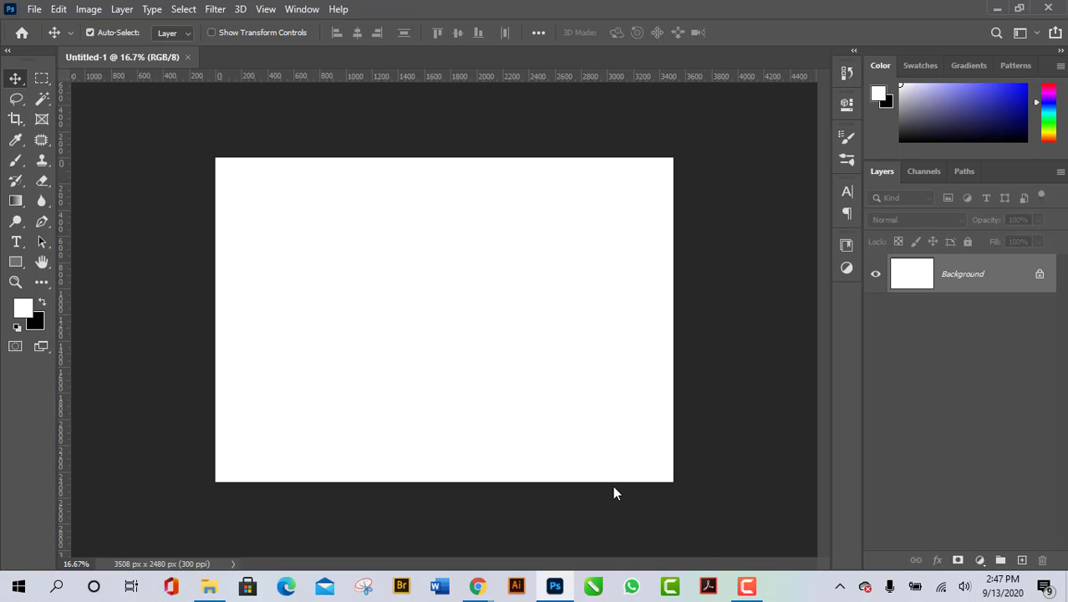
{"action": "left_click", "coordinate": [747, 587]}
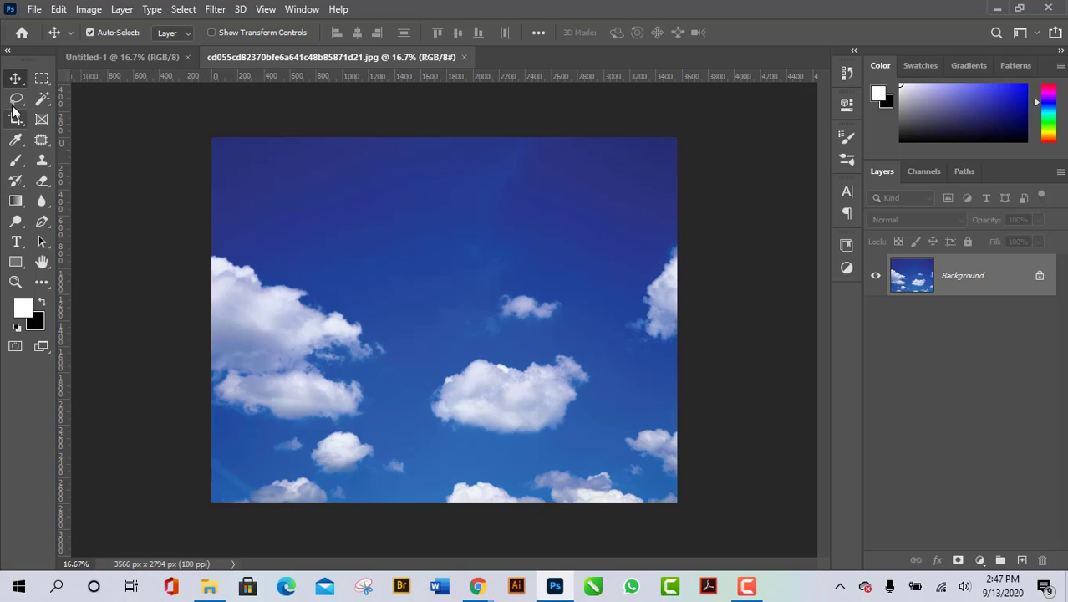
- Draw a freehand lasso selection around the large cloud below the centre of the sky image
{"action": "left_click", "coordinate": [40, 139]}
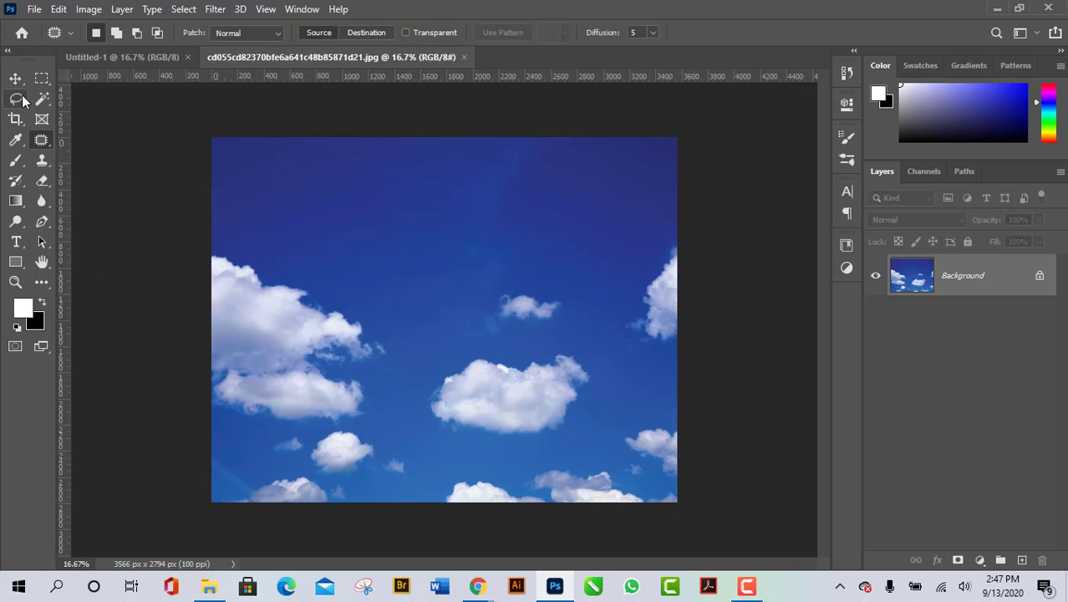
{"action": "left_click", "coordinate": [16, 99]}
{"action": "left_click", "coordinate": [75, 100]}
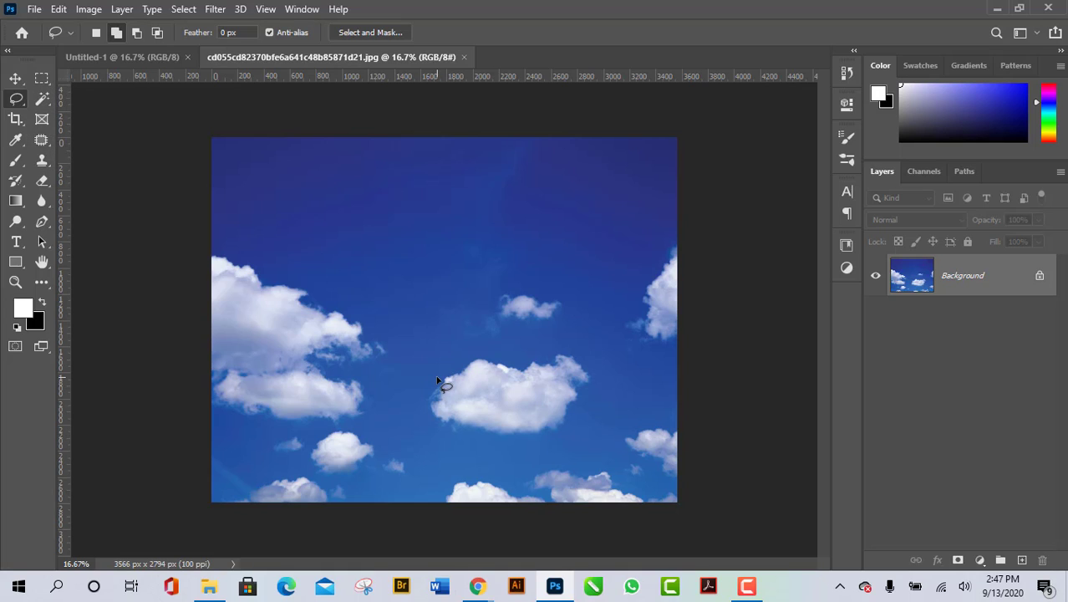
{"action": "mouse_move", "coordinate": [432, 368]}
{"action": "left_mouse_down"}
{"action": "mouse_move", "coordinate": [500, 346]}
{"action": "mouse_move", "coordinate": [584, 359]}
{"action": "left_mouse_up"}
{"action": "left_click_drag", "start_coordinate": [536, 449], "coordinate": [500, 453]}
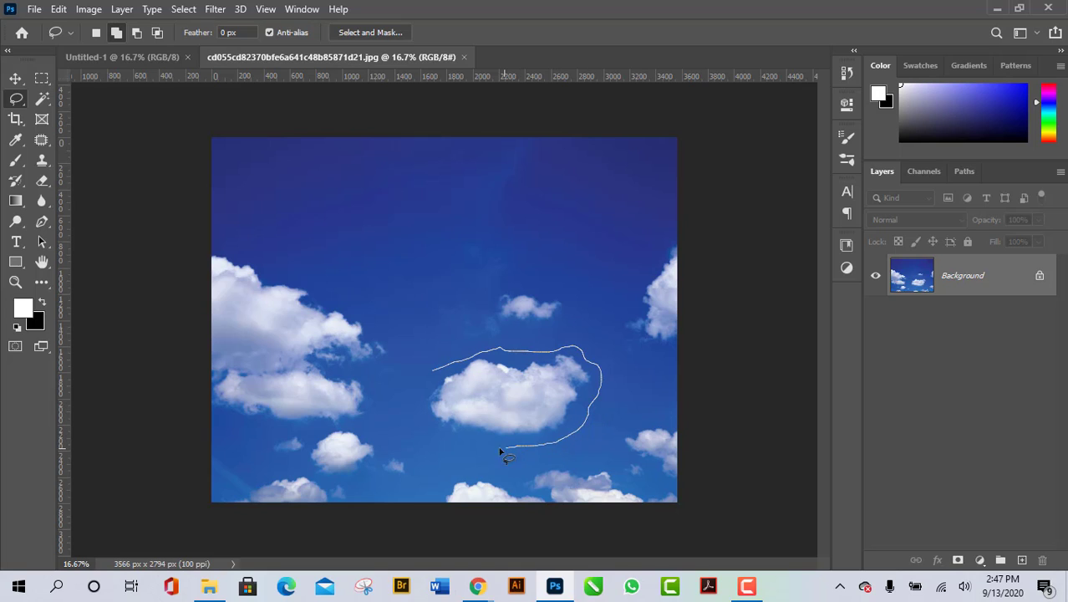
{"action": "left_click_drag", "start_coordinate": [425, 431], "coordinate": [428, 386]}
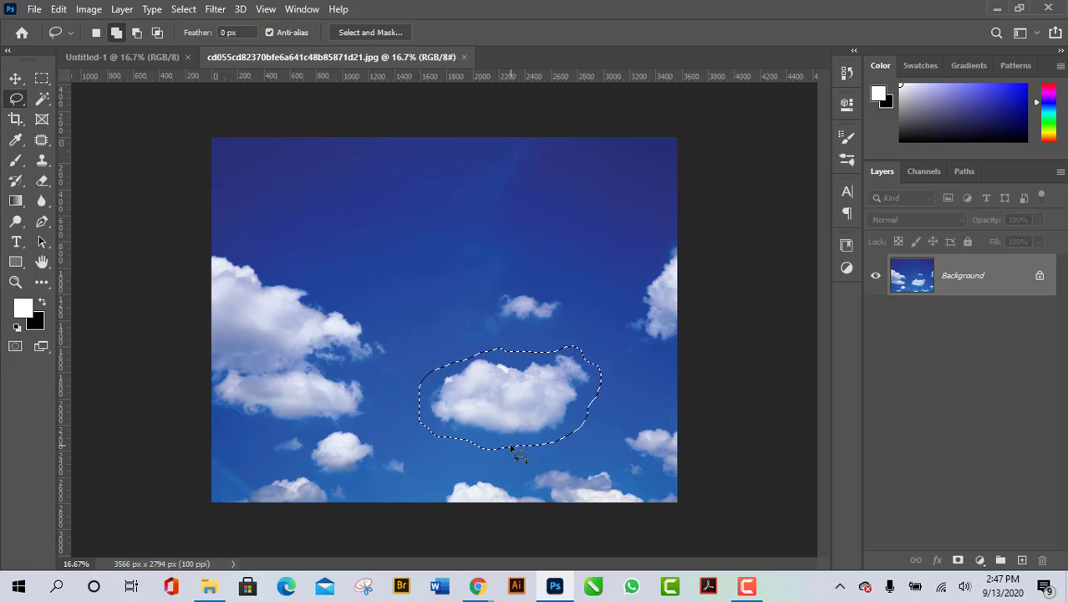
- Copy the selected cloud to a new layer and hide the Background layer
{"action": "key", "text": "ctrl+j"}
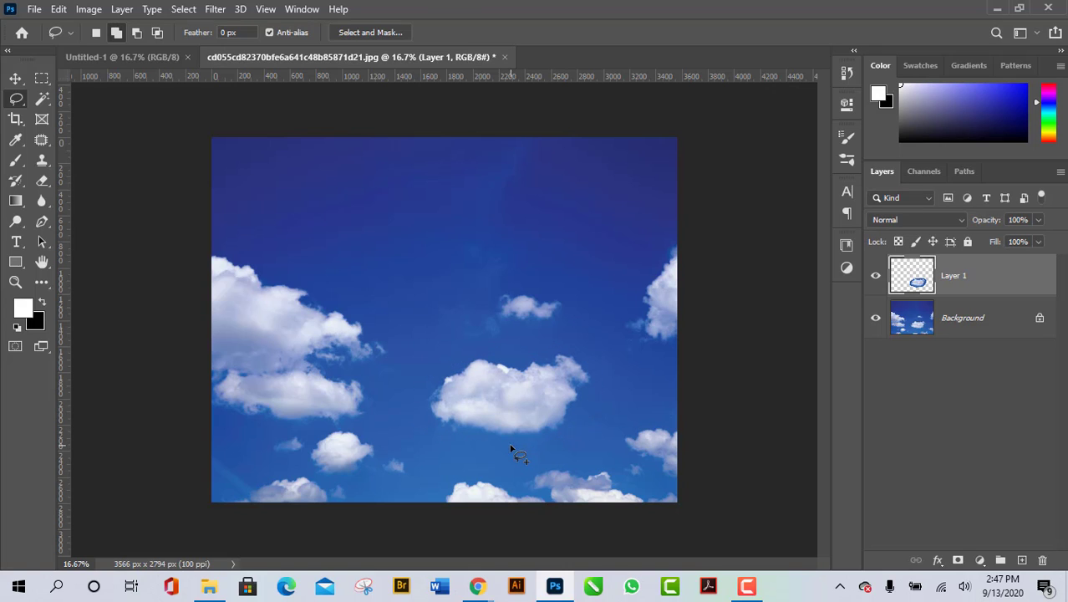
{"action": "left_click", "coordinate": [875, 317]}
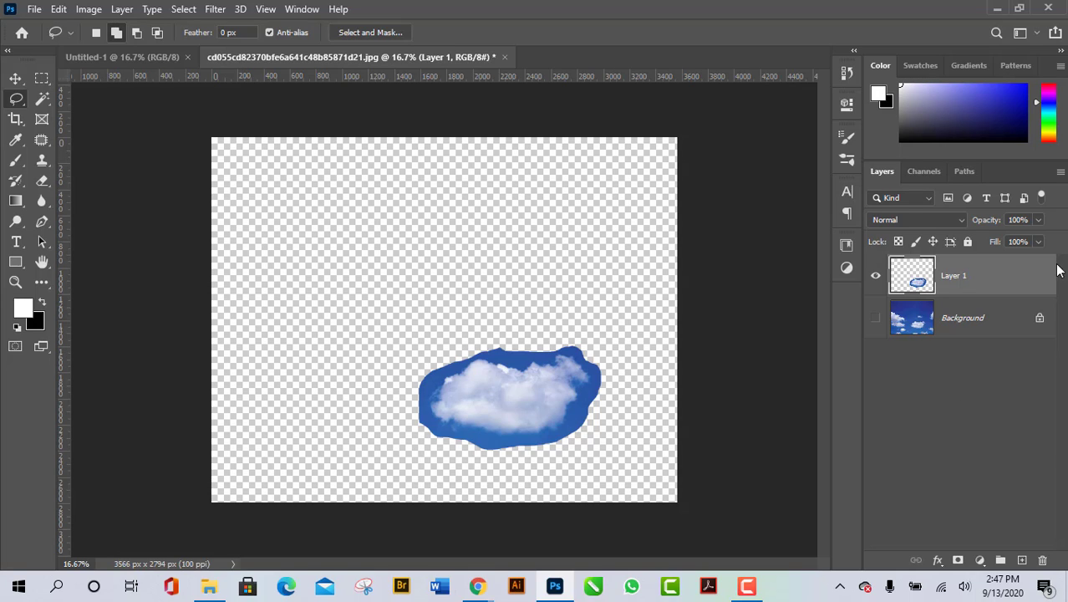
- Compare the Red, Green and Blue channels of the cloud layer and duplicate the Red channel
{"action": "left_click", "coordinate": [928, 171]}
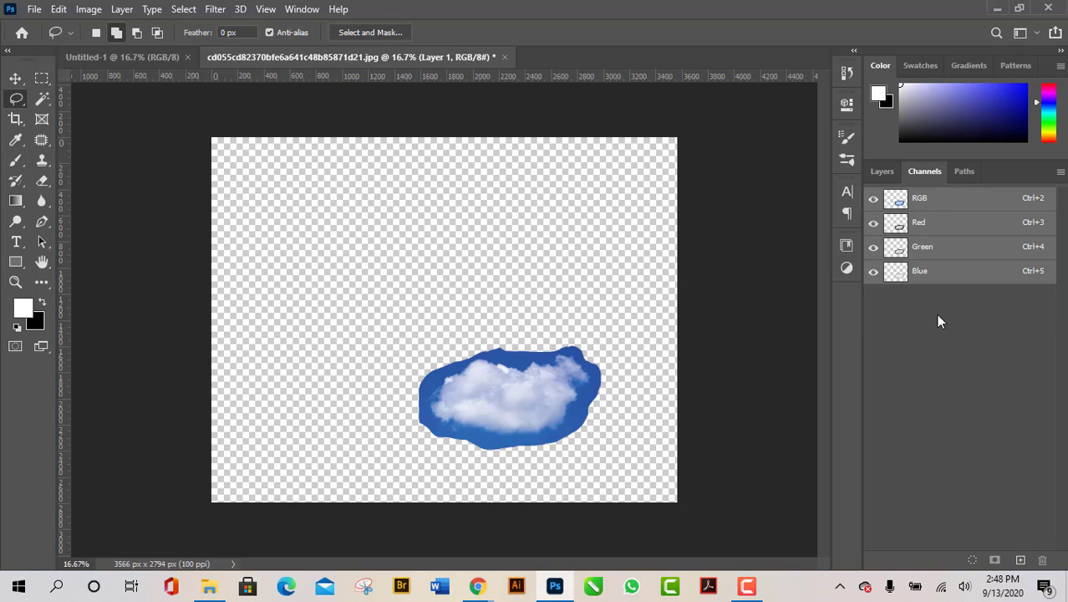
{"action": "left_click", "coordinate": [918, 225]}
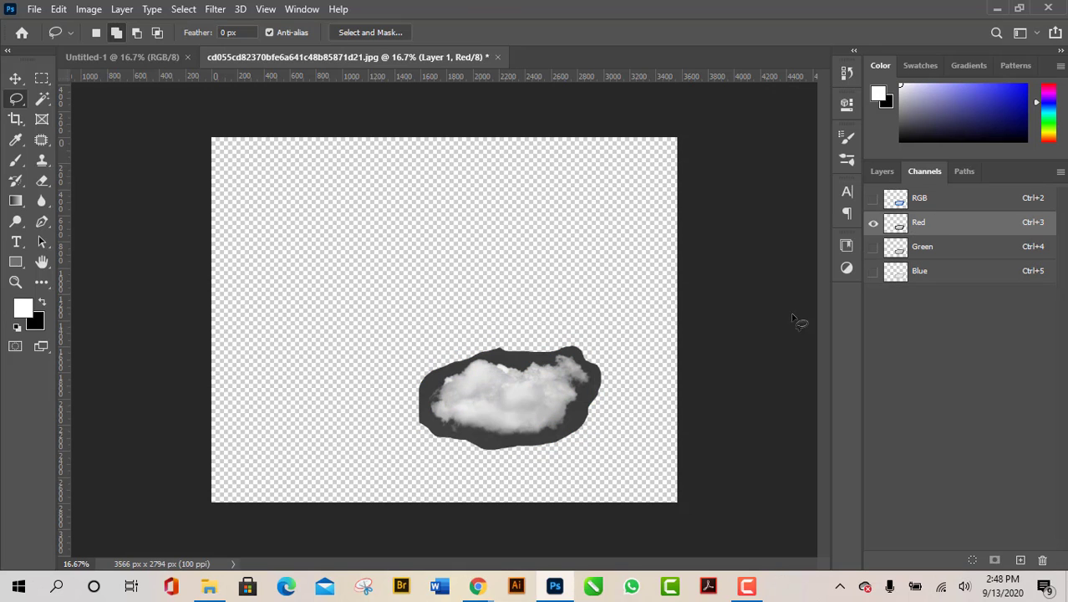
{"action": "left_click", "coordinate": [949, 246]}
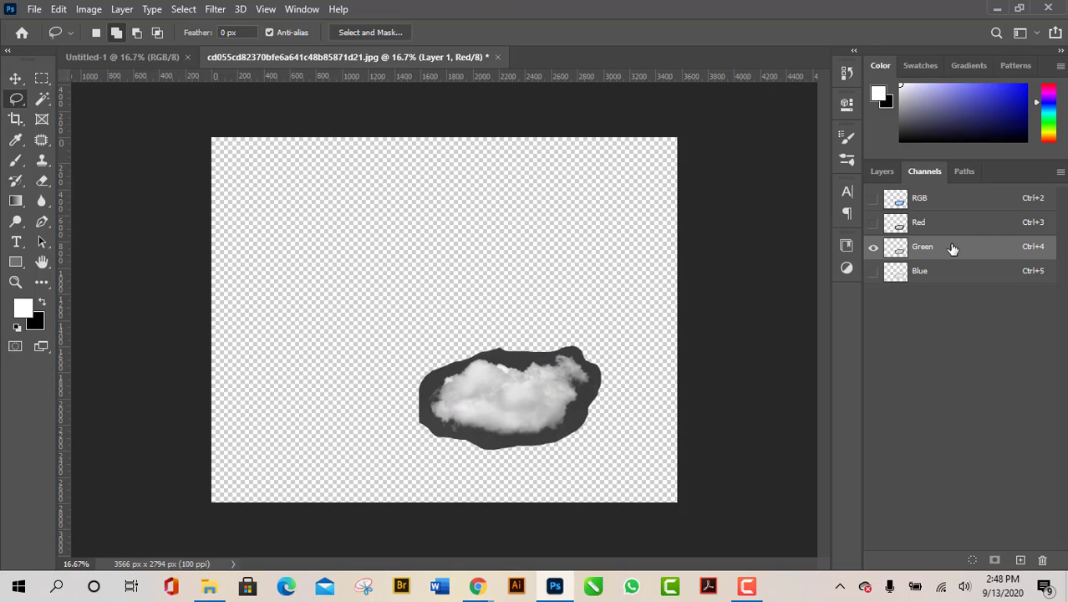
{"action": "left_click", "coordinate": [949, 270]}
{"action": "left_click", "coordinate": [936, 224]}
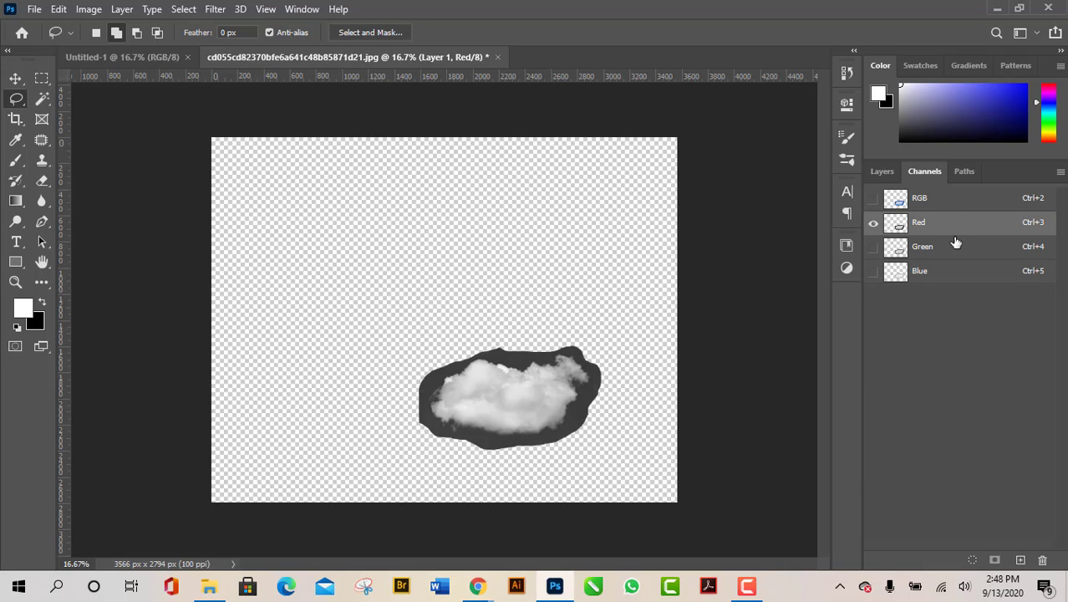
{"action": "left_click_drag", "start_coordinate": [962, 226], "coordinate": [1021, 560]}
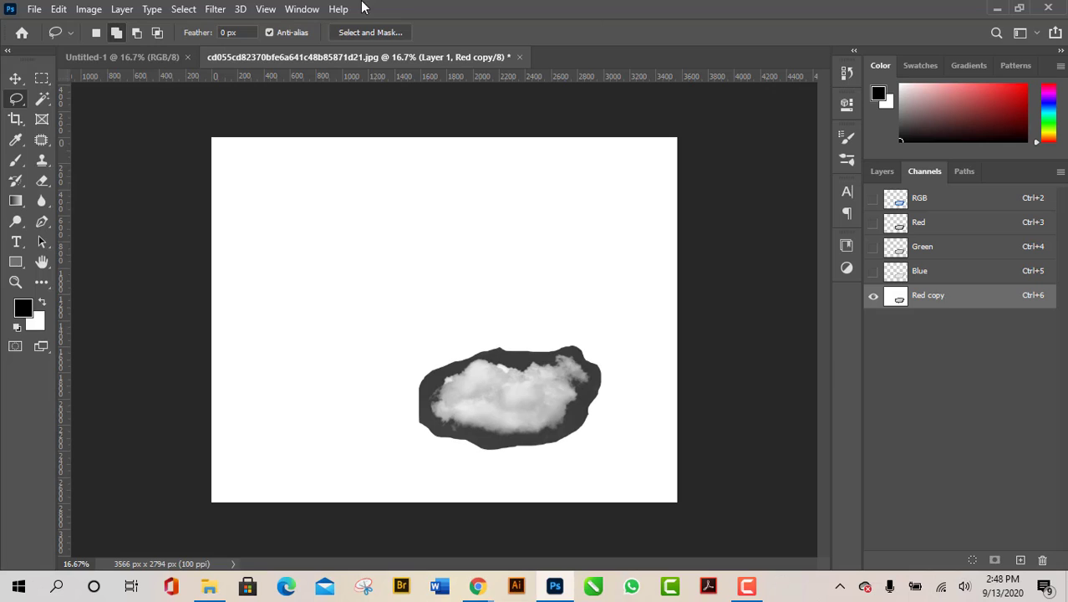
- Darken the Red copy channel with a Levels adjustment, raising the black input level to about 54
{"action": "left_click", "coordinate": [88, 9]}
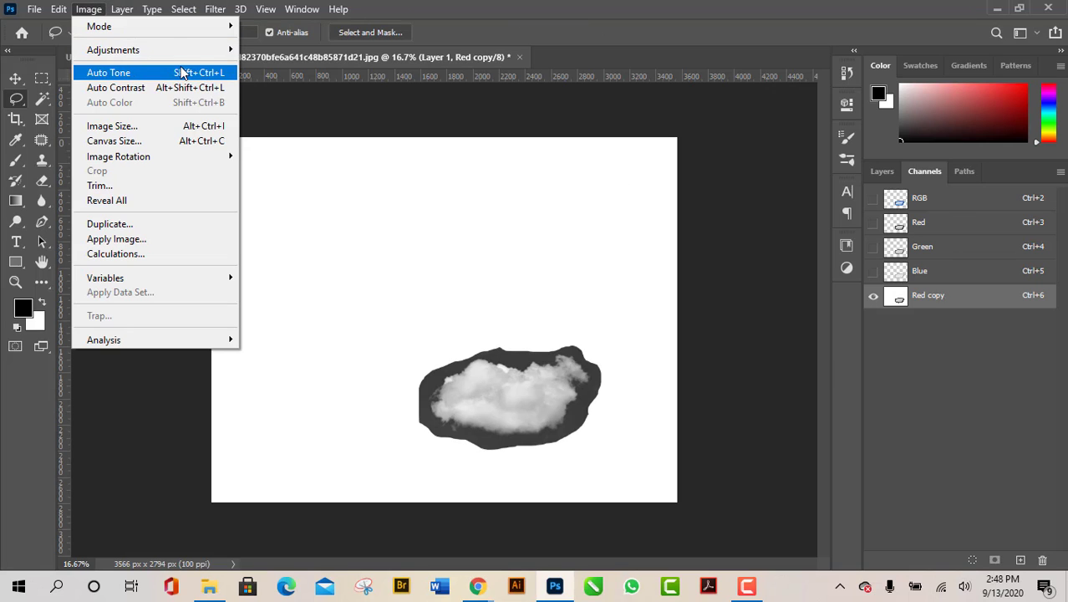
{"action": "mouse_move", "coordinate": [190, 50]}
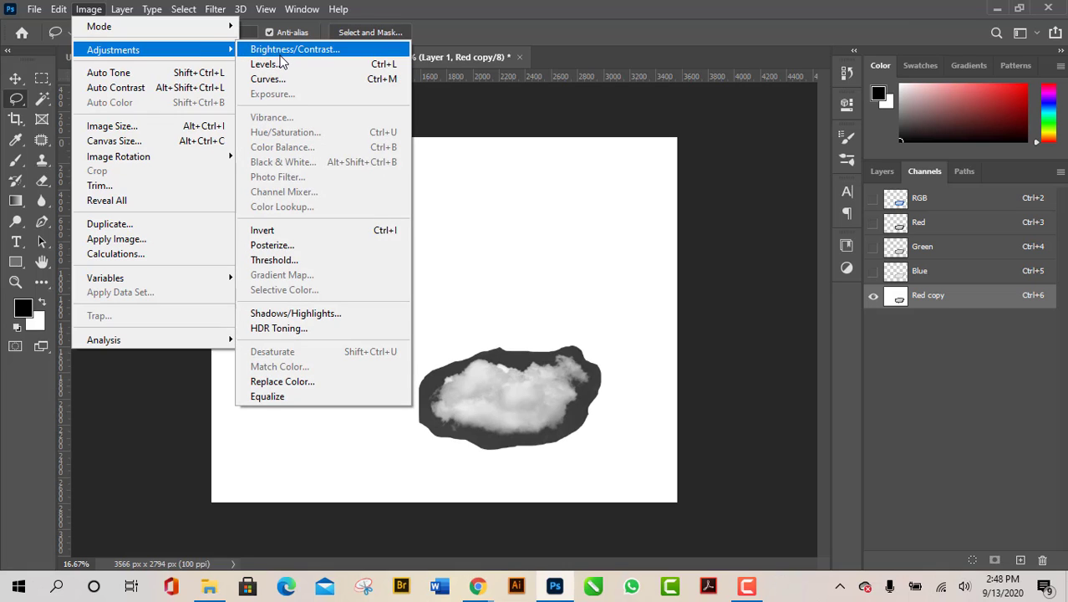
{"action": "left_click", "coordinate": [281, 67]}
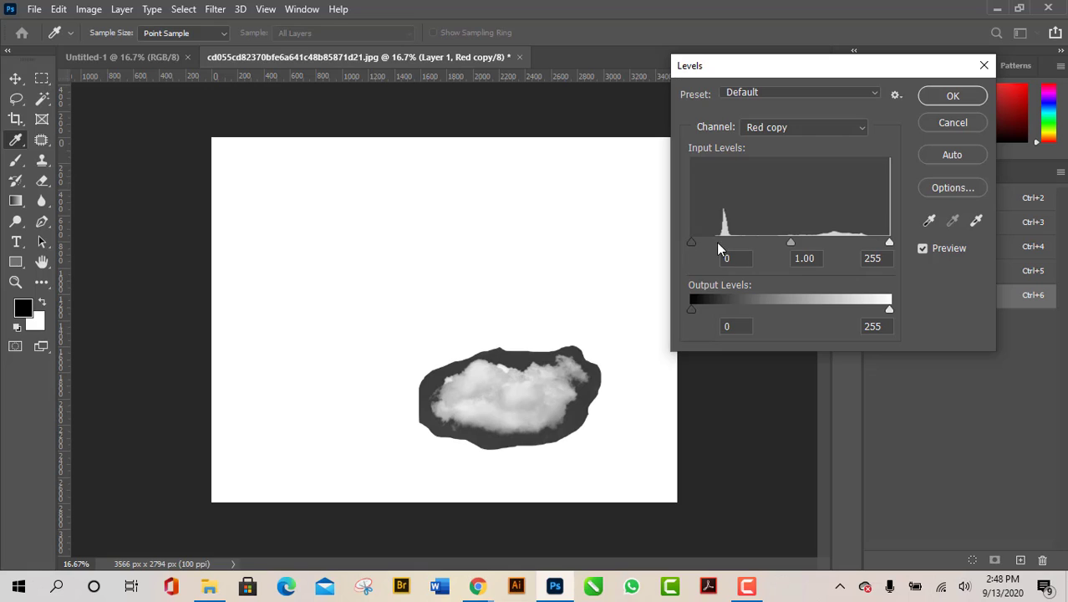
{"action": "left_click_drag", "start_coordinate": [692, 244], "coordinate": [731, 262]}
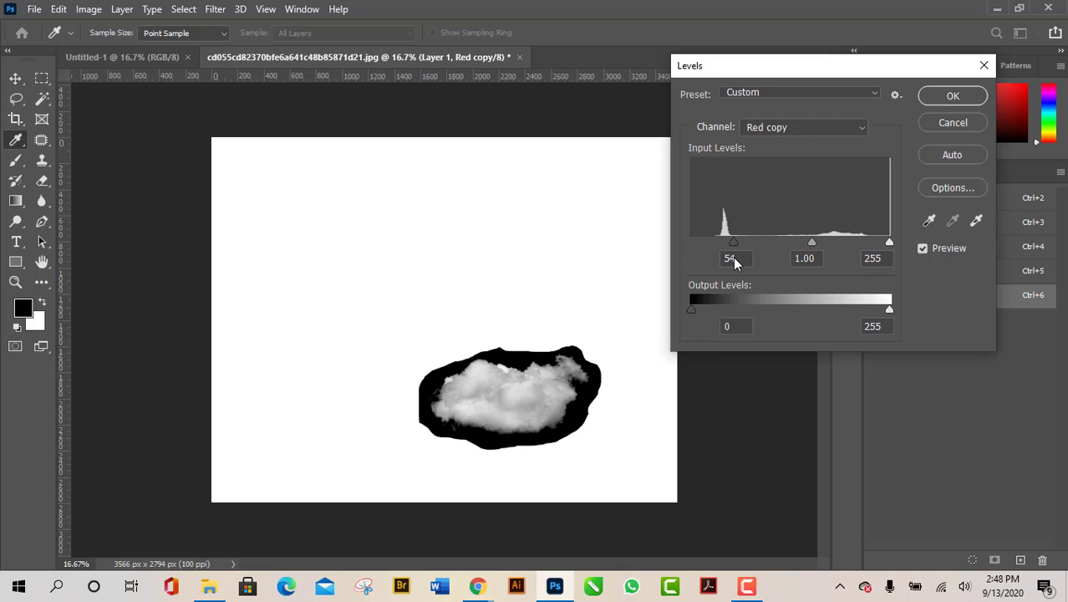
{"action": "left_click_drag", "start_coordinate": [733, 258], "coordinate": [735, 257]}
{"action": "left_click", "coordinate": [954, 97]}
{"action": "key", "text": "l"}
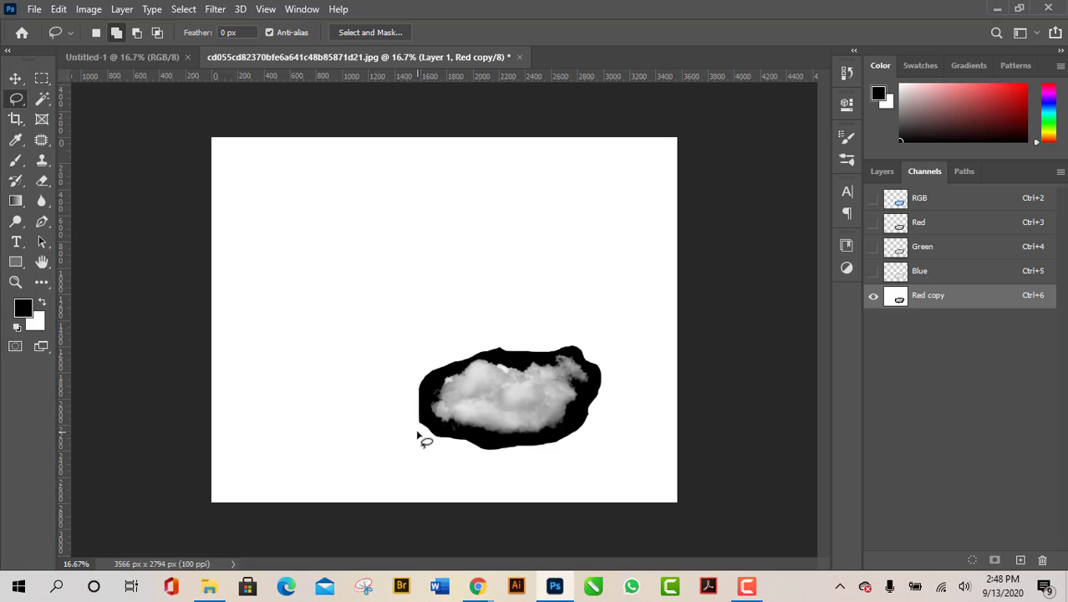
{"action": "scroll", "coordinate": [693, 447], "scroll_direction": "up", "scroll_amount": 2}
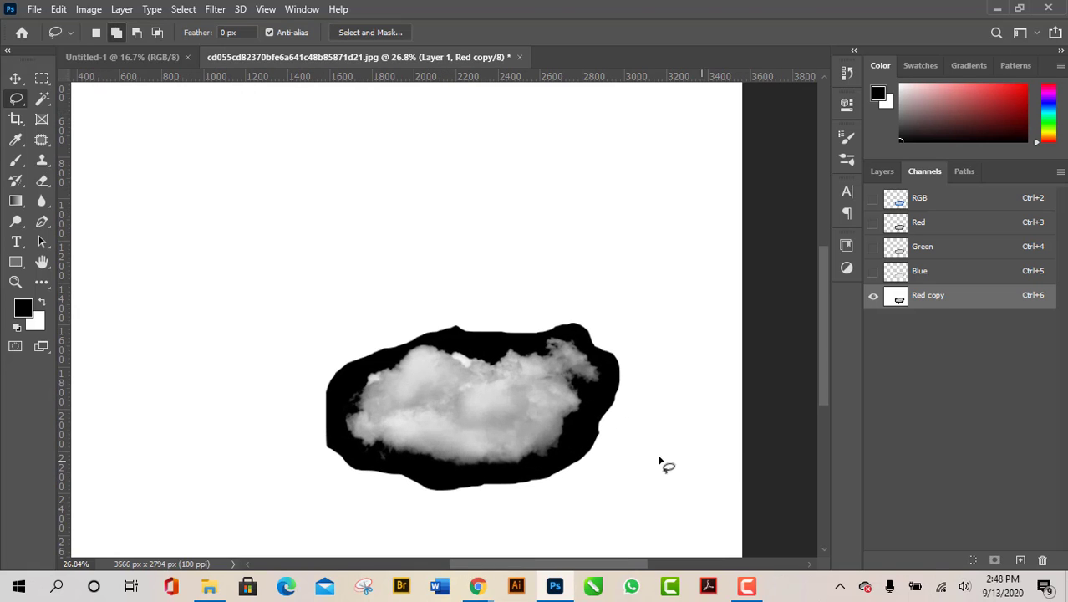
{"action": "scroll", "coordinate": [585, 448], "scroll_direction": "down", "scroll_amount": 2}
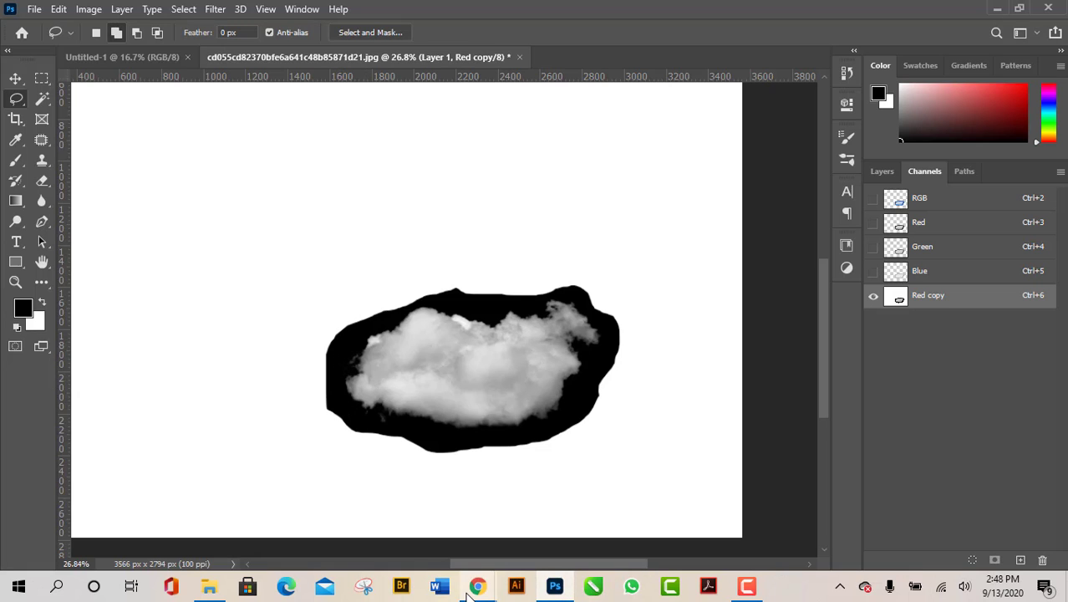
- Switch to the Google Meet call in Chrome, admit the waiting participant, and return to Photoshop
{"action": "mouse_move", "coordinate": [477, 585]}
{"action": "left_click", "coordinate": [439, 524]}
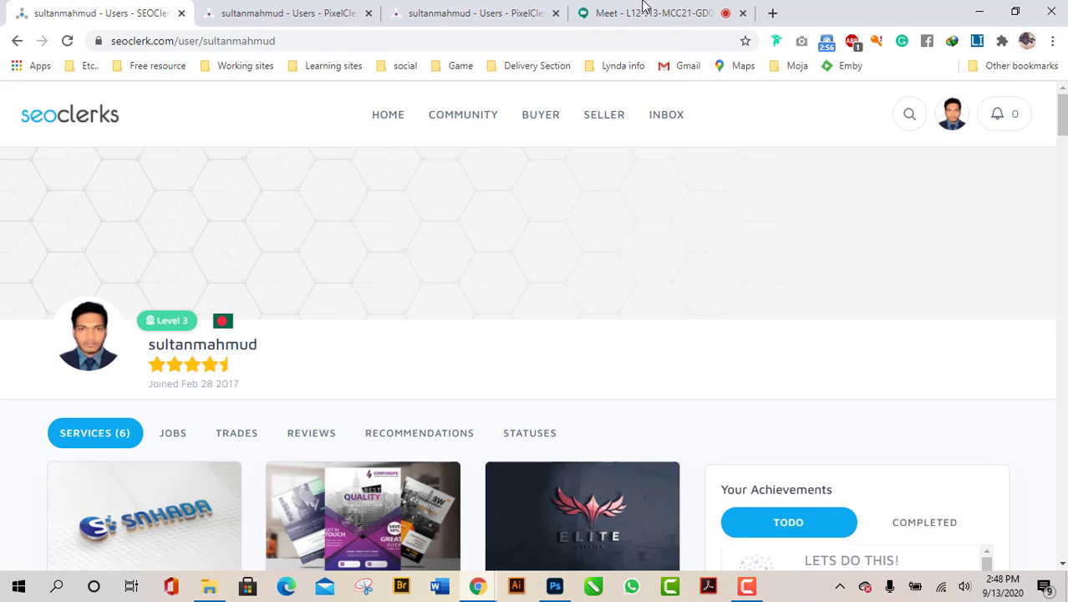
{"action": "left_click", "coordinate": [656, 12]}
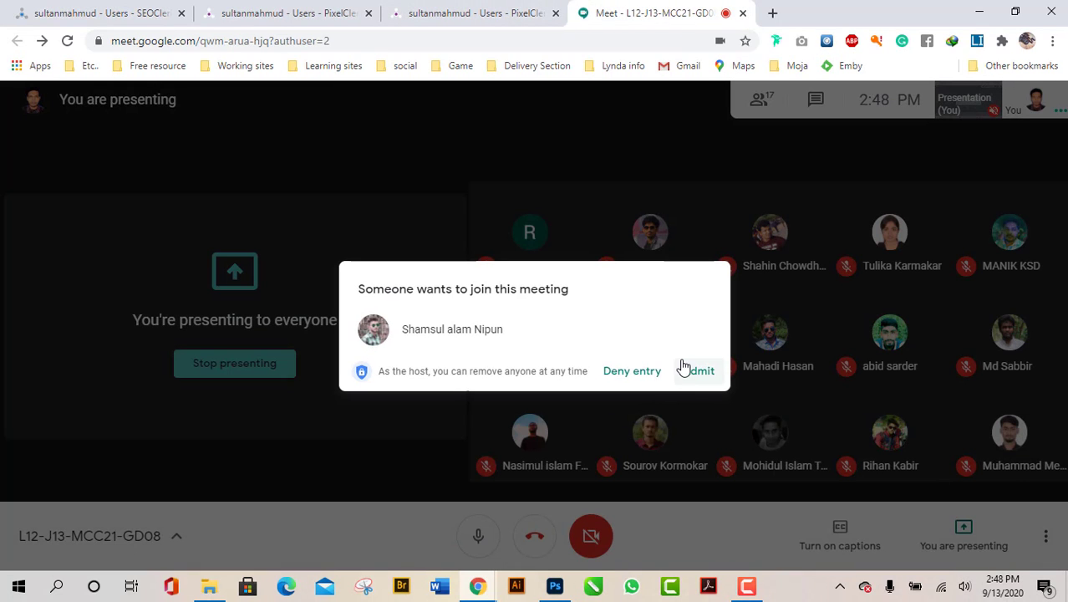
{"action": "left_click", "coordinate": [696, 370]}
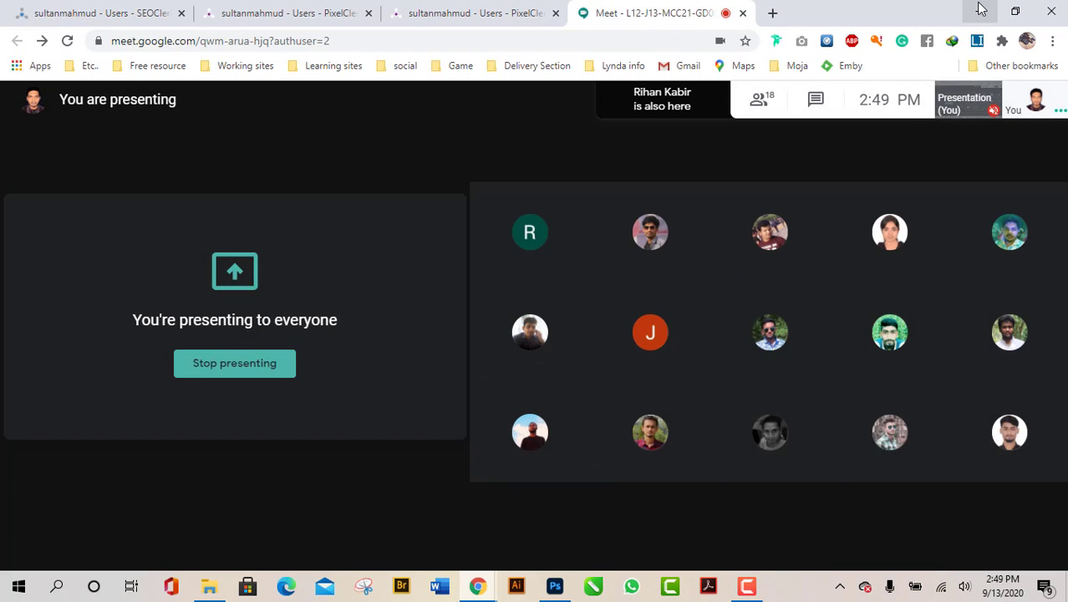
{"action": "left_click", "coordinate": [980, 10]}
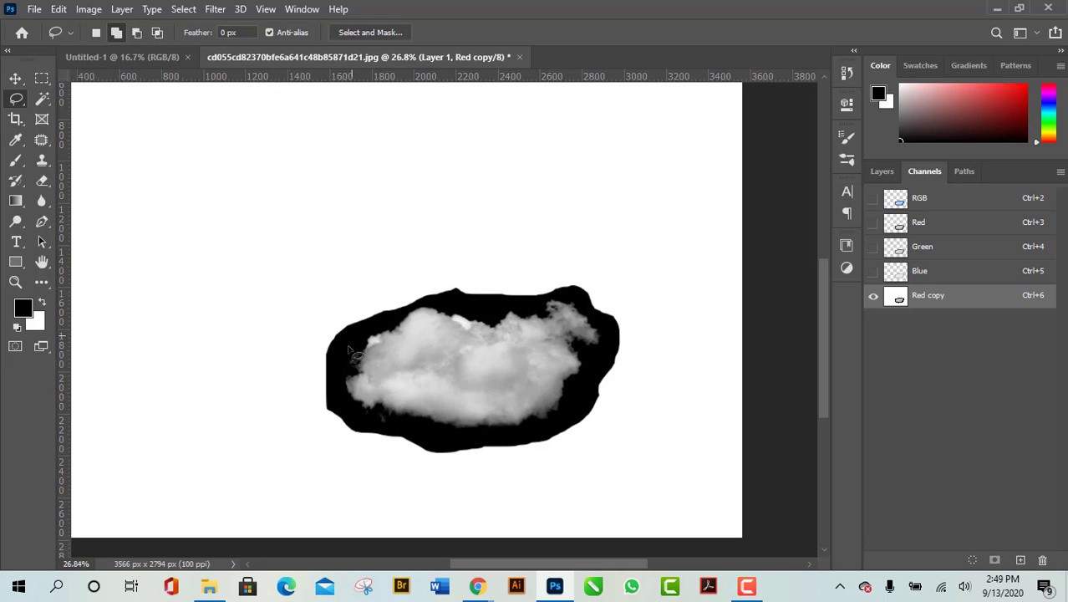
- Lasso closely around the cloud inside its black border and invert the selection
{"action": "mouse_move", "coordinate": [340, 349]}
{"action": "left_mouse_down"}
{"action": "mouse_move", "coordinate": [426, 303]}
{"action": "mouse_move", "coordinate": [461, 312]}
{"action": "mouse_move", "coordinate": [564, 297]}
{"action": "mouse_move", "coordinate": [588, 312]}
{"action": "mouse_move", "coordinate": [606, 350]}
{"action": "mouse_move", "coordinate": [581, 407]}
{"action": "mouse_move", "coordinate": [541, 431]}
{"action": "mouse_move", "coordinate": [414, 432]}
{"action": "mouse_move", "coordinate": [355, 416]}
{"action": "mouse_move", "coordinate": [339, 368]}
{"action": "left_mouse_up"}
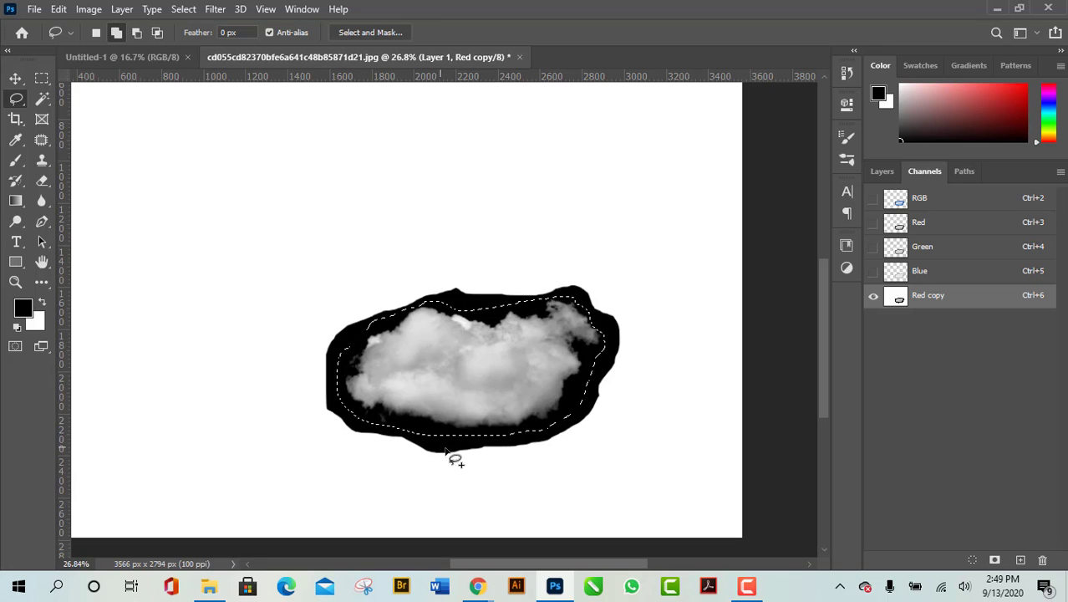
{"action": "scroll", "coordinate": [511, 473], "scroll_direction": "down", "scroll_amount": 3, "text": "alt"}
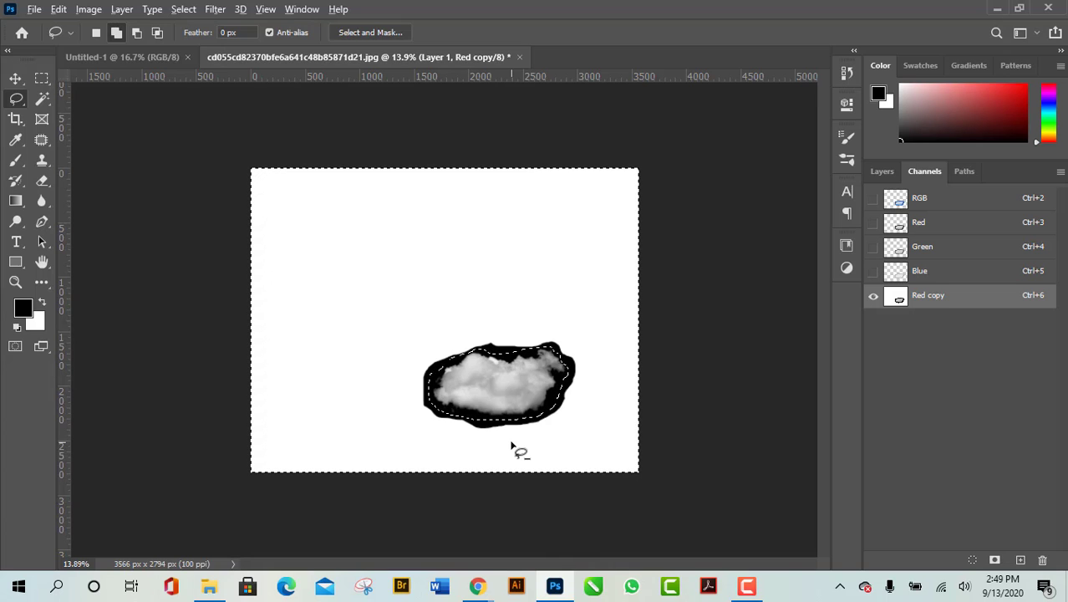
- Fill the area surrounding the cloud in the Red copy channel with black and deselect
{"action": "key", "text": "alt+BackSpace"}
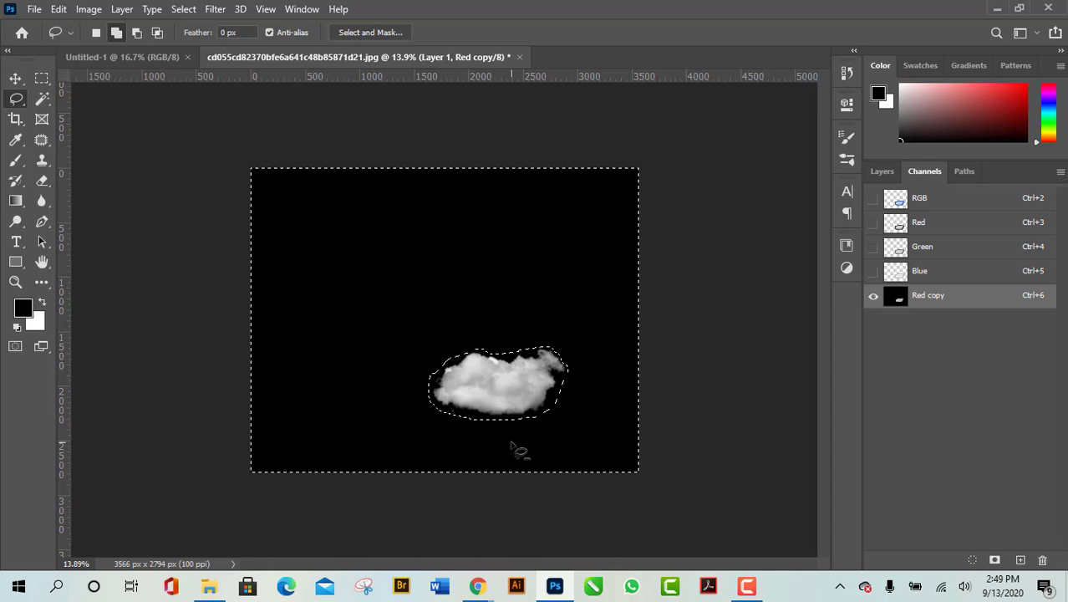
{"action": "key", "text": "alt"}
{"action": "scroll", "coordinate": [605, 439], "scroll_direction": "up", "scroll_amount": 1}
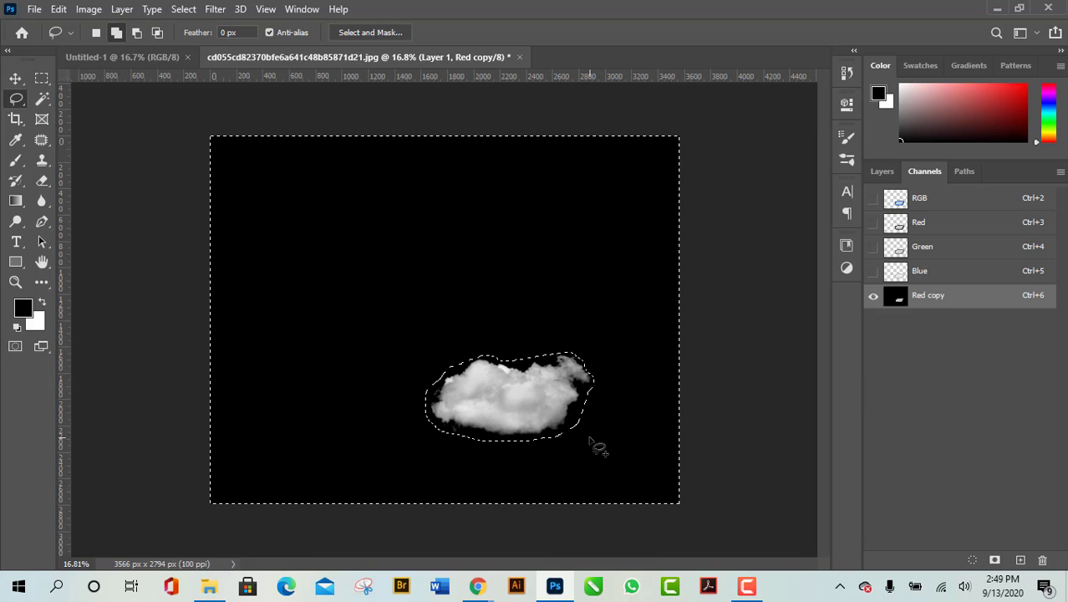
{"action": "key", "text": "ctrl+d"}
- Examine the cloud's wispy edges against the black surroundings in the Red copy channel
{"action": "scroll", "coordinate": [698, 470], "scroll_direction": "up", "scroll_amount": 3}
{"action": "scroll", "coordinate": [493, 418], "scroll_direction": "up", "scroll_amount": 6}
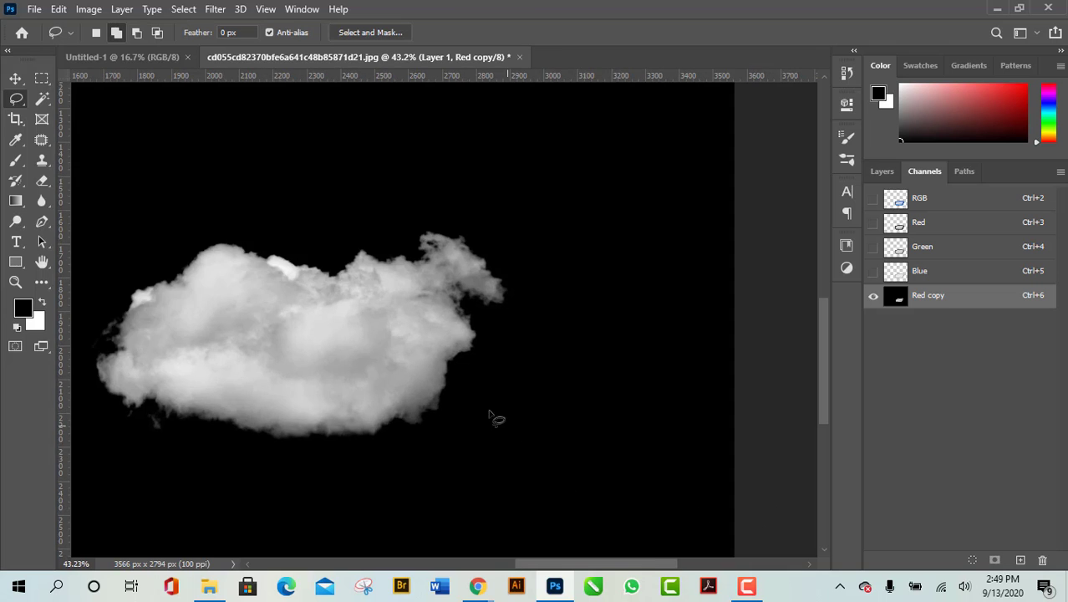
{"action": "scroll", "coordinate": [602, 422], "scroll_direction": "down", "scroll_amount": 6}
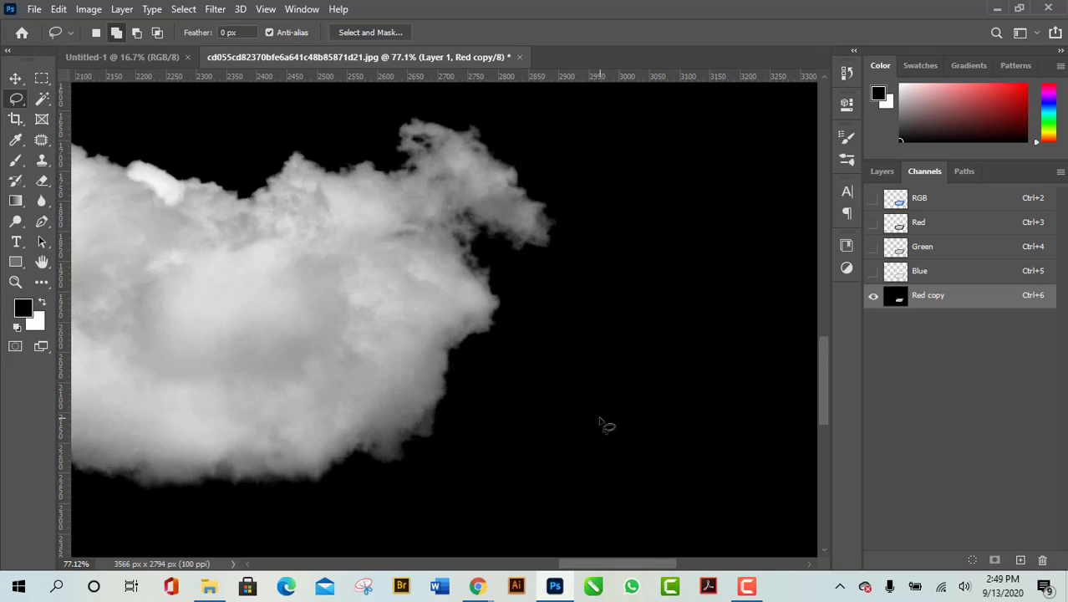
{"action": "scroll", "coordinate": [215, 376], "scroll_direction": "up", "scroll_amount": 5}
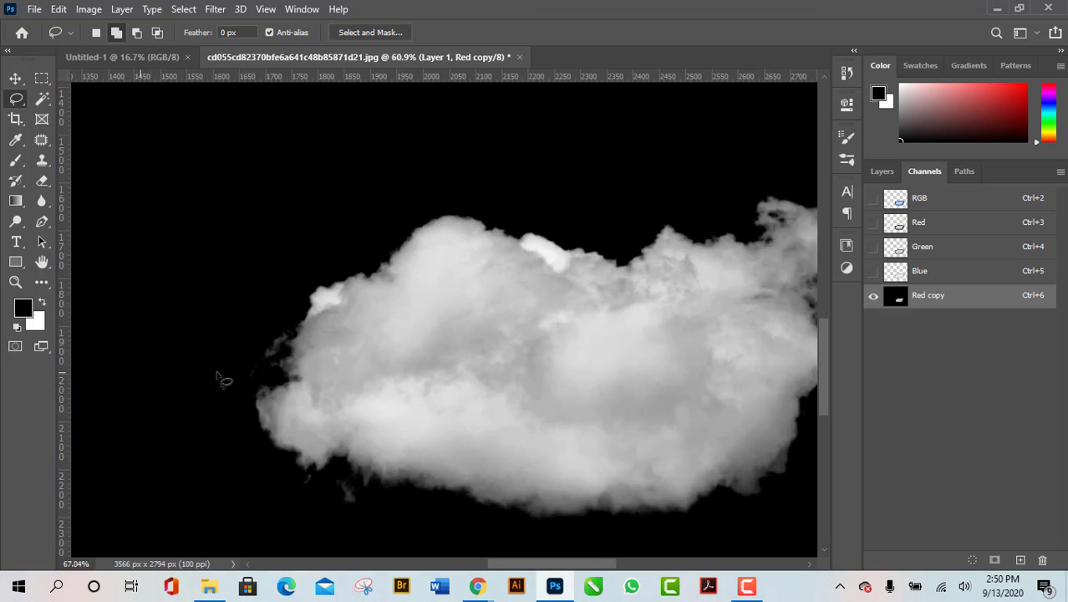
{"action": "scroll", "coordinate": [227, 381], "scroll_direction": "up", "scroll_amount": 3}
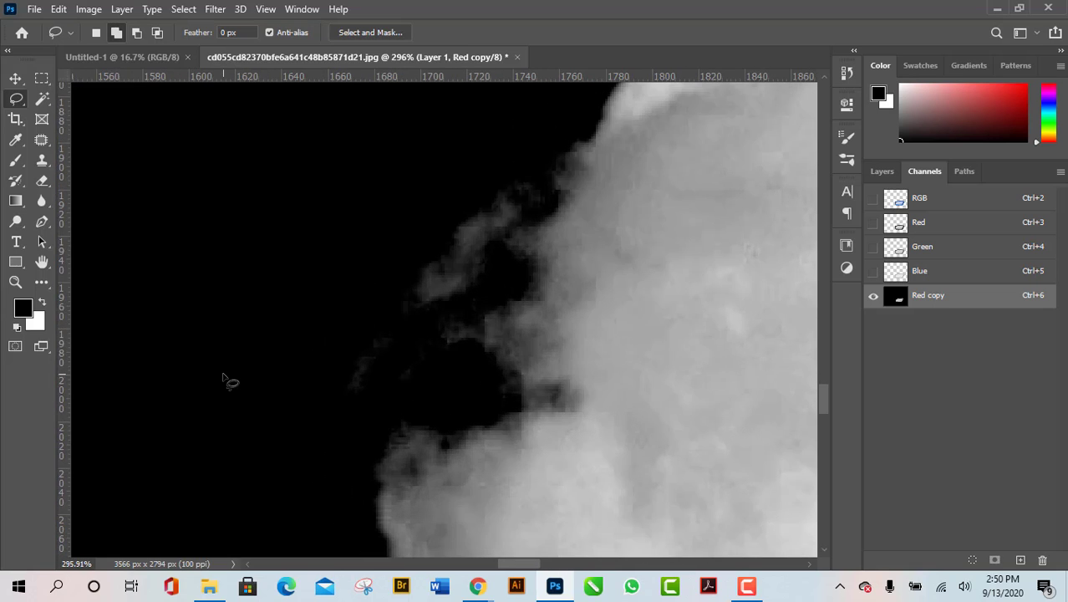
{"action": "scroll", "coordinate": [226, 380], "scroll_direction": "down", "scroll_amount": 8}
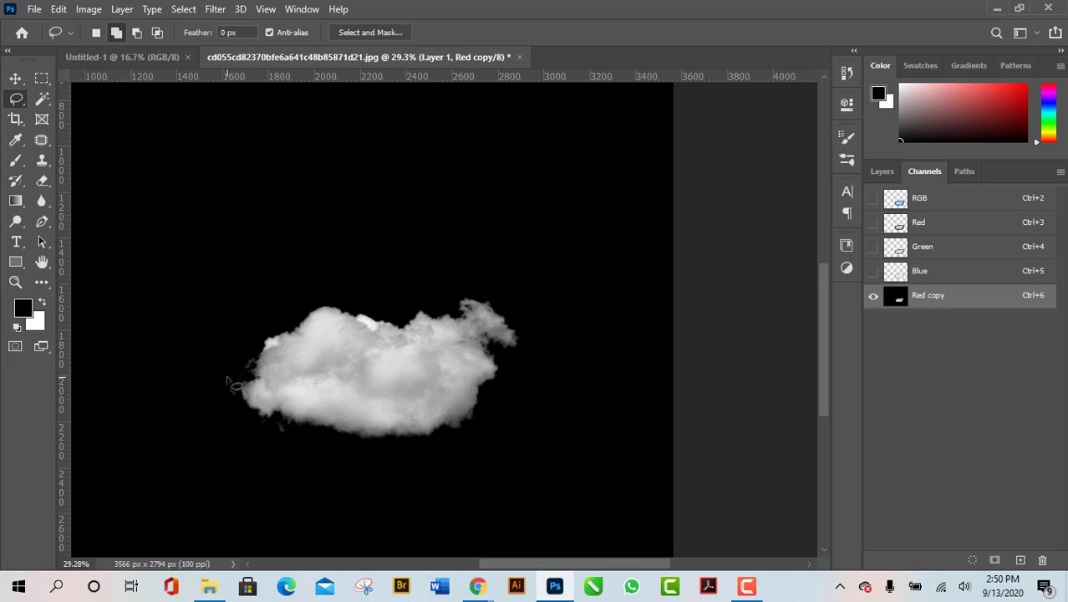
- Load the Red copy channel's bright cloud area as a selection with the Lasso tool active
{"action": "left_click", "coordinate": [15, 78]}
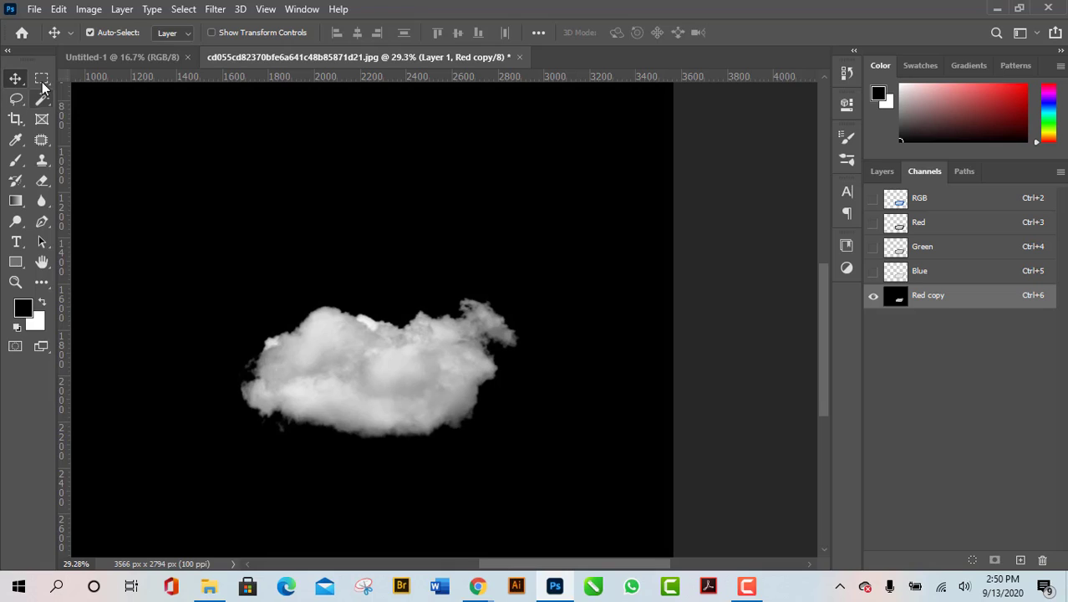
{"action": "left_click", "coordinate": [42, 79]}
{"action": "left_click", "coordinate": [15, 98]}
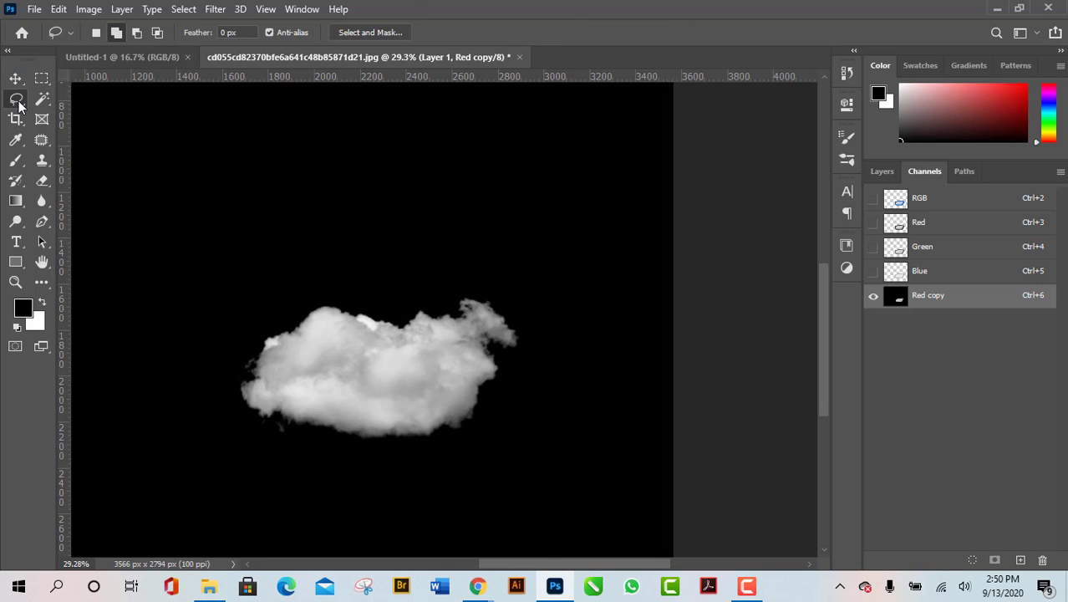
{"action": "left_click", "coordinate": [900, 301], "text": "ctrl"}
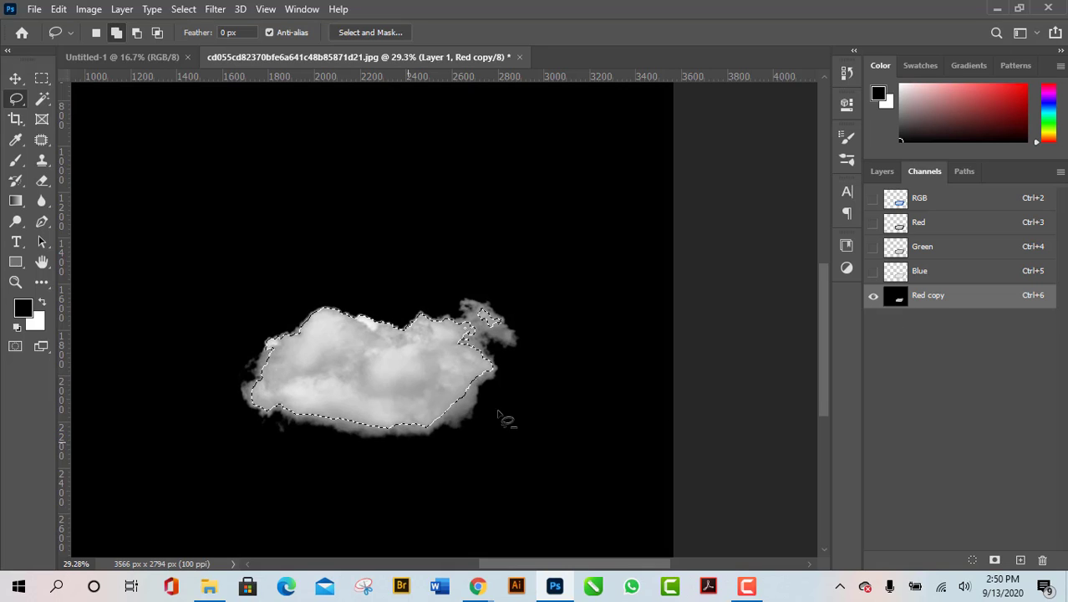
- Copy the selected cloud from Layer 1 onto a new layer and hide Layer 1
{"action": "scroll", "coordinate": [704, 389], "scroll_direction": "down", "scroll_amount": 2, "text": "alt"}
{"action": "scroll", "coordinate": [560, 491], "scroll_direction": "up", "scroll_amount": 6, "text": "alt"}
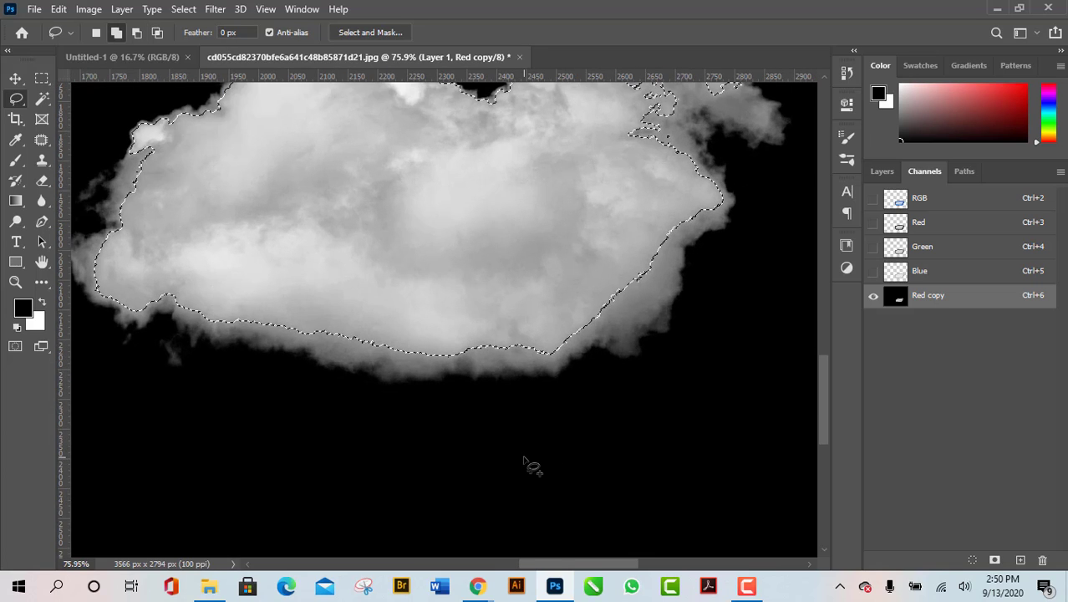
{"action": "scroll", "coordinate": [472, 444], "scroll_direction": "down", "scroll_amount": 2, "text": "alt"}
{"action": "scroll", "coordinate": [472, 444], "scroll_direction": "down", "scroll_amount": 1, "text": "alt"}
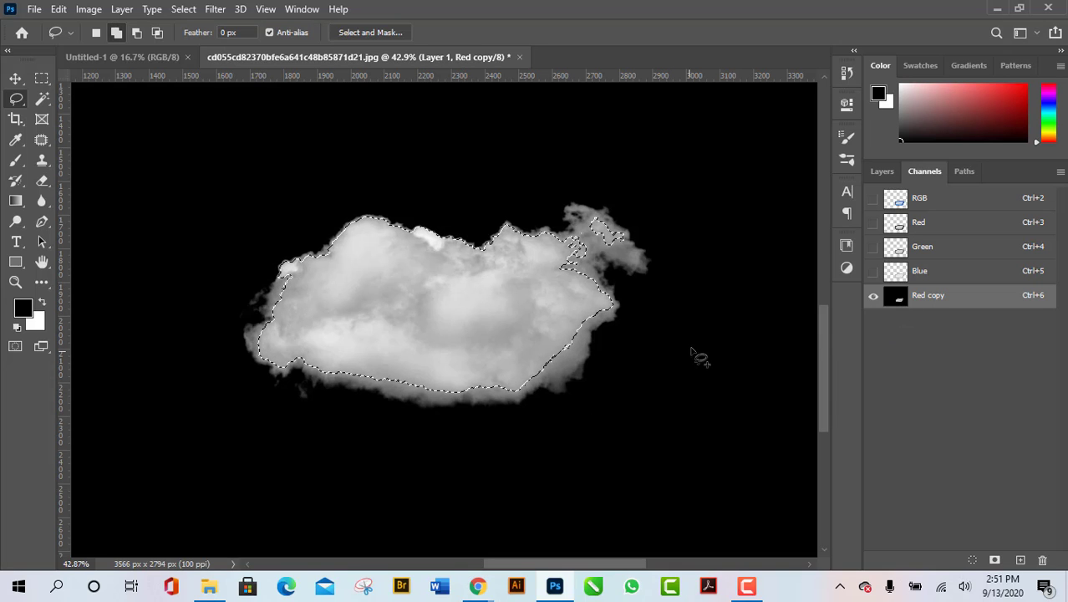
{"action": "left_click", "coordinate": [881, 171]}
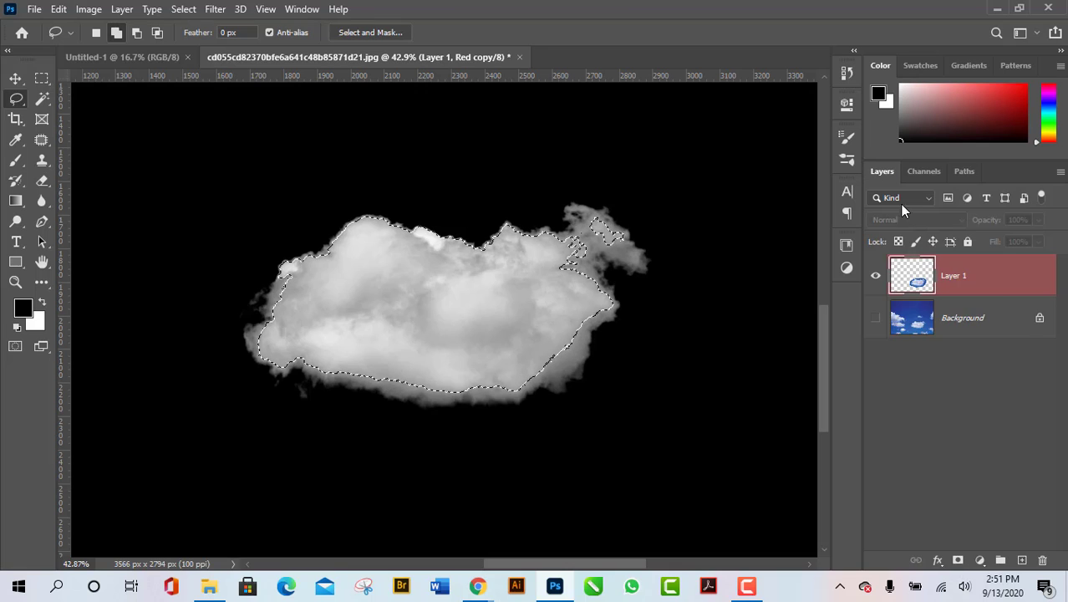
{"action": "left_click", "coordinate": [992, 287]}
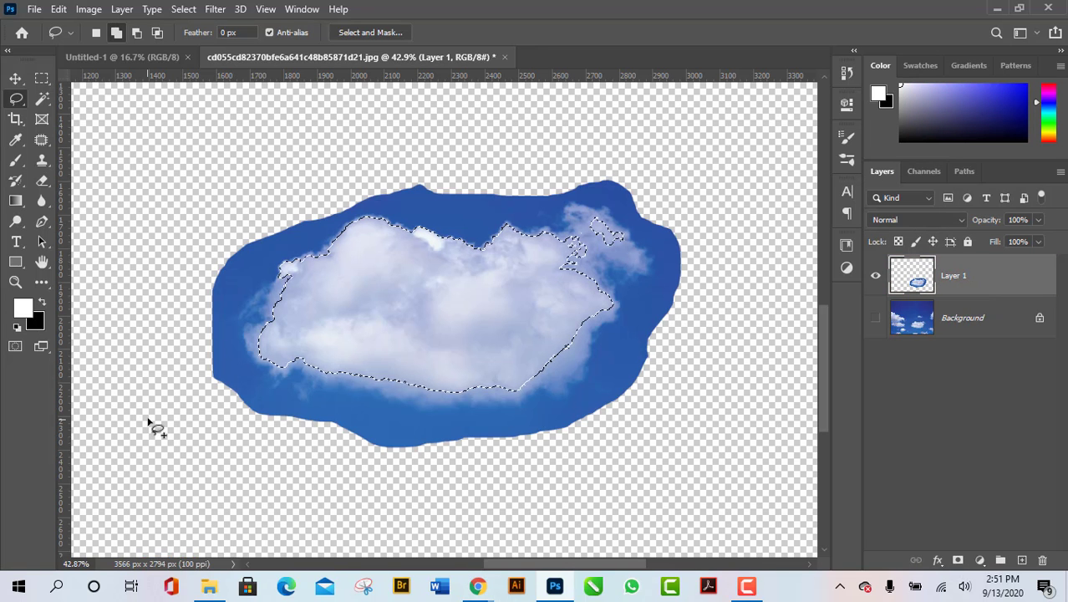
{"action": "scroll", "coordinate": [149, 423], "scroll_direction": "down", "scroll_amount": 2}
{"action": "scroll", "coordinate": [148, 423], "scroll_direction": "down", "scroll_amount": 1}
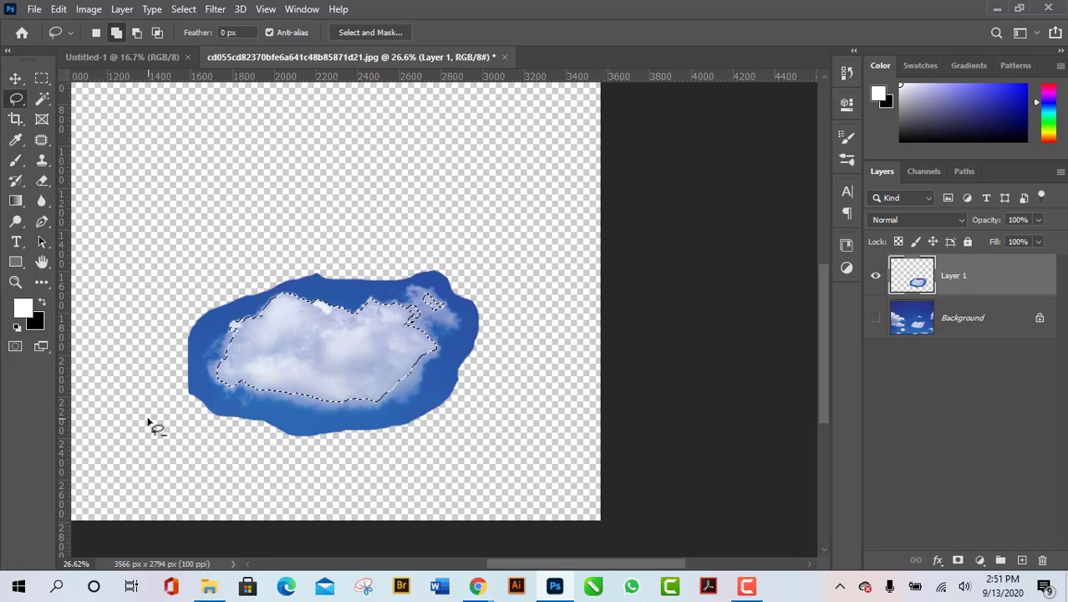
{"action": "key", "text": "ctrl+j"}
{"action": "scroll", "coordinate": [148, 424], "scroll_direction": "up", "scroll_amount": 1}
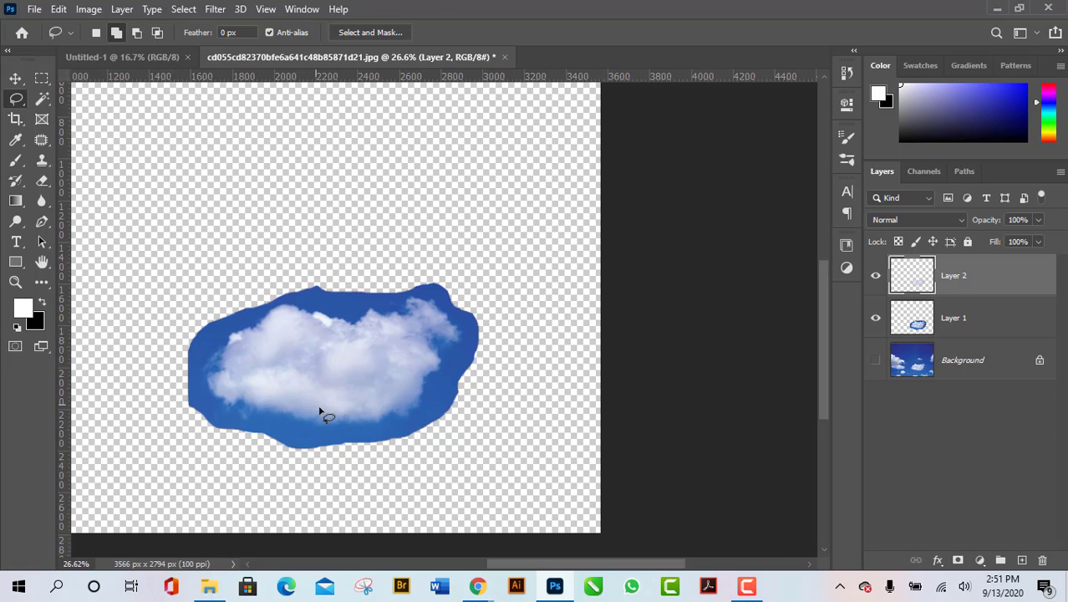
{"action": "left_click", "coordinate": [875, 318]}
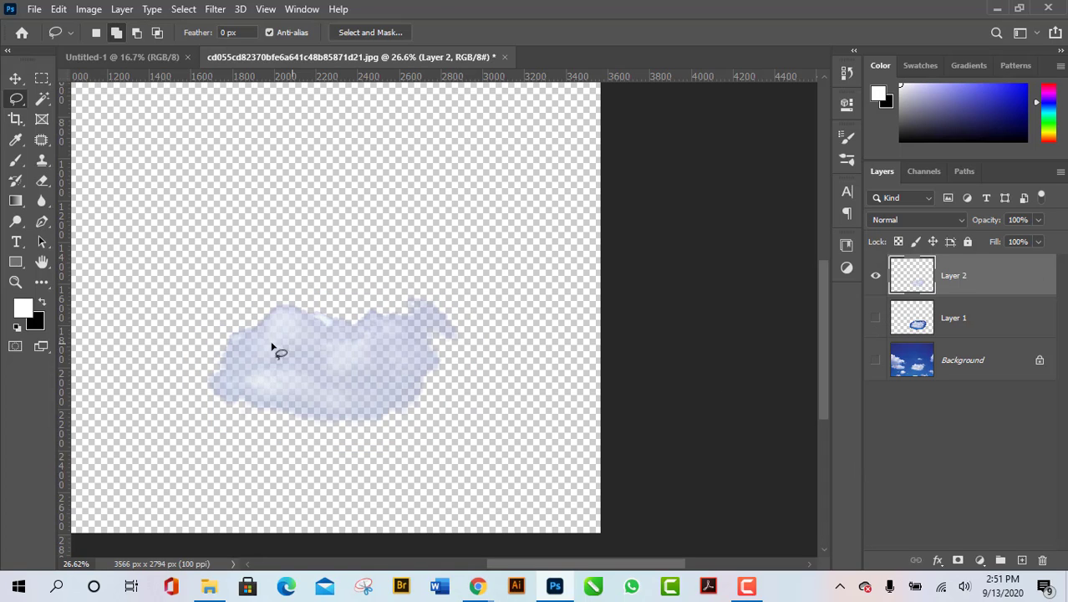
{"action": "scroll", "coordinate": [779, 441], "scroll_direction": "down", "scroll_amount": 1}
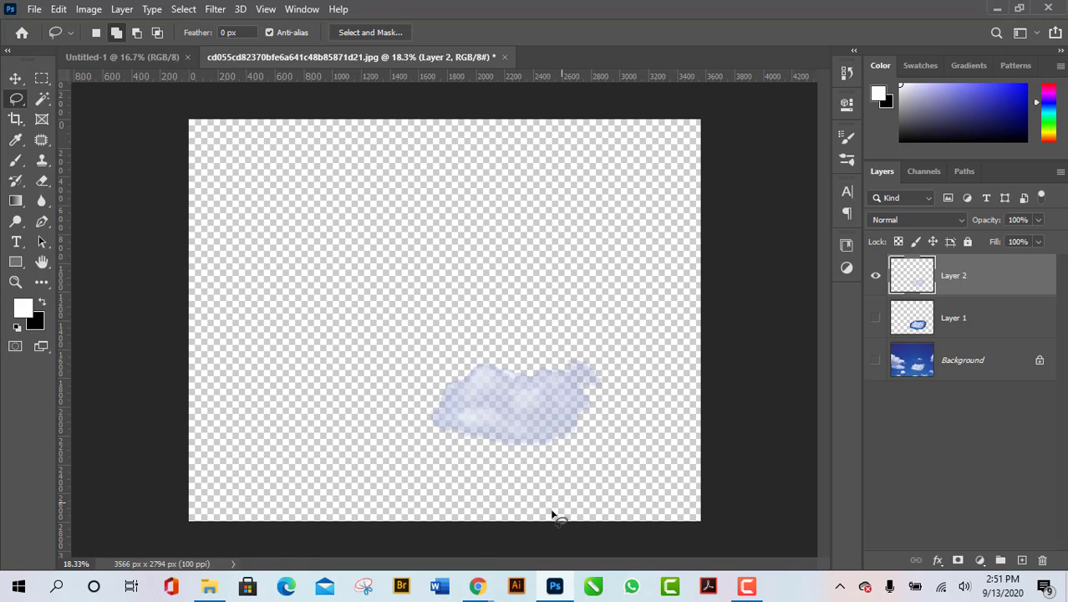
{"action": "mouse_move", "coordinate": [477, 590]}
{"action": "left_click", "coordinate": [423, 526]}
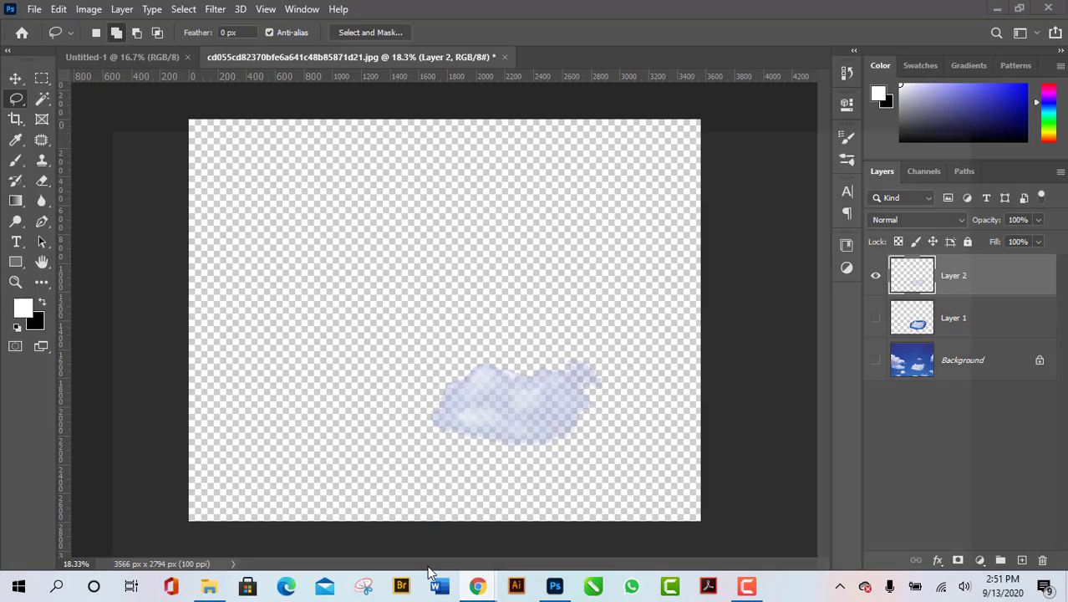
{"action": "mouse_move", "coordinate": [768, 334]}
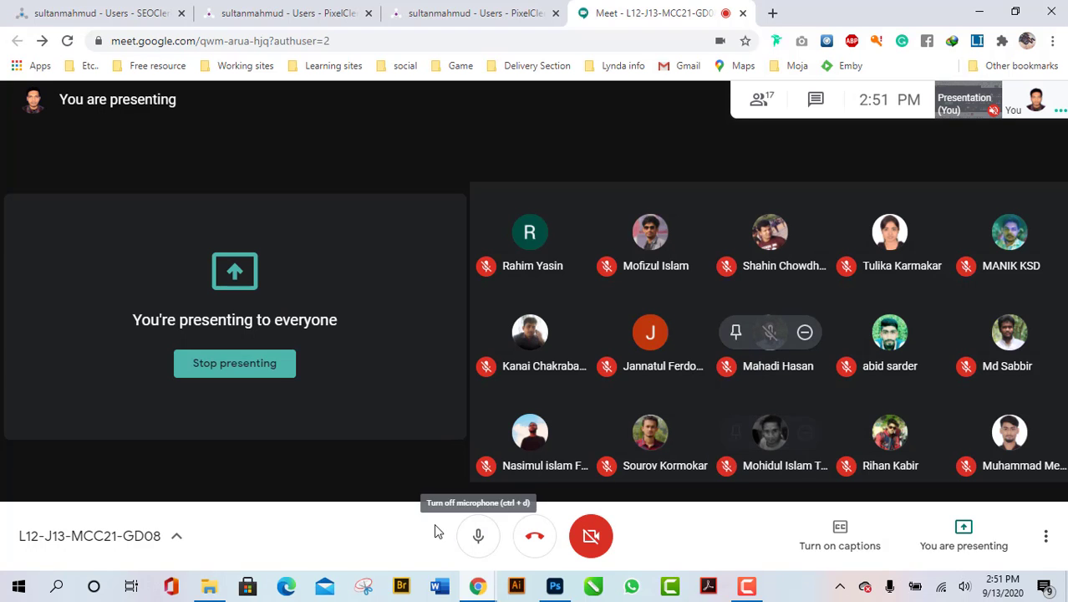
{"action": "left_click", "coordinate": [554, 586]}
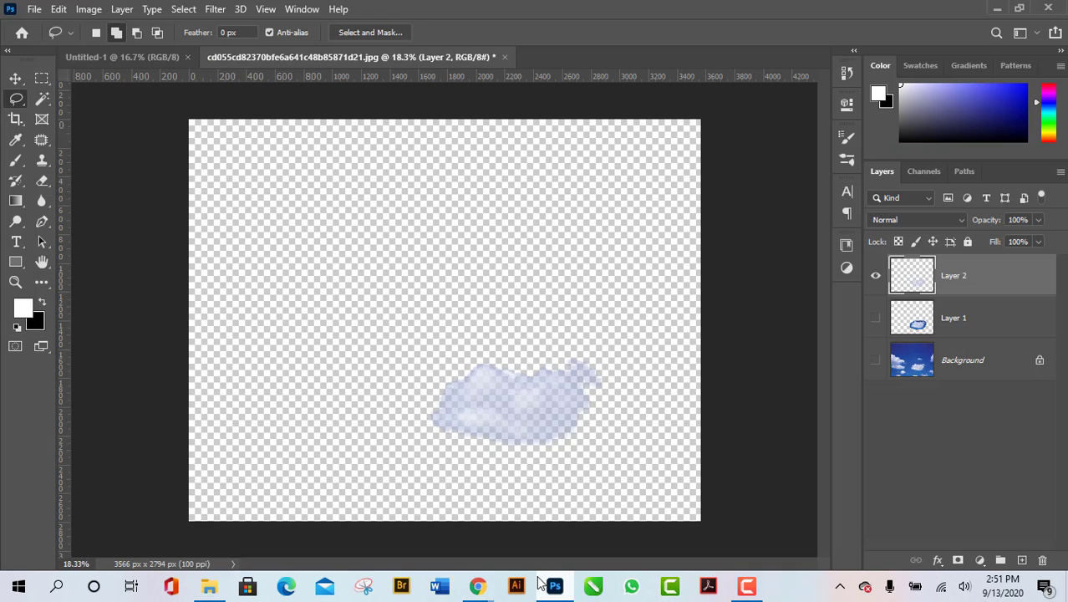
- Move the cloud near the canvas centre and draw a white rectangle about 3566 by 2800 px between the cloud layer and Layer 1
{"action": "left_click", "coordinate": [13, 79]}
{"action": "left_click_drag", "start_coordinate": [515, 338], "coordinate": [500, 317]}
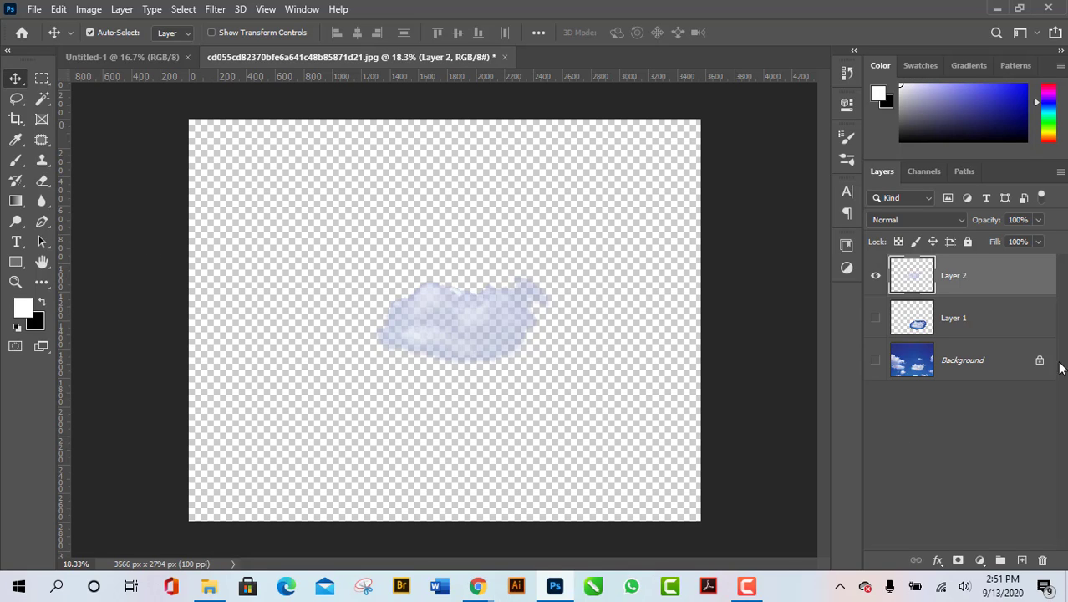
{"action": "left_click", "coordinate": [1007, 322]}
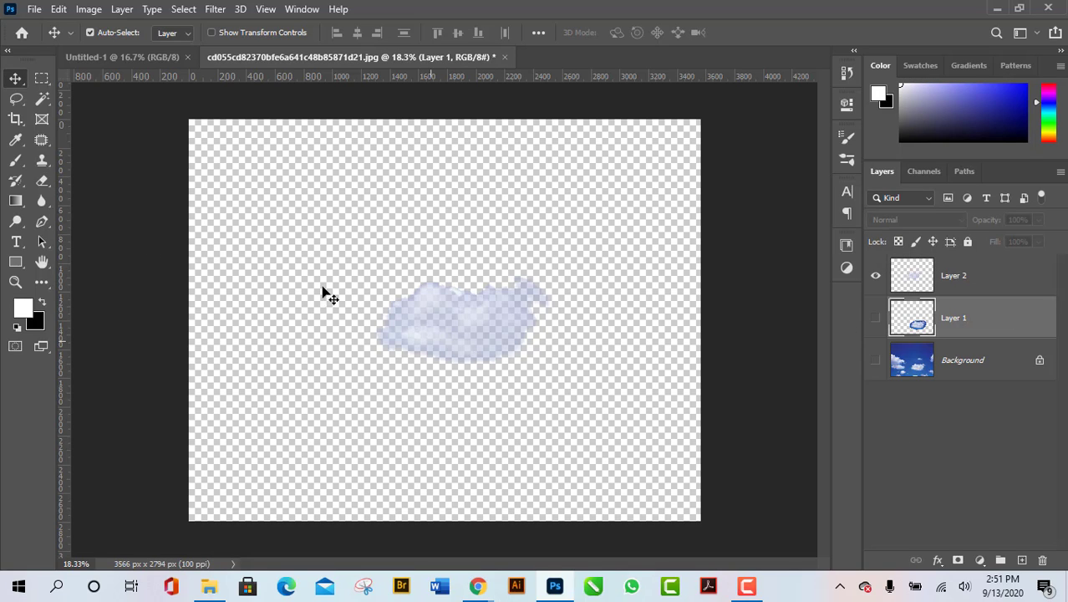
{"action": "left_click", "coordinate": [15, 264]}
{"action": "right_click", "coordinate": [15, 262]}
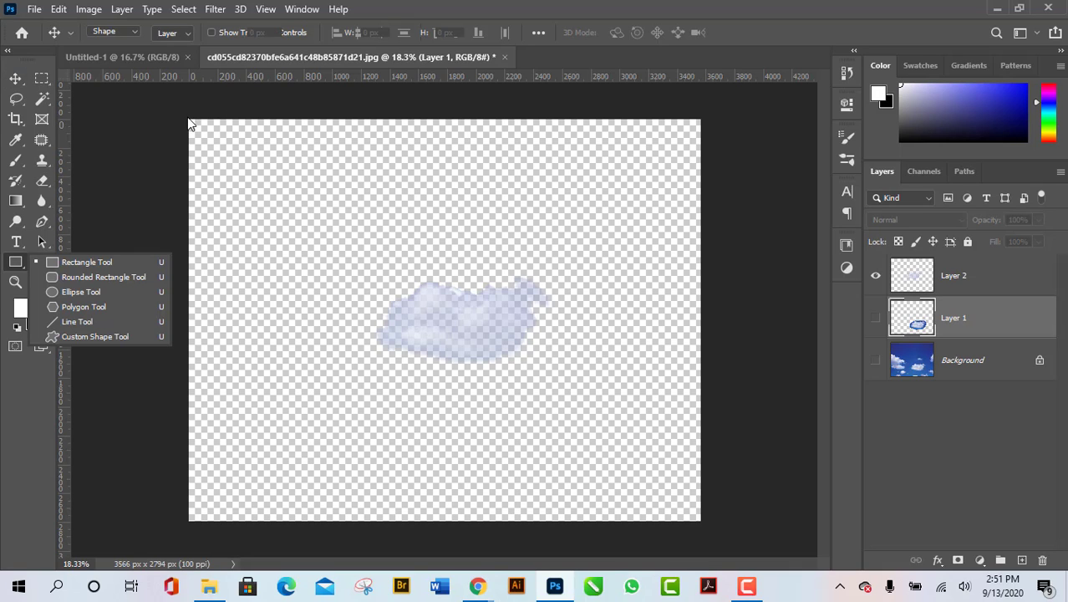
{"action": "left_click", "coordinate": [123, 259]}
{"action": "left_click_drag", "start_coordinate": [190, 120], "coordinate": [700, 521]}
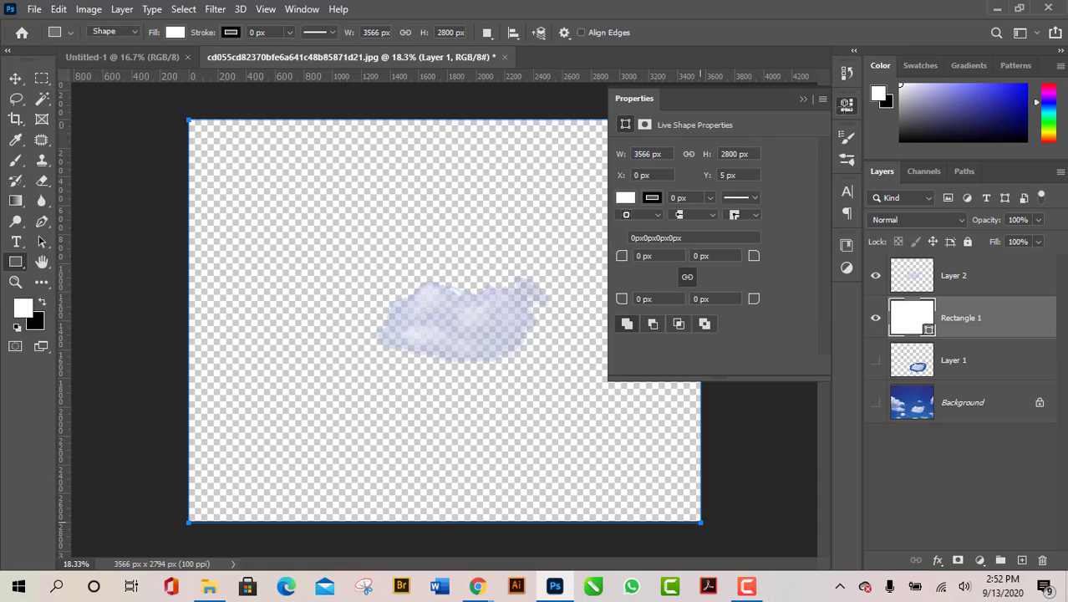
{"action": "left_click", "coordinate": [846, 104]}
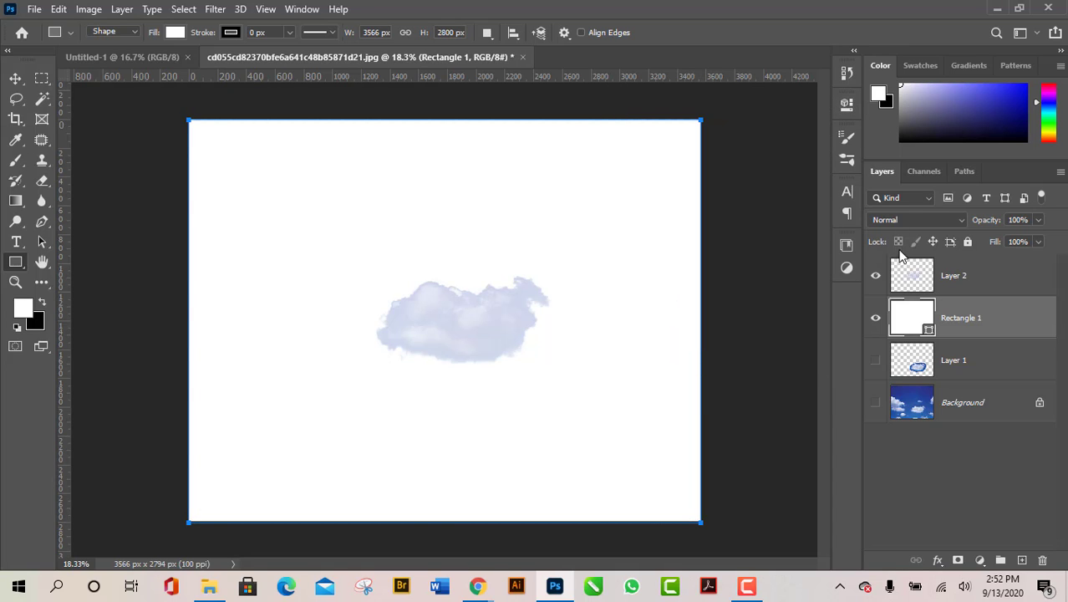
- Change the fill colour of the canvas-sized rectangle to black, 000000
{"action": "double_click", "coordinate": [928, 331]}
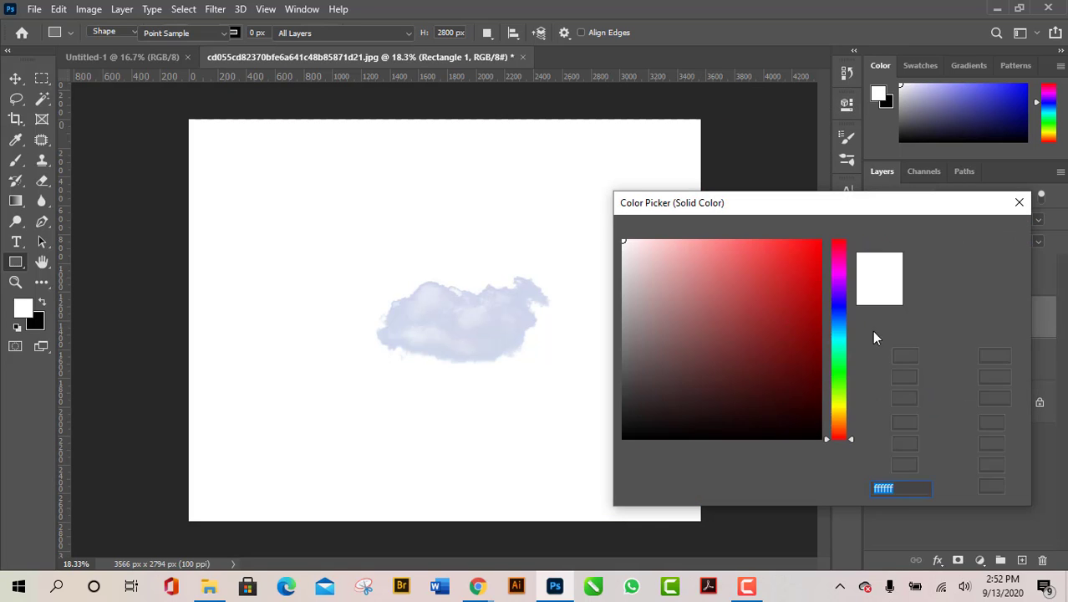
{"action": "mouse_move", "coordinate": [725, 332]}
{"action": "left_mouse_down"}
{"action": "mouse_move", "coordinate": [634, 431]}
{"action": "mouse_move", "coordinate": [630, 472]}
{"action": "left_mouse_up"}
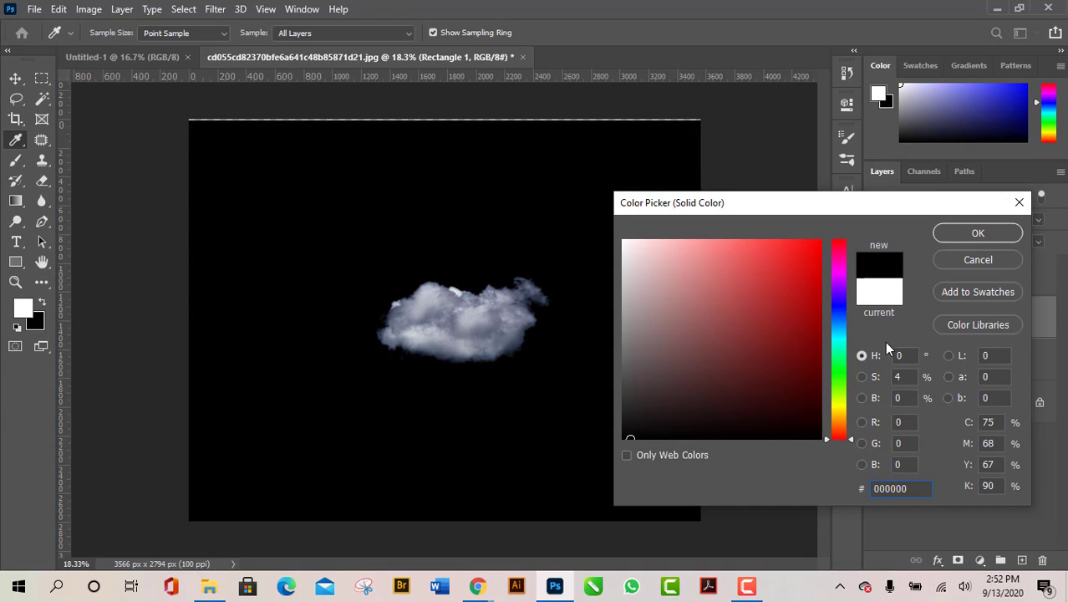
{"action": "left_click", "coordinate": [1000, 235]}
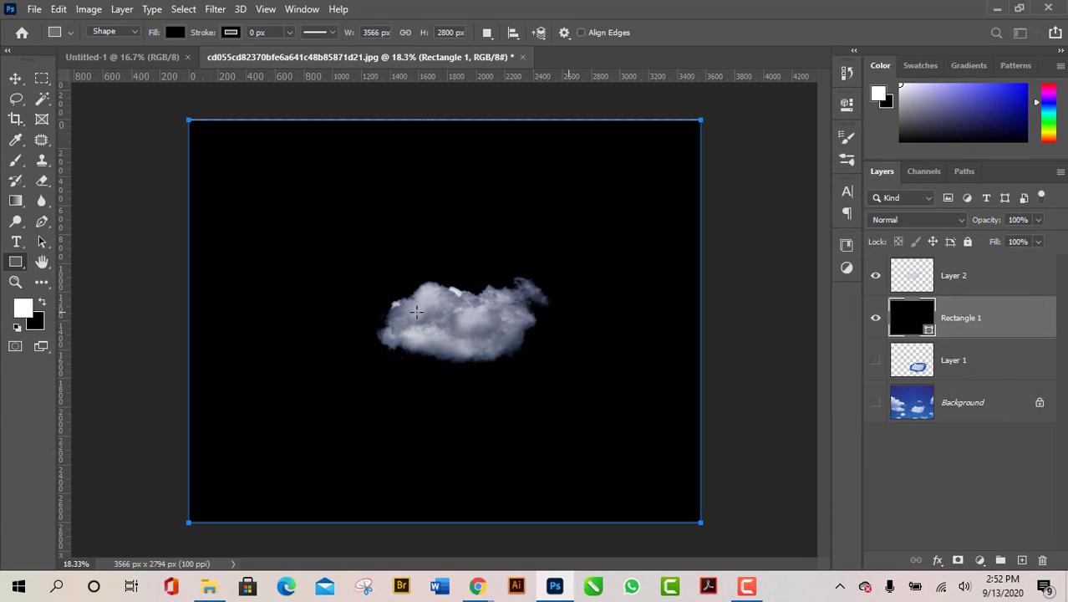
- Shift the cloud slightly left over the black backdrop and desaturate its layer
{"action": "left_click", "coordinate": [15, 77]}
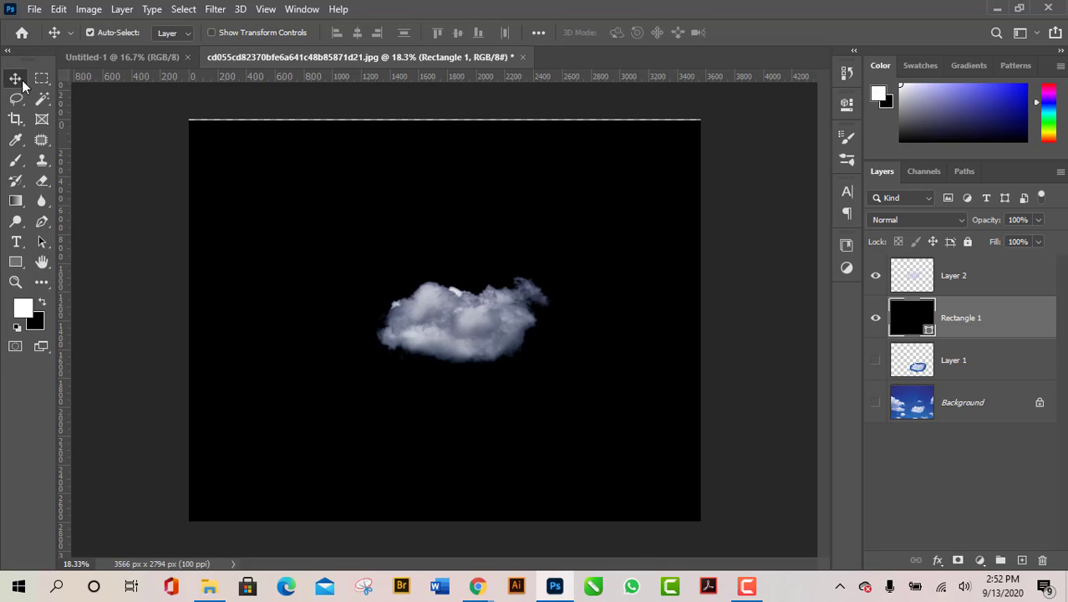
{"action": "left_click_drag", "start_coordinate": [476, 333], "coordinate": [355, 320]}
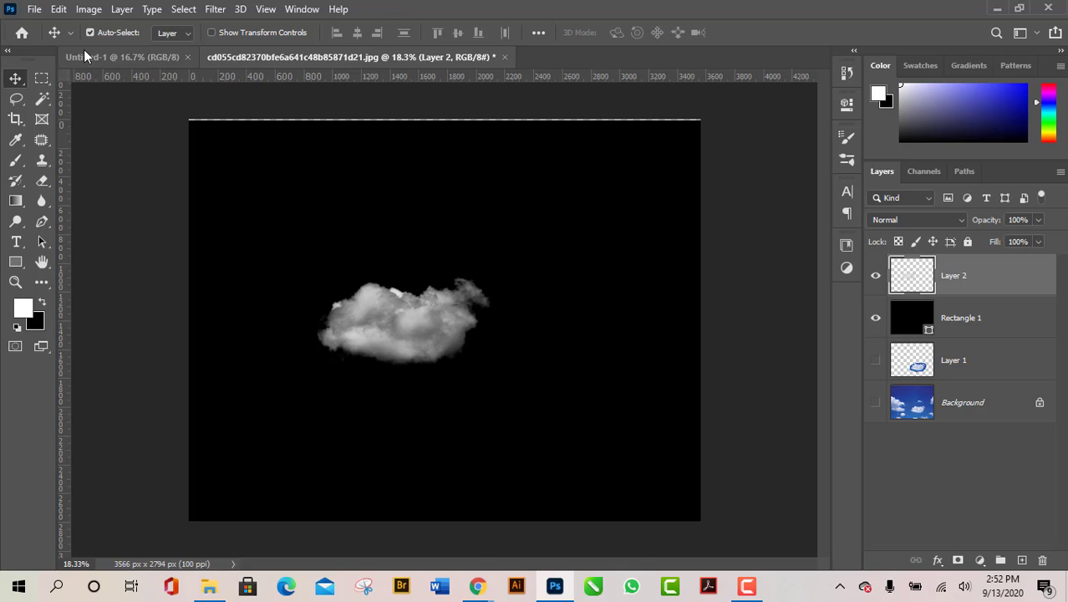
{"action": "left_click", "coordinate": [88, 9]}
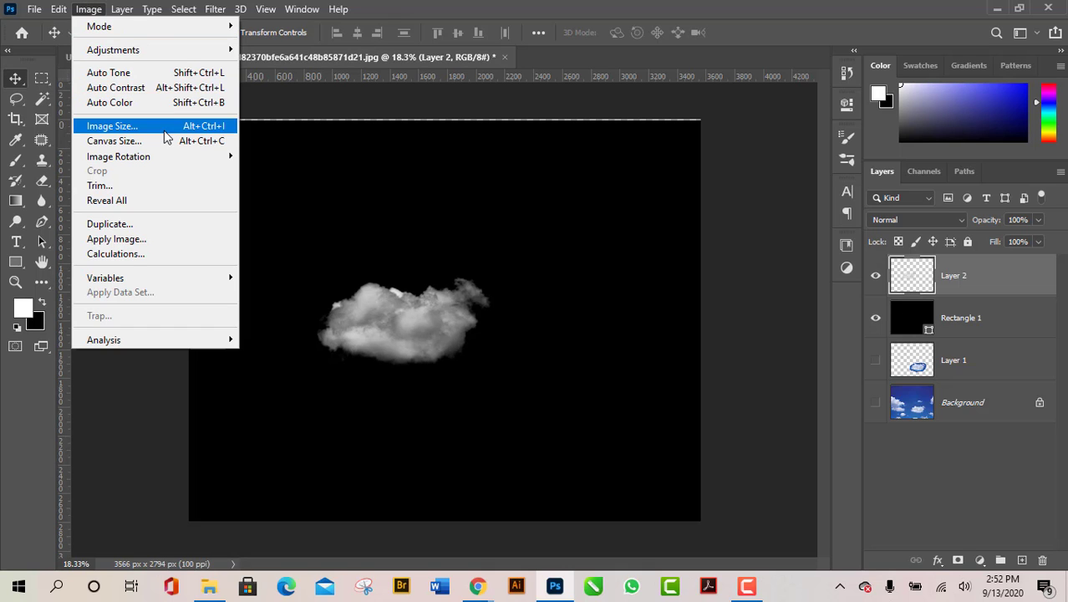
{"action": "mouse_move", "coordinate": [164, 52]}
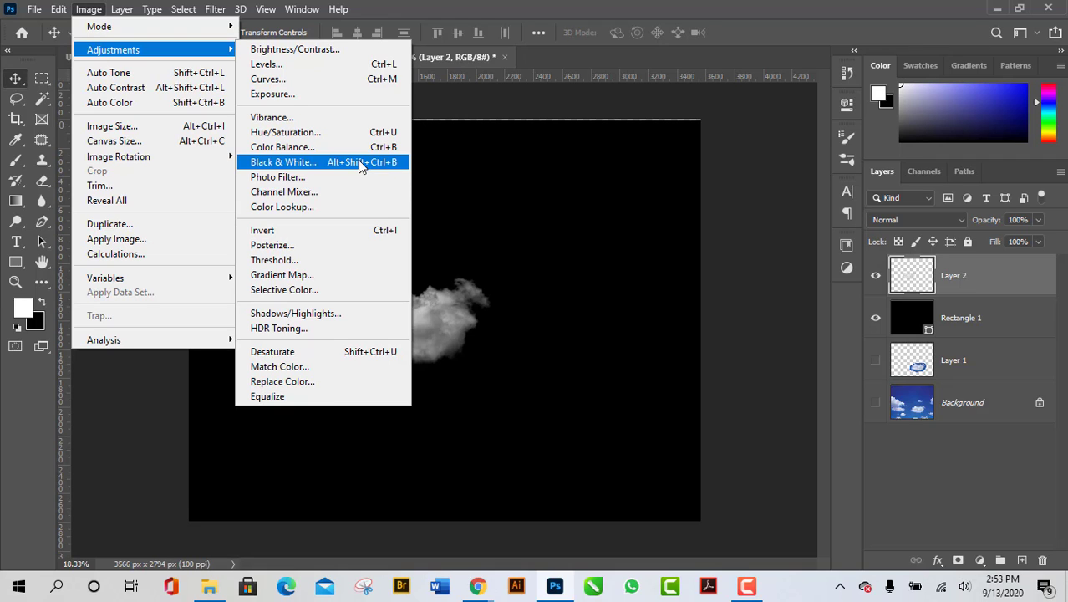
{"action": "left_click", "coordinate": [87, 10]}
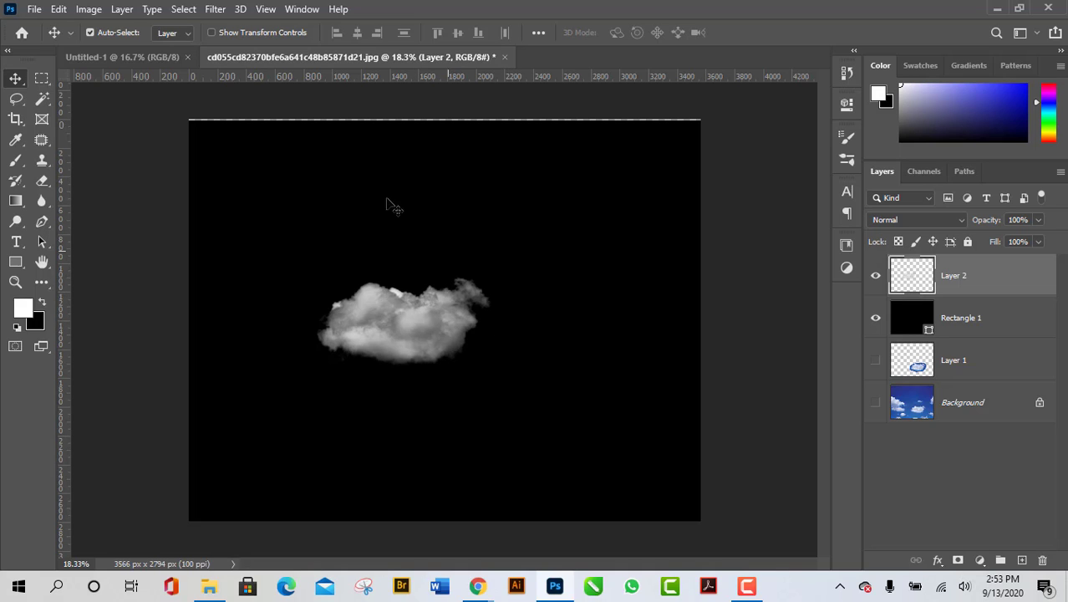
{"action": "left_click", "coordinate": [89, 9]}
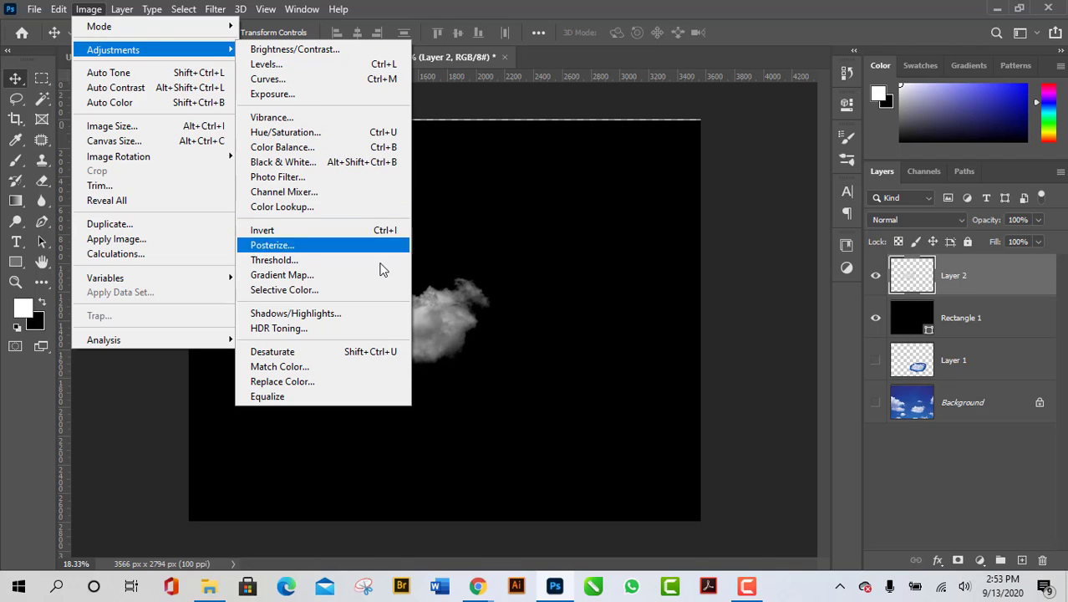
{"action": "left_click", "coordinate": [372, 351]}
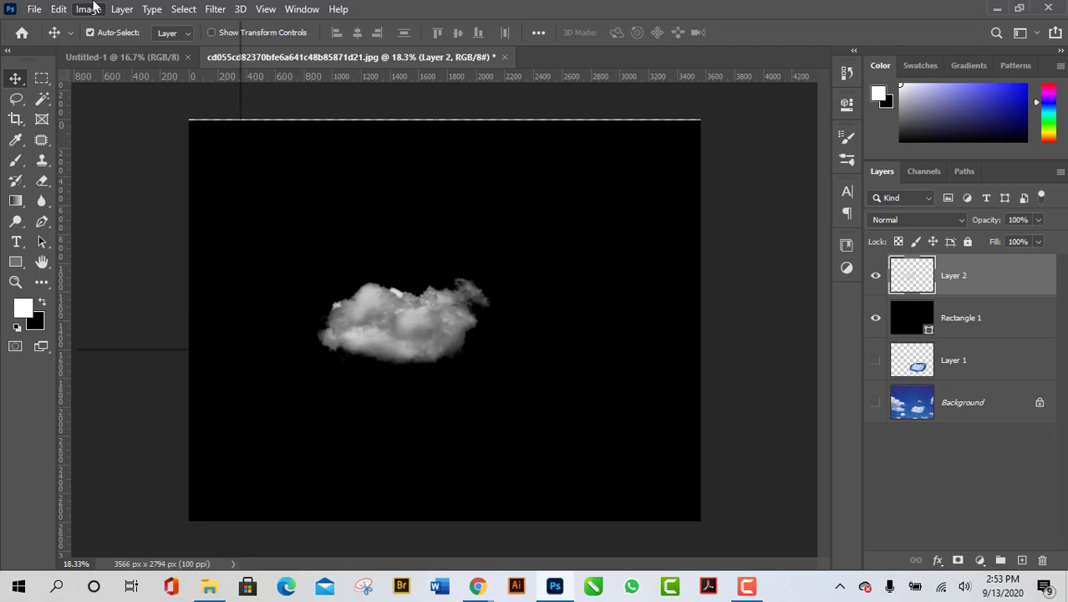
{"action": "left_click", "coordinate": [88, 10]}
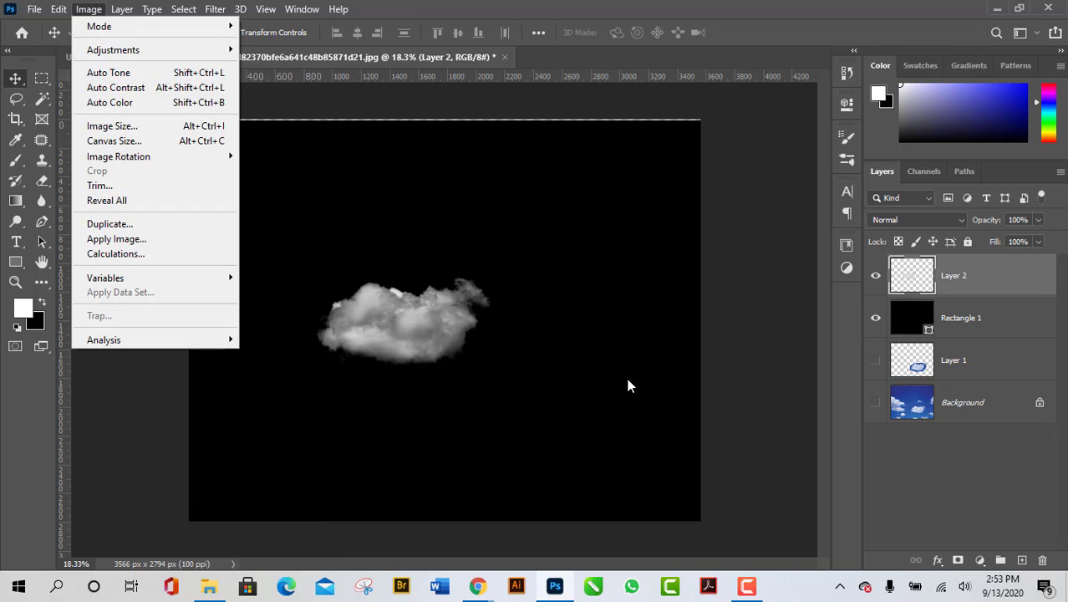
{"action": "left_click", "coordinate": [89, 8]}
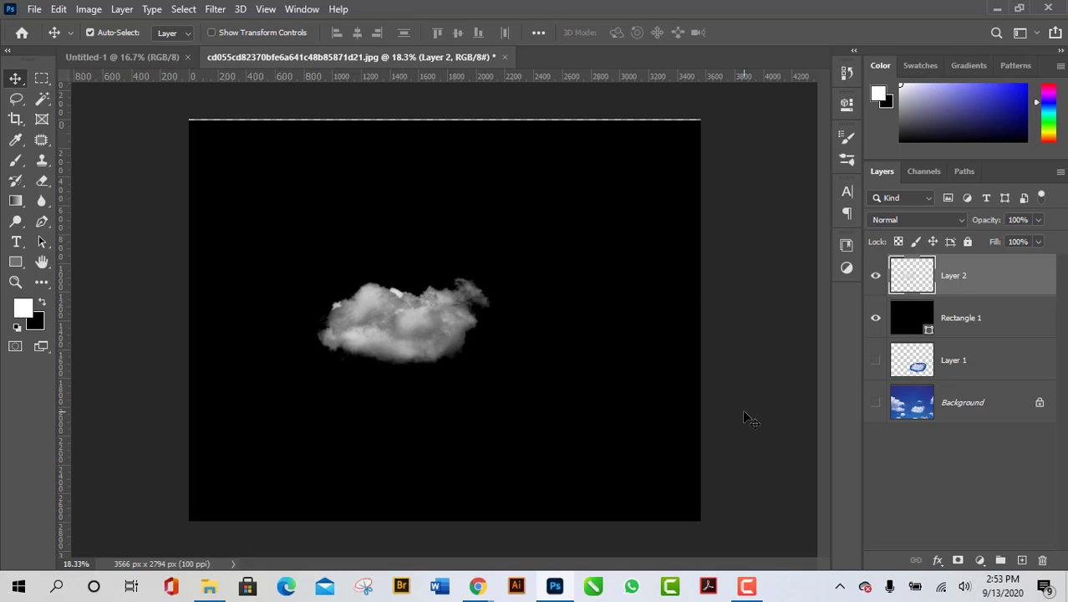
- Hide the black Rectangle 1 layer and move the grey cloud near the middle of the canvas
{"action": "left_click", "coordinate": [875, 322]}
{"action": "left_click_drag", "start_coordinate": [410, 329], "coordinate": [425, 353]}
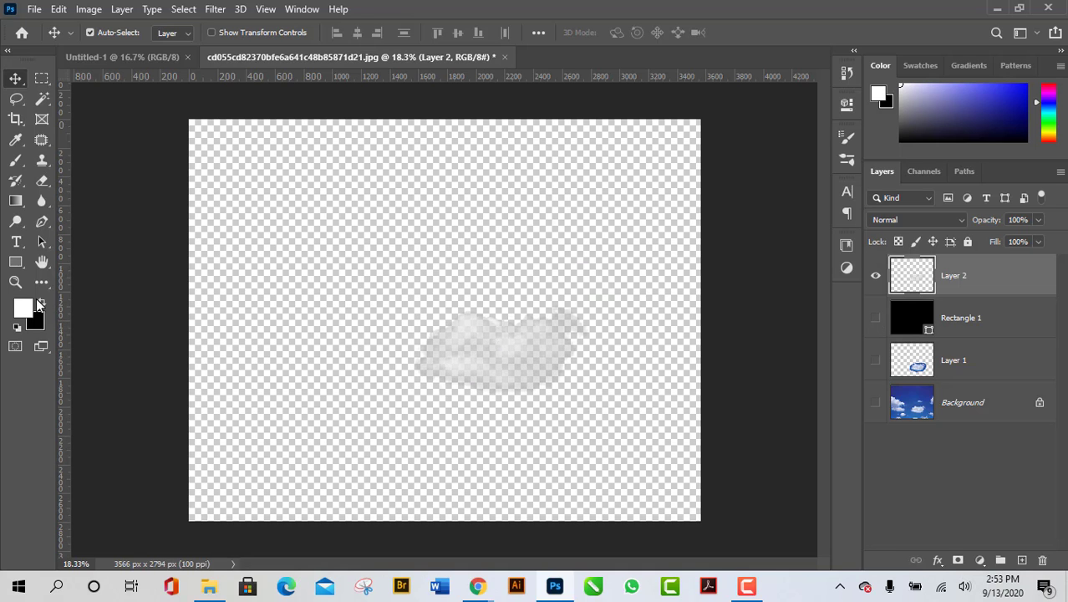
{"action": "left_click_drag", "start_coordinate": [539, 382], "coordinate": [468, 316]}
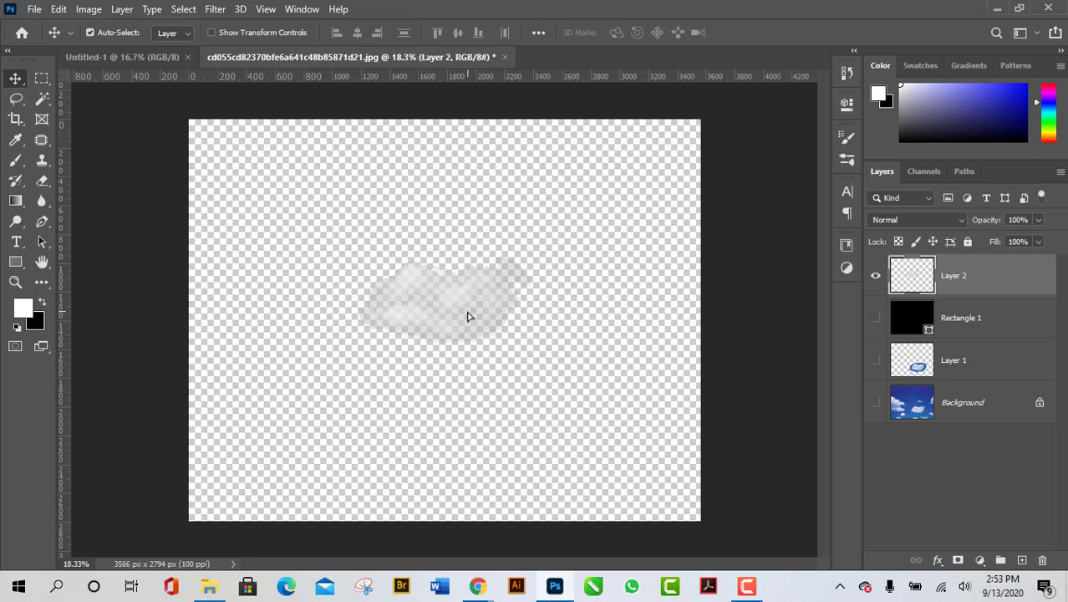
- Select the area closely surrounding the whole cloud with a rectangular marquee
{"action": "left_click", "coordinate": [39, 80]}
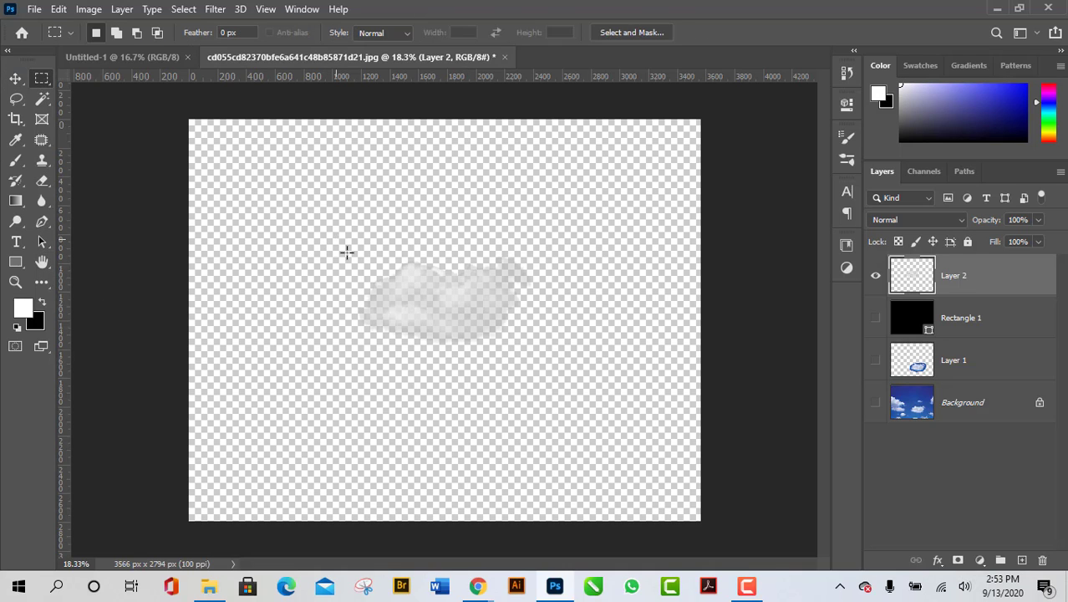
{"action": "left_click_drag", "start_coordinate": [335, 239], "coordinate": [555, 351]}
{"action": "left_click_drag", "start_coordinate": [551, 352], "coordinate": [544, 355]}
{"action": "left_click", "coordinate": [15, 79]}
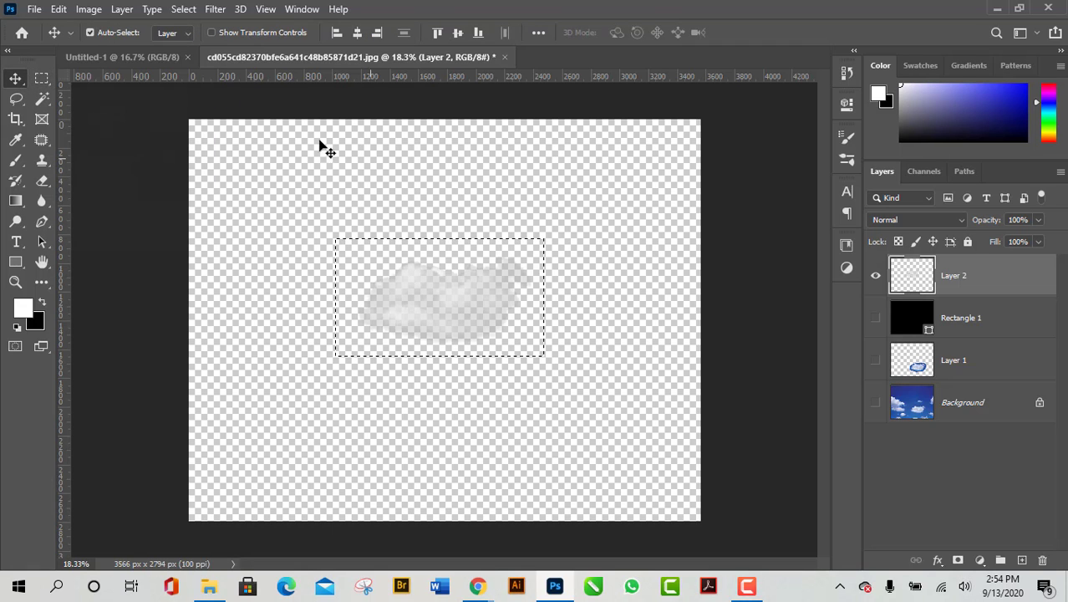
- Define the selected grey cloud as a brush preset named Smoke
{"action": "left_click", "coordinate": [34, 9]}
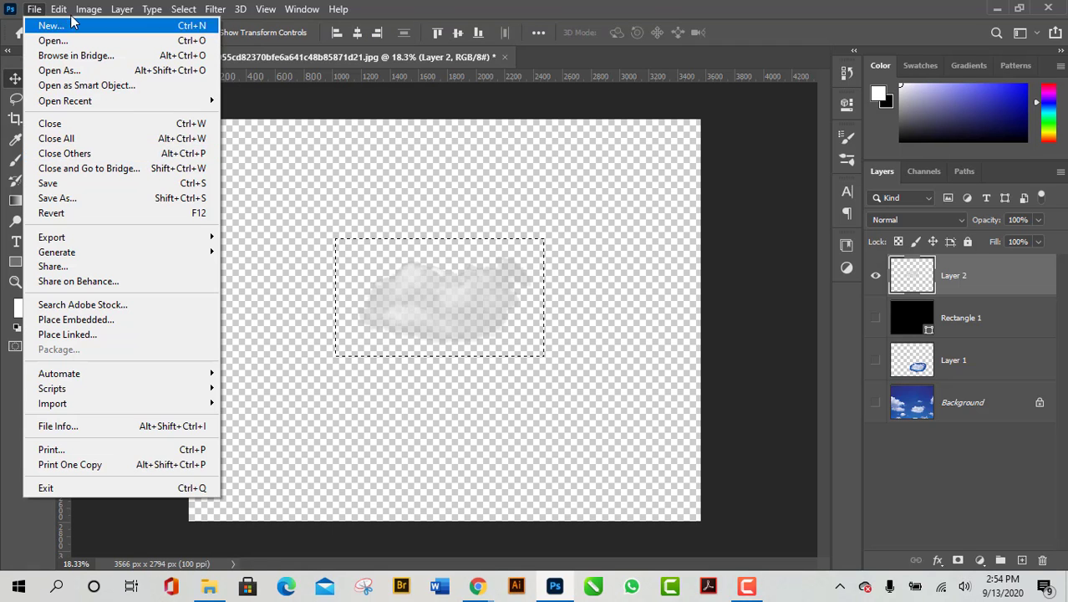
{"action": "mouse_move", "coordinate": [57, 9]}
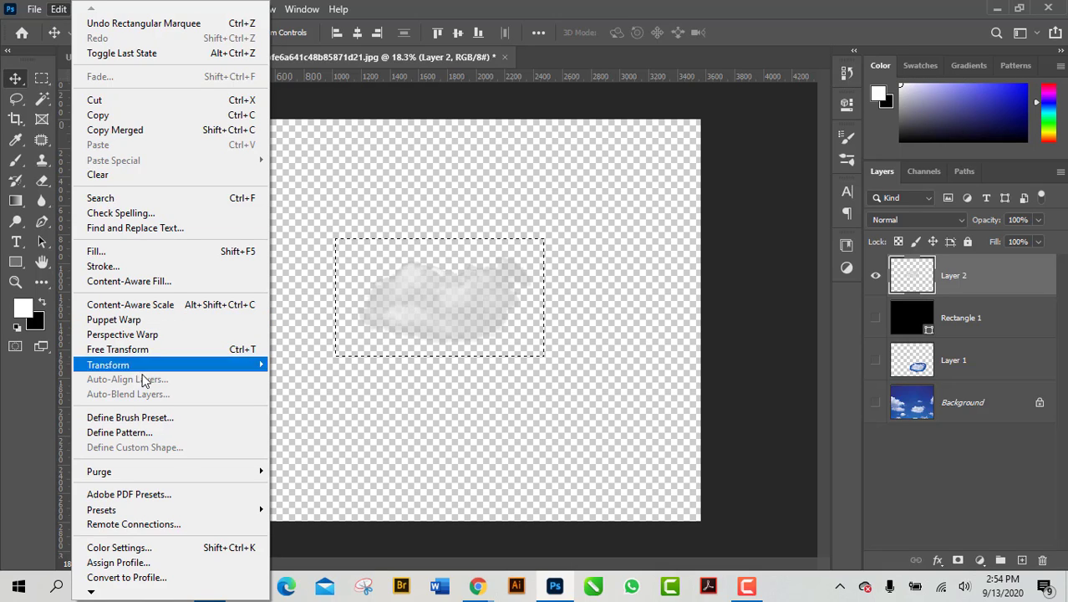
{"action": "left_click", "coordinate": [177, 418]}
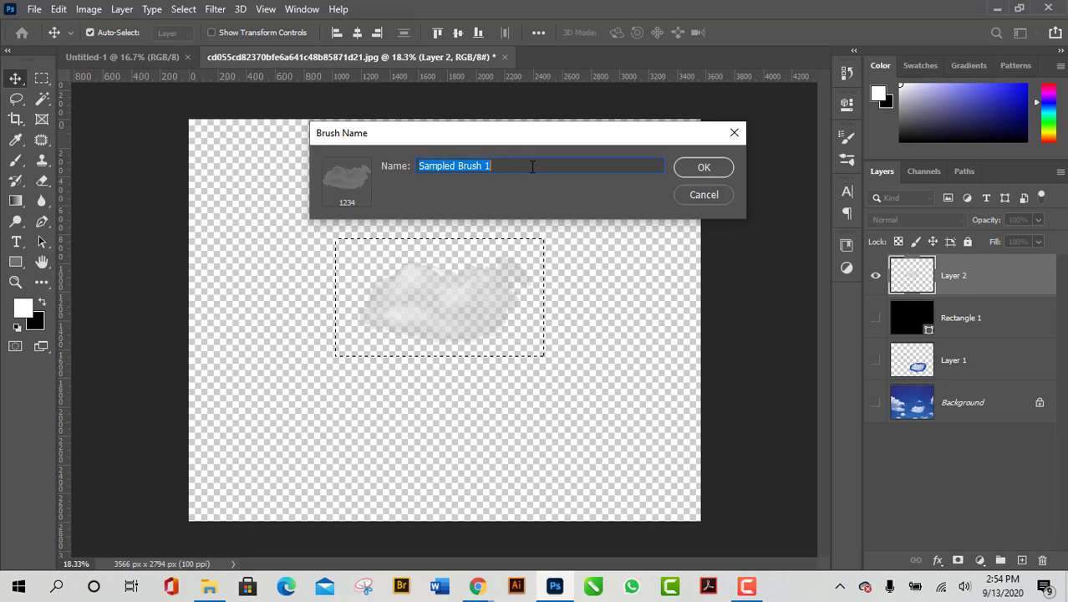
{"action": "type", "text": "S"}
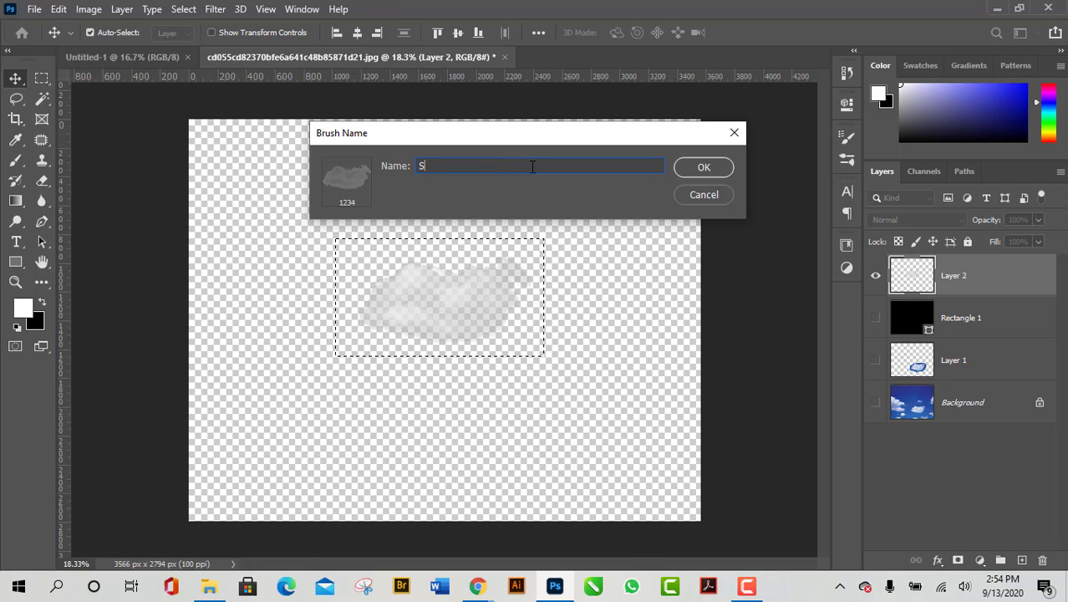
{"action": "type", "text": "moke"}
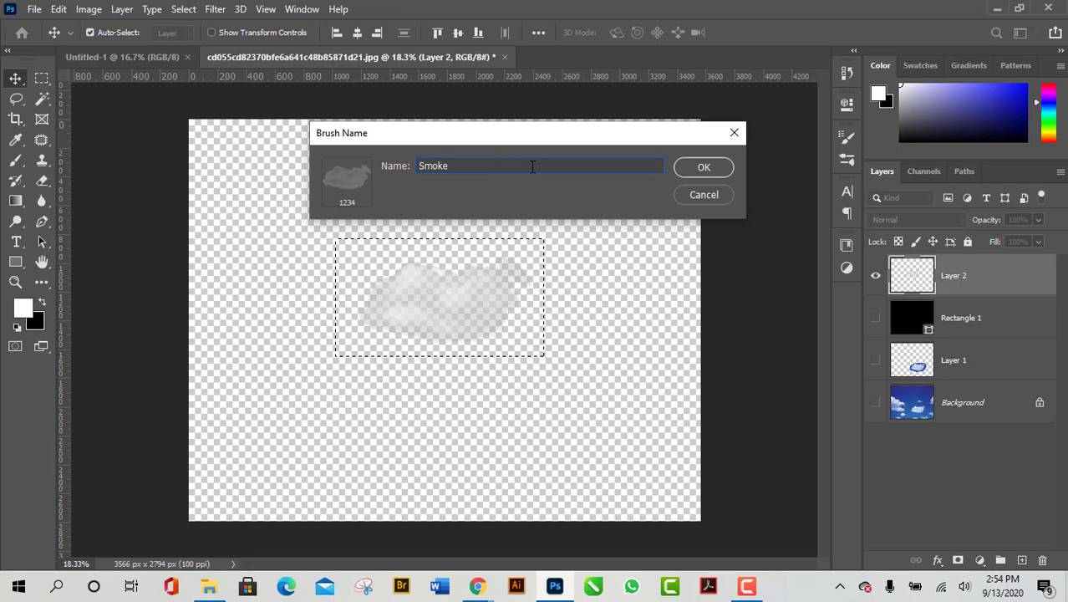
{"action": "left_click", "coordinate": [722, 170]}
- Paint a broad diagonal test stroke in black with the Smoke brush on the blank Untitled-1 canvas
{"action": "key", "text": "b"}
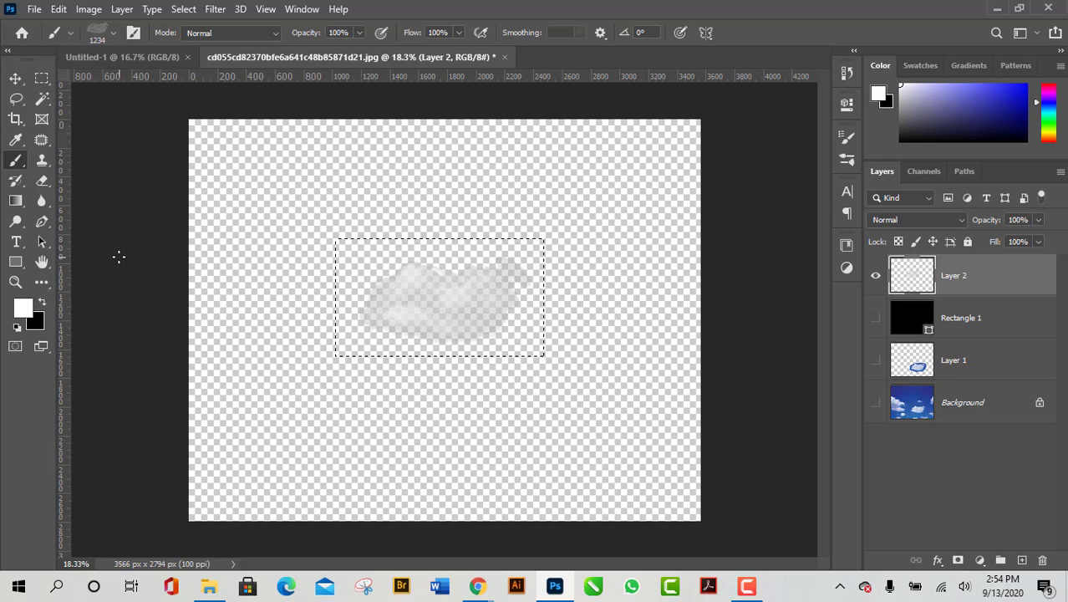
{"action": "left_click", "coordinate": [121, 57]}
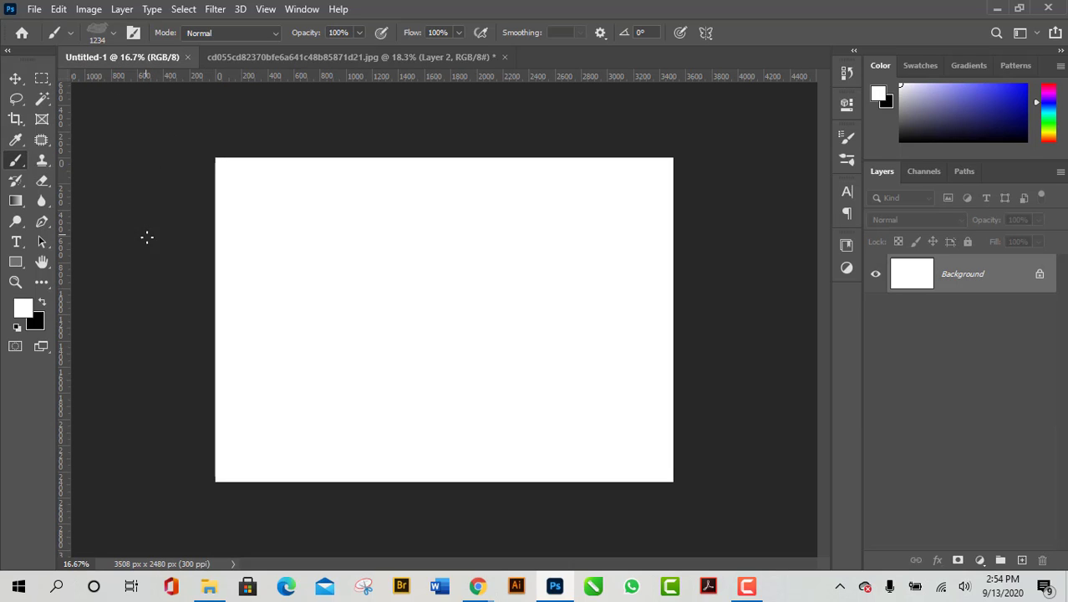
{"action": "left_click", "coordinate": [42, 302]}
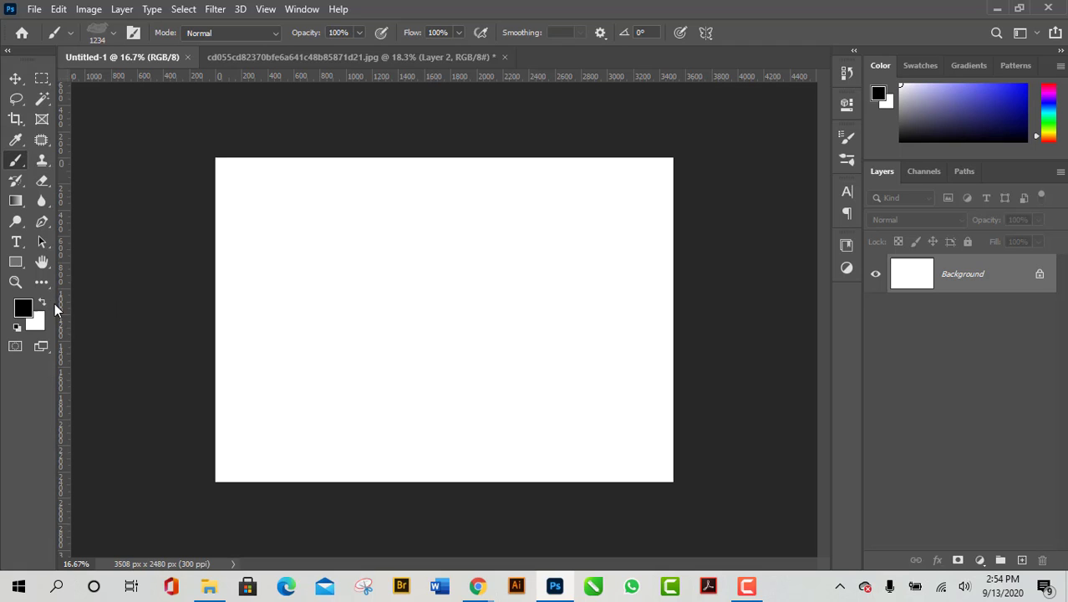
{"action": "mouse_move", "coordinate": [413, 232]}
{"action": "left_mouse_down"}
{"action": "mouse_move", "coordinate": [501, 384]}
{"action": "mouse_move", "coordinate": [527, 380]}
{"action": "left_mouse_up"}
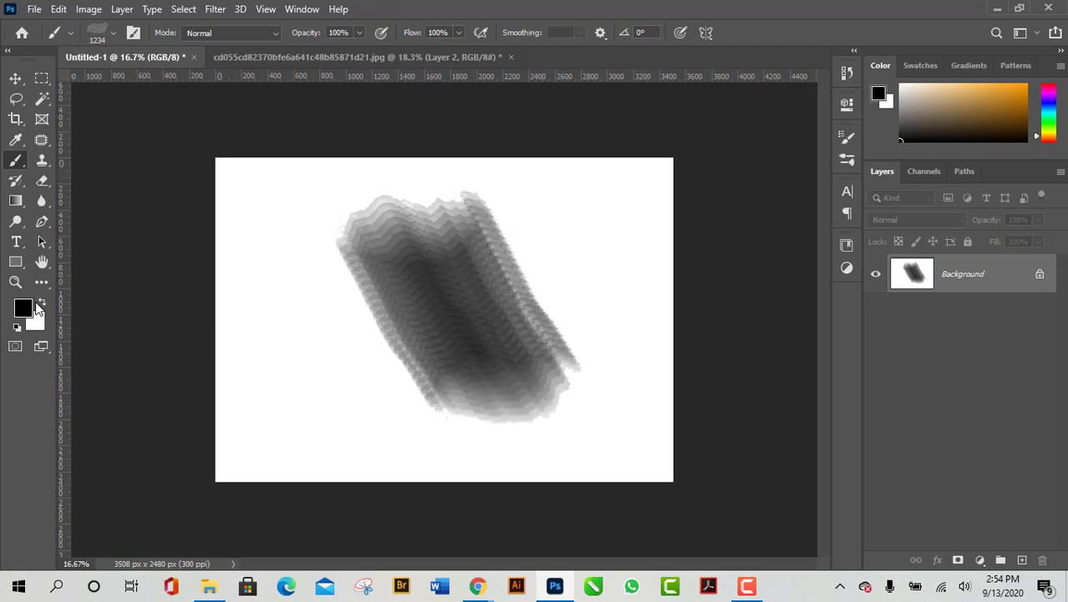
- Paint a white stroke over the dark smoke's lower-left edge and fill the whole canvas with white
{"action": "left_click", "coordinate": [43, 301]}
{"action": "left_click_drag", "start_coordinate": [290, 303], "coordinate": [380, 417]}
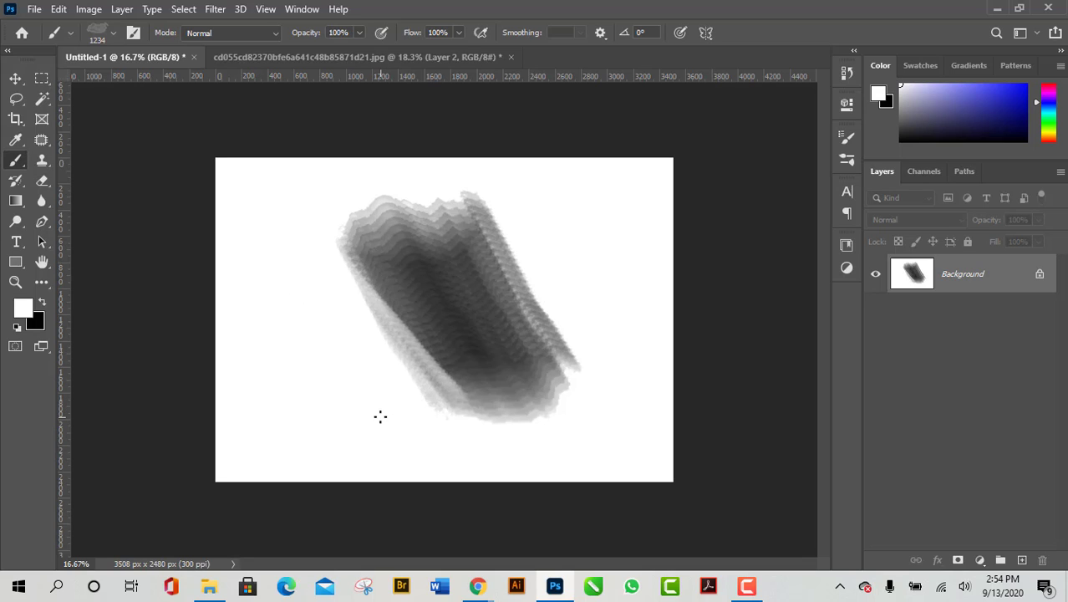
{"action": "key", "text": "alt+BackSpace"}
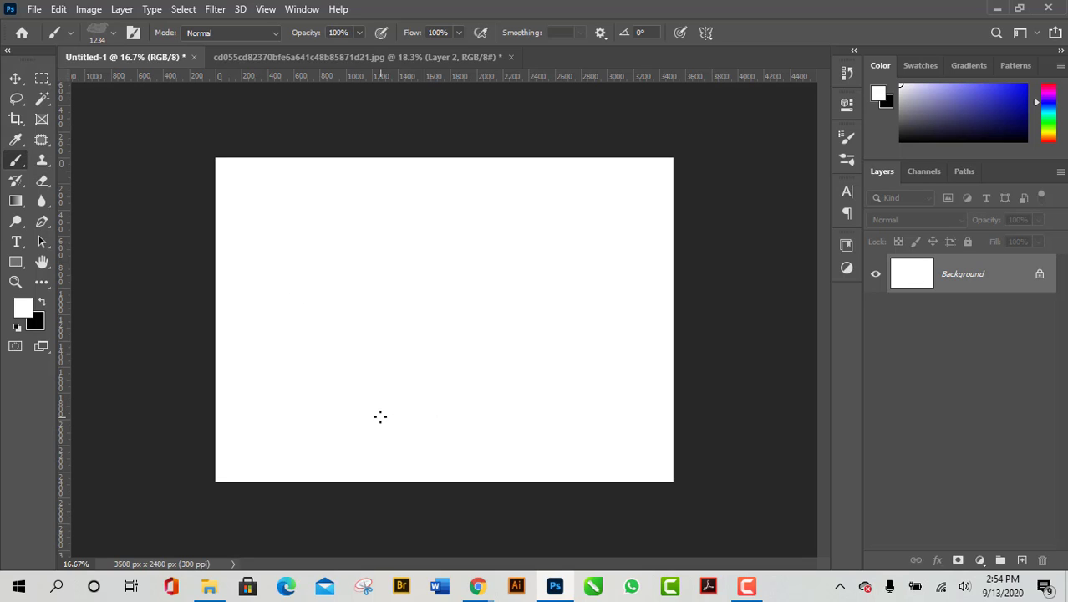
{"action": "left_click", "coordinate": [16, 79]}
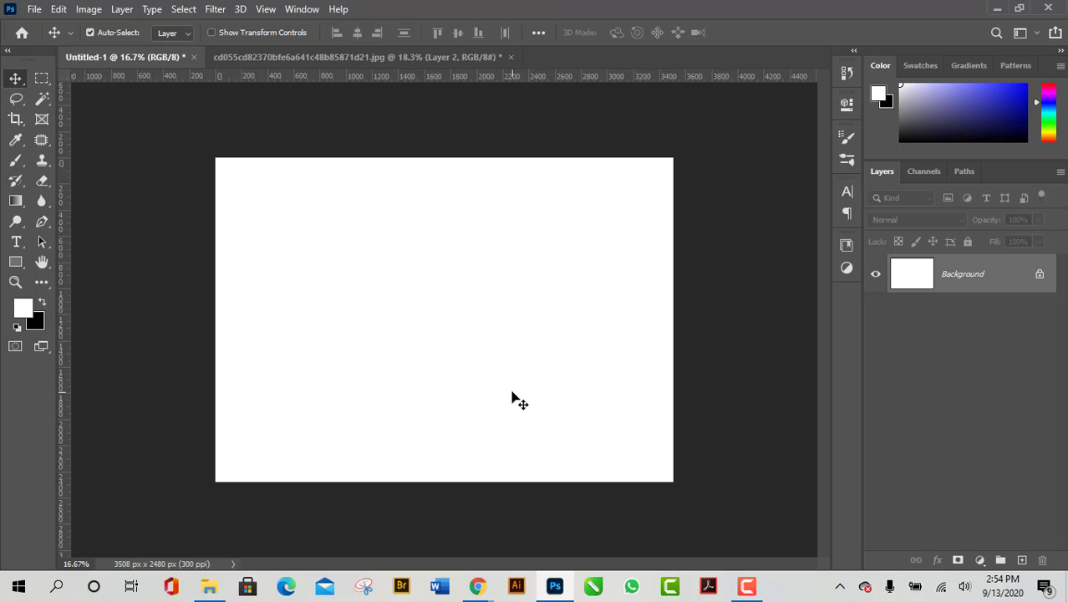
- Switch to the Google Meet call in Chrome and stop presenting the screen
{"action": "mouse_move", "coordinate": [477, 585]}
{"action": "left_click", "coordinate": [398, 535]}
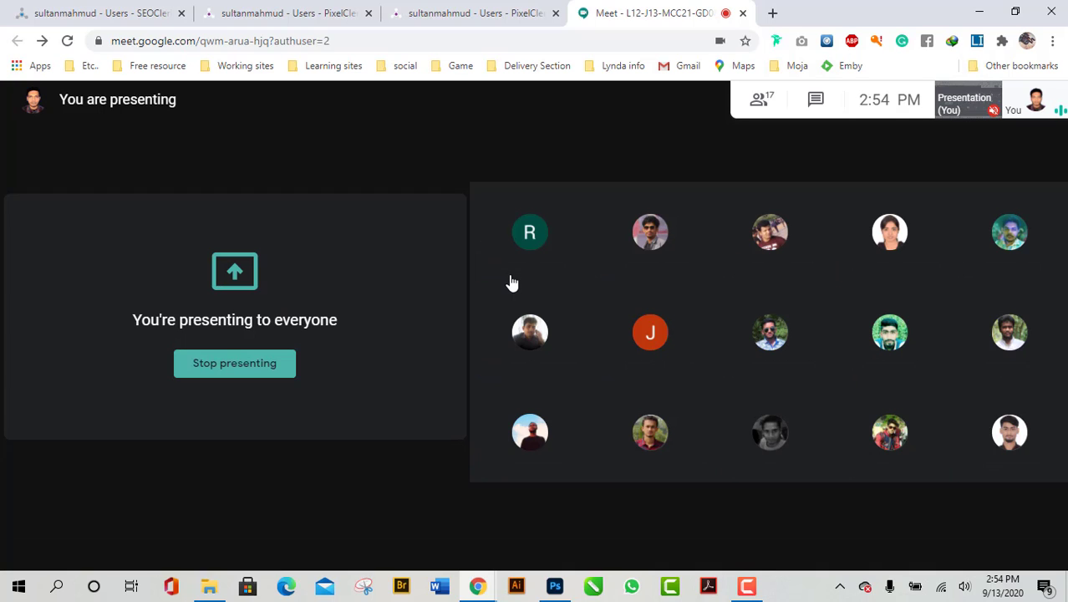
{"action": "mouse_move", "coordinate": [857, 434]}
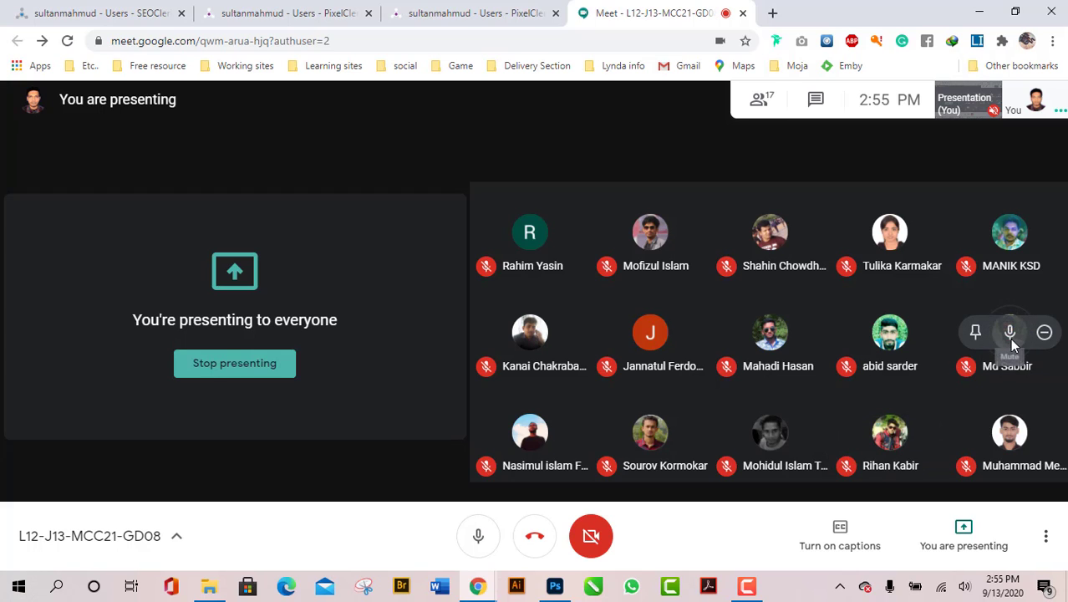
{"action": "mouse_move", "coordinate": [872, 399]}
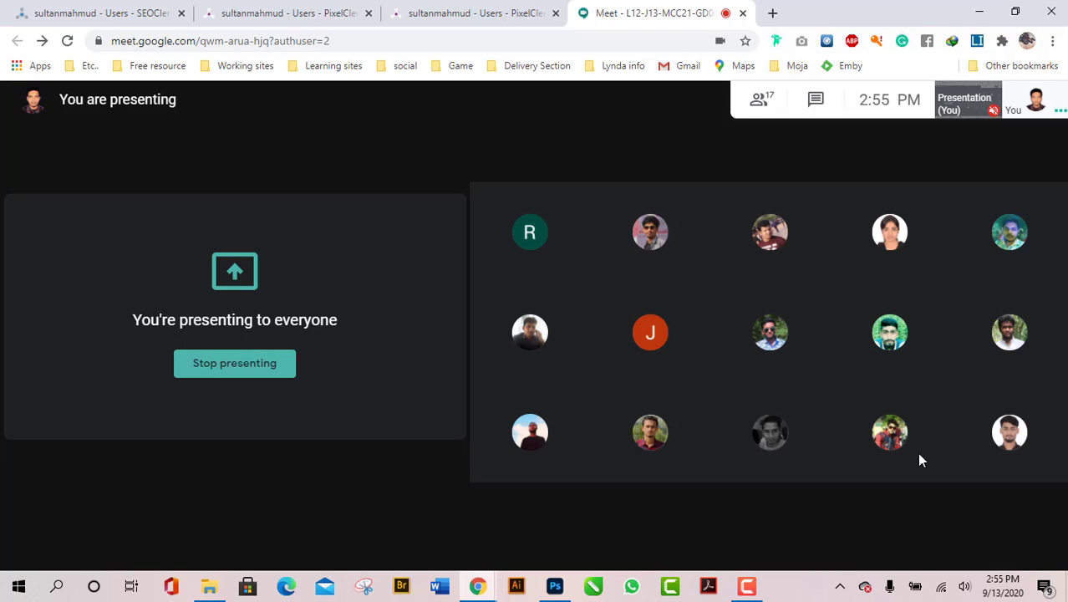
{"action": "mouse_move", "coordinate": [498, 328]}
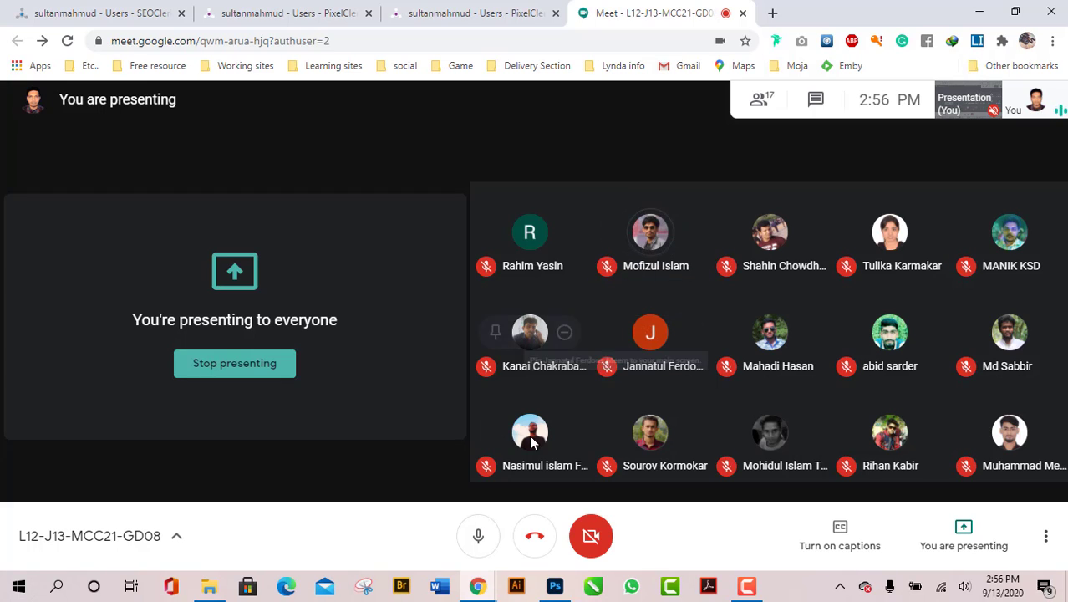
{"action": "left_click", "coordinate": [258, 370]}
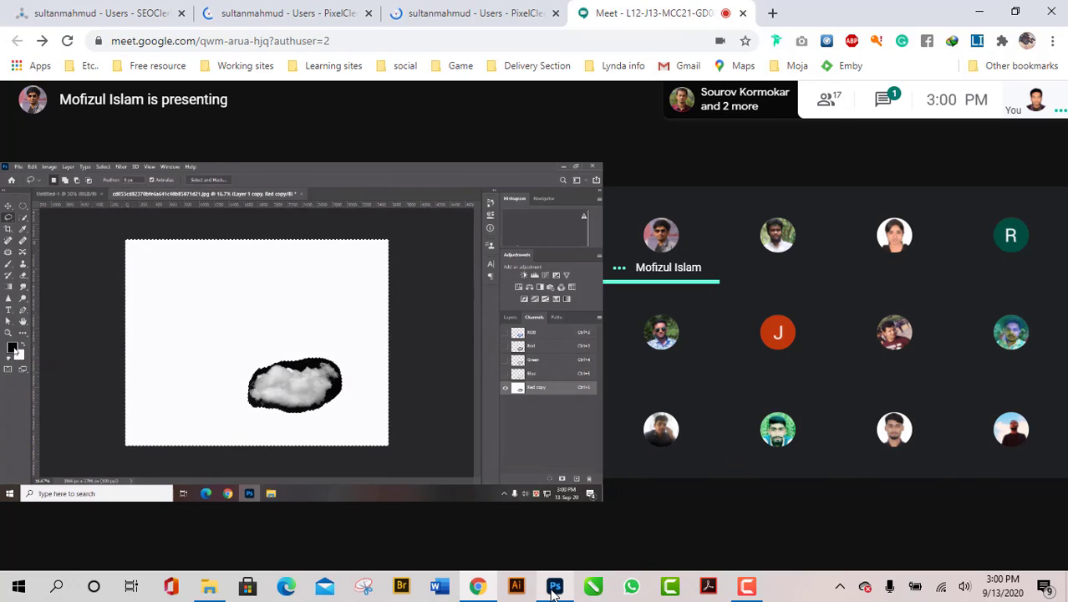
- Admit the waiting participant to the meeting and mute your own microphone
{"action": "mouse_move", "coordinate": [553, 591]}
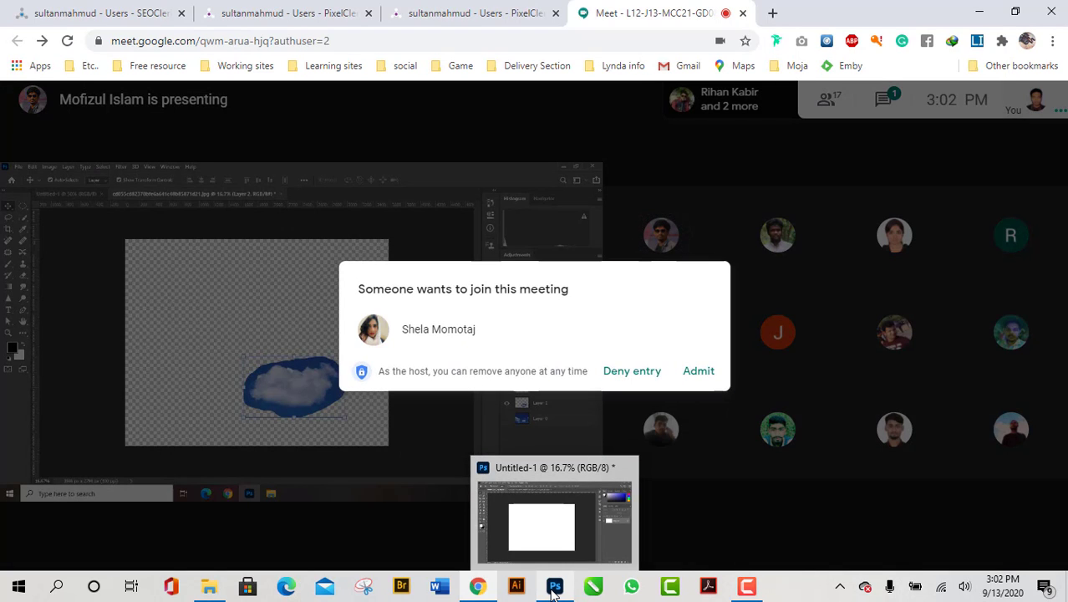
{"action": "left_click", "coordinate": [698, 373]}
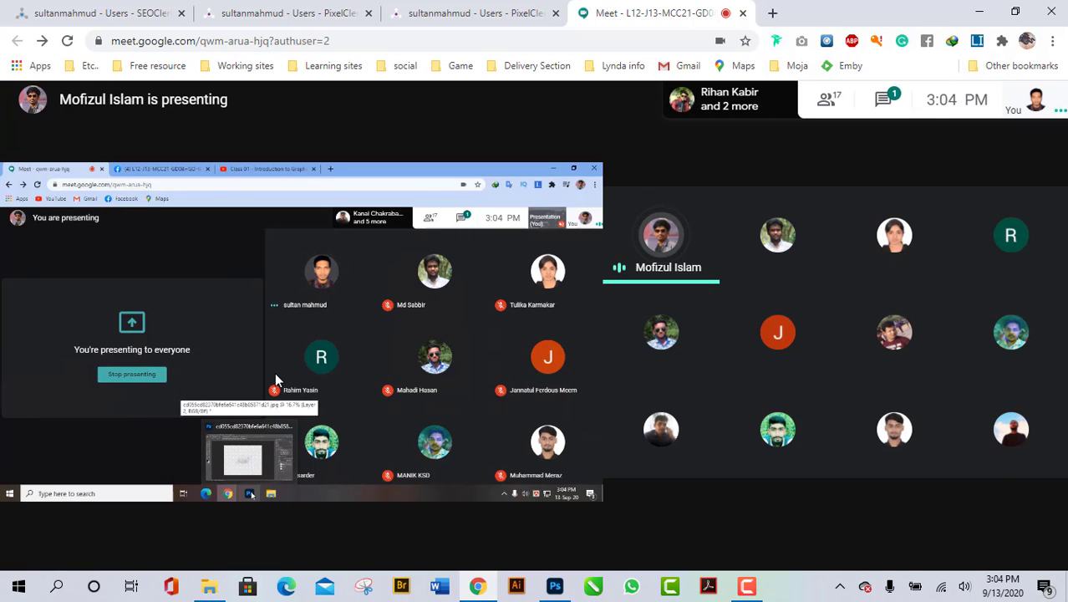
{"action": "mouse_move", "coordinate": [419, 563]}
{"action": "left_click", "coordinate": [479, 539]}
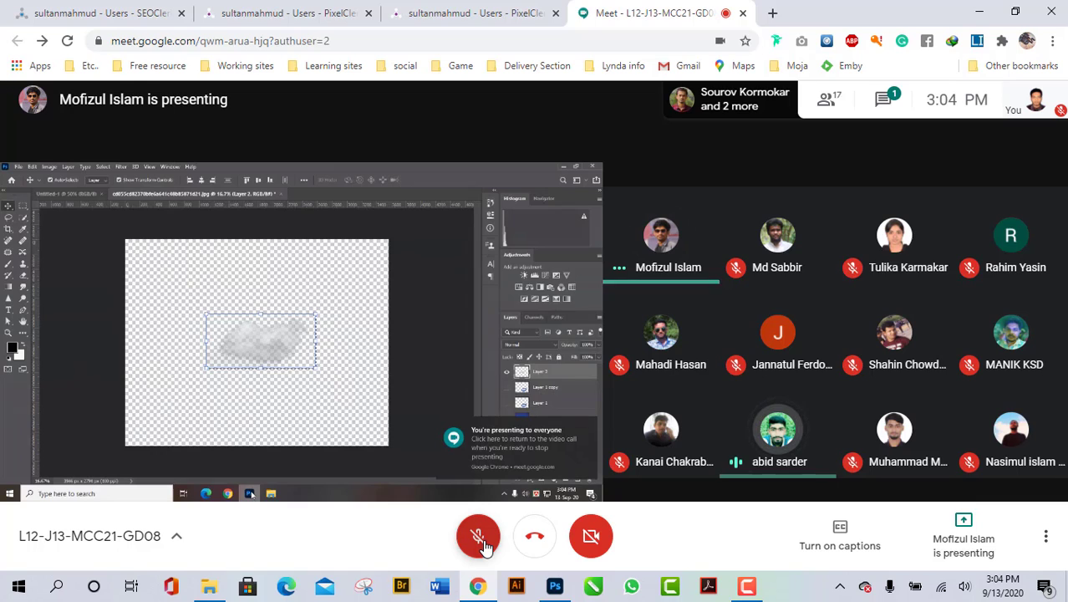
- Unmute your own microphone in the meeting and mute it again
{"action": "mouse_move", "coordinate": [548, 413]}
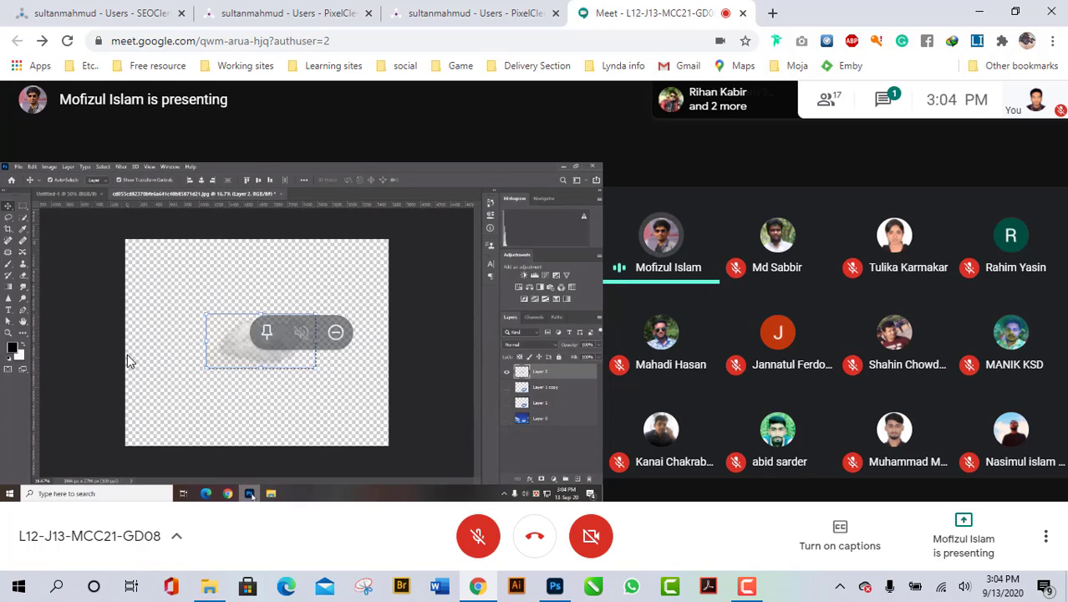
{"action": "left_click", "coordinate": [478, 535]}
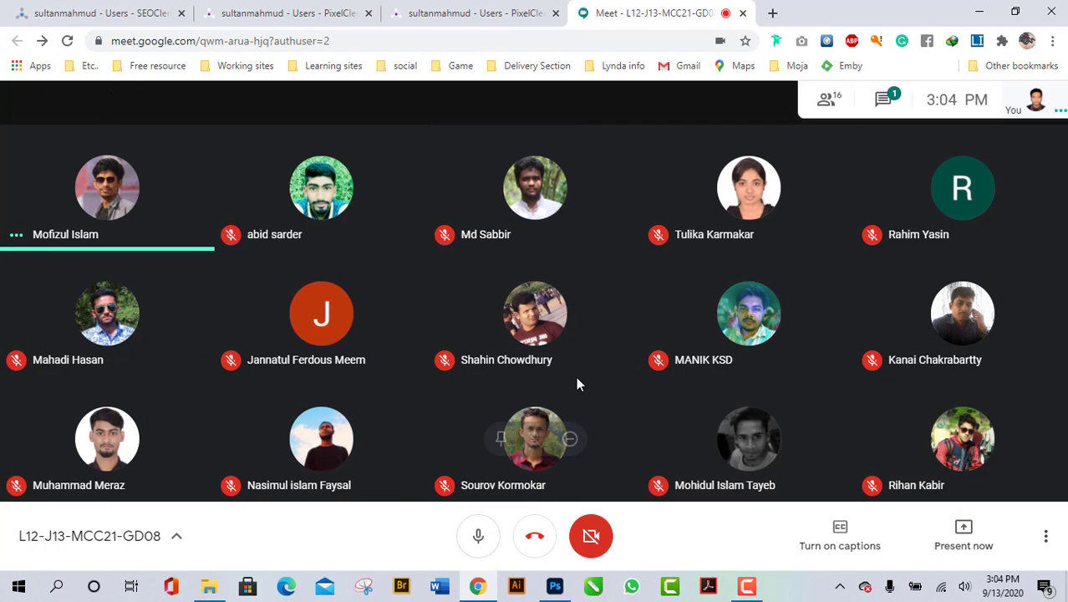
{"action": "left_click", "coordinate": [481, 539]}
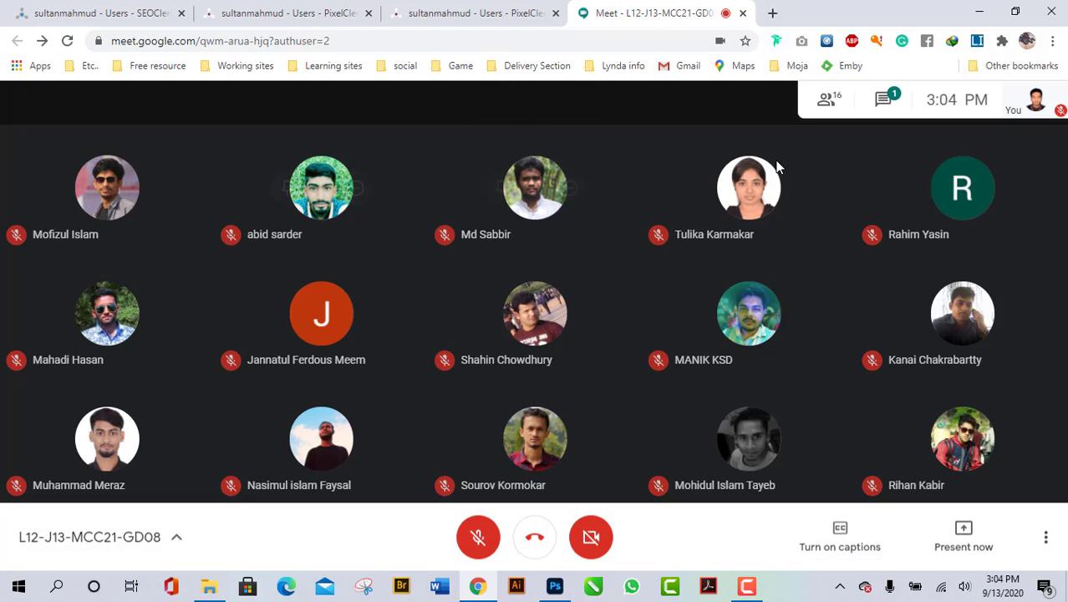
- Read the meeting chat and glance at the open SEOClerks and PixelClerks profile pages before returning to the call
{"action": "left_click", "coordinate": [885, 103]}
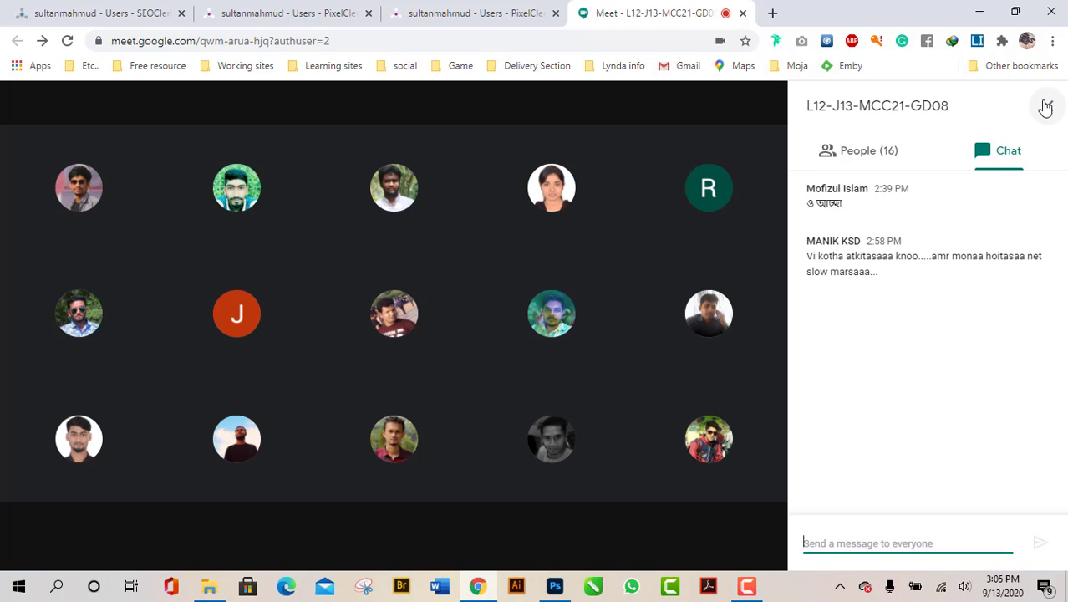
{"action": "left_click", "coordinate": [1045, 107]}
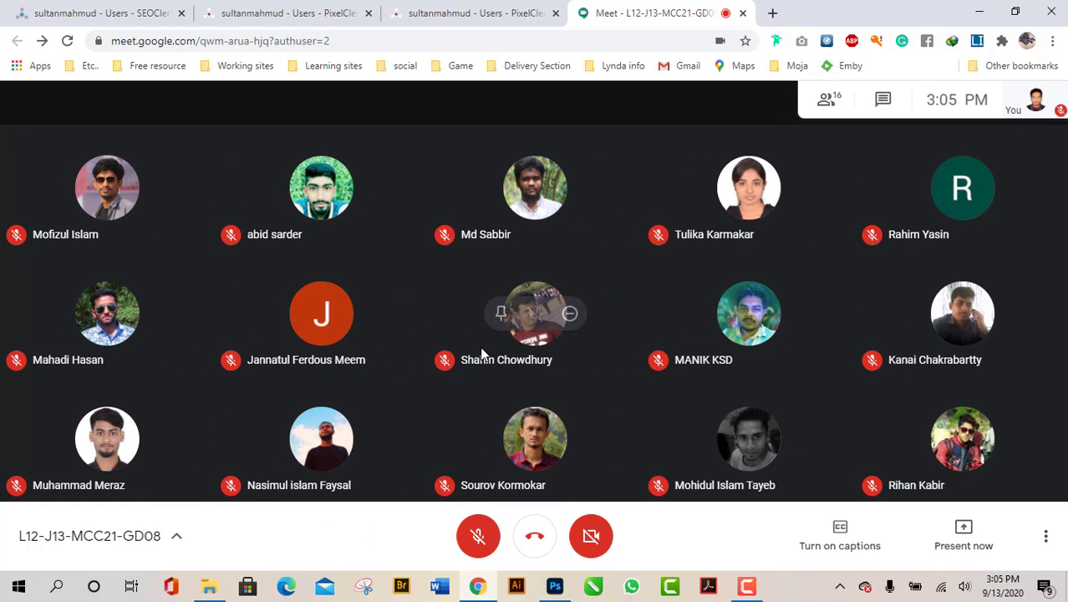
{"action": "left_click", "coordinate": [456, 10]}
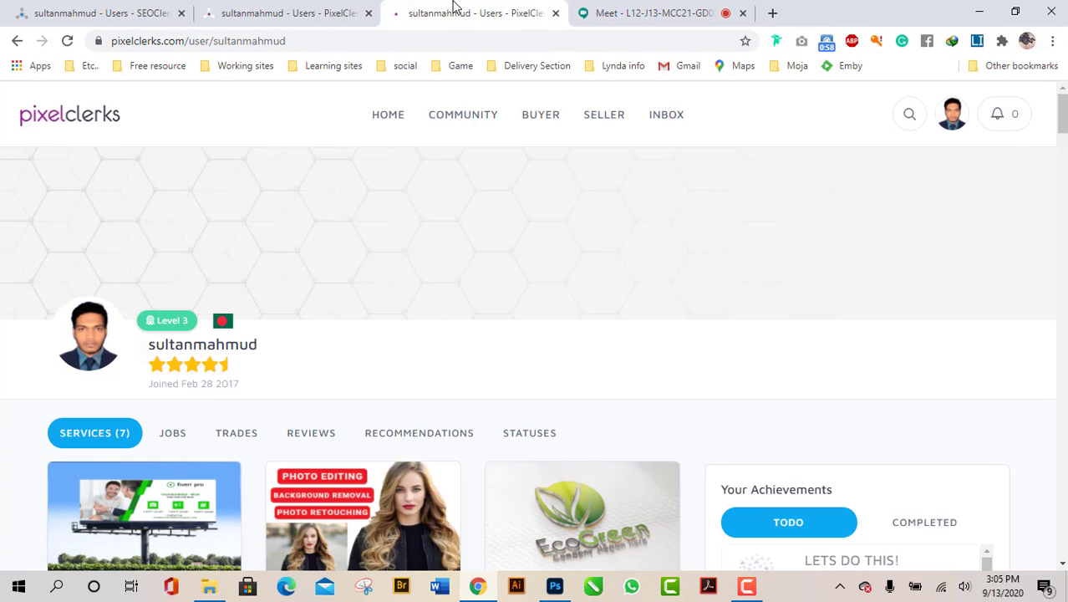
{"action": "left_click", "coordinate": [201, 8]}
{"action": "left_click", "coordinate": [52, 8]}
{"action": "left_click", "coordinate": [271, 9]}
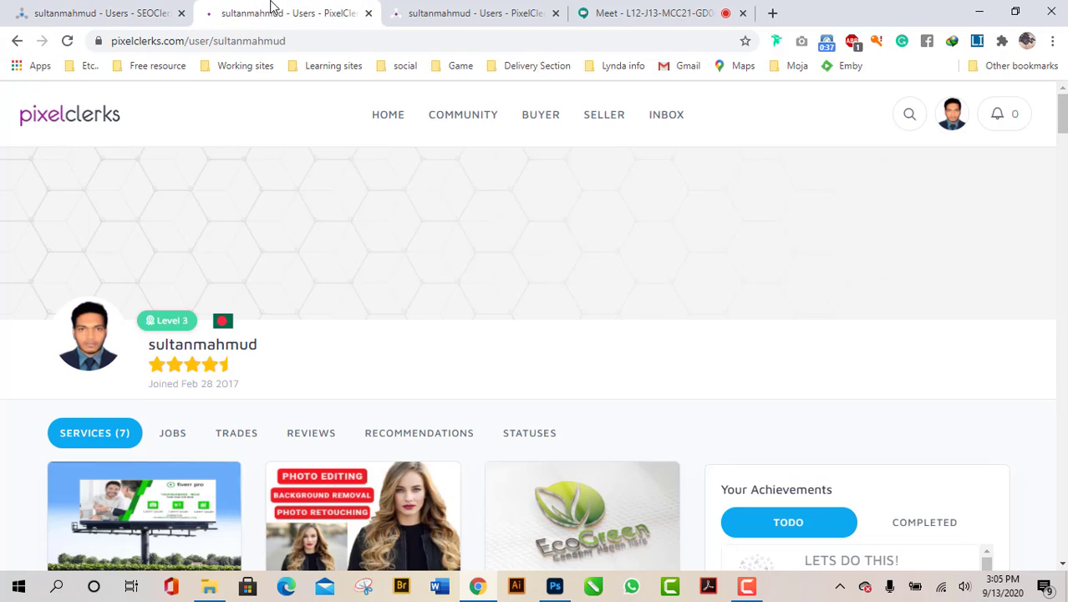
{"action": "left_click", "coordinate": [609, 10]}
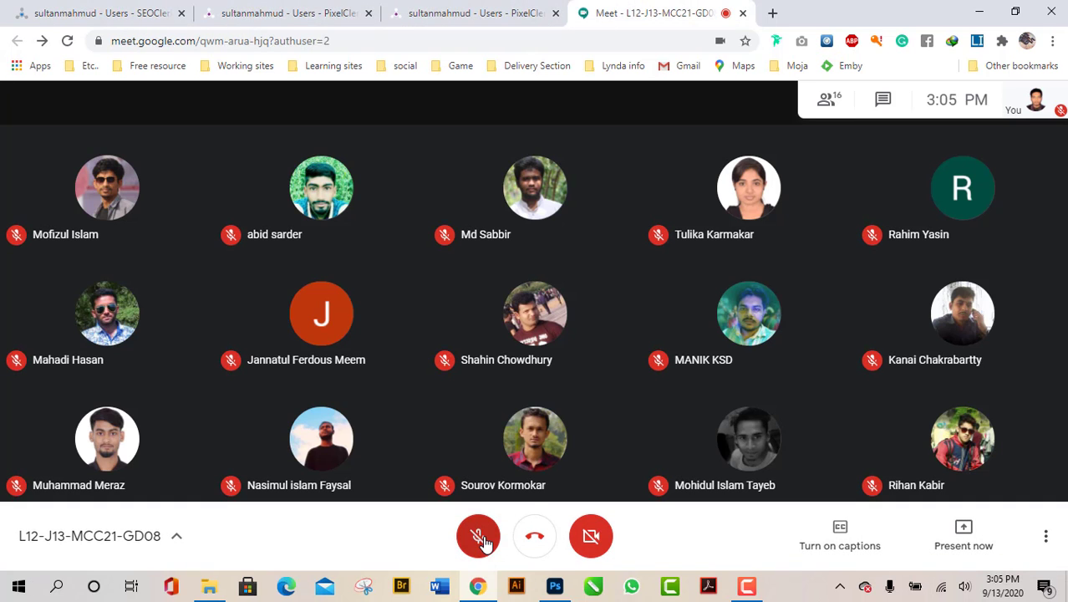
- Unmute your own microphone and review the meeting's participant list
{"action": "left_click", "coordinate": [478, 536]}
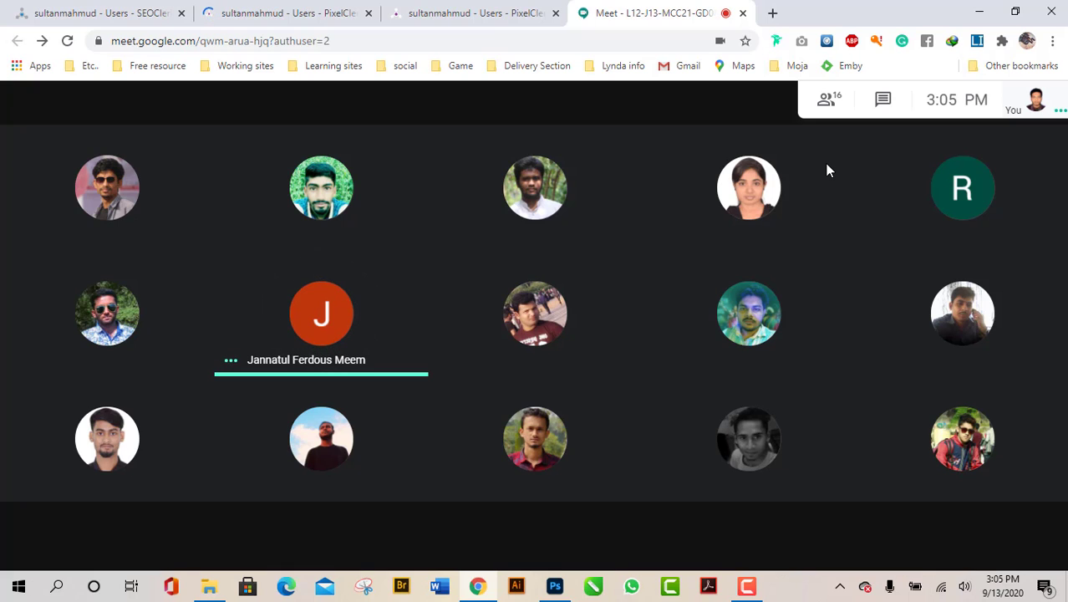
{"action": "mouse_move", "coordinate": [333, 328]}
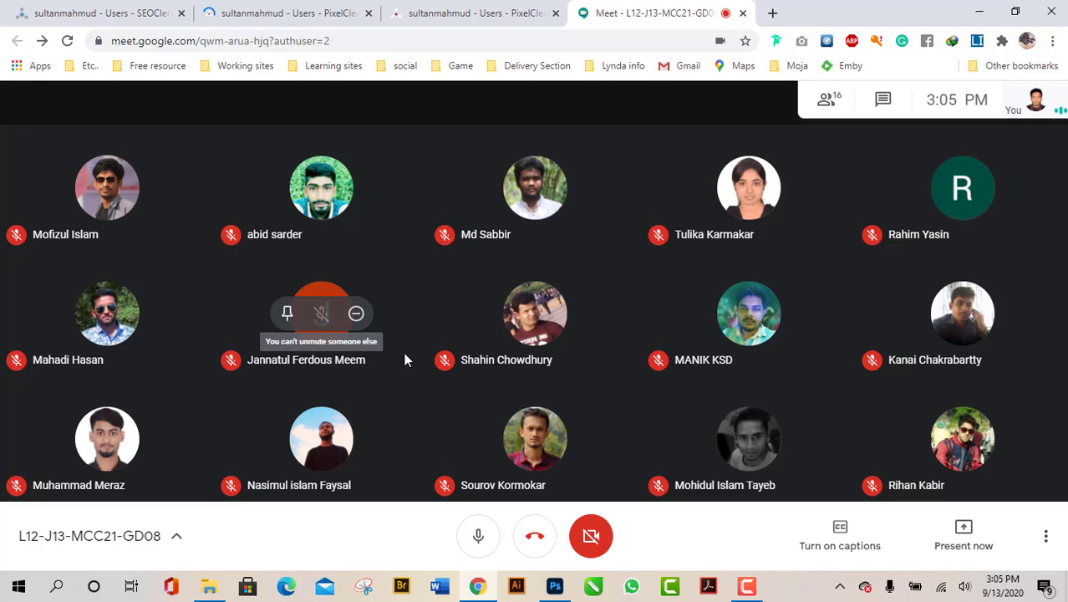
{"action": "left_click", "coordinate": [839, 100]}
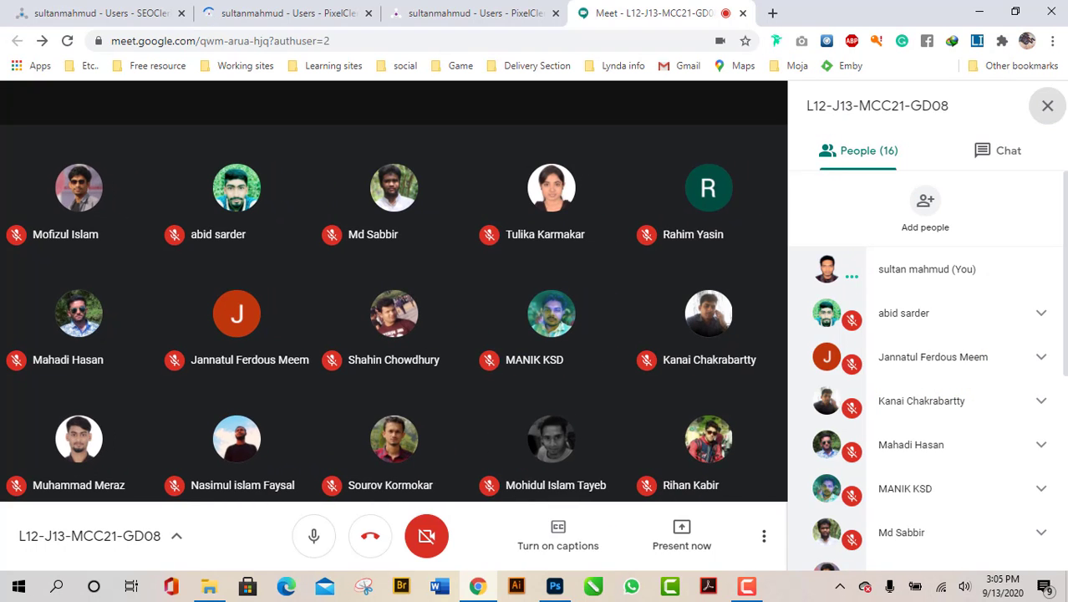
{"action": "left_click", "coordinate": [1047, 105]}
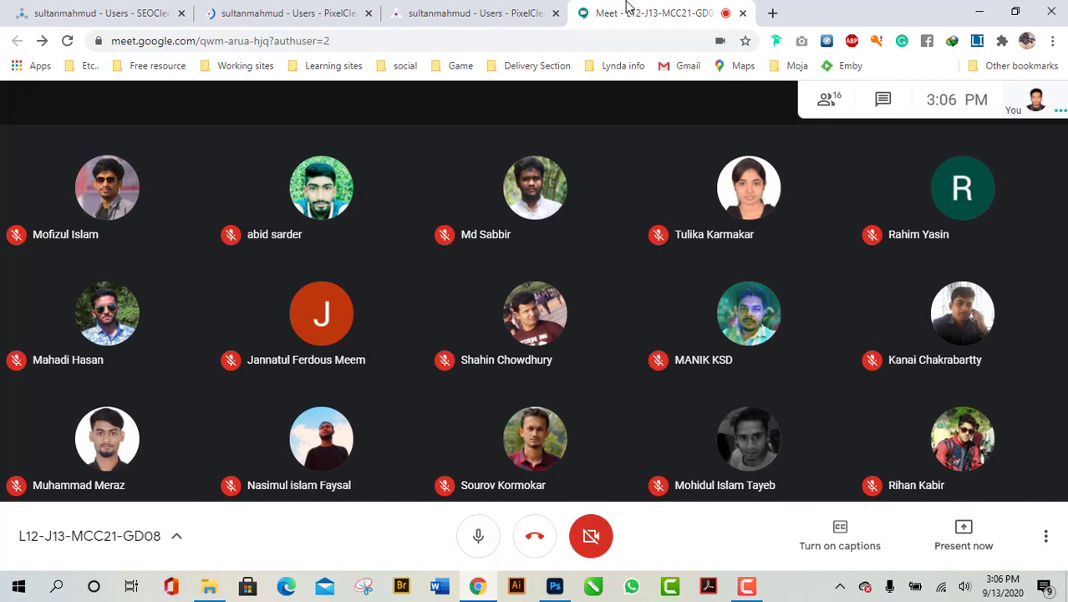
{"action": "left_click", "coordinate": [468, 13]}
{"action": "left_click", "coordinate": [92, 13]}
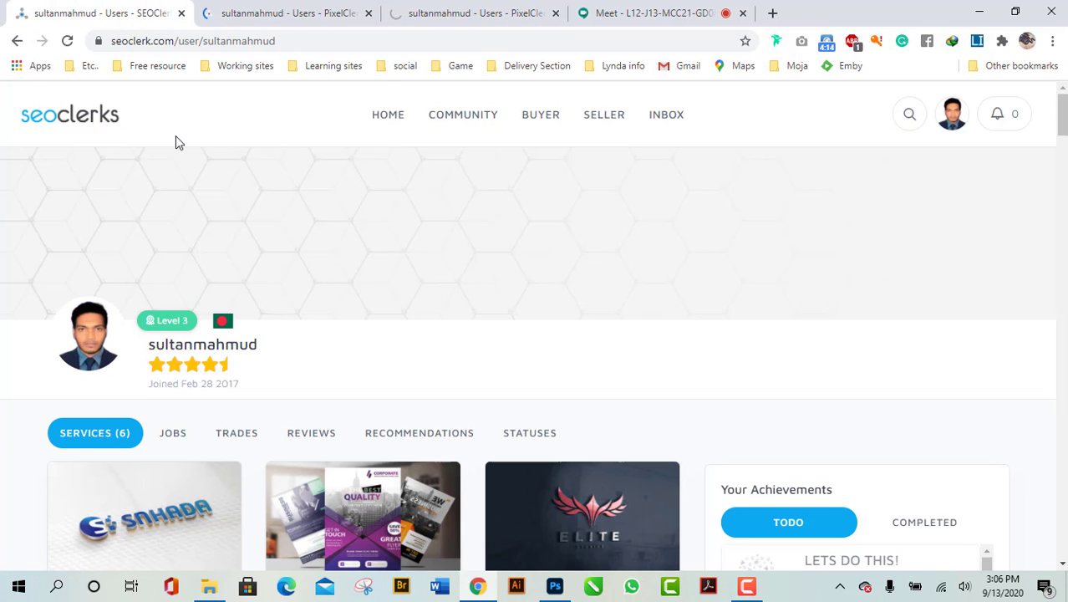
{"action": "left_click", "coordinate": [468, 10]}
{"action": "left_click", "coordinate": [659, 10]}
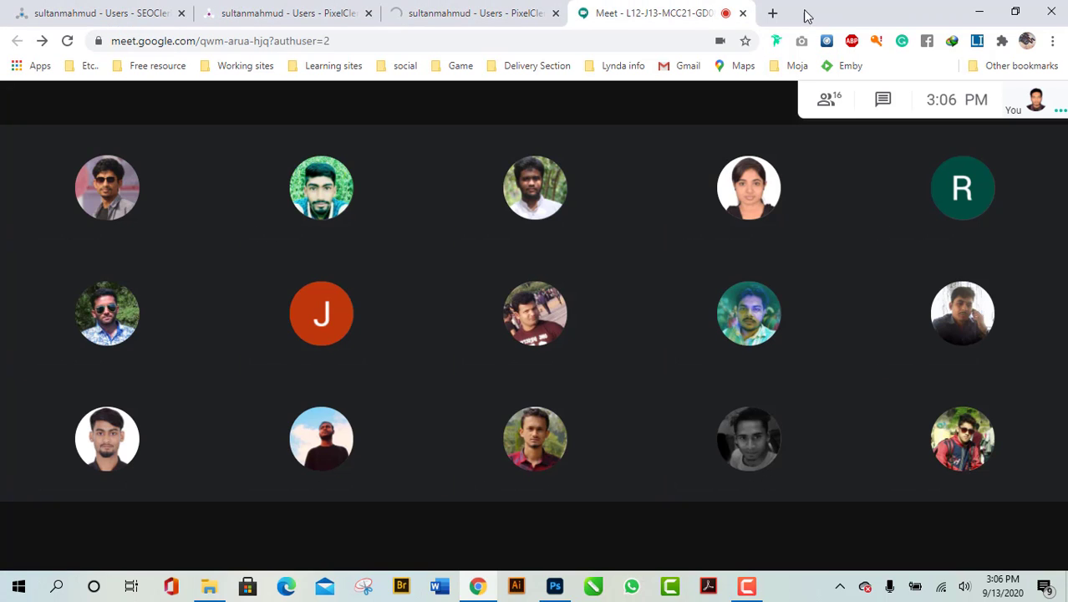
- Open the Facebook home page in a new browser tab
{"action": "left_click", "coordinate": [772, 12]}
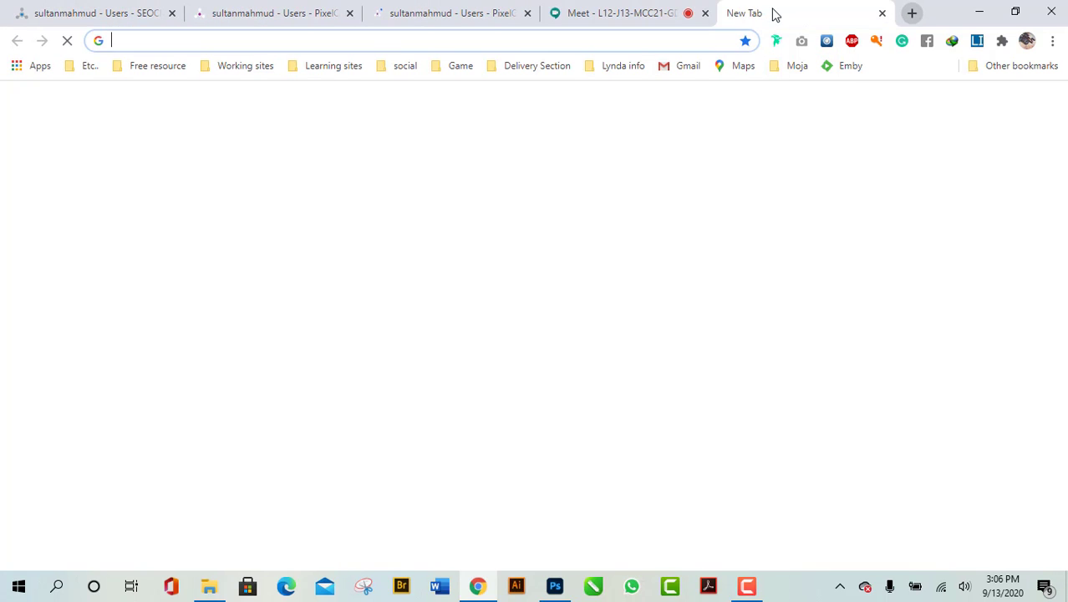
{"action": "left_click", "coordinate": [400, 67]}
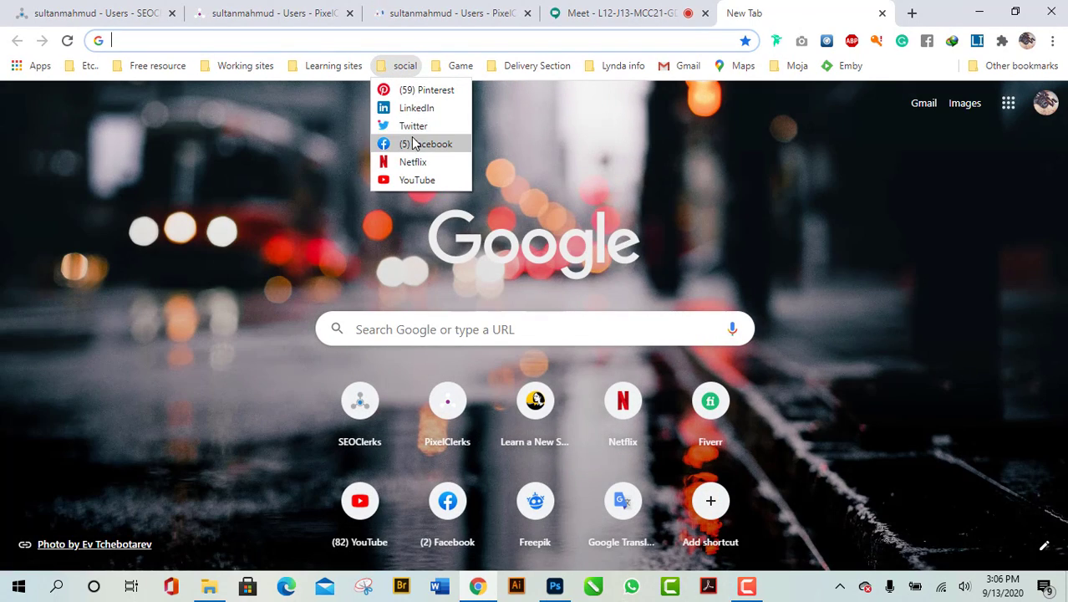
{"action": "left_click", "coordinate": [537, 118]}
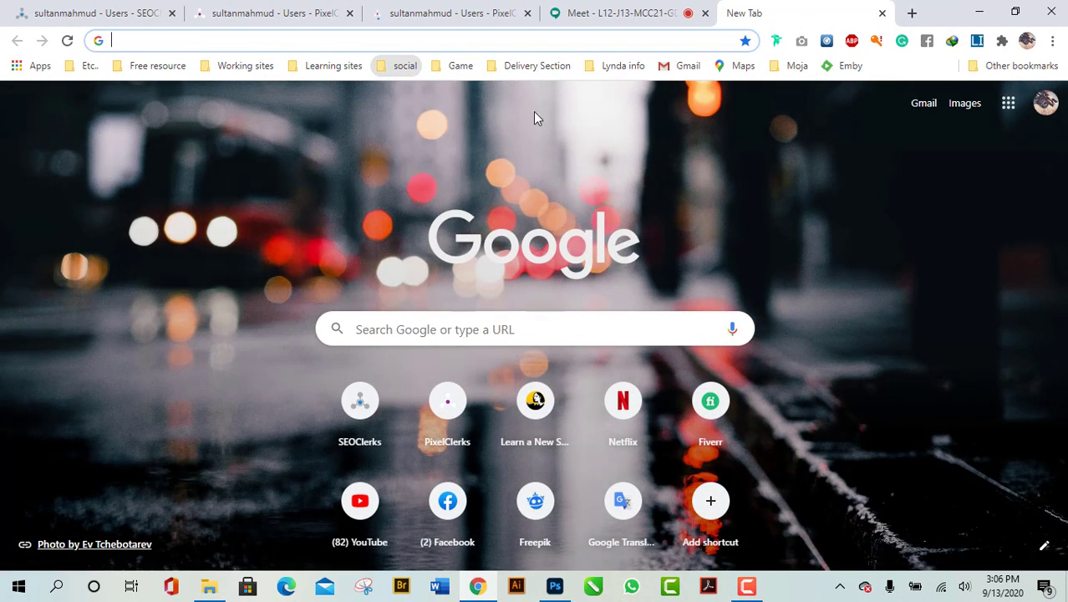
{"action": "left_click", "coordinate": [670, 8]}
{"action": "left_click", "coordinate": [798, 8]}
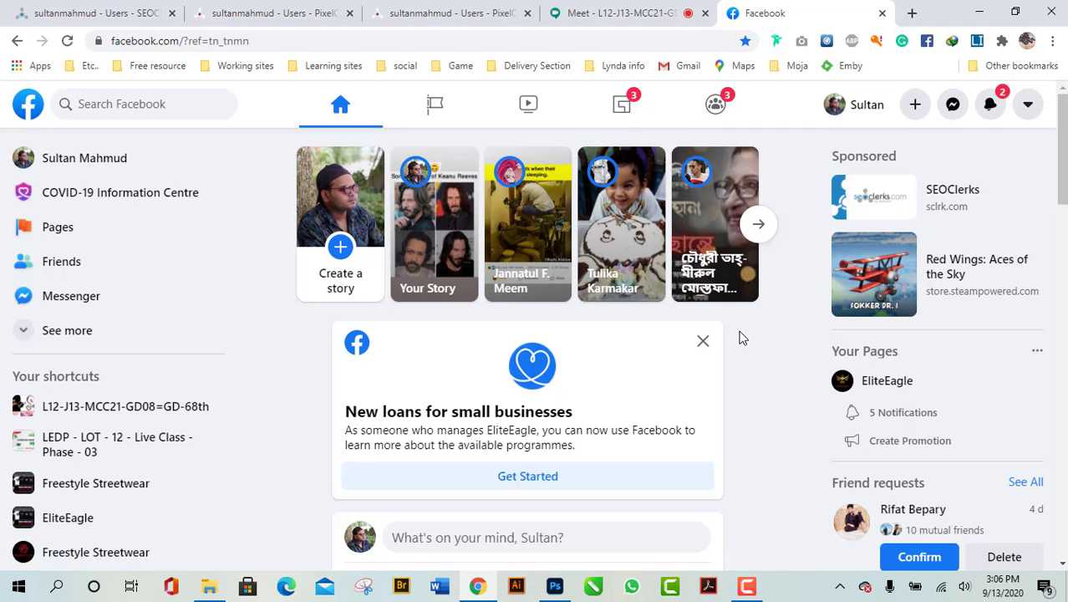
- Check the Facebook notifications and return to the Google Meet call
{"action": "left_click", "coordinate": [622, 9]}
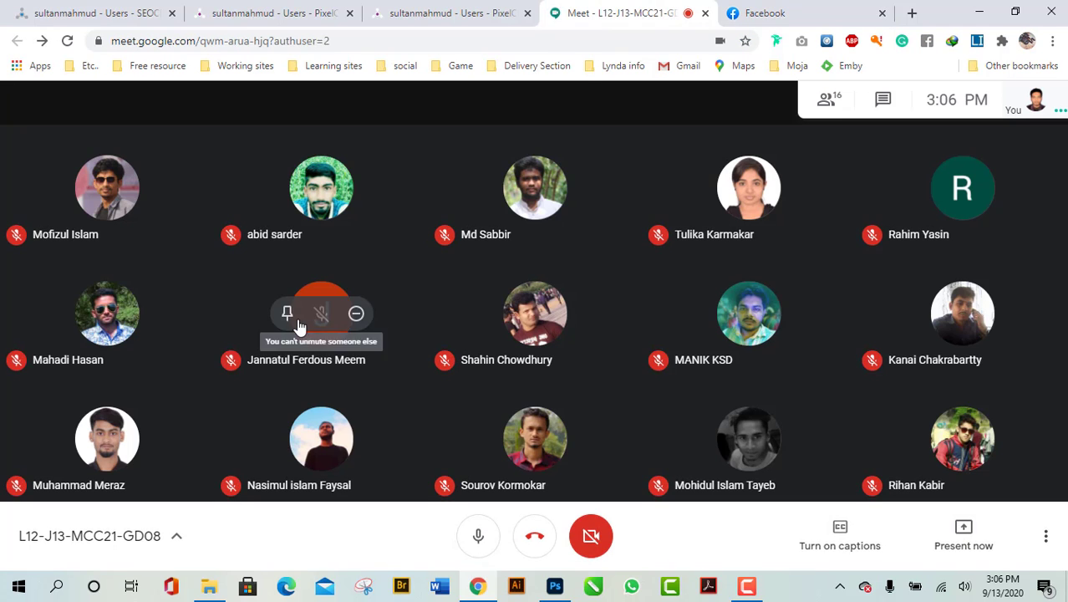
{"action": "left_click", "coordinate": [800, 11]}
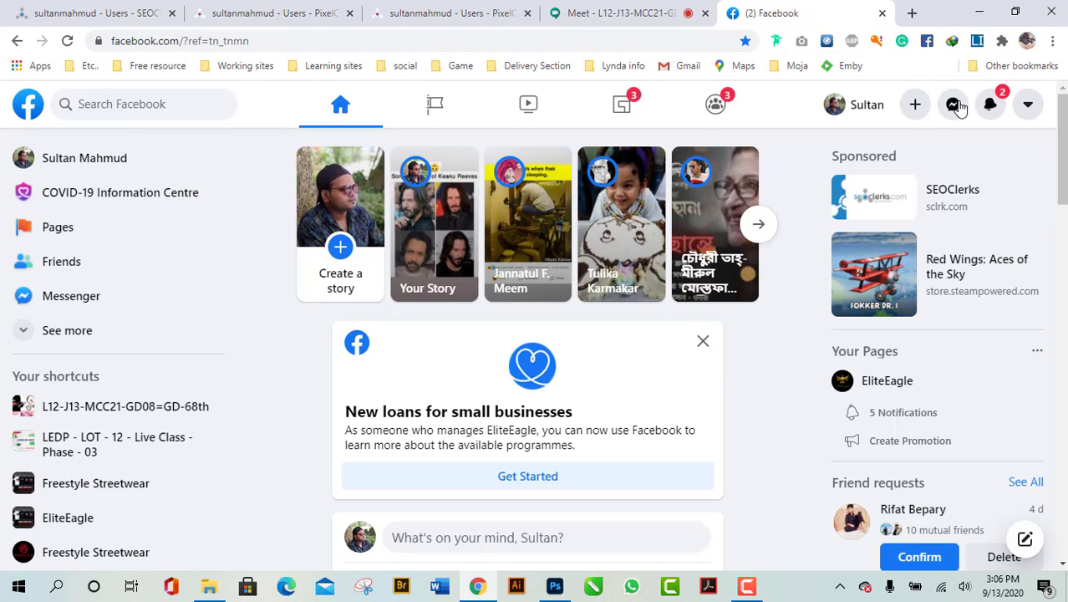
{"action": "left_click", "coordinate": [995, 113]}
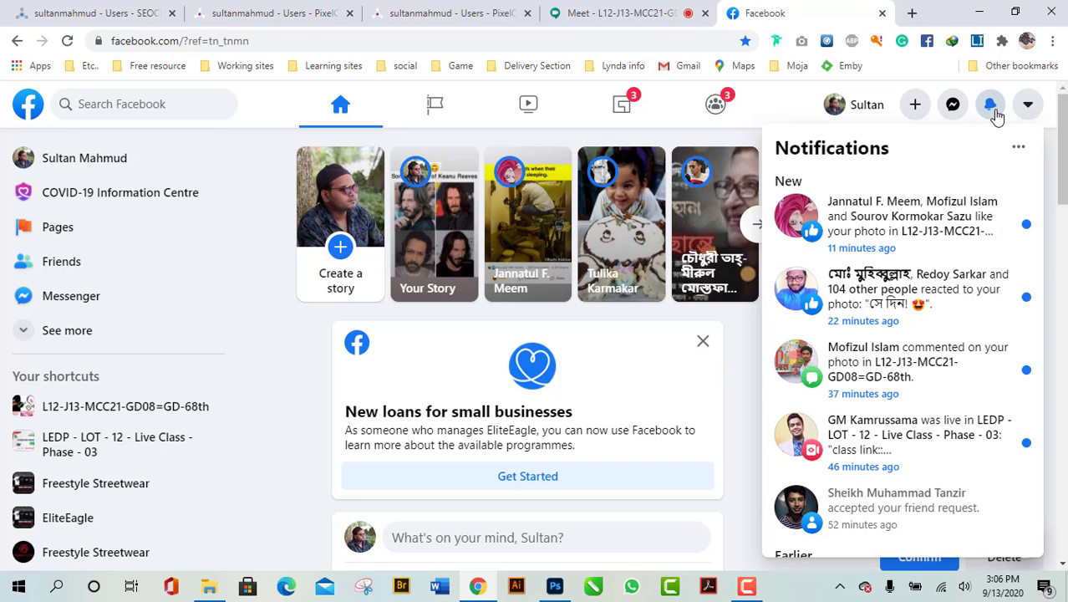
{"action": "left_click", "coordinate": [995, 113]}
{"action": "left_click", "coordinate": [618, 12]}
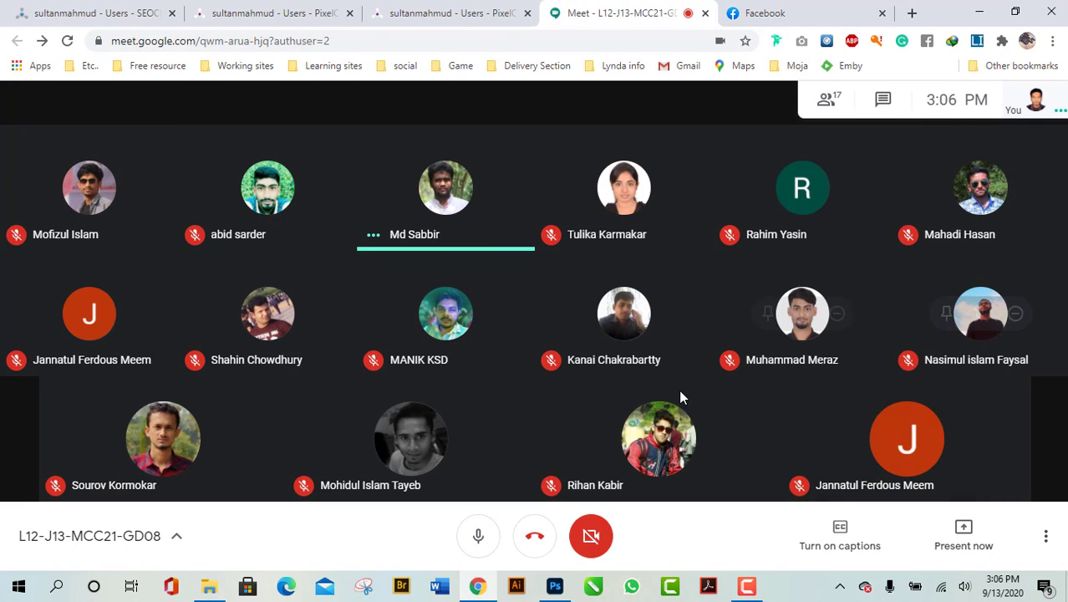
- Watch the presenting student's shared Photoshop screen to follow their cloud cut-out and channel work
{"action": "mouse_move", "coordinate": [658, 398]}
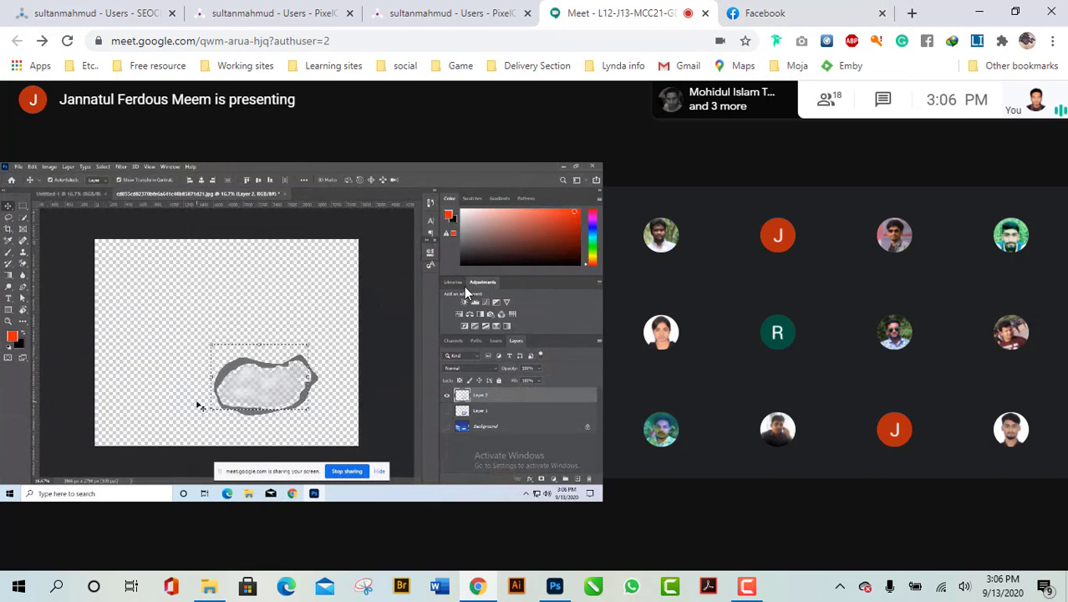
{"action": "mouse_move", "coordinate": [442, 322]}
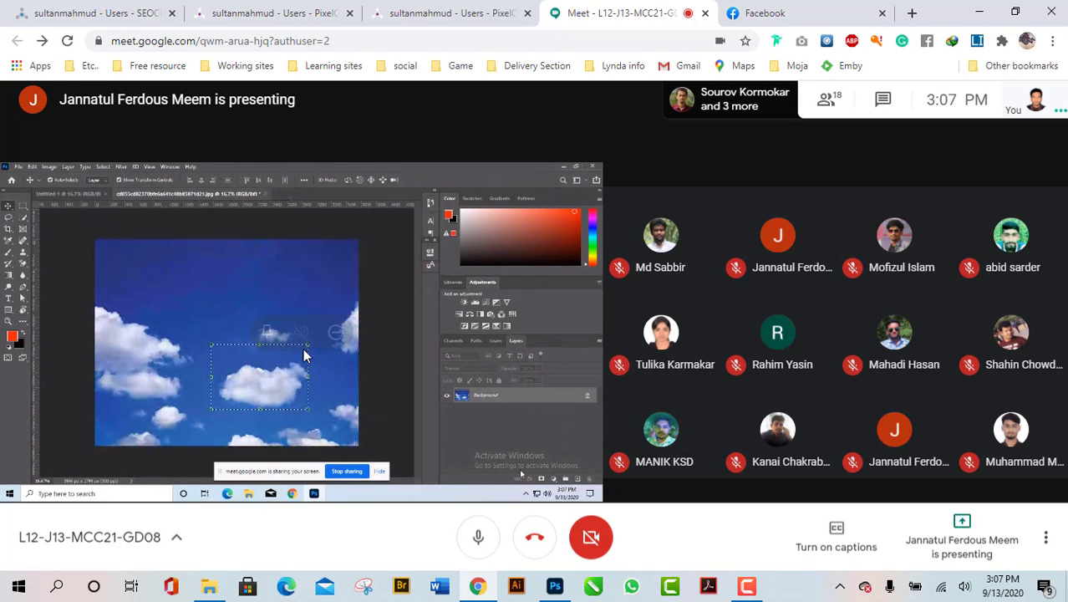
{"action": "mouse_move", "coordinate": [222, 404]}
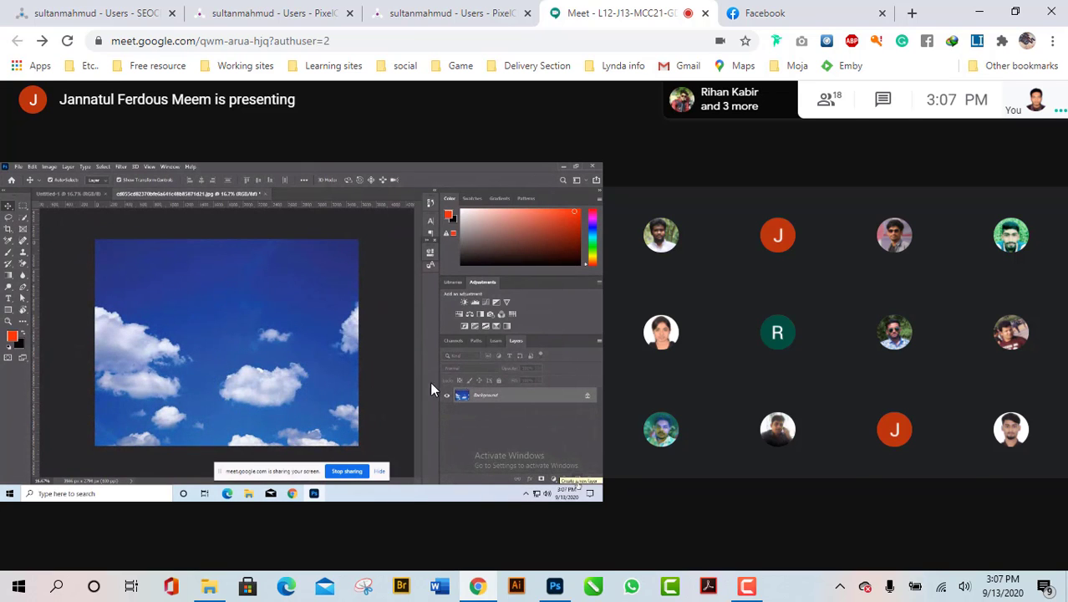
{"action": "mouse_move", "coordinate": [491, 398]}
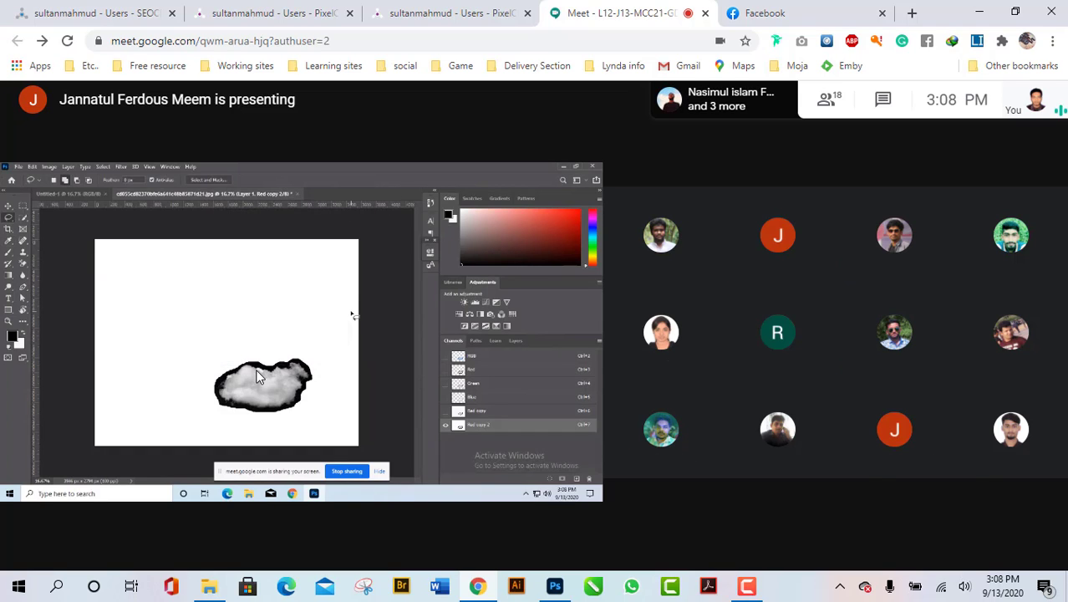
{"action": "mouse_move", "coordinate": [229, 400]}
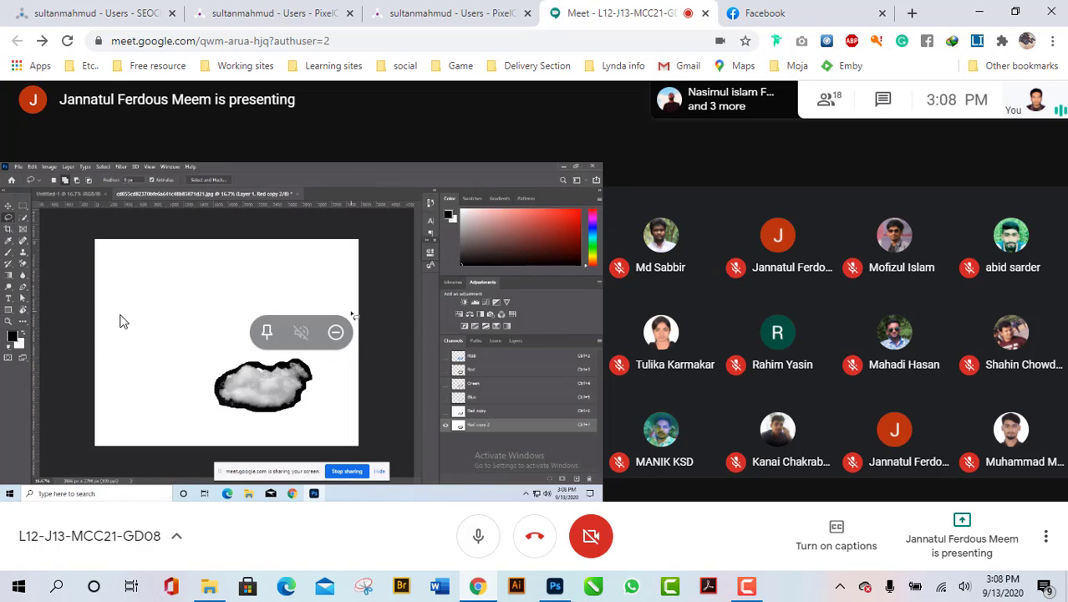
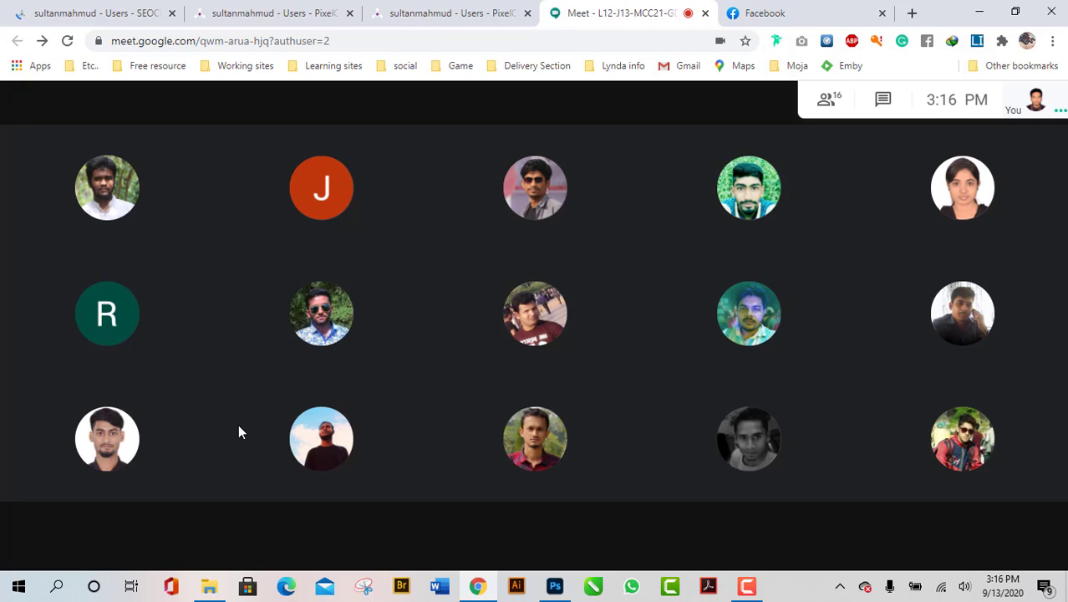
- Mute your own microphone in the meeting and pause the screen recording
{"action": "mouse_move", "coordinate": [467, 513]}
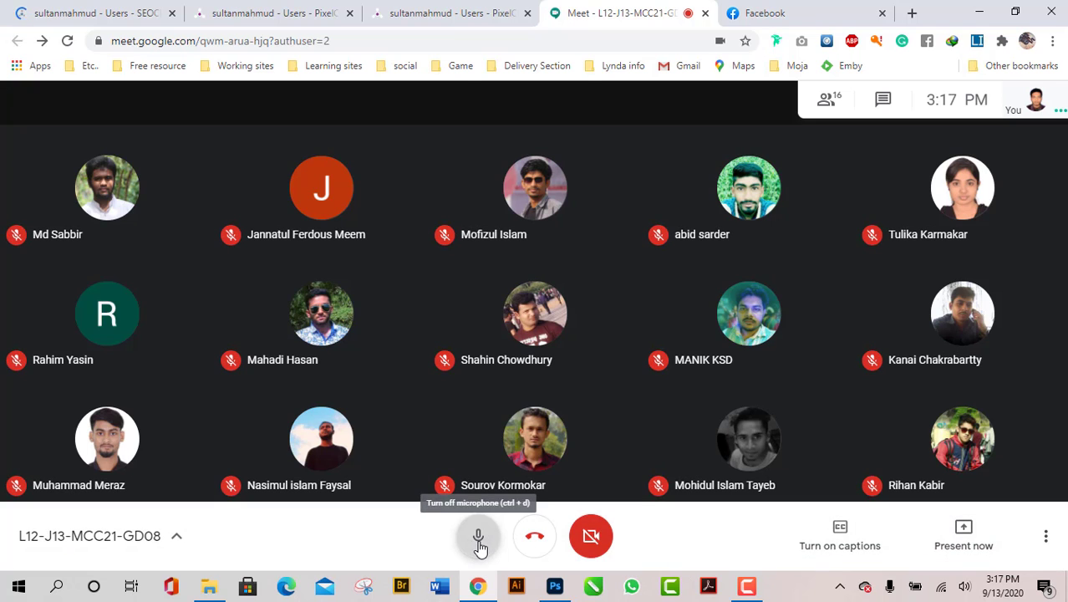
{"action": "left_click", "coordinate": [478, 541]}
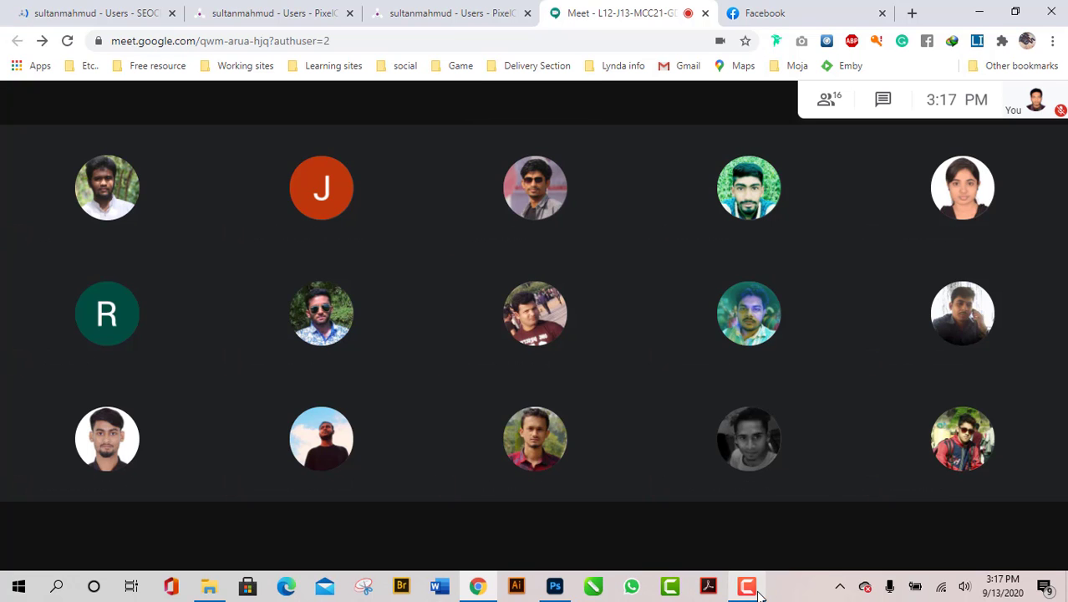
{"action": "left_click", "coordinate": [752, 589]}
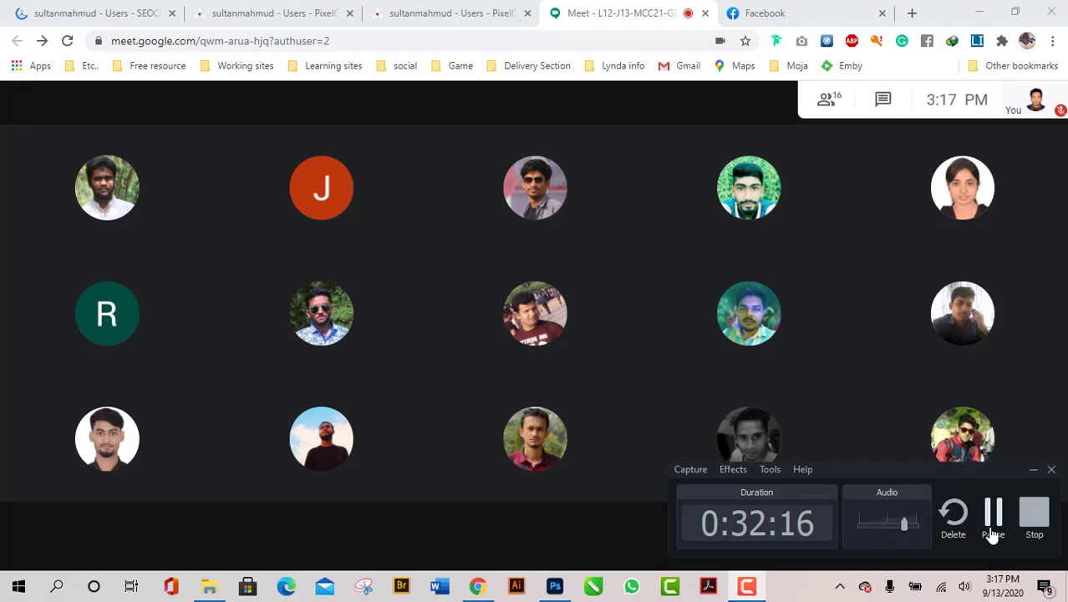
{"action": "left_click", "coordinate": [993, 534]}
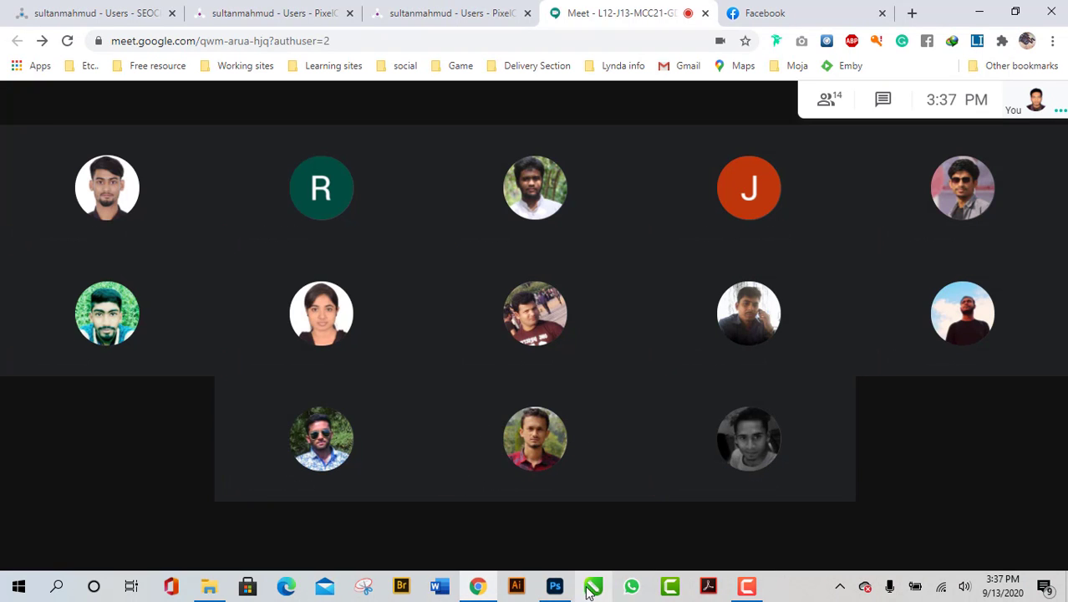
- Switch to Photoshop and close the cloud image document, keeping the blank Untitled-1 document open
{"action": "left_click", "coordinate": [554, 586]}
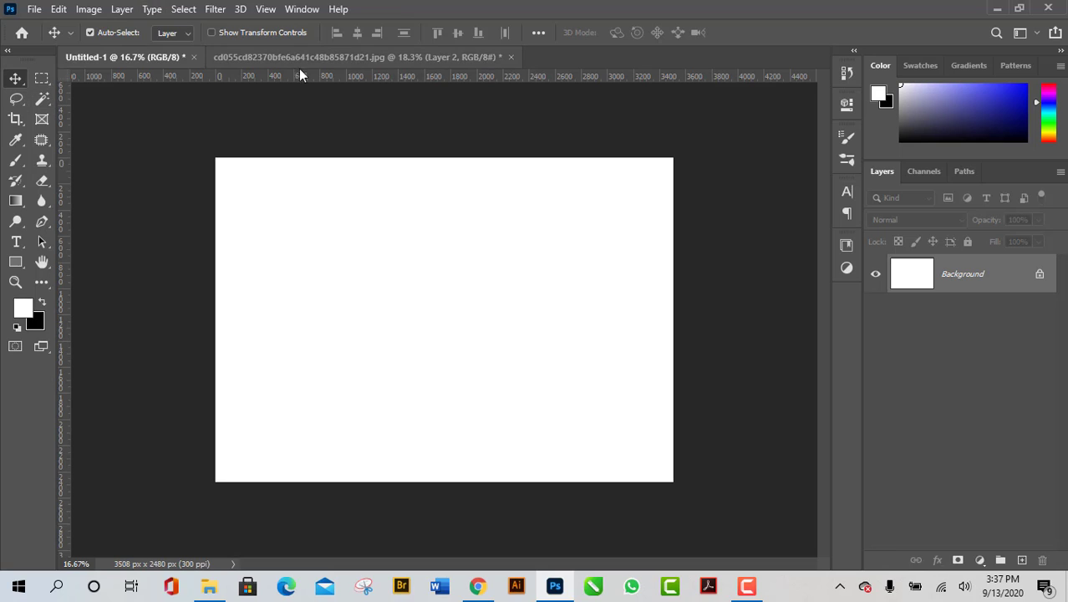
{"action": "left_click", "coordinate": [16, 160]}
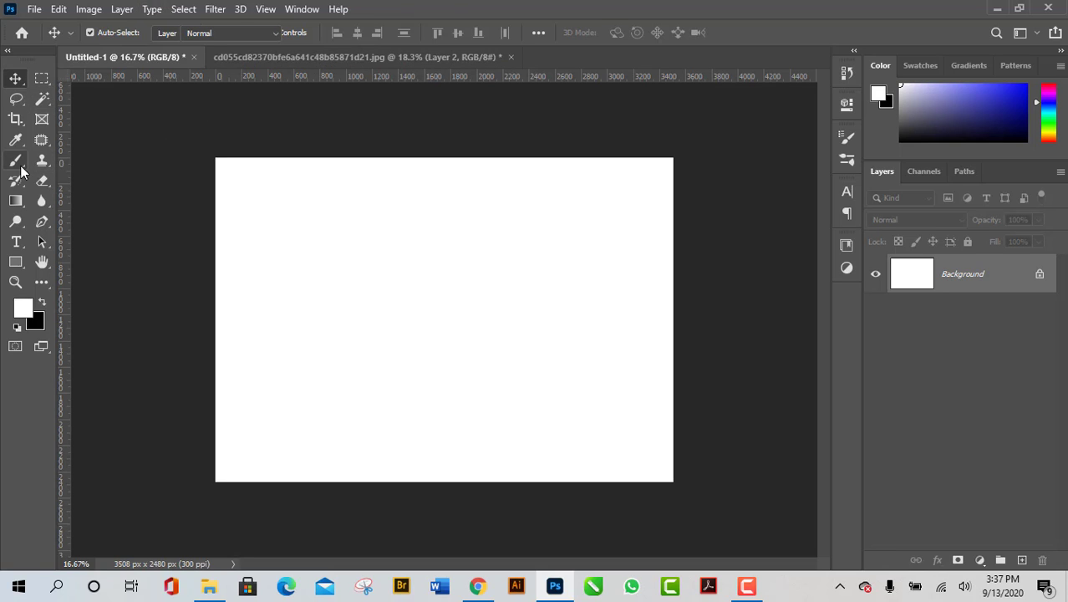
{"action": "left_click", "coordinate": [16, 78]}
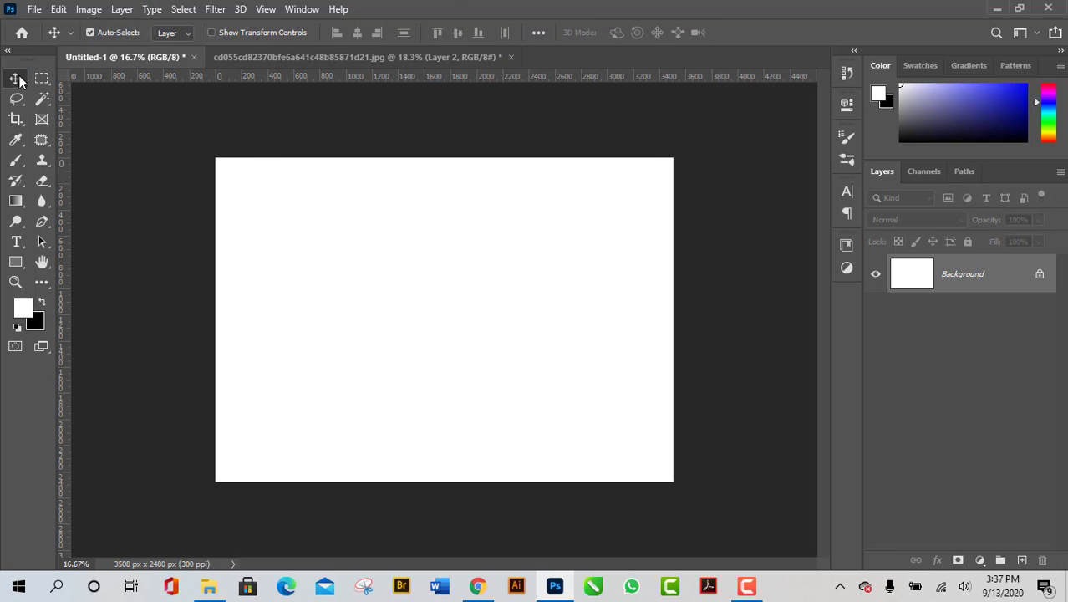
{"action": "left_click", "coordinate": [318, 55]}
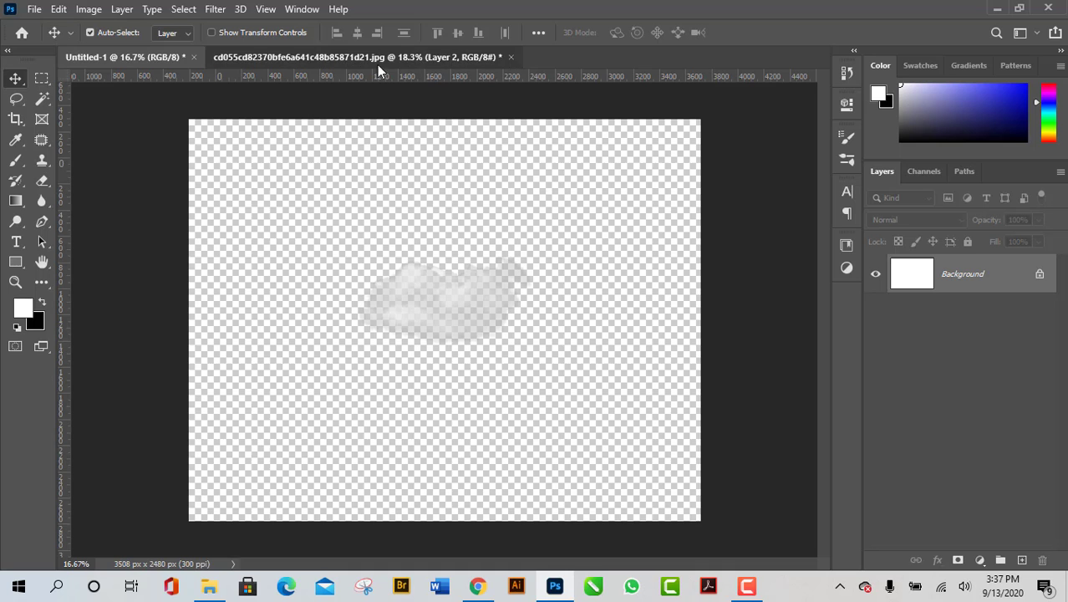
{"action": "left_click", "coordinate": [511, 57]}
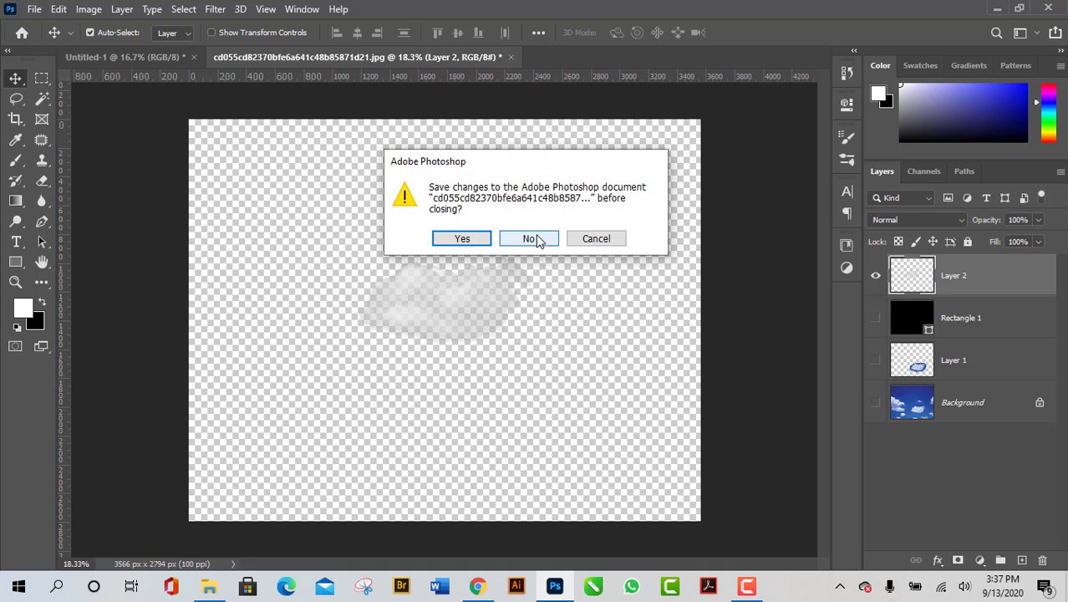
{"action": "left_click", "coordinate": [447, 241]}
- Switch to File Explorer and preview the forest dress photo and the steam train photo in the 16th Class folder
{"action": "left_click", "coordinate": [209, 585]}
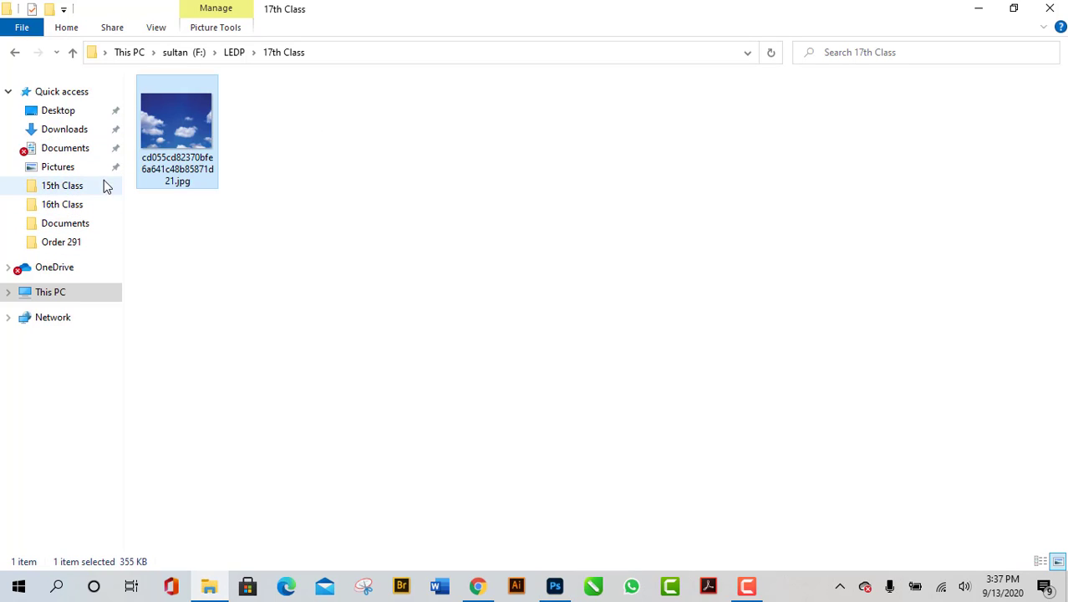
{"action": "left_click", "coordinate": [79, 206]}
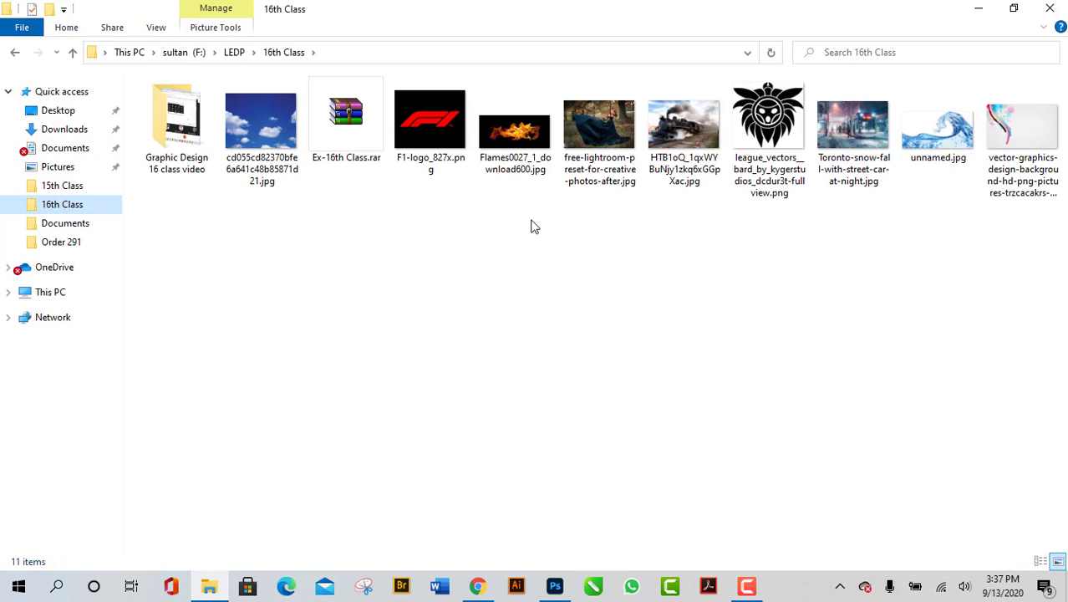
{"action": "left_click", "coordinate": [596, 147]}
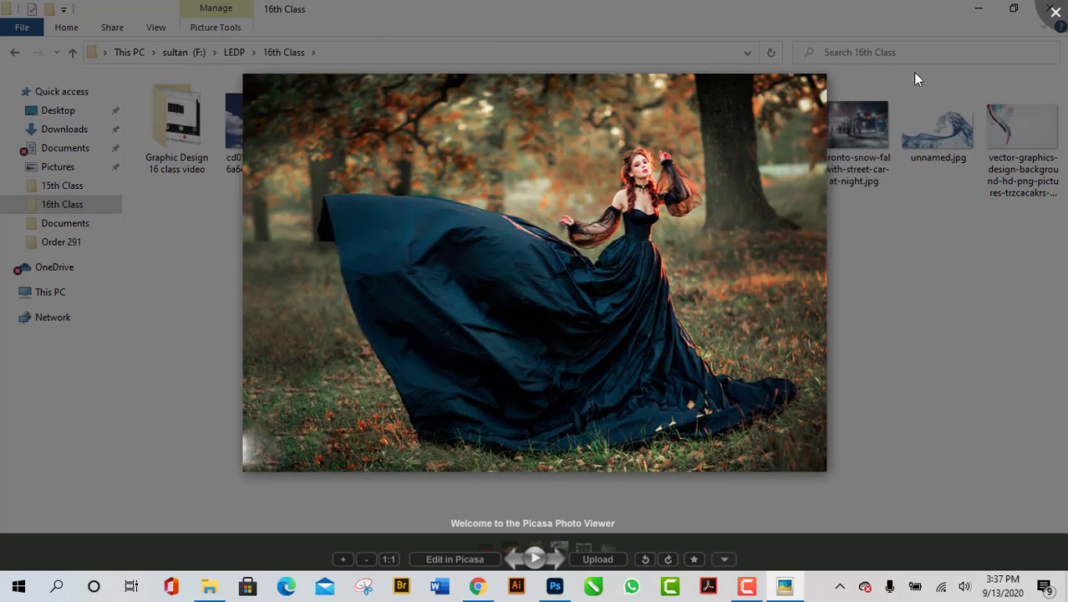
{"action": "left_click", "coordinate": [913, 74]}
{"action": "double_click", "coordinate": [674, 135]}
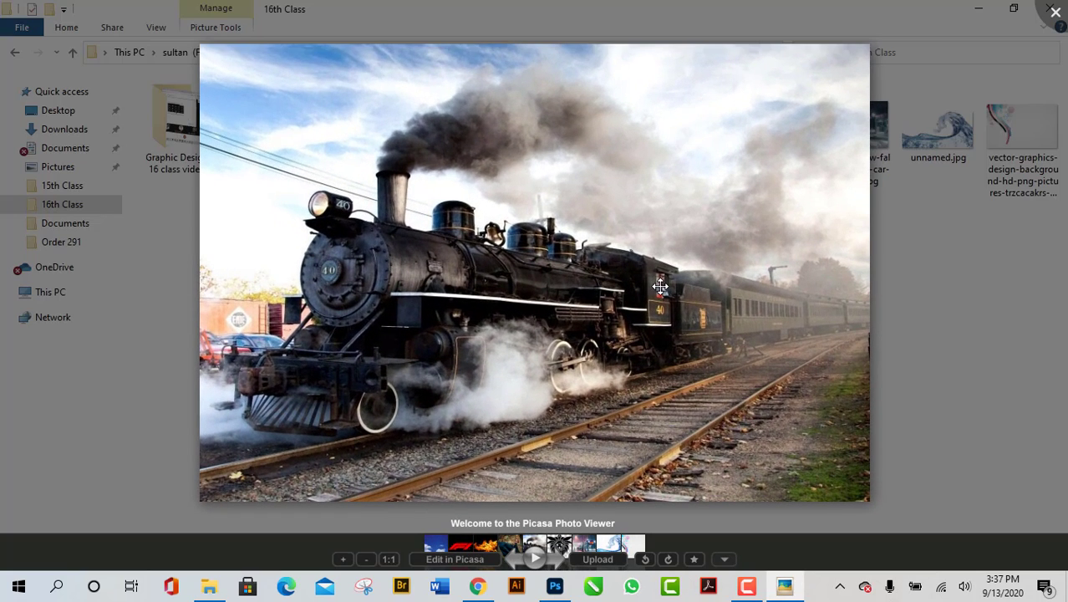
{"action": "left_click", "coordinate": [1053, 12]}
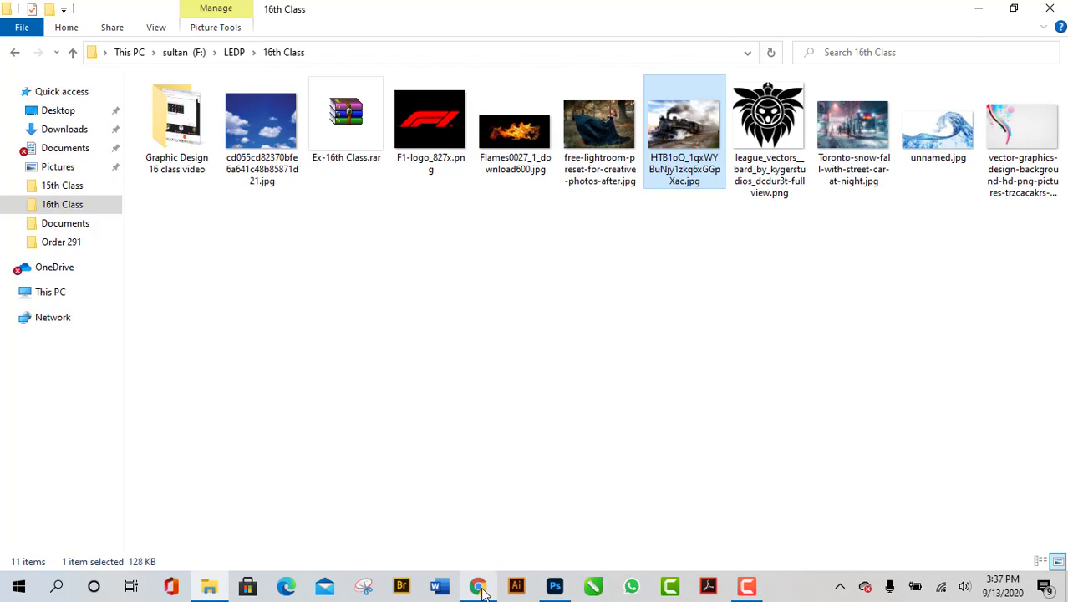
- Present your entire screen in the Google Meet call and minimize the browser to reveal the 16th Class folder
{"action": "left_click", "coordinate": [477, 586]}
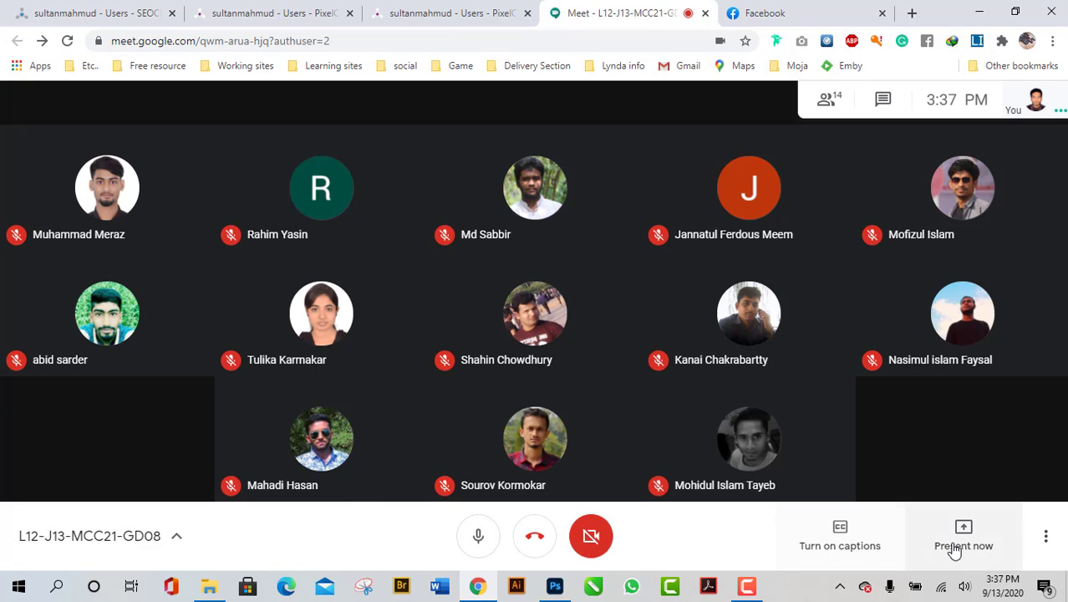
{"action": "left_click", "coordinate": [959, 539]}
{"action": "left_click", "coordinate": [939, 405]}
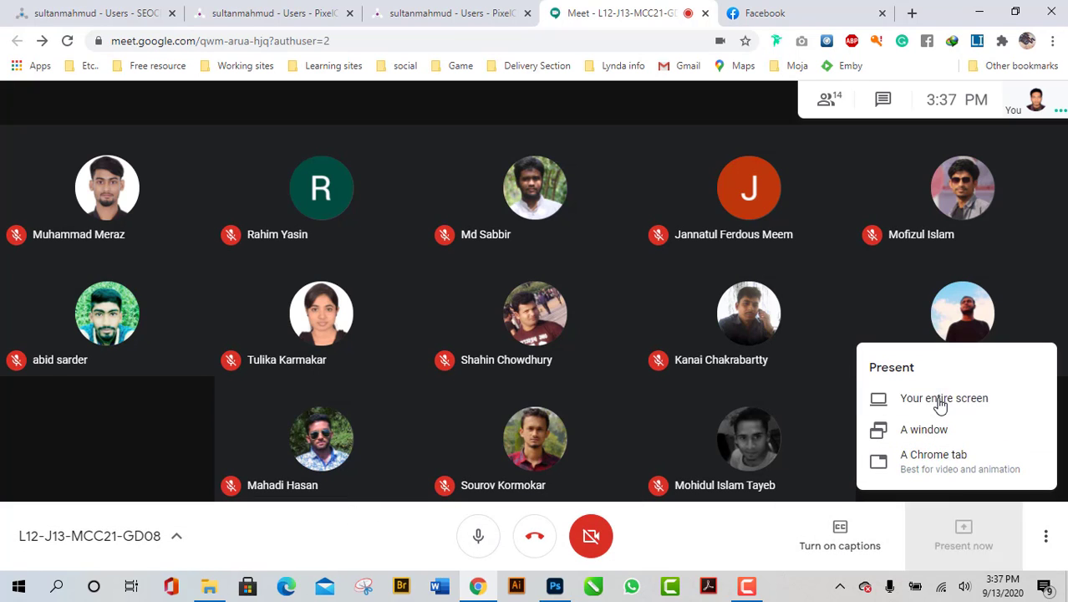
{"action": "left_click", "coordinate": [499, 222]}
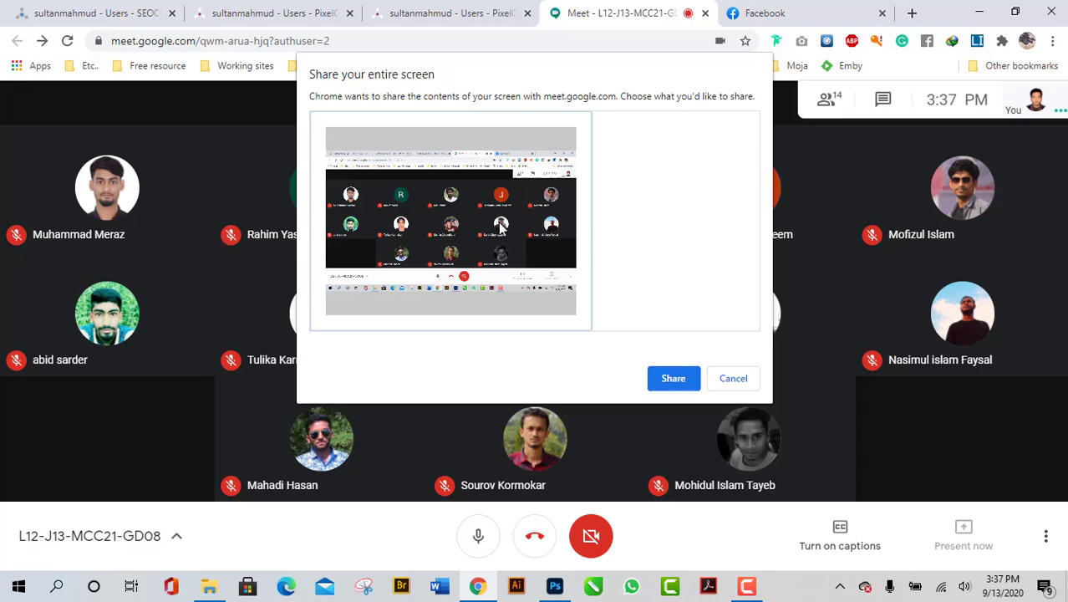
{"action": "left_click", "coordinate": [679, 380]}
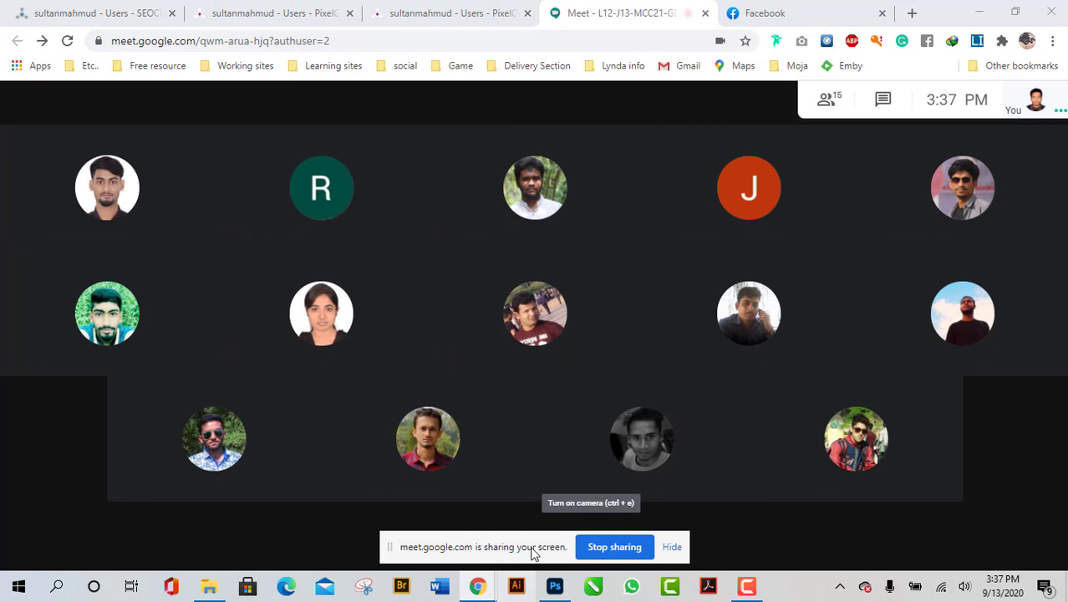
{"action": "left_click", "coordinate": [985, 13]}
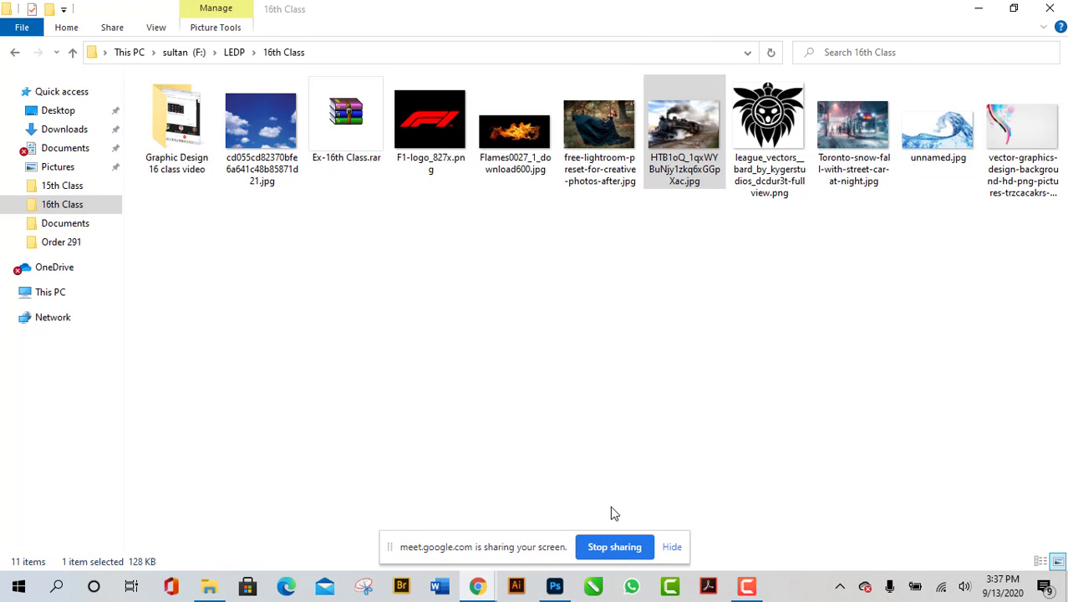
- Preview the steam train photo in the 16th Class folder, examine its smoke up close, and close the preview
{"action": "double_click", "coordinate": [669, 147]}
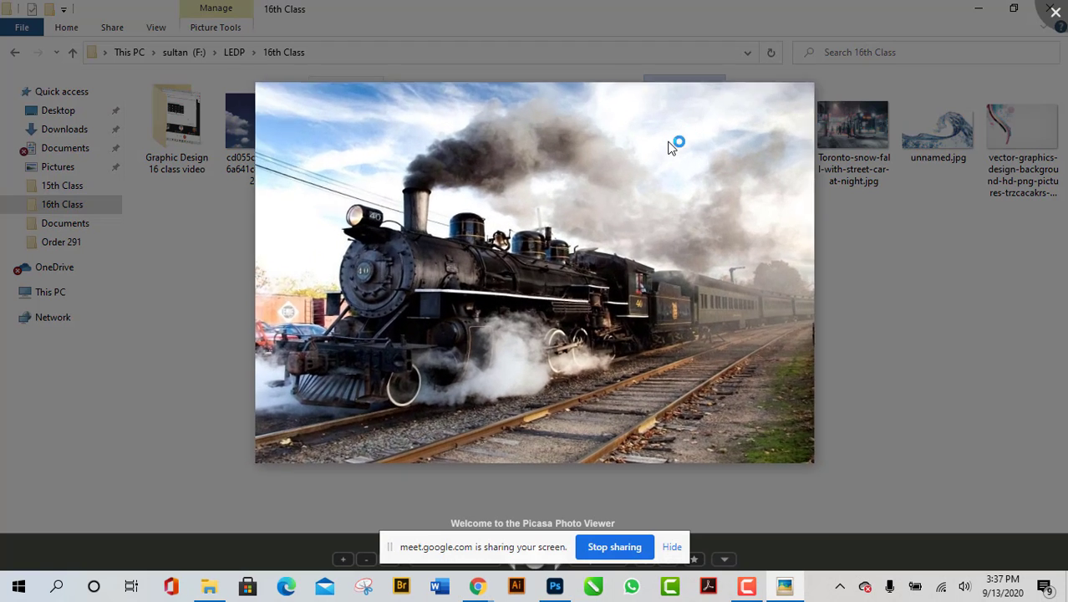
{"action": "scroll", "coordinate": [426, 374], "scroll_direction": "up", "scroll_amount": 2}
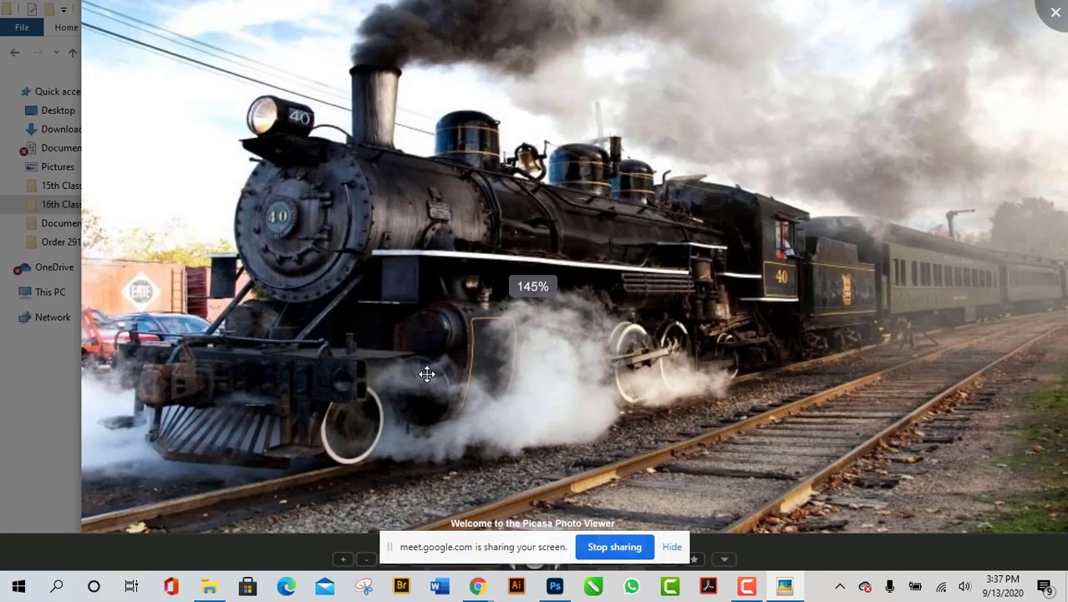
{"action": "scroll", "coordinate": [426, 374], "scroll_direction": "down", "scroll_amount": 3}
{"action": "scroll", "coordinate": [619, 436], "scroll_direction": "up", "scroll_amount": 1}
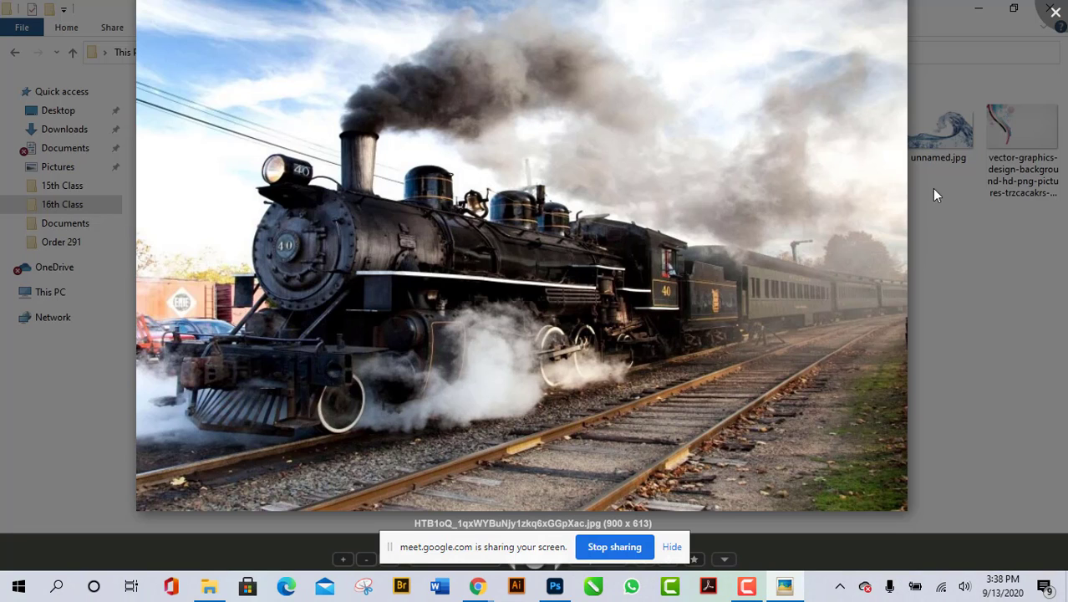
{"action": "left_click", "coordinate": [1056, 13]}
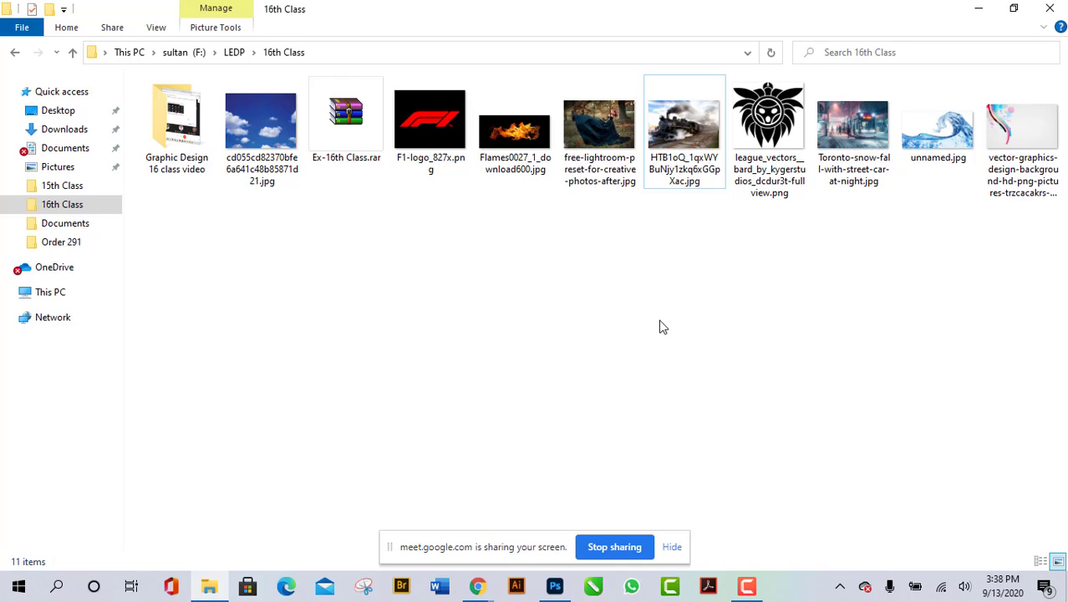
- Preview the Toronto snowfall street-car photo in the 16th Class folder and close the preview
{"action": "left_click", "coordinate": [694, 129]}
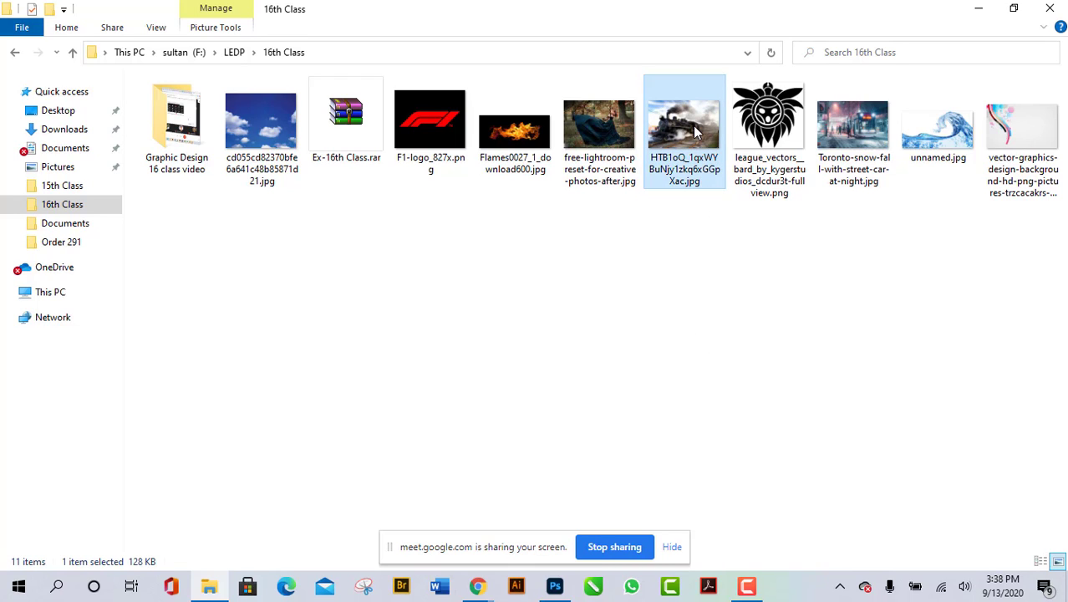
{"action": "left_click", "coordinate": [494, 358]}
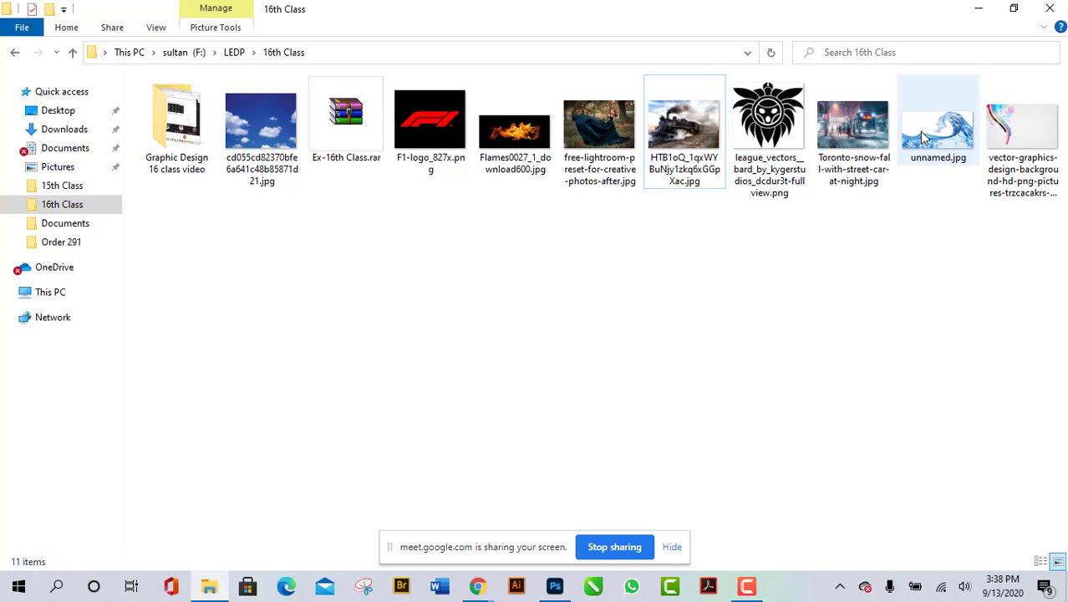
{"action": "left_click", "coordinate": [855, 117]}
{"action": "double_click", "coordinate": [854, 117]}
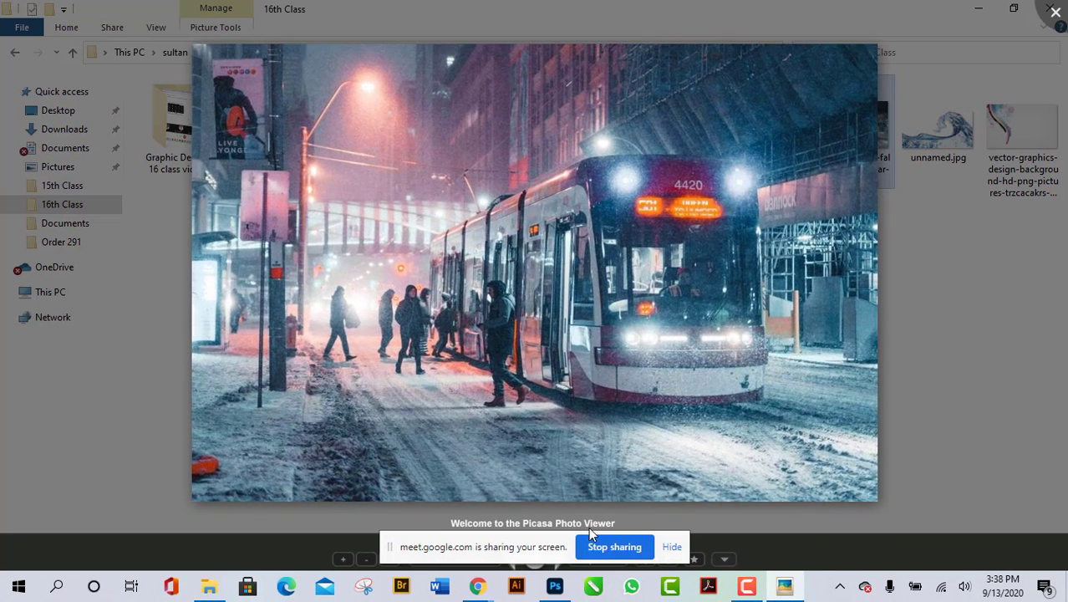
{"action": "scroll", "coordinate": [599, 502], "scroll_direction": "up", "scroll_amount": 2}
{"action": "left_click", "coordinate": [1056, 13]}
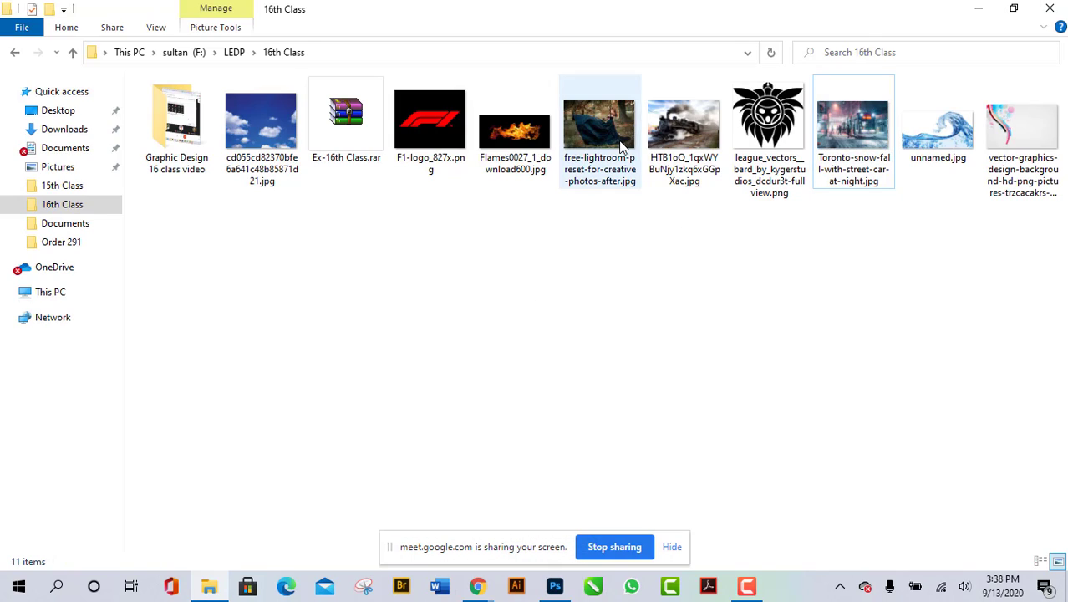
{"action": "left_click", "coordinate": [676, 139]}
{"action": "right_click", "coordinate": [676, 139]}
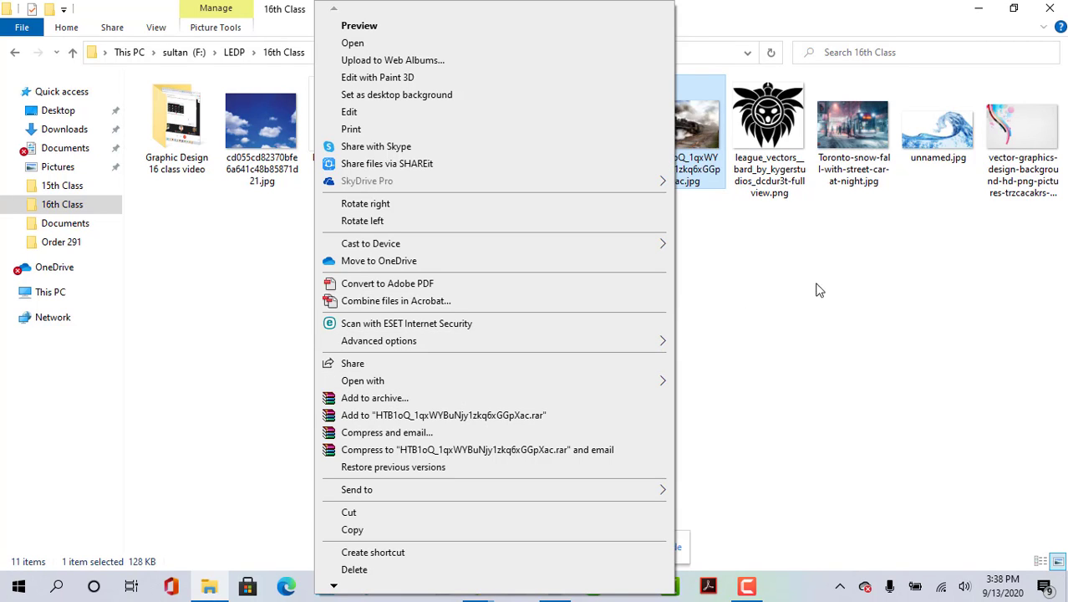
{"action": "left_click", "coordinate": [858, 279]}
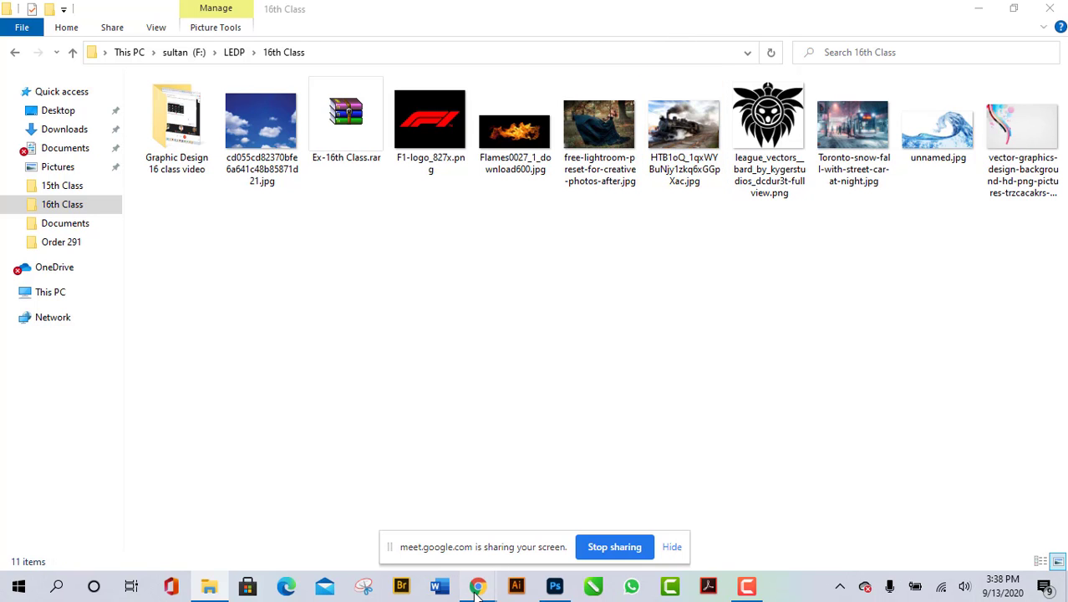
- Switch to the Chrome window with the Google Meet call and open a new browser tab
{"action": "mouse_move", "coordinate": [481, 583]}
{"action": "left_click", "coordinate": [422, 531]}
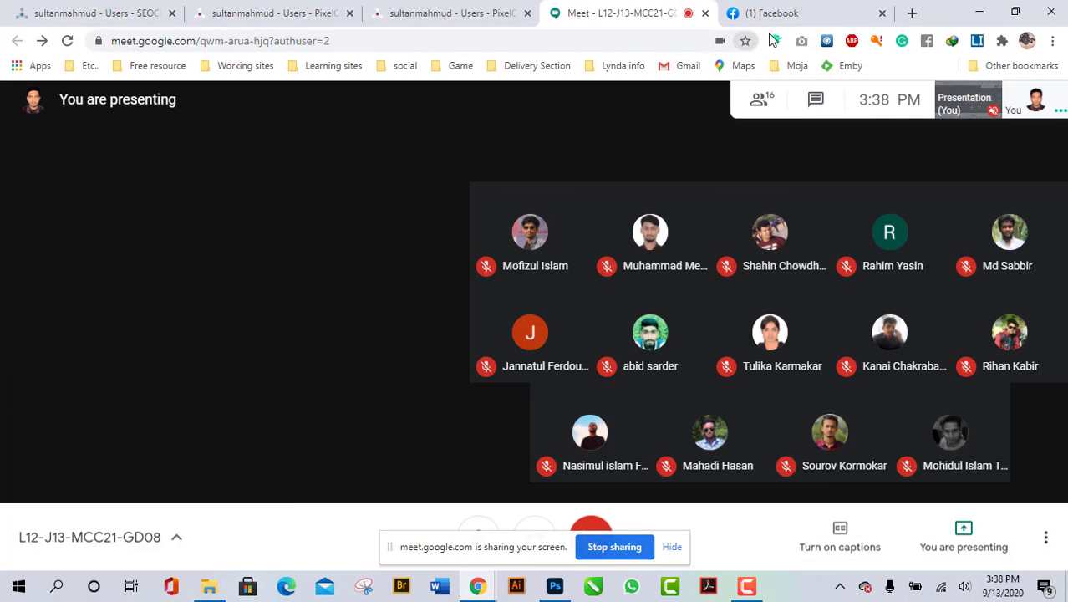
{"action": "left_click", "coordinate": [834, 10]}
{"action": "left_click", "coordinate": [912, 13]}
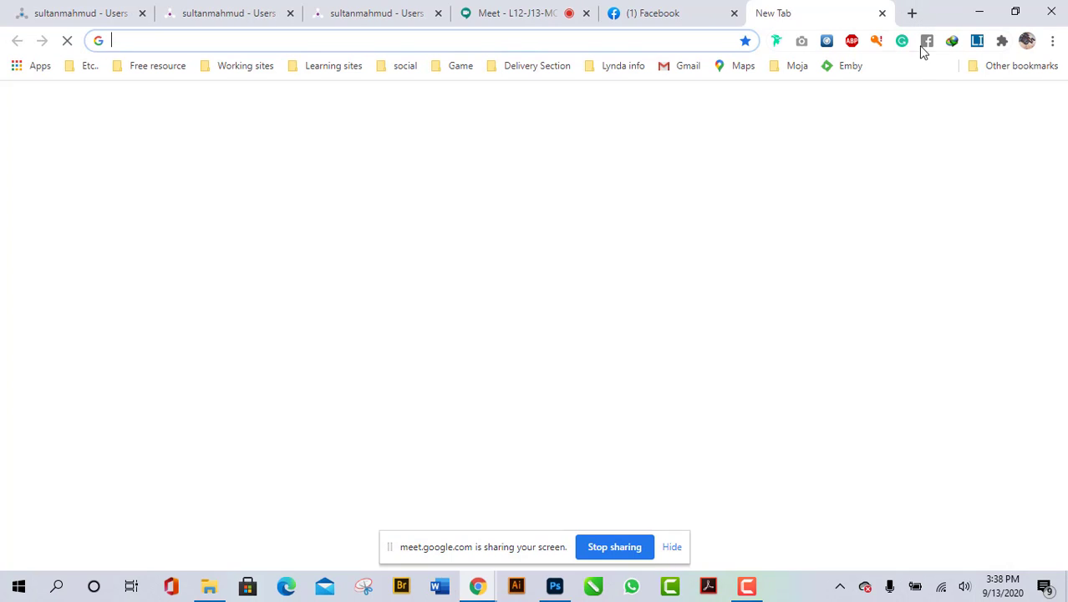
{"action": "left_click", "coordinate": [669, 13]}
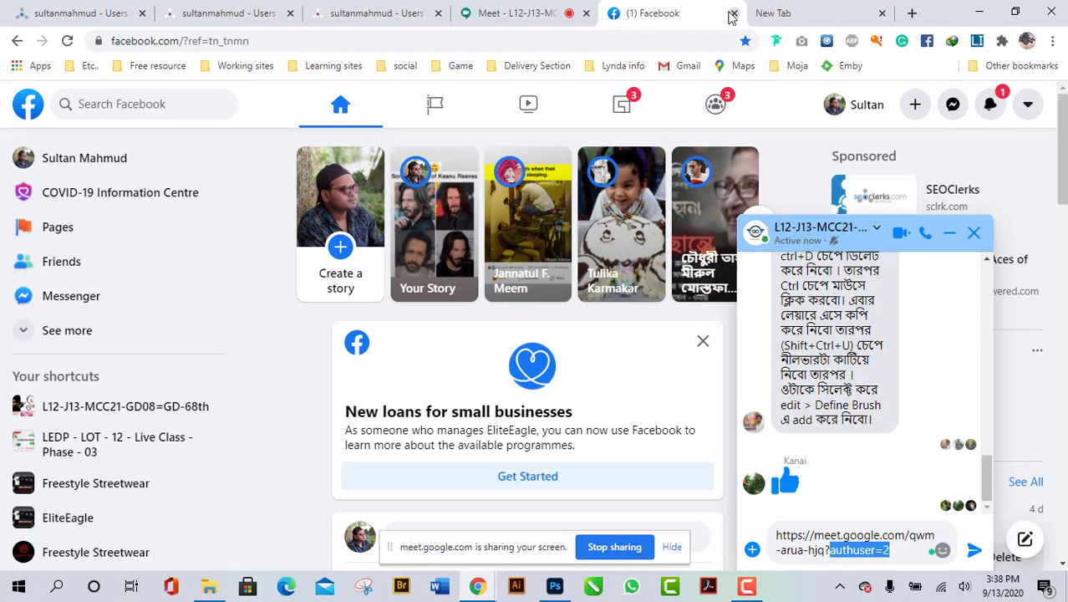
{"action": "left_click", "coordinate": [785, 11]}
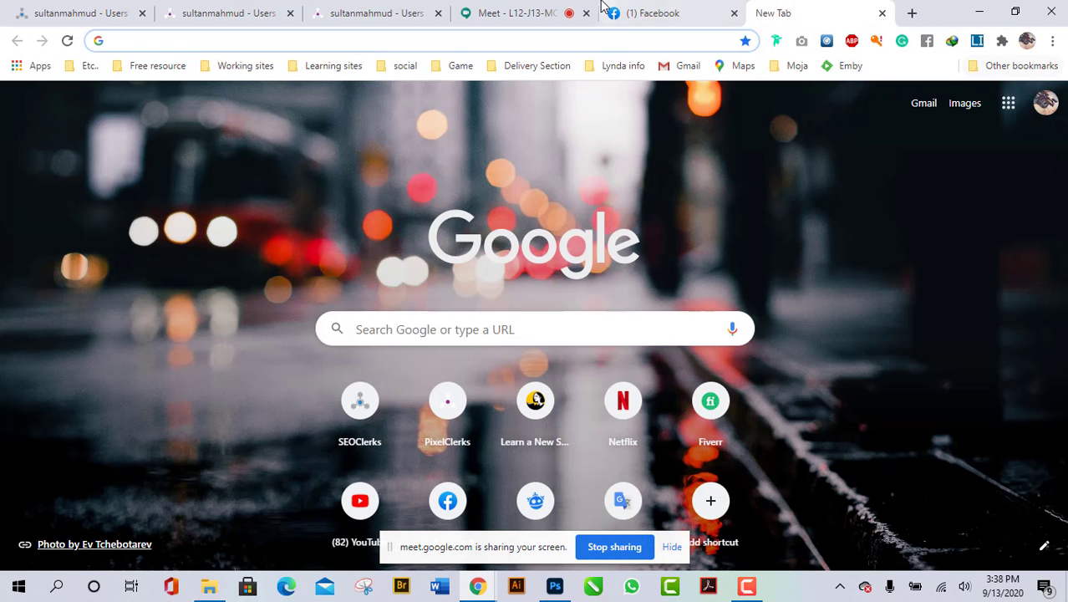
{"action": "left_click", "coordinate": [679, 10]}
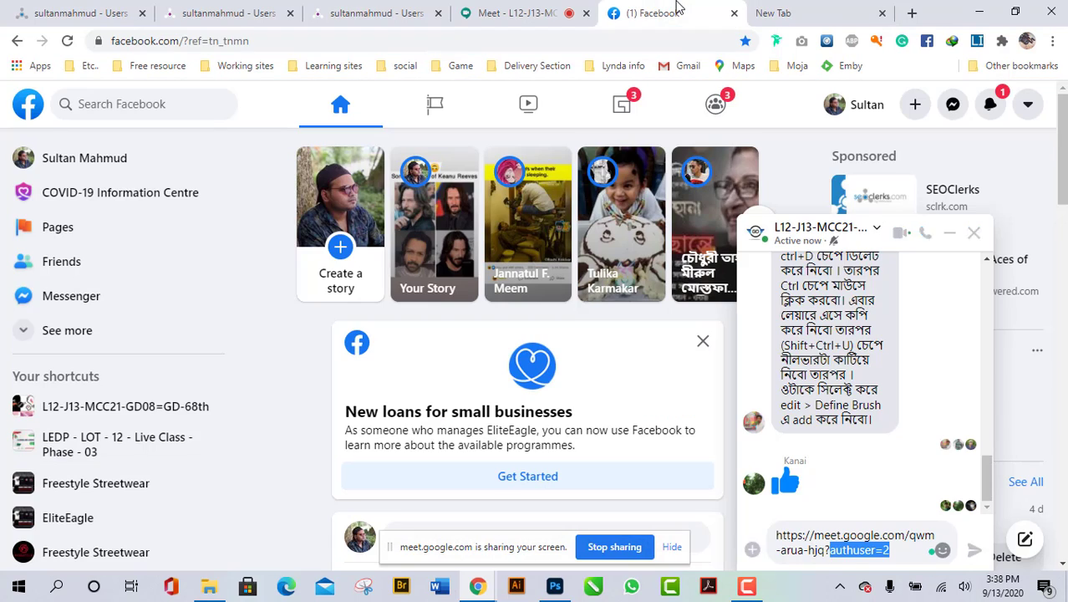
{"action": "left_click", "coordinate": [796, 7]}
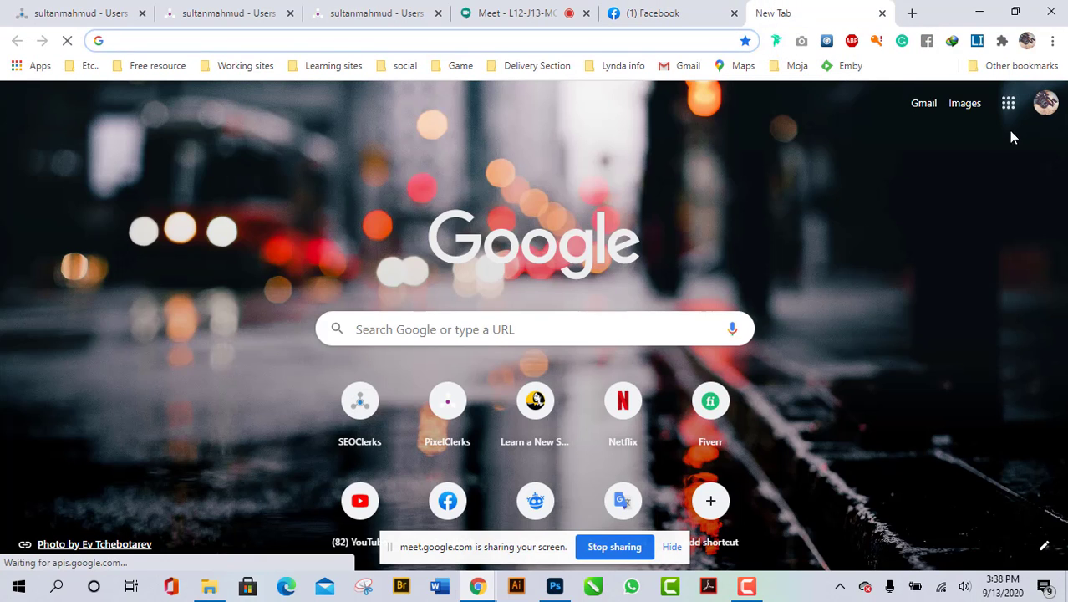
{"action": "left_click", "coordinate": [1015, 65]}
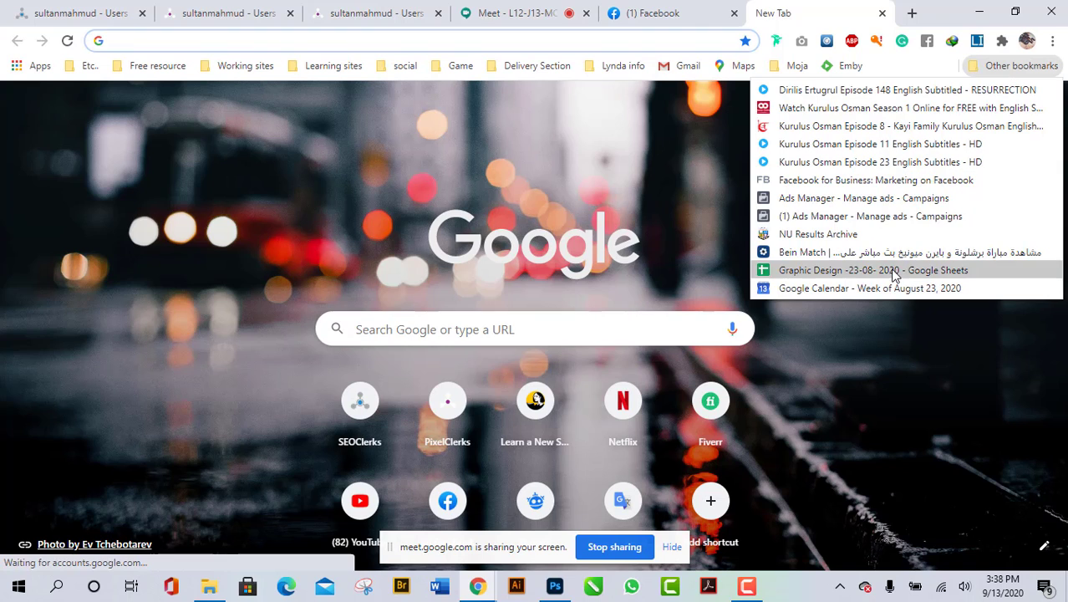
{"action": "left_click", "coordinate": [693, 189]}
- Switch to the Freestyle Streetwear Google account and open its Google Drive
{"action": "left_click", "coordinate": [1043, 109]}
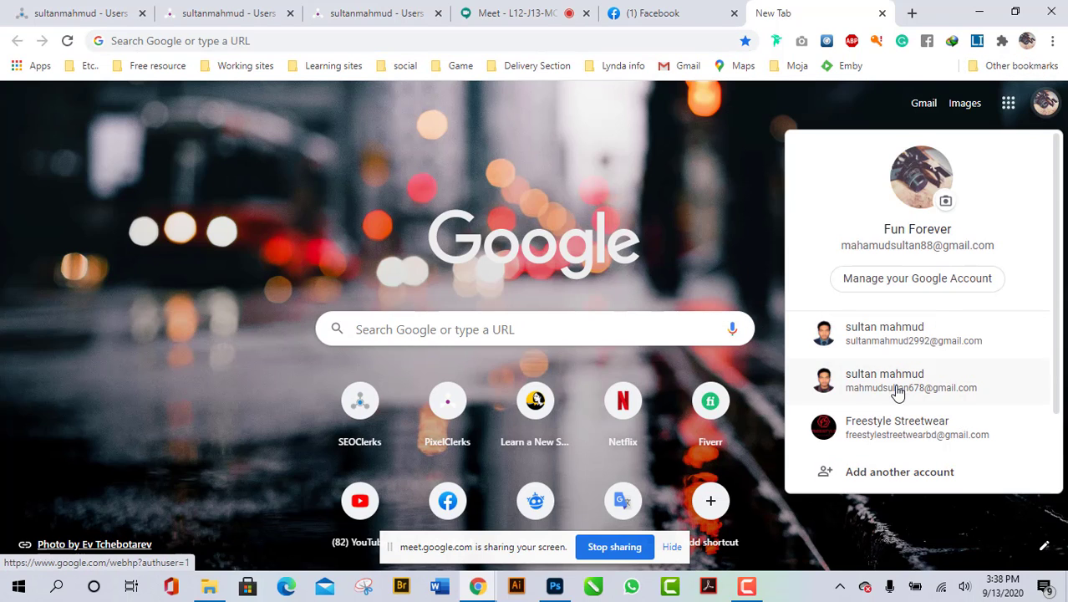
{"action": "left_click", "coordinate": [878, 433]}
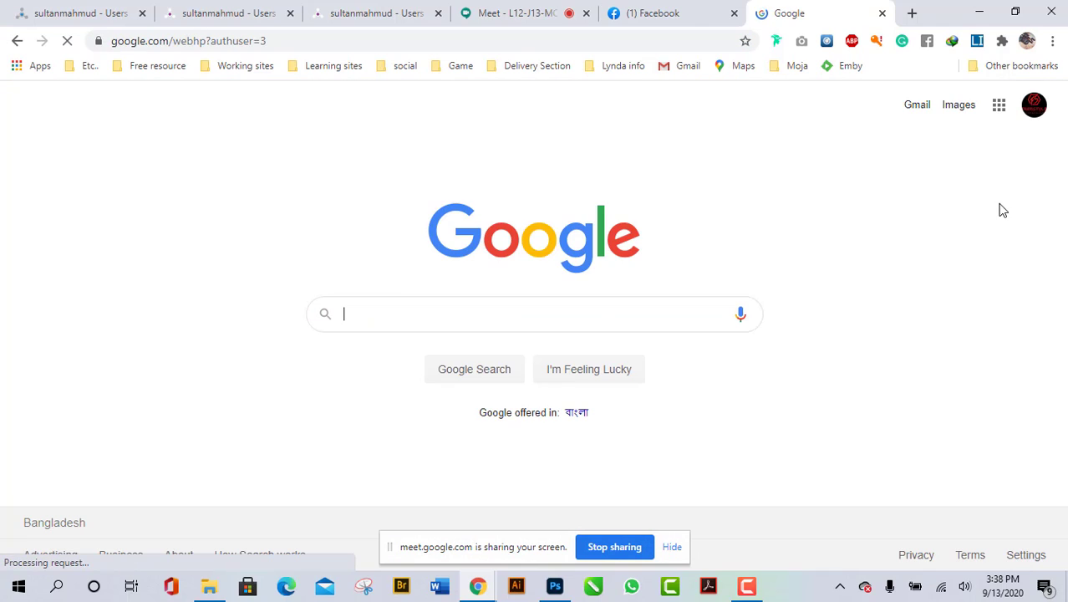
{"action": "left_click", "coordinate": [999, 104]}
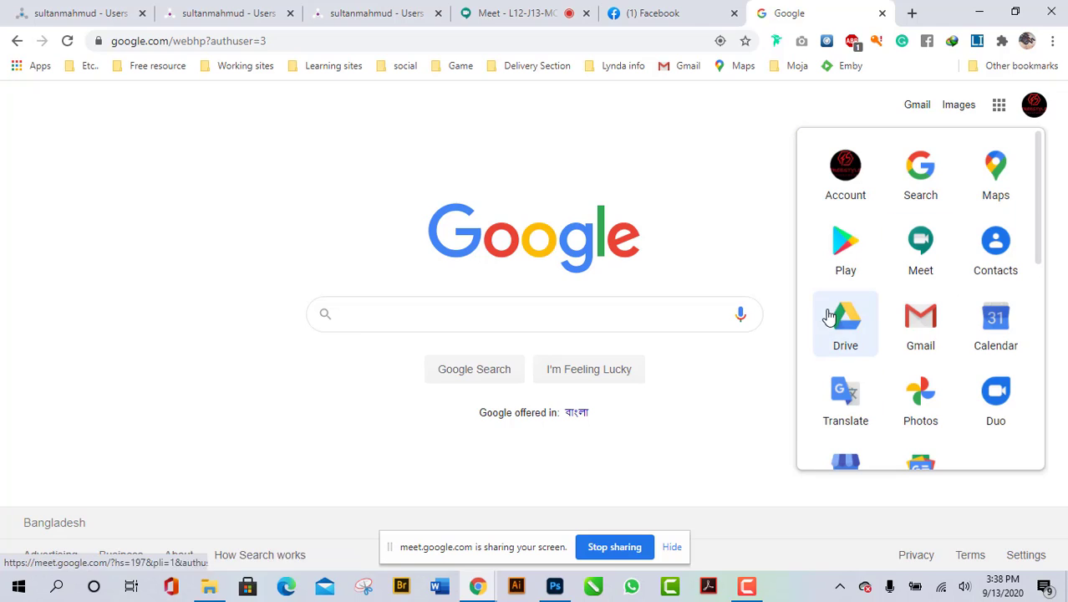
{"action": "left_click", "coordinate": [843, 326]}
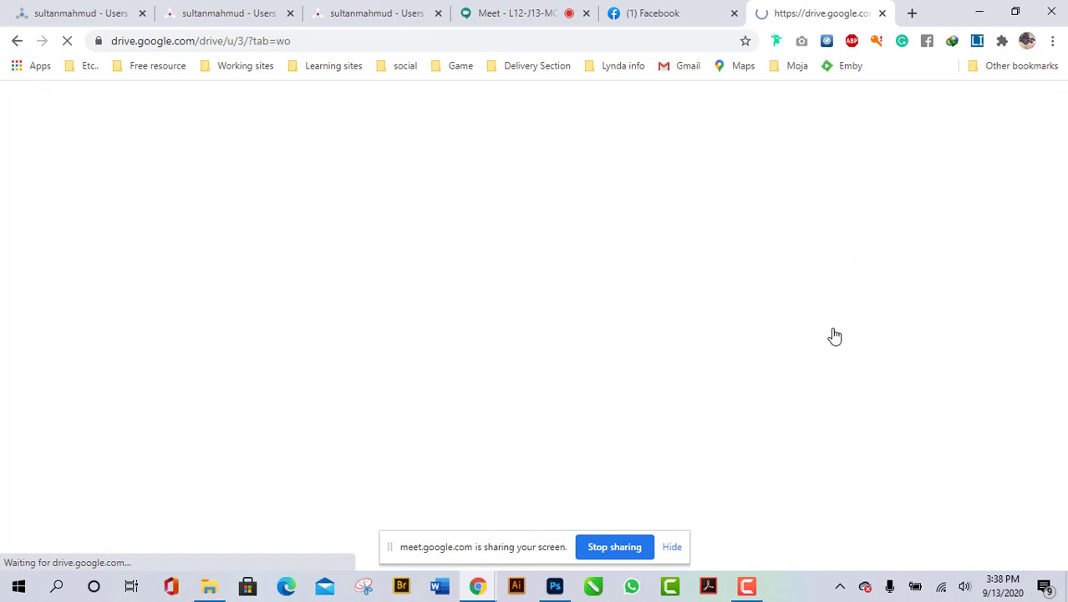
- Return to the Google Meet call, hide the screen-sharing notice, and mute your own microphone
{"action": "left_click", "coordinate": [543, 12]}
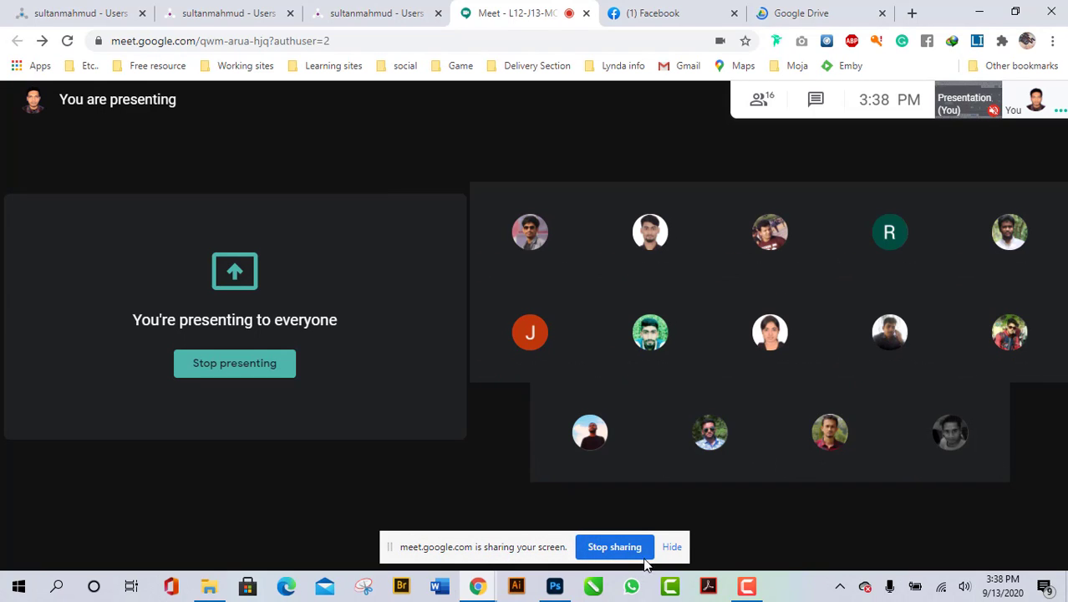
{"action": "left_click", "coordinate": [673, 548]}
{"action": "left_click", "coordinate": [477, 536]}
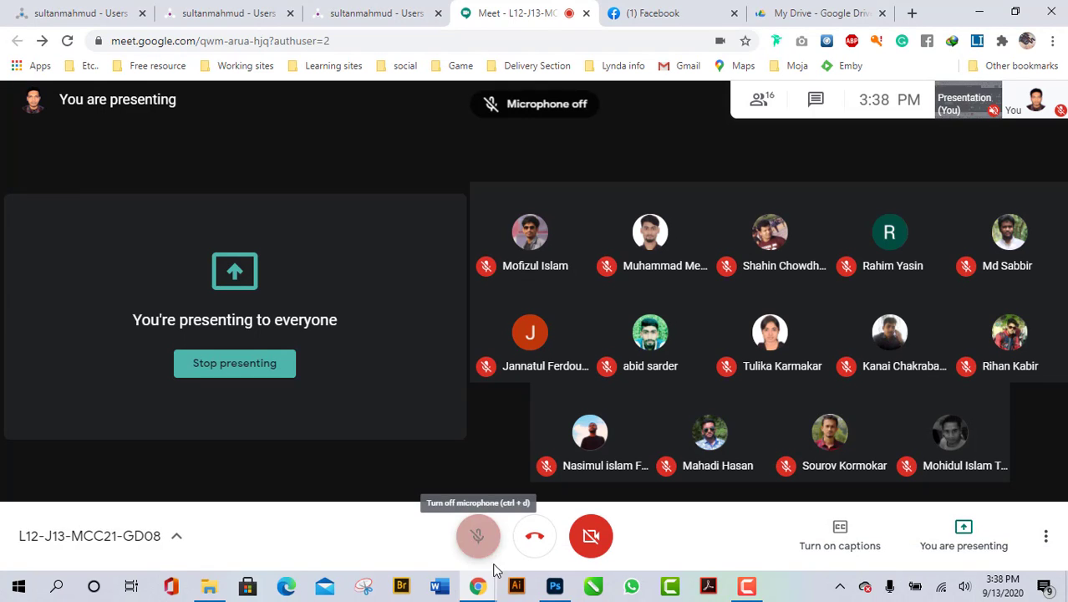
- Upload the steam train photo HTB1oQ_1qxWYBuNjy1zkq6xGGpXac.jpg from the 16th Class folder to My Drive in Google Drive
{"action": "left_click", "coordinate": [851, 12]}
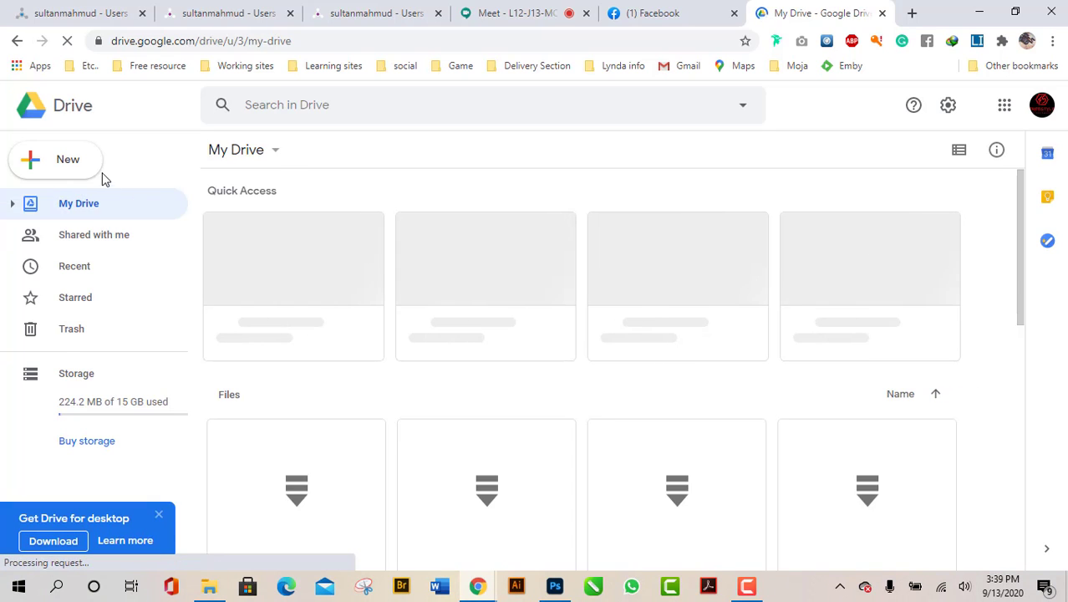
{"action": "left_click", "coordinate": [85, 170]}
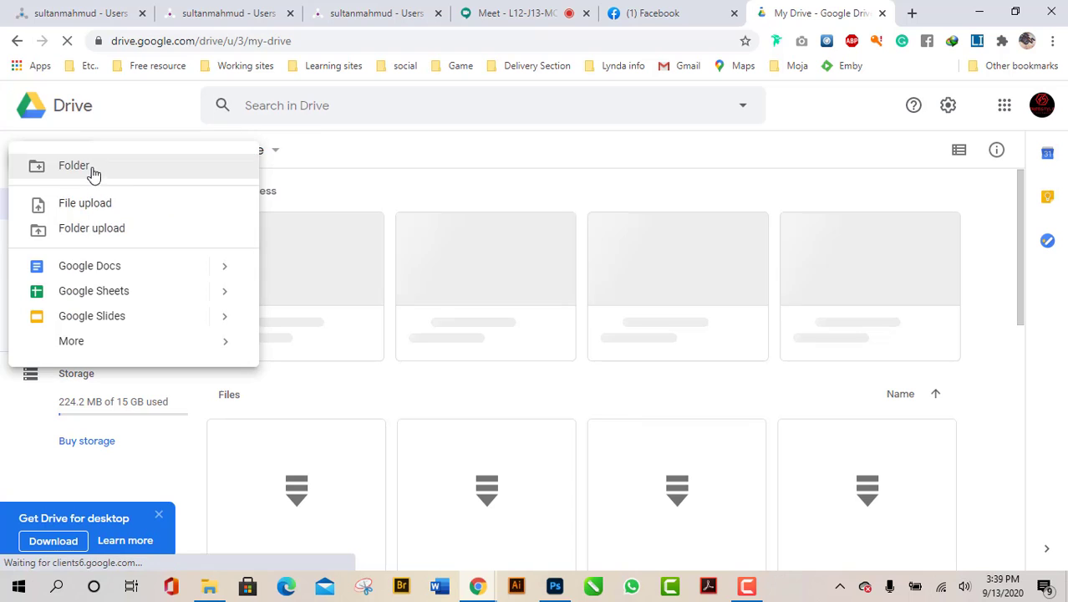
{"action": "left_click", "coordinate": [157, 212]}
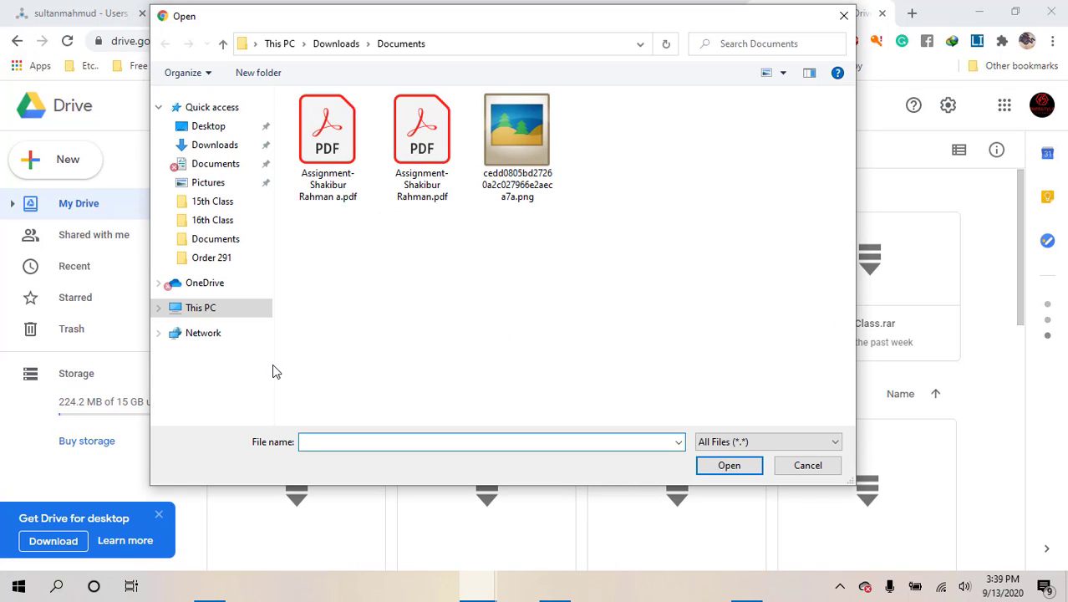
{"action": "left_click", "coordinate": [224, 226]}
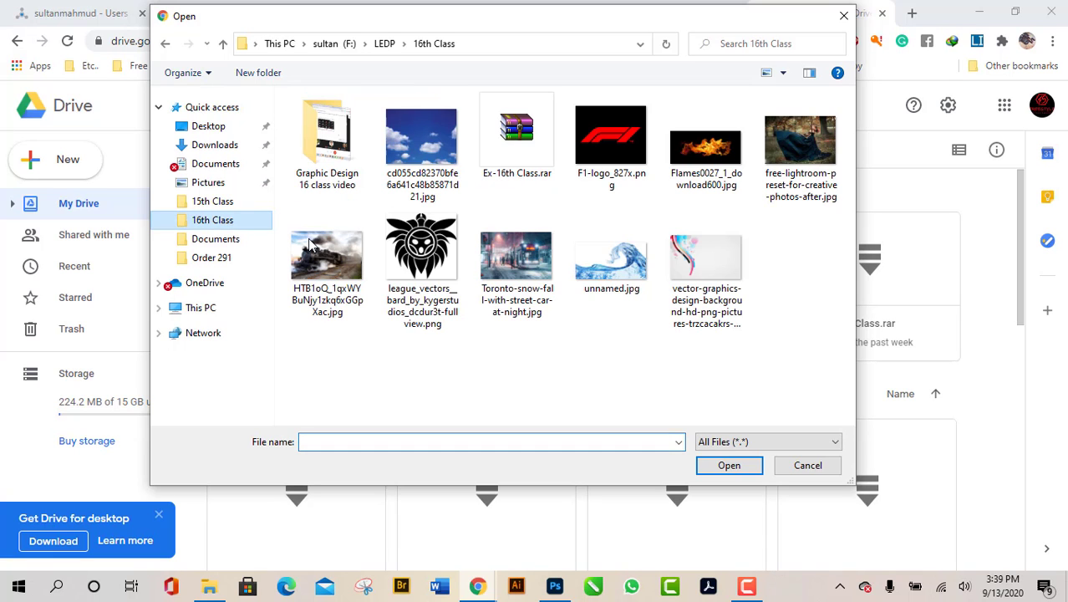
{"action": "left_click", "coordinate": [342, 265]}
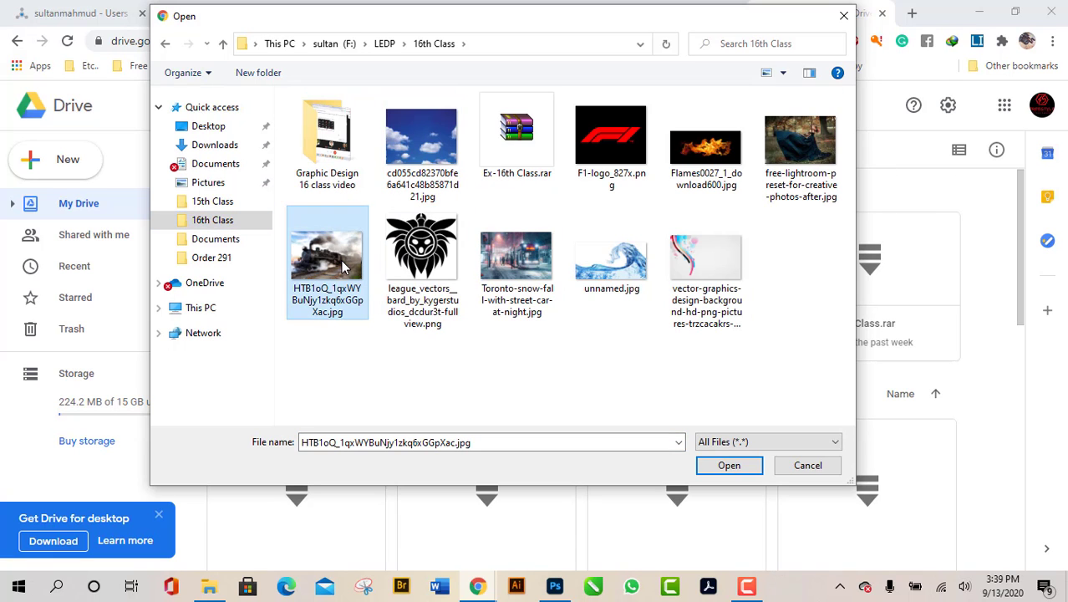
{"action": "left_click", "coordinate": [753, 465]}
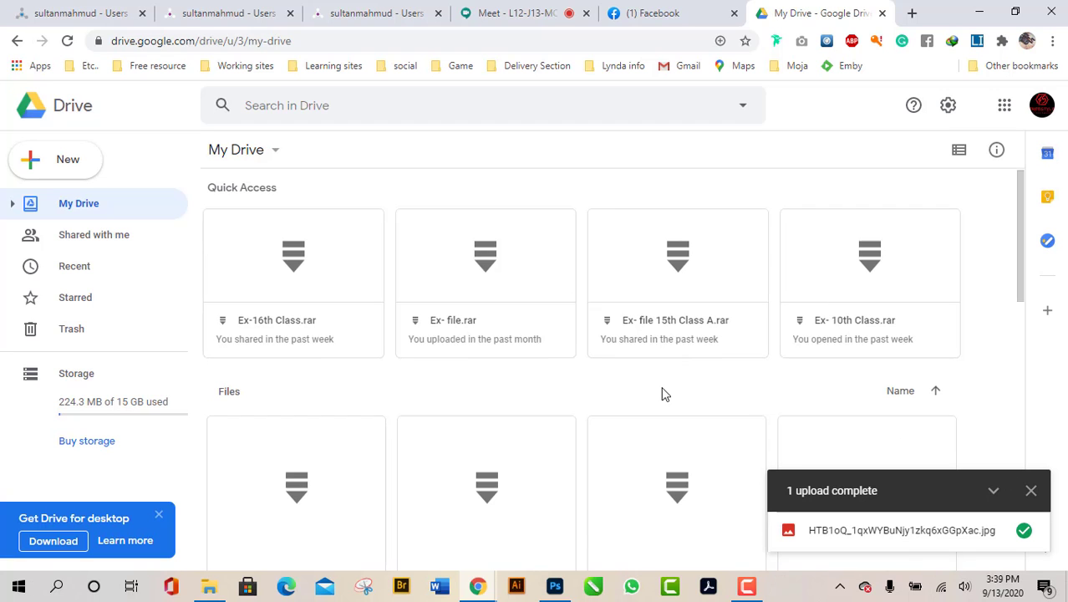
- Share the uploaded steam train image with anyone who has the link and copy its link
{"action": "scroll", "coordinate": [662, 391], "scroll_direction": "down", "scroll_amount": 10}
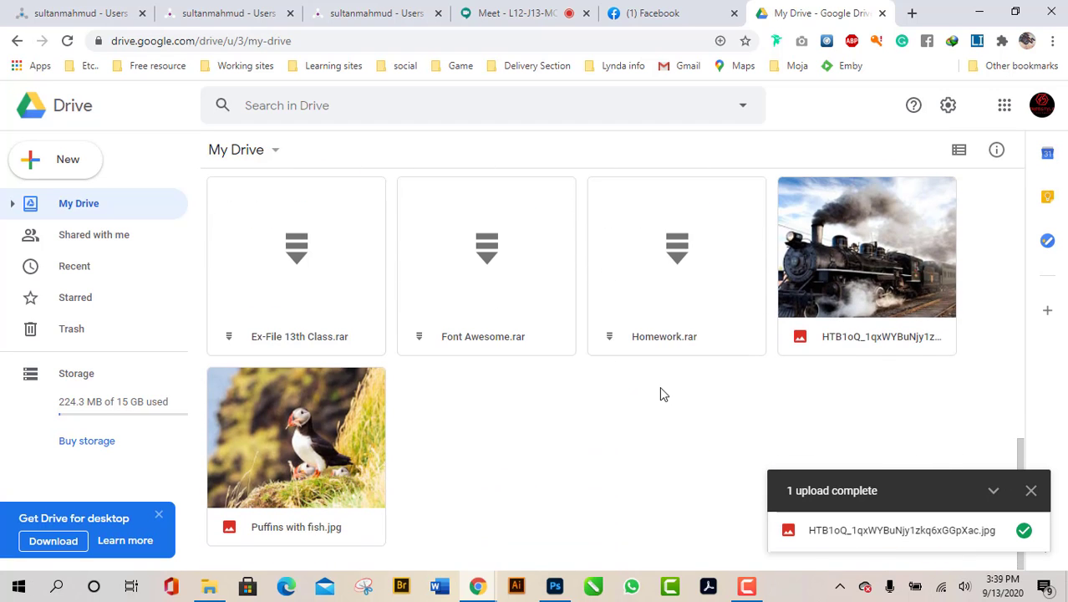
{"action": "left_click", "coordinate": [884, 265]}
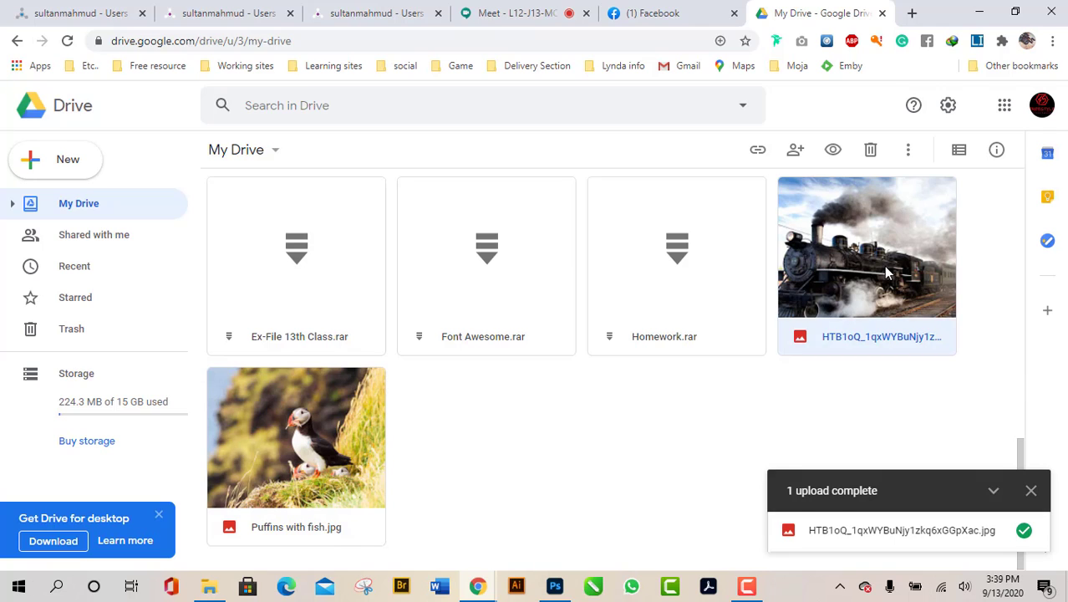
{"action": "left_click", "coordinate": [758, 151]}
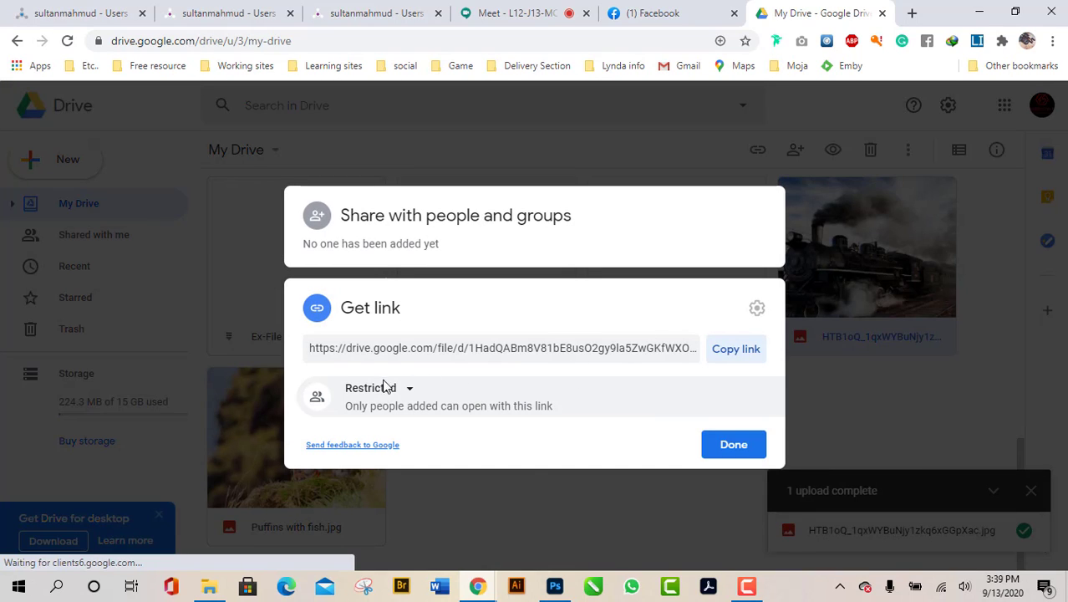
{"action": "left_click", "coordinate": [384, 393]}
{"action": "left_click", "coordinate": [430, 472]}
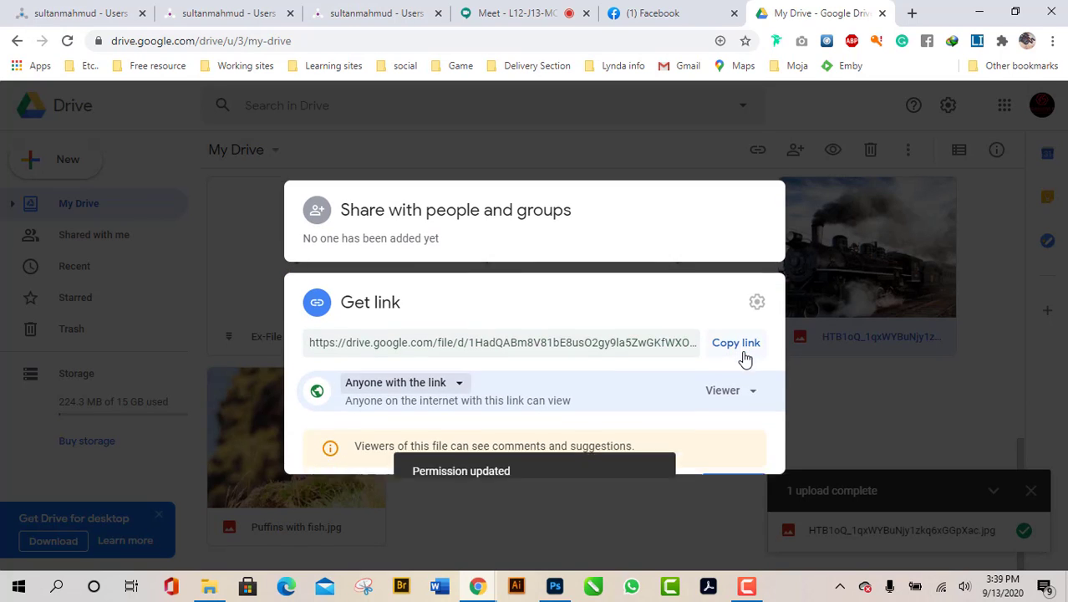
{"action": "left_click", "coordinate": [738, 326]}
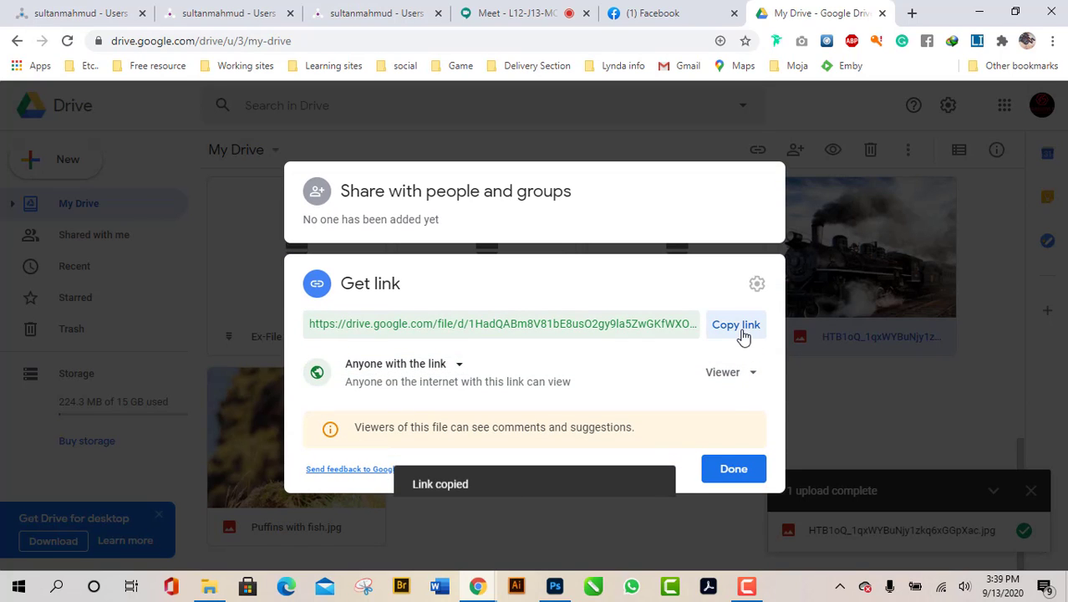
{"action": "left_click", "coordinate": [740, 468]}
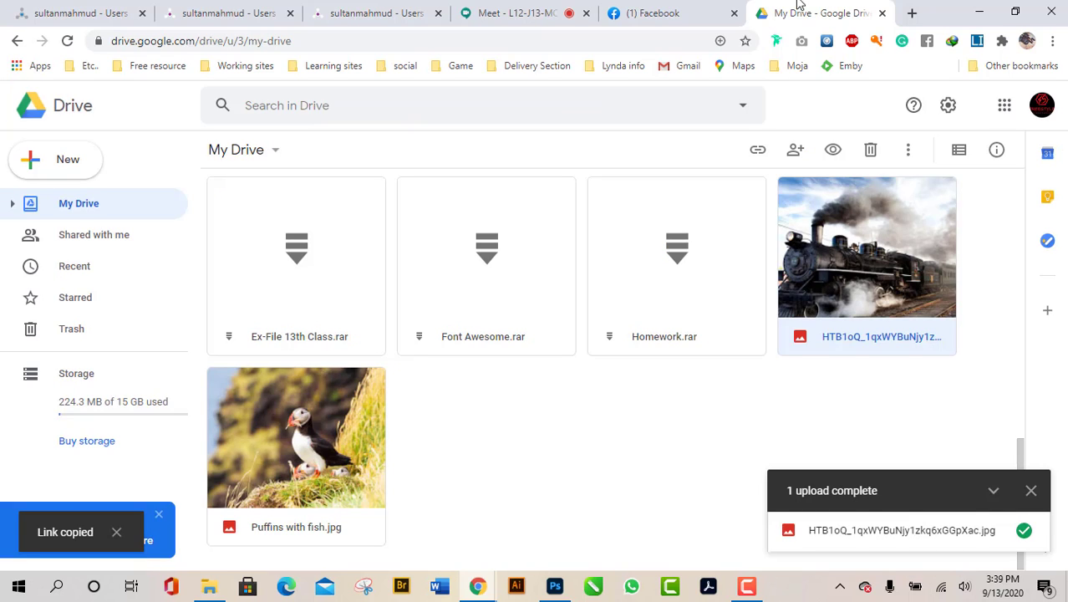
- Switch to the Google Meet call, send the copied Drive link to everyone in the chat, and unmute your microphone
{"action": "left_click", "coordinate": [654, 11]}
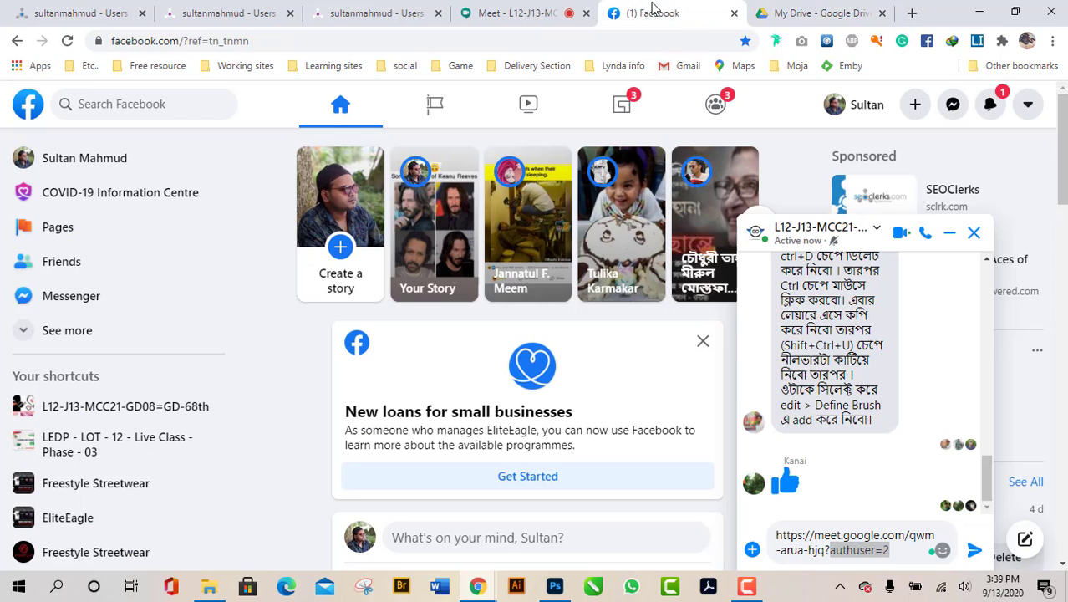
{"action": "left_click", "coordinate": [520, 12]}
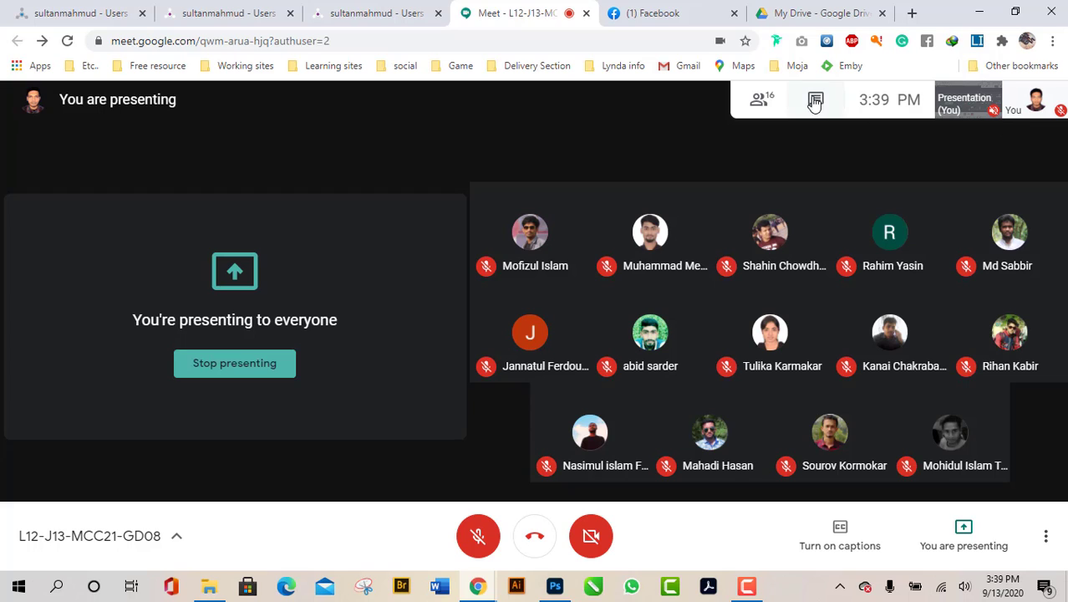
{"action": "left_click", "coordinate": [814, 100]}
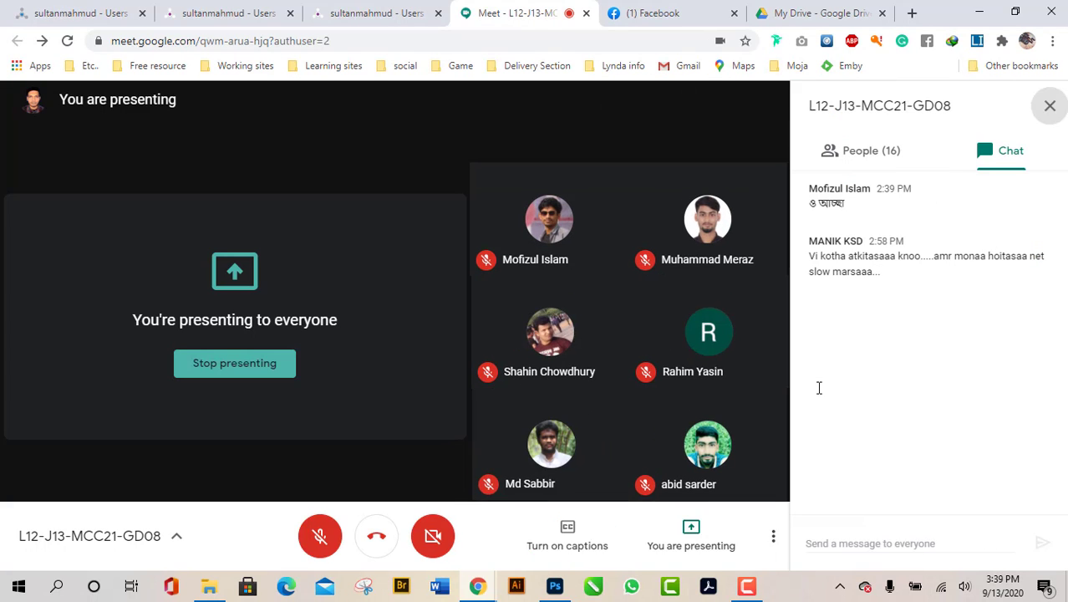
{"action": "right_click", "coordinate": [886, 536]}
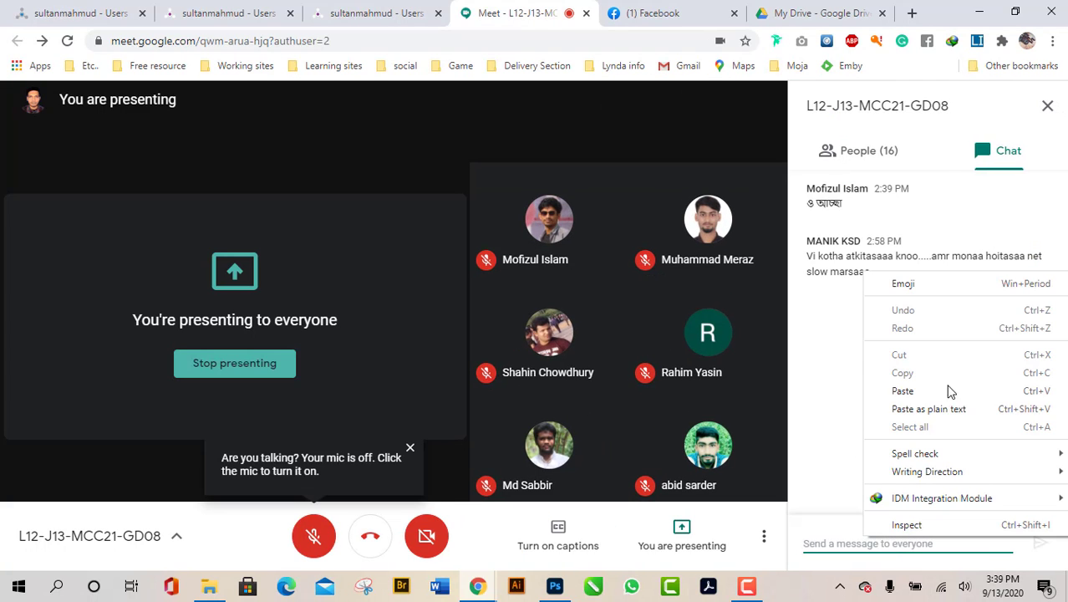
{"action": "left_click", "coordinate": [943, 391]}
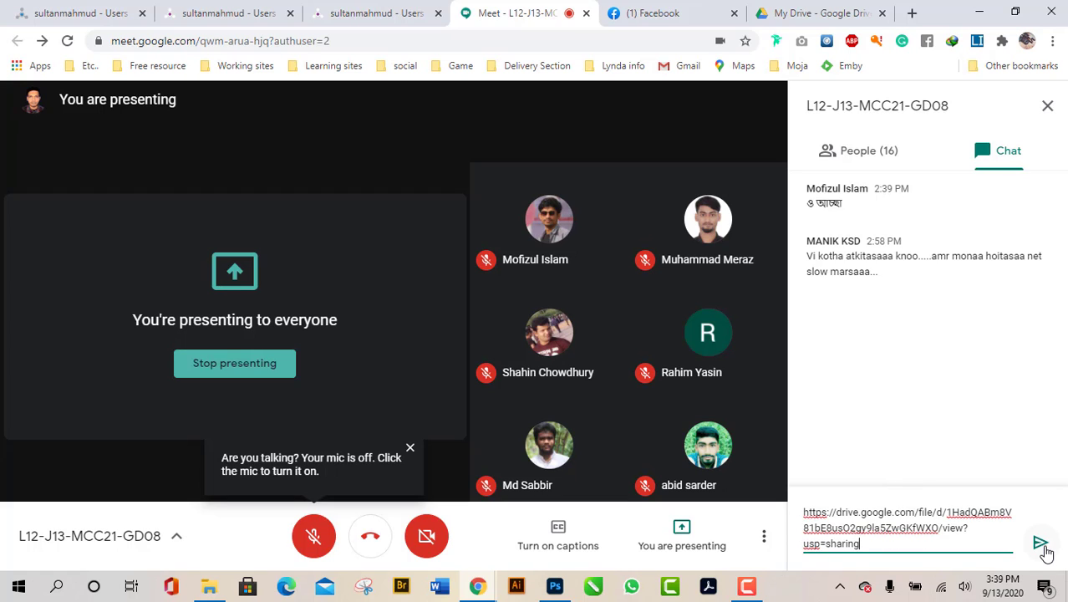
{"action": "left_click", "coordinate": [1041, 545]}
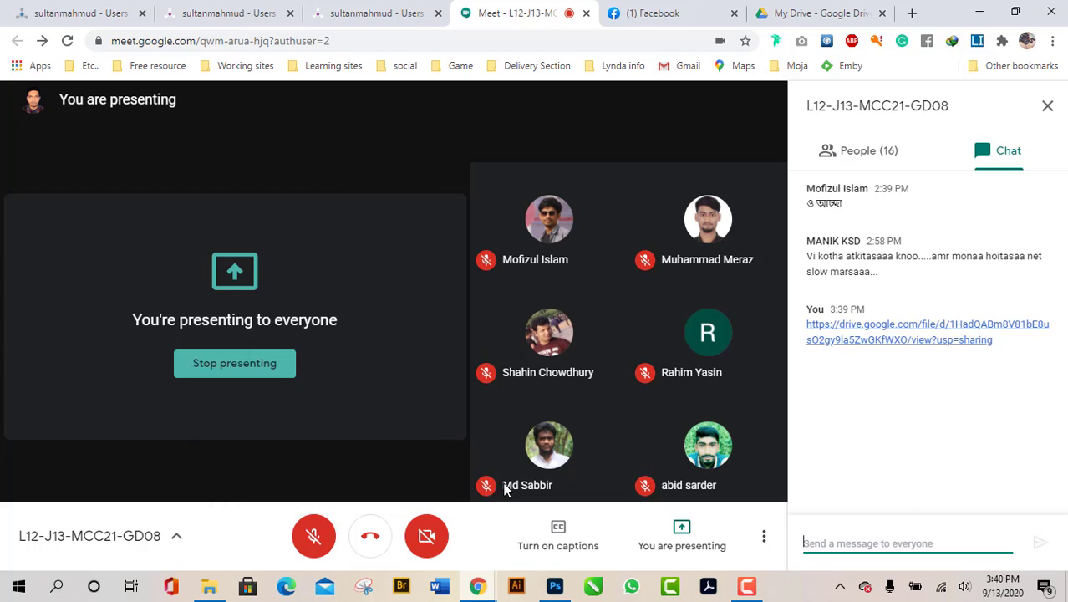
{"action": "left_click", "coordinate": [314, 536]}
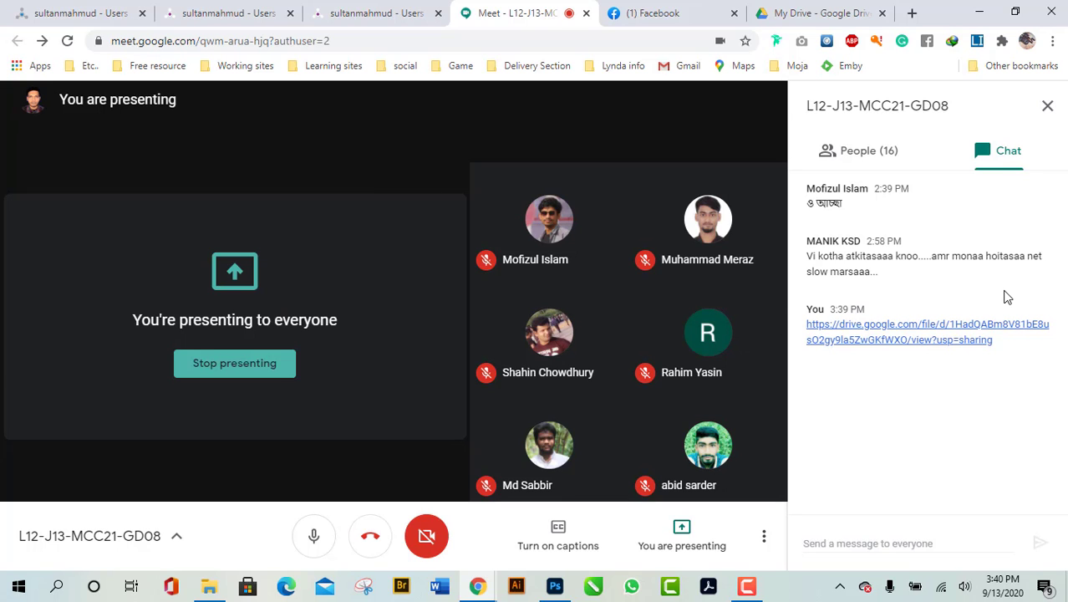
- Switch to Facebook, open the L12-J13-MCC21-GD08=GD-68th group, and close the floating chat, discarding its unsent message
{"action": "left_click", "coordinate": [663, 10]}
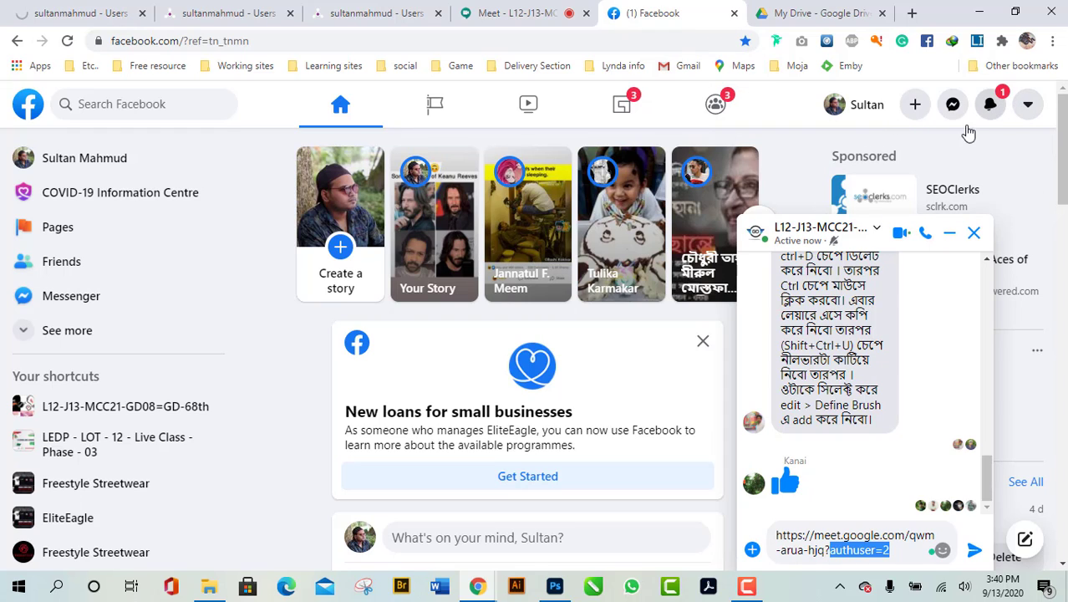
{"action": "left_click", "coordinate": [84, 332]}
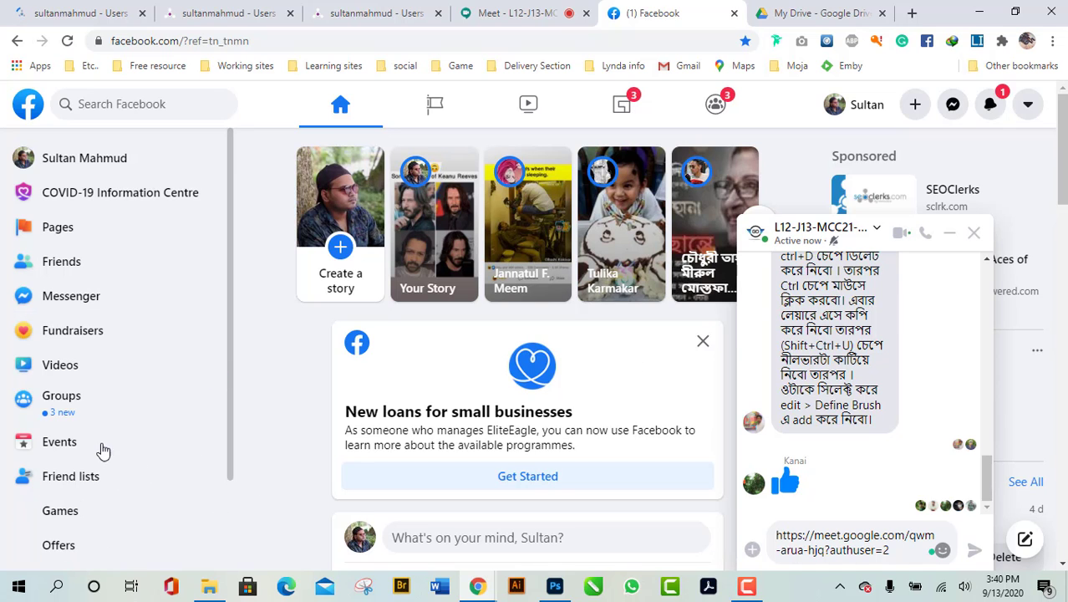
{"action": "scroll", "coordinate": [109, 449], "scroll_direction": "down", "scroll_amount": 10}
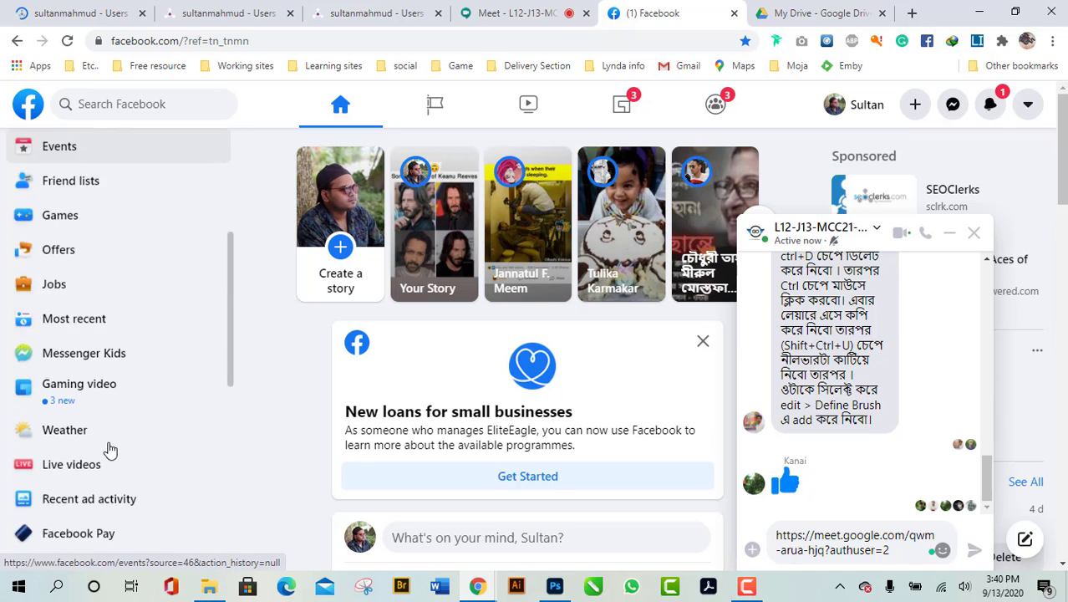
{"action": "scroll", "coordinate": [109, 449], "scroll_direction": "down", "scroll_amount": 1}
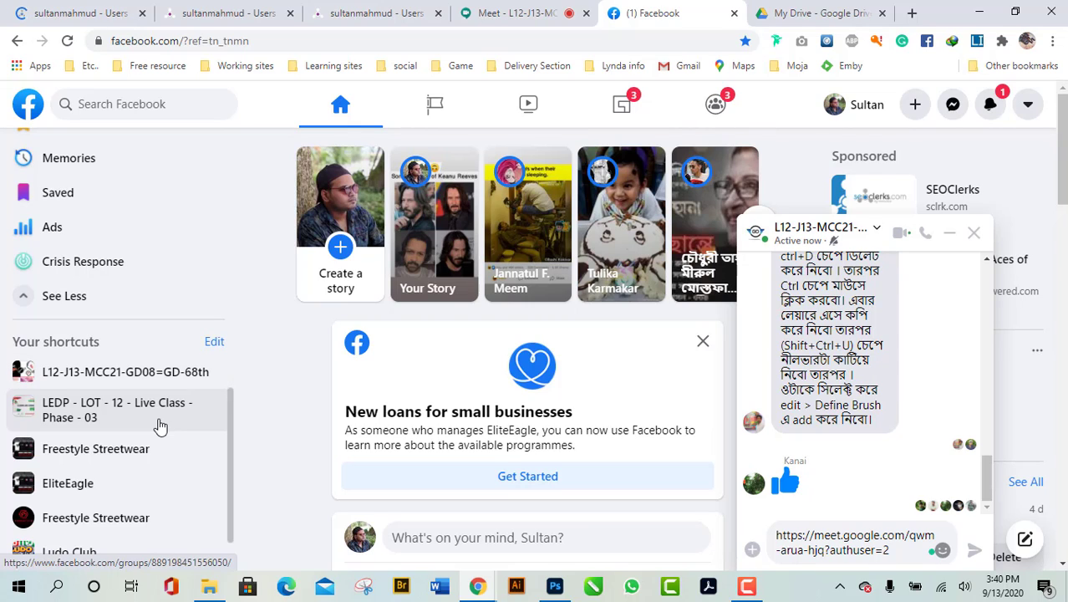
{"action": "left_click", "coordinate": [100, 376]}
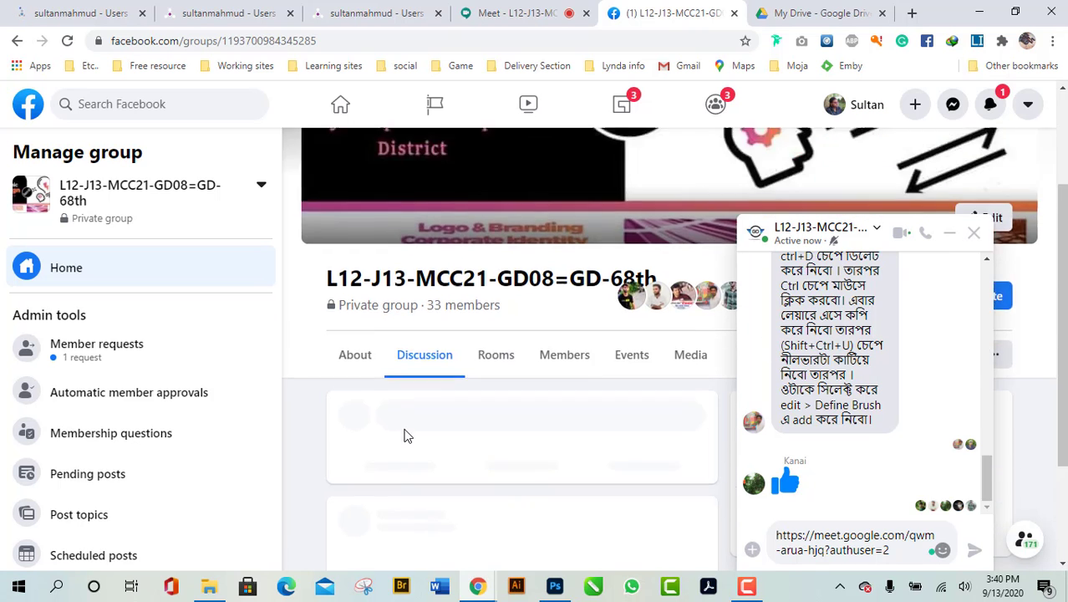
{"action": "scroll", "coordinate": [407, 434], "scroll_direction": "down", "scroll_amount": 3}
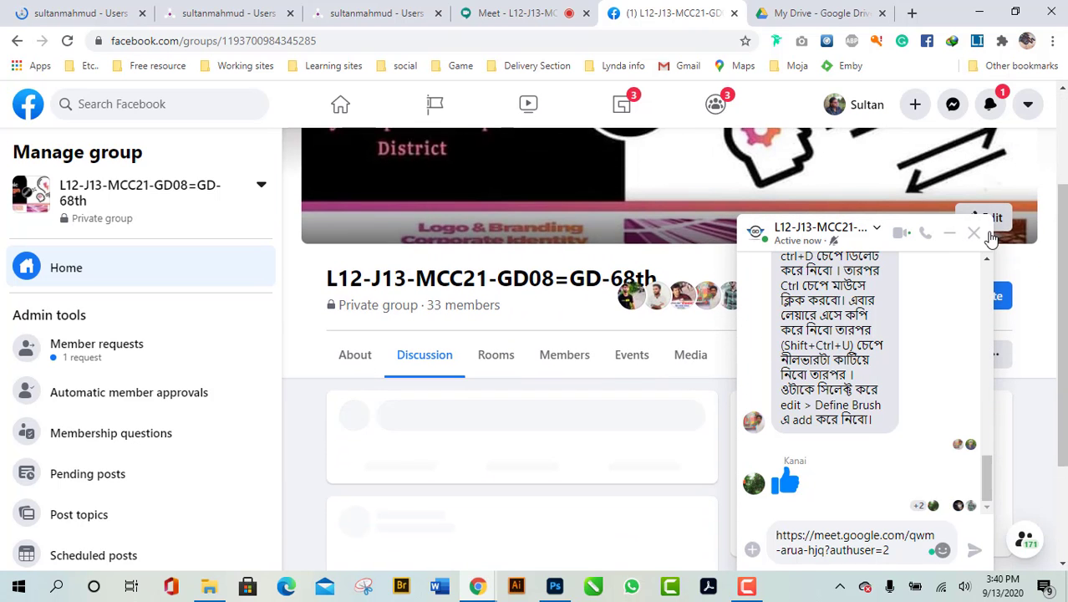
{"action": "left_click", "coordinate": [977, 235]}
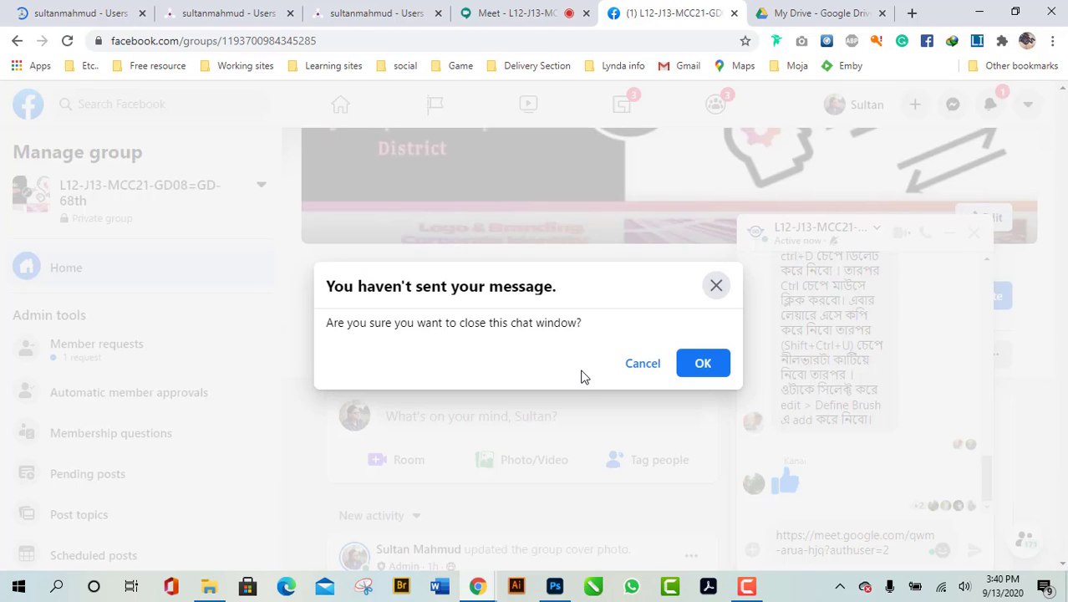
{"action": "left_click", "coordinate": [703, 366]}
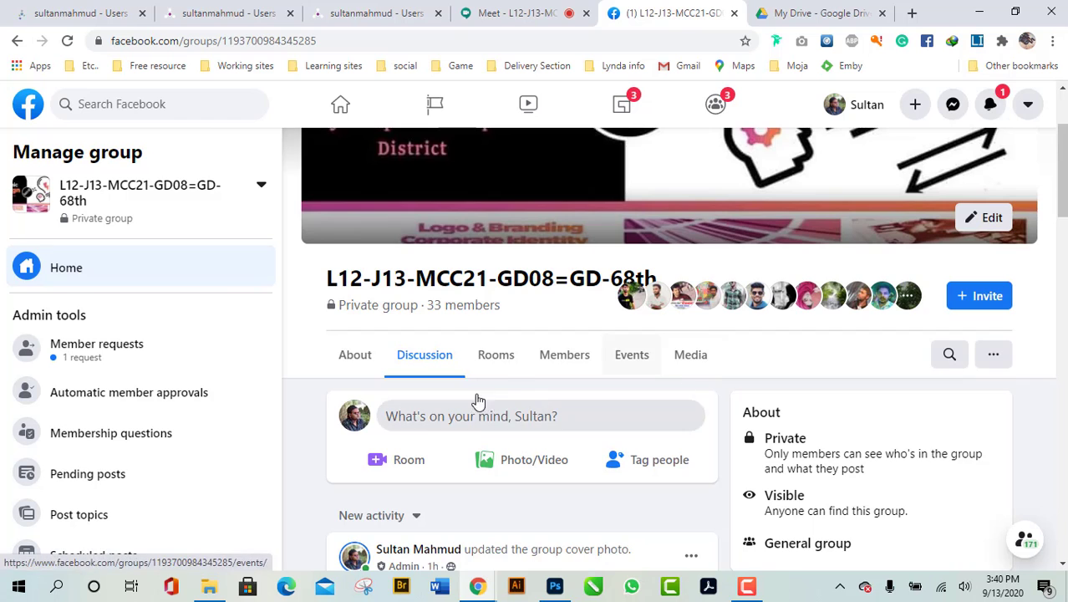
- Start a new post in the group's discussion and paste the steam train image's Drive link into it
{"action": "scroll", "coordinate": [478, 401], "scroll_direction": "down", "scroll_amount": 5}
{"action": "scroll", "coordinate": [527, 382], "scroll_direction": "up", "scroll_amount": 5}
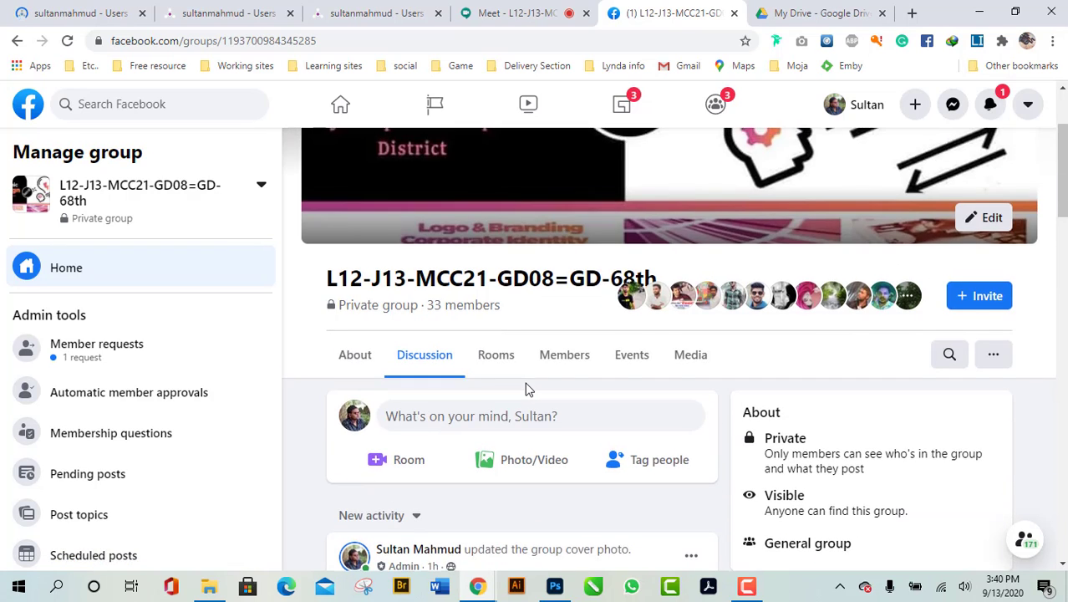
{"action": "scroll", "coordinate": [527, 388], "scroll_direction": "down", "scroll_amount": 2}
{"action": "left_click", "coordinate": [527, 256]}
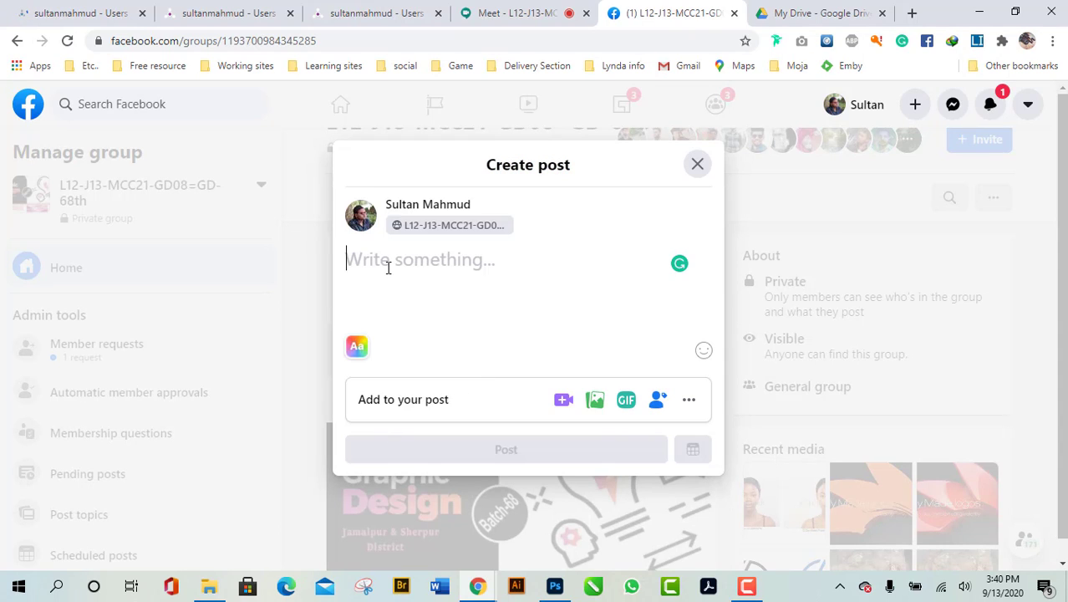
{"action": "right_click", "coordinate": [387, 267]}
{"action": "left_click", "coordinate": [468, 384]}
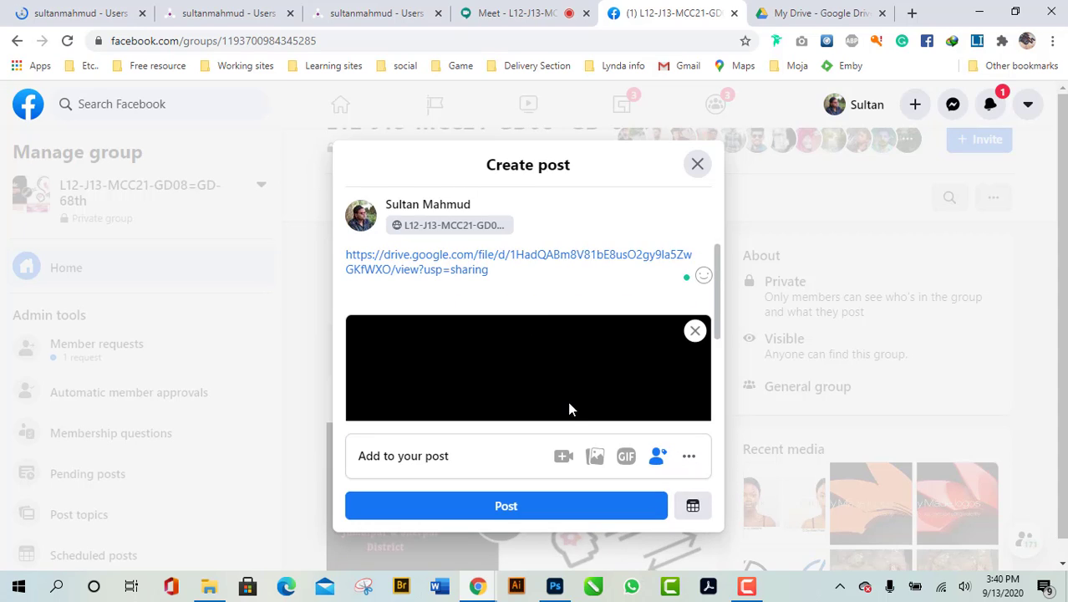
- Delete the link text from the post, keep the steam train preview, and publish the post to the group
{"action": "scroll", "coordinate": [542, 381], "scroll_direction": "down", "scroll_amount": 3}
{"action": "scroll", "coordinate": [542, 381], "scroll_direction": "up", "scroll_amount": 3}
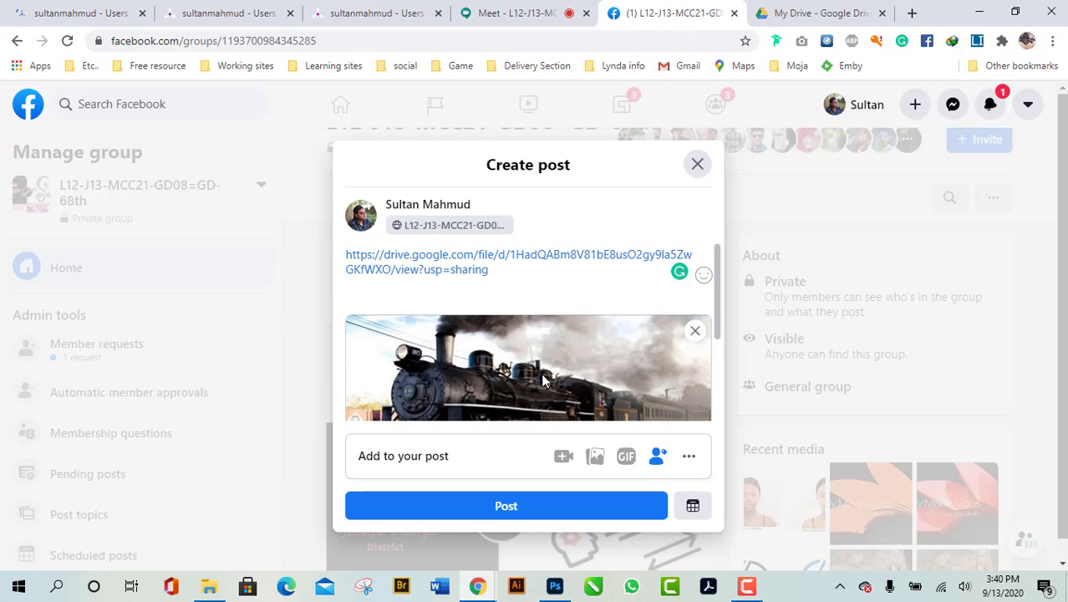
{"action": "left_click_drag", "start_coordinate": [535, 272], "coordinate": [248, 209]}
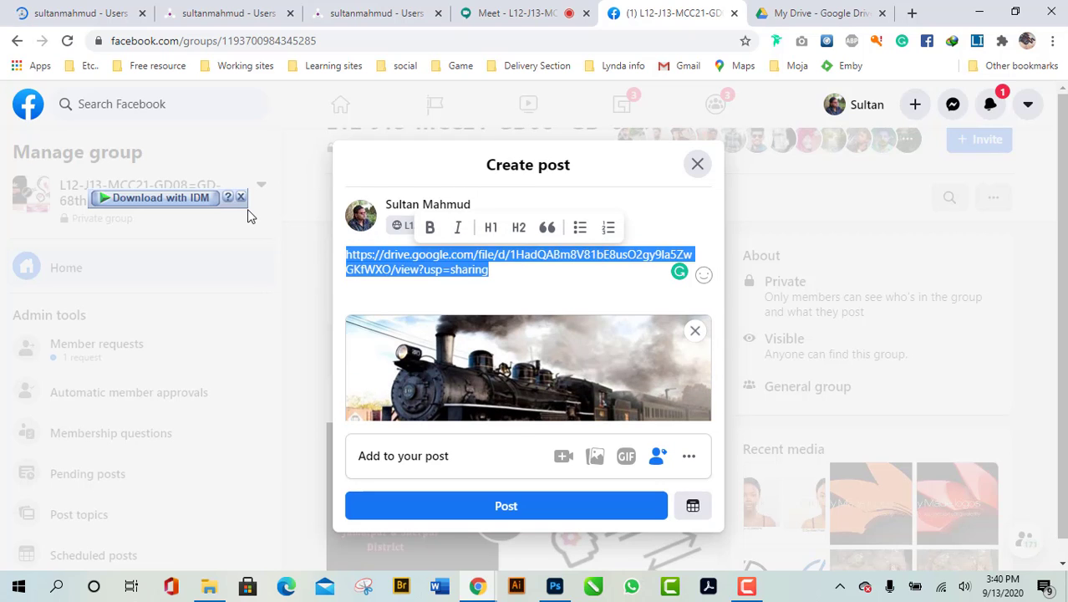
{"action": "key", "text": "BackSpace"}
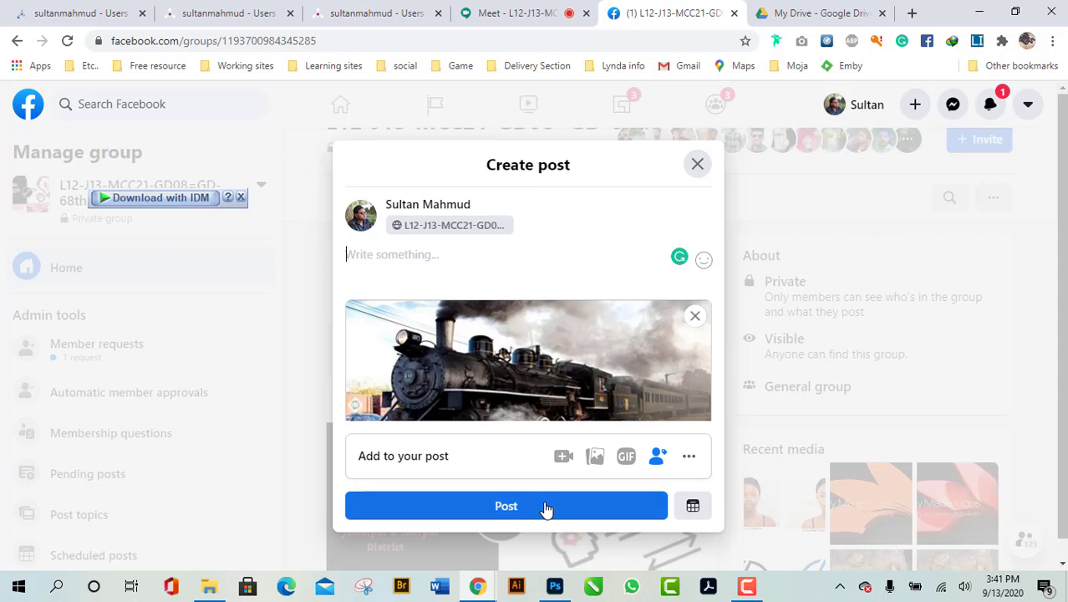
{"action": "scroll", "coordinate": [584, 352], "scroll_direction": "down", "scroll_amount": 3}
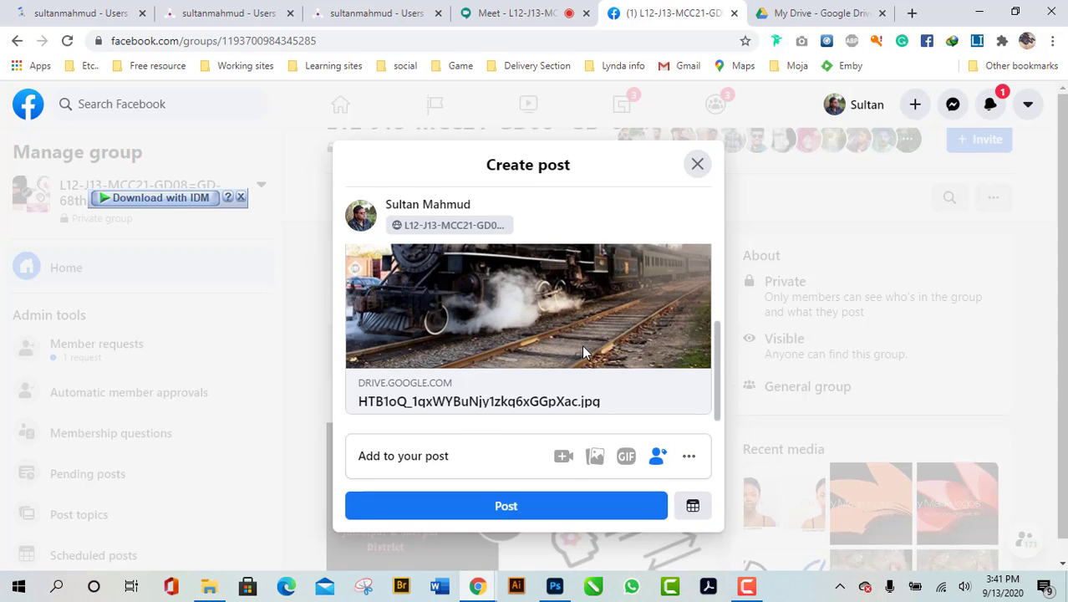
{"action": "left_click", "coordinate": [590, 508]}
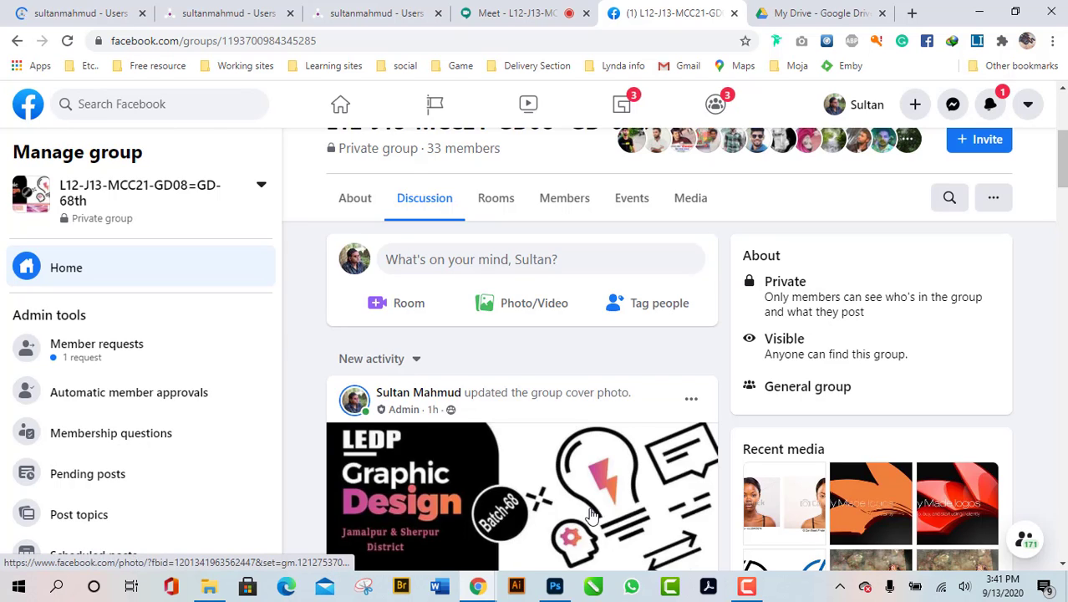
- Look through the published steam train post and the students' image posts in the group feed, and open the Facebook notifications
{"action": "scroll", "coordinate": [568, 481], "scroll_direction": "down", "scroll_amount": 2}
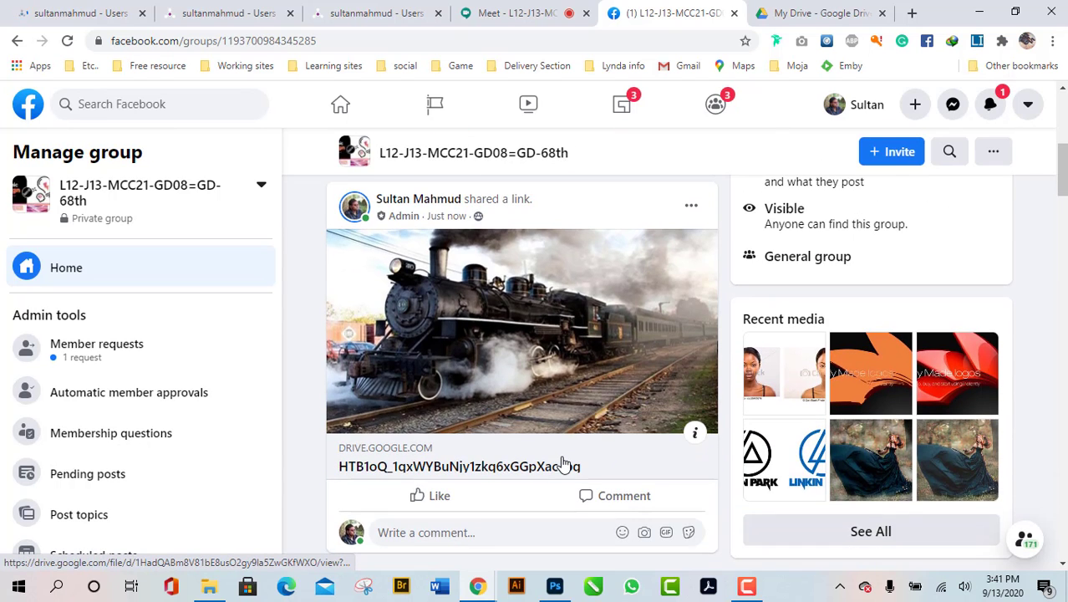
{"action": "scroll", "coordinate": [562, 468], "scroll_direction": "up", "scroll_amount": 2}
{"action": "scroll", "coordinate": [563, 464], "scroll_direction": "down", "scroll_amount": 4}
{"action": "scroll", "coordinate": [560, 461], "scroll_direction": "up", "scroll_amount": 2}
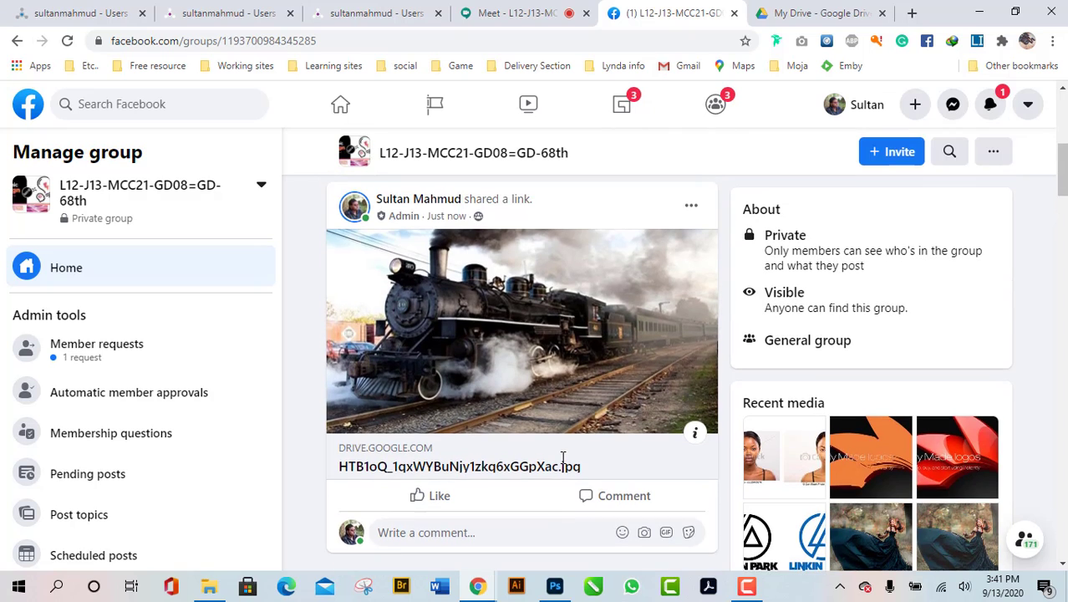
{"action": "scroll", "coordinate": [562, 460], "scroll_direction": "down", "scroll_amount": 3}
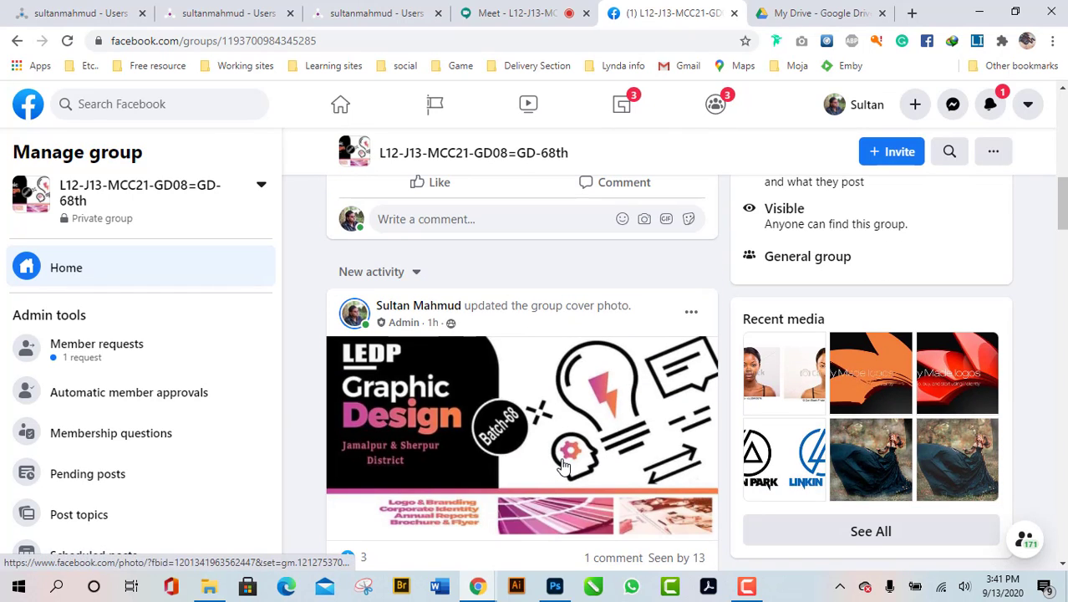
{"action": "scroll", "coordinate": [564, 465], "scroll_direction": "down", "scroll_amount": 2}
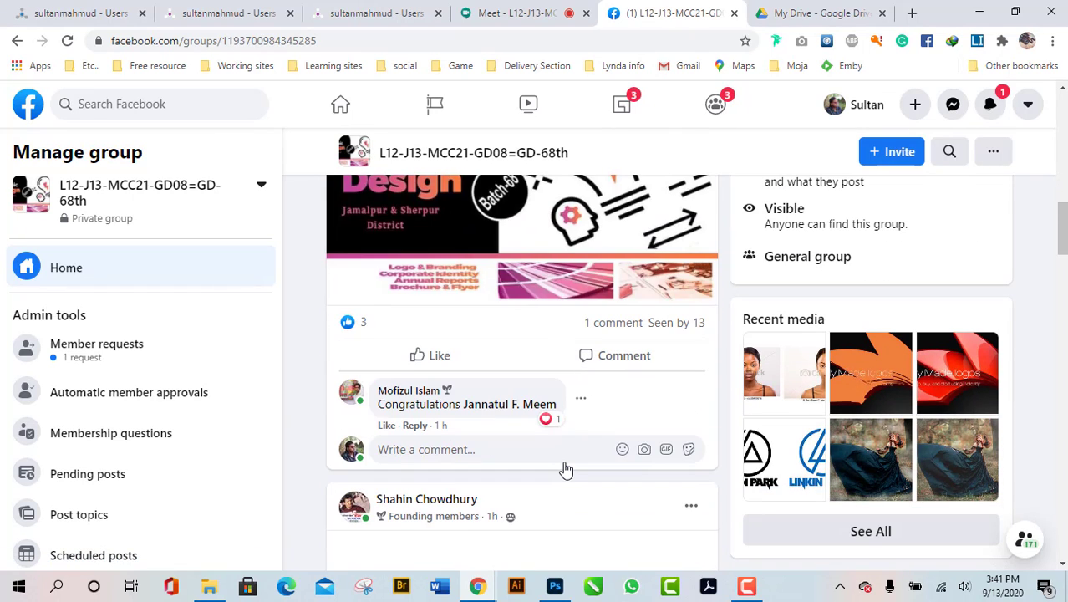
{"action": "scroll", "coordinate": [566, 466], "scroll_direction": "down", "scroll_amount": 1}
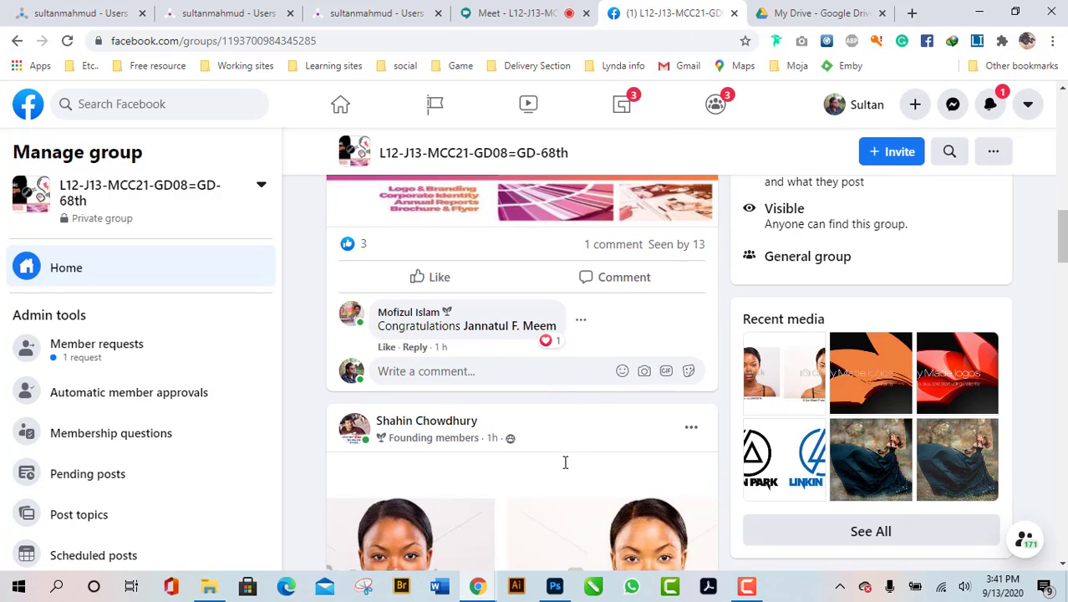
{"action": "scroll", "coordinate": [565, 462], "scroll_direction": "down", "scroll_amount": 7}
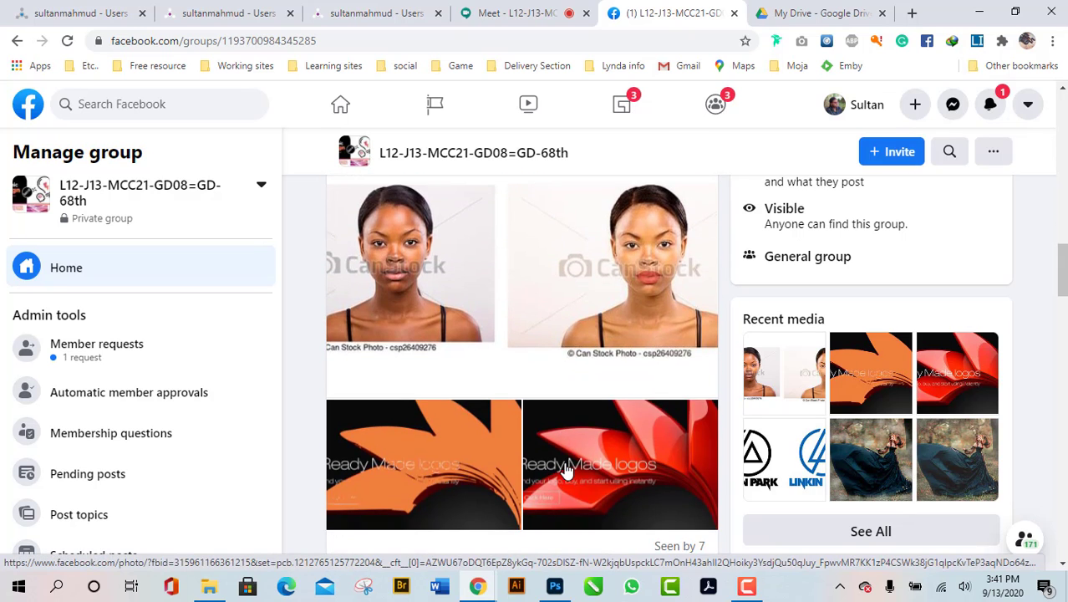
{"action": "scroll", "coordinate": [567, 471], "scroll_direction": "down", "scroll_amount": 10}
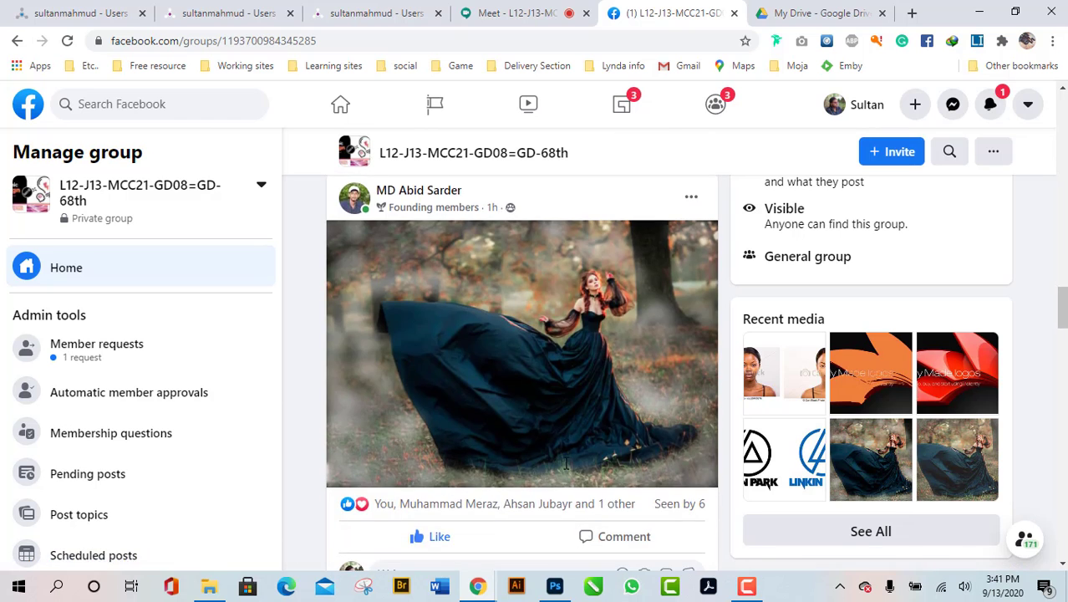
{"action": "scroll", "coordinate": [566, 471], "scroll_direction": "up", "scroll_amount": 5}
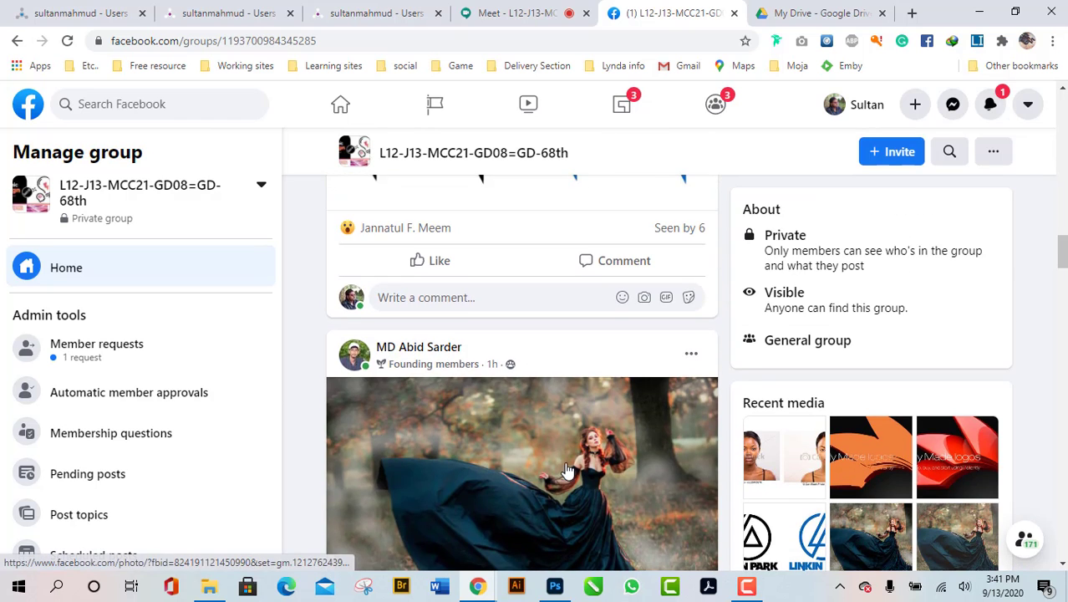
{"action": "scroll", "coordinate": [568, 471], "scroll_direction": "down", "scroll_amount": 5}
{"action": "scroll", "coordinate": [567, 470], "scroll_direction": "up", "scroll_amount": 6}
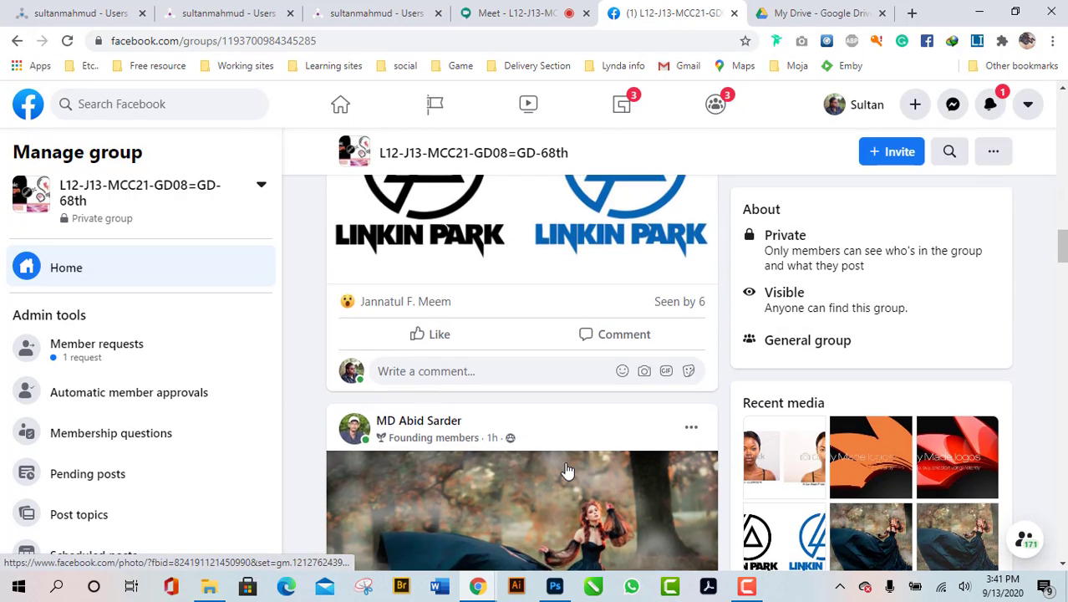
{"action": "scroll", "coordinate": [568, 470], "scroll_direction": "down", "scroll_amount": 5}
{"action": "scroll", "coordinate": [568, 470], "scroll_direction": "up", "scroll_amount": 20}
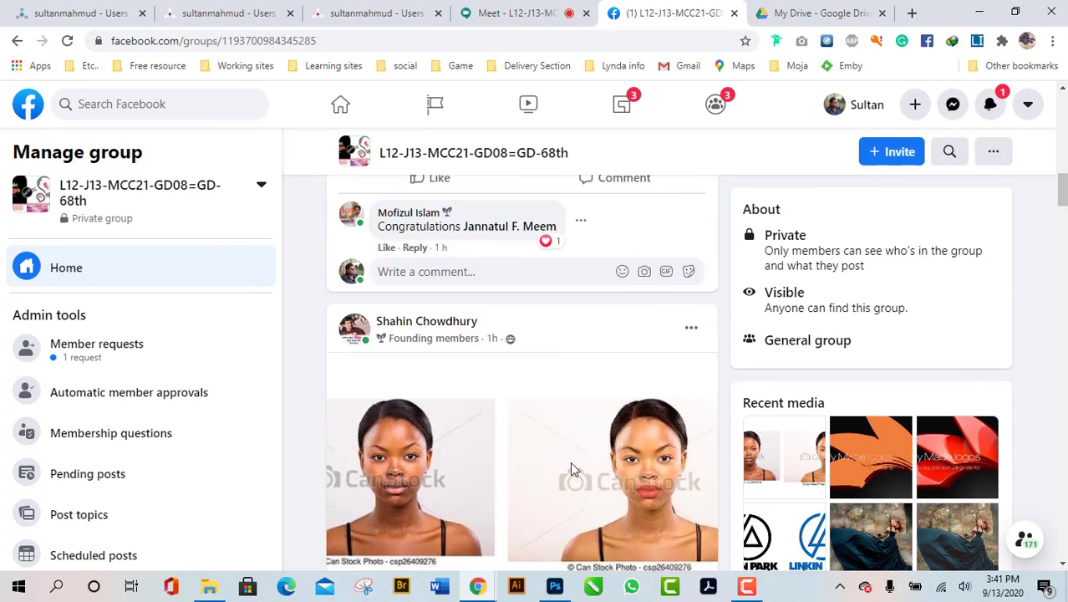
{"action": "scroll", "coordinate": [590, 473], "scroll_direction": "up", "scroll_amount": 5}
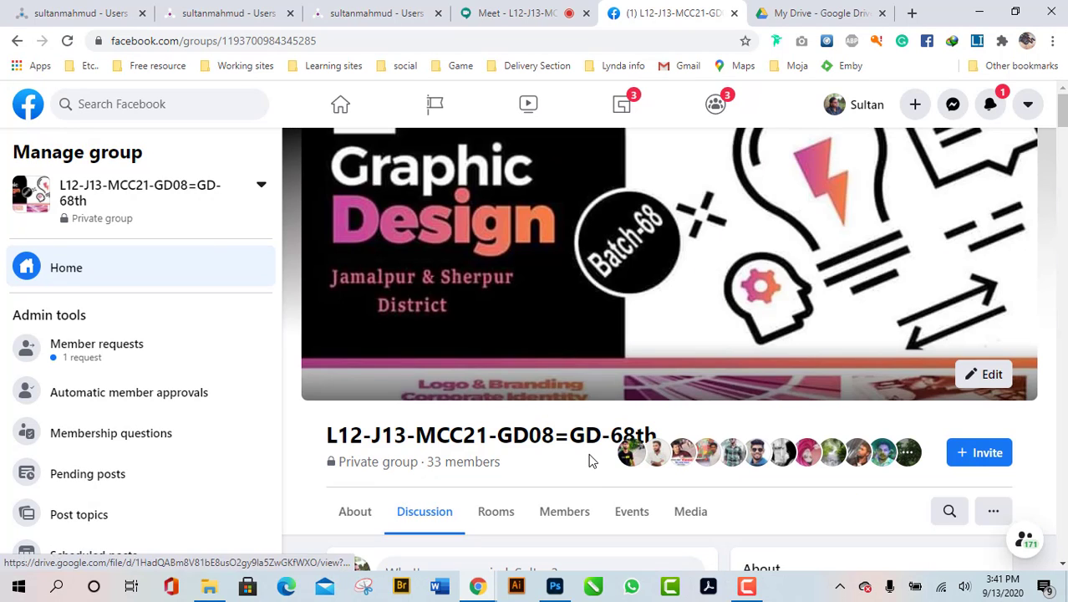
{"action": "left_click", "coordinate": [990, 109]}
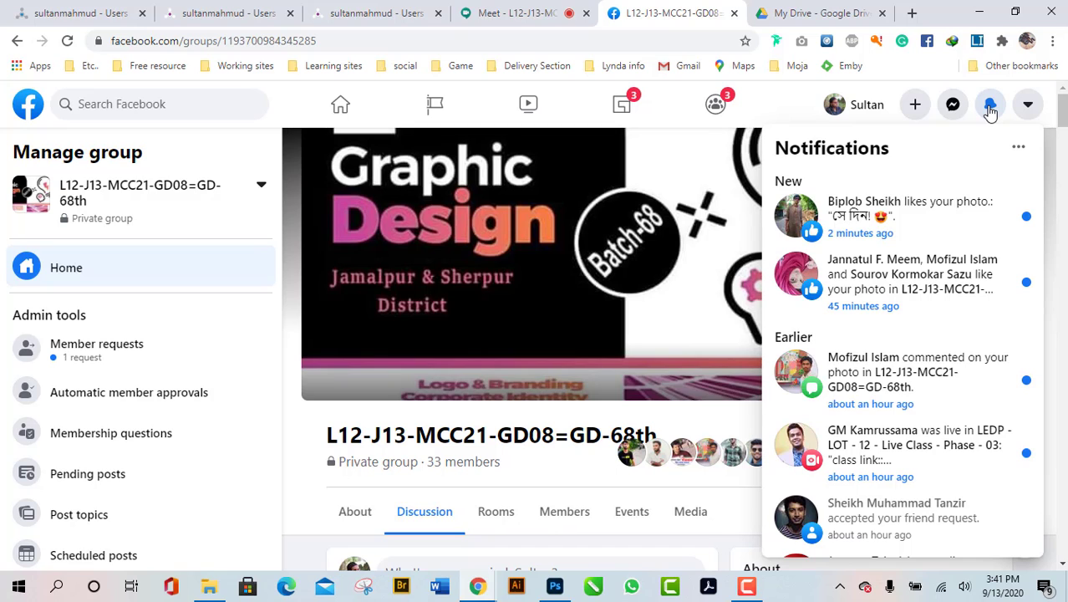
- Dismiss the Facebook notifications, and close the Google Drive page and the Facebook group page
{"action": "left_click", "coordinate": [989, 108]}
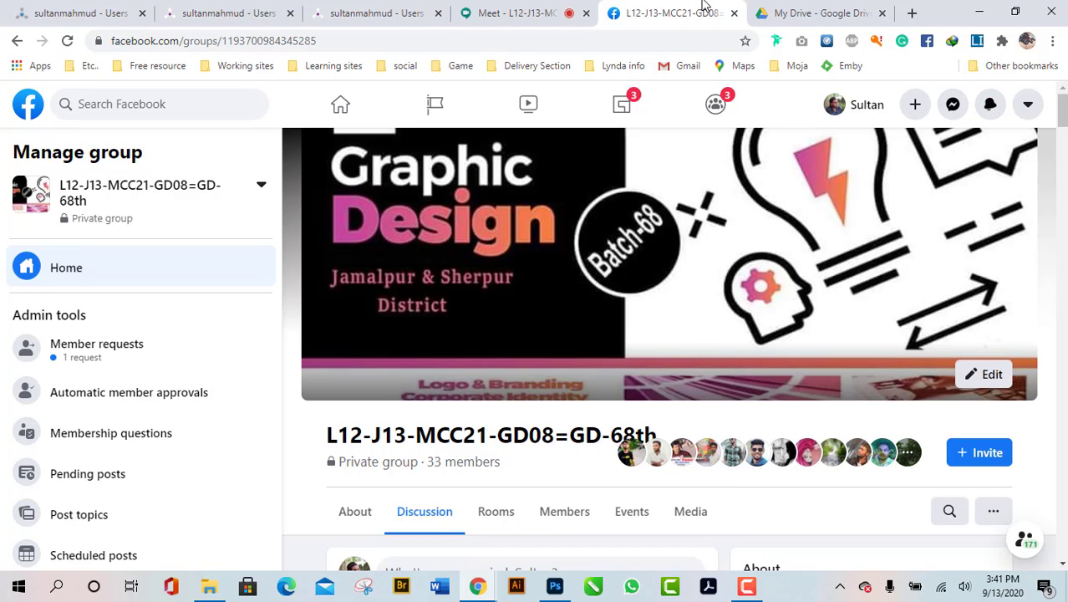
{"action": "left_click", "coordinate": [820, 10]}
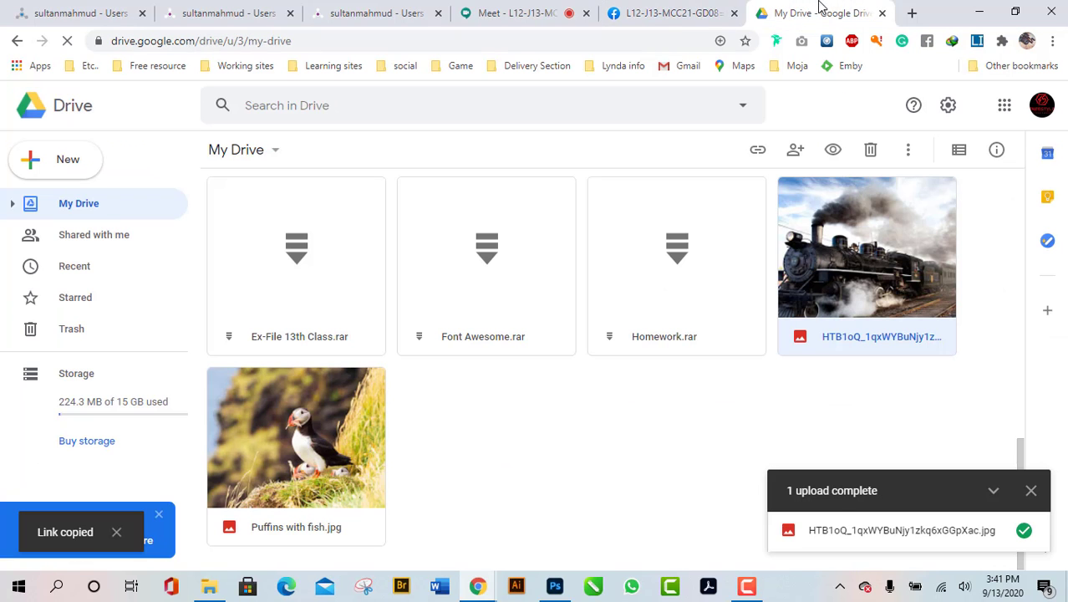
{"action": "left_click", "coordinate": [882, 14]}
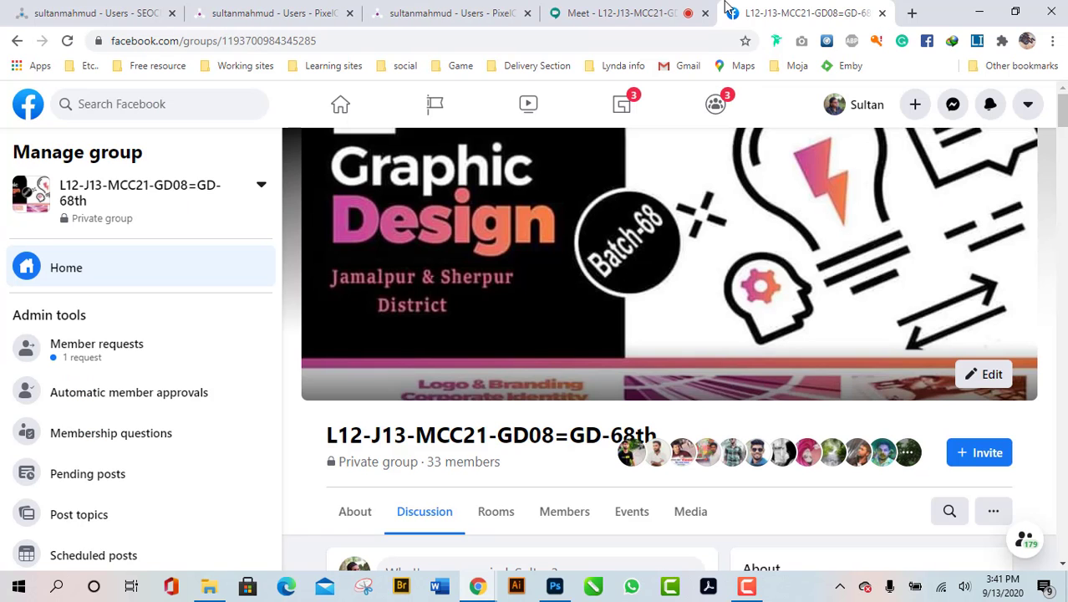
{"action": "left_click", "coordinate": [881, 14]}
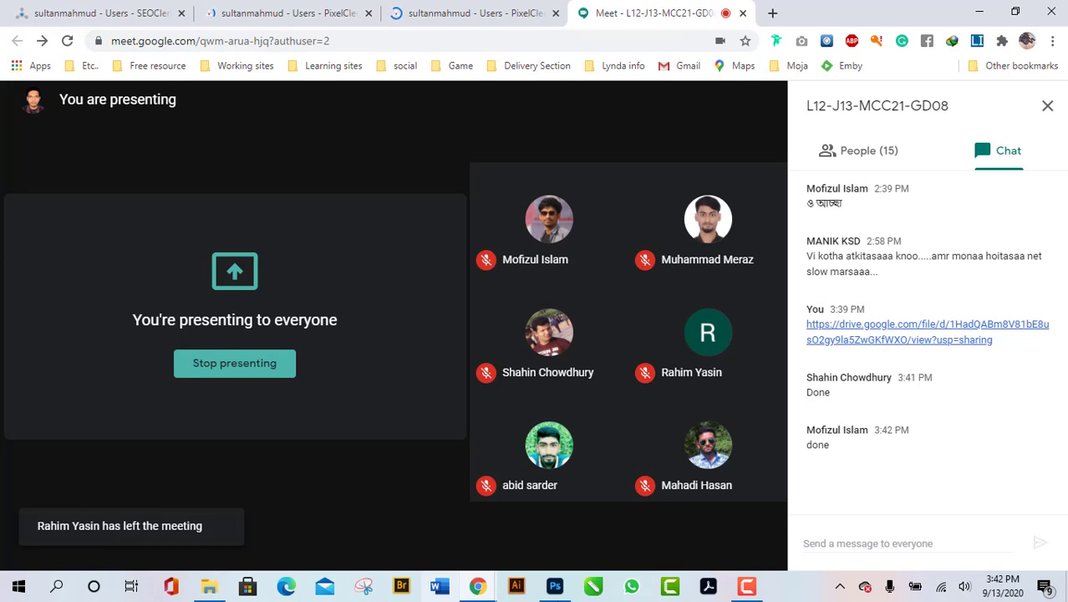
{"action": "left_click", "coordinate": [748, 587]}
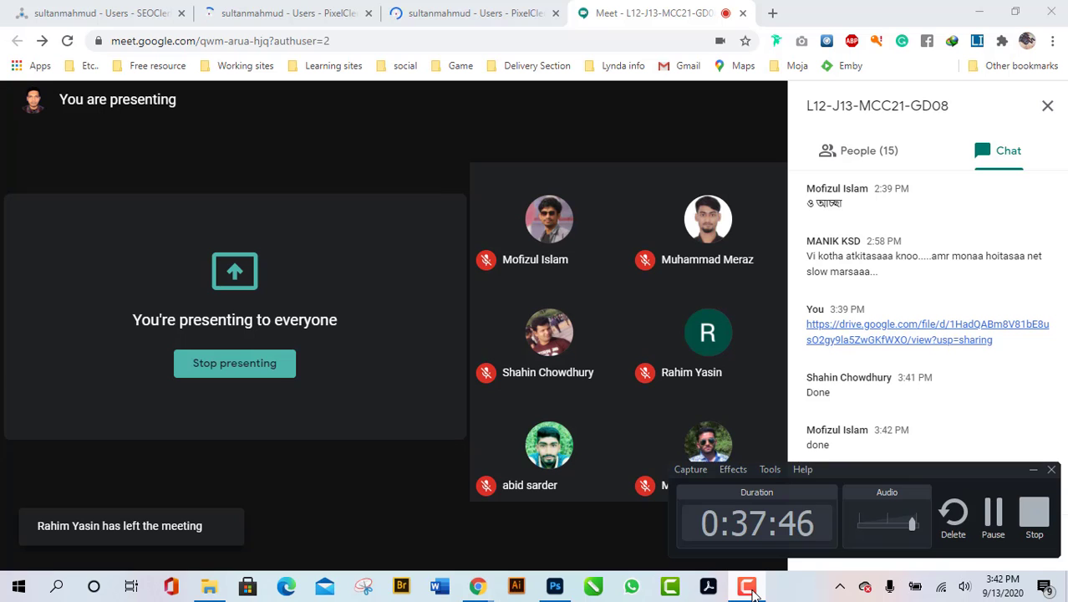
{"action": "left_click", "coordinate": [748, 588]}
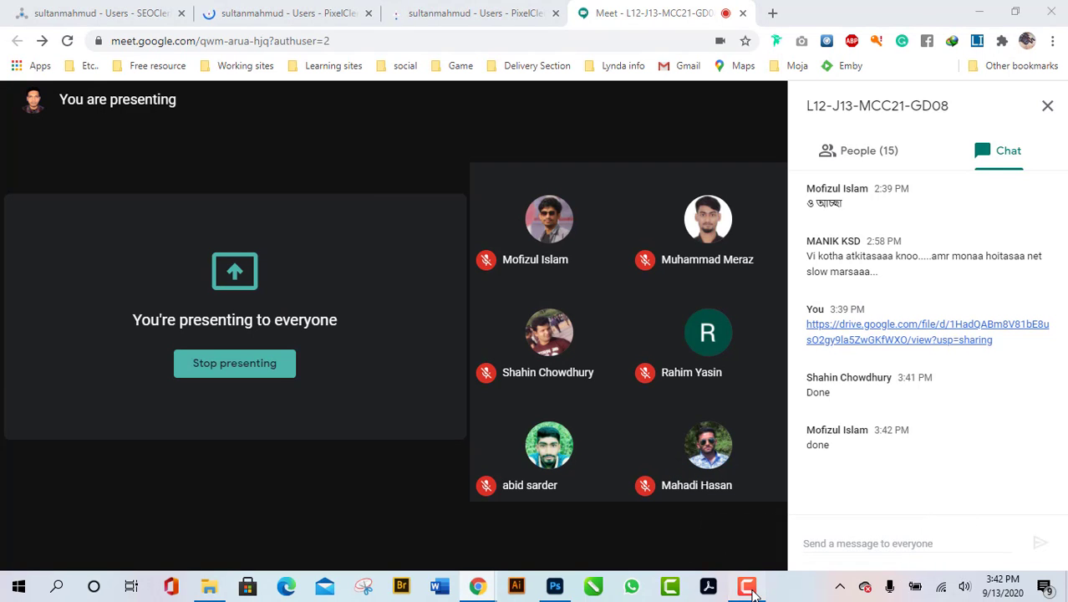
{"action": "left_click", "coordinate": [748, 588]}
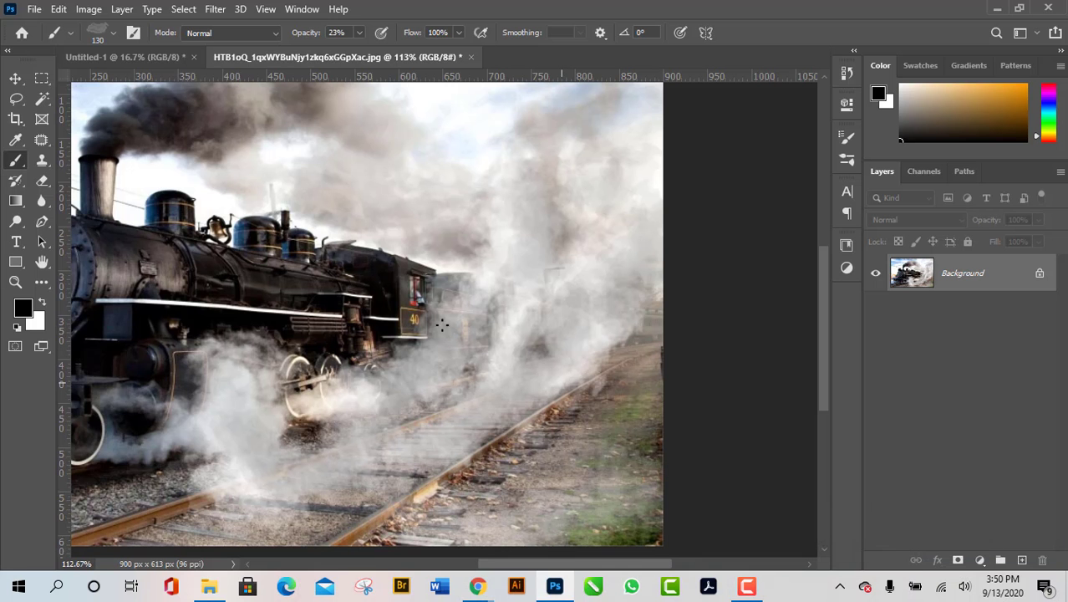
{"action": "left_click", "coordinate": [748, 588]}
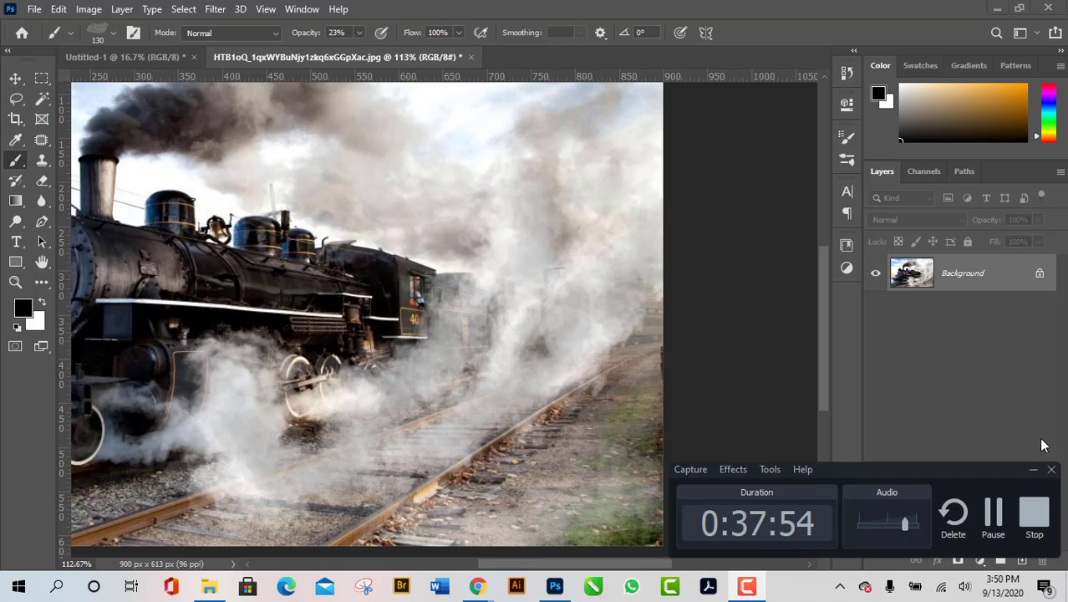
{"action": "left_click", "coordinate": [1033, 469]}
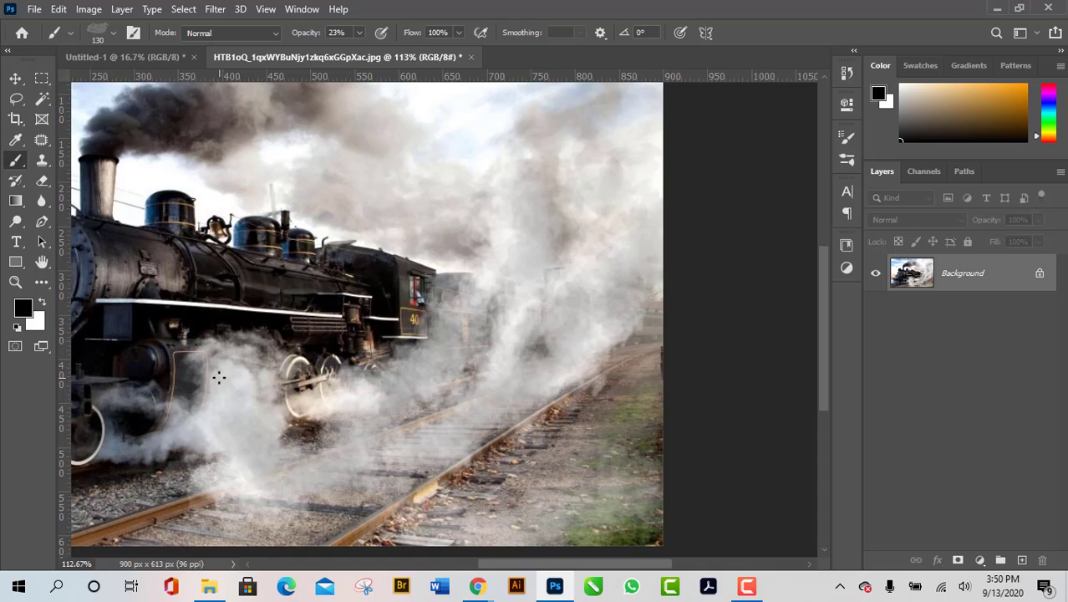
- Paint black smoke strokes at 23% opacity over the train's steam, the tracks and the sky, and undo the last stroke
{"action": "mouse_move", "coordinate": [219, 381]}
{"action": "left_mouse_down"}
{"action": "mouse_move", "coordinate": [250, 434]}
{"action": "mouse_move", "coordinate": [288, 451]}
{"action": "mouse_move", "coordinate": [347, 442]}
{"action": "left_mouse_up"}
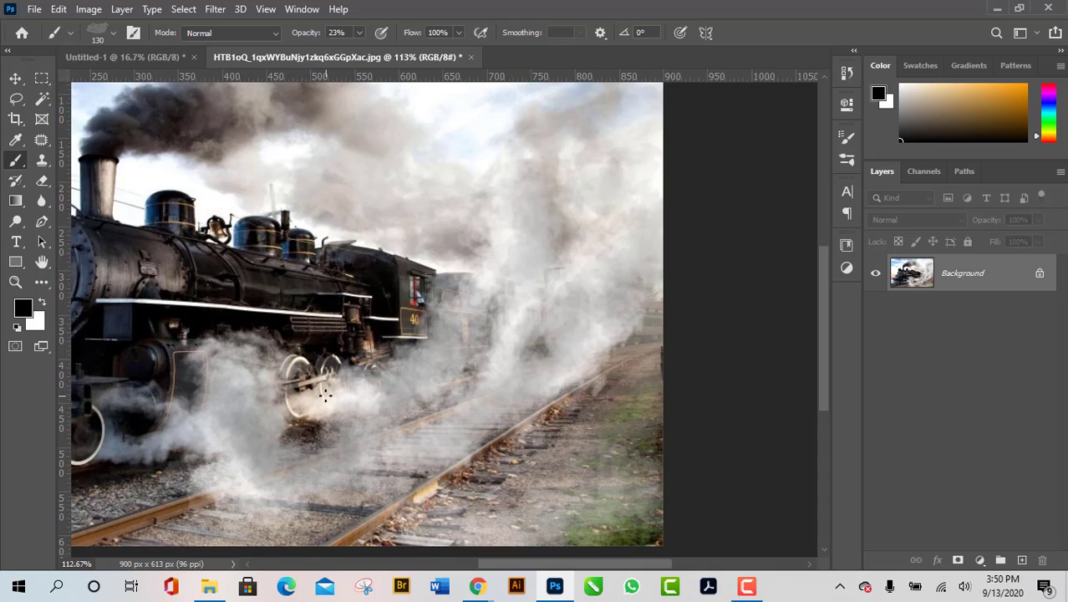
{"action": "mouse_move", "coordinate": [326, 397]}
{"action": "left_mouse_down"}
{"action": "mouse_move", "coordinate": [443, 338]}
{"action": "mouse_move", "coordinate": [490, 363]}
{"action": "mouse_move", "coordinate": [511, 345]}
{"action": "mouse_move", "coordinate": [543, 199]}
{"action": "left_mouse_up"}
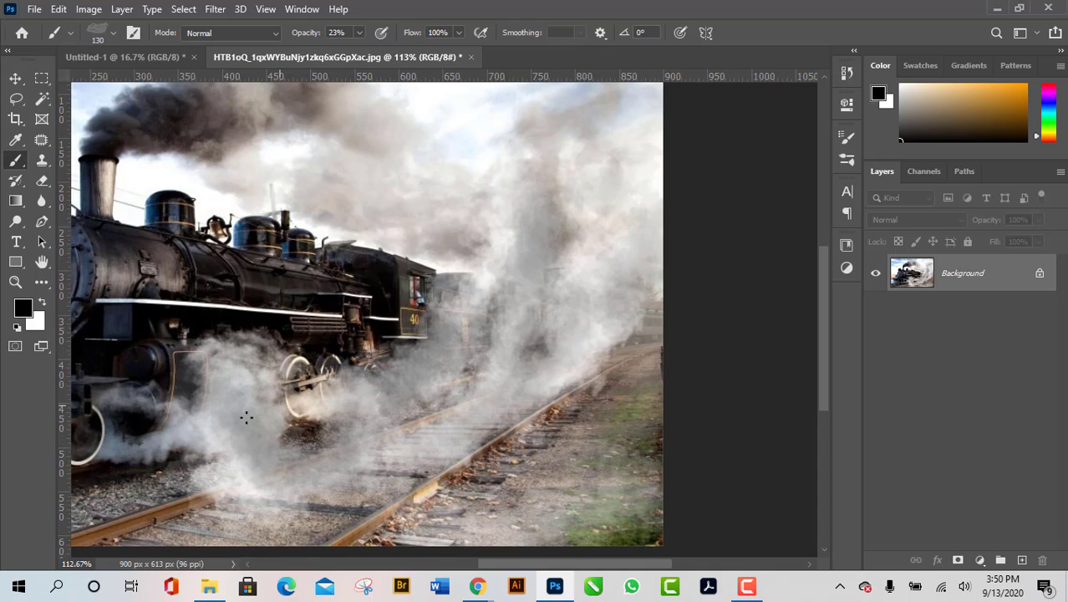
{"action": "mouse_move", "coordinate": [216, 468]}
{"action": "left_mouse_down"}
{"action": "mouse_move", "coordinate": [267, 482]}
{"action": "mouse_move", "coordinate": [388, 461]}
{"action": "mouse_move", "coordinate": [504, 383]}
{"action": "left_mouse_up"}
{"action": "left_click_drag", "start_coordinate": [566, 352], "coordinate": [644, 274]}
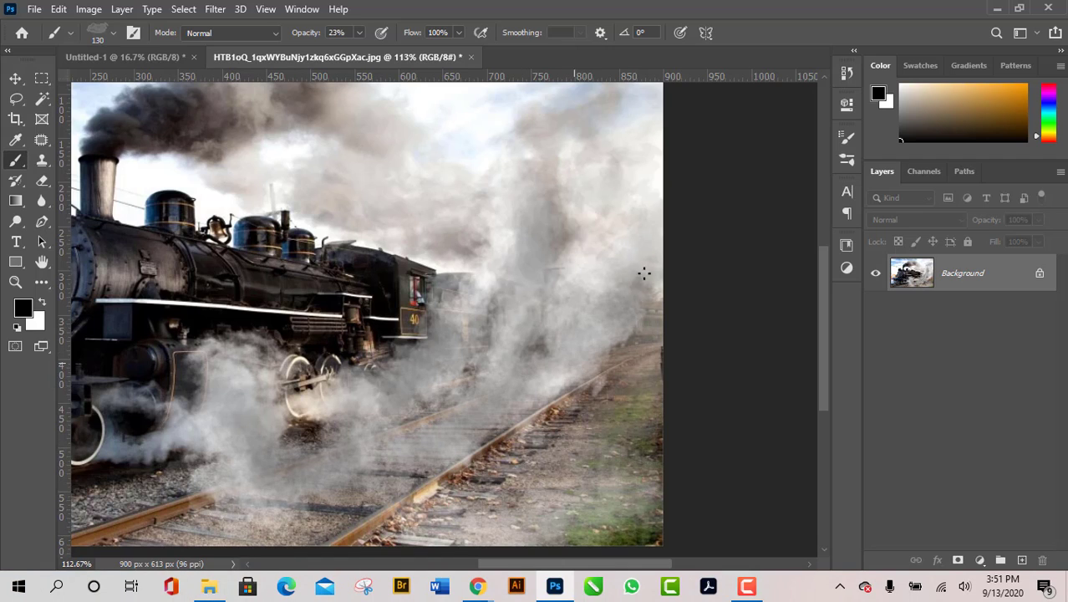
{"action": "mouse_move", "coordinate": [460, 226]}
{"action": "left_mouse_down"}
{"action": "mouse_move", "coordinate": [571, 152]}
{"action": "mouse_move", "coordinate": [624, 178]}
{"action": "mouse_move", "coordinate": [608, 212]}
{"action": "mouse_move", "coordinate": [644, 128]}
{"action": "mouse_move", "coordinate": [616, 168]}
{"action": "mouse_move", "coordinate": [557, 171]}
{"action": "mouse_move", "coordinate": [552, 122]}
{"action": "mouse_move", "coordinate": [404, 192]}
{"action": "mouse_move", "coordinate": [472, 134]}
{"action": "left_mouse_up"}
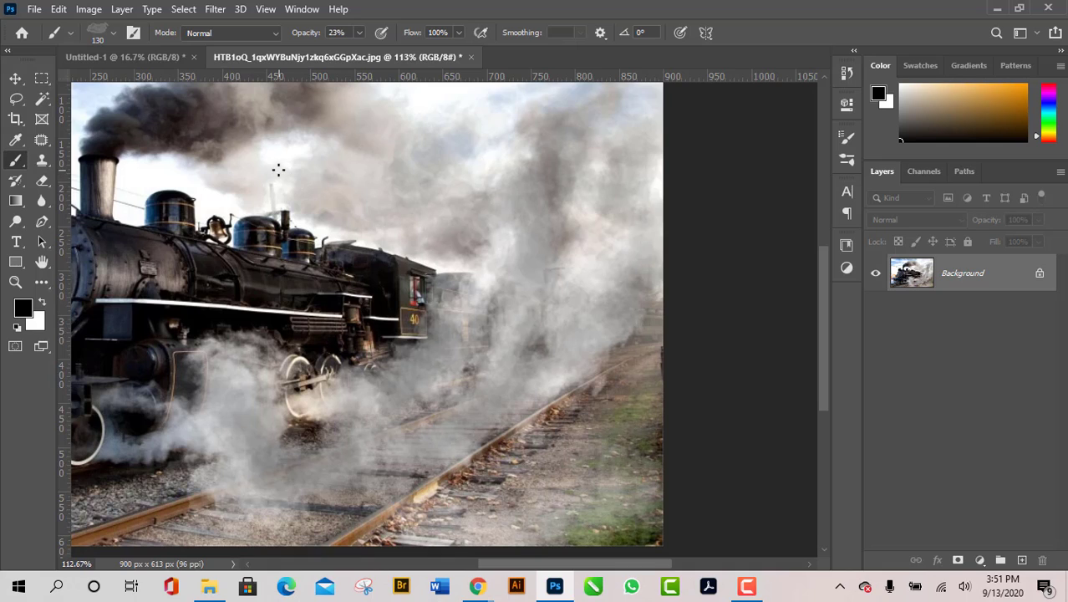
{"action": "mouse_move", "coordinate": [277, 171]}
{"action": "left_mouse_down"}
{"action": "mouse_move", "coordinate": [455, 196]}
{"action": "mouse_move", "coordinate": [513, 242]}
{"action": "mouse_move", "coordinate": [381, 126]}
{"action": "mouse_move", "coordinate": [546, 143]}
{"action": "mouse_move", "coordinate": [376, 400]}
{"action": "mouse_move", "coordinate": [225, 347]}
{"action": "mouse_move", "coordinate": [239, 455]}
{"action": "mouse_move", "coordinate": [585, 497]}
{"action": "mouse_move", "coordinate": [640, 326]}
{"action": "left_mouse_up"}
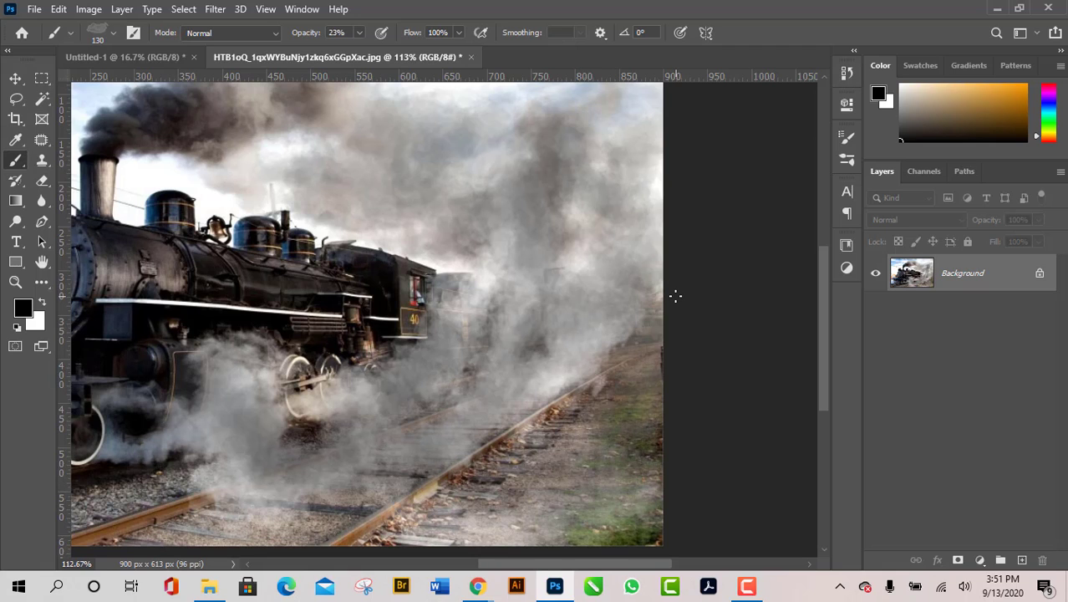
{"action": "key", "text": "ctrl+z"}
- Set the foreground color to a bright, saturated blue with a hue of 226°
{"action": "scroll", "coordinate": [482, 324], "scroll_direction": "down", "scroll_amount": 3}
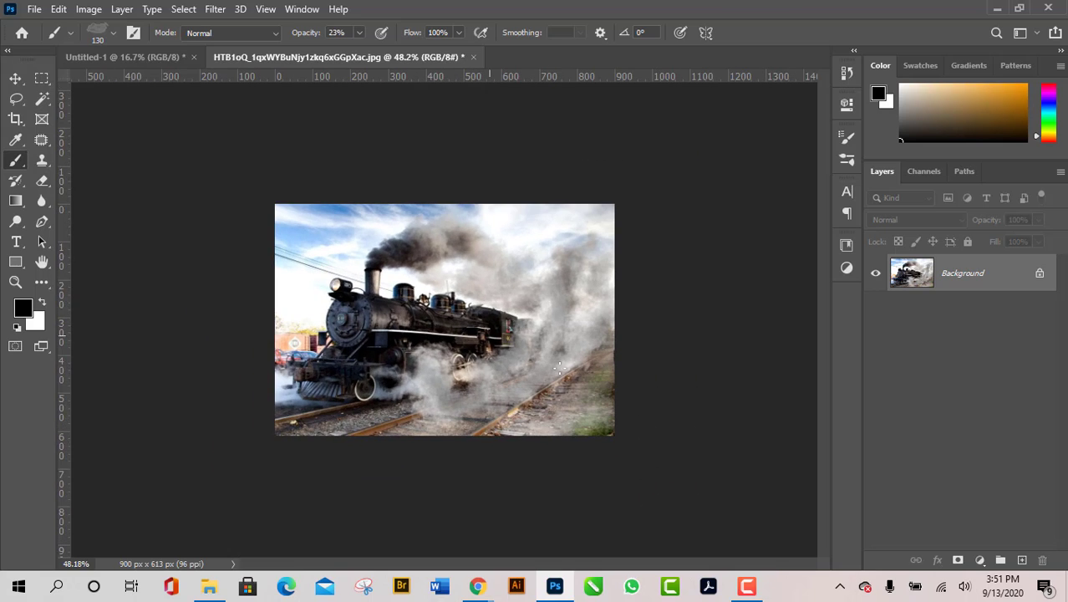
{"action": "scroll", "coordinate": [656, 423], "scroll_direction": "down", "scroll_amount": 2}
{"action": "scroll", "coordinate": [656, 424], "scroll_direction": "up", "scroll_amount": 2}
{"action": "left_click", "coordinate": [25, 311]}
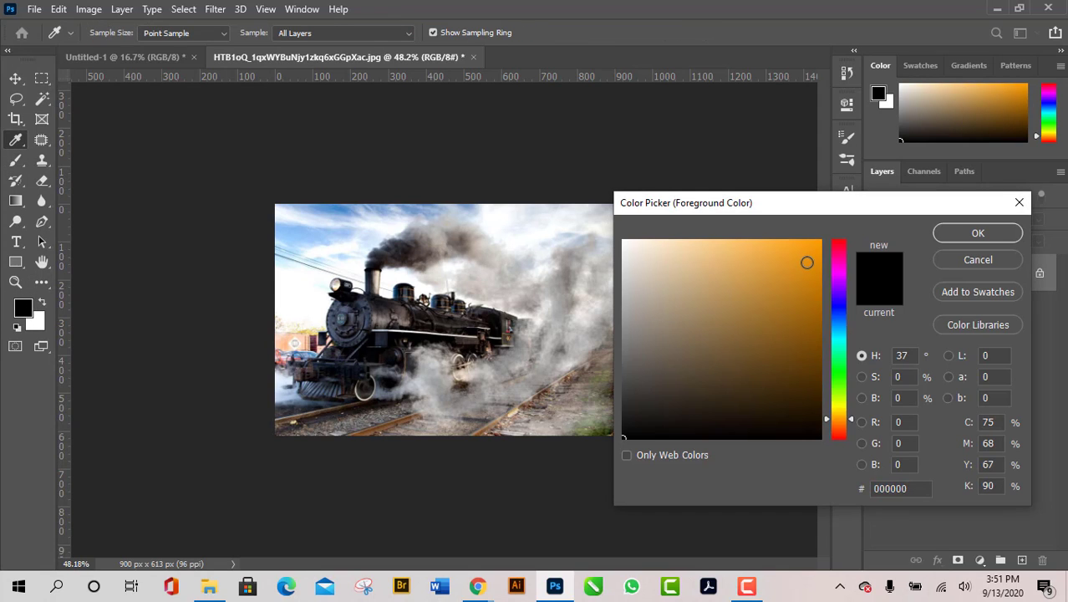
{"action": "left_click_drag", "start_coordinate": [839, 288], "coordinate": [838, 314]}
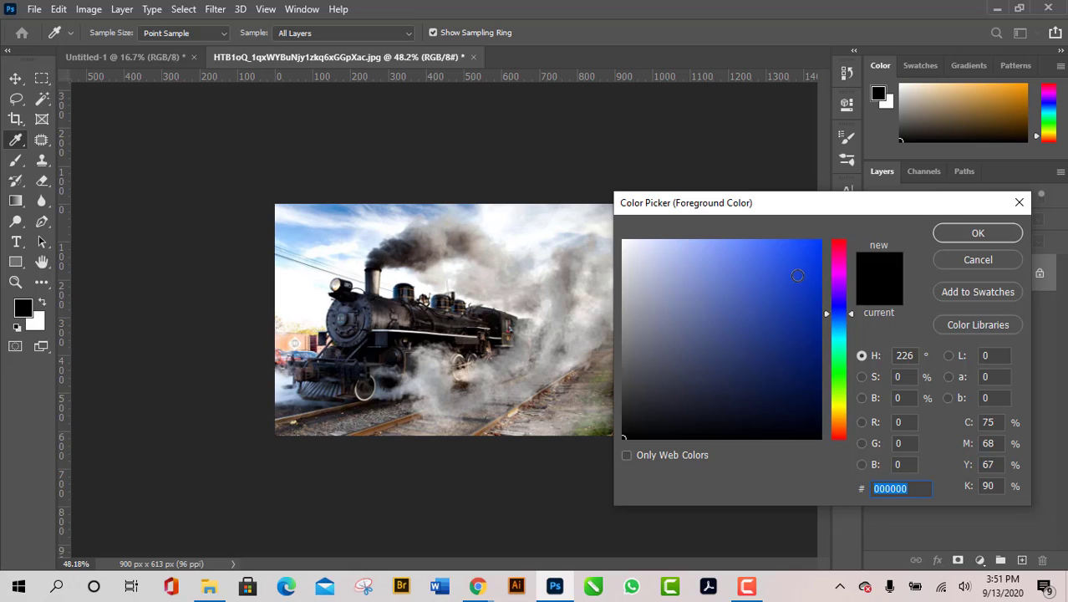
{"action": "left_click", "coordinate": [797, 275]}
{"action": "left_click", "coordinate": [984, 236]}
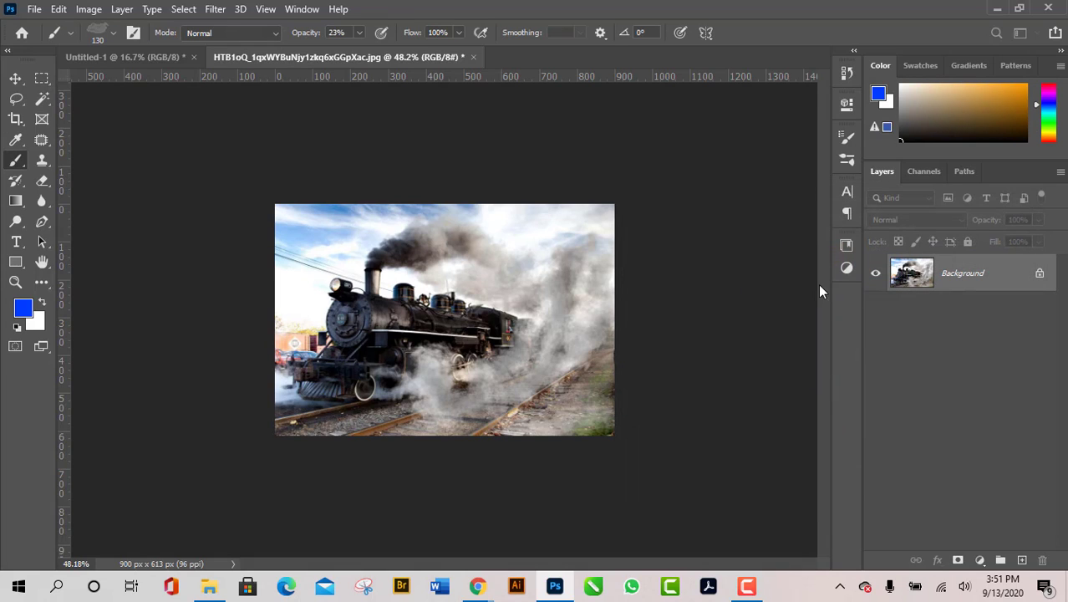
- Try a blue smoke stroke from the tracks up to the sky behind the train, and undo it
{"action": "mouse_move", "coordinate": [489, 406]}
{"action": "left_mouse_down"}
{"action": "mouse_move", "coordinate": [568, 343]}
{"action": "mouse_move", "coordinate": [603, 291]}
{"action": "mouse_move", "coordinate": [539, 341]}
{"action": "mouse_move", "coordinate": [577, 258]}
{"action": "left_mouse_up"}
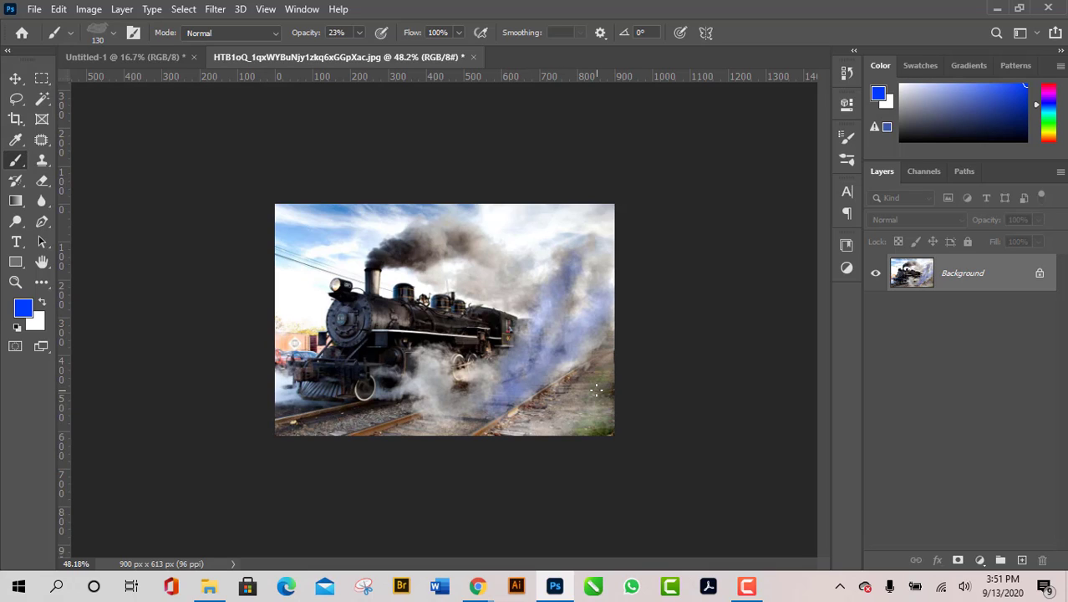
{"action": "key", "text": "ctrl+z"}
{"action": "key", "text": "ctrl+z"}
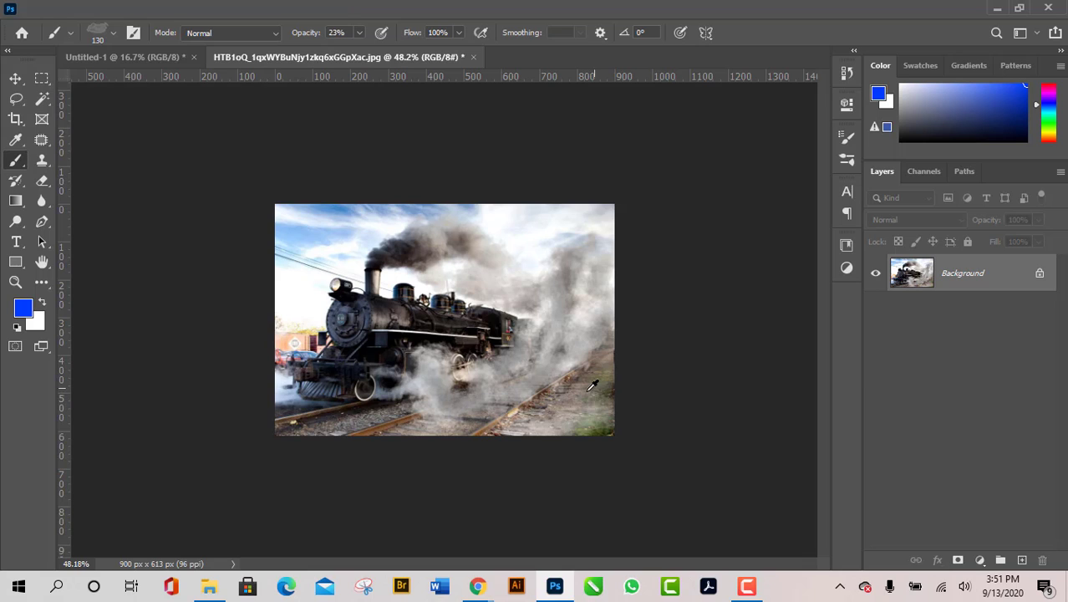
- Undo all the painted smoke strokes to restore the original steam train image
{"action": "scroll", "coordinate": [596, 390], "scroll_direction": "up", "scroll_amount": 3}
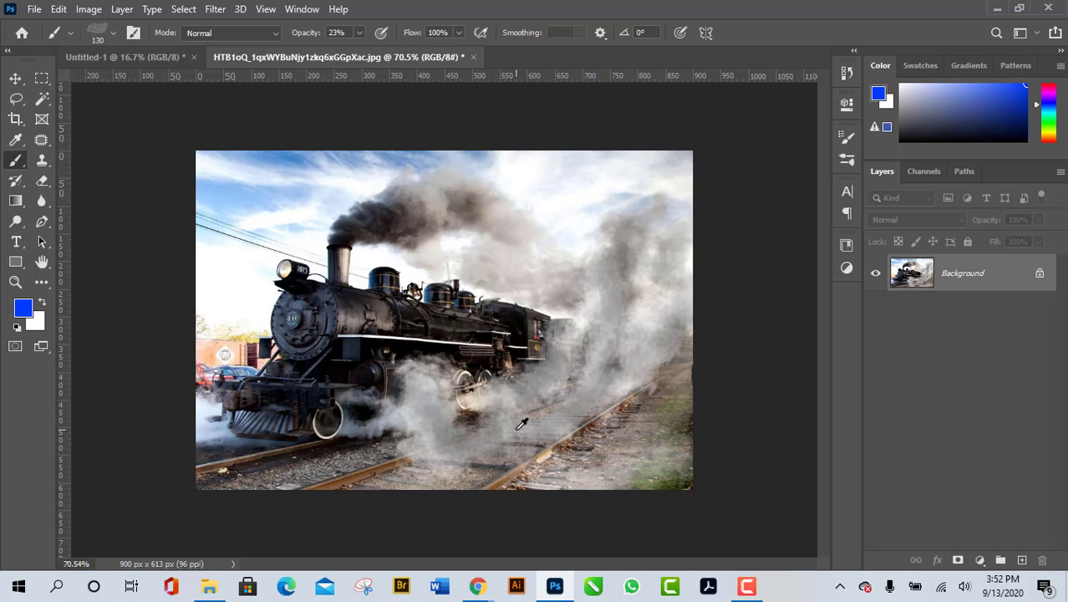
{"action": "mouse_move", "coordinate": [623, 213]}
{"action": "left_mouse_down"}
{"action": "mouse_move", "coordinate": [644, 276]}
{"action": "mouse_move", "coordinate": [669, 251]}
{"action": "mouse_move", "coordinate": [635, 384]}
{"action": "mouse_move", "coordinate": [521, 425]}
{"action": "mouse_move", "coordinate": [451, 409]}
{"action": "mouse_move", "coordinate": [661, 275]}
{"action": "mouse_move", "coordinate": [602, 376]}
{"action": "mouse_move", "coordinate": [521, 425]}
{"action": "left_mouse_up"}
{"action": "key", "text": "ctrl+z"}
{"action": "key", "text": "ctrl+z"}
{"action": "key", "text": "ctrl+z"}
{"action": "key", "text": "ctrl+z"}
{"action": "key", "text": "ctrl+z"}
{"action": "key", "text": "ctrl+z"}
{"action": "key", "text": "ctrl+z"}
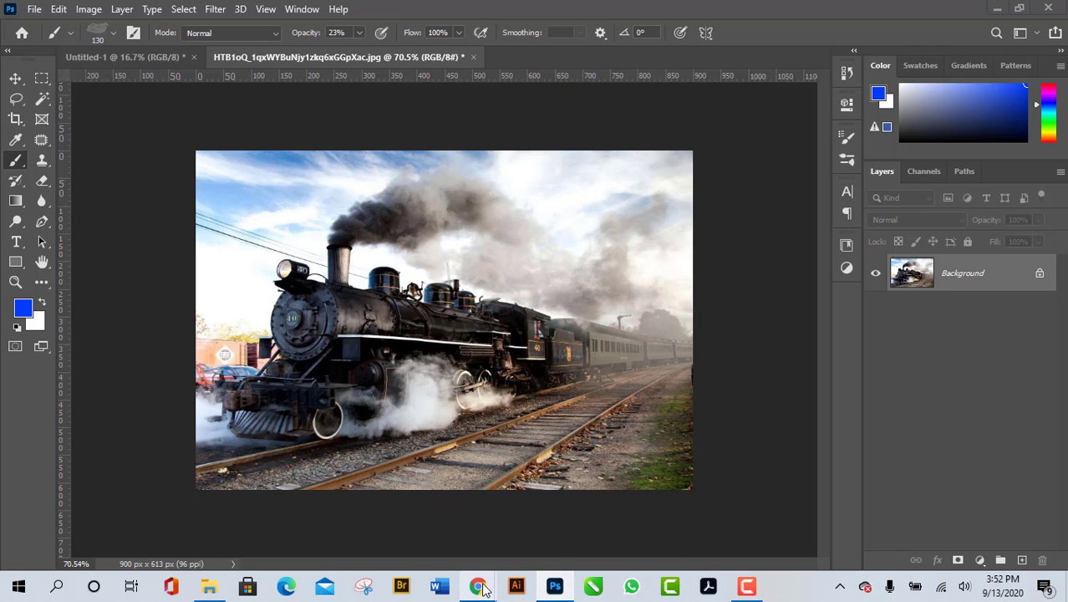
- Switch to the Google Meet window and look through the participants list and the chat replies
{"action": "mouse_move", "coordinate": [481, 590]}
{"action": "left_click", "coordinate": [415, 511]}
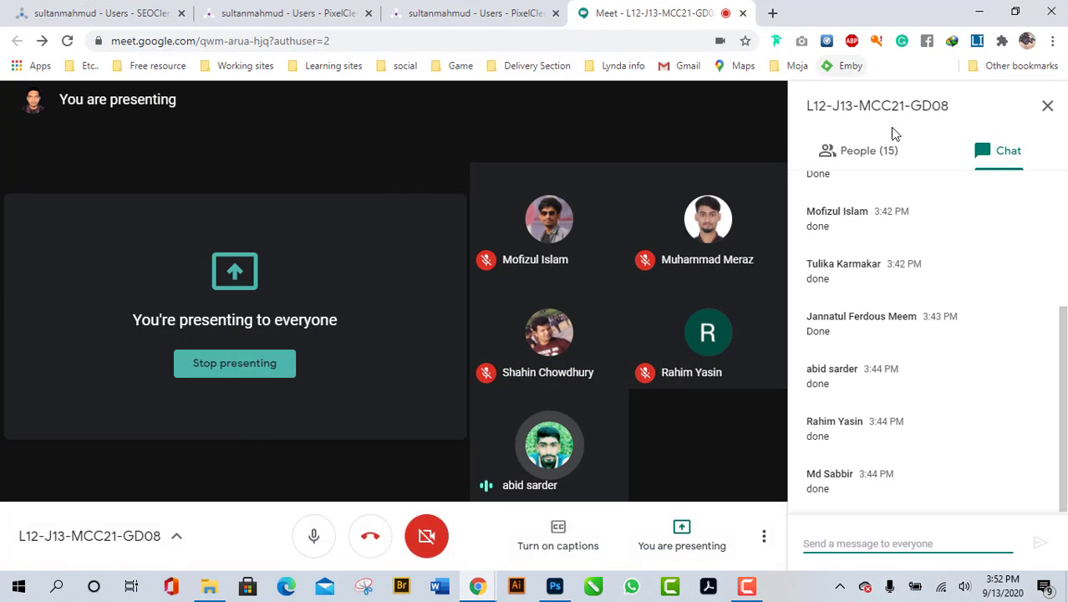
{"action": "left_click", "coordinate": [888, 157]}
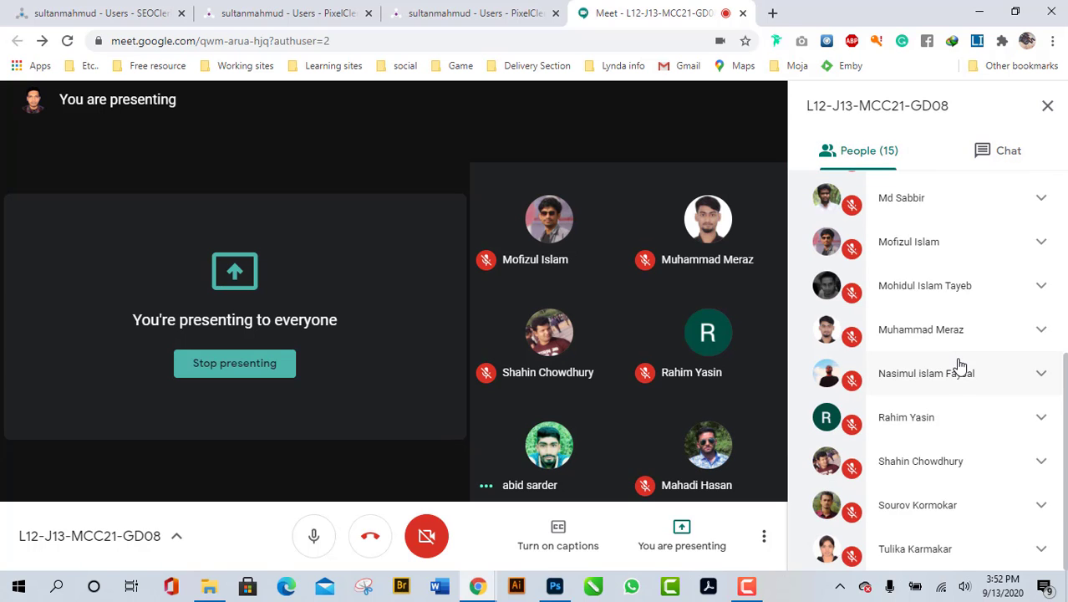
{"action": "scroll", "coordinate": [959, 365], "scroll_direction": "up", "scroll_amount": 4}
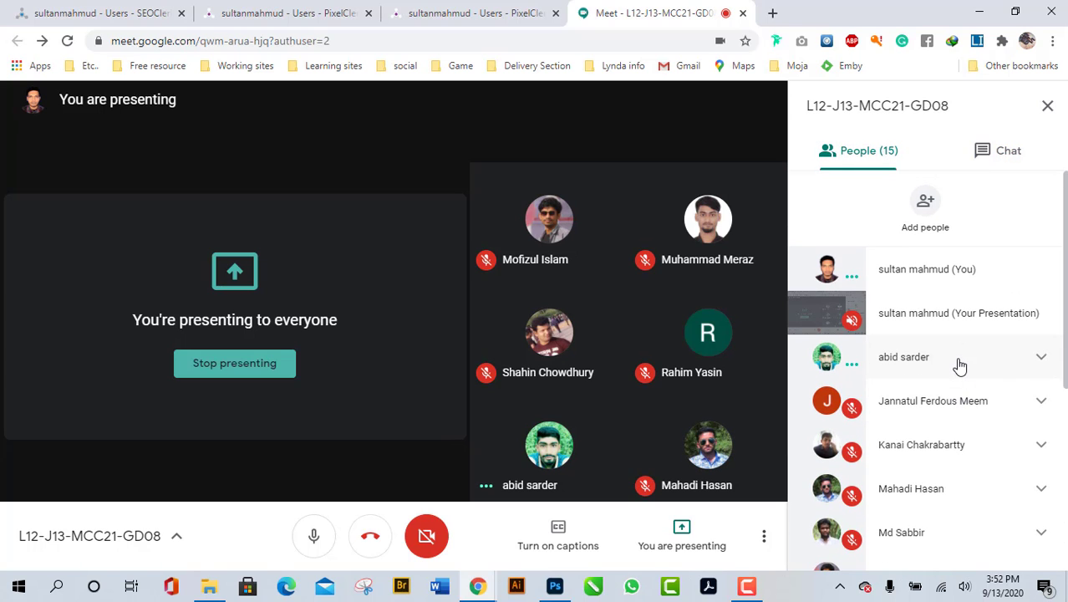
{"action": "scroll", "coordinate": [959, 366], "scroll_direction": "down", "scroll_amount": 4}
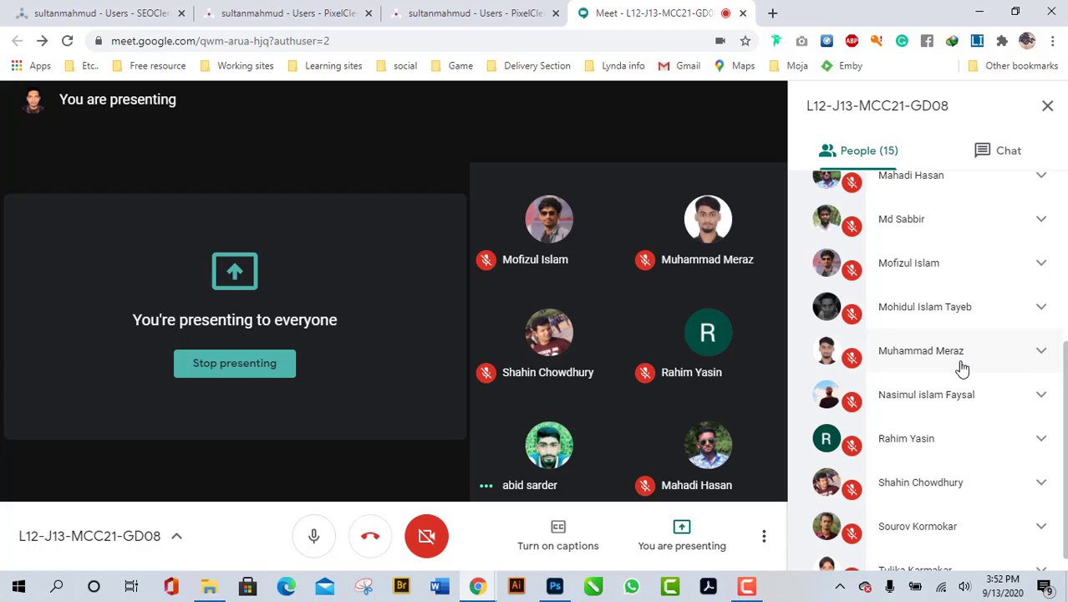
{"action": "scroll", "coordinate": [961, 366], "scroll_direction": "down", "scroll_amount": 1}
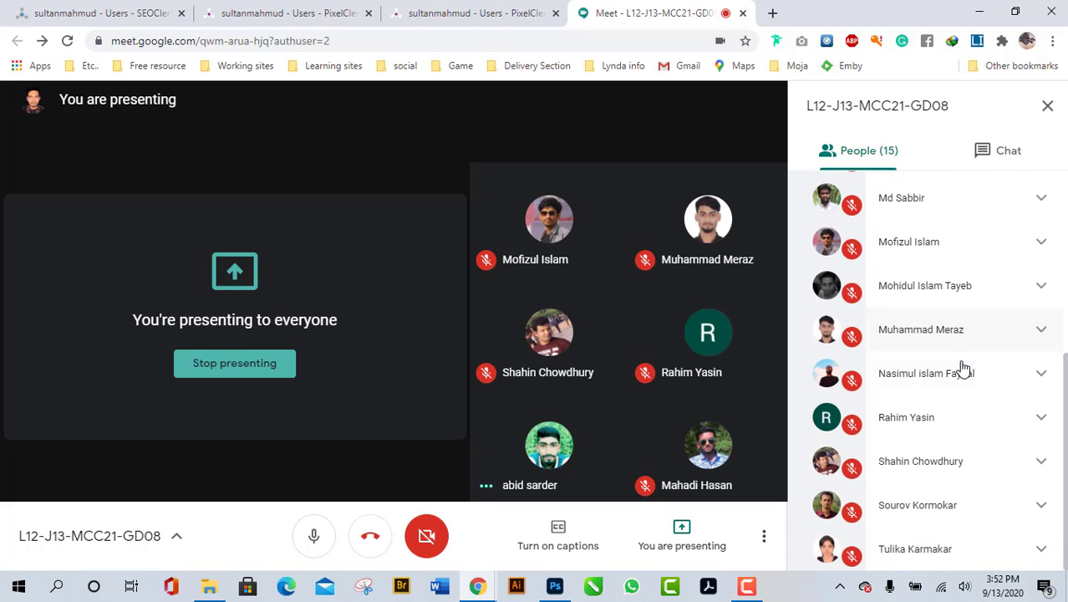
{"action": "left_click", "coordinate": [1006, 151]}
{"action": "left_click", "coordinate": [894, 160]}
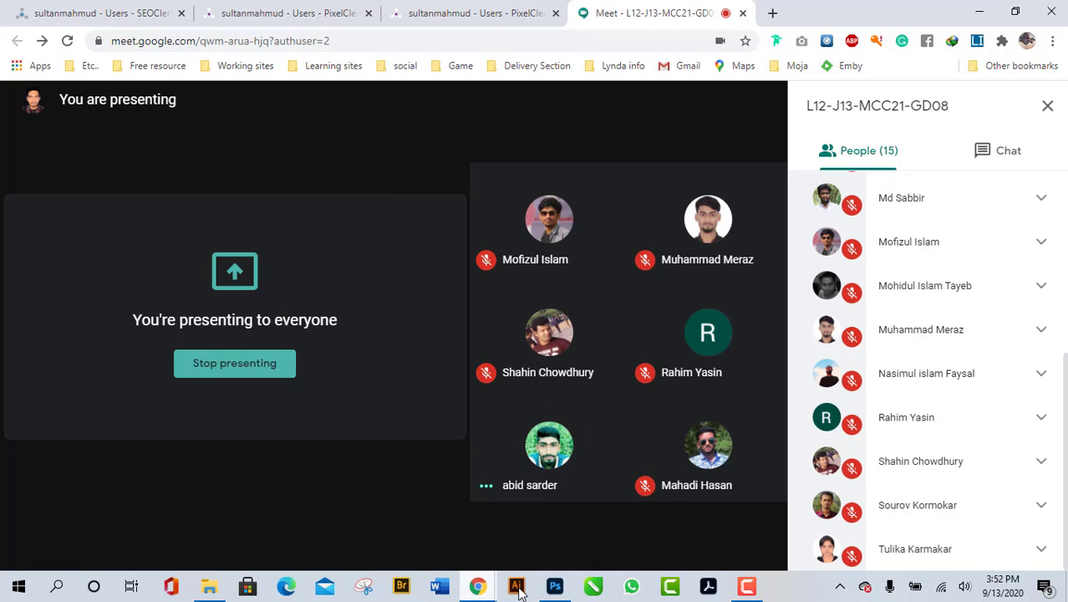
- Switch back to Photoshop, look over the available panels, and briefly show the Brushes panel with its brush folders
{"action": "mouse_move", "coordinate": [545, 590]}
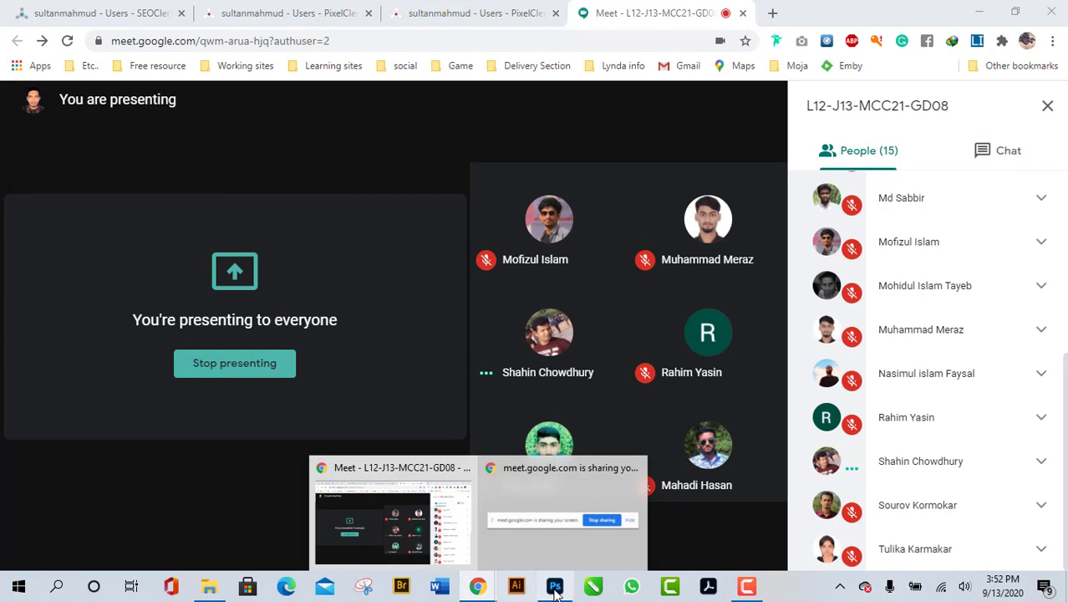
{"action": "left_click", "coordinate": [555, 587]}
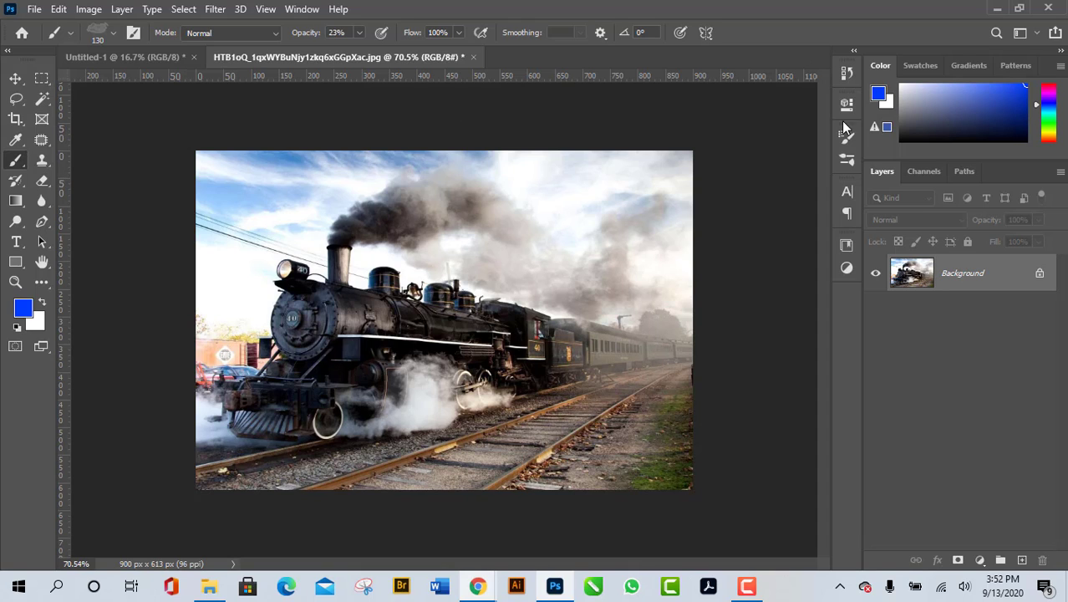
{"action": "left_click", "coordinate": [306, 12]}
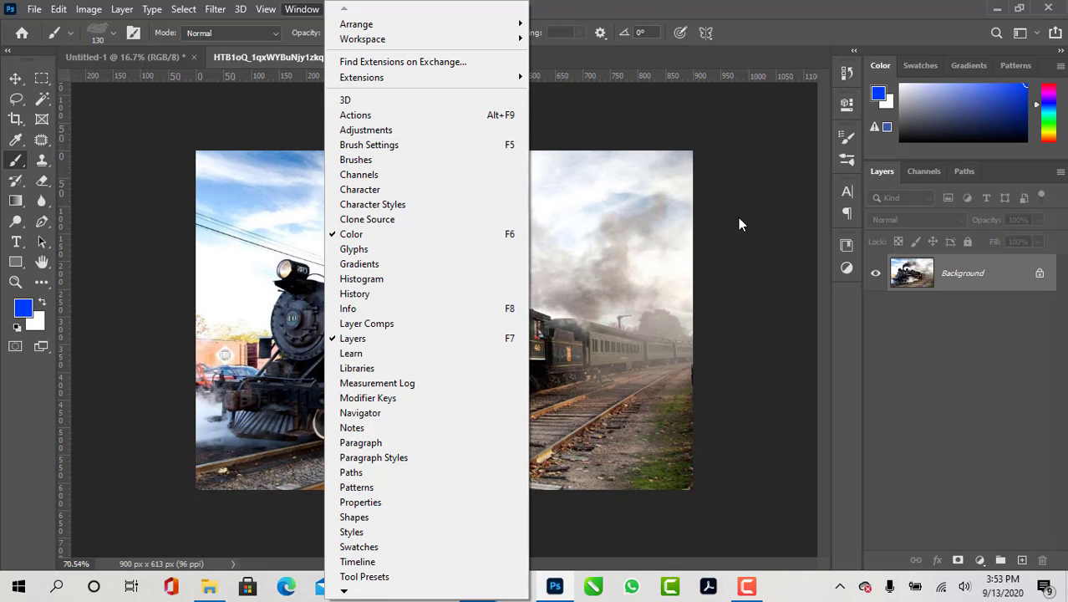
{"action": "left_click", "coordinate": [846, 164]}
{"action": "left_click", "coordinate": [849, 160]}
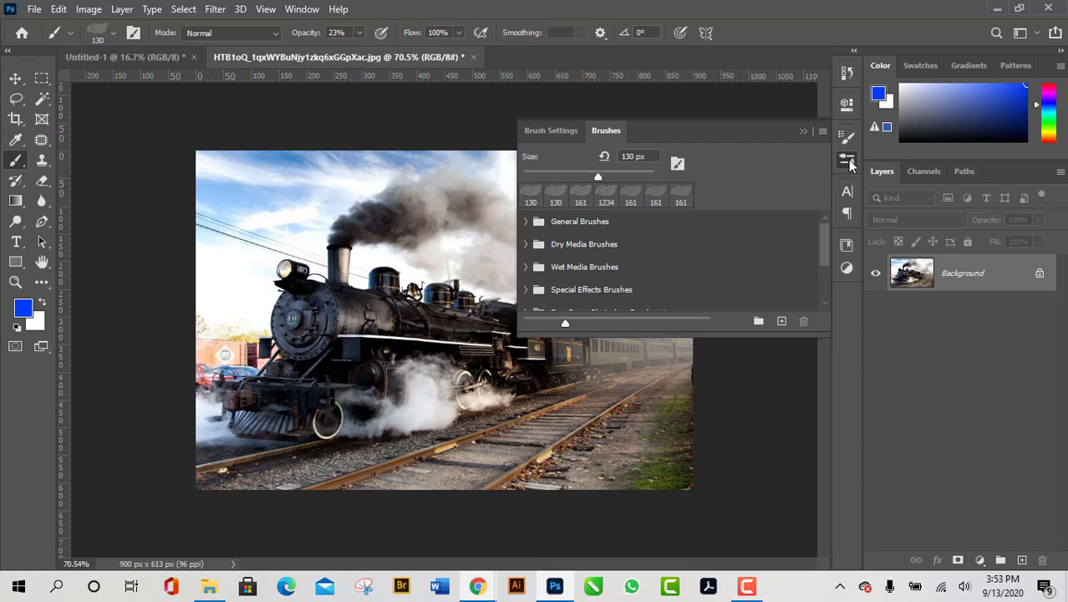
{"action": "left_click", "coordinate": [847, 161]}
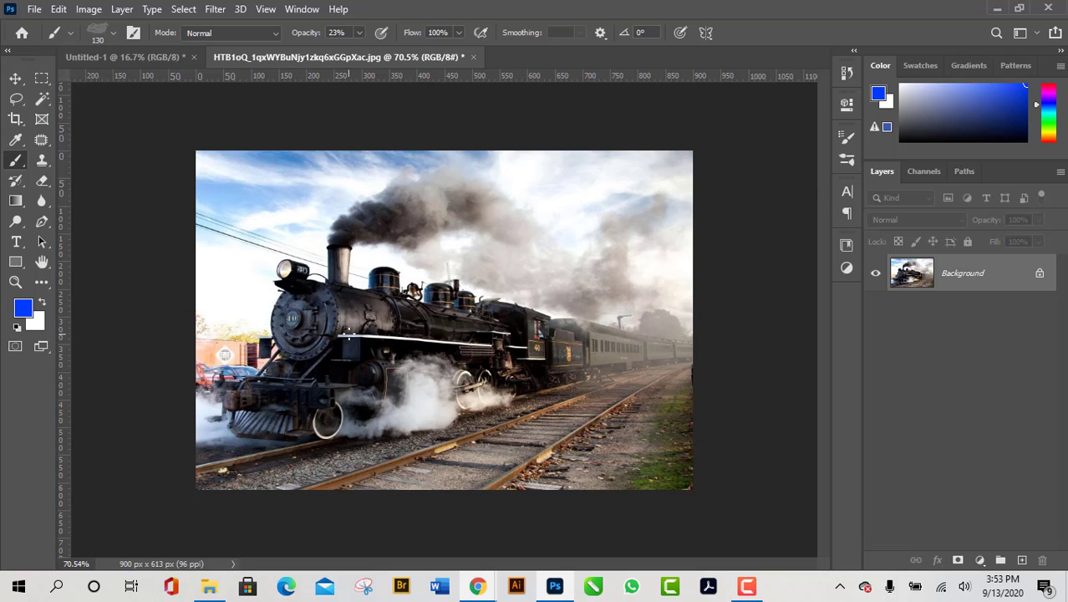
{"action": "left_click", "coordinate": [266, 9]}
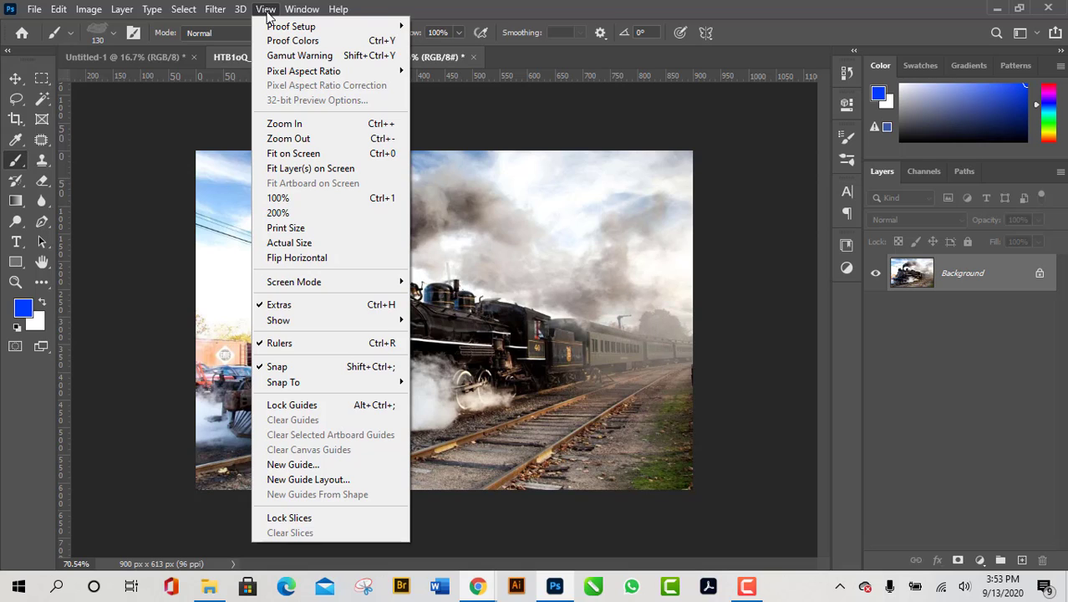
{"action": "left_click", "coordinate": [513, 154]}
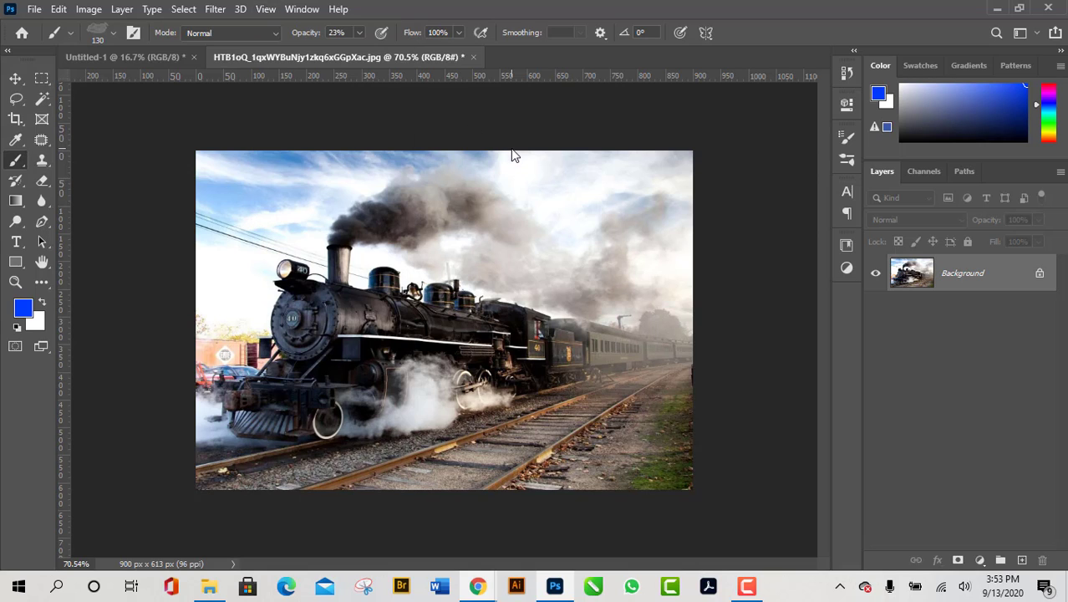
- Review the Smoke brush's presets, Brush Tip Shape settings and Shape Dynamics settings
{"action": "left_click", "coordinate": [847, 137]}
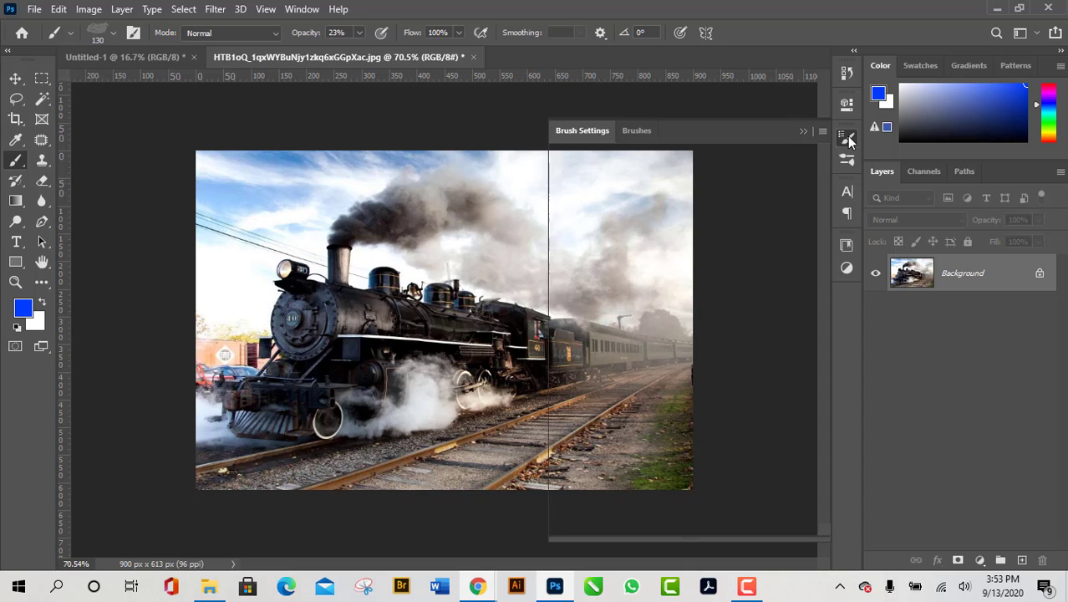
{"action": "left_click", "coordinate": [633, 132]}
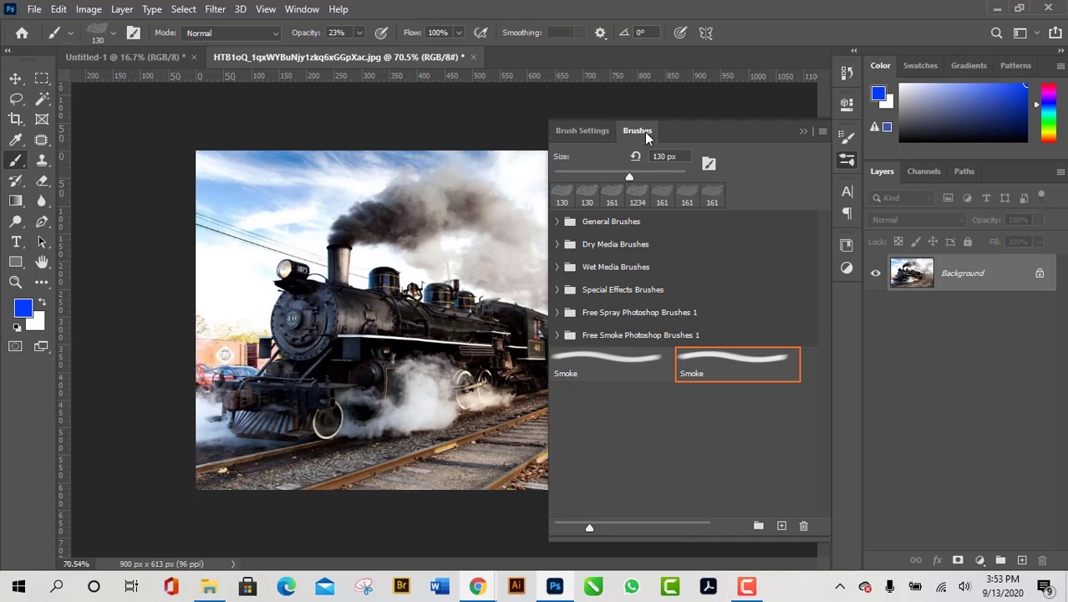
{"action": "left_click", "coordinate": [585, 131]}
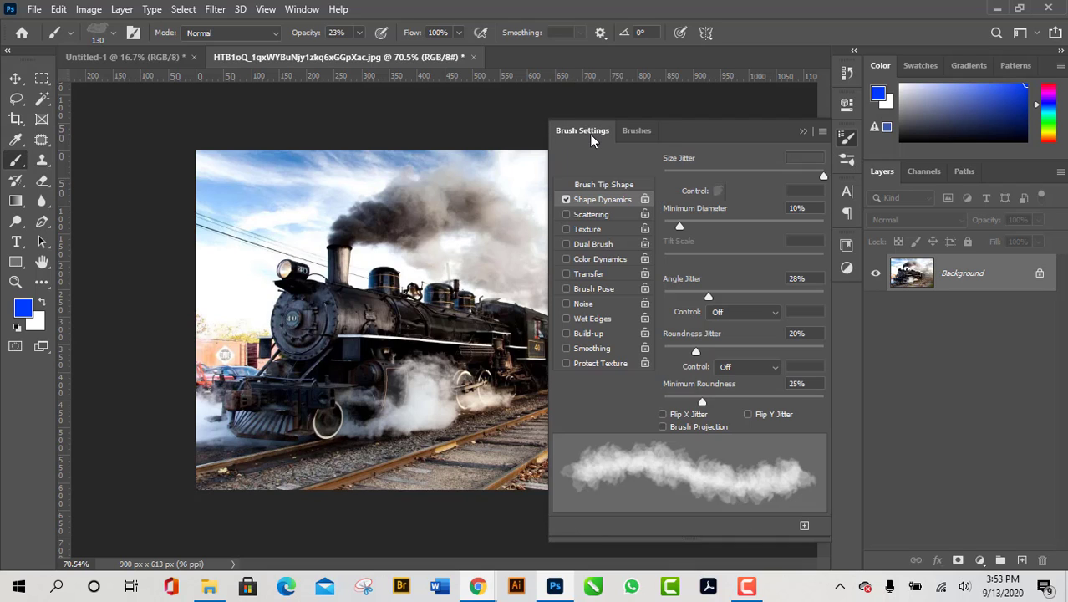
{"action": "left_click", "coordinate": [614, 185]}
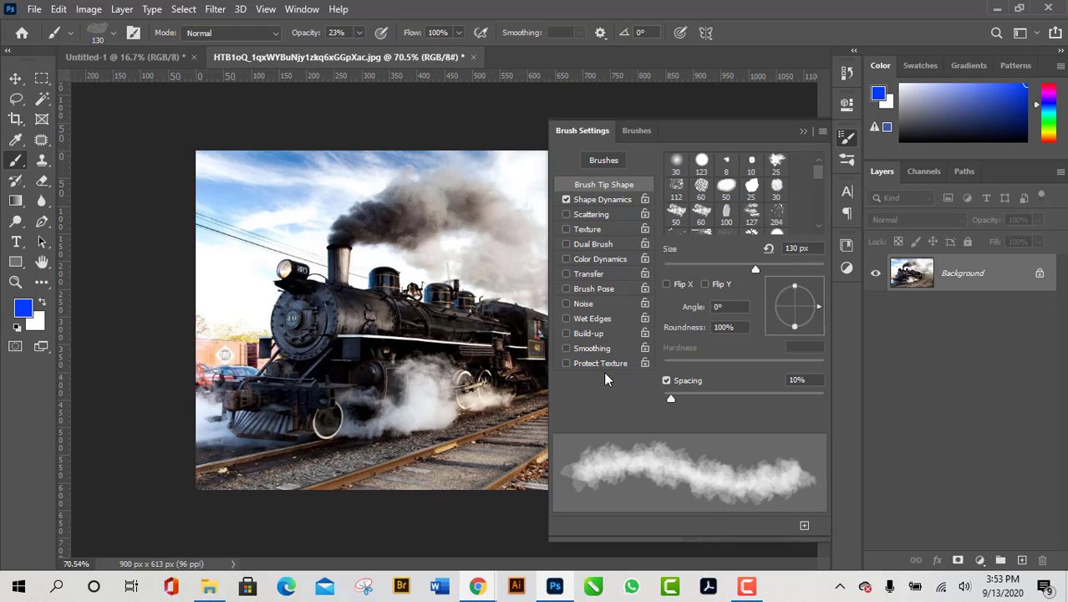
{"action": "left_click", "coordinate": [618, 200]}
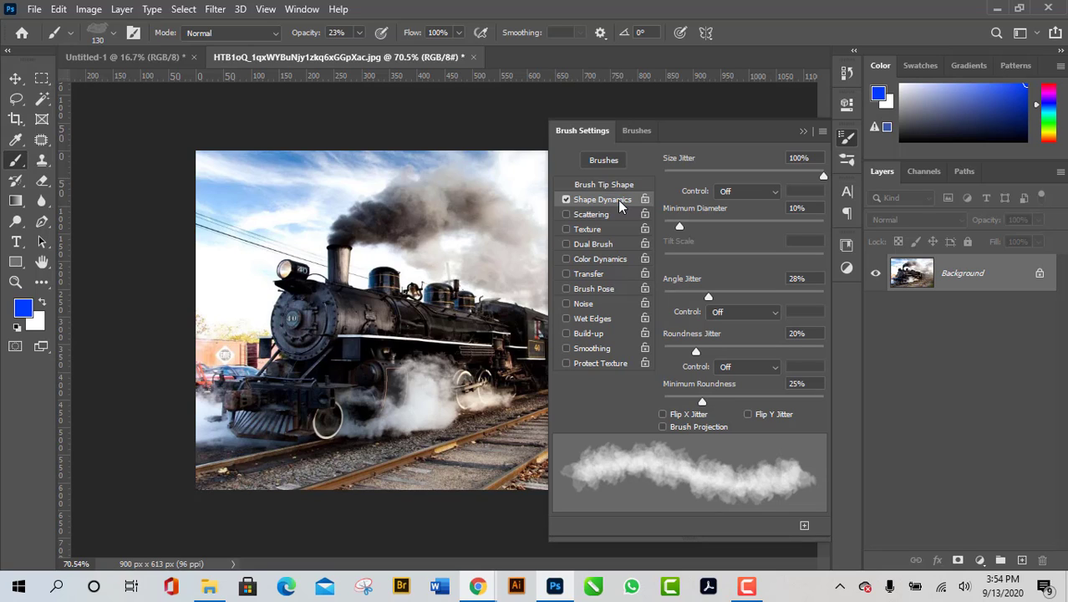
{"action": "left_click", "coordinate": [847, 141]}
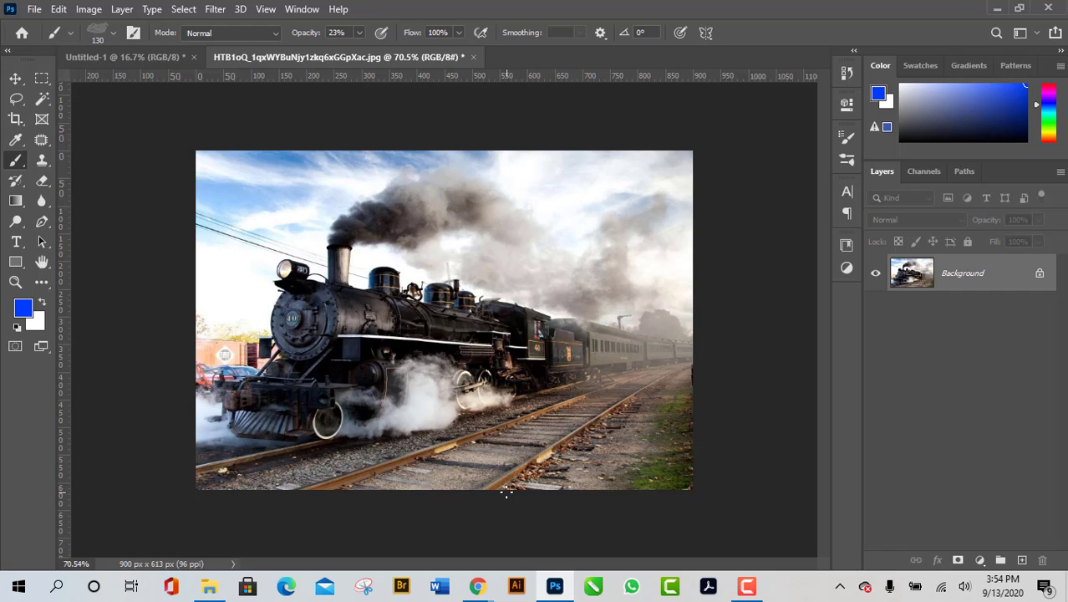
- Check the selected Smoke brush preset and set the brush opacity to 100%
{"action": "scroll", "coordinate": [499, 456], "scroll_direction": "up", "scroll_amount": 3}
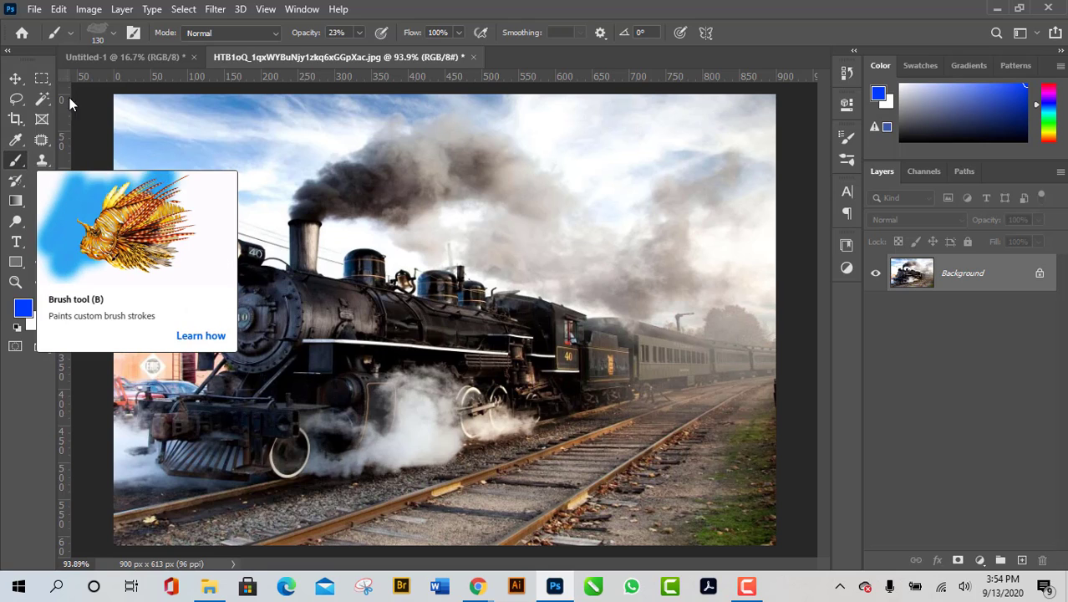
{"action": "left_click", "coordinate": [112, 34]}
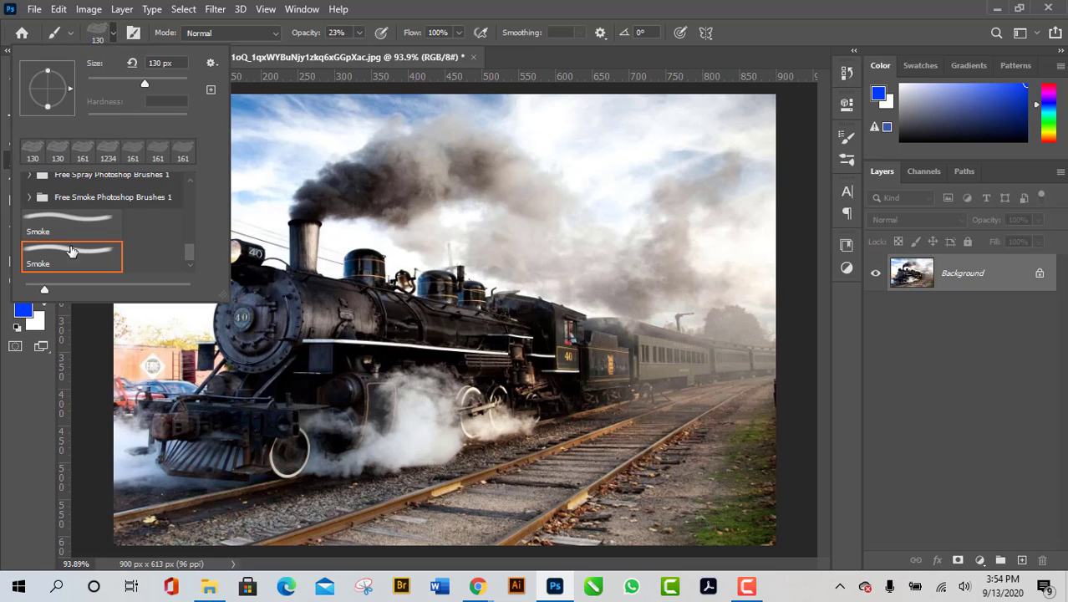
{"action": "left_click", "coordinate": [103, 36]}
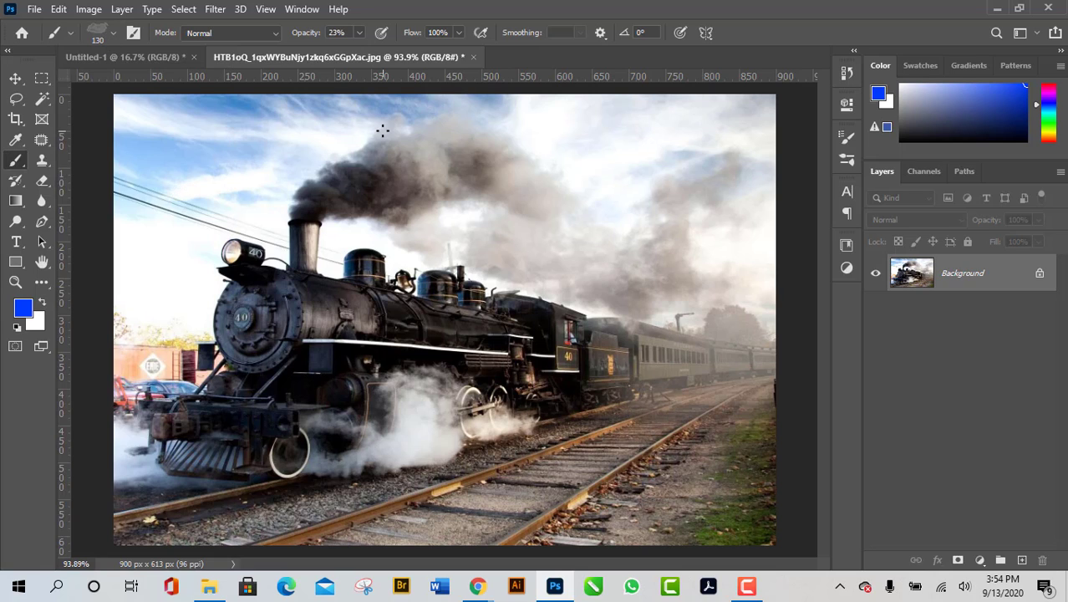
{"action": "left_click", "coordinate": [359, 32]}
{"action": "left_click_drag", "start_coordinate": [359, 47], "coordinate": [462, 68]}
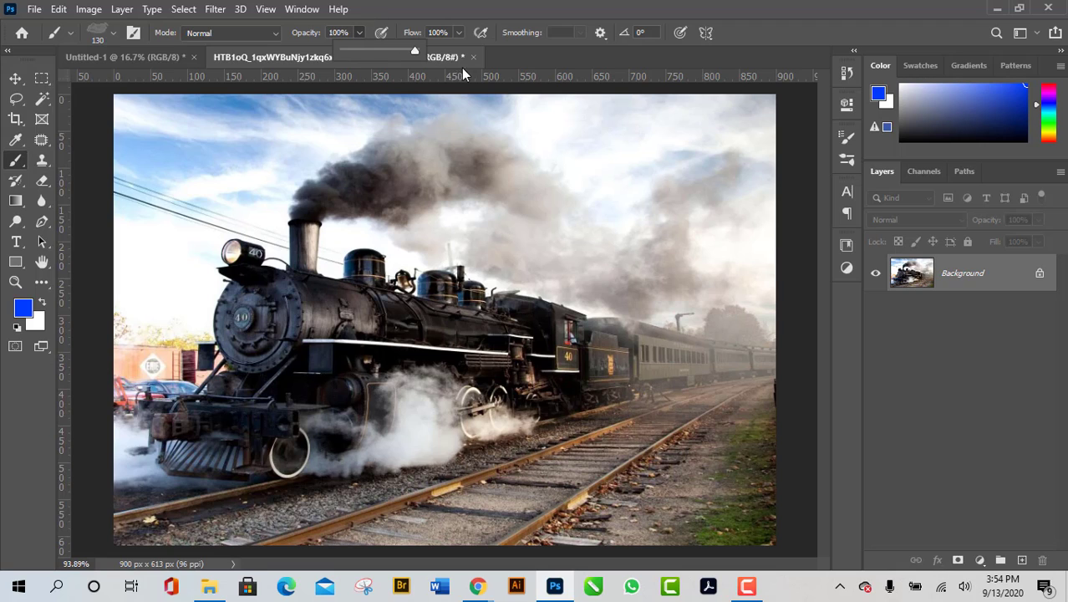
{"action": "left_click", "coordinate": [359, 34]}
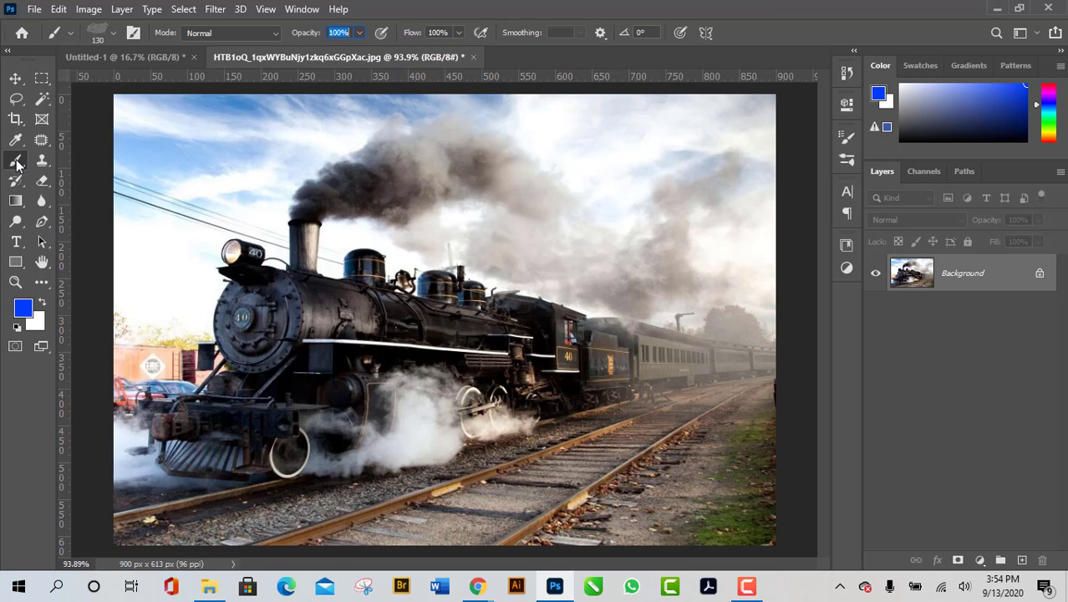
- Set the foreground color to black (000000) and swap it with the background color so the brush paints white
{"action": "left_click", "coordinate": [27, 315]}
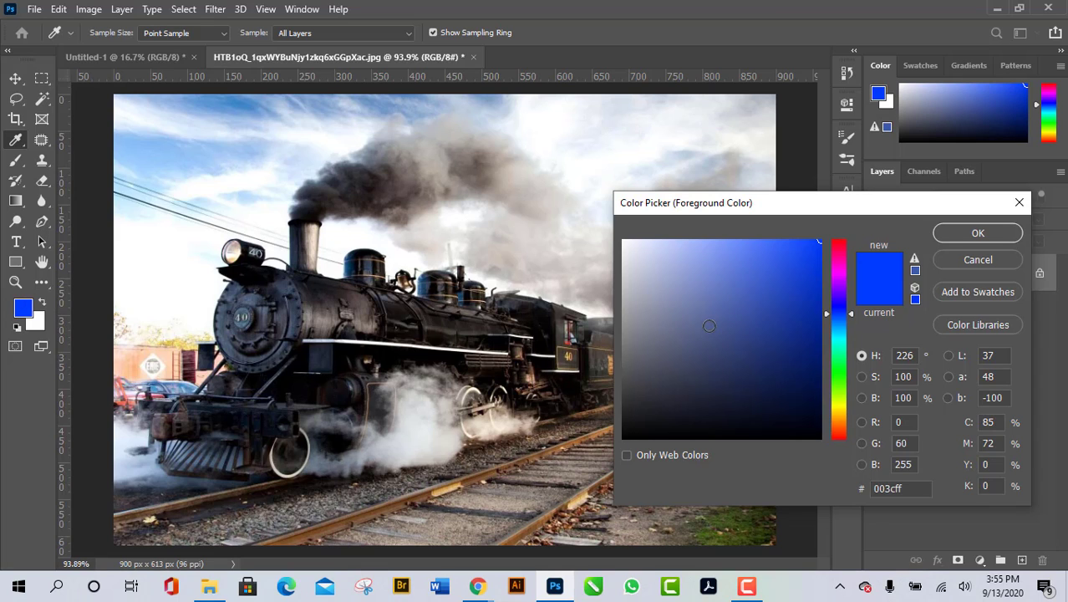
{"action": "left_click_drag", "start_coordinate": [795, 378], "coordinate": [789, 438]}
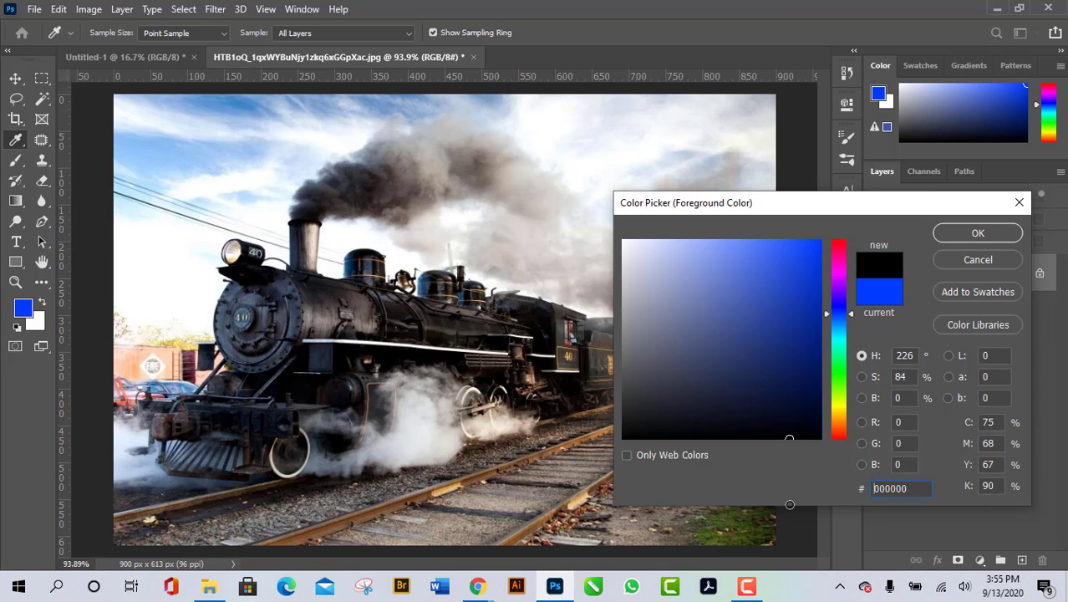
{"action": "left_click", "coordinate": [978, 233]}
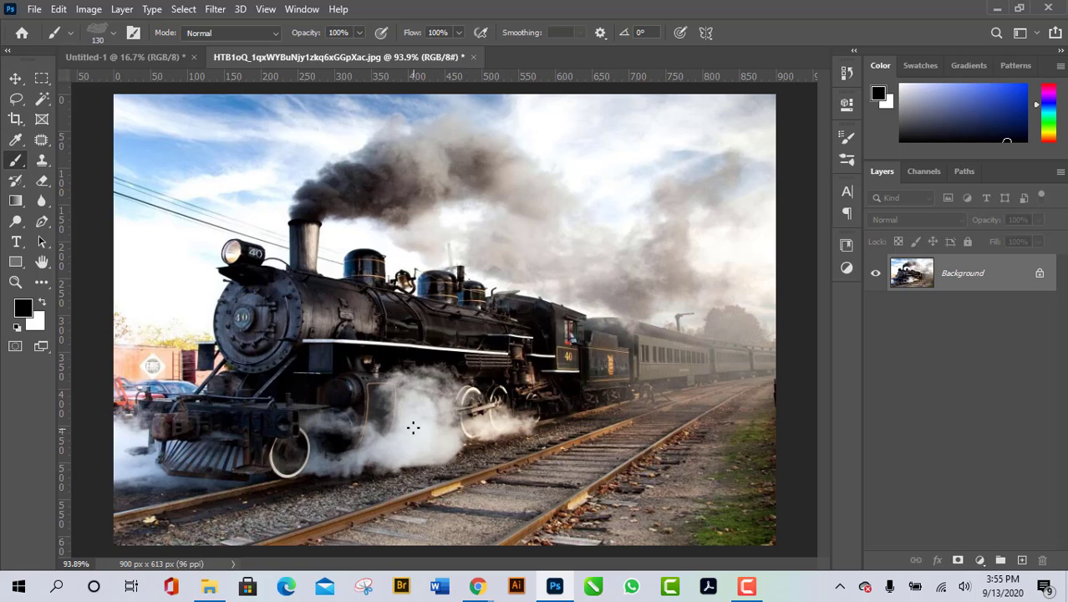
{"action": "left_click", "coordinate": [43, 299]}
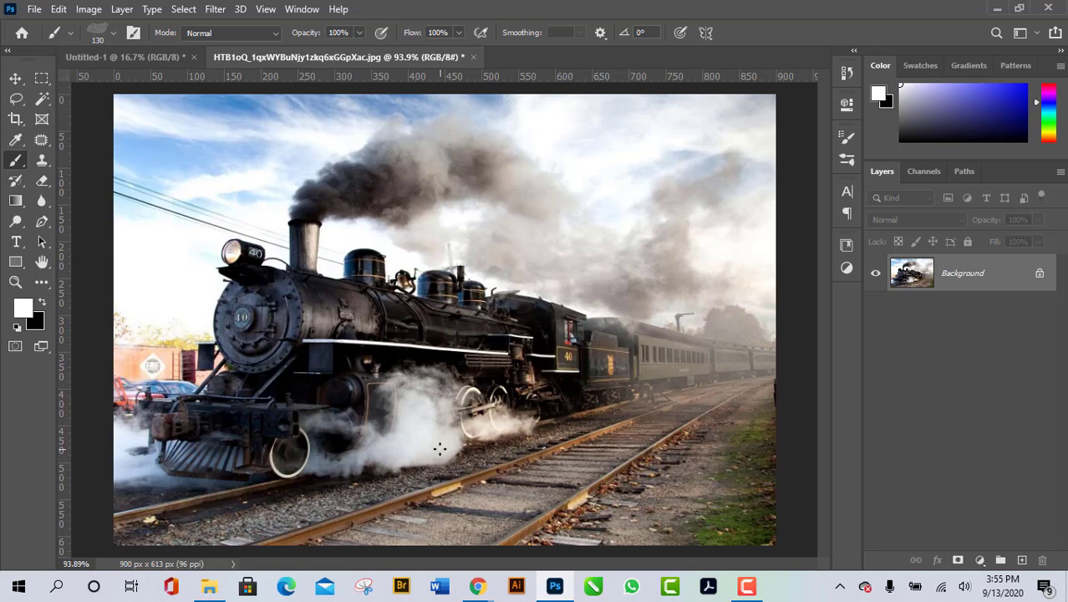
- Try a white smoke stroke from the train's wheels onto the nearest track, and undo it
{"action": "scroll", "coordinate": [659, 542], "scroll_direction": "up", "scroll_amount": 2}
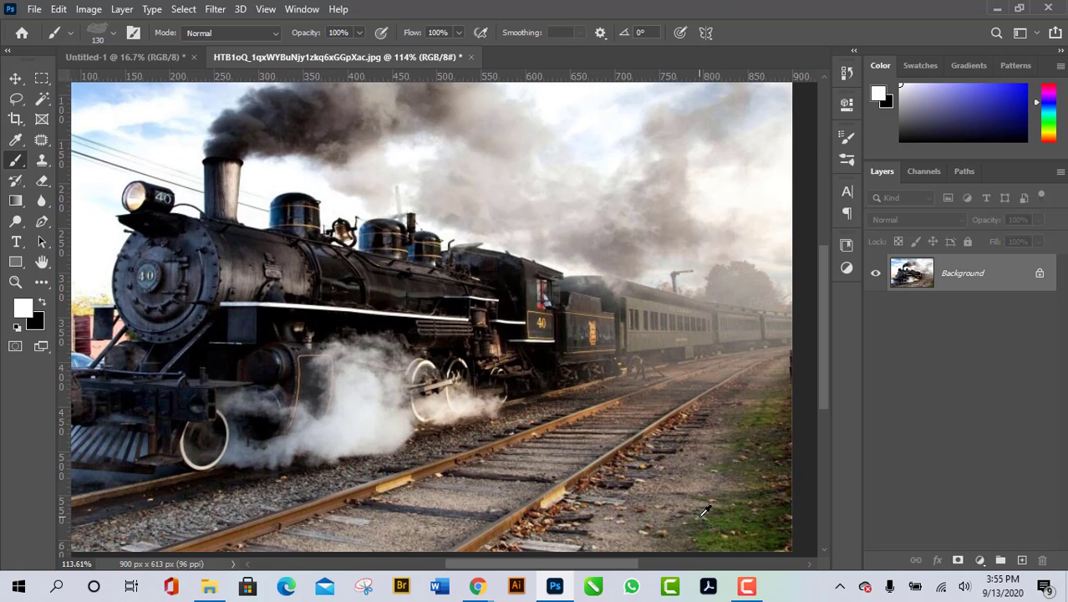
{"action": "scroll", "coordinate": [546, 440], "scroll_direction": "down", "scroll_amount": 1}
{"action": "mouse_move", "coordinate": [284, 413]}
{"action": "left_mouse_down"}
{"action": "mouse_move", "coordinate": [422, 434]}
{"action": "mouse_move", "coordinate": [410, 433]}
{"action": "left_mouse_up"}
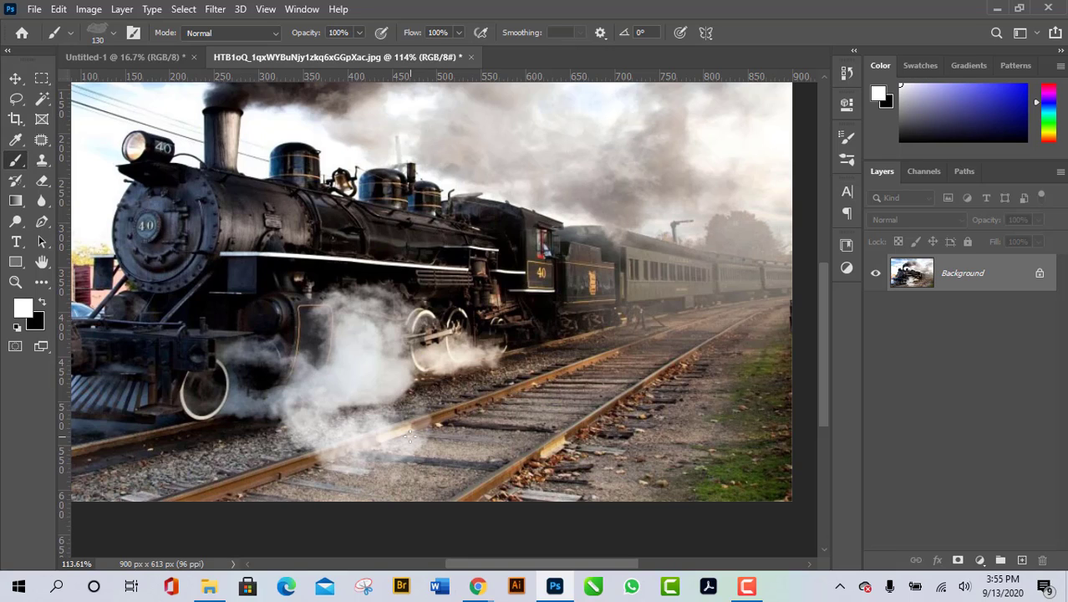
{"action": "key", "text": "ctrl+z"}
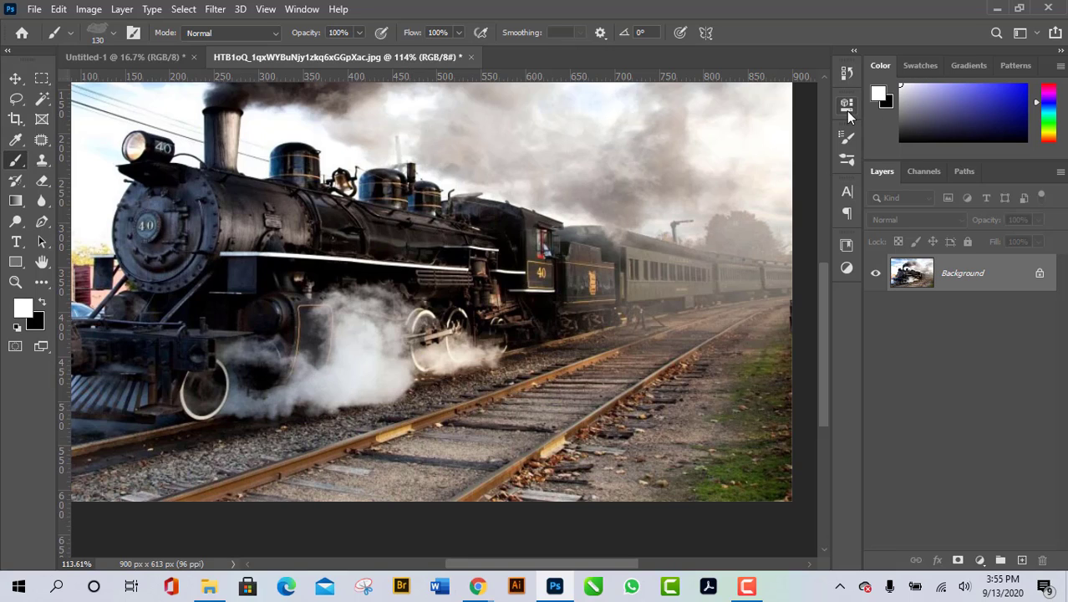
- Turn off Shape Dynamics for the Smoke brush, try a large white stroke across the train and tracks, and undo the stroke
{"action": "left_click", "coordinate": [851, 140]}
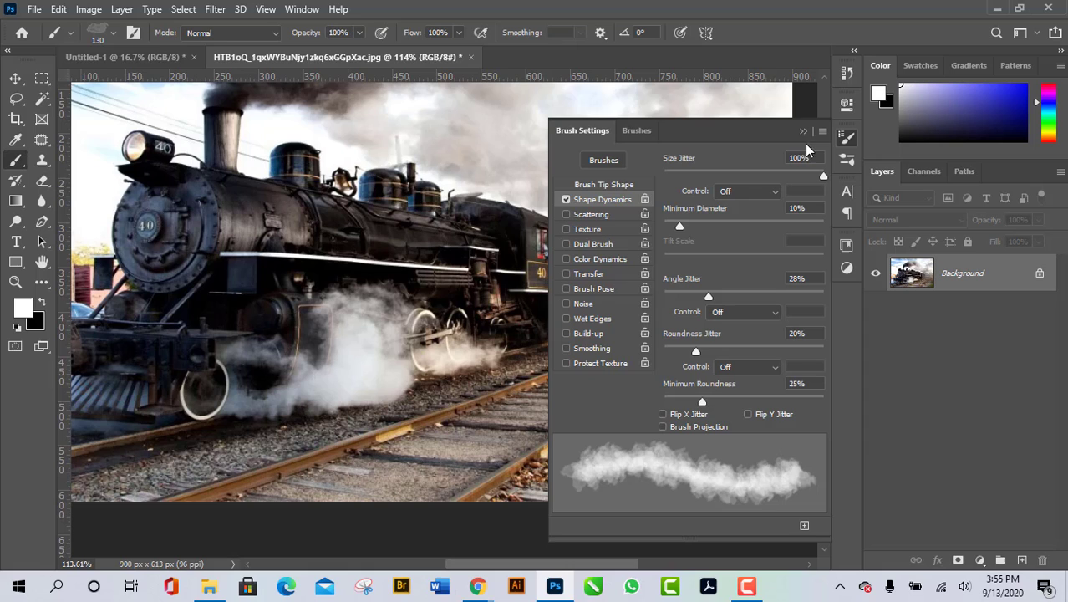
{"action": "left_click", "coordinate": [566, 200]}
{"action": "left_click", "coordinate": [851, 141]}
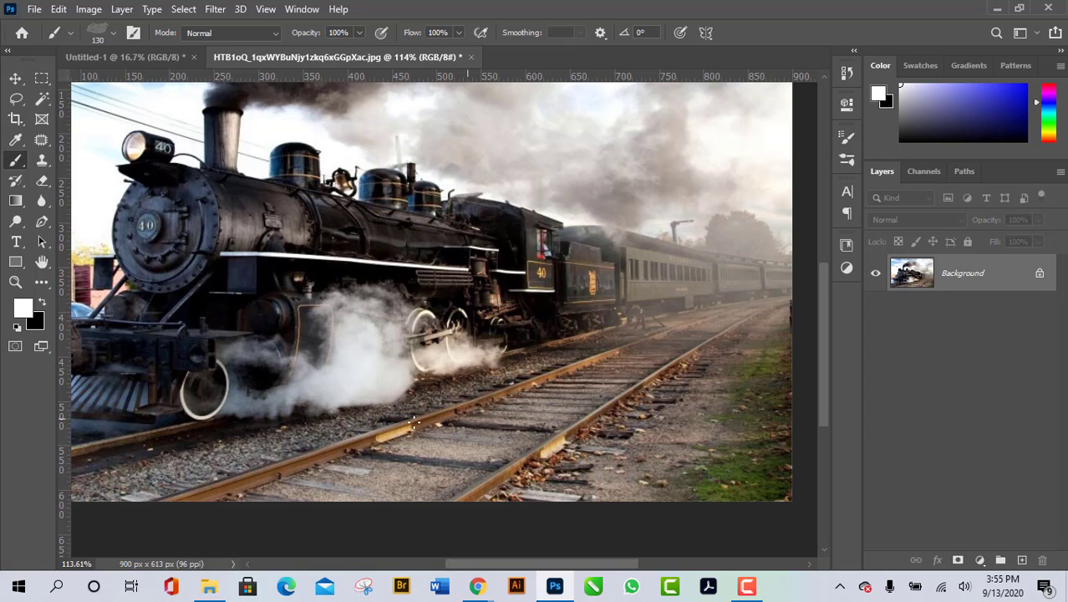
{"action": "mouse_move", "coordinate": [238, 438]}
{"action": "left_mouse_down"}
{"action": "mouse_move", "coordinate": [393, 473]}
{"action": "mouse_move", "coordinate": [556, 424]}
{"action": "mouse_move", "coordinate": [646, 345]}
{"action": "mouse_move", "coordinate": [659, 295]}
{"action": "mouse_move", "coordinate": [687, 342]}
{"action": "mouse_move", "coordinate": [711, 442]}
{"action": "mouse_move", "coordinate": [614, 400]}
{"action": "mouse_move", "coordinate": [572, 265]}
{"action": "mouse_move", "coordinate": [517, 339]}
{"action": "mouse_move", "coordinate": [421, 426]}
{"action": "mouse_move", "coordinate": [332, 281]}
{"action": "mouse_move", "coordinate": [198, 346]}
{"action": "mouse_move", "coordinate": [186, 424]}
{"action": "mouse_move", "coordinate": [463, 379]}
{"action": "mouse_move", "coordinate": [576, 241]}
{"action": "mouse_move", "coordinate": [714, 411]}
{"action": "mouse_move", "coordinate": [789, 195]}
{"action": "mouse_move", "coordinate": [207, 271]}
{"action": "mouse_move", "coordinate": [199, 319]}
{"action": "mouse_move", "coordinate": [713, 368]}
{"action": "mouse_move", "coordinate": [738, 438]}
{"action": "mouse_move", "coordinate": [650, 454]}
{"action": "mouse_move", "coordinate": [610, 380]}
{"action": "mouse_move", "coordinate": [408, 307]}
{"action": "mouse_move", "coordinate": [511, 272]}
{"action": "mouse_move", "coordinate": [500, 373]}
{"action": "left_mouse_up"}
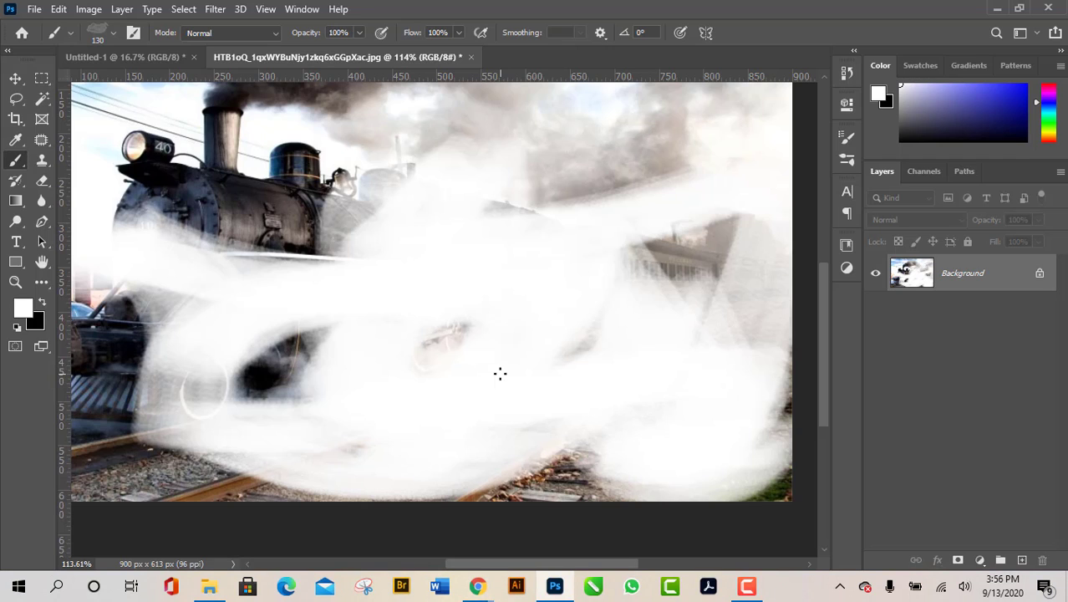
{"action": "key", "text": "ctrl+z"}
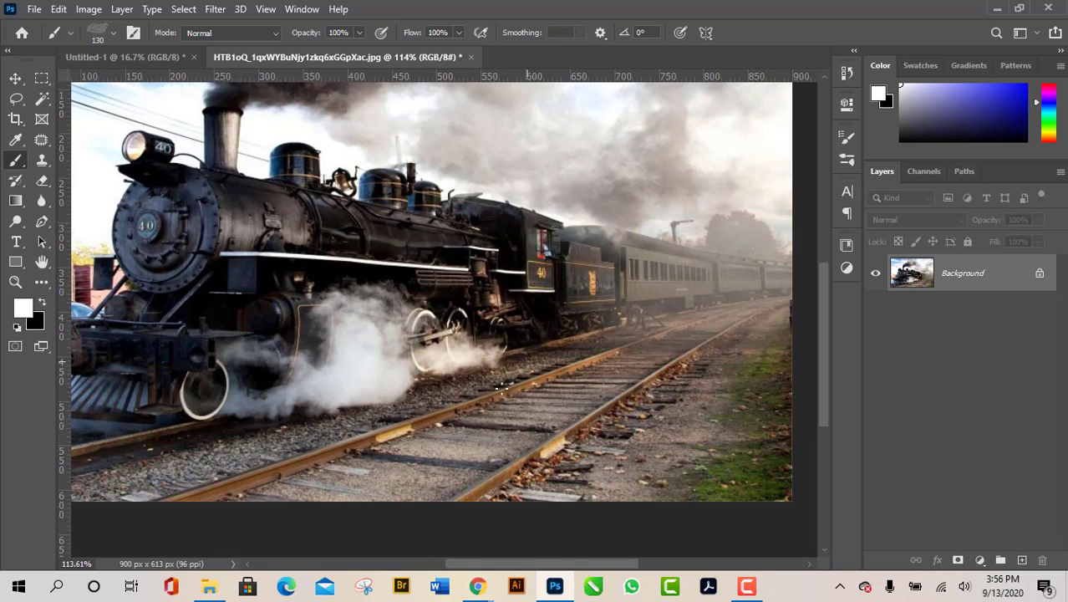
- Turn Shape Dynamics back on and set Size Jitter, Angle Jitter and Roundness Jitter to 0%
{"action": "left_click", "coordinate": [846, 137]}
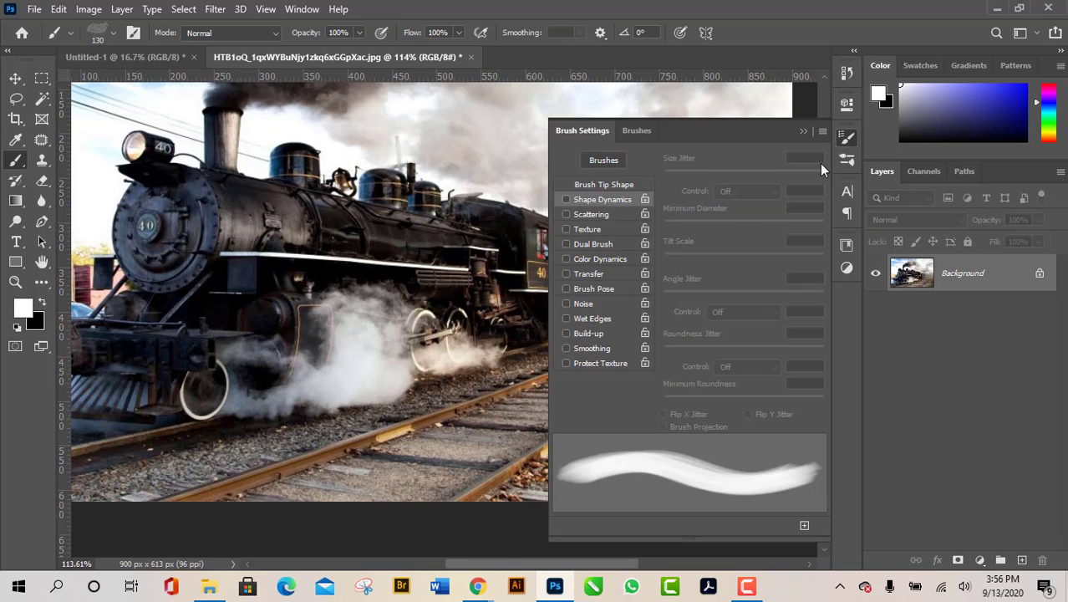
{"action": "left_click", "coordinate": [588, 201]}
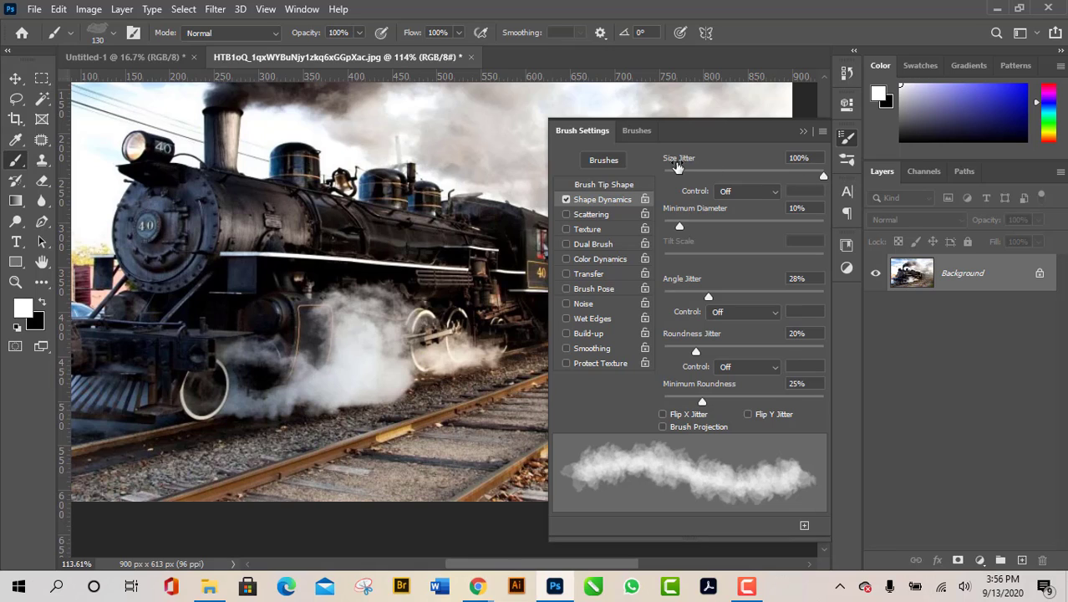
{"action": "left_click_drag", "start_coordinate": [820, 179], "coordinate": [640, 177]}
{"action": "left_click_drag", "start_coordinate": [670, 296], "coordinate": [662, 297]}
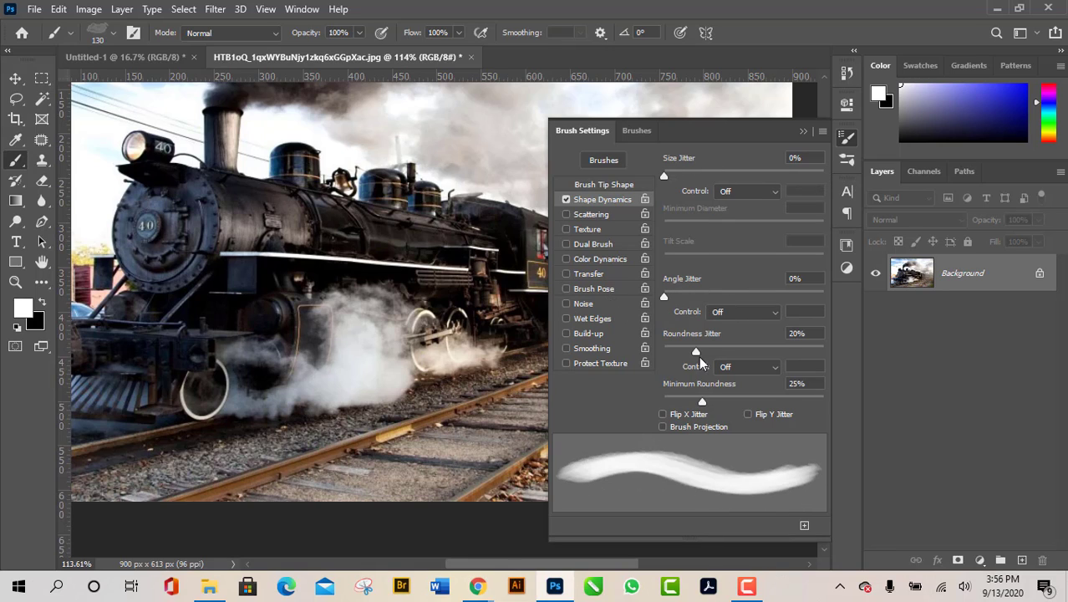
{"action": "left_click_drag", "start_coordinate": [699, 352], "coordinate": [662, 351]}
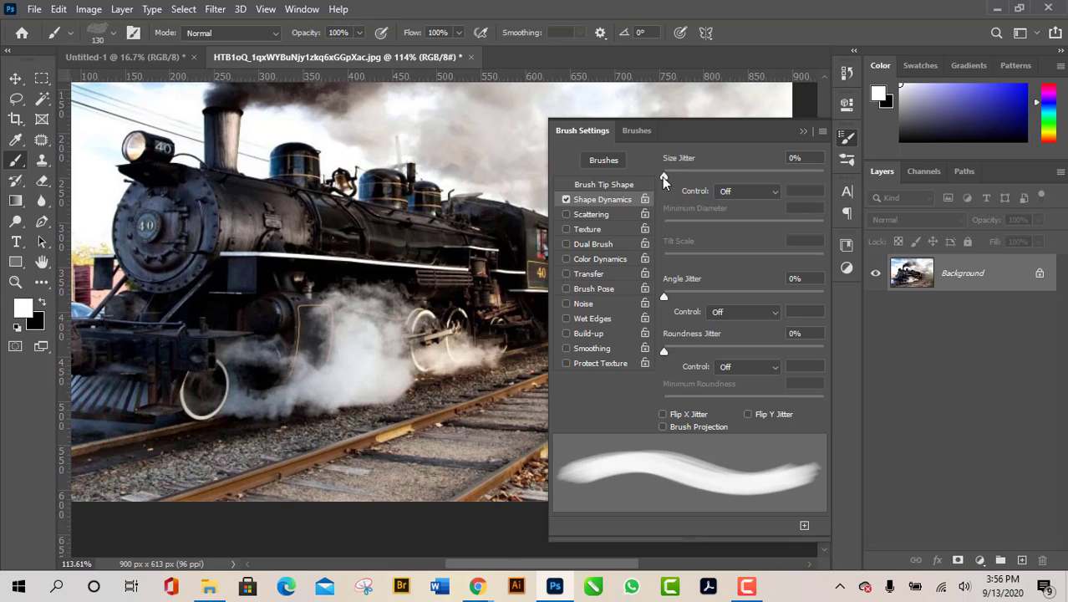
- Set Size Jitter to 100%, Minimum Diameter to 17%, Angle Jitter to 21%, Roundness Jitter to 20% and Minimum Roundness to 22%
{"action": "left_click_drag", "start_coordinate": [662, 177], "coordinate": [823, 177]}
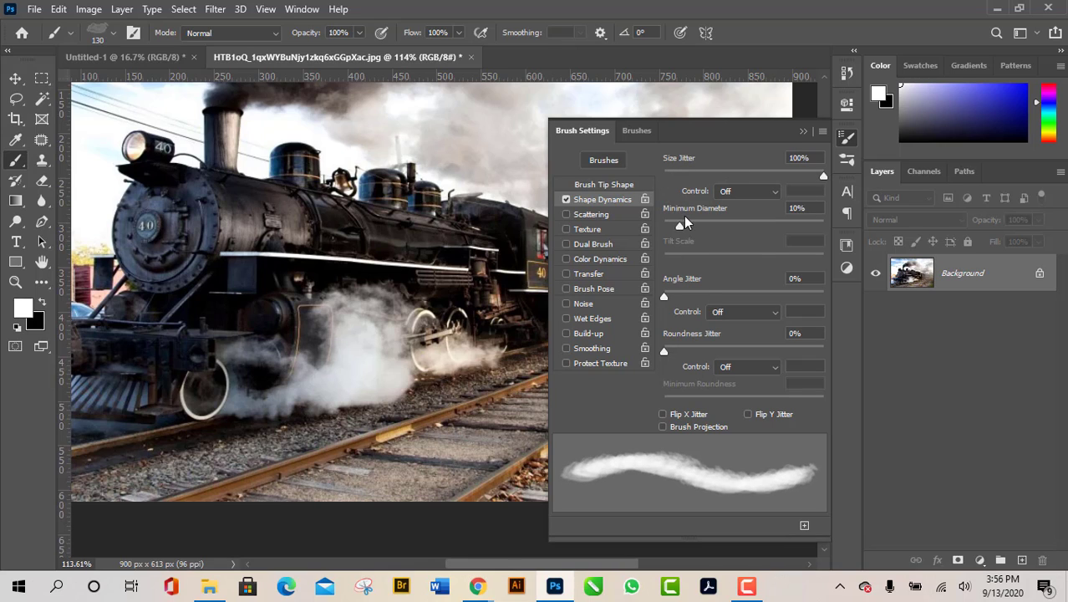
{"action": "mouse_move", "coordinate": [675, 225]}
{"action": "left_mouse_down"}
{"action": "mouse_move", "coordinate": [663, 227]}
{"action": "mouse_move", "coordinate": [687, 230]}
{"action": "left_mouse_up"}
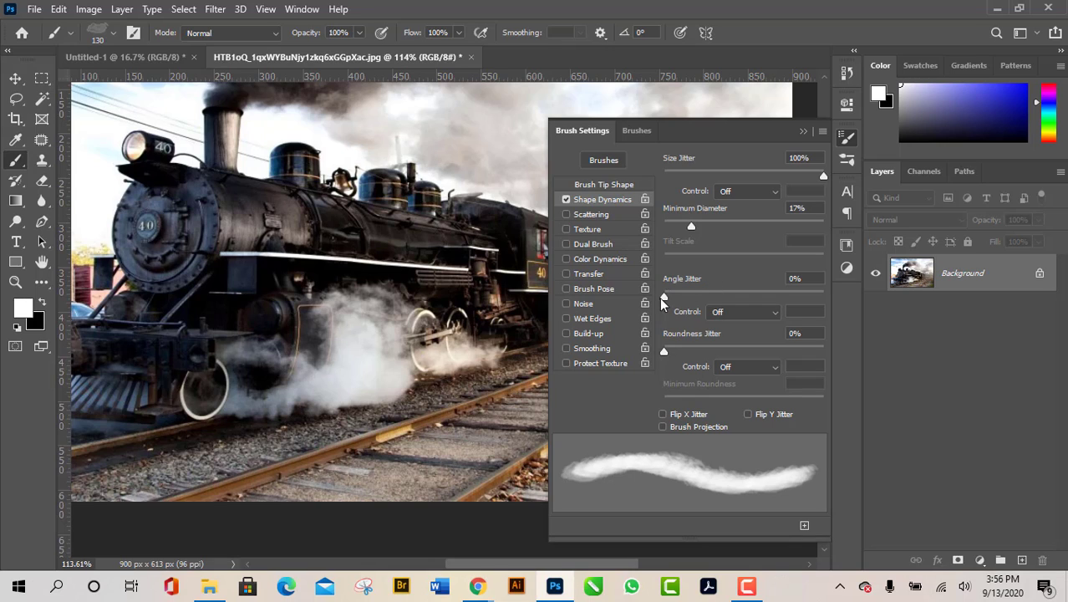
{"action": "mouse_move", "coordinate": [664, 297]}
{"action": "left_mouse_down"}
{"action": "mouse_move", "coordinate": [853, 313]}
{"action": "mouse_move", "coordinate": [654, 303]}
{"action": "mouse_move", "coordinate": [697, 294]}
{"action": "left_mouse_up"}
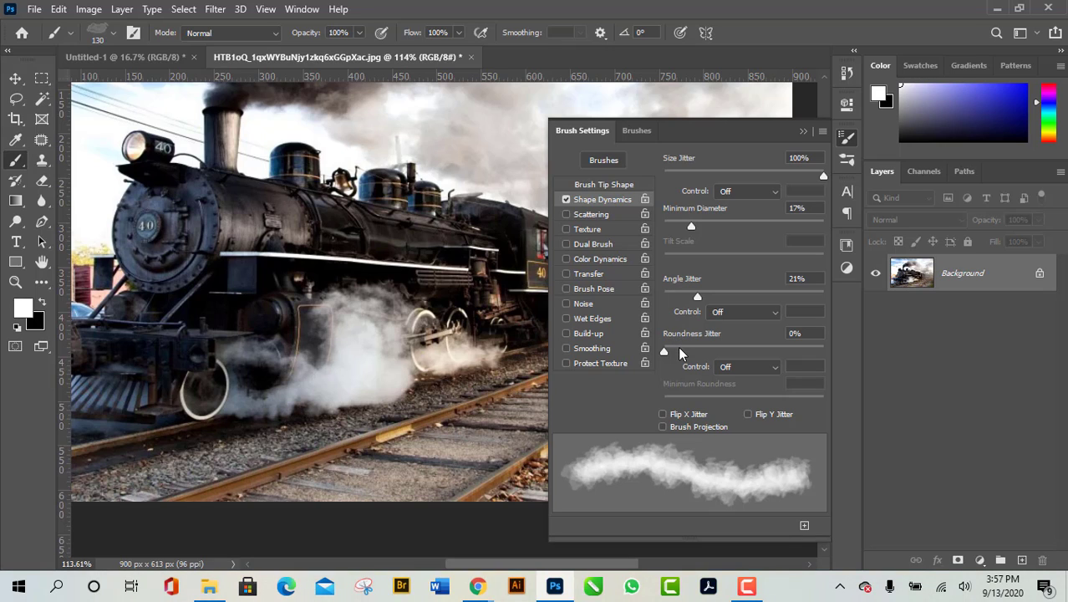
{"action": "mouse_move", "coordinate": [664, 351]}
{"action": "left_mouse_down"}
{"action": "mouse_move", "coordinate": [745, 352]}
{"action": "mouse_move", "coordinate": [677, 369]}
{"action": "mouse_move", "coordinate": [727, 367]}
{"action": "mouse_move", "coordinate": [698, 366]}
{"action": "left_mouse_up"}
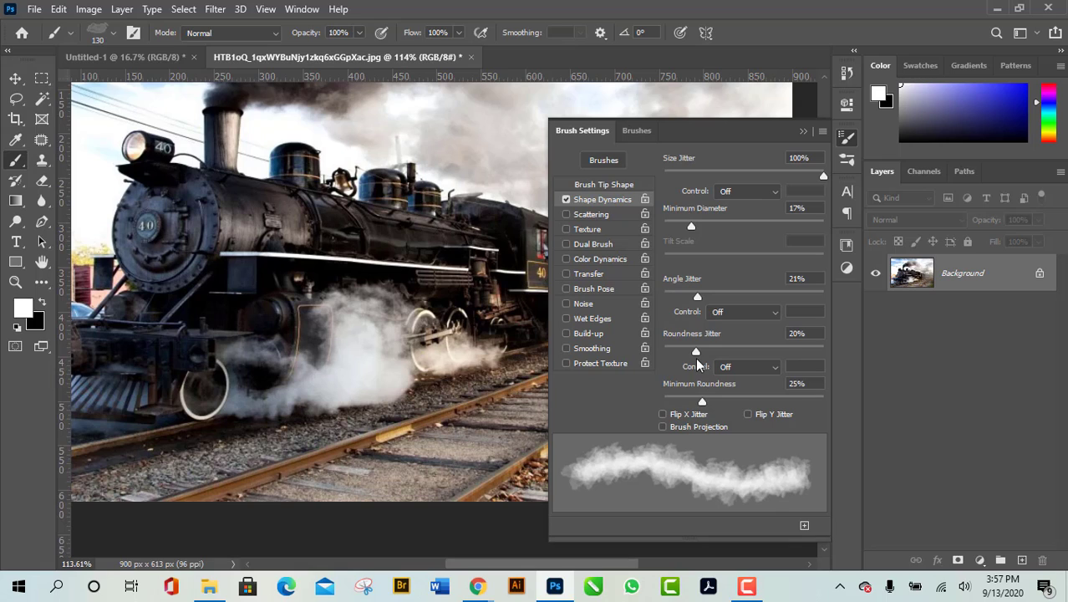
{"action": "mouse_move", "coordinate": [702, 402]}
{"action": "left_mouse_down"}
{"action": "mouse_move", "coordinate": [633, 406]}
{"action": "mouse_move", "coordinate": [823, 424]}
{"action": "mouse_move", "coordinate": [700, 410]}
{"action": "left_mouse_up"}
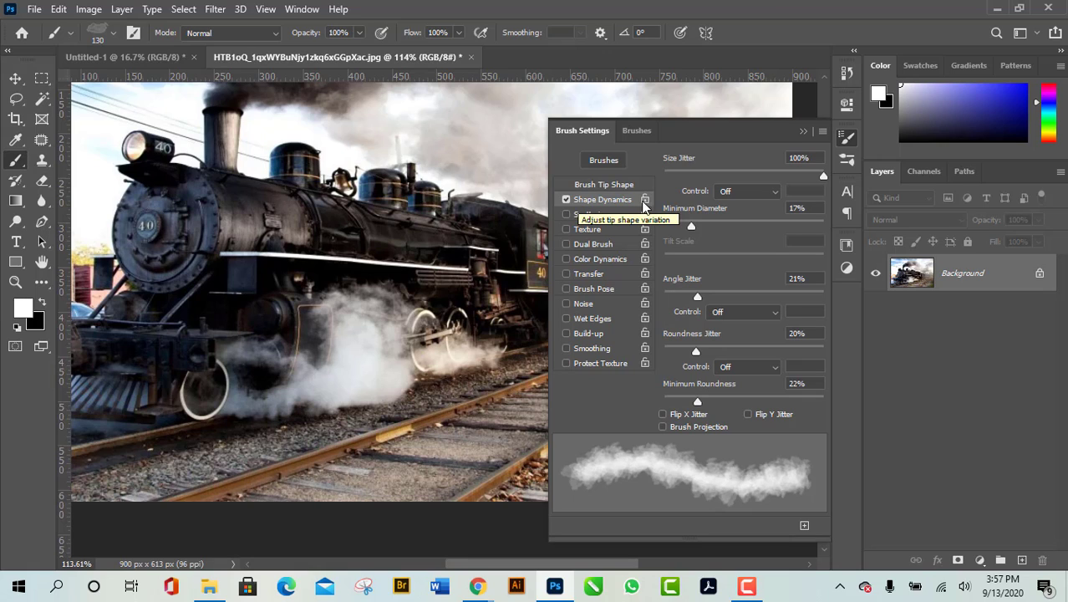
{"action": "left_click", "coordinate": [847, 137]}
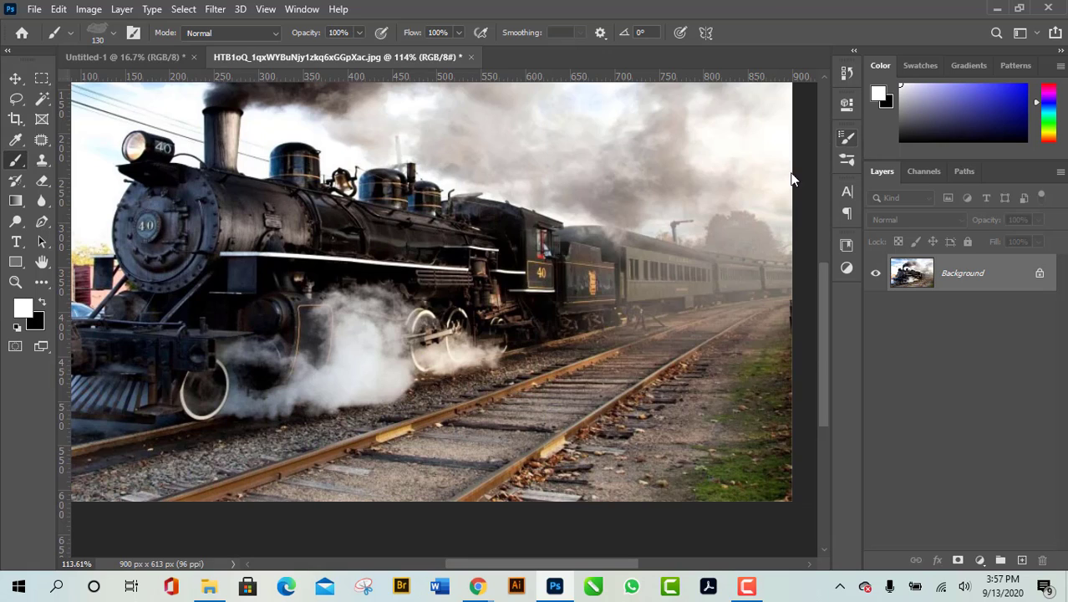
- Paint white smoke strokes from the train's wheels over the gravel and along the tracks toward the rear carriages
{"action": "mouse_move", "coordinate": [354, 466]}
{"action": "left_mouse_down"}
{"action": "mouse_move", "coordinate": [417, 461]}
{"action": "mouse_move", "coordinate": [562, 425]}
{"action": "mouse_move", "coordinate": [643, 320]}
{"action": "mouse_move", "coordinate": [732, 242]}
{"action": "left_mouse_up"}
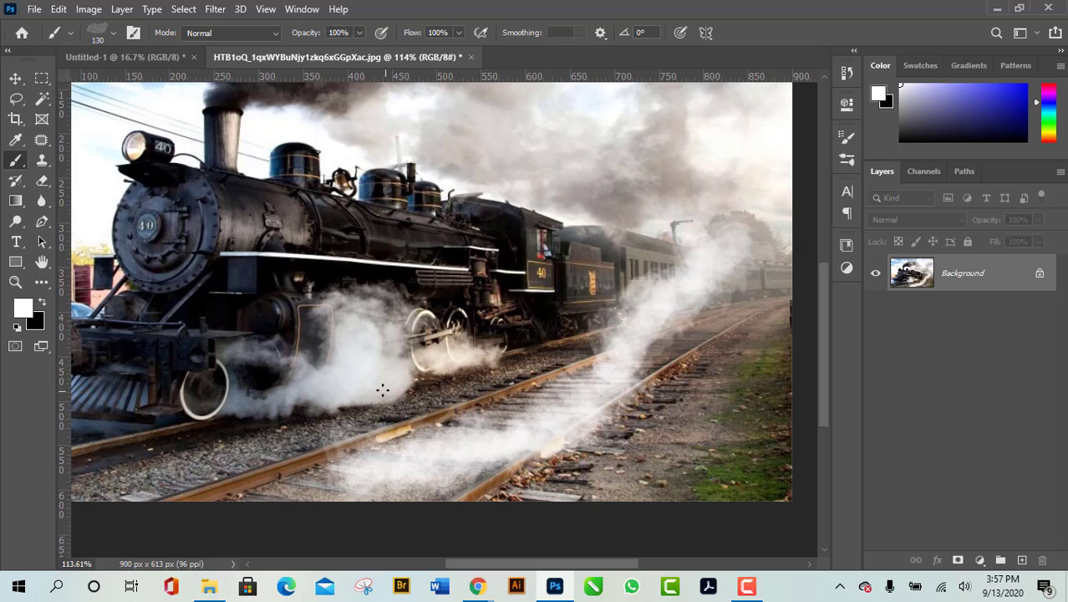
{"action": "mouse_move", "coordinate": [382, 390]}
{"action": "left_mouse_down"}
{"action": "mouse_move", "coordinate": [421, 417]}
{"action": "mouse_move", "coordinate": [507, 413]}
{"action": "mouse_move", "coordinate": [628, 331]}
{"action": "mouse_move", "coordinate": [635, 302]}
{"action": "left_mouse_up"}
{"action": "mouse_move", "coordinate": [327, 394]}
{"action": "left_mouse_down"}
{"action": "mouse_move", "coordinate": [327, 452]}
{"action": "mouse_move", "coordinate": [387, 498]}
{"action": "left_mouse_up"}
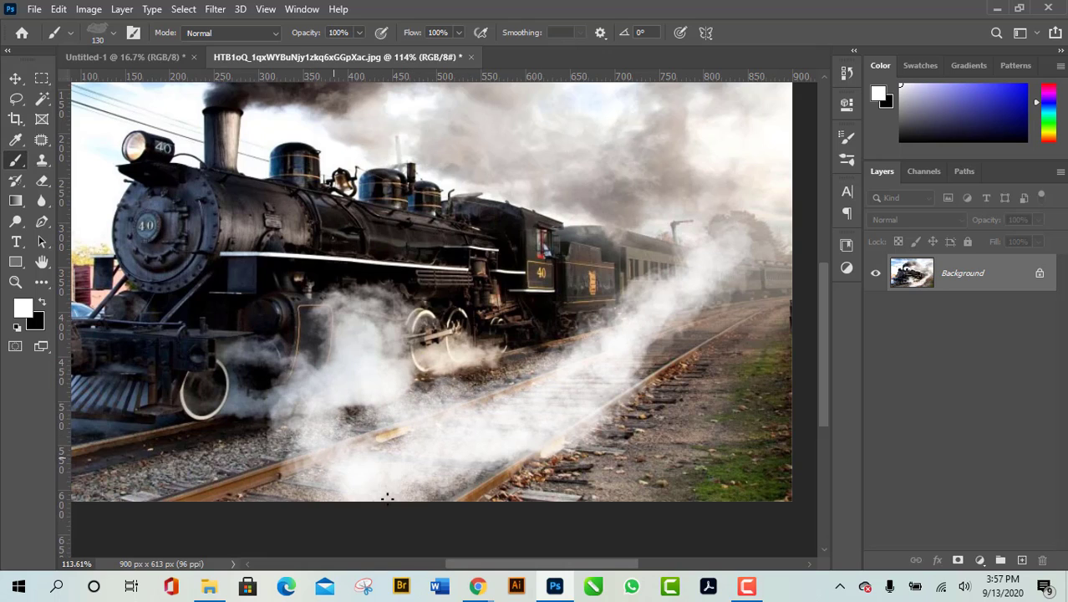
{"action": "left_click_drag", "start_coordinate": [334, 392], "coordinate": [398, 440]}
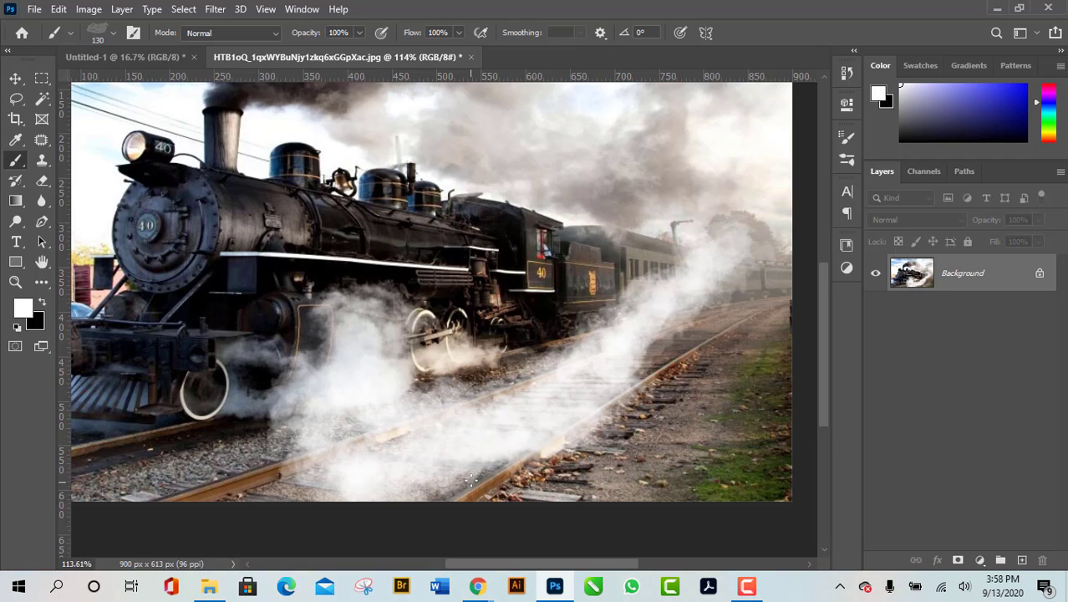
- Paint more white smoke strokes along the tracks to the rear carriages, across the boiler, and down the engine's front
{"action": "mouse_move", "coordinate": [435, 381]}
{"action": "left_mouse_down"}
{"action": "mouse_move", "coordinate": [534, 338]}
{"action": "mouse_move", "coordinate": [673, 250]}
{"action": "mouse_move", "coordinate": [703, 254]}
{"action": "left_mouse_up"}
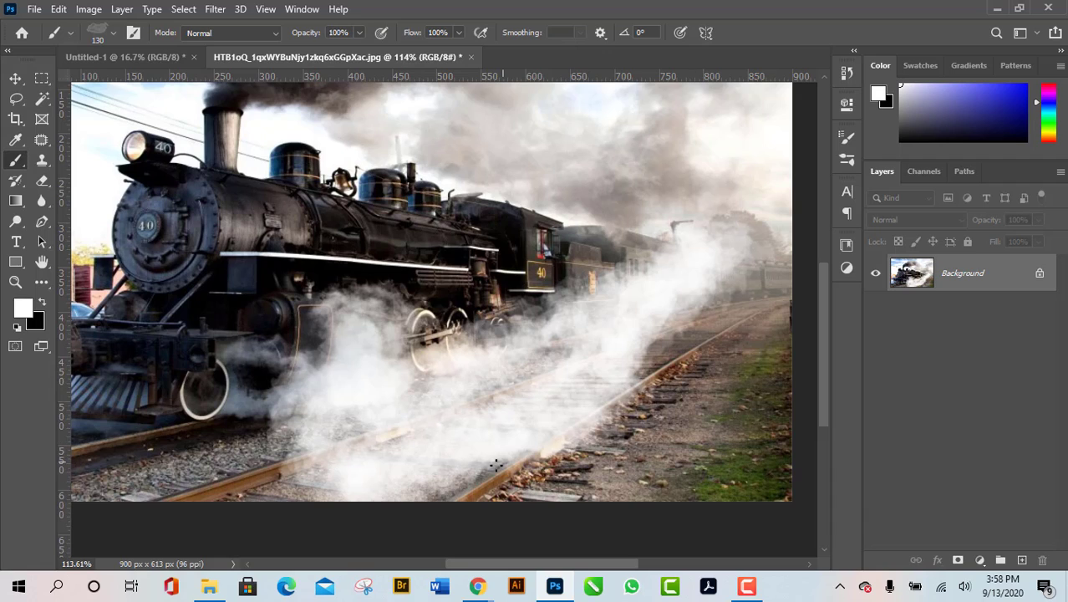
{"action": "mouse_move", "coordinate": [442, 470]}
{"action": "left_mouse_down"}
{"action": "mouse_move", "coordinate": [476, 466]}
{"action": "mouse_move", "coordinate": [644, 384]}
{"action": "mouse_move", "coordinate": [733, 310]}
{"action": "mouse_move", "coordinate": [777, 254]}
{"action": "left_mouse_up"}
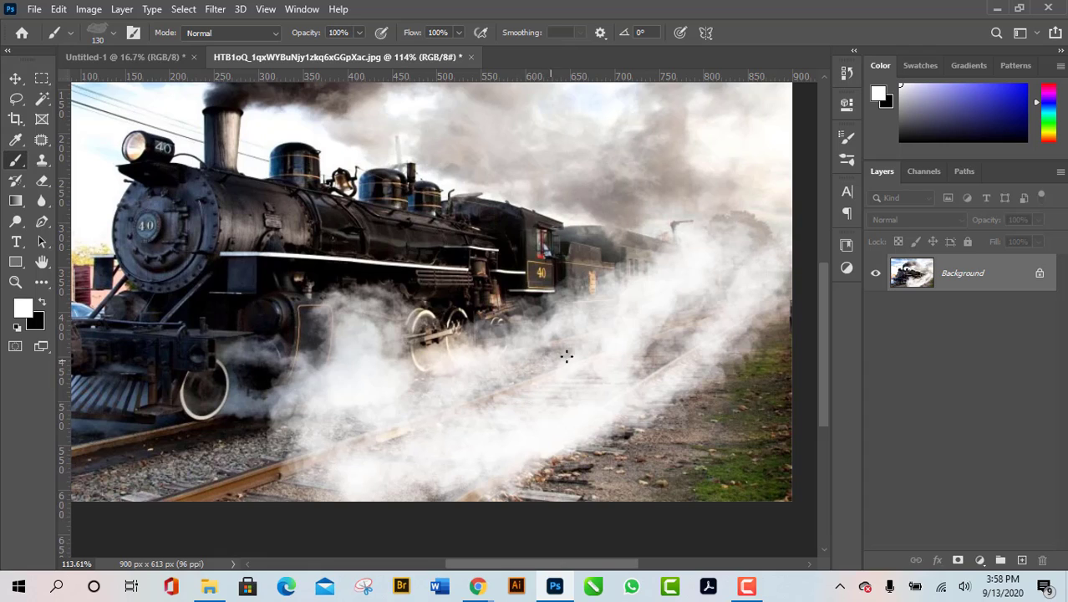
{"action": "left_click_drag", "start_coordinate": [636, 400], "coordinate": [713, 302]}
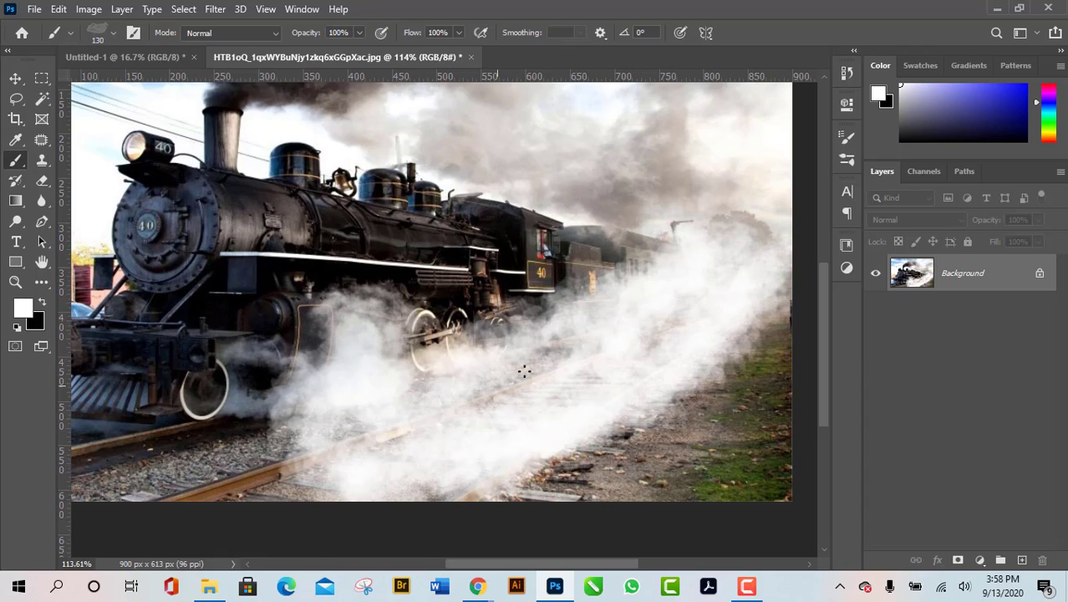
{"action": "left_click_drag", "start_coordinate": [522, 369], "coordinate": [683, 258]}
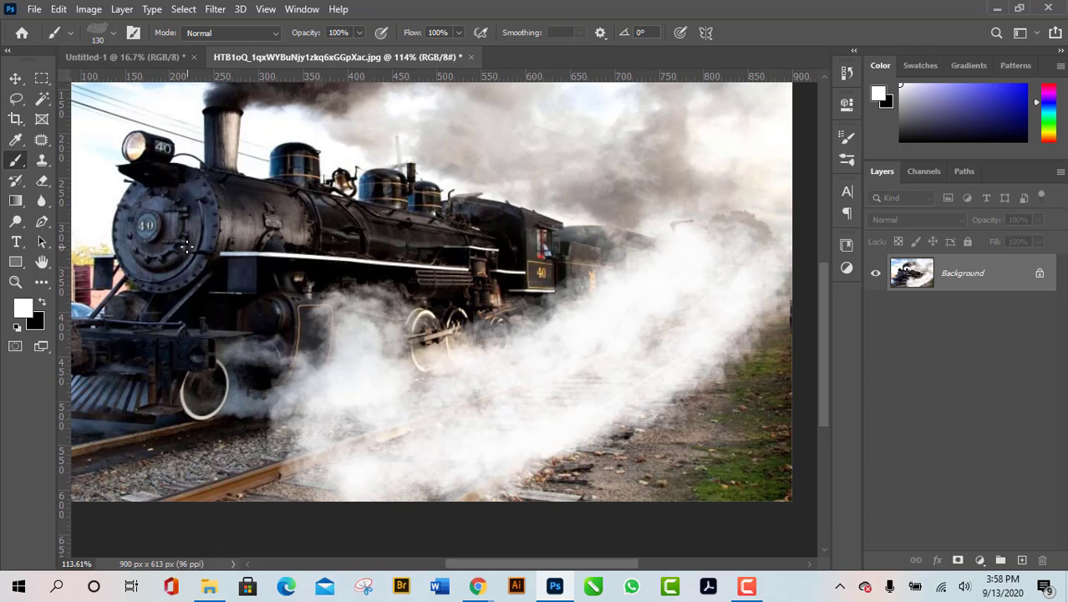
{"action": "mouse_move", "coordinate": [185, 244]}
{"action": "left_mouse_down"}
{"action": "mouse_move", "coordinate": [242, 222]}
{"action": "mouse_move", "coordinate": [560, 209]}
{"action": "mouse_move", "coordinate": [582, 219]}
{"action": "left_mouse_up"}
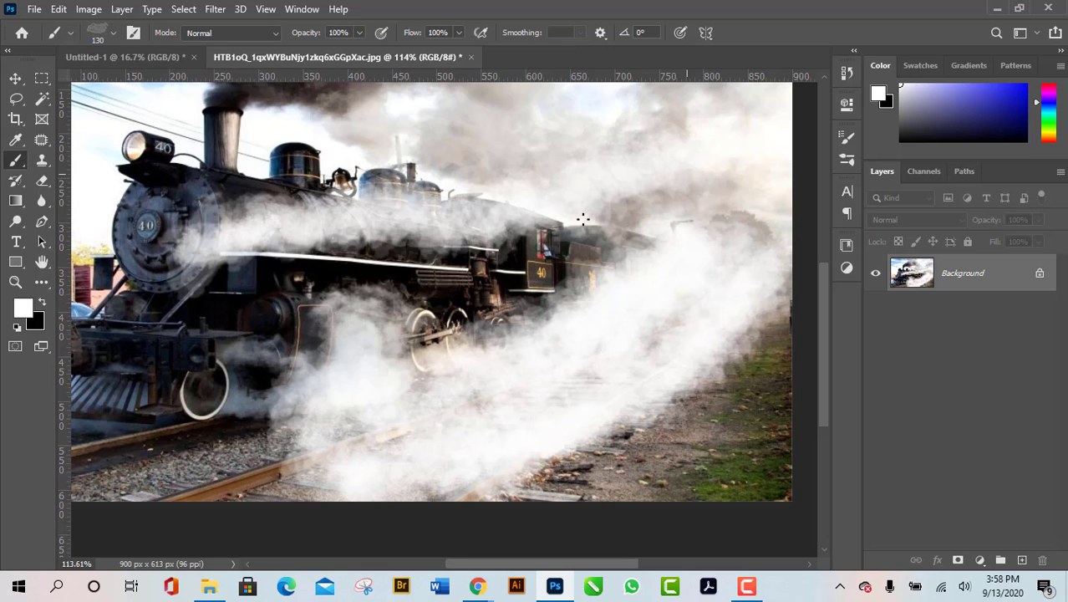
{"action": "mouse_move", "coordinate": [176, 280]}
{"action": "left_mouse_down"}
{"action": "mouse_move", "coordinate": [167, 301]}
{"action": "mouse_move", "coordinate": [180, 435]}
{"action": "left_mouse_up"}
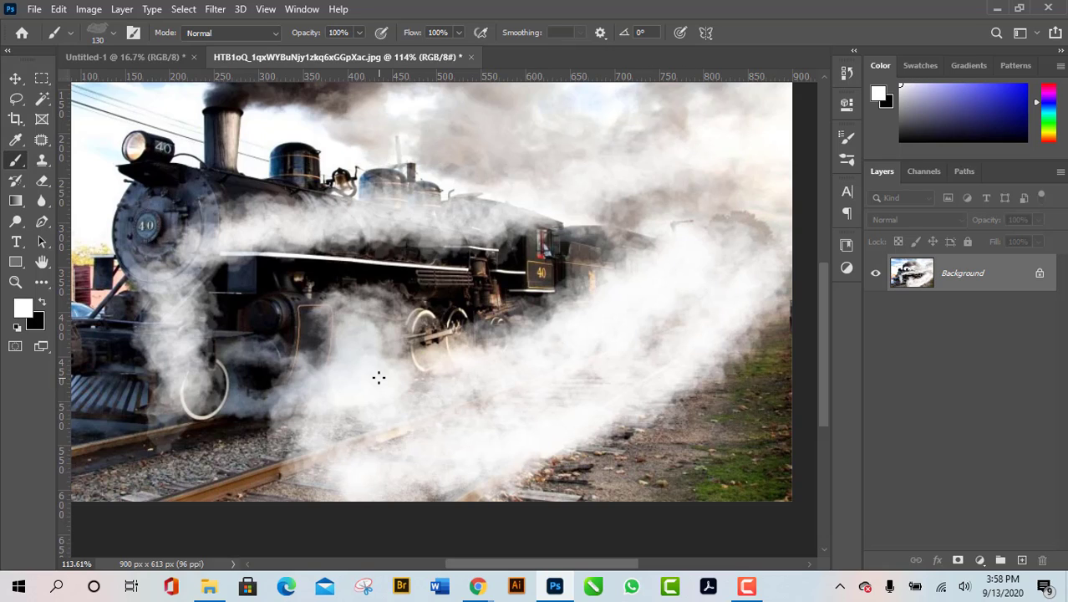
- Undo all the white smoke strokes to restore the original train image
{"action": "key", "text": "ctrl+z"}
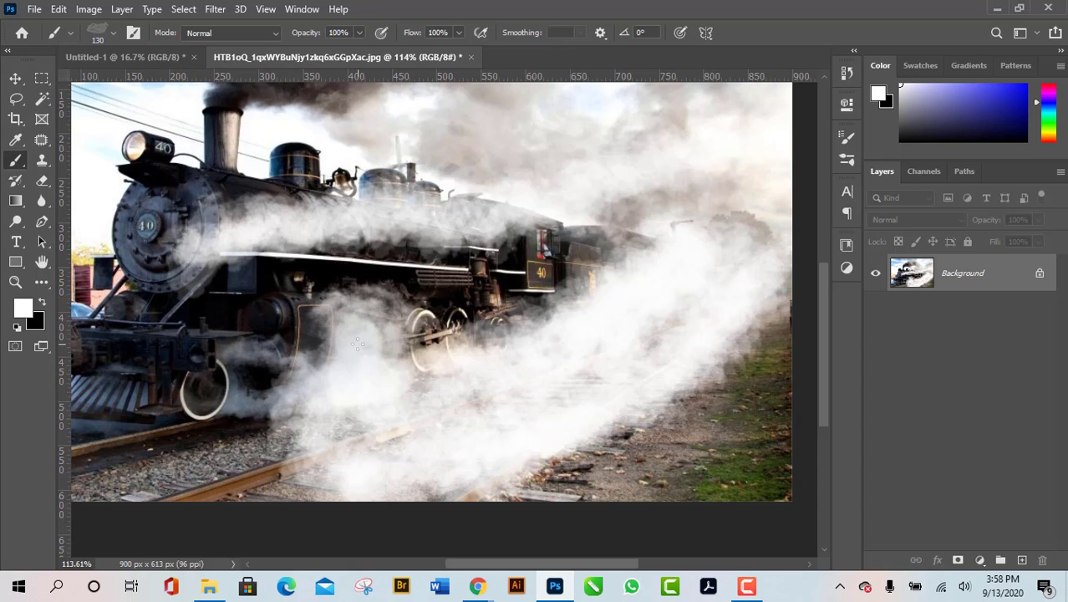
{"action": "key", "text": "ctrl+z"}
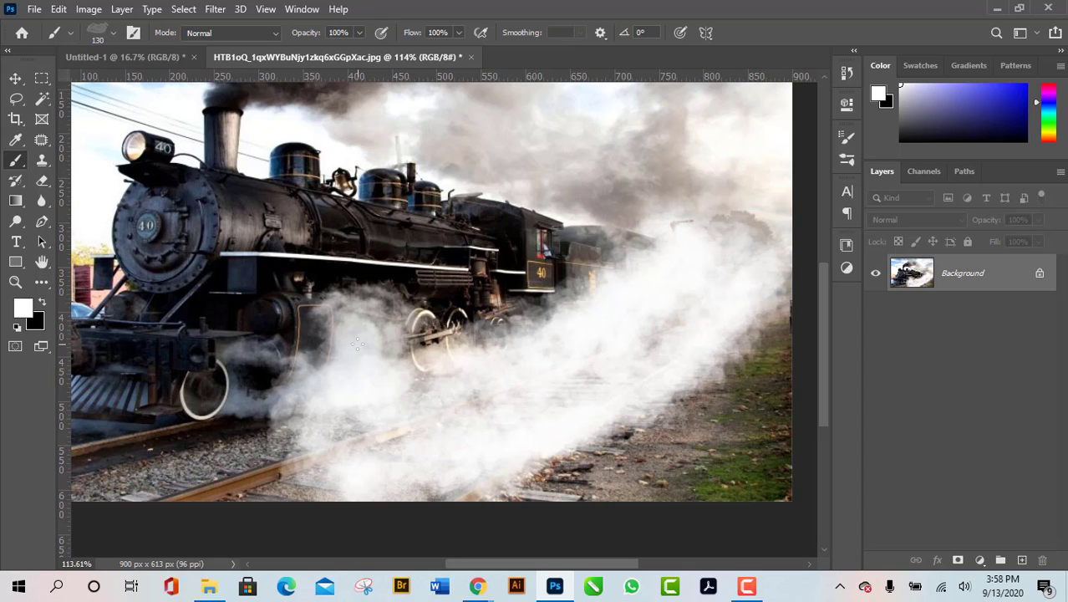
{"action": "key", "text": "ctrl+z"}
{"action": "key", "text": "ctrl+z"}
{"action": "key", "text": "ctrl+z"}
{"action": "key", "text": "ctrl+z"}
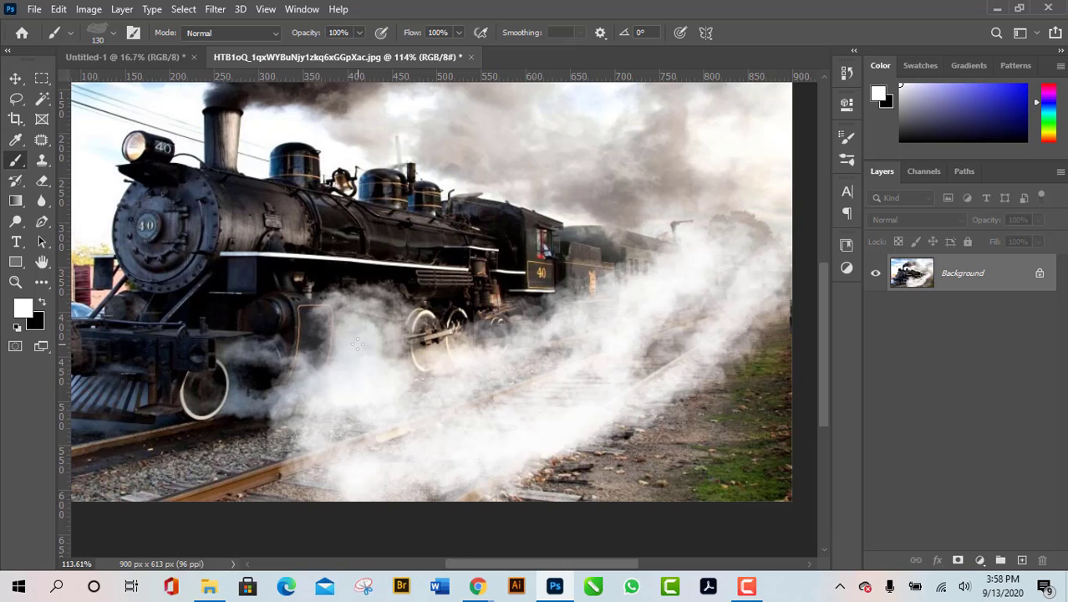
{"action": "key", "text": "ctrl+z"}
{"action": "key", "text": "ctrl+z"}
{"action": "key", "text": "ctrl+z"}
{"action": "key", "text": "ctrl+z"}
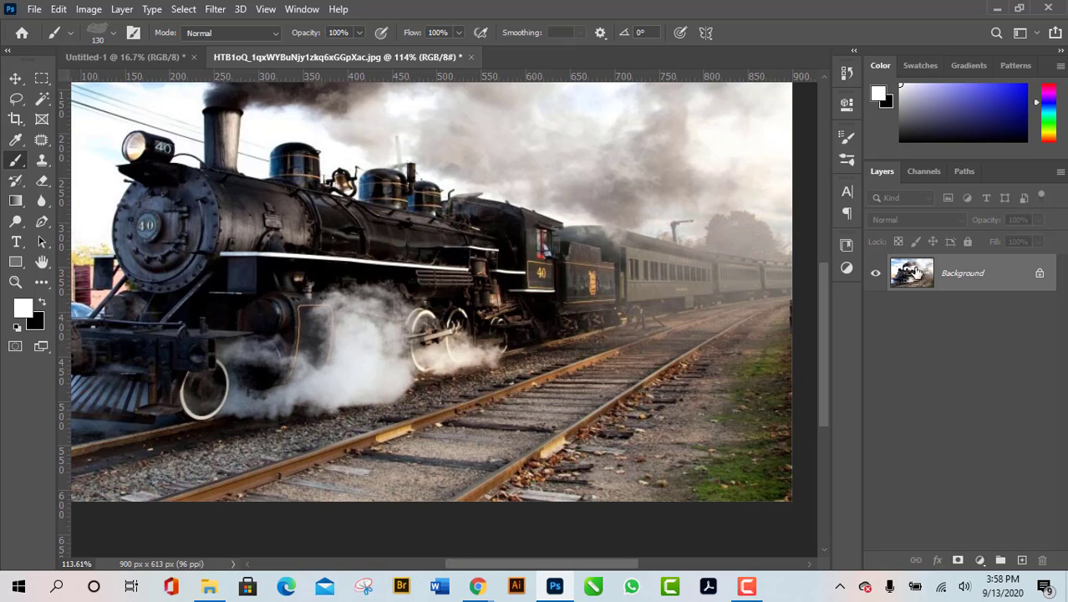
- Turn on Transfer for the Smoke brush and set Opacity Jitter to 81% and Flow Jitter to 8%
{"action": "left_click", "coordinate": [846, 140]}
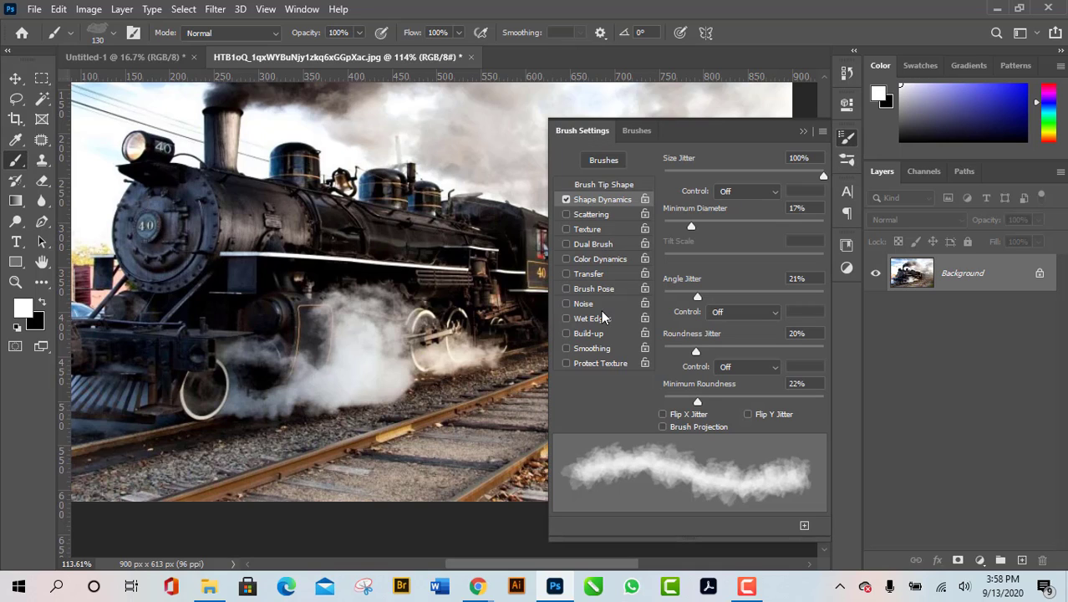
{"action": "left_click", "coordinate": [566, 273]}
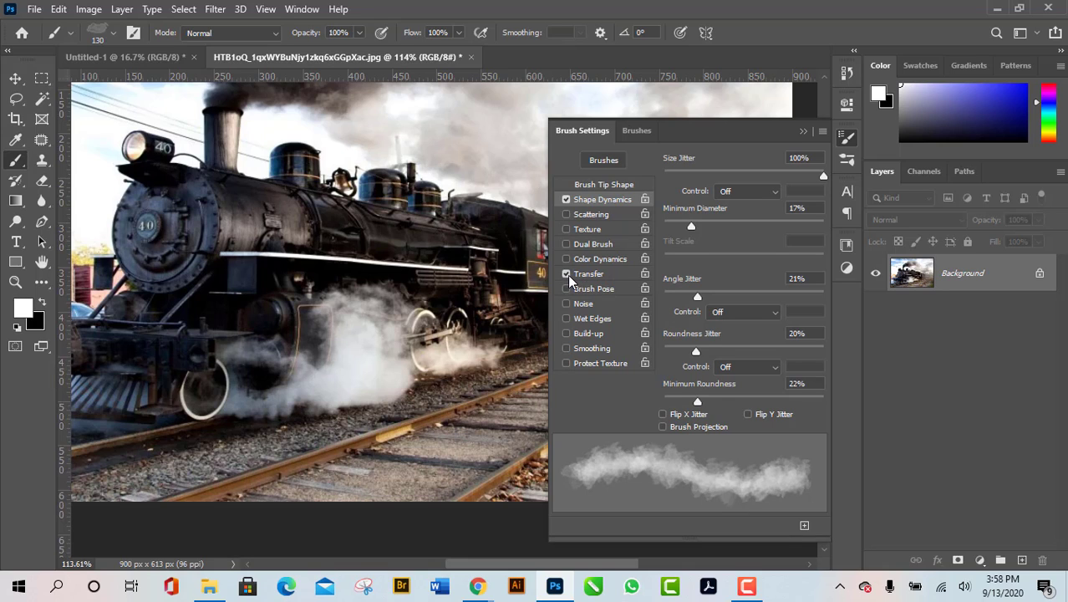
{"action": "left_click", "coordinate": [566, 273]}
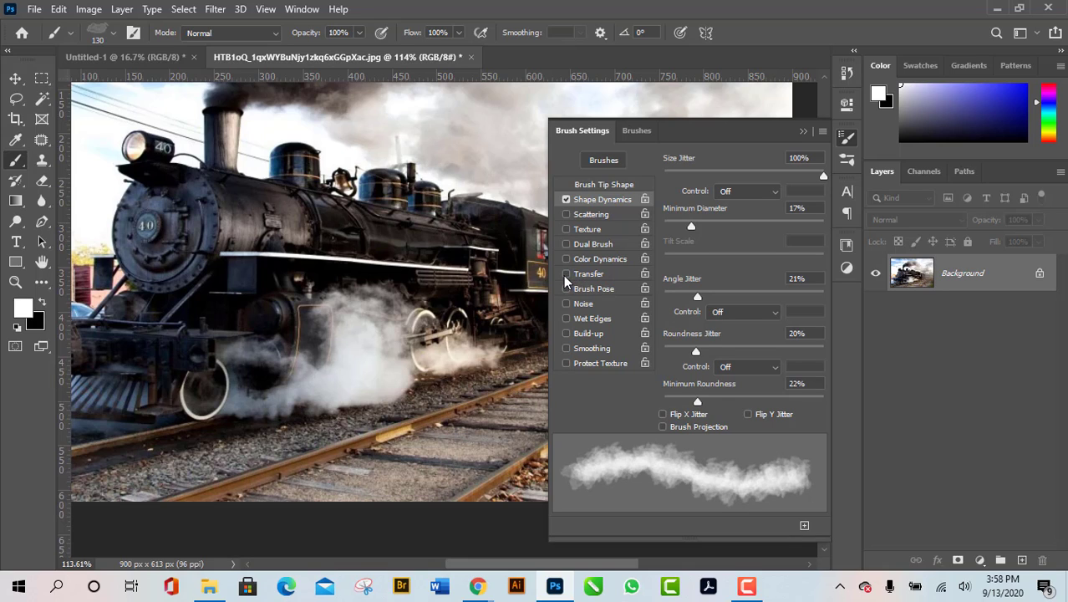
{"action": "left_click", "coordinate": [566, 273]}
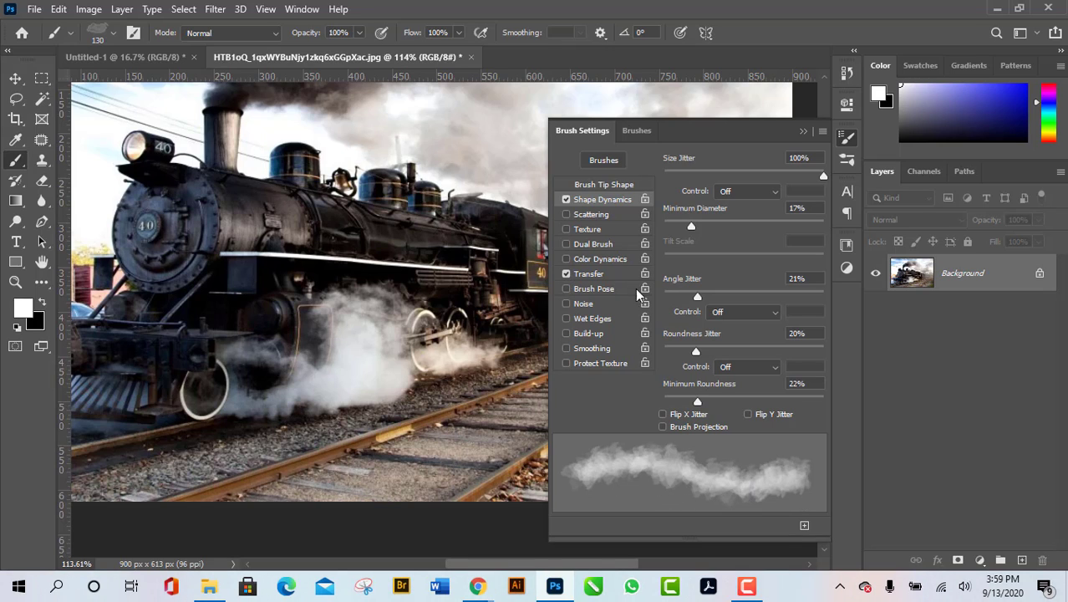
{"action": "left_click", "coordinate": [614, 272]}
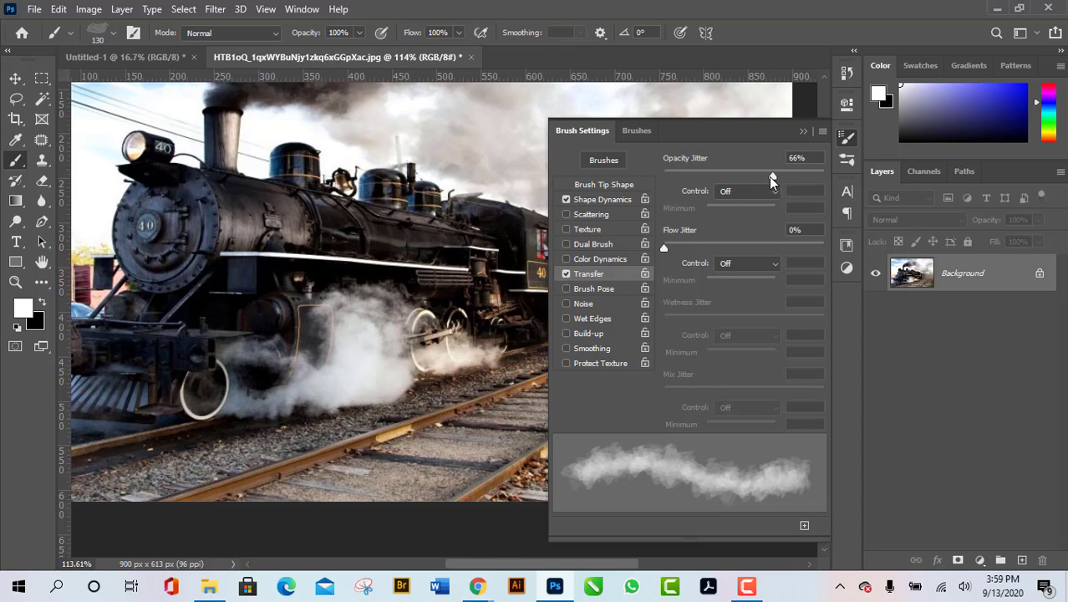
{"action": "mouse_move", "coordinate": [769, 177]}
{"action": "left_mouse_down"}
{"action": "mouse_move", "coordinate": [644, 173]}
{"action": "mouse_move", "coordinate": [864, 182]}
{"action": "mouse_move", "coordinate": [756, 167]}
{"action": "mouse_move", "coordinate": [702, 167]}
{"action": "mouse_move", "coordinate": [795, 171]}
{"action": "mouse_move", "coordinate": [765, 180]}
{"action": "mouse_move", "coordinate": [795, 186]}
{"action": "mouse_move", "coordinate": [715, 171]}
{"action": "mouse_move", "coordinate": [580, 177]}
{"action": "left_mouse_up"}
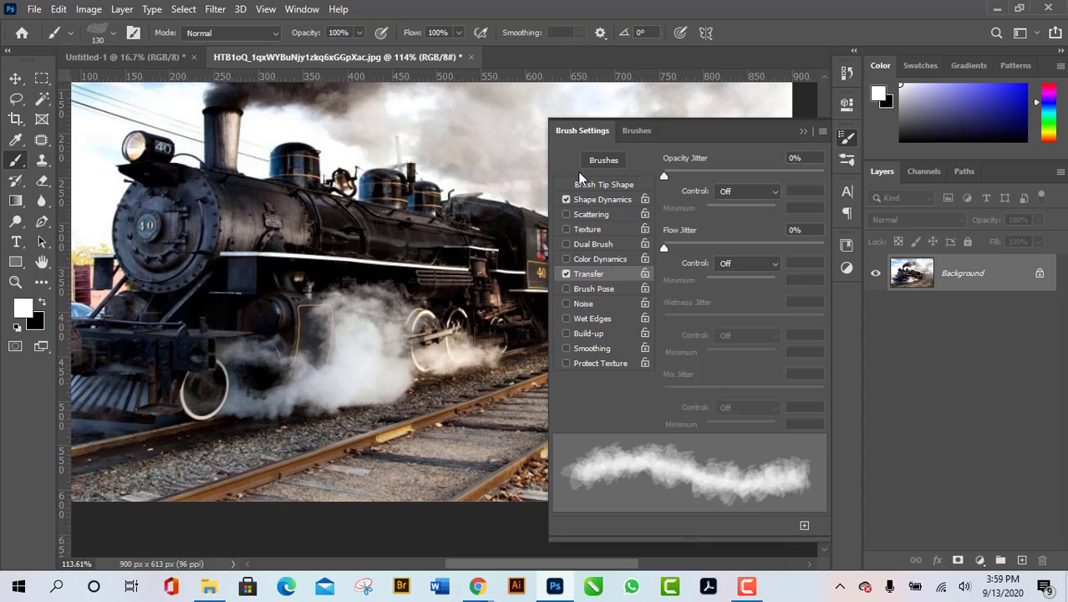
{"action": "mouse_move", "coordinate": [664, 175]}
{"action": "left_mouse_down"}
{"action": "mouse_move", "coordinate": [823, 195]}
{"action": "mouse_move", "coordinate": [780, 192]}
{"action": "left_mouse_up"}
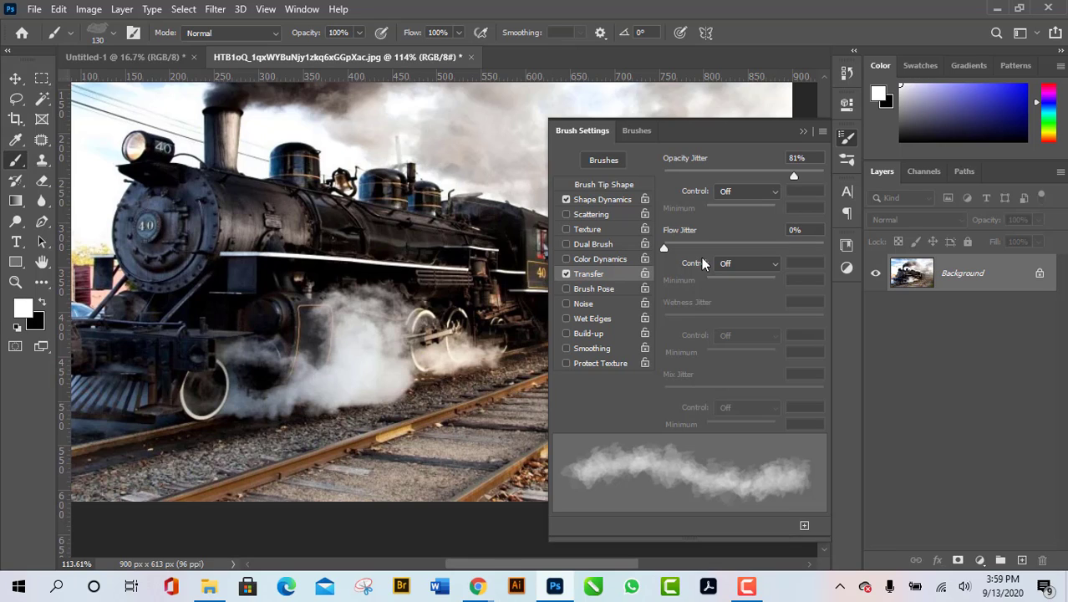
{"action": "mouse_move", "coordinate": [665, 248]}
{"action": "left_mouse_down"}
{"action": "mouse_move", "coordinate": [845, 247]}
{"action": "mouse_move", "coordinate": [676, 249]}
{"action": "left_mouse_up"}
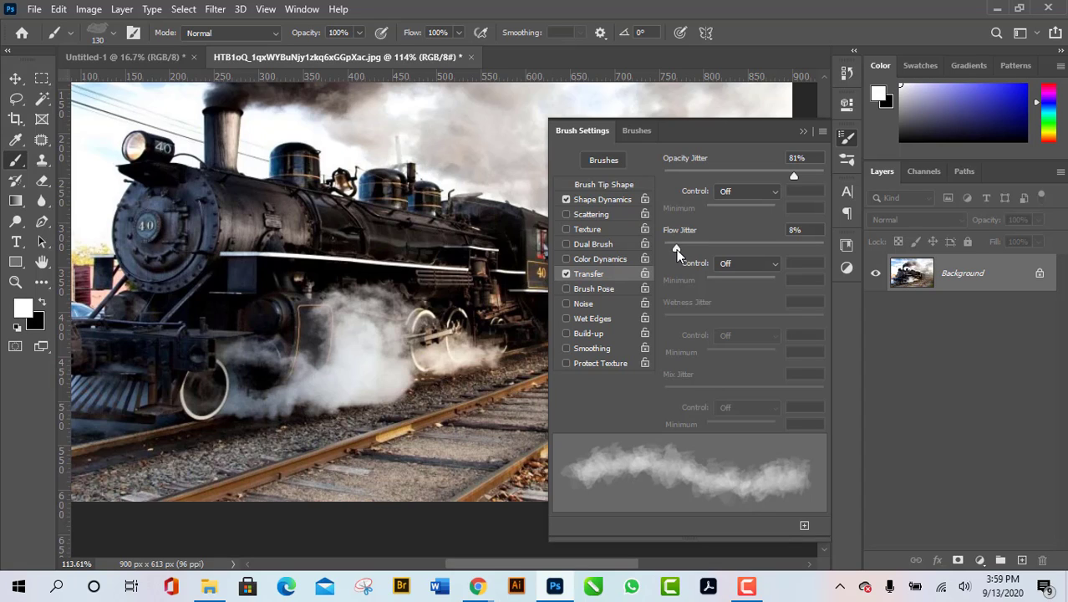
- Set the Opacity Jitter control to Fade, try a short smoke stroke over the gravel and tracks, and undo it
{"action": "left_click", "coordinate": [753, 191]}
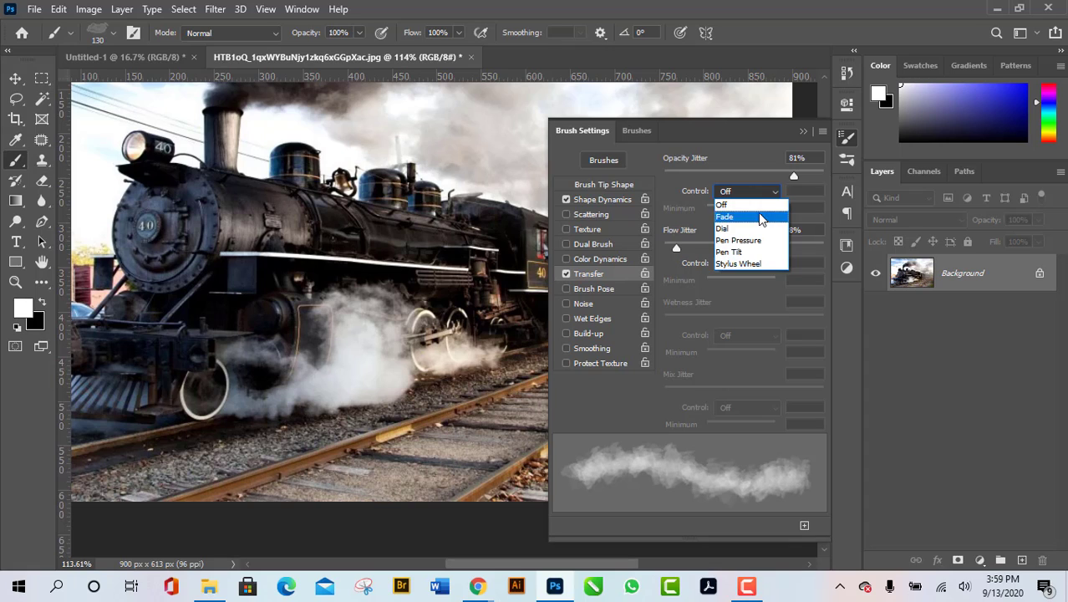
{"action": "left_click", "coordinate": [758, 216]}
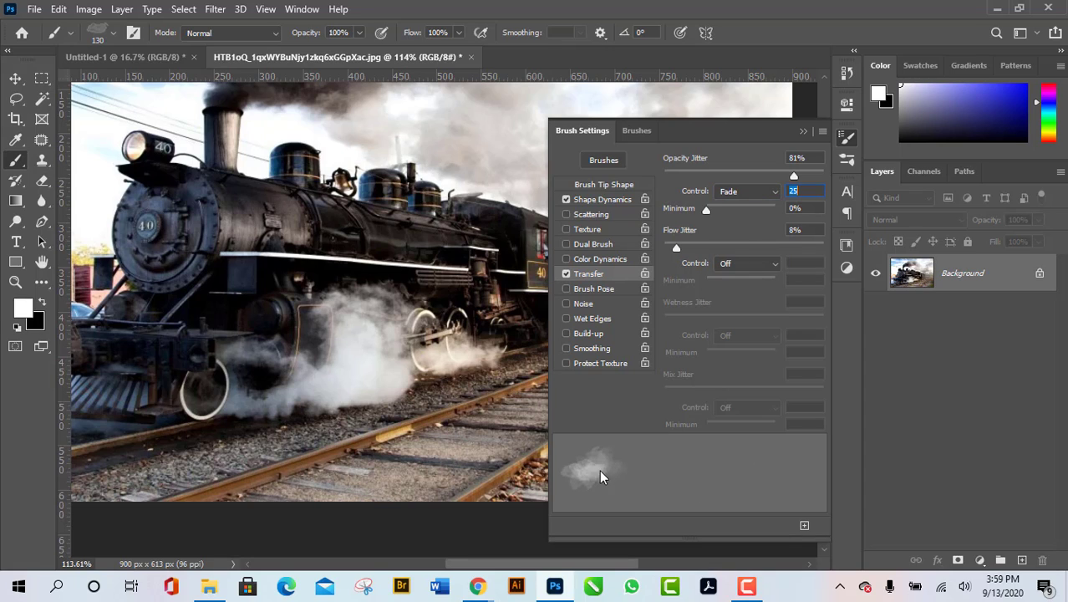
{"action": "left_click_drag", "start_coordinate": [322, 438], "coordinate": [380, 447]}
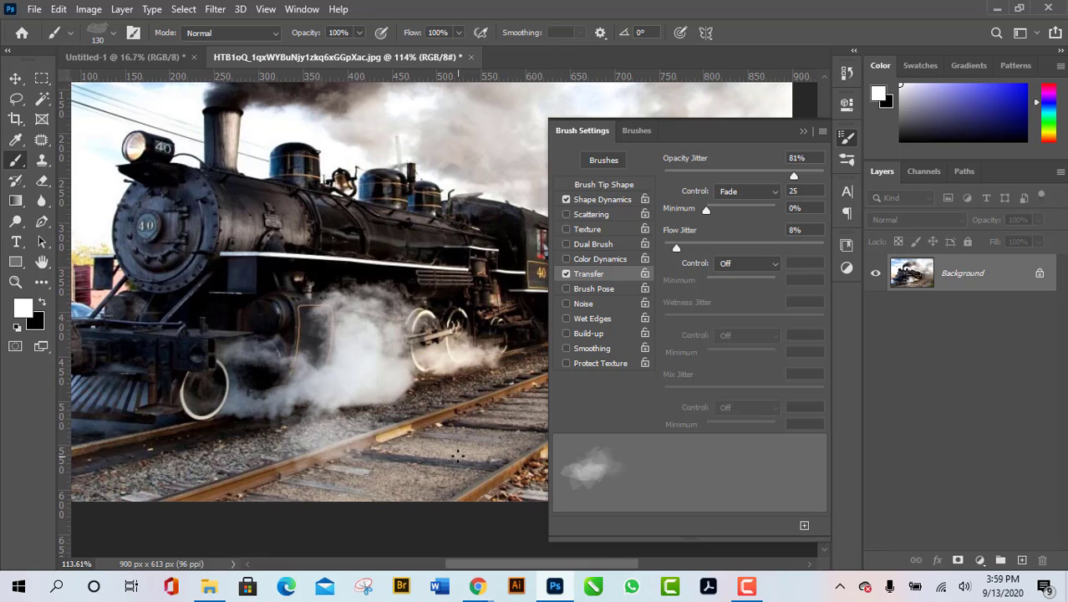
{"action": "key", "text": "ctrl+z"}
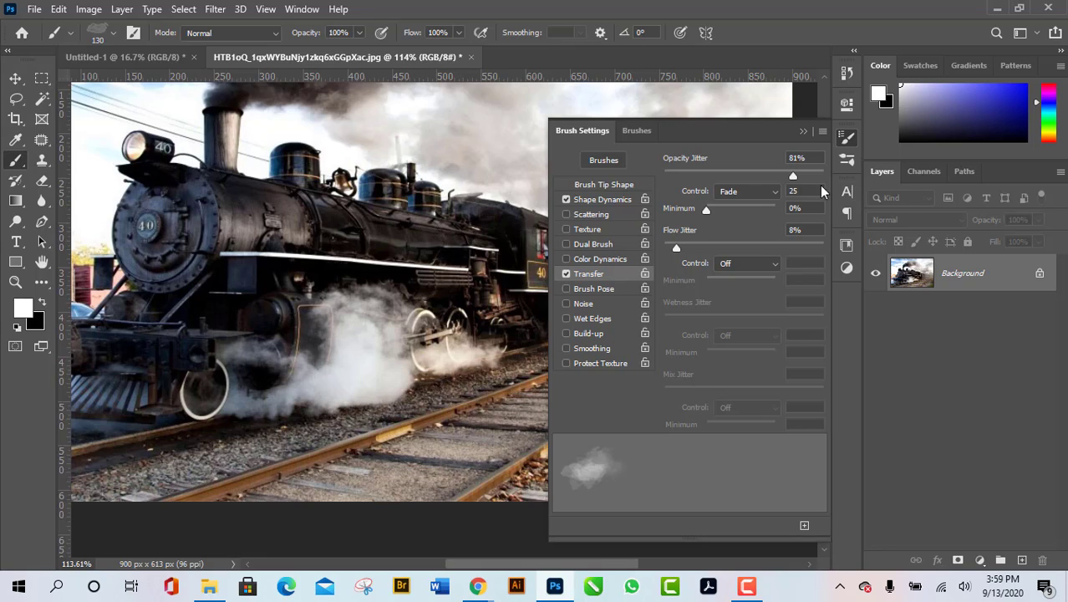
- Set the Opacity Jitter control to Dial
{"action": "left_click", "coordinate": [762, 193]}
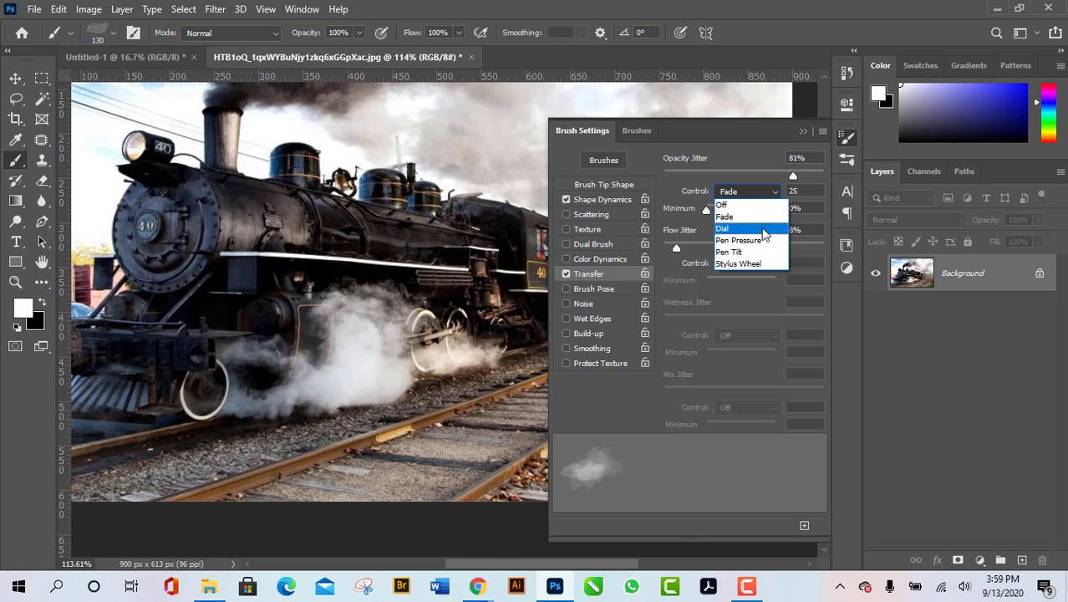
{"action": "left_click", "coordinate": [762, 231]}
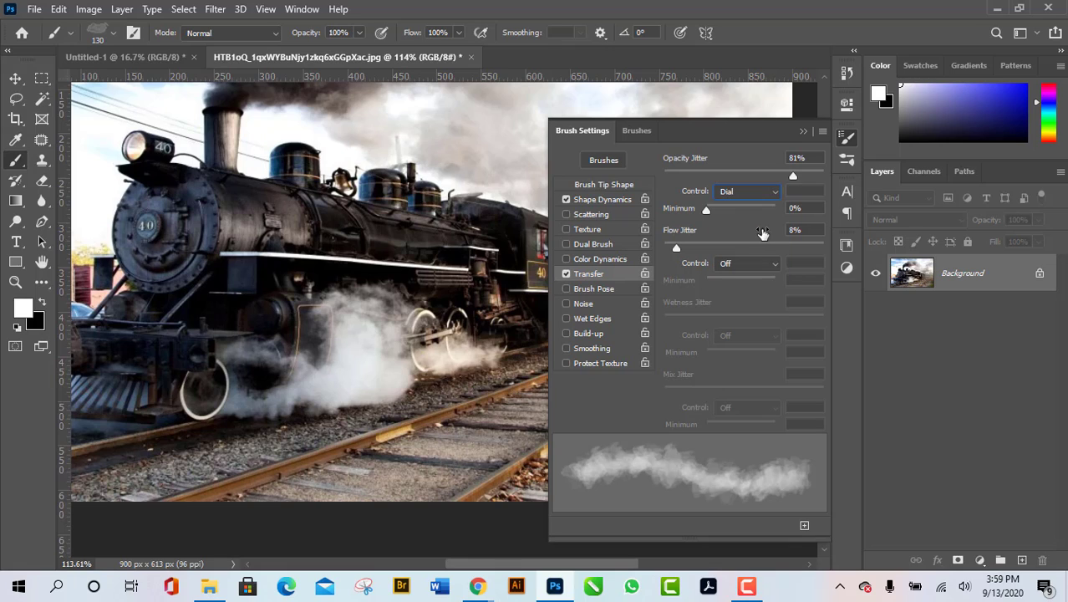
- Try Pen Pressure and Stylus Wheel as the brush's Opacity Jitter control, and set it to Off
{"action": "left_click", "coordinate": [757, 196]}
{"action": "left_click", "coordinate": [756, 241]}
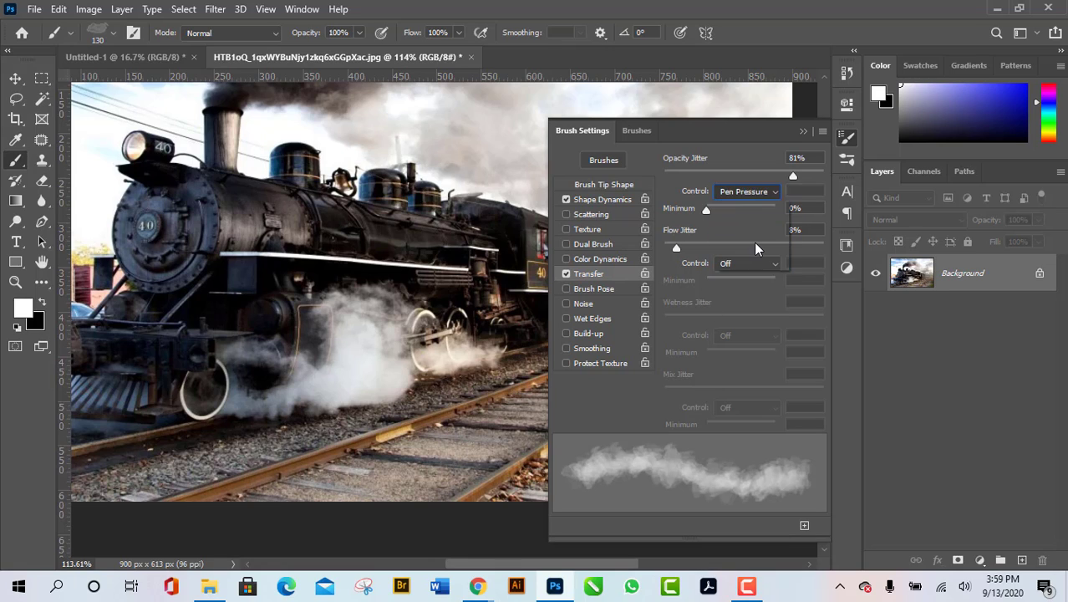
{"action": "left_click", "coordinate": [758, 193]}
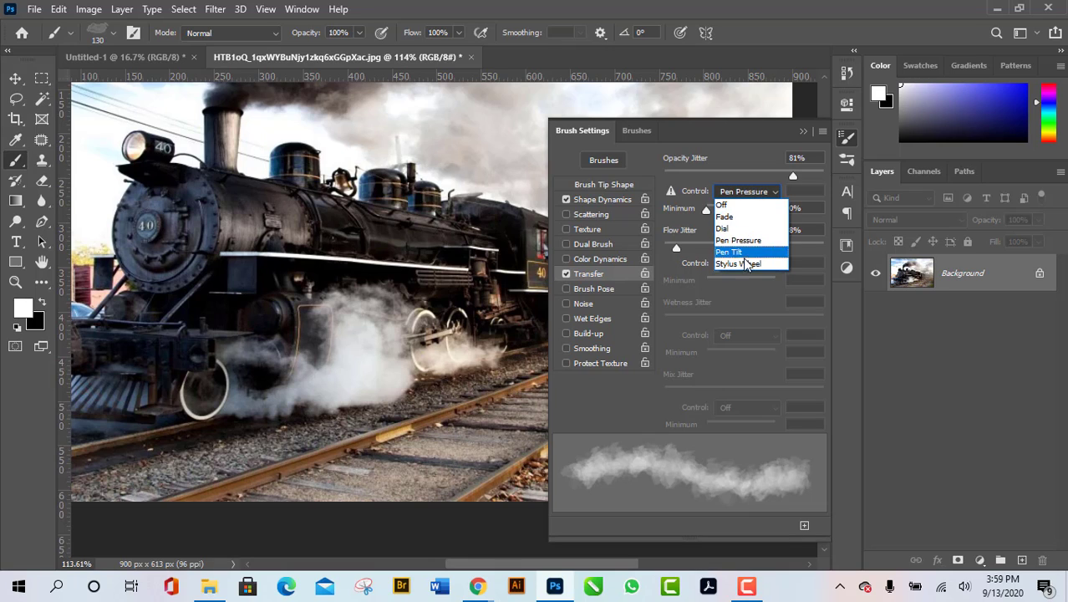
{"action": "left_click", "coordinate": [744, 263]}
{"action": "left_click", "coordinate": [765, 193]}
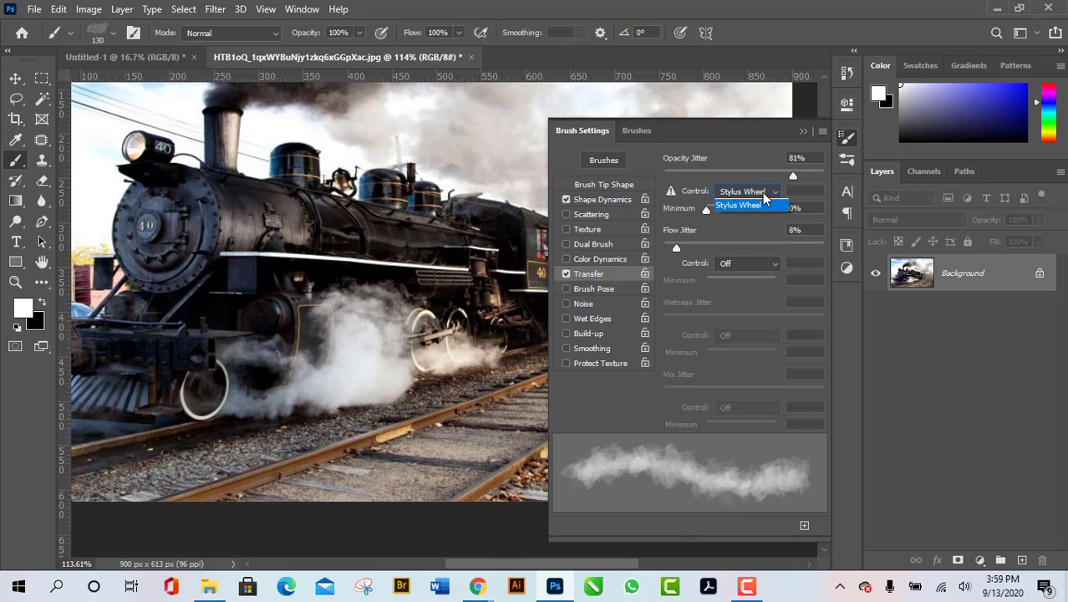
{"action": "left_click", "coordinate": [723, 205]}
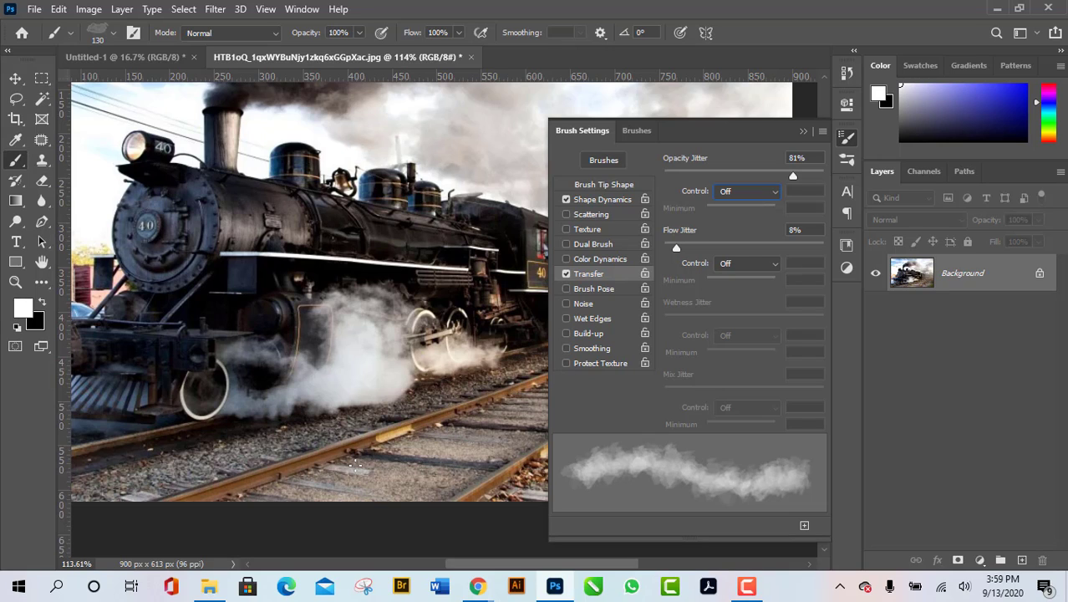
- Paint white smoke strokes along the railway tracks and over the rear carriages, collapsing the brush settings for room
{"action": "mouse_move", "coordinate": [288, 432]}
{"action": "left_mouse_down"}
{"action": "mouse_move", "coordinate": [382, 464]}
{"action": "mouse_move", "coordinate": [417, 462]}
{"action": "mouse_move", "coordinate": [470, 417]}
{"action": "mouse_move", "coordinate": [535, 344]}
{"action": "left_mouse_up"}
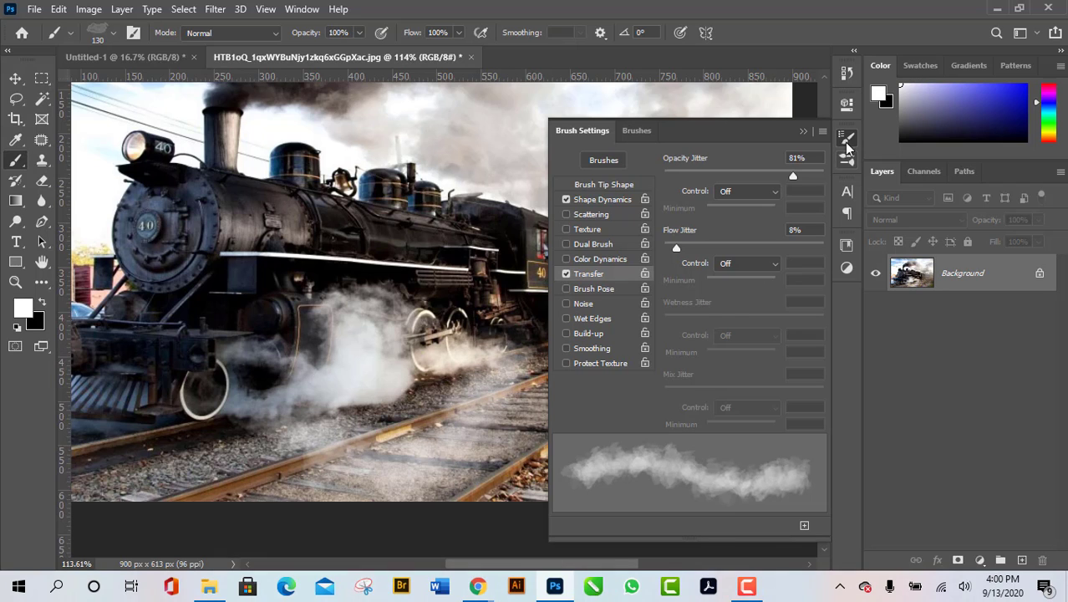
{"action": "left_click", "coordinate": [847, 141]}
{"action": "mouse_move", "coordinate": [447, 436]}
{"action": "left_mouse_down"}
{"action": "mouse_move", "coordinate": [636, 410]}
{"action": "mouse_move", "coordinate": [745, 362]}
{"action": "mouse_move", "coordinate": [738, 319]}
{"action": "left_mouse_up"}
{"action": "mouse_move", "coordinate": [588, 376]}
{"action": "left_mouse_down"}
{"action": "mouse_move", "coordinate": [678, 303]}
{"action": "mouse_move", "coordinate": [694, 299]}
{"action": "mouse_move", "coordinate": [675, 355]}
{"action": "mouse_move", "coordinate": [797, 289]}
{"action": "left_mouse_up"}
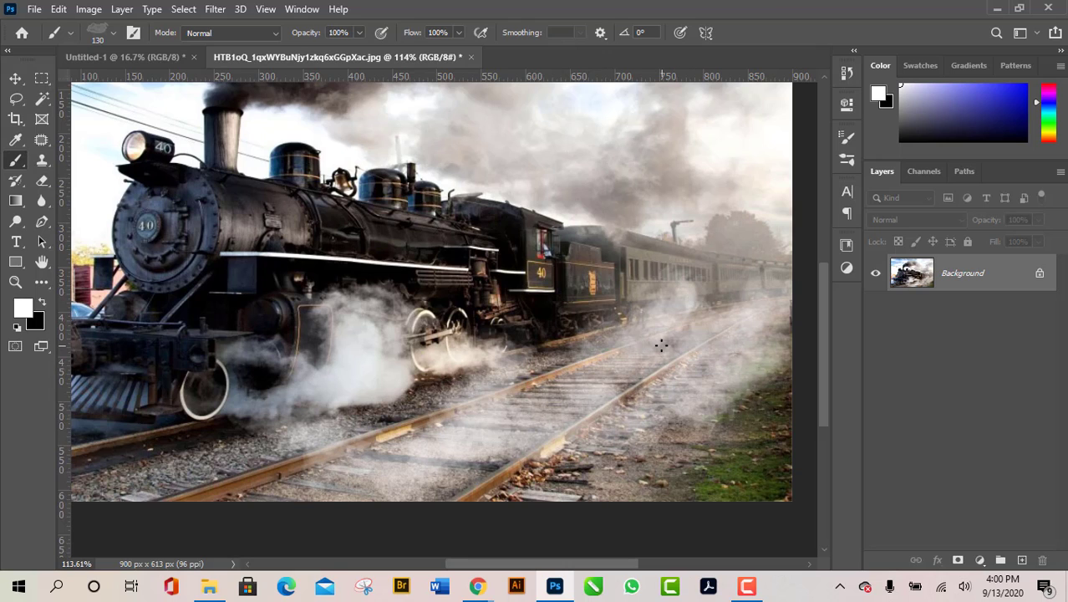
{"action": "mouse_move", "coordinate": [539, 364]}
{"action": "left_mouse_down"}
{"action": "mouse_move", "coordinate": [648, 271]}
{"action": "mouse_move", "coordinate": [715, 226]}
{"action": "left_mouse_up"}
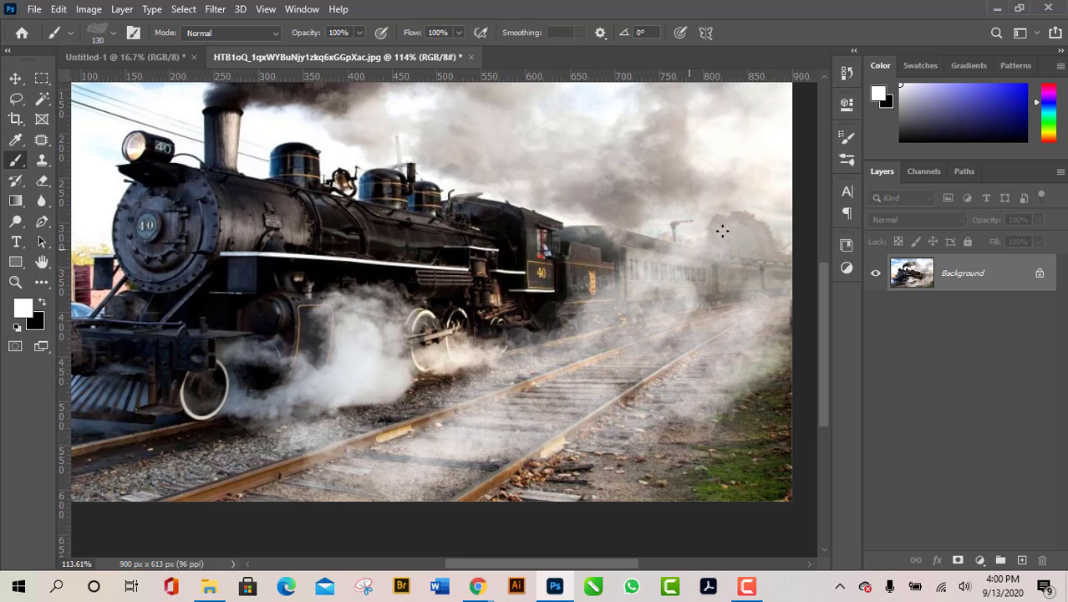
{"action": "mouse_move", "coordinate": [443, 476]}
{"action": "left_mouse_down"}
{"action": "mouse_move", "coordinate": [585, 479]}
{"action": "mouse_move", "coordinate": [677, 456]}
{"action": "mouse_move", "coordinate": [736, 397]}
{"action": "left_mouse_up"}
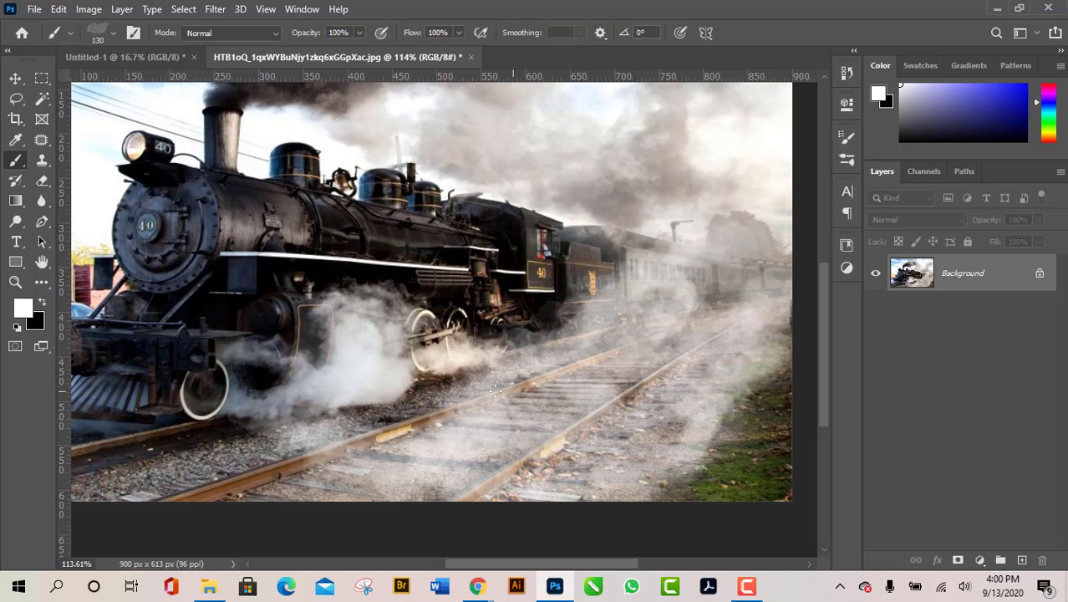
{"action": "mouse_move", "coordinate": [333, 415]}
{"action": "left_mouse_down"}
{"action": "mouse_move", "coordinate": [757, 239]}
{"action": "mouse_move", "coordinate": [776, 210]}
{"action": "left_mouse_up"}
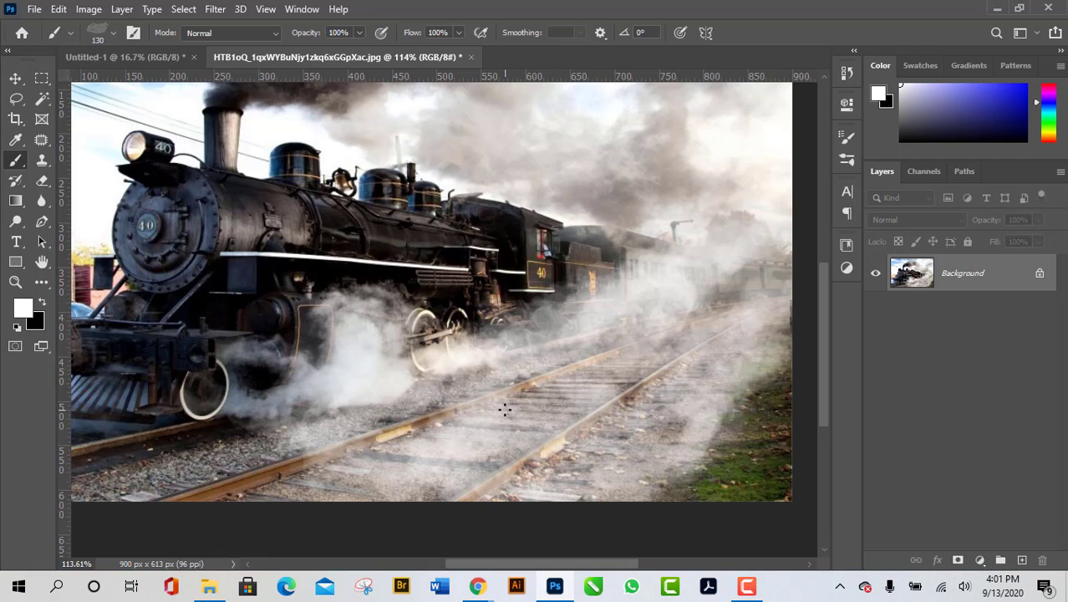
- Undo all the smoke strokes painted over the tracks and carriages
{"action": "key", "text": "ctrl+z"}
{"action": "key", "text": "ctrl+z"}
{"action": "key", "text": "ctrl+z"}
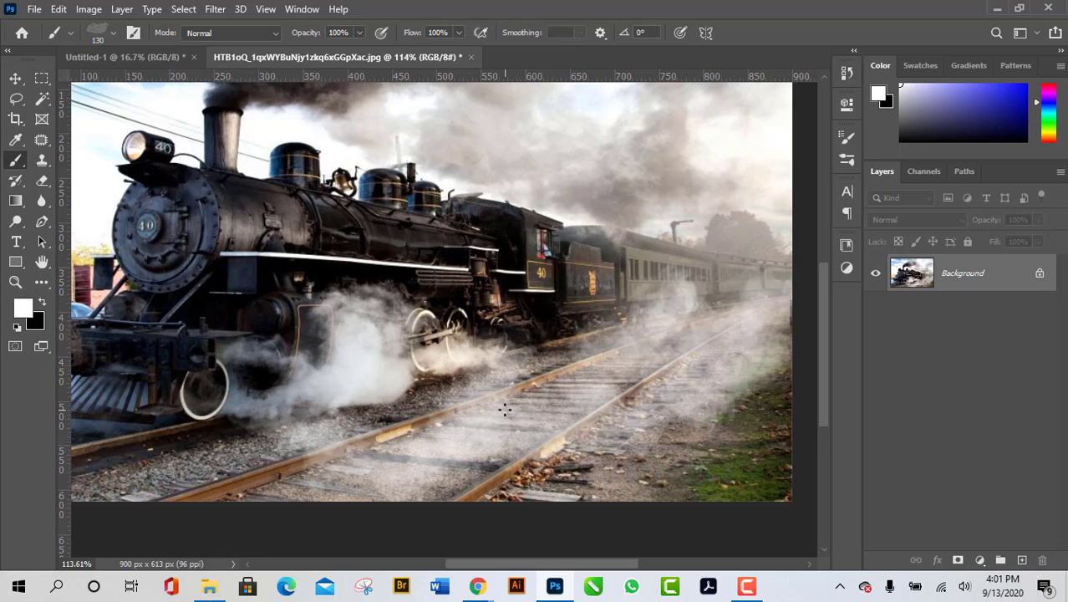
{"action": "key", "text": "ctrl+z"}
{"action": "key", "text": "ctrl+z"}
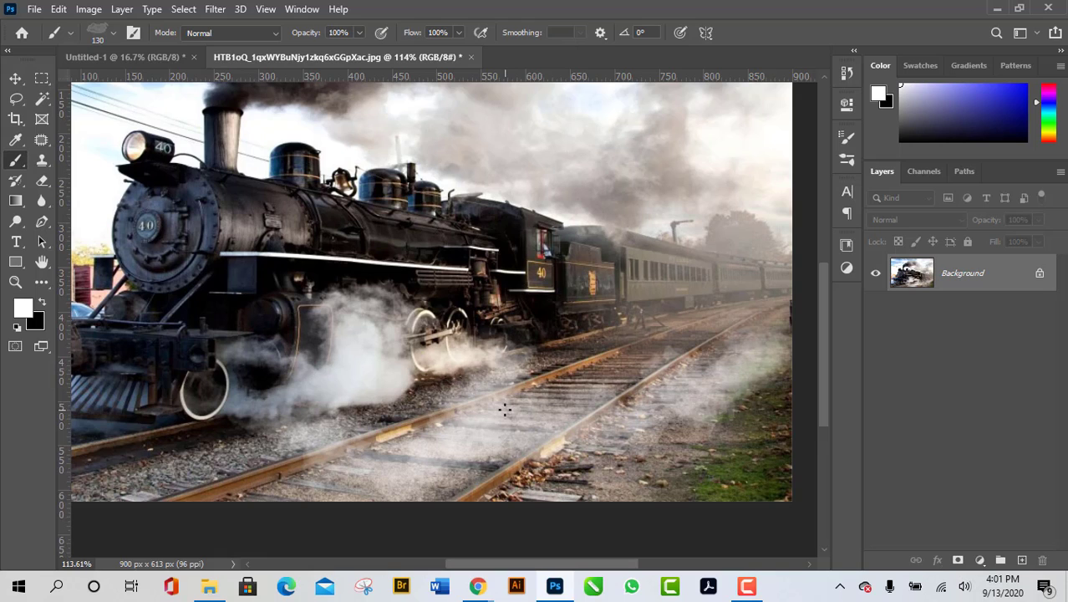
{"action": "key", "text": "ctrl+z"}
{"action": "key", "text": "ctrl+z"}
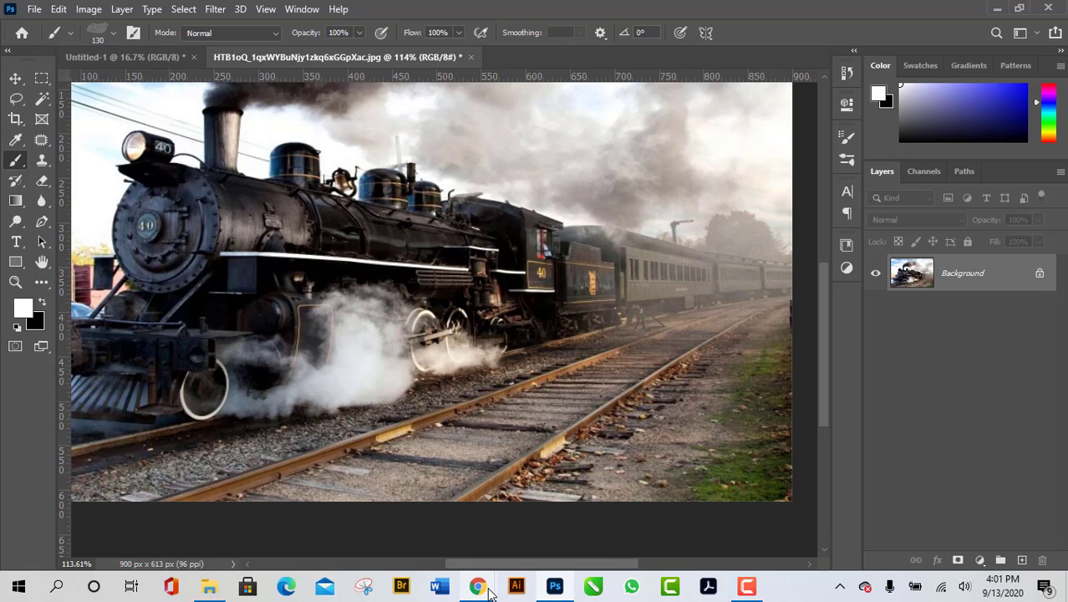
- Switch to the Google Meet call in Chrome, admit the waiting participant and minimize the browser
{"action": "mouse_move", "coordinate": [477, 585]}
{"action": "left_click", "coordinate": [453, 519]}
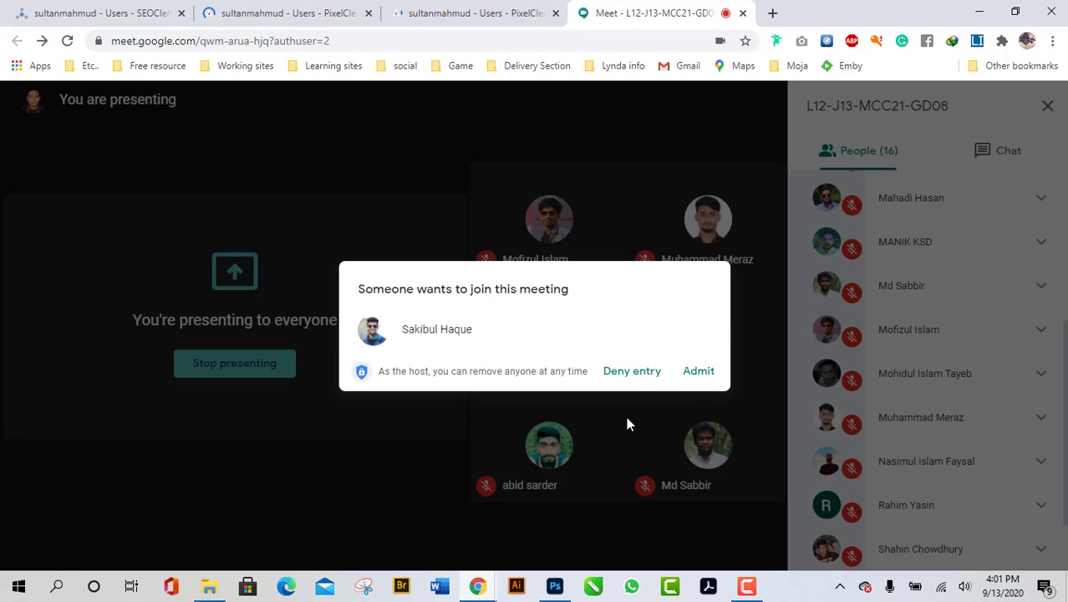
{"action": "left_click", "coordinate": [700, 373]}
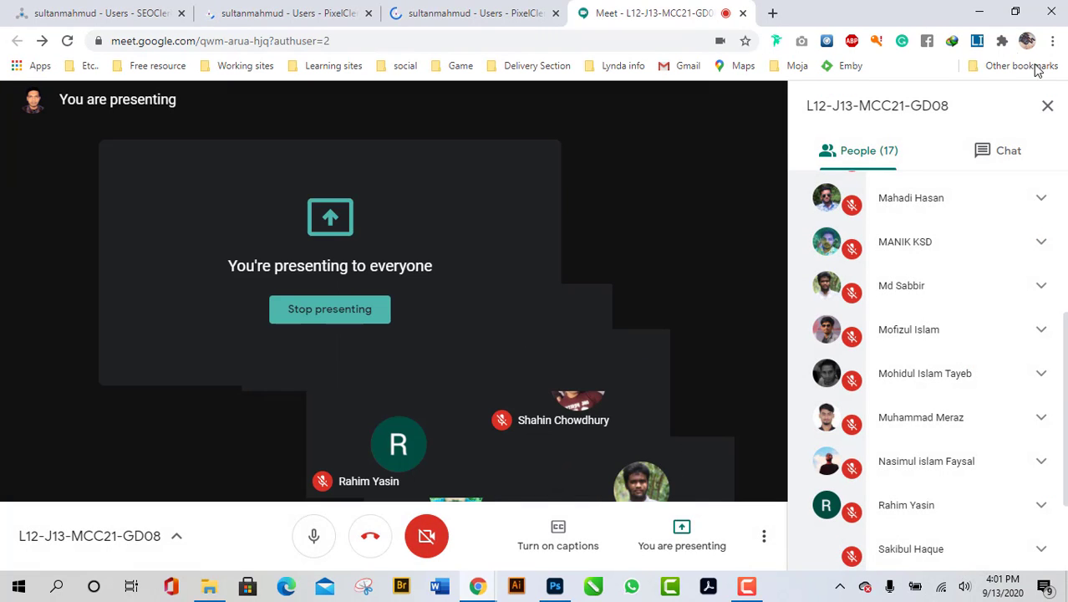
{"action": "left_click", "coordinate": [980, 12]}
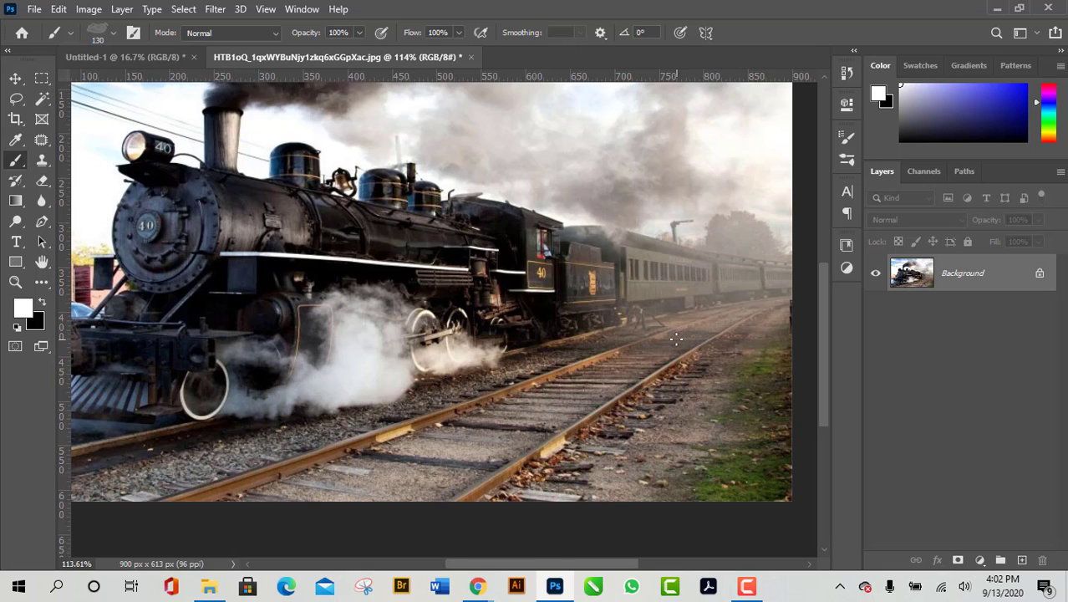
- Minimize Photoshop and bring up the Google Meet window in Chrome
{"action": "left_click", "coordinate": [1005, 8]}
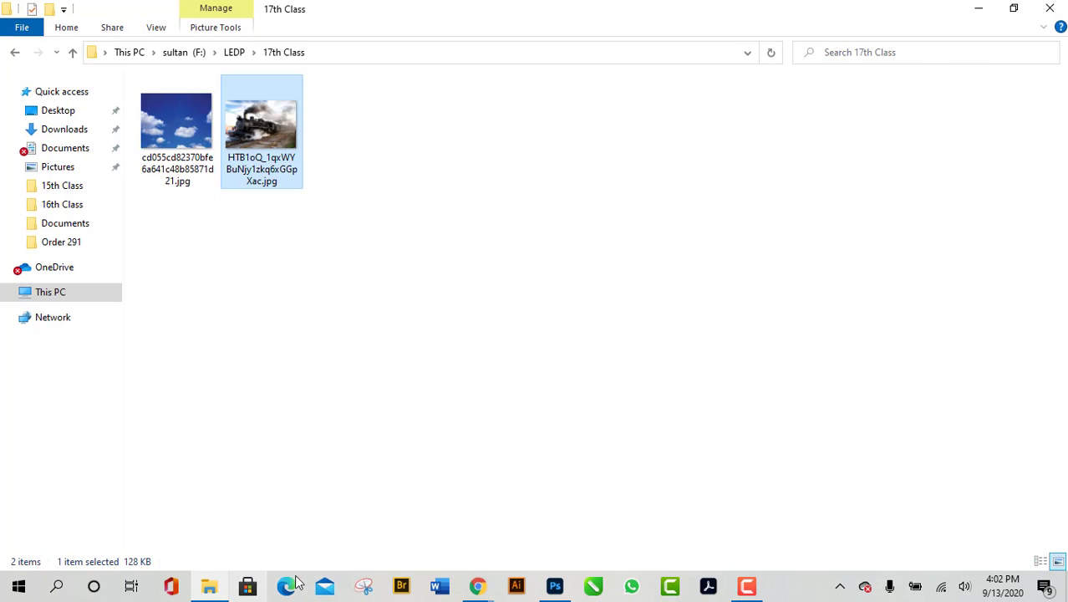
{"action": "left_click", "coordinate": [477, 585]}
{"action": "left_click", "coordinate": [413, 459]}
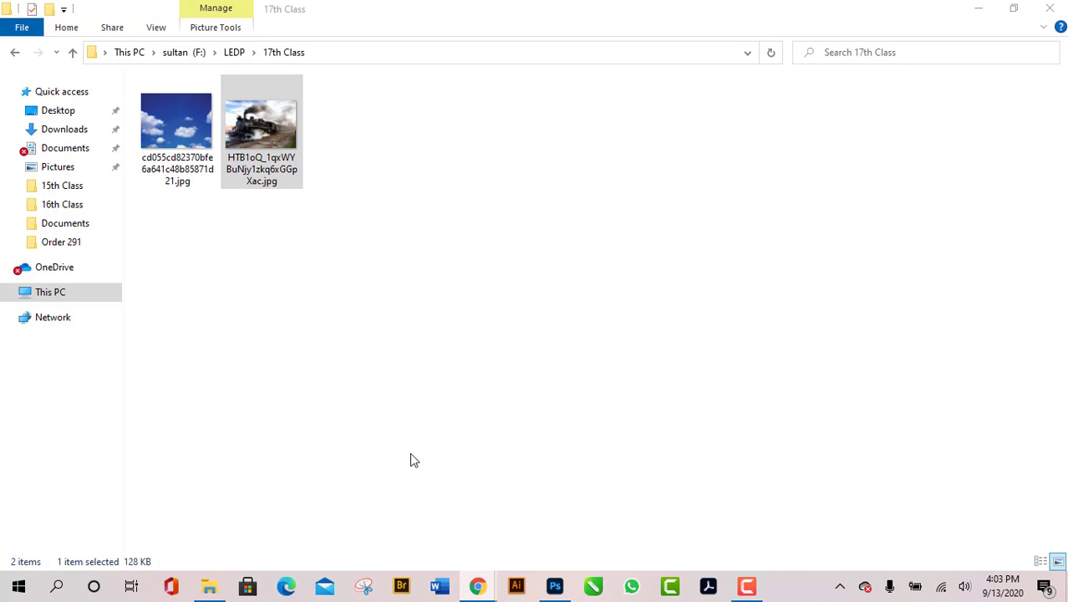
{"action": "mouse_move", "coordinate": [485, 583]}
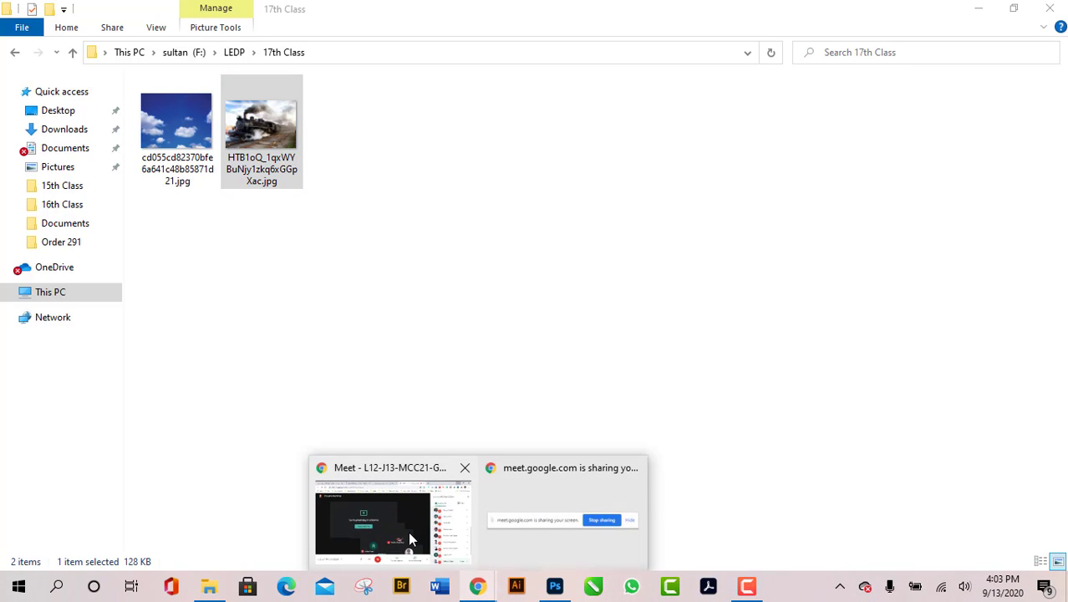
{"action": "left_click", "coordinate": [408, 533]}
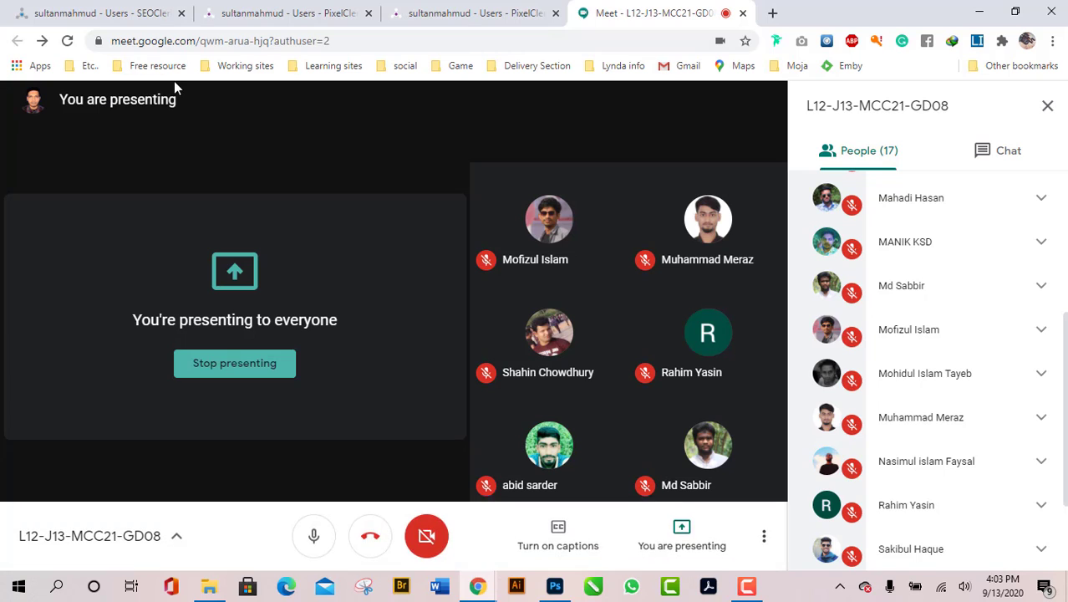
- Look through the bookmark folders and copy the Water Free Brushes bookmark from the Free resource folder
{"action": "left_click", "coordinate": [238, 65]}
{"action": "left_click", "coordinate": [242, 65]}
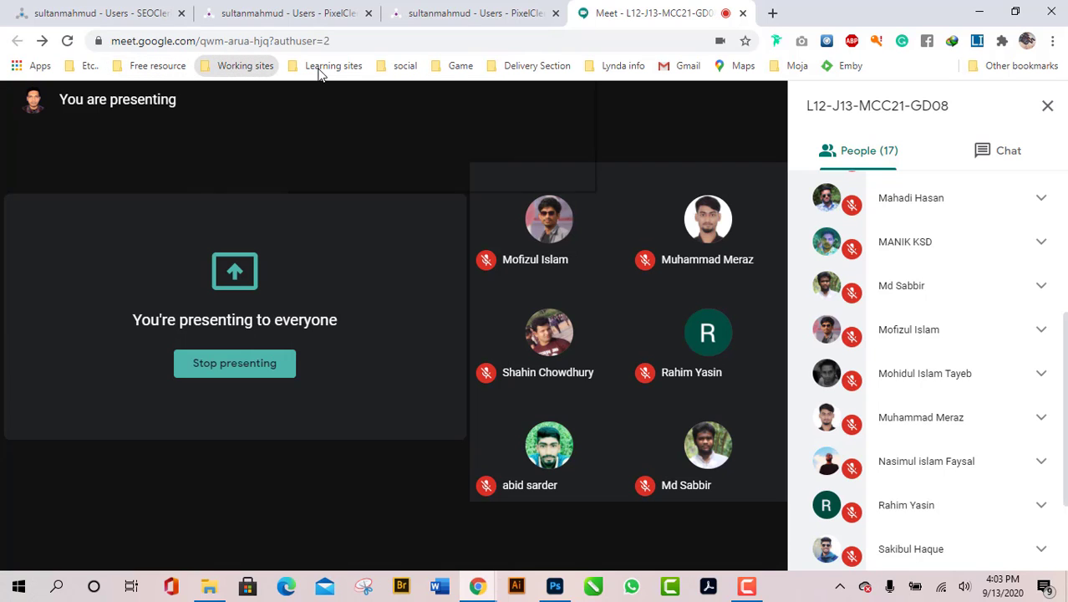
{"action": "left_click", "coordinate": [330, 67]}
{"action": "left_click", "coordinate": [341, 69]}
{"action": "left_click", "coordinate": [399, 67]}
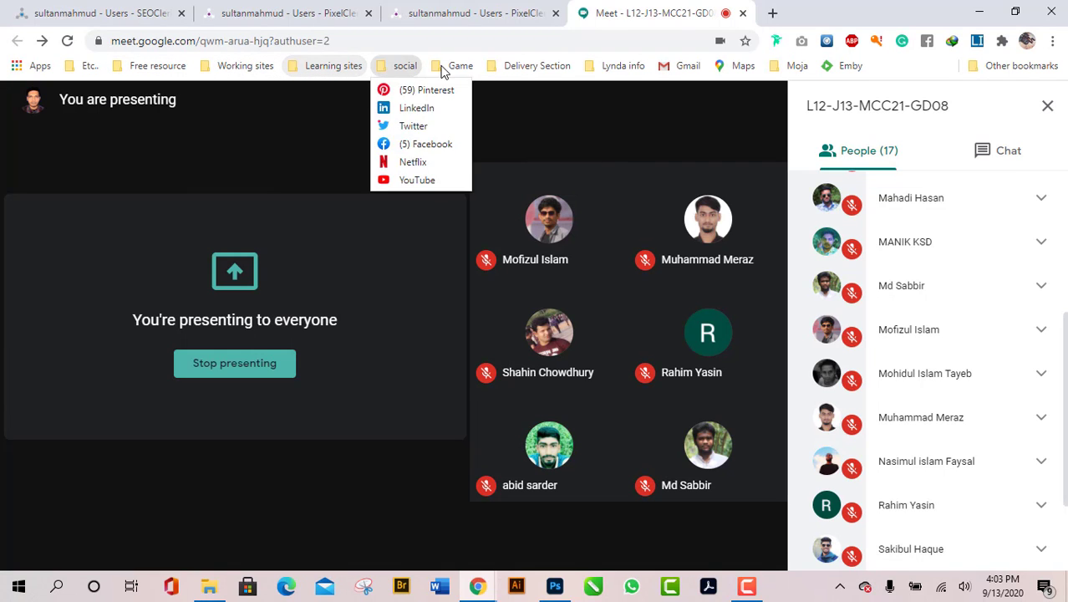
{"action": "left_click", "coordinate": [535, 67]}
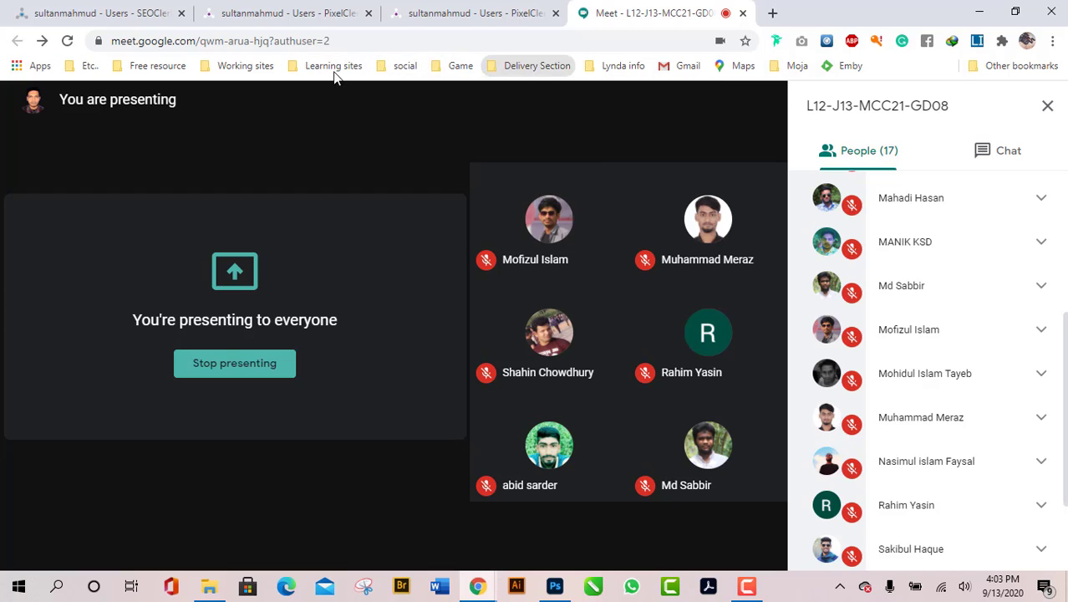
{"action": "left_click", "coordinate": [157, 66]}
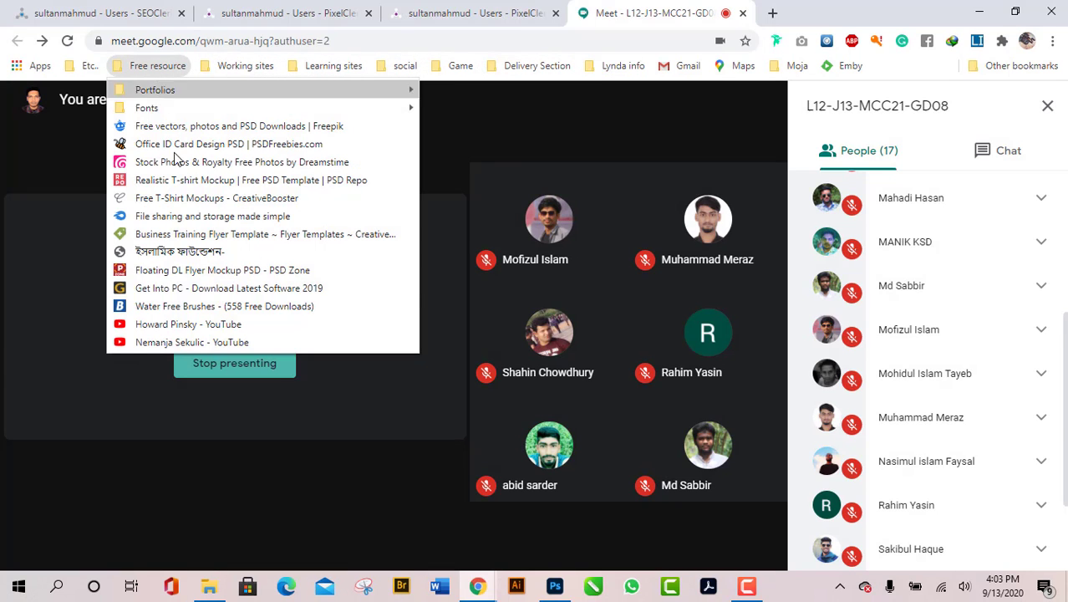
{"action": "right_click", "coordinate": [199, 308]}
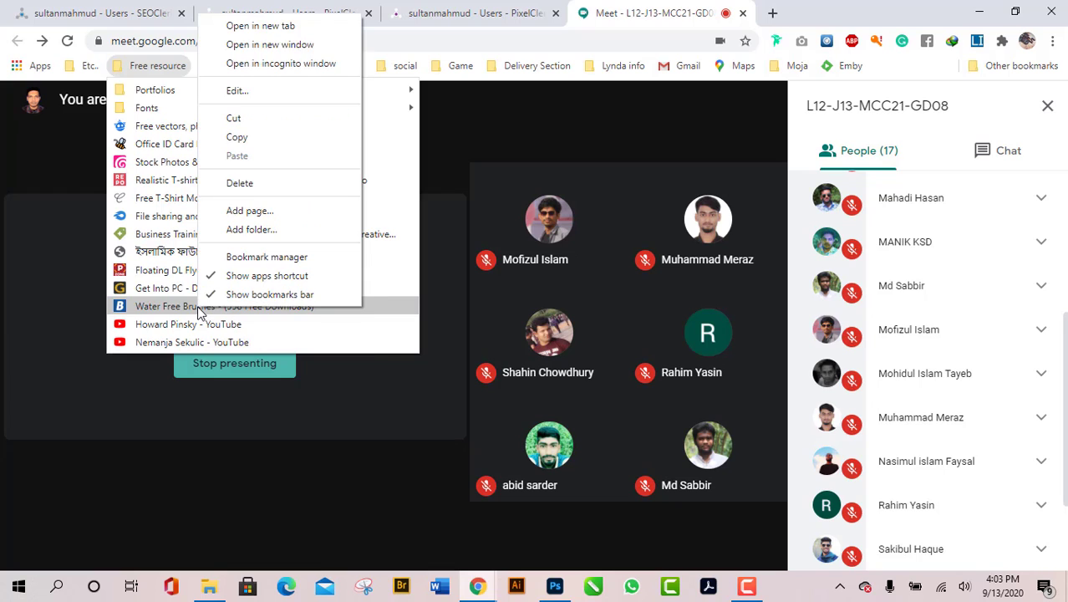
{"action": "left_click", "coordinate": [259, 139]}
{"action": "left_click", "coordinate": [284, 14]}
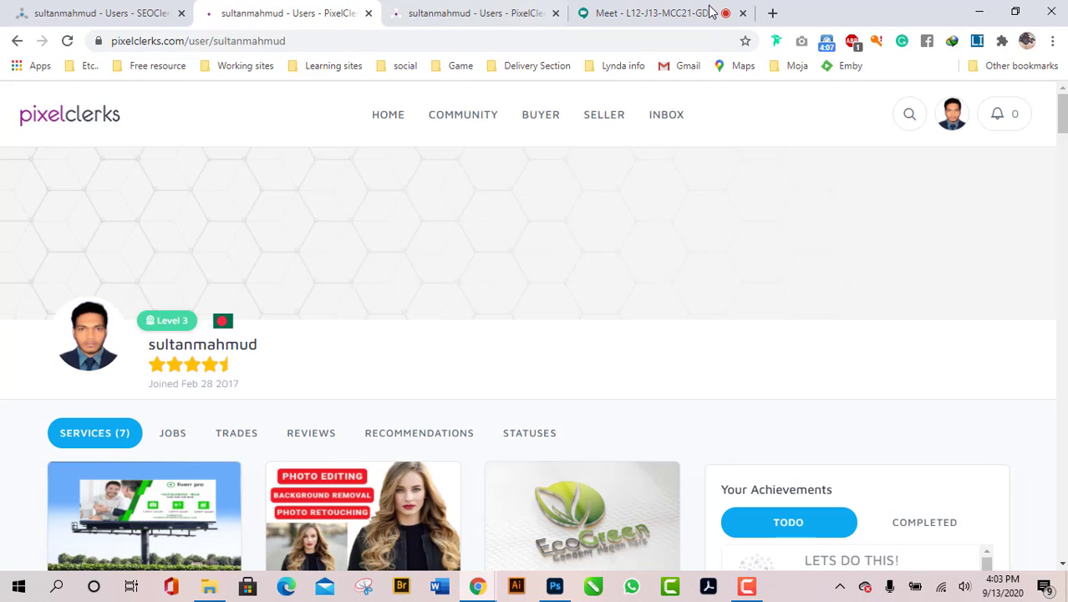
{"action": "left_click", "coordinate": [685, 13]}
{"action": "left_click", "coordinate": [774, 13]}
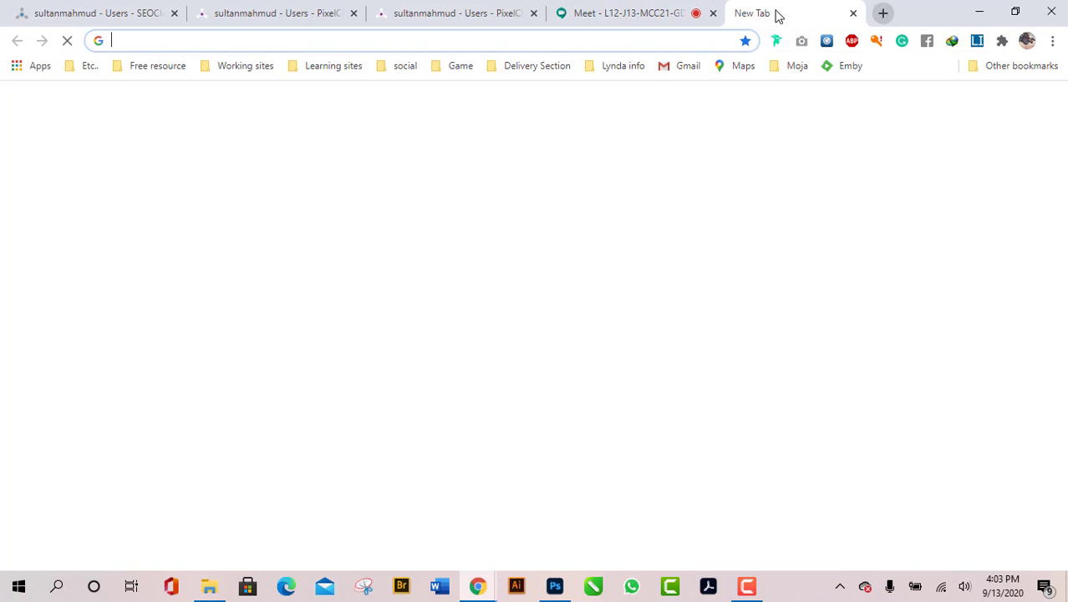
{"action": "right_click", "coordinate": [685, 43]}
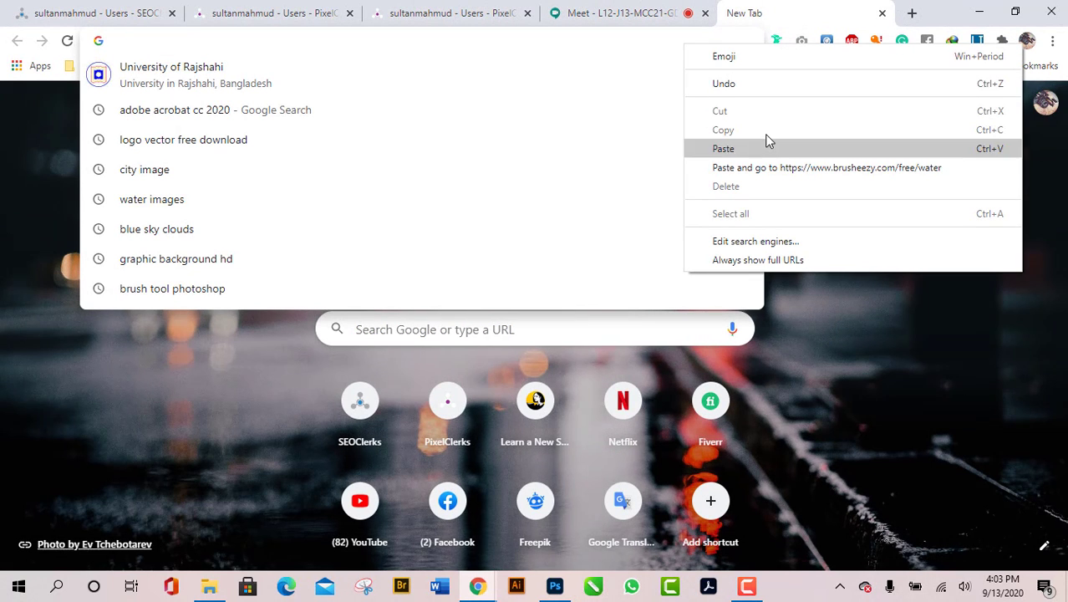
{"action": "left_click", "coordinate": [757, 145]}
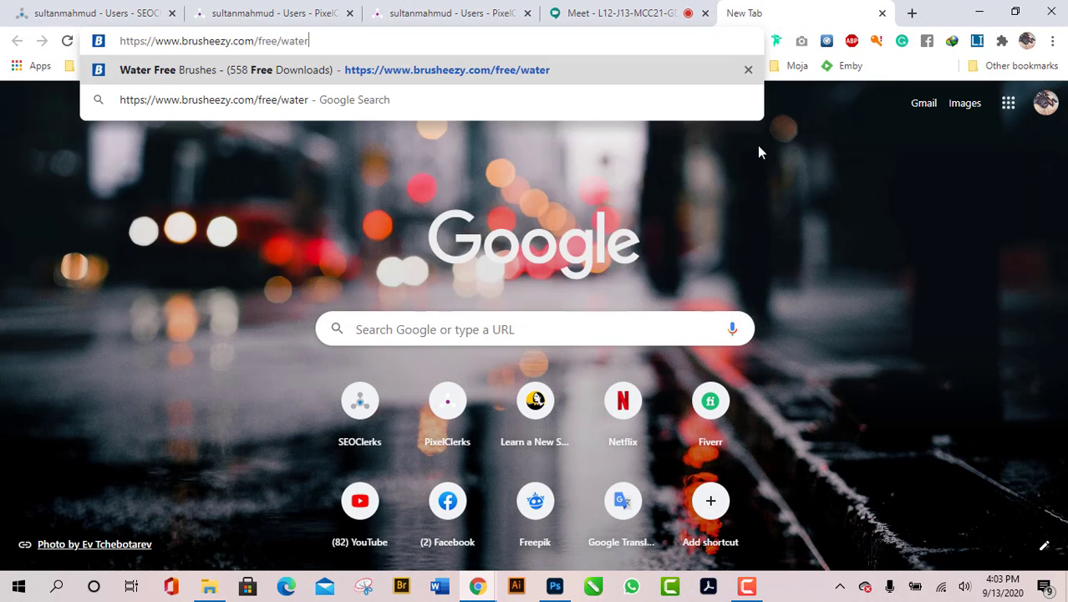
{"action": "left_click", "coordinate": [449, 72]}
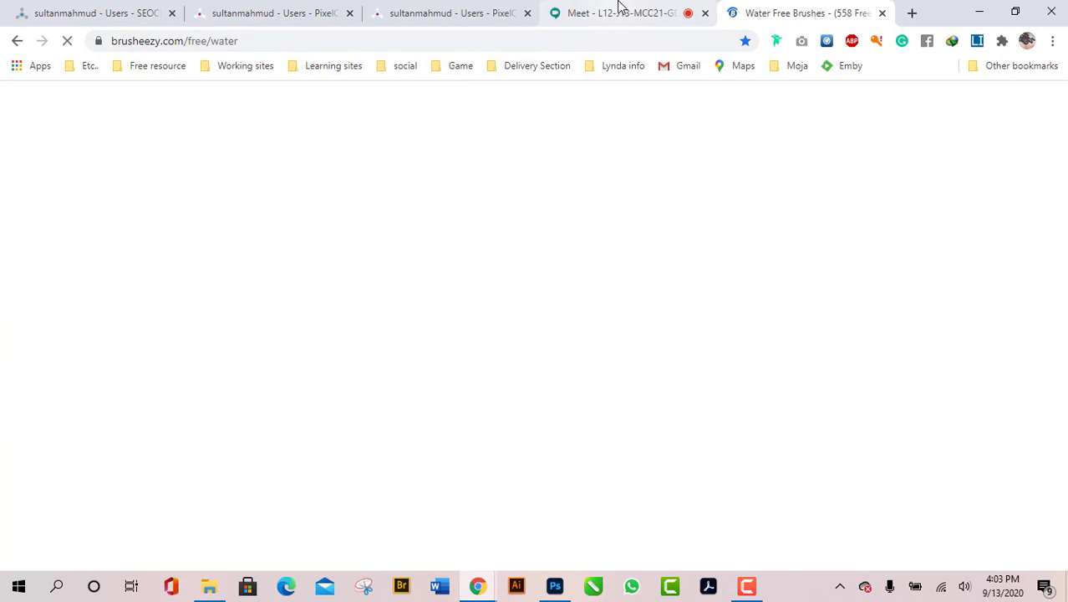
- Check the loading Brusheezy page and look through the participant list of the Google Meet call
{"action": "left_click", "coordinate": [621, 11]}
{"action": "left_click", "coordinate": [802, 13]}
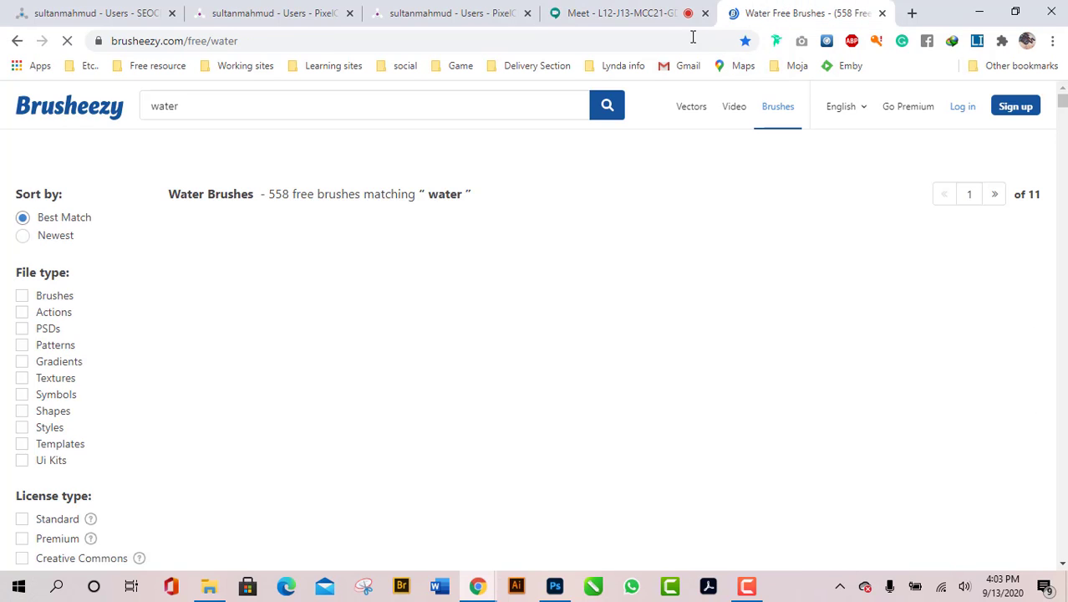
{"action": "left_click", "coordinate": [619, 6]}
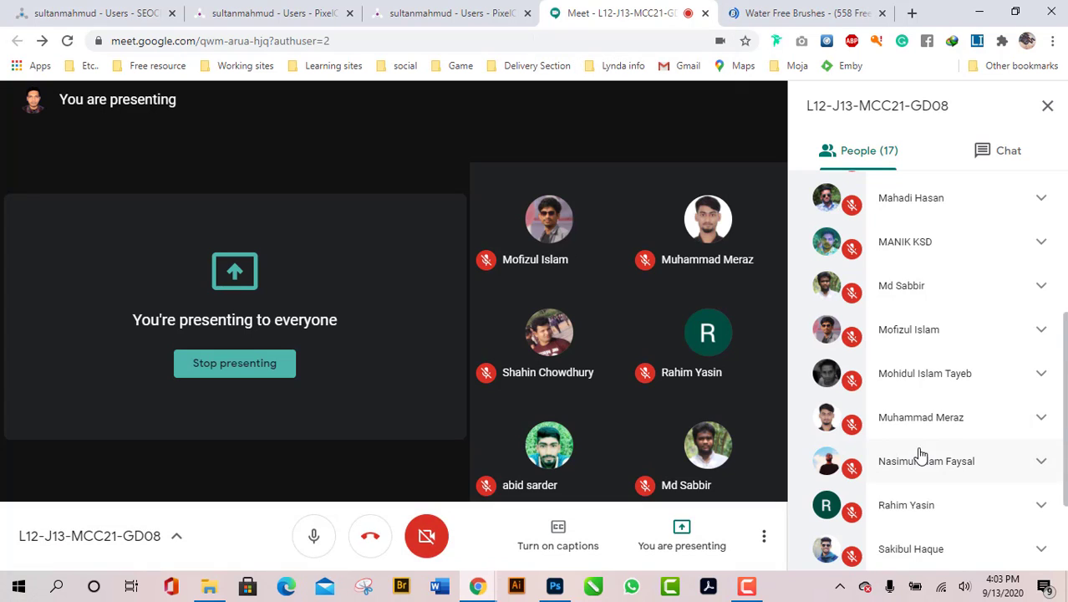
{"action": "scroll", "coordinate": [919, 453], "scroll_direction": "down", "scroll_amount": 2}
{"action": "scroll", "coordinate": [923, 418], "scroll_direction": "up", "scroll_amount": 5}
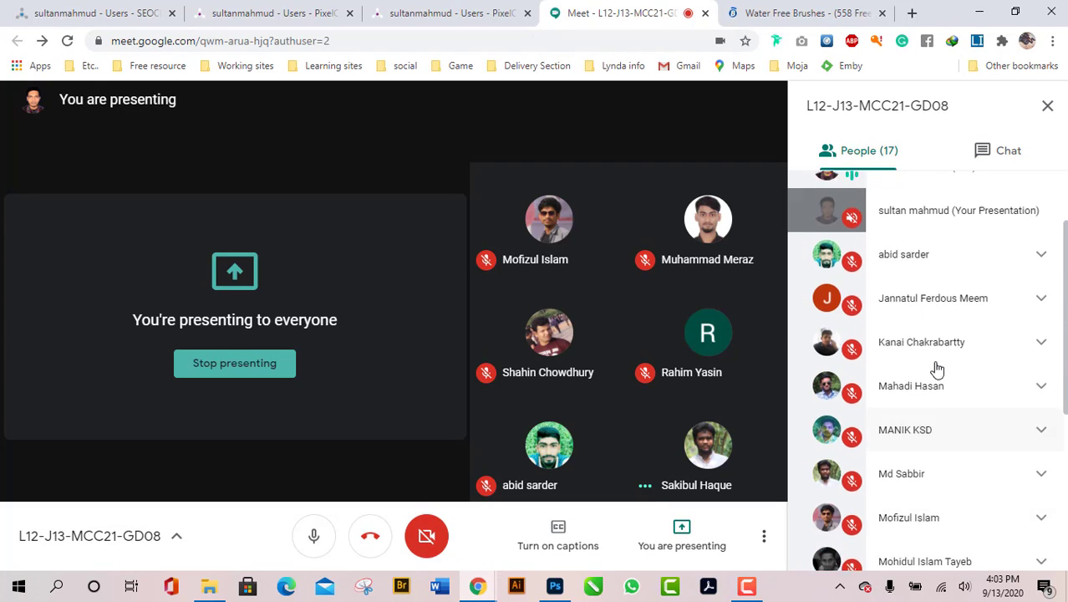
- Return to the Brusheezy water brushes page and copy its web address
{"action": "left_click", "coordinate": [794, 8]}
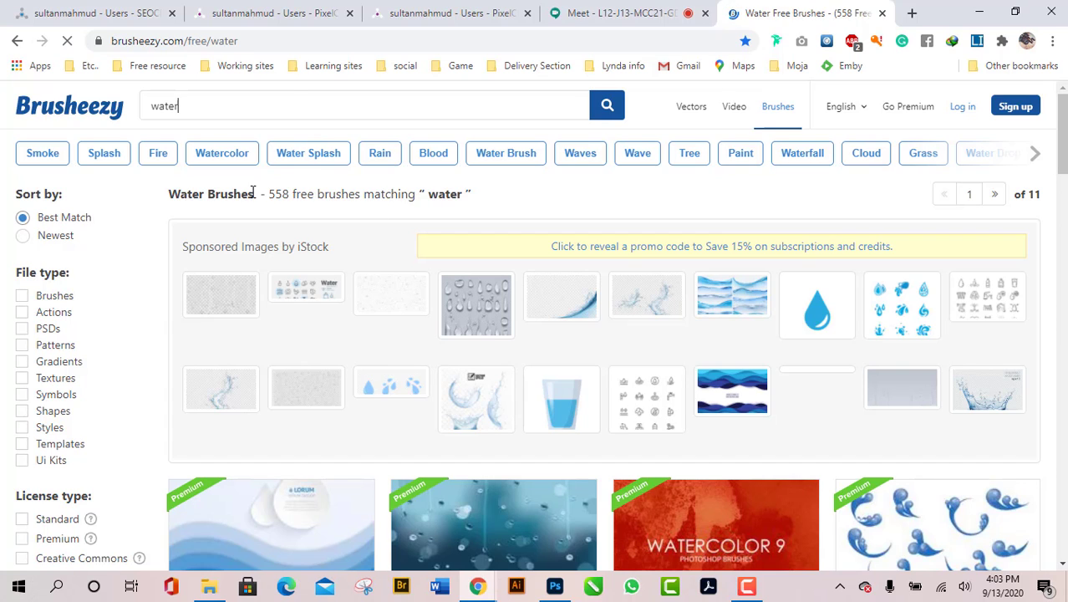
{"action": "left_click", "coordinate": [276, 42]}
{"action": "right_click", "coordinate": [196, 40]}
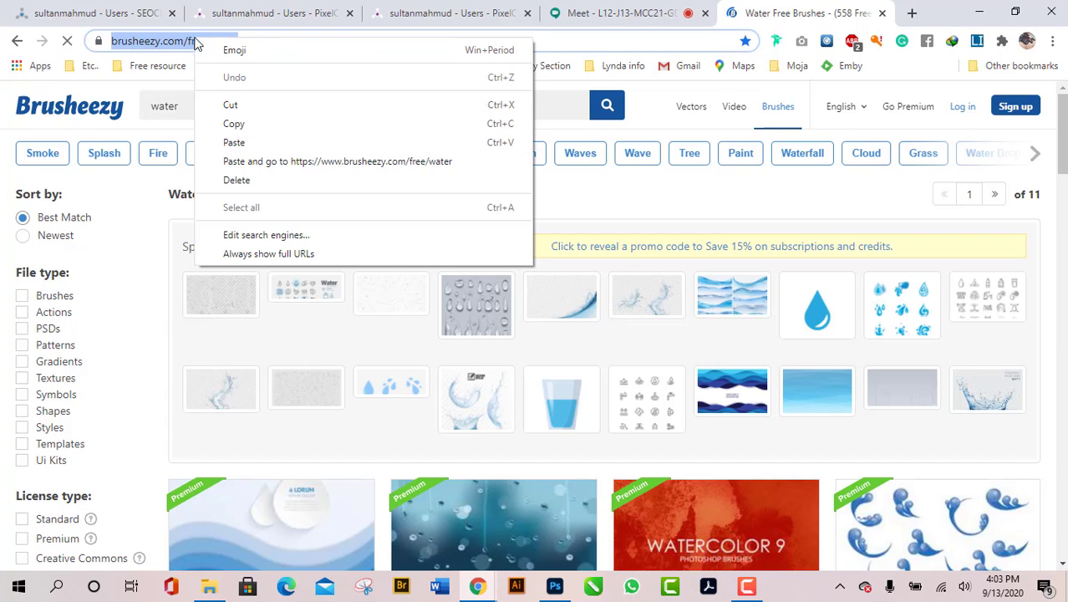
{"action": "left_click", "coordinate": [275, 124]}
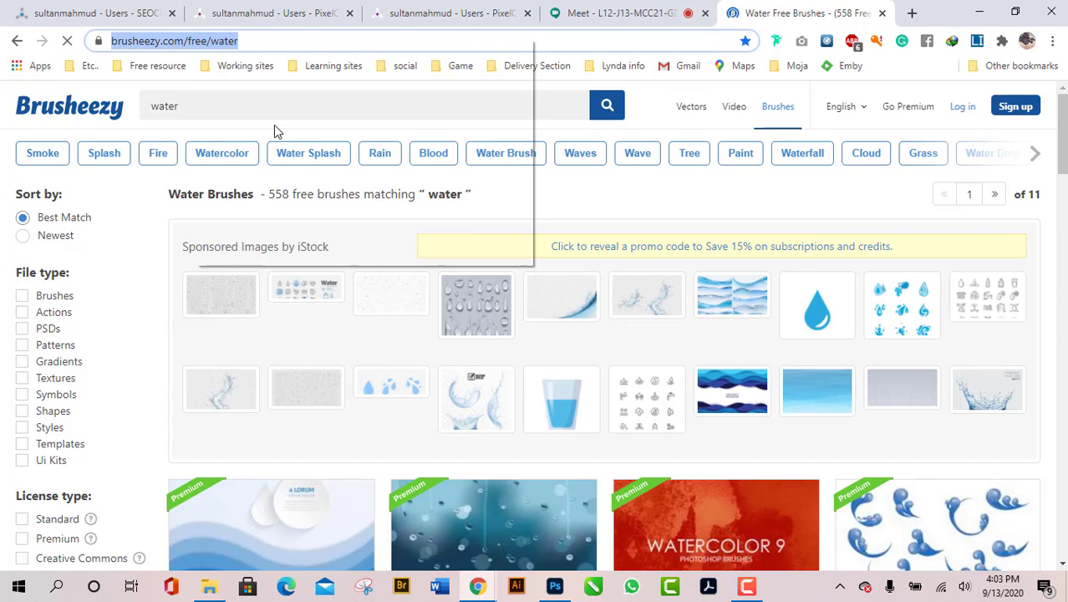
{"action": "left_click", "coordinate": [627, 12]}
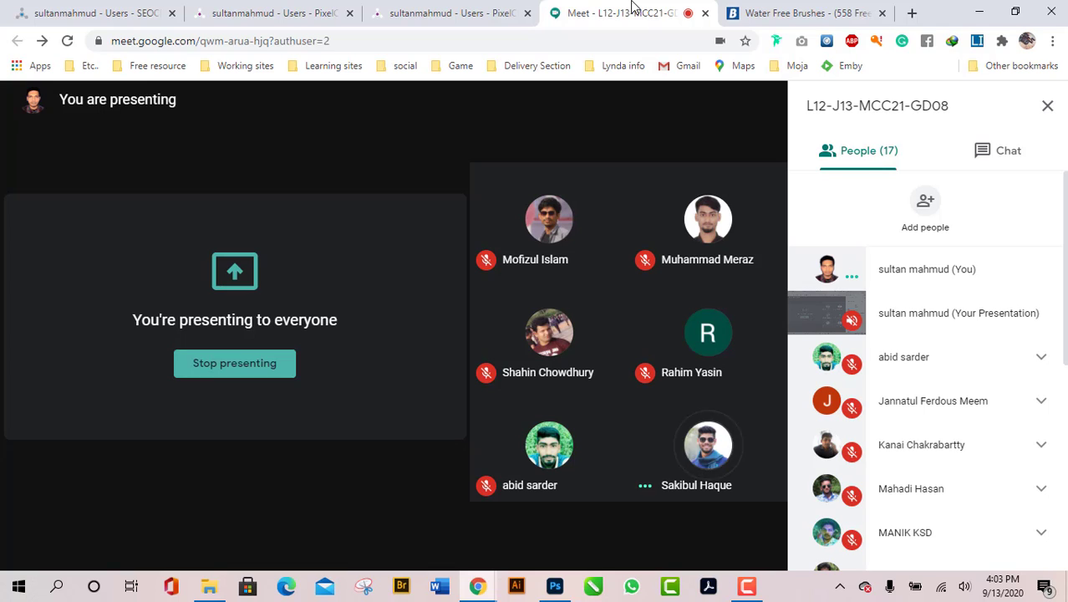
{"action": "left_click", "coordinate": [986, 154]}
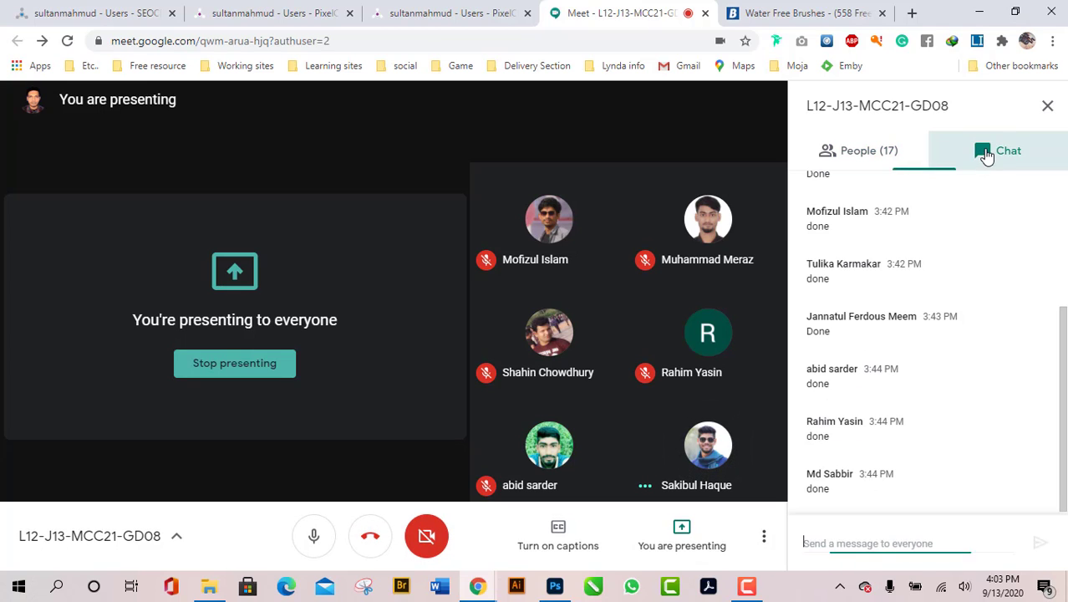
{"action": "right_click", "coordinate": [850, 539]}
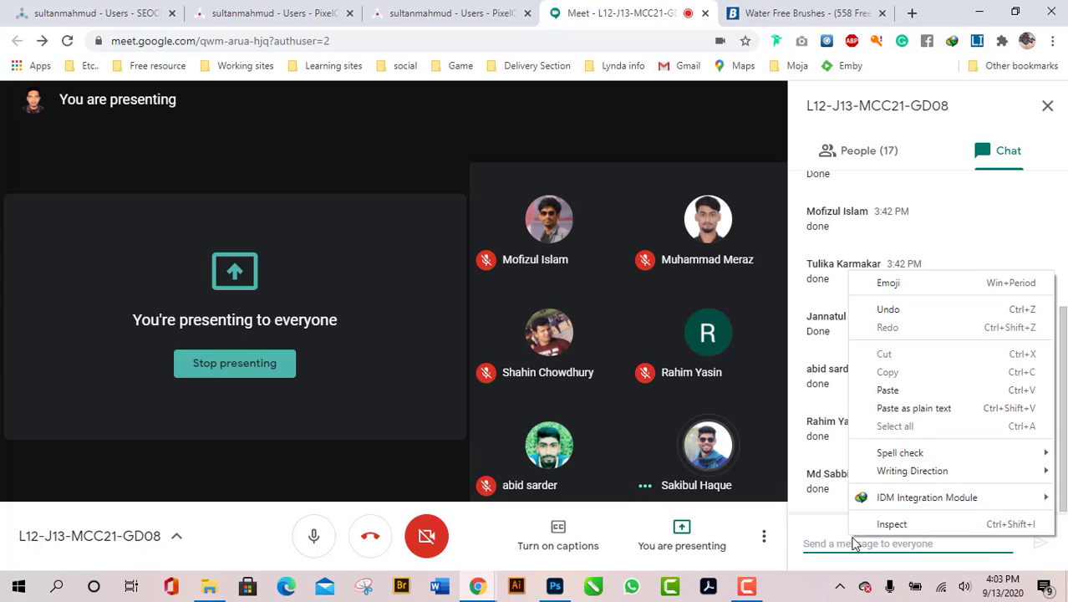
{"action": "left_click", "coordinate": [930, 390]}
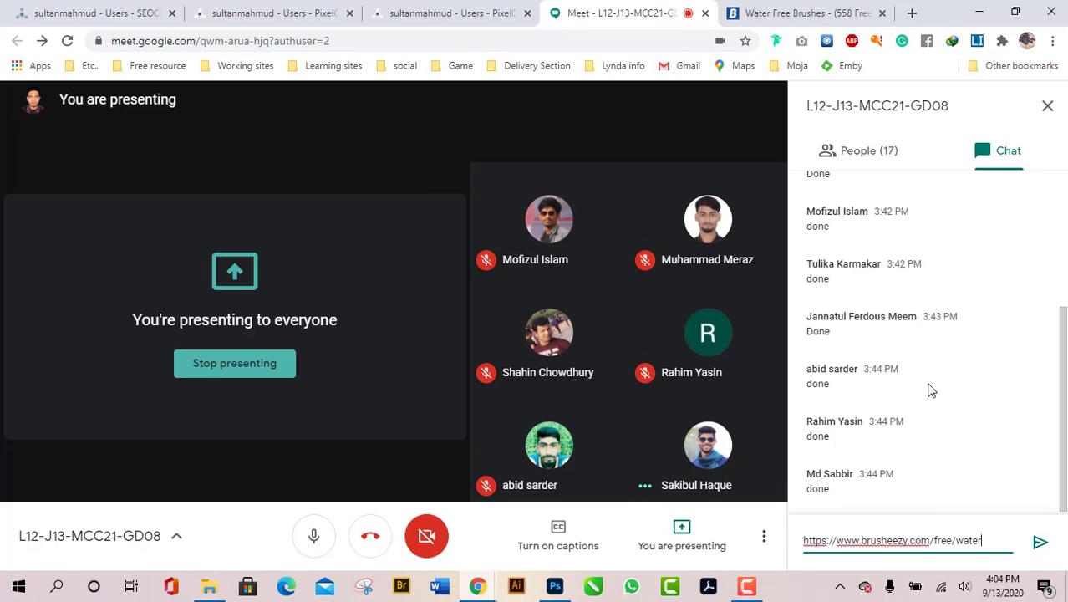
{"action": "left_click", "coordinate": [1041, 544]}
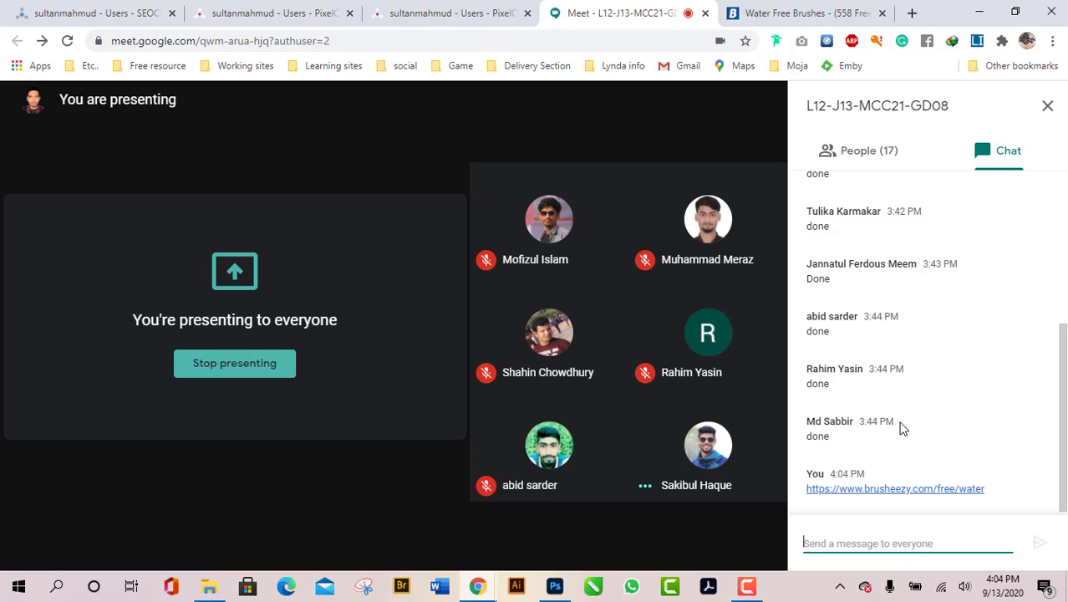
{"action": "left_click", "coordinate": [985, 150]}
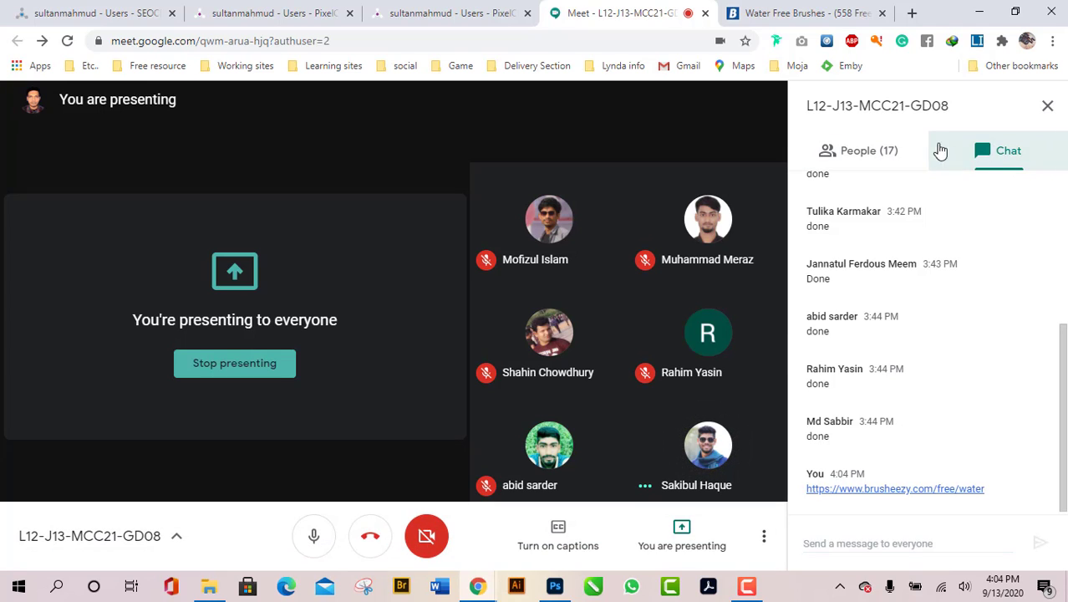
- Show the participant list of the Meet call
{"action": "left_click", "coordinate": [893, 150]}
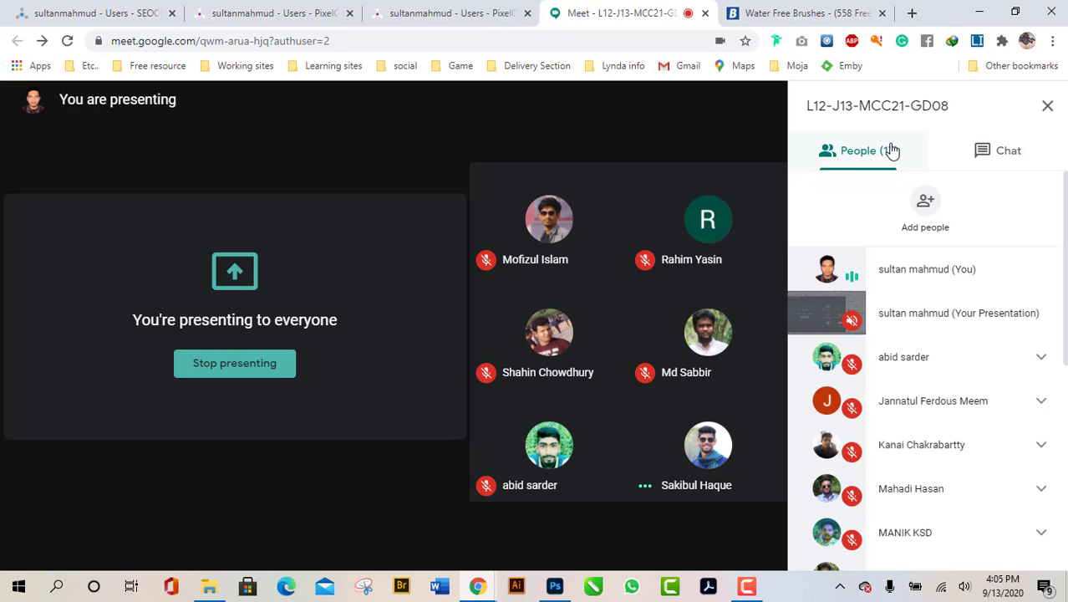
{"action": "left_click", "coordinate": [892, 150]}
{"action": "left_click", "coordinate": [891, 150]}
- Return to the Brusheezy water brushes page and clear the word "water" from its search field
{"action": "left_click", "coordinate": [831, 10]}
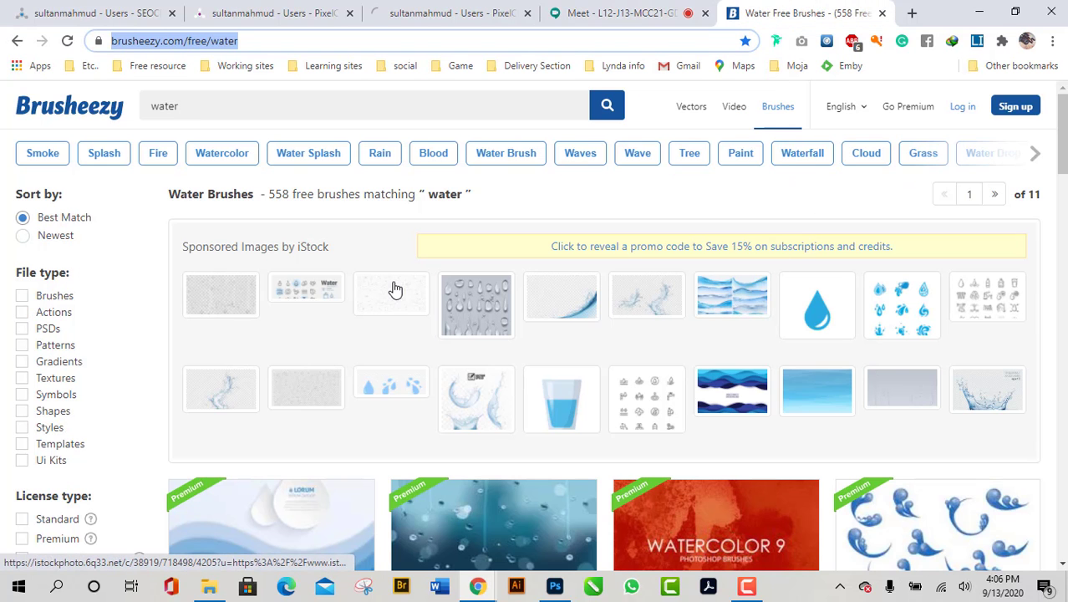
{"action": "left_click", "coordinate": [392, 110]}
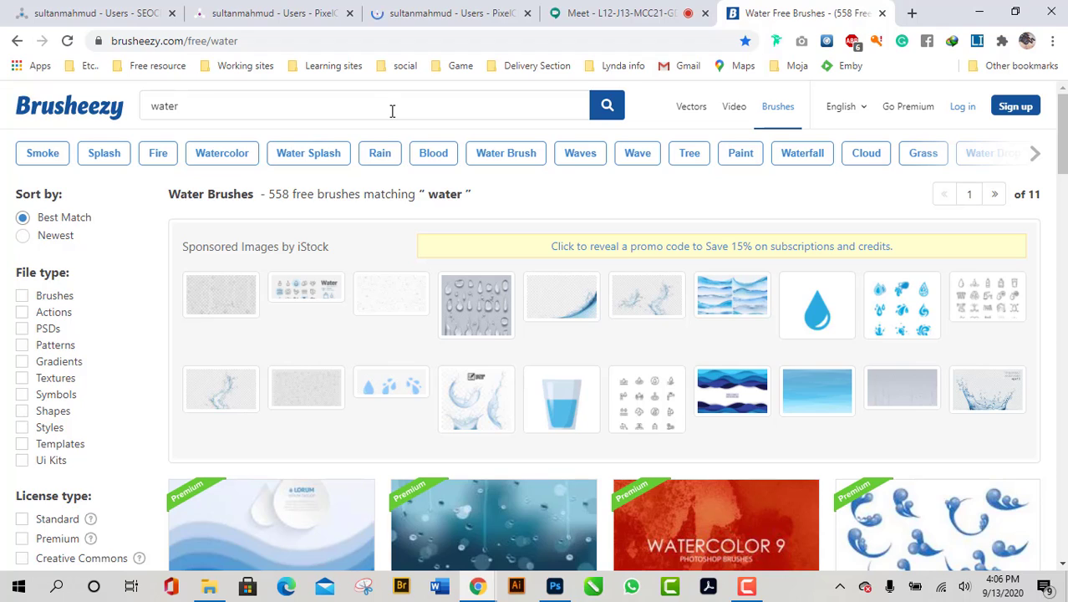
{"action": "left_click_drag", "start_coordinate": [215, 109], "coordinate": [97, 109]}
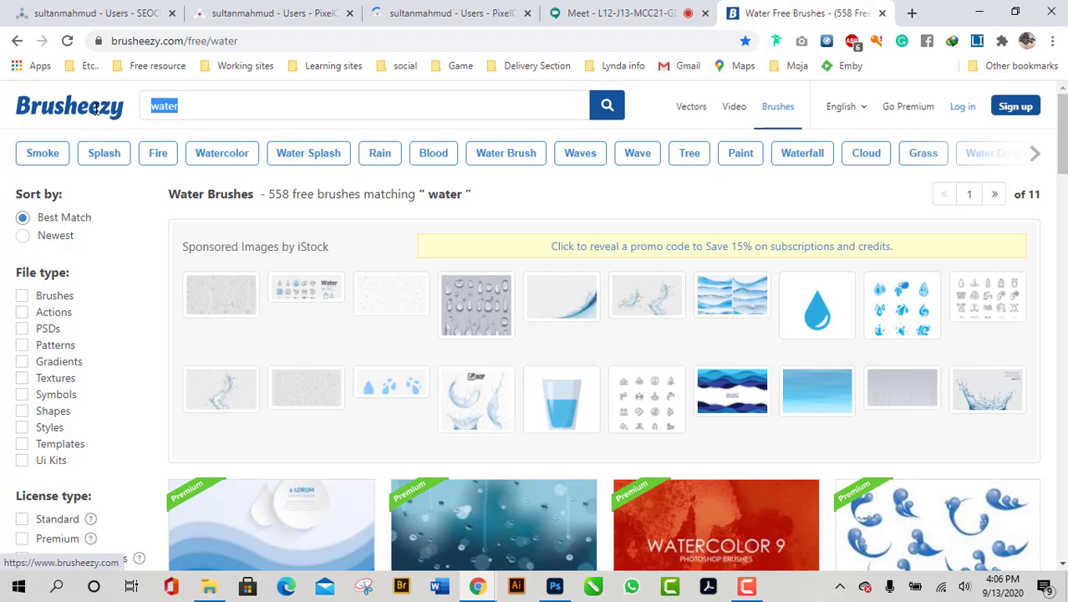
{"action": "key", "text": "BackSpace"}
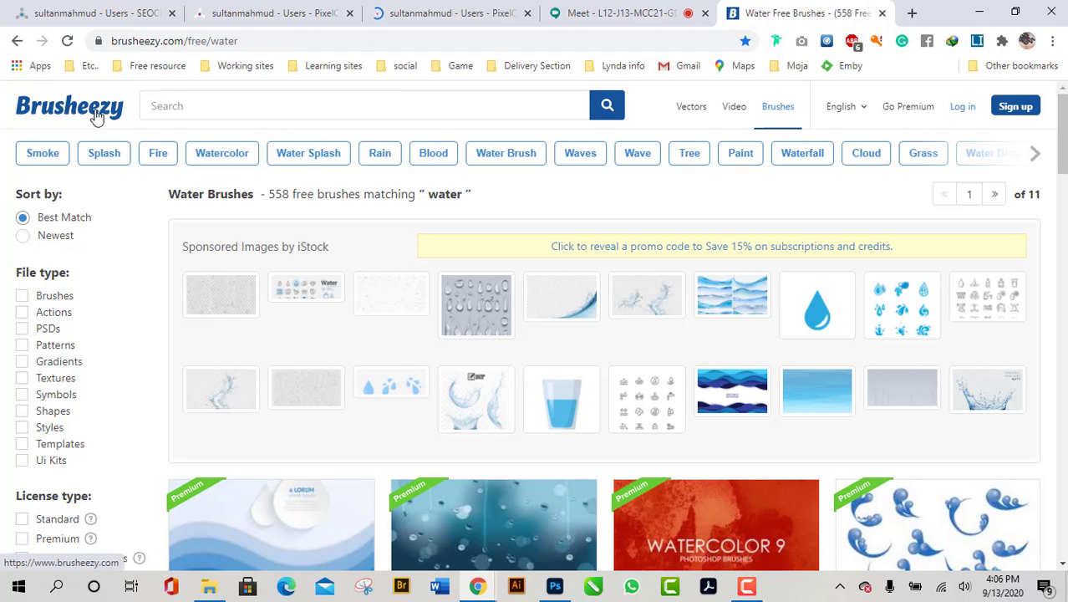
{"action": "left_click", "coordinate": [547, 196]}
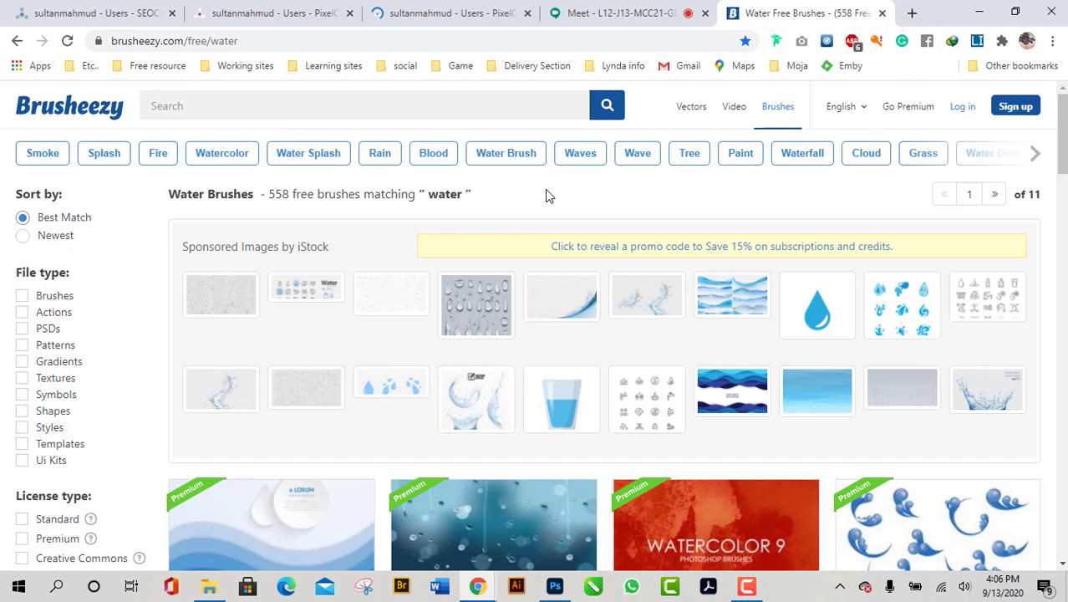
- Go back to the Meet call and look through its chat messages up to the shared link
{"action": "left_click", "coordinate": [635, 13]}
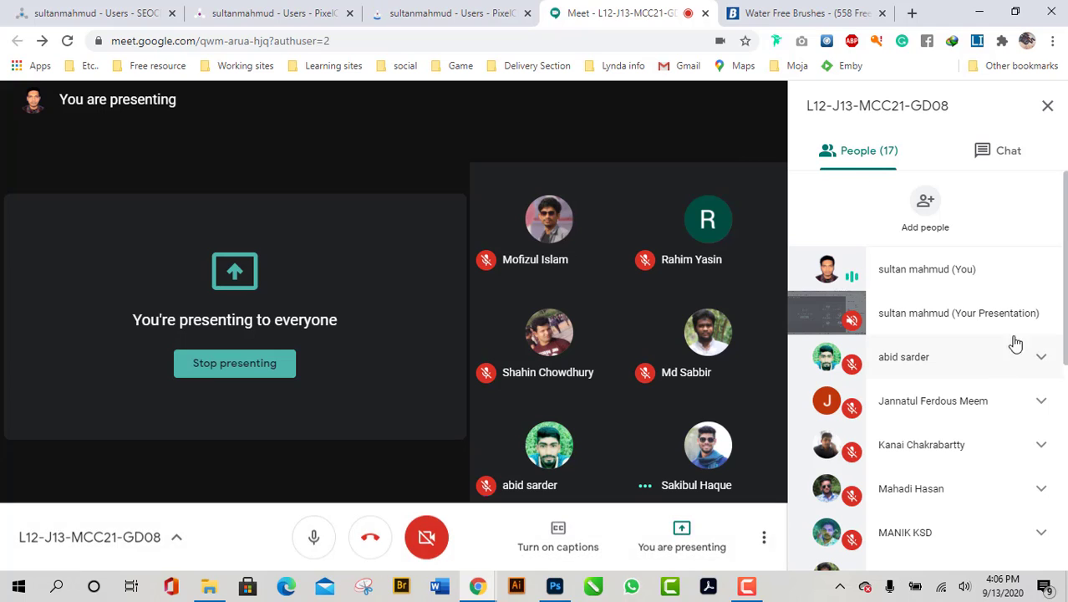
{"action": "left_click", "coordinate": [1003, 154]}
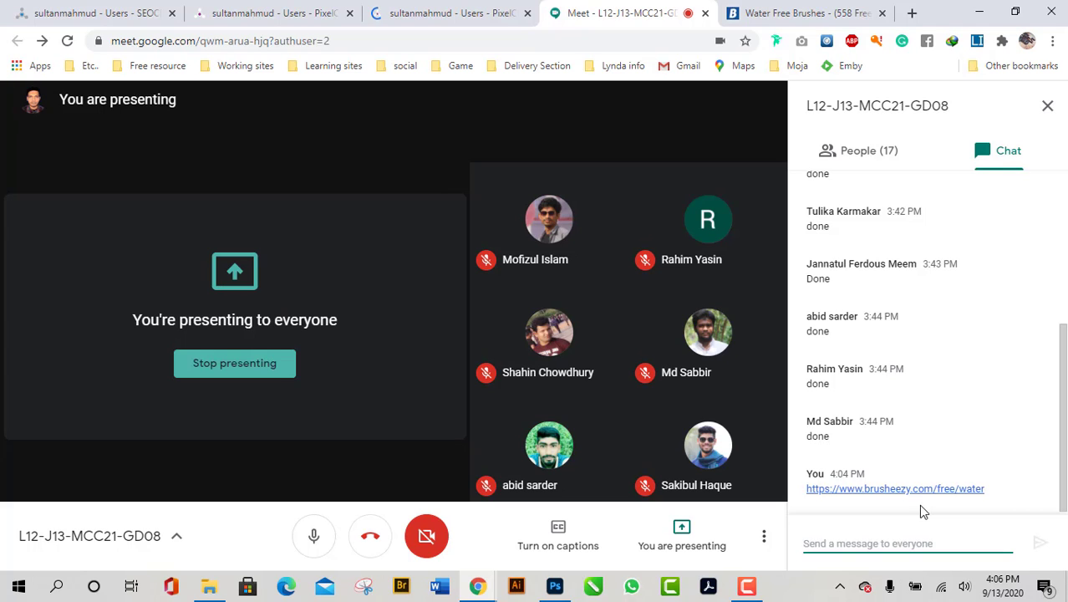
{"action": "scroll", "coordinate": [936, 470], "scroll_direction": "up", "scroll_amount": 3}
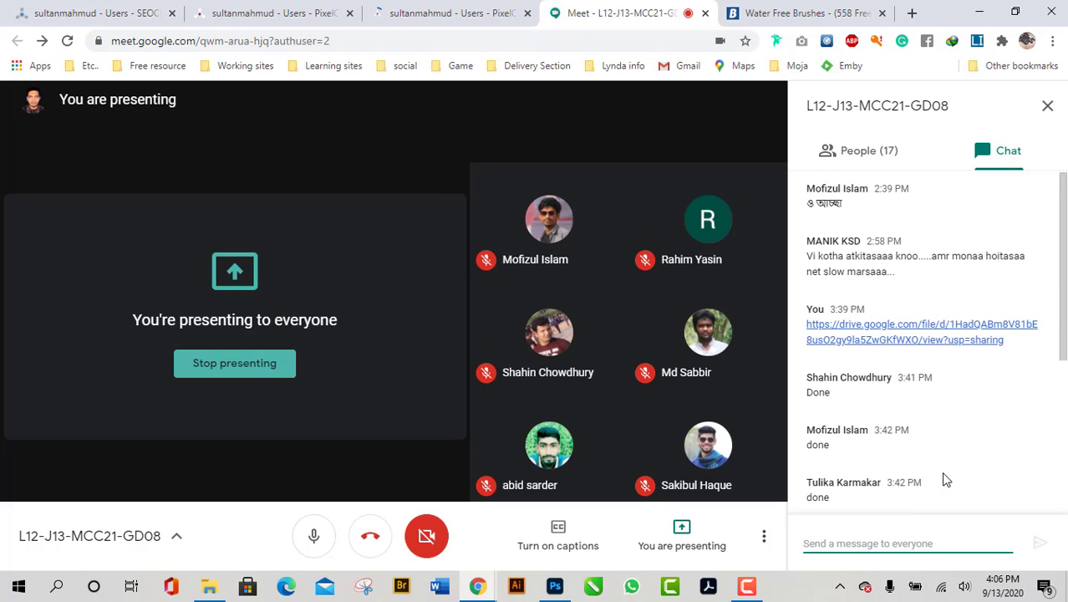
{"action": "scroll", "coordinate": [945, 479], "scroll_direction": "down", "scroll_amount": 3}
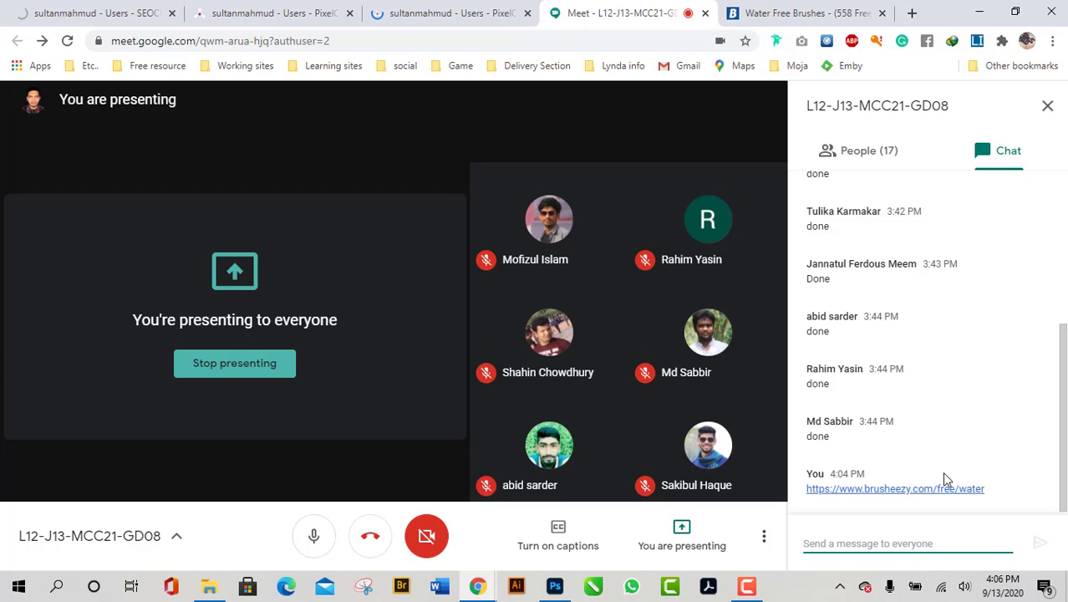
- Return to the Brusheezy water brushes page and look through the water splash and wave brush sets
{"action": "left_click", "coordinate": [831, 10]}
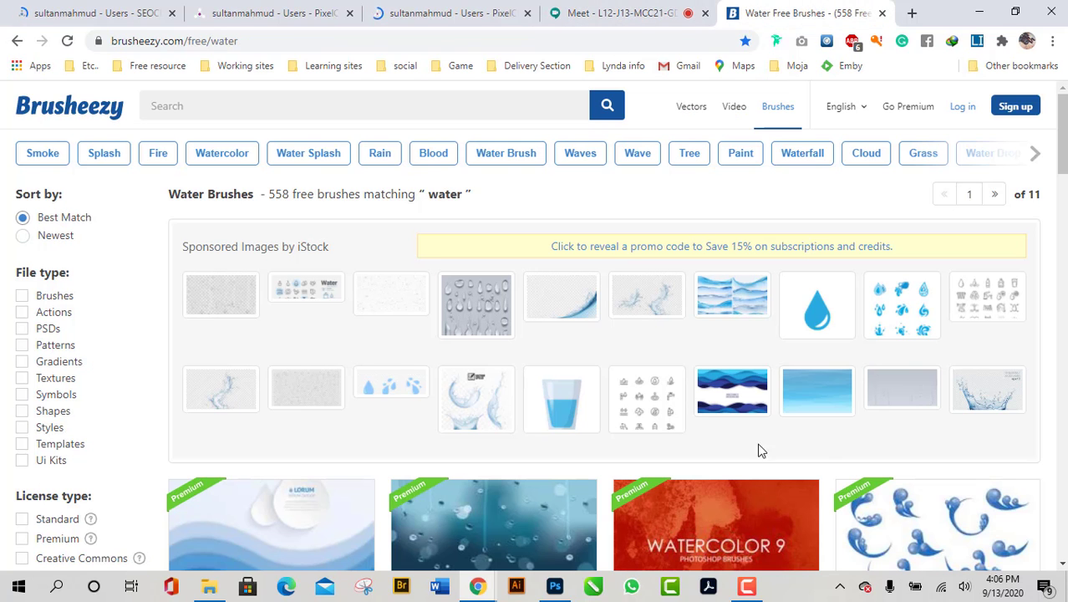
{"action": "scroll", "coordinate": [623, 435], "scroll_direction": "down", "scroll_amount": 3}
{"action": "scroll", "coordinate": [623, 456], "scroll_direction": "down", "scroll_amount": 3}
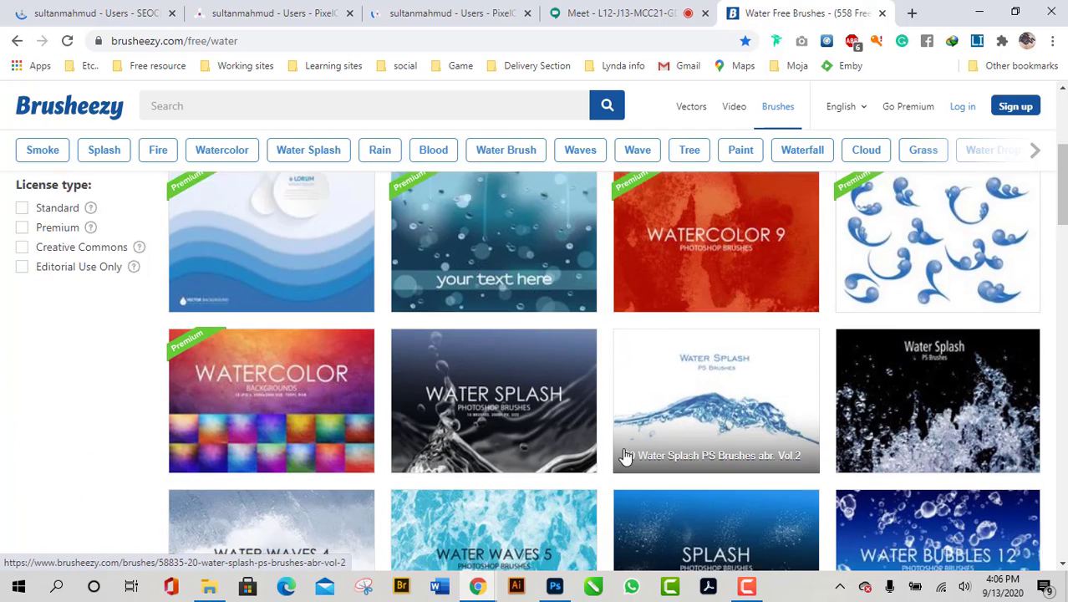
{"action": "scroll", "coordinate": [623, 456], "scroll_direction": "up", "scroll_amount": 4}
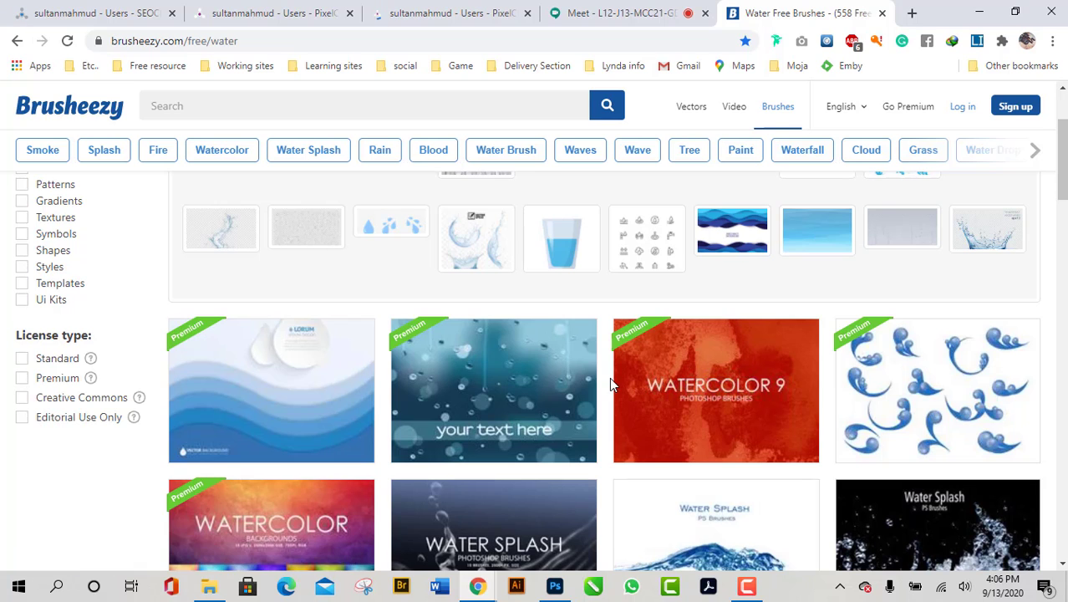
{"action": "scroll", "coordinate": [609, 377], "scroll_direction": "down", "scroll_amount": 3}
{"action": "scroll", "coordinate": [609, 377], "scroll_direction": "up", "scroll_amount": 3}
{"action": "scroll", "coordinate": [609, 377], "scroll_direction": "down", "scroll_amount": 3}
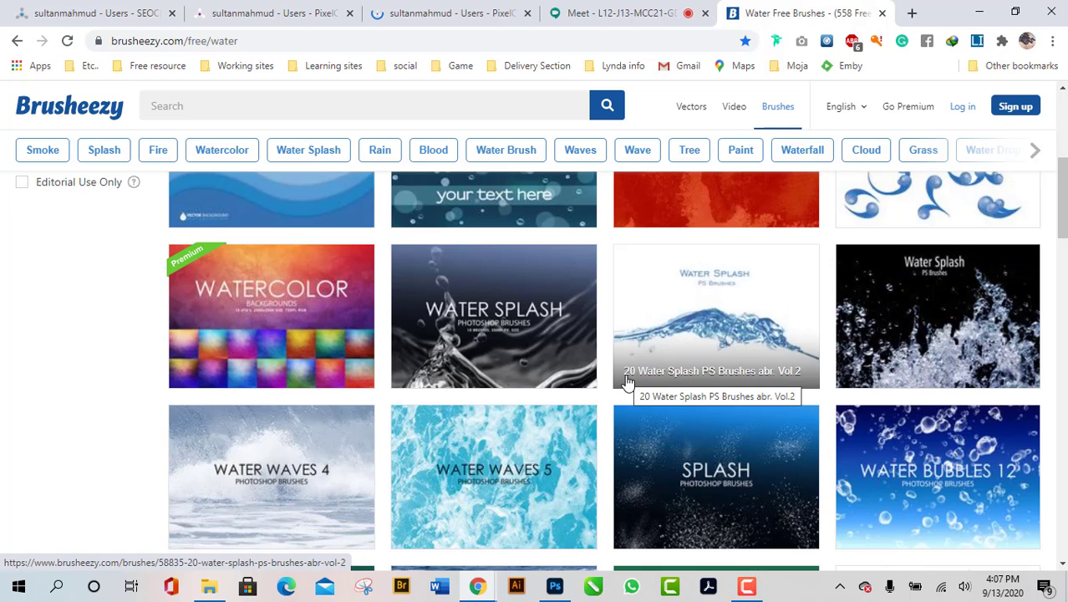
{"action": "scroll", "coordinate": [628, 383], "scroll_direction": "up", "scroll_amount": 3}
{"action": "scroll", "coordinate": [629, 382], "scroll_direction": "down", "scroll_amount": 4}
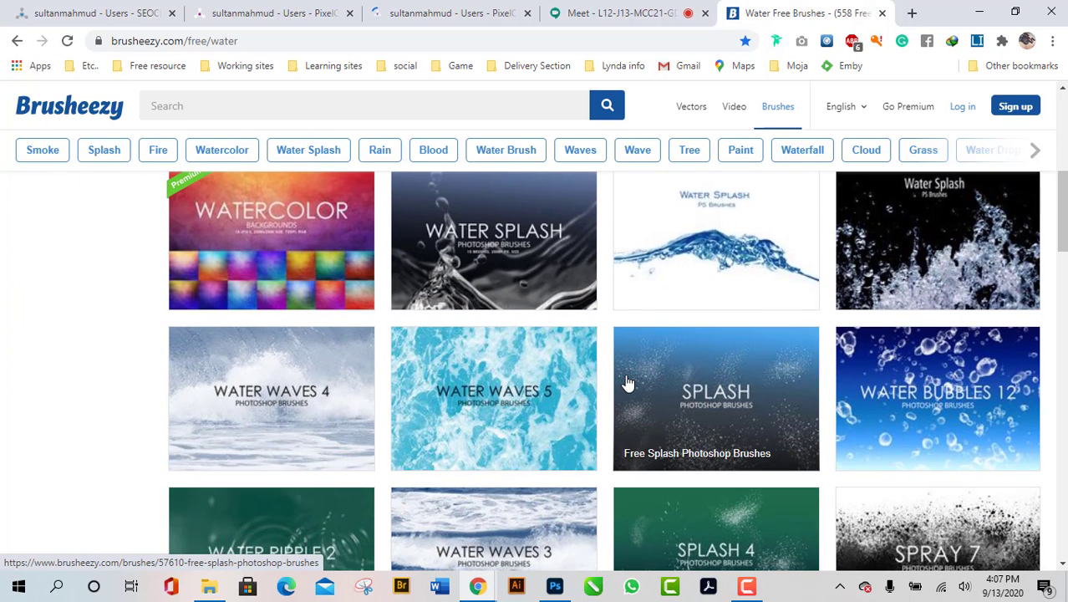
- Check the Meet chat for new replies and return to the start of the Brusheezy water results
{"action": "left_click", "coordinate": [625, 13]}
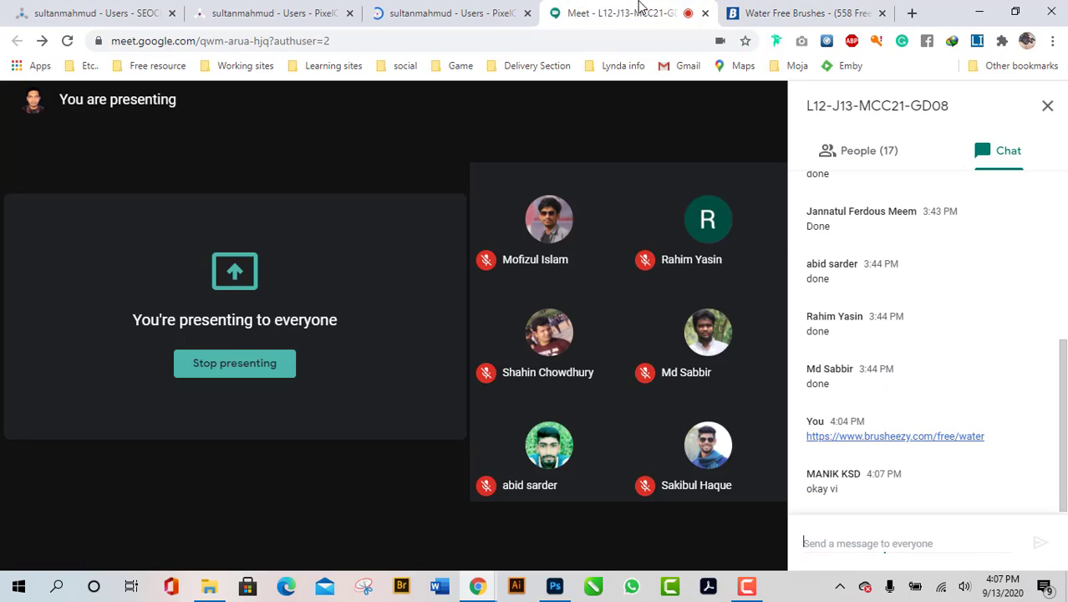
{"action": "key", "text": "ctrl+Tab"}
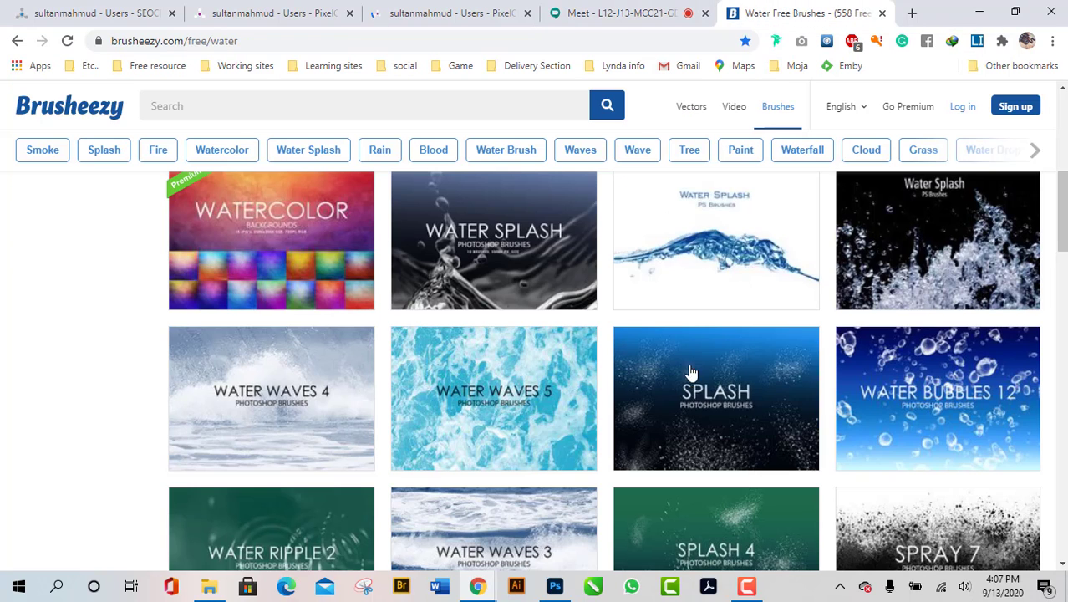
{"action": "scroll", "coordinate": [594, 465], "scroll_direction": "down", "scroll_amount": 2}
{"action": "scroll", "coordinate": [591, 466], "scroll_direction": "up", "scroll_amount": 10}
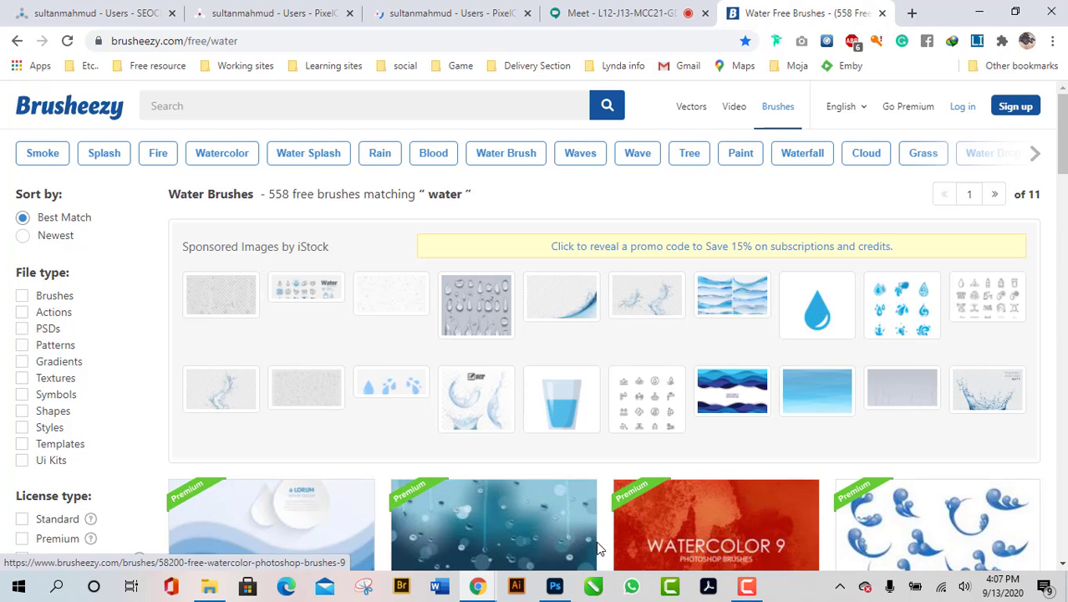
{"action": "mouse_move", "coordinate": [472, 588]}
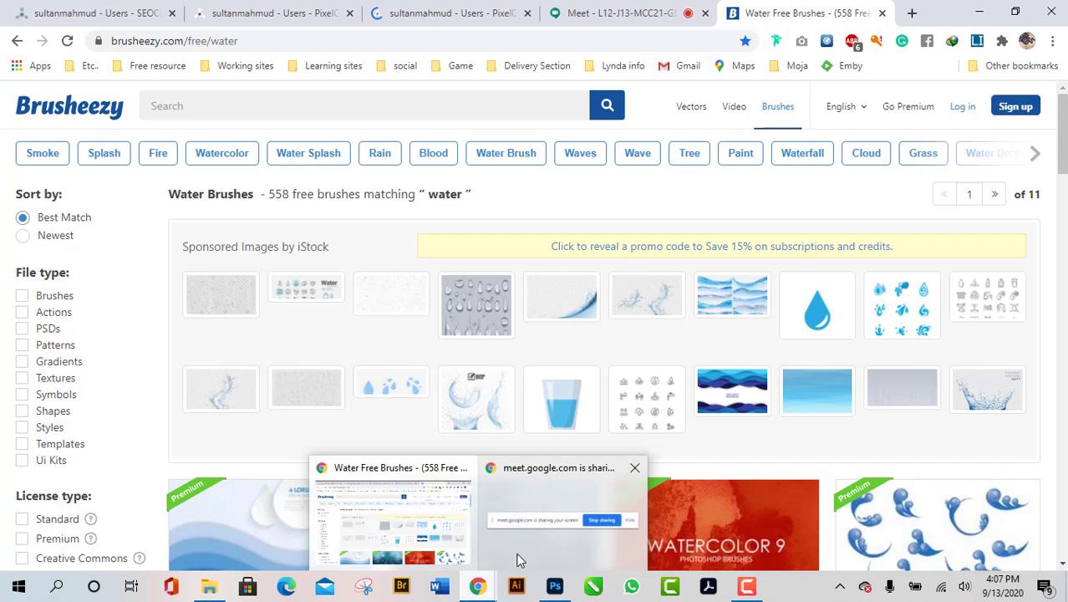
{"action": "left_click", "coordinate": [496, 478]}
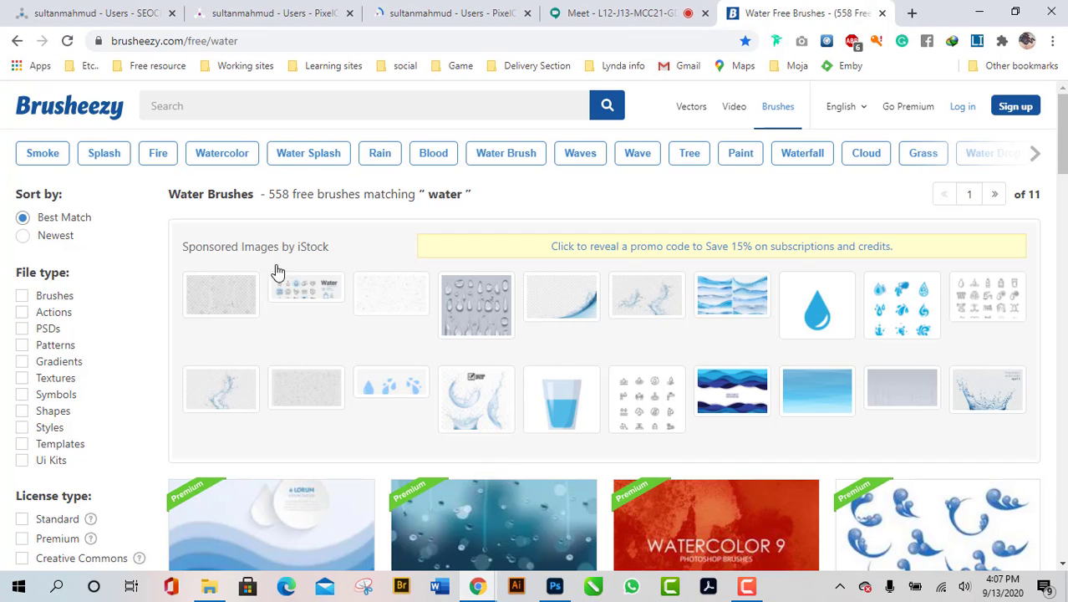
- Open the Fire brush category on Brusheezy and look through the fire brush sets it offers
{"action": "left_click", "coordinate": [159, 159]}
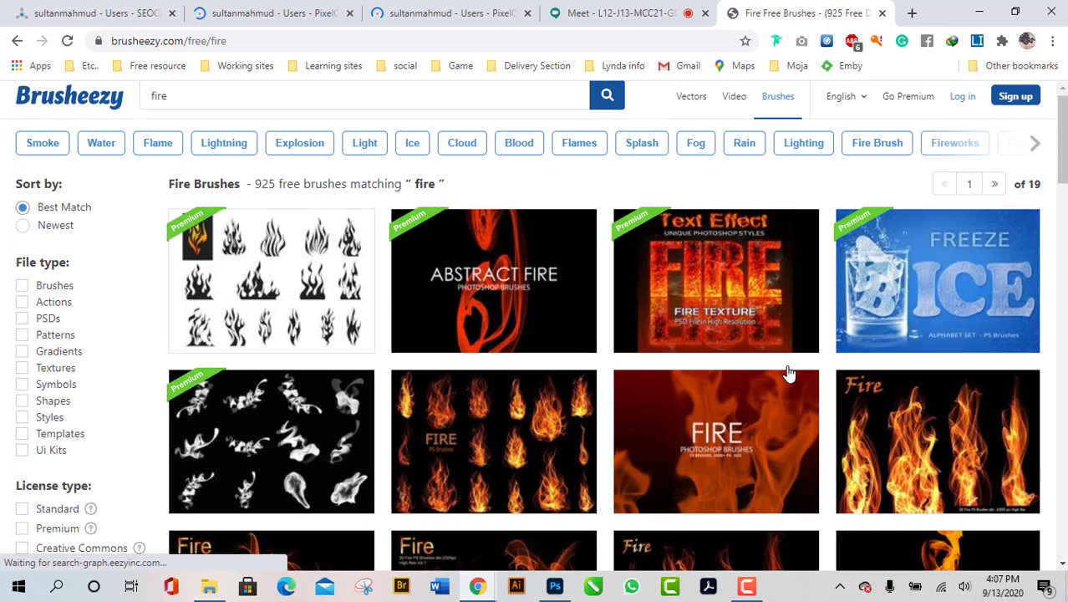
{"action": "scroll", "coordinate": [877, 351], "scroll_direction": "down", "scroll_amount": 2}
{"action": "scroll", "coordinate": [961, 368], "scroll_direction": "down", "scroll_amount": 4}
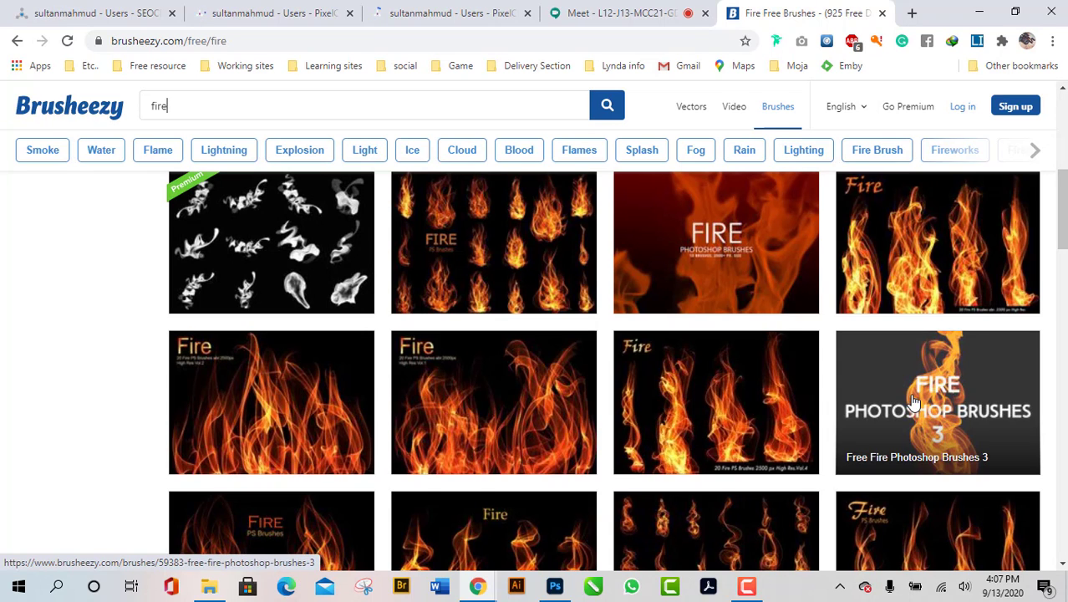
{"action": "scroll", "coordinate": [589, 407], "scroll_direction": "up", "scroll_amount": 5}
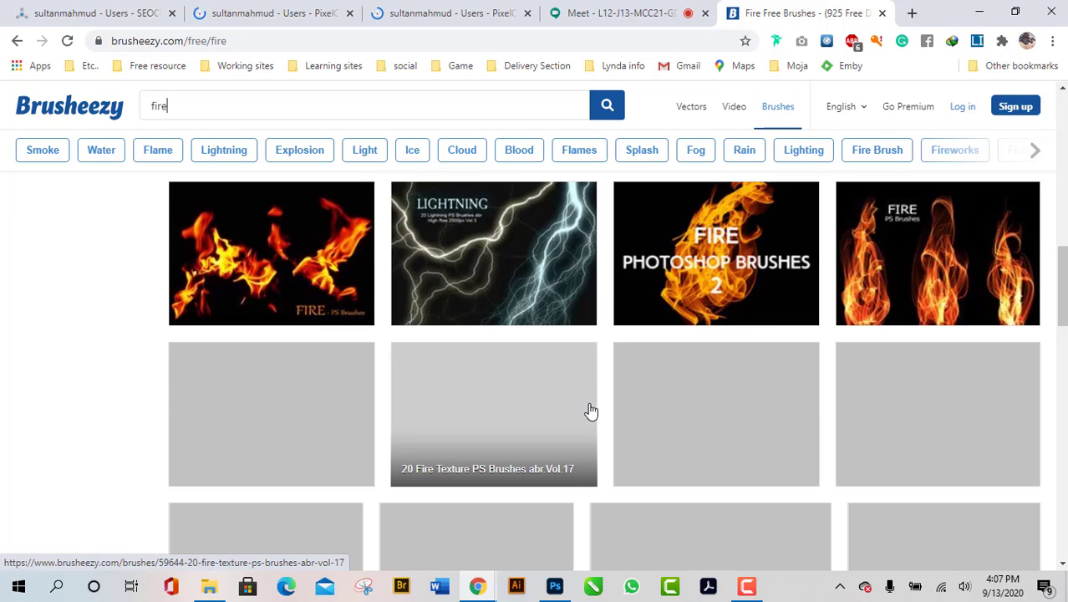
{"action": "scroll", "coordinate": [589, 410], "scroll_direction": "down", "scroll_amount": 6}
{"action": "scroll", "coordinate": [589, 411], "scroll_direction": "down", "scroll_amount": 5}
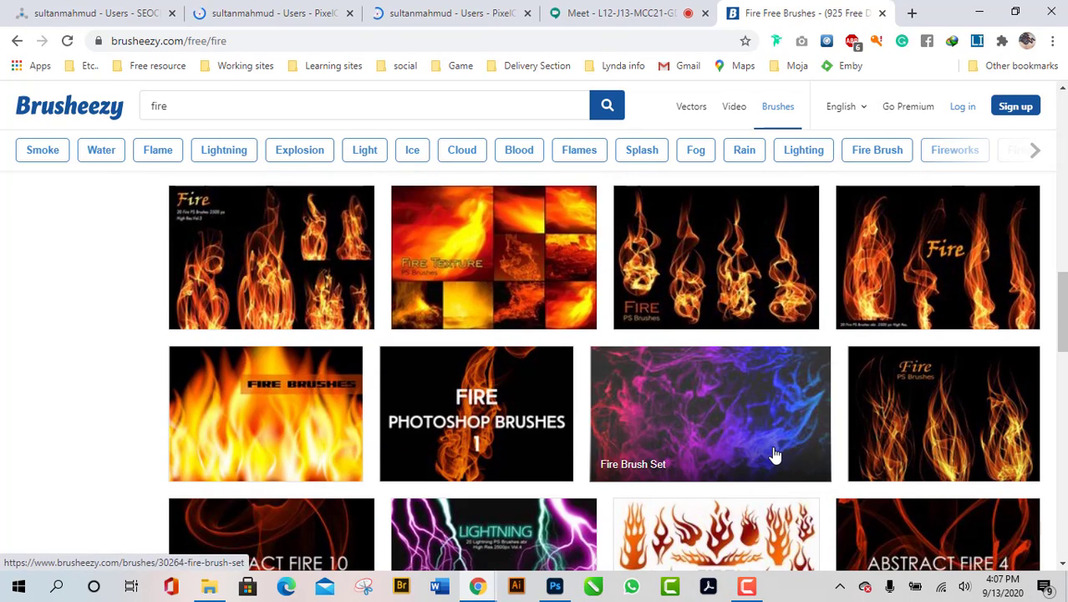
{"action": "scroll", "coordinate": [757, 459], "scroll_direction": "up", "scroll_amount": 10}
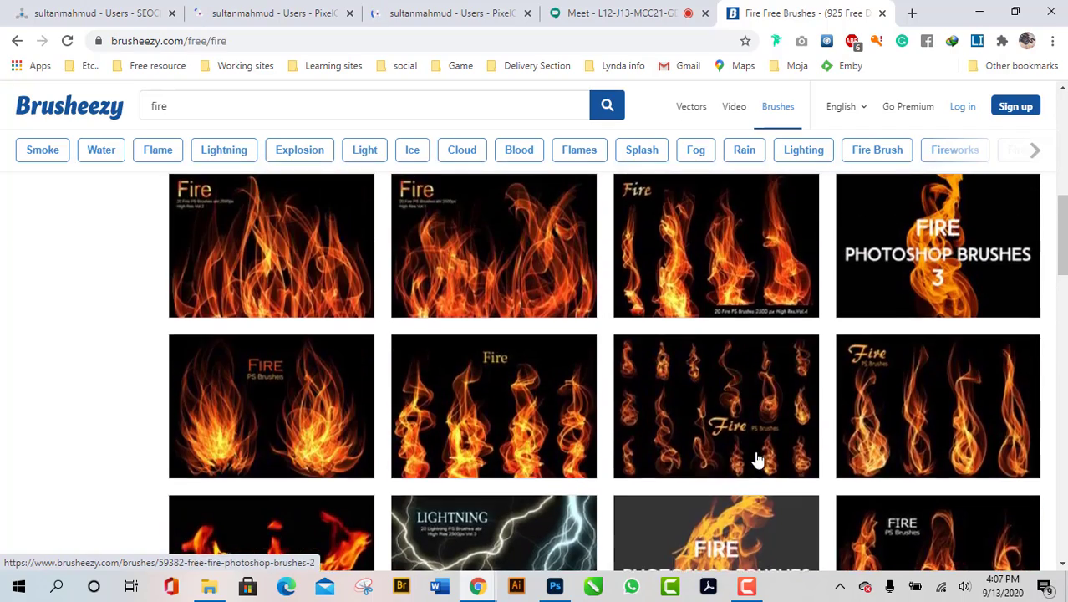
{"action": "scroll", "coordinate": [757, 459], "scroll_direction": "up", "scroll_amount": 1}
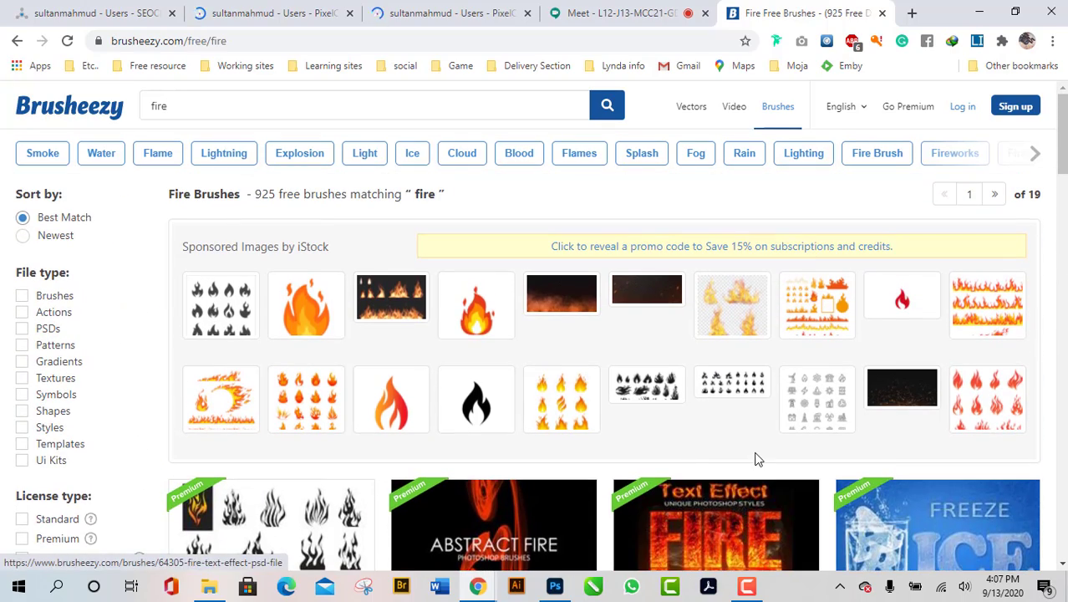
{"action": "scroll", "coordinate": [739, 500], "scroll_direction": "down", "scroll_amount": 4}
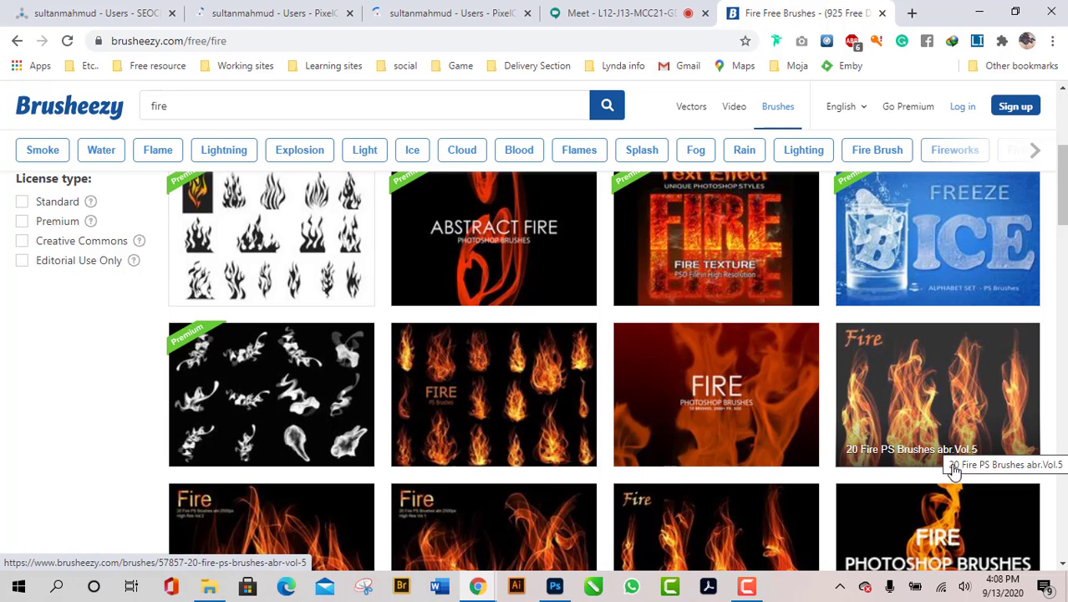
{"action": "scroll", "coordinate": [508, 507], "scroll_direction": "down", "scroll_amount": 3}
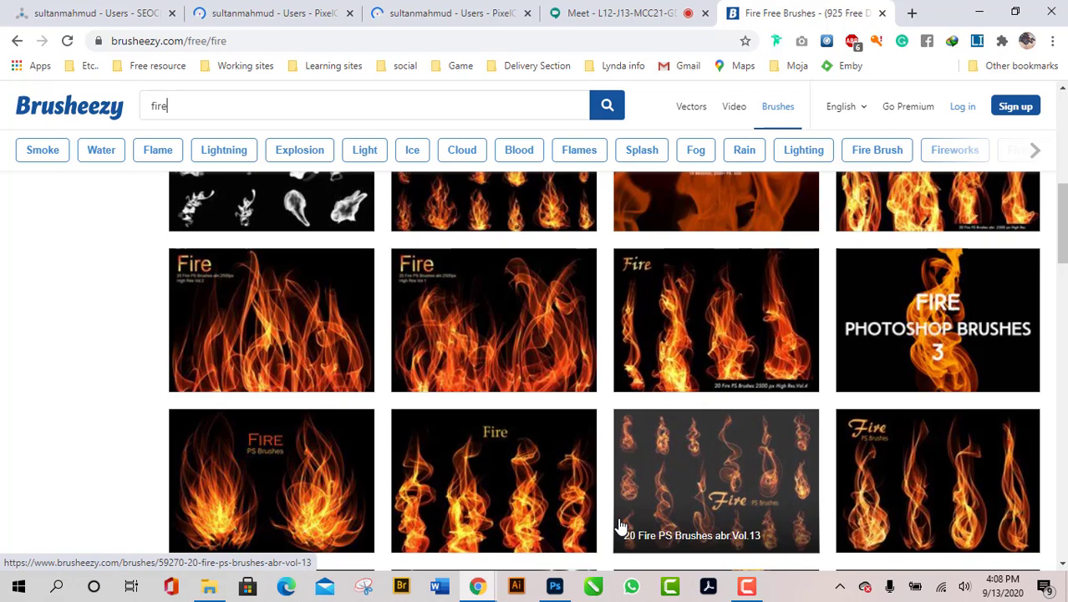
{"action": "scroll", "coordinate": [616, 524], "scroll_direction": "up", "scroll_amount": 3}
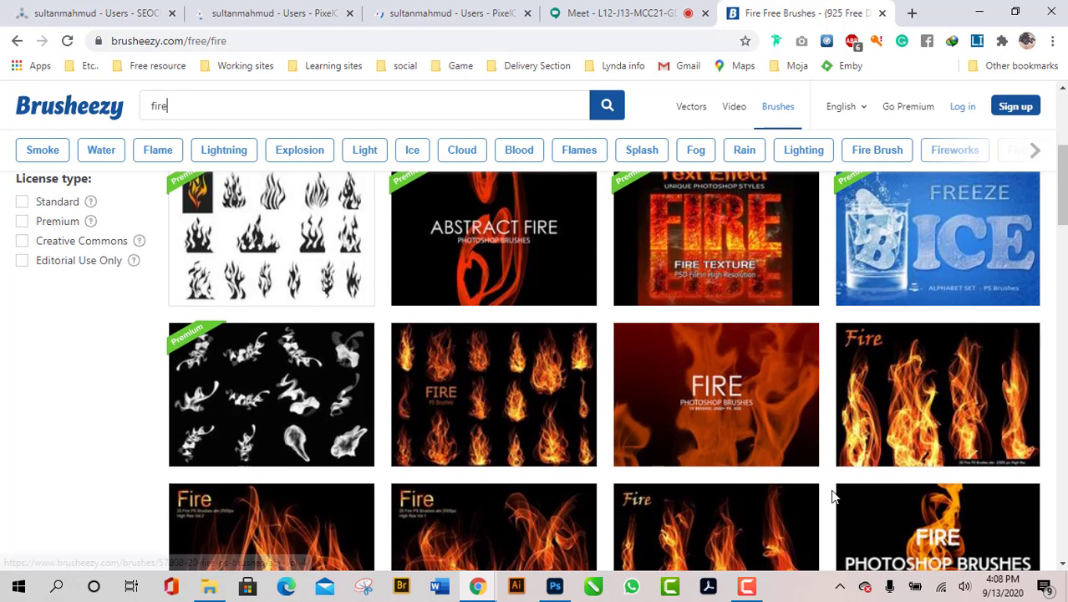
- Look through the rest of the fire brush sets on the first Brusheezy results page and return towards its start
{"action": "scroll", "coordinate": [832, 496], "scroll_direction": "down", "scroll_amount": 3}
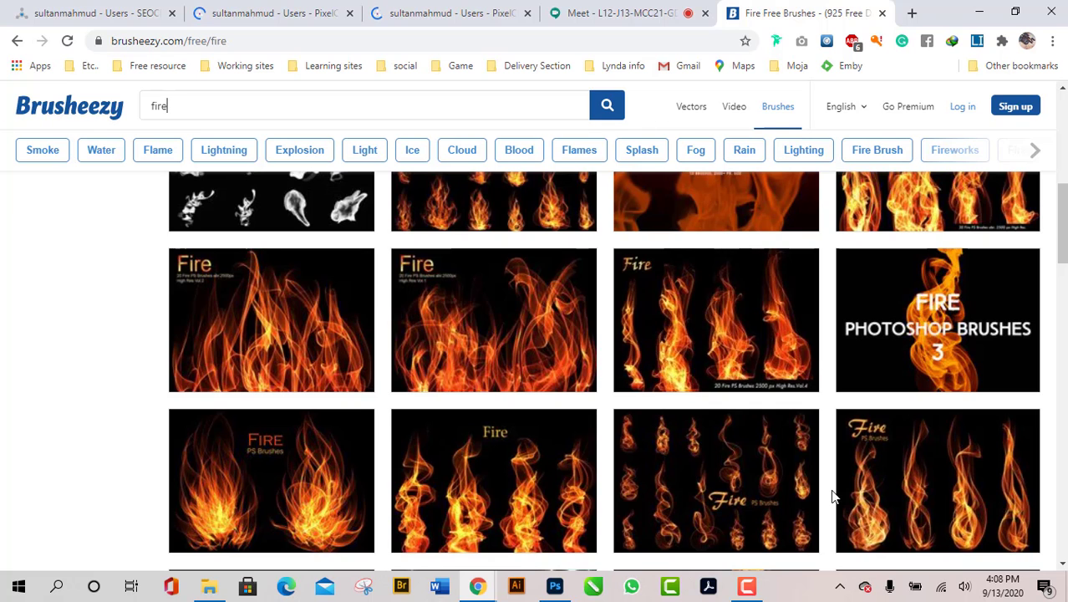
{"action": "scroll", "coordinate": [832, 497], "scroll_direction": "down", "scroll_amount": 3}
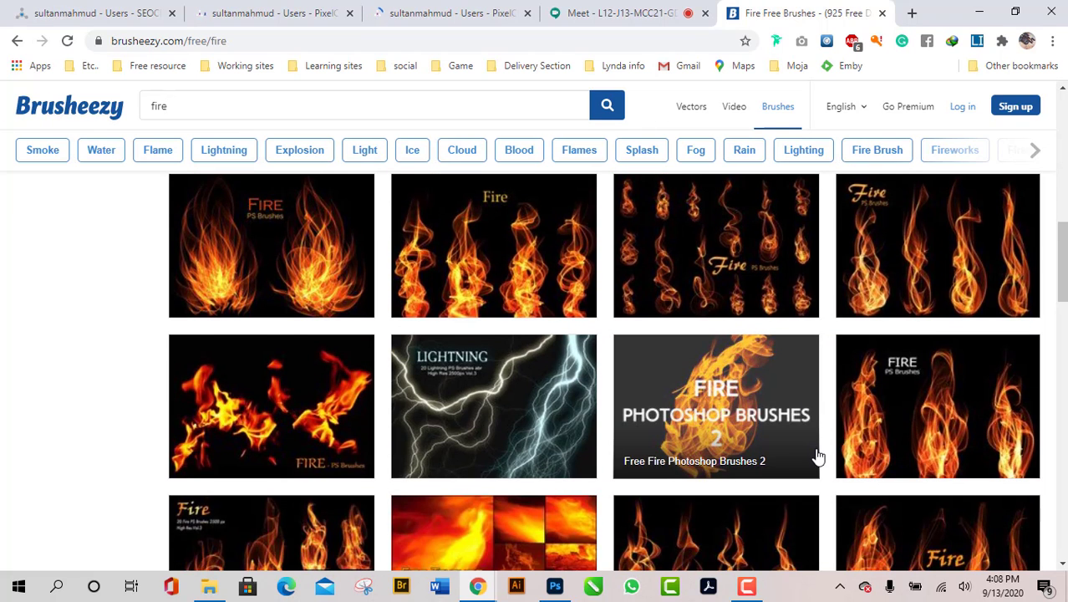
{"action": "scroll", "coordinate": [819, 456], "scroll_direction": "down", "scroll_amount": 2}
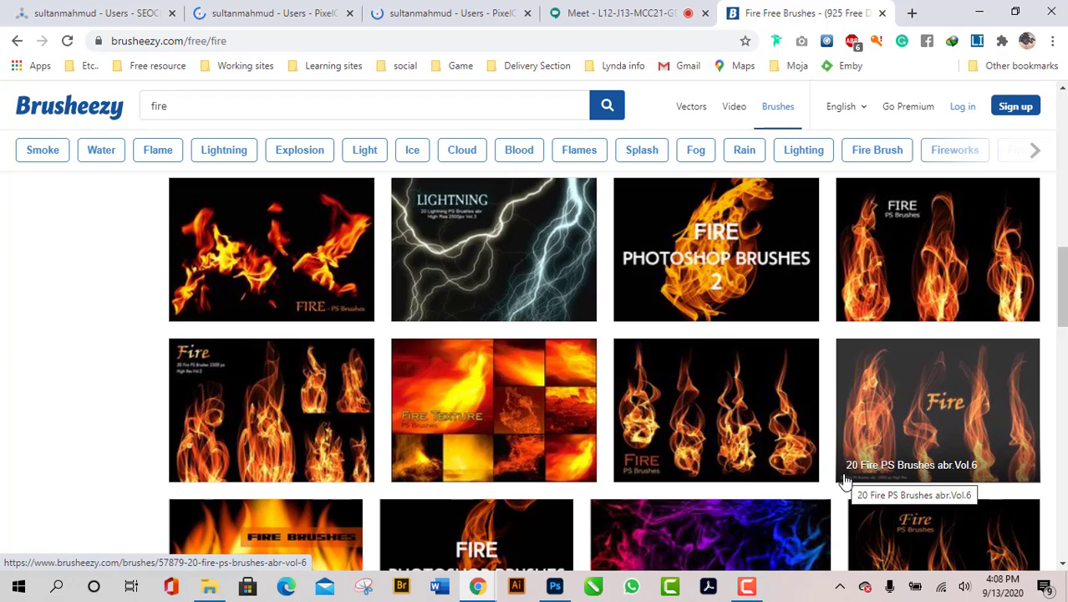
{"action": "scroll", "coordinate": [795, 498], "scroll_direction": "down", "scroll_amount": 5}
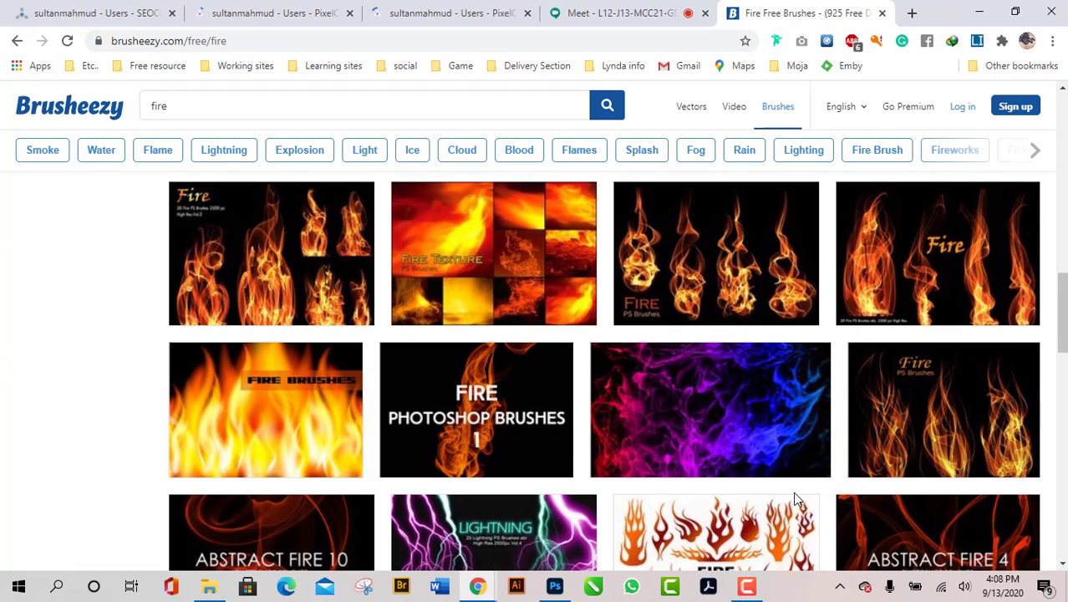
{"action": "scroll", "coordinate": [793, 491], "scroll_direction": "down", "scroll_amount": 3}
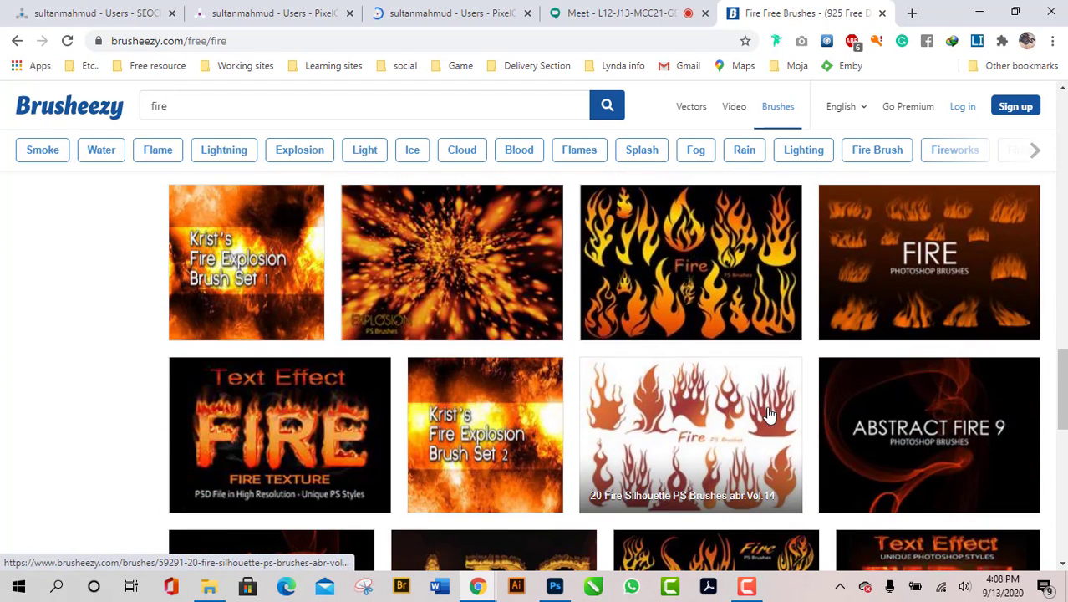
{"action": "scroll", "coordinate": [769, 414], "scroll_direction": "down", "scroll_amount": 5}
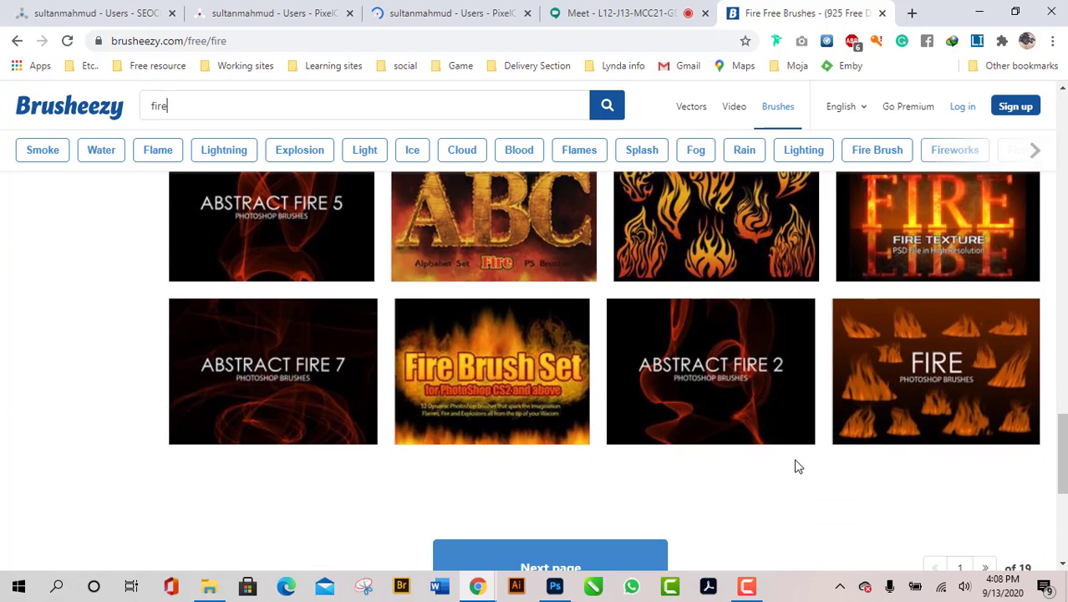
{"action": "scroll", "coordinate": [797, 465], "scroll_direction": "up", "scroll_amount": 5}
{"action": "scroll", "coordinate": [797, 466], "scroll_direction": "up", "scroll_amount": 5}
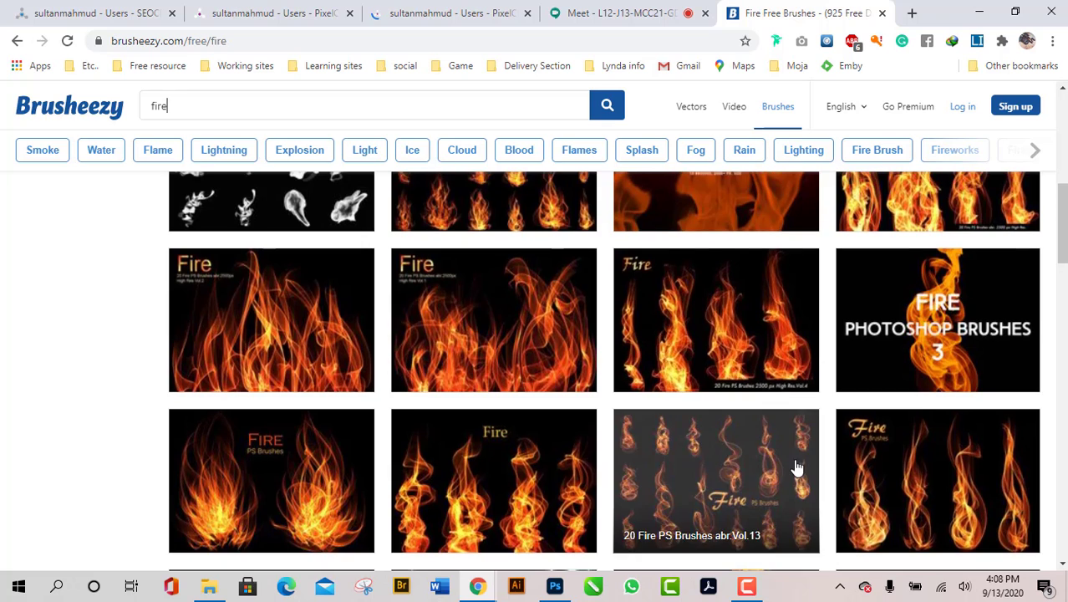
- Open the Free Fire Photoshop Brushes 2 set in a separate tab and try to start its free download
{"action": "scroll", "coordinate": [794, 465], "scroll_direction": "down", "scroll_amount": 3}
{"action": "middle_click", "coordinate": [712, 322]}
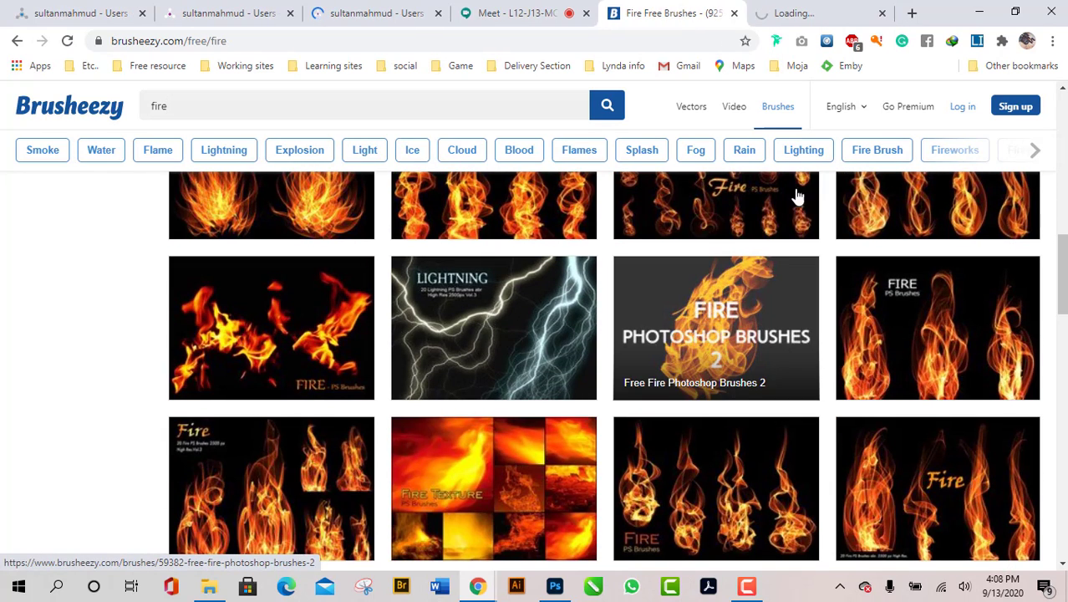
{"action": "left_click", "coordinate": [823, 11]}
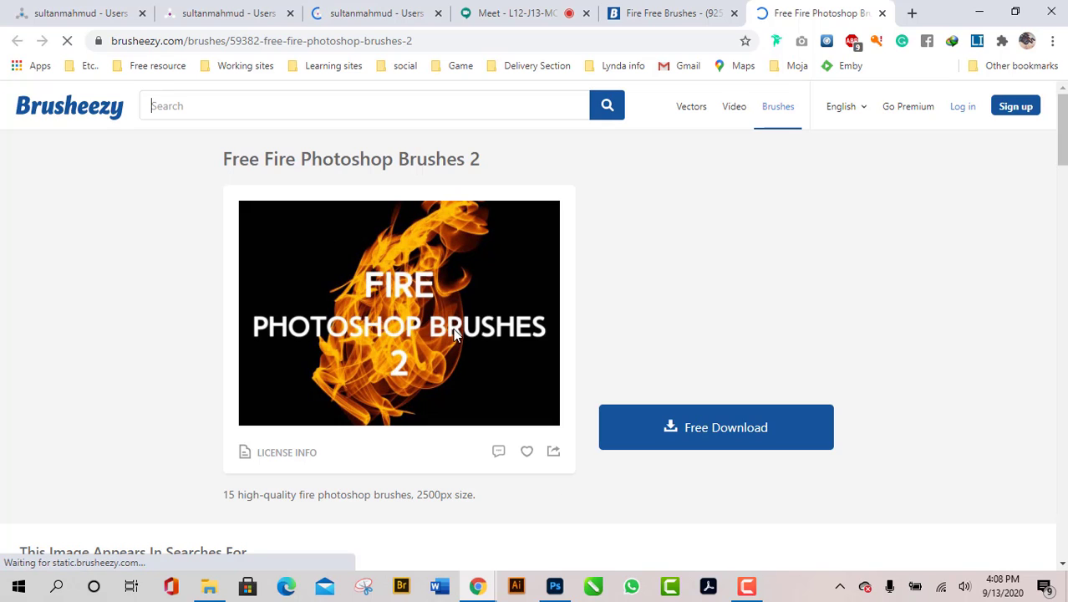
{"action": "left_click", "coordinate": [715, 438]}
{"action": "left_click", "coordinate": [691, 447]}
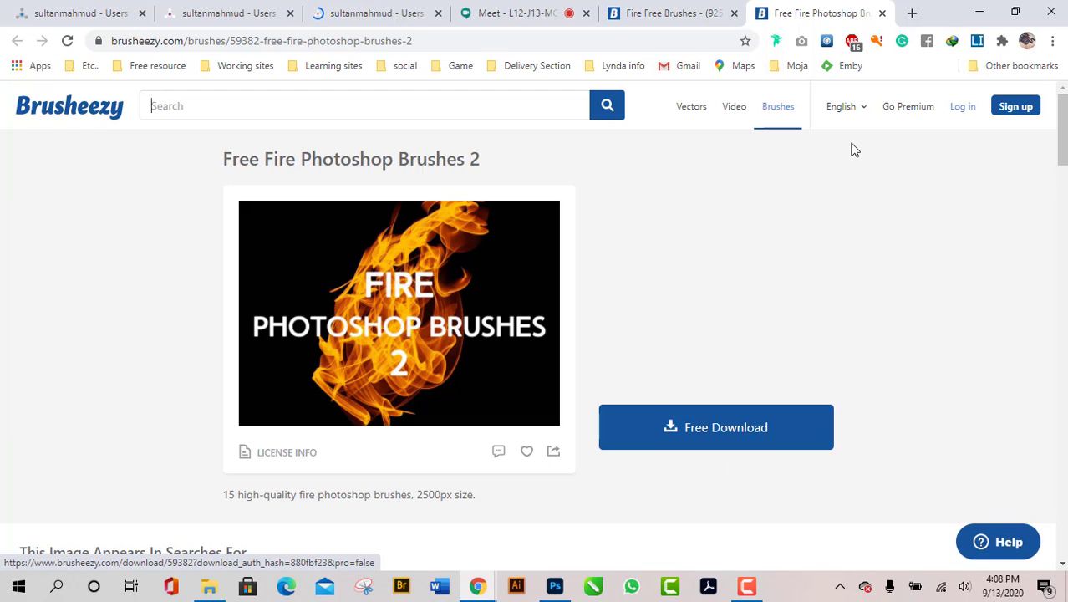
- Return to the Brusheezy fire results and compare the premium sets with the free fire brush sets
{"action": "left_click", "coordinate": [669, 13]}
{"action": "scroll", "coordinate": [489, 483], "scroll_direction": "up", "scroll_amount": 5}
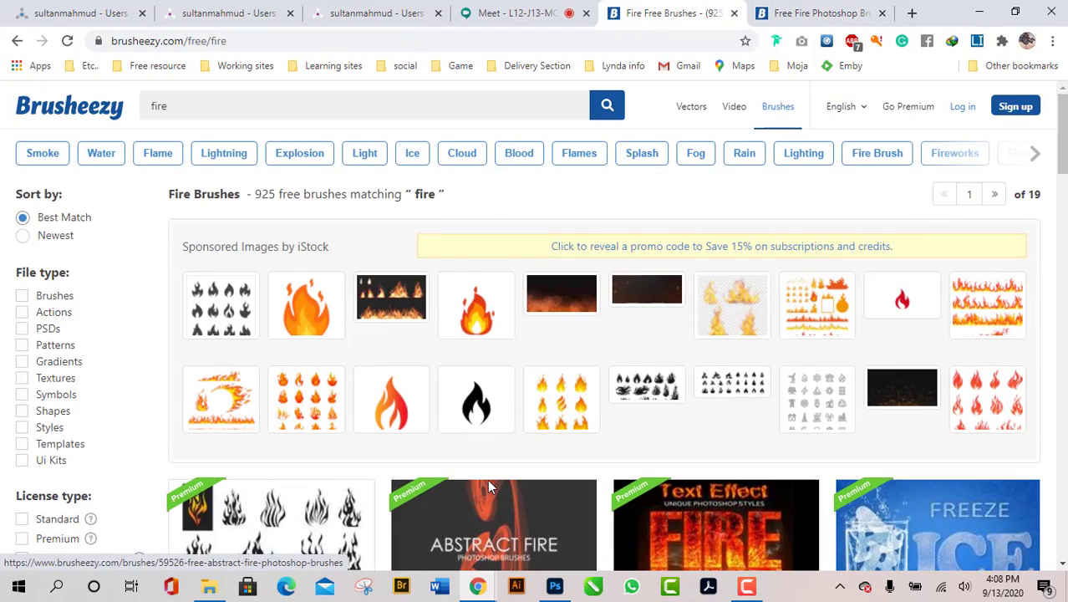
{"action": "scroll", "coordinate": [420, 446], "scroll_direction": "down", "scroll_amount": 4}
{"action": "scroll", "coordinate": [274, 451], "scroll_direction": "up", "scroll_amount": 3}
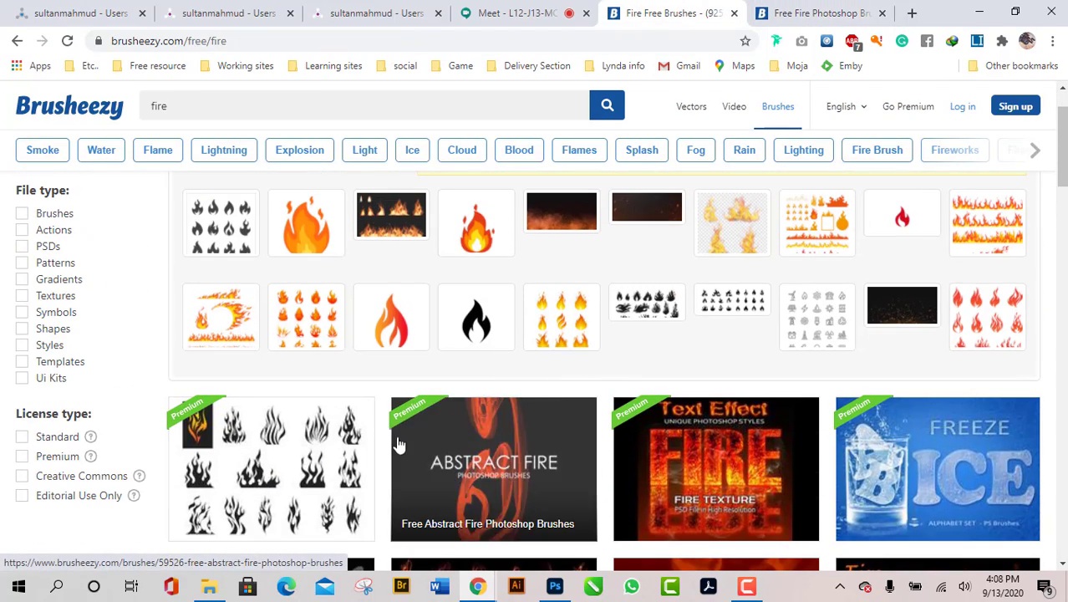
{"action": "scroll", "coordinate": [701, 510], "scroll_direction": "down", "scroll_amount": 2}
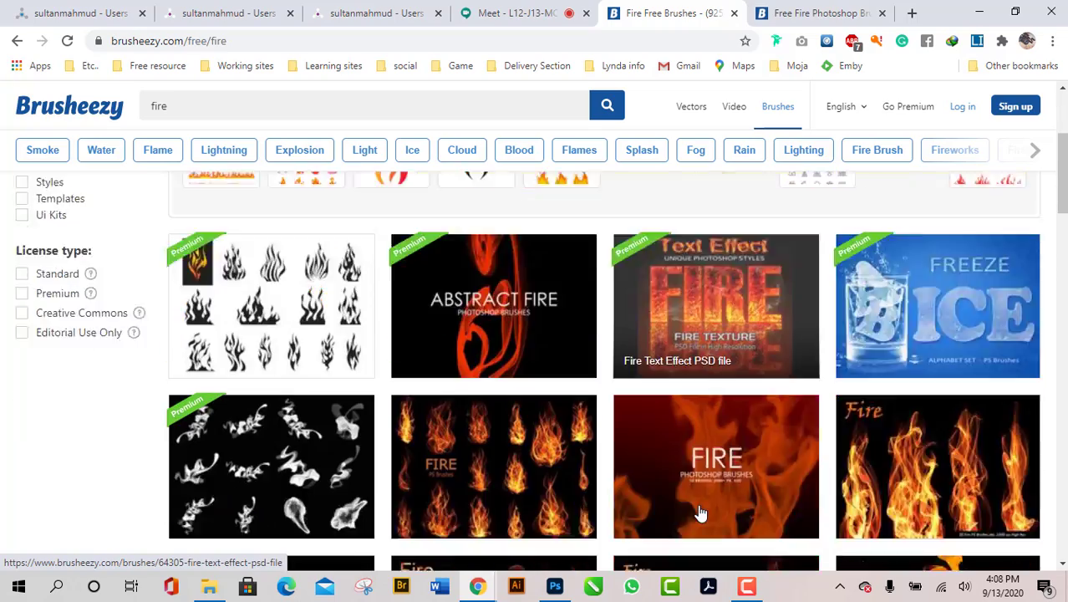
{"action": "scroll", "coordinate": [699, 508], "scroll_direction": "up", "scroll_amount": 3}
{"action": "scroll", "coordinate": [700, 512], "scroll_direction": "down", "scroll_amount": 3}
{"action": "scroll", "coordinate": [700, 511], "scroll_direction": "down", "scroll_amount": 4}
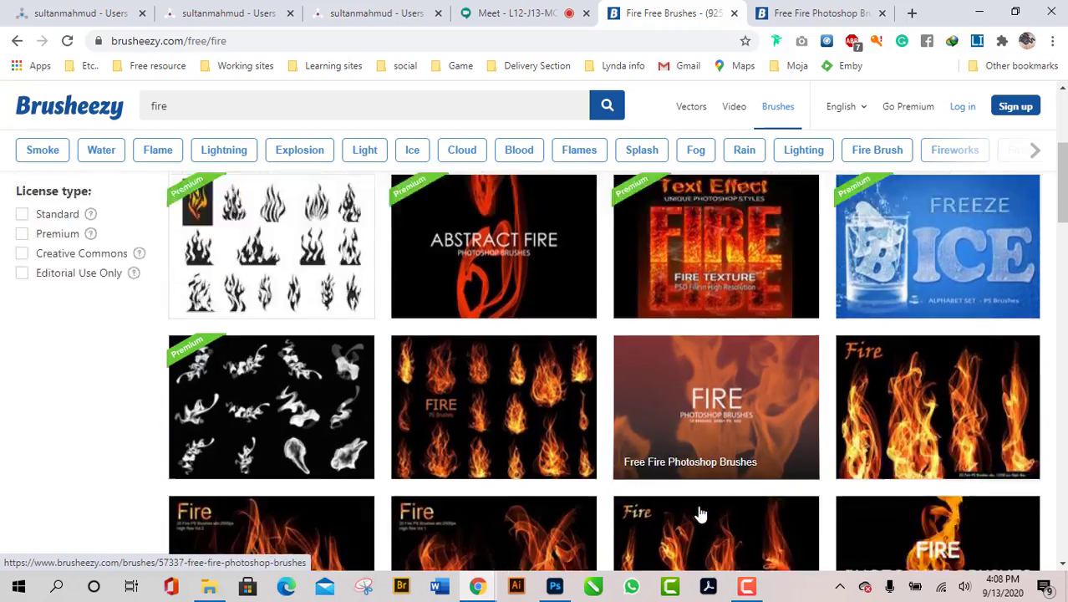
{"action": "scroll", "coordinate": [541, 445], "scroll_direction": "down", "scroll_amount": 7}
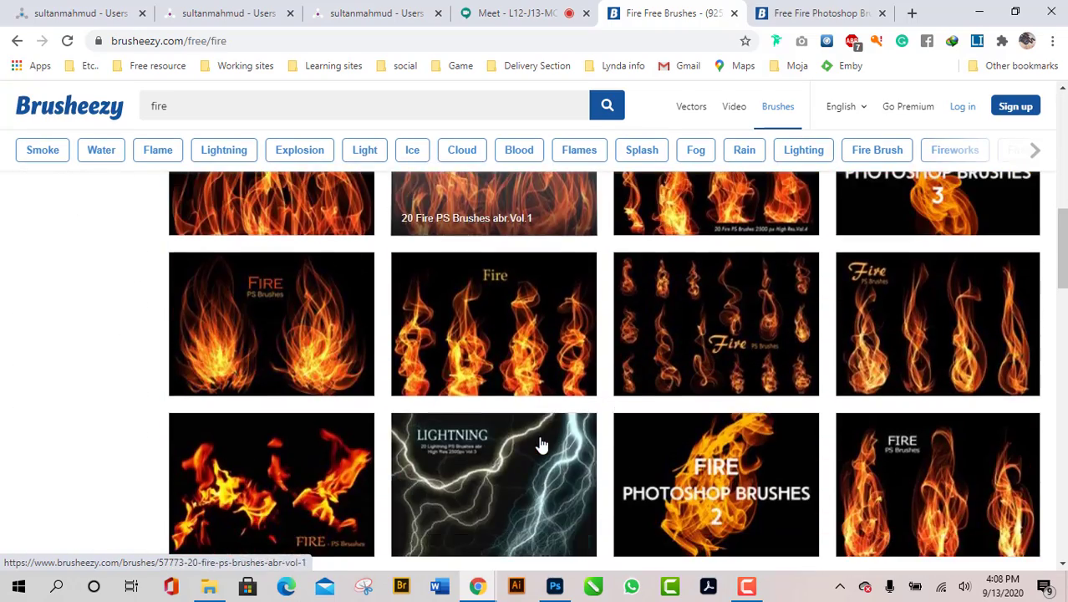
{"action": "scroll", "coordinate": [548, 448], "scroll_direction": "up", "scroll_amount": 3}
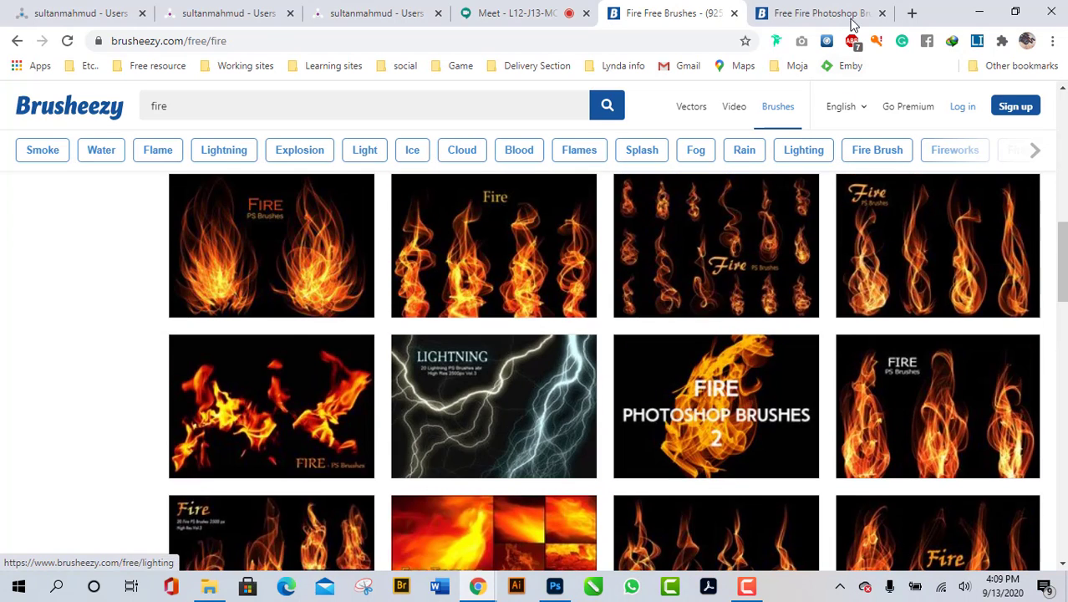
- Start the free download of Free Fire Photoshop Brushes 2 and browse This PC for a save location
{"action": "left_click", "coordinate": [827, 8]}
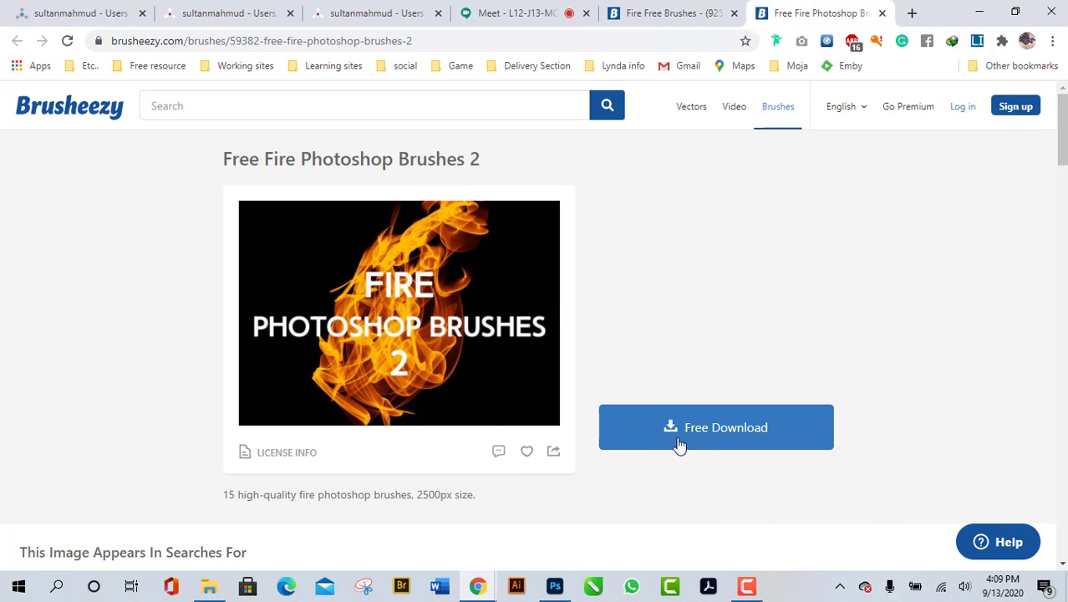
{"action": "left_click", "coordinate": [709, 431]}
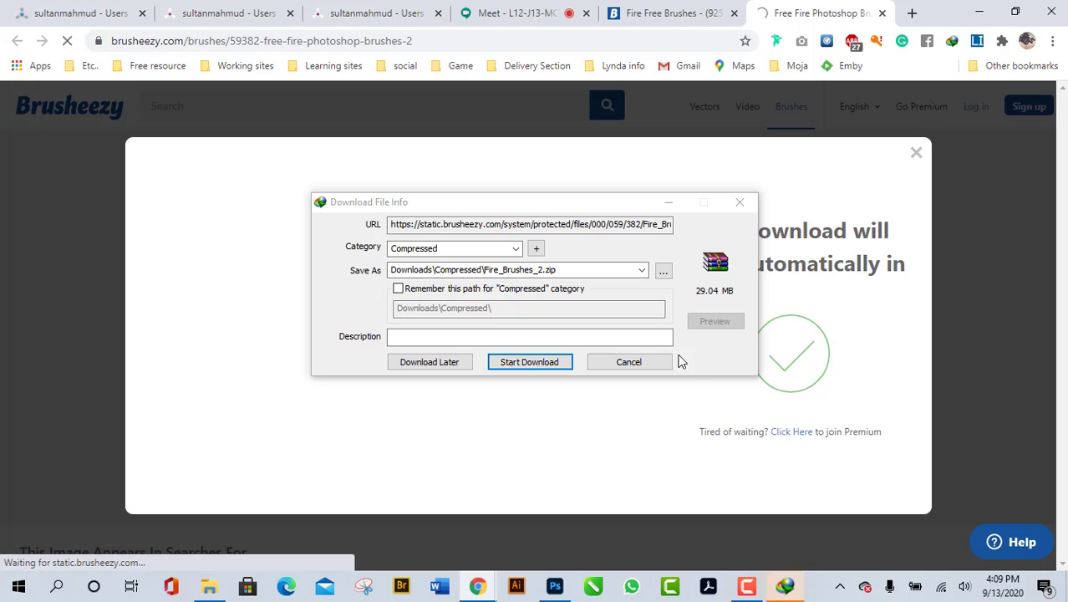
{"action": "left_click", "coordinate": [664, 272]}
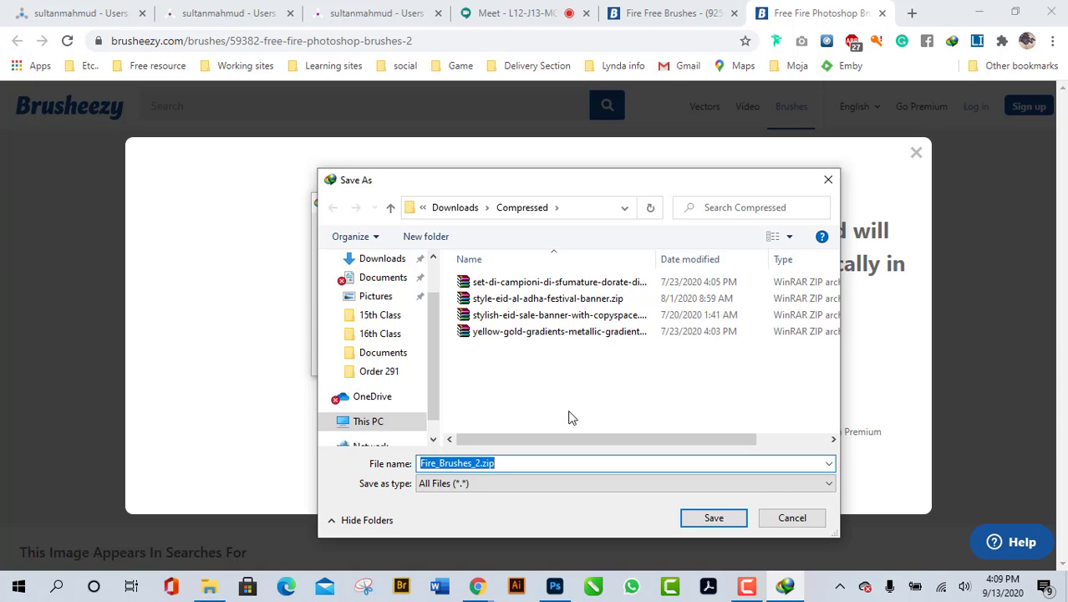
{"action": "left_click", "coordinate": [382, 424]}
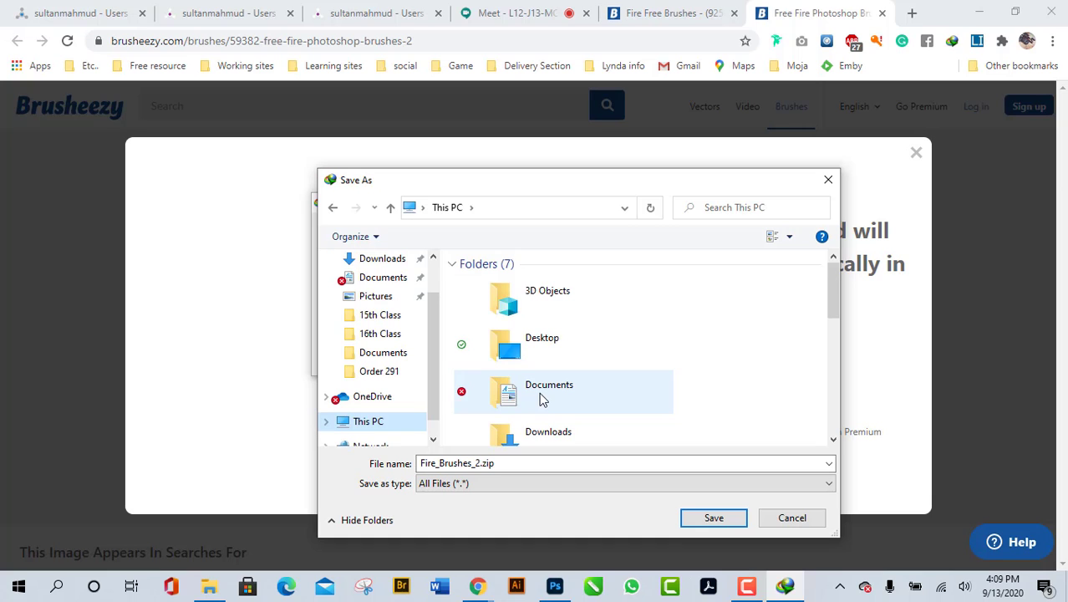
{"action": "scroll", "coordinate": [540, 399], "scroll_direction": "down", "scroll_amount": 5}
{"action": "scroll", "coordinate": [539, 399], "scroll_direction": "up", "scroll_amount": 3}
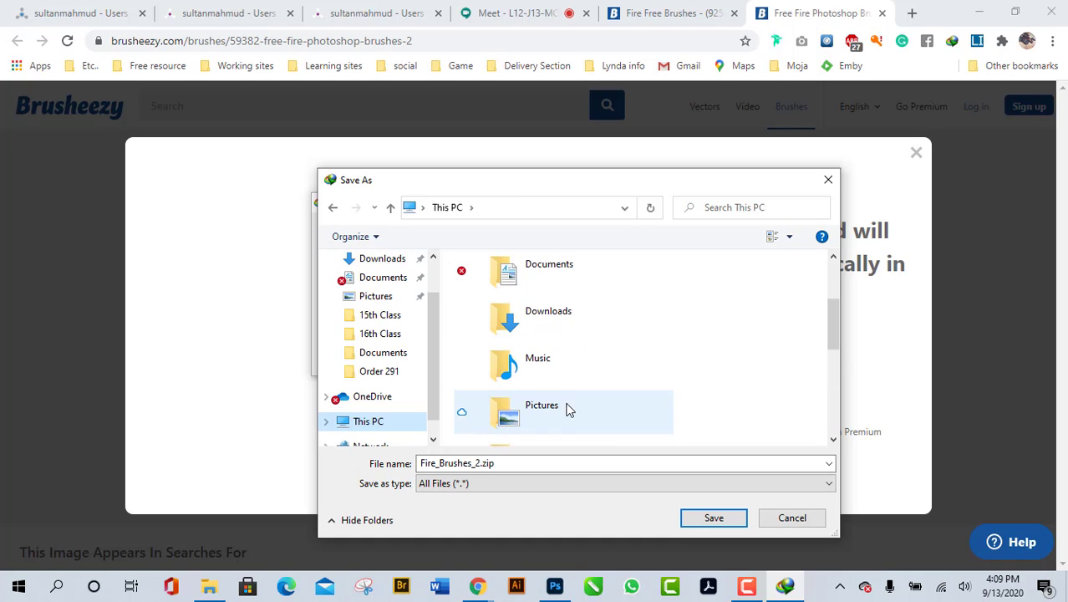
- Switch to Photoshop and quit it without saving the train image or the Untitled-1 document
{"action": "left_click", "coordinate": [555, 588]}
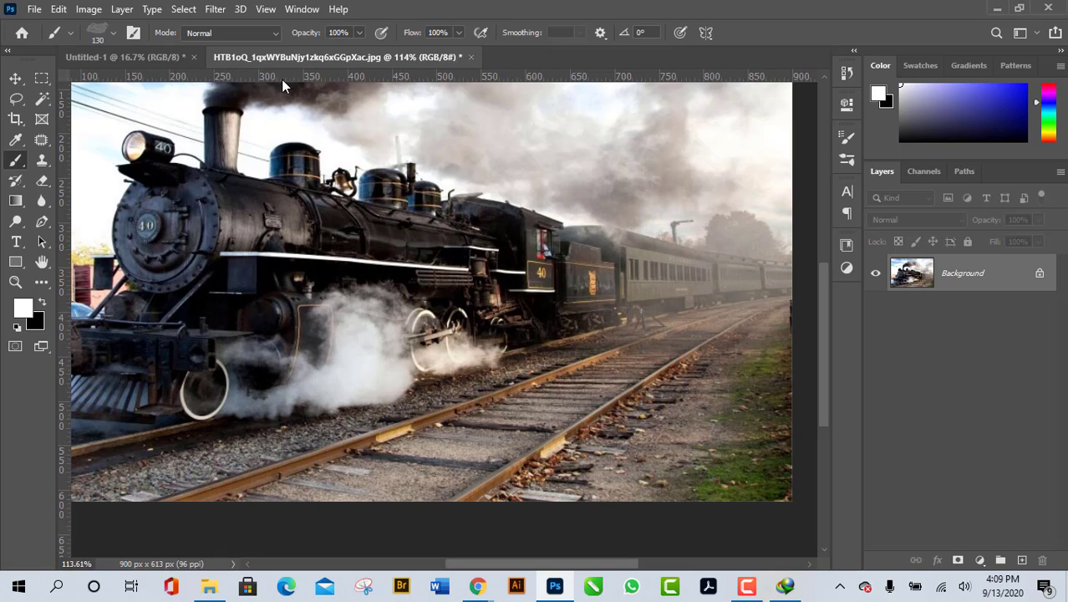
{"action": "left_click", "coordinate": [1048, 7]}
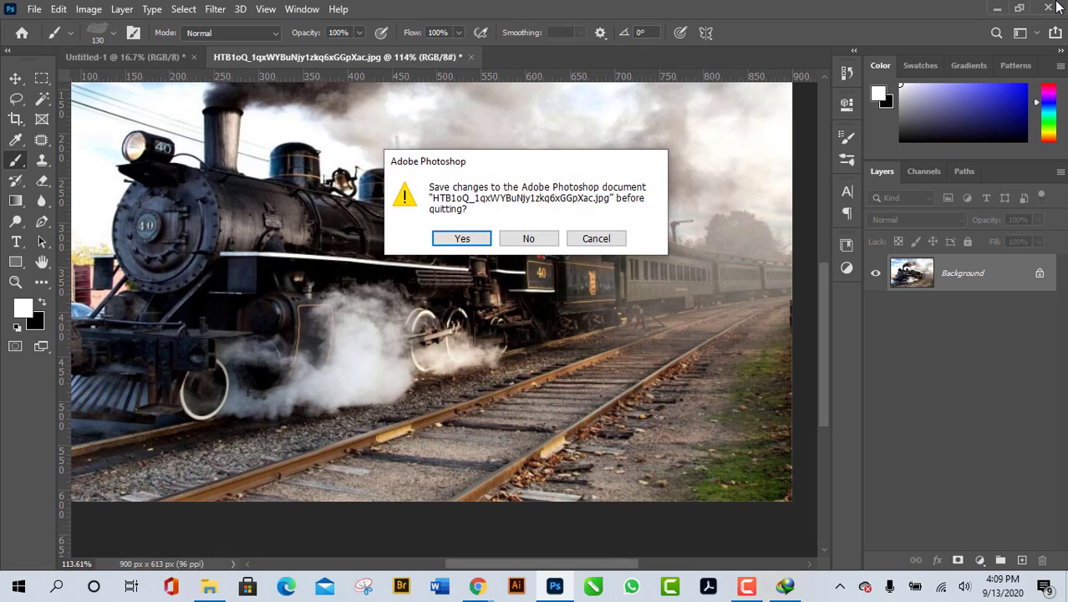
{"action": "left_click", "coordinate": [541, 239]}
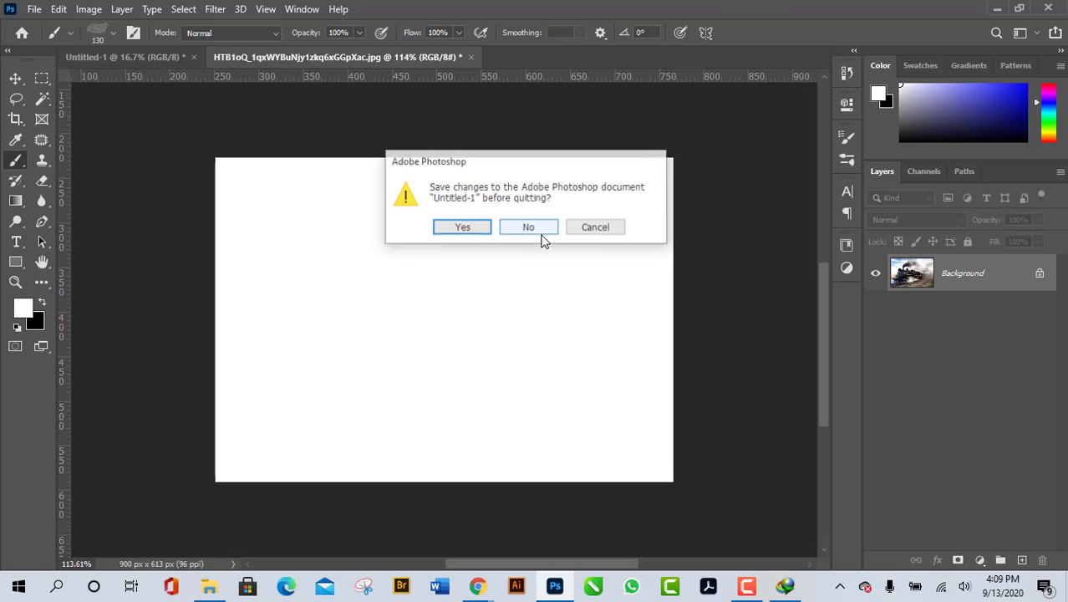
{"action": "left_click", "coordinate": [534, 227]}
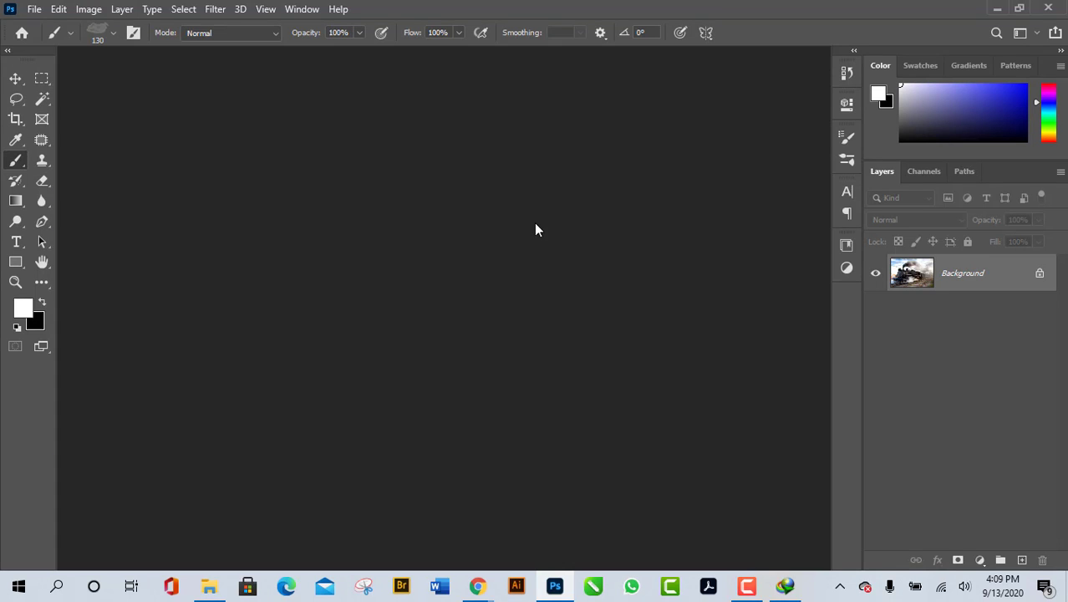
- Return to the download's save dialog and go to All Adobe softwar > Adobe Softwares on the F: drive
{"action": "left_click", "coordinate": [784, 585]}
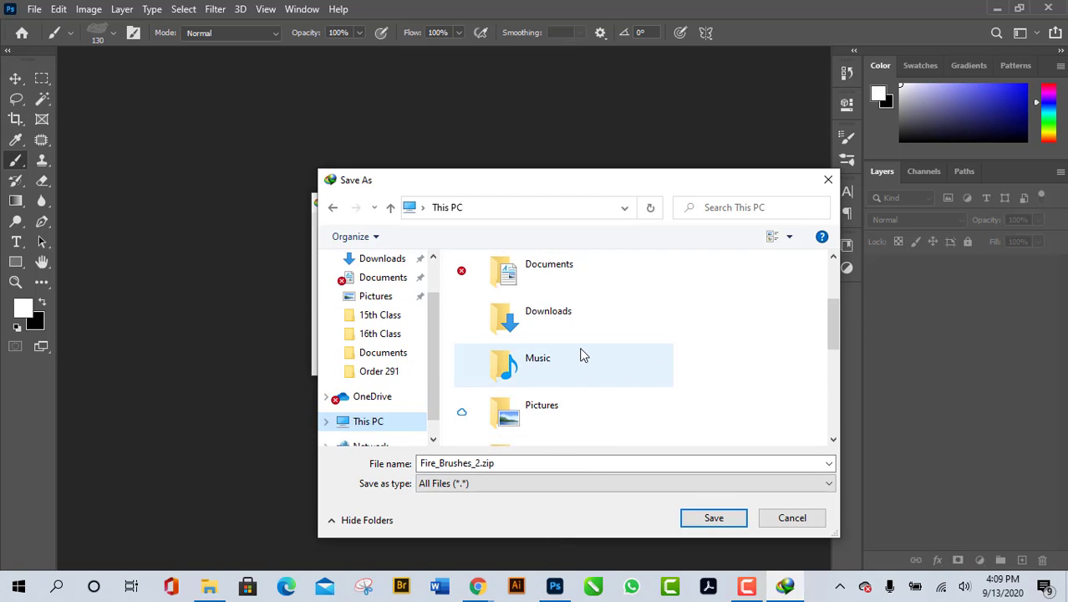
{"action": "scroll", "coordinate": [579, 353], "scroll_direction": "down", "scroll_amount": 3}
{"action": "left_click", "coordinate": [588, 384]}
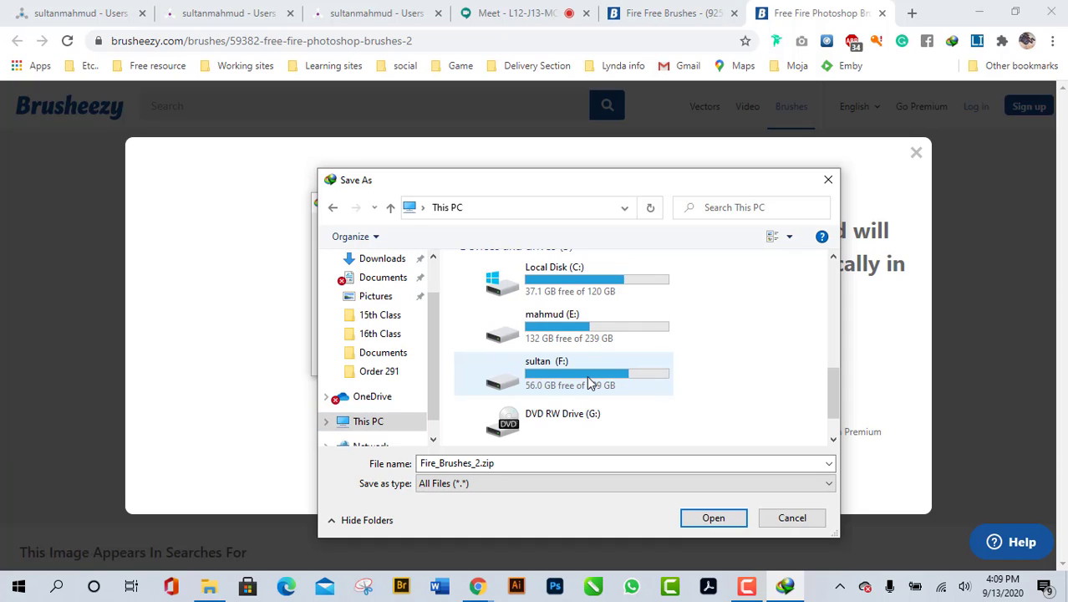
{"action": "double_click", "coordinate": [589, 381]}
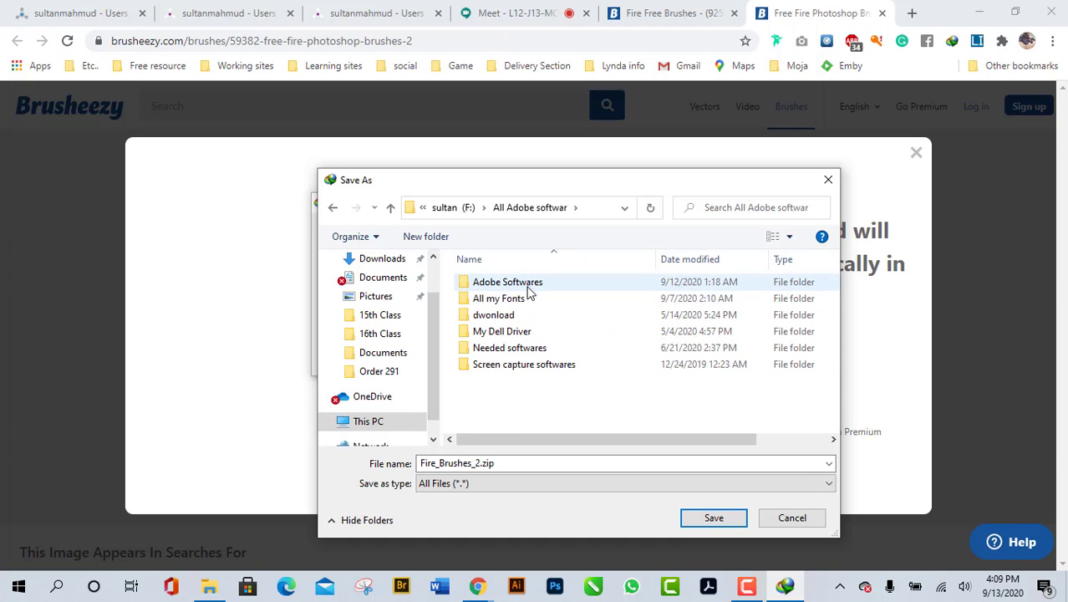
{"action": "left_click", "coordinate": [526, 288]}
{"action": "double_click", "coordinate": [526, 284]}
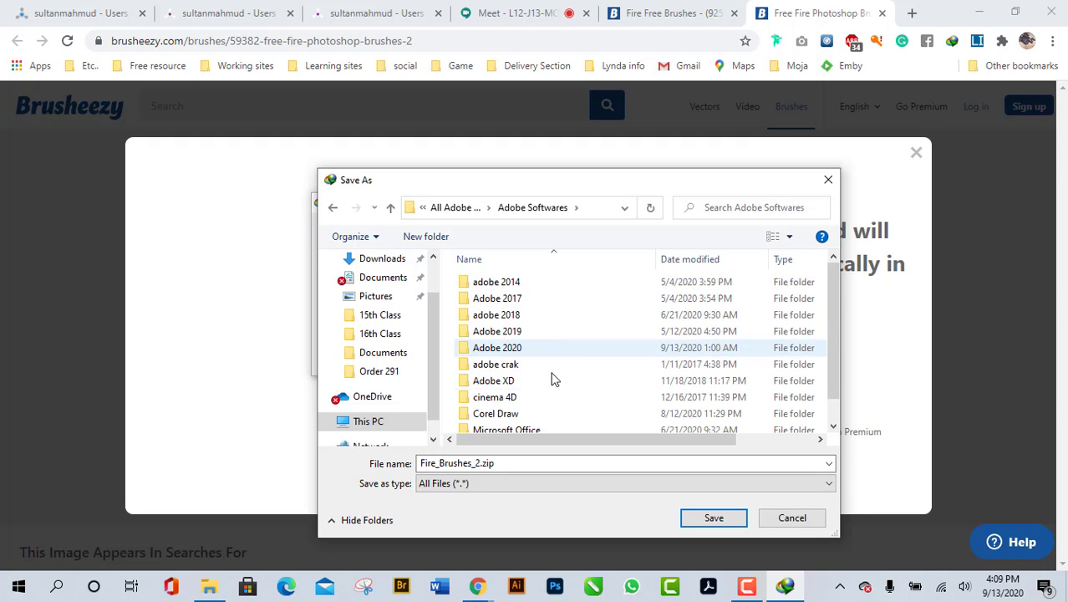
- Save Fire_Brushes_2.zip into the Photoshop brushes folder and start the download
{"action": "scroll", "coordinate": [548, 400], "scroll_direction": "down", "scroll_amount": 1}
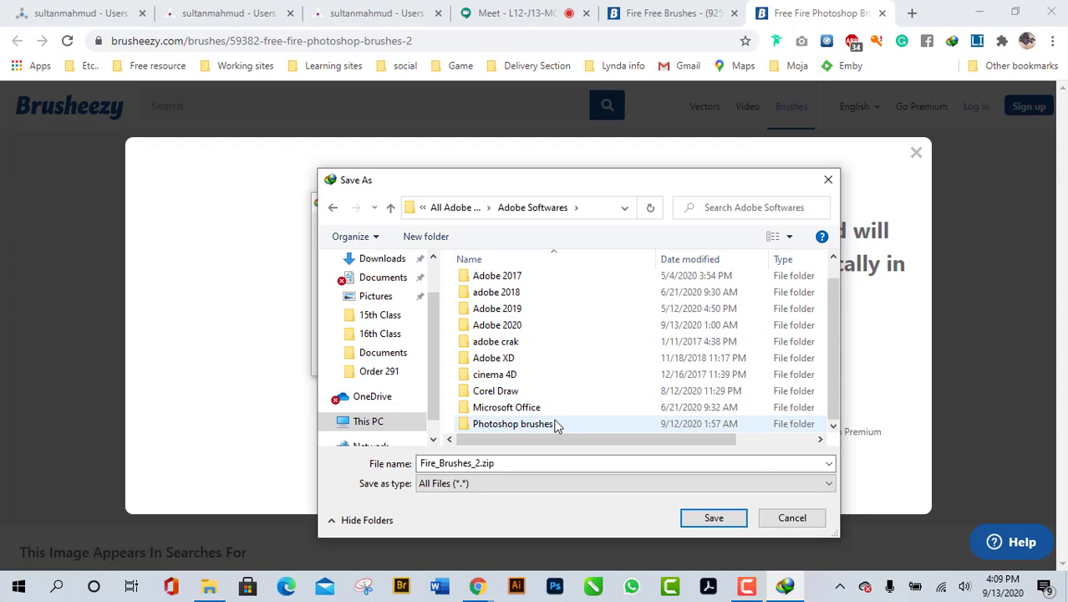
{"action": "scroll", "coordinate": [555, 424], "scroll_direction": "up", "scroll_amount": 1}
{"action": "scroll", "coordinate": [555, 426], "scroll_direction": "down", "scroll_amount": 1}
{"action": "left_click", "coordinate": [552, 426]}
{"action": "double_click", "coordinate": [549, 425]}
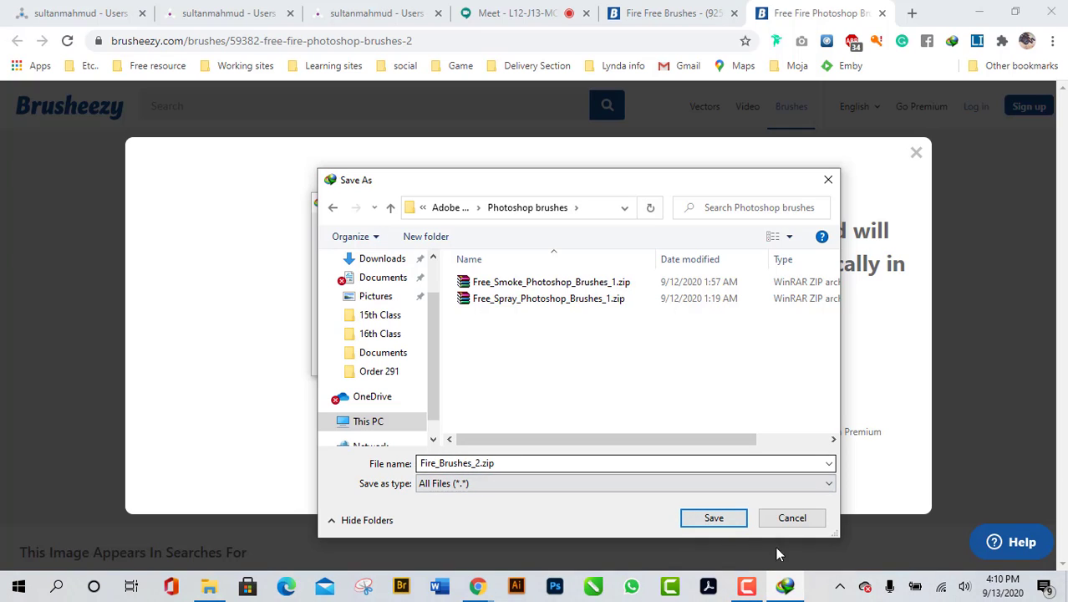
{"action": "left_click", "coordinate": [708, 520]}
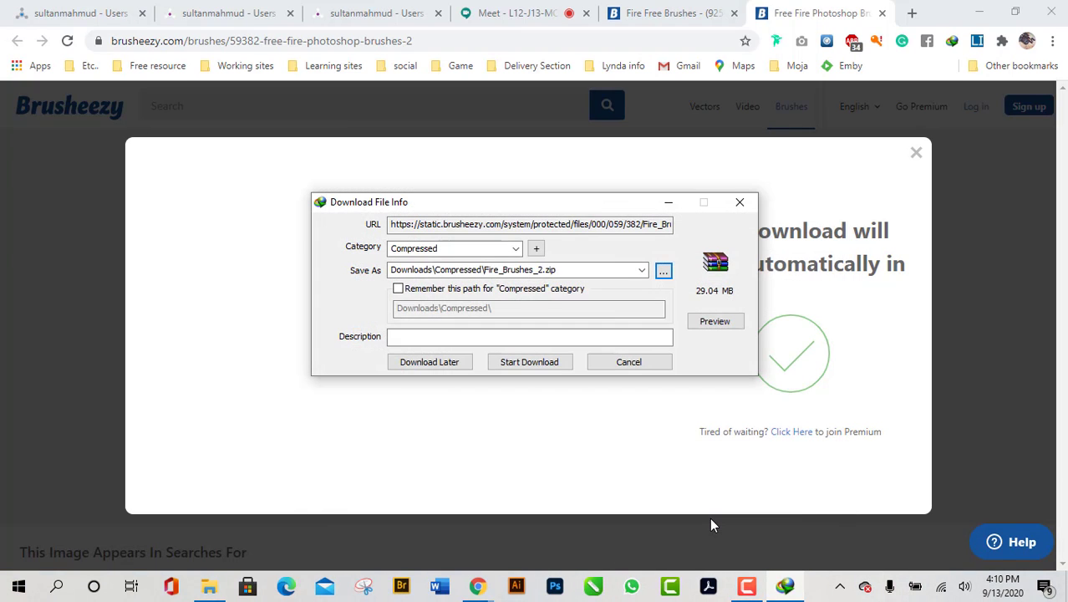
{"action": "left_click", "coordinate": [538, 366]}
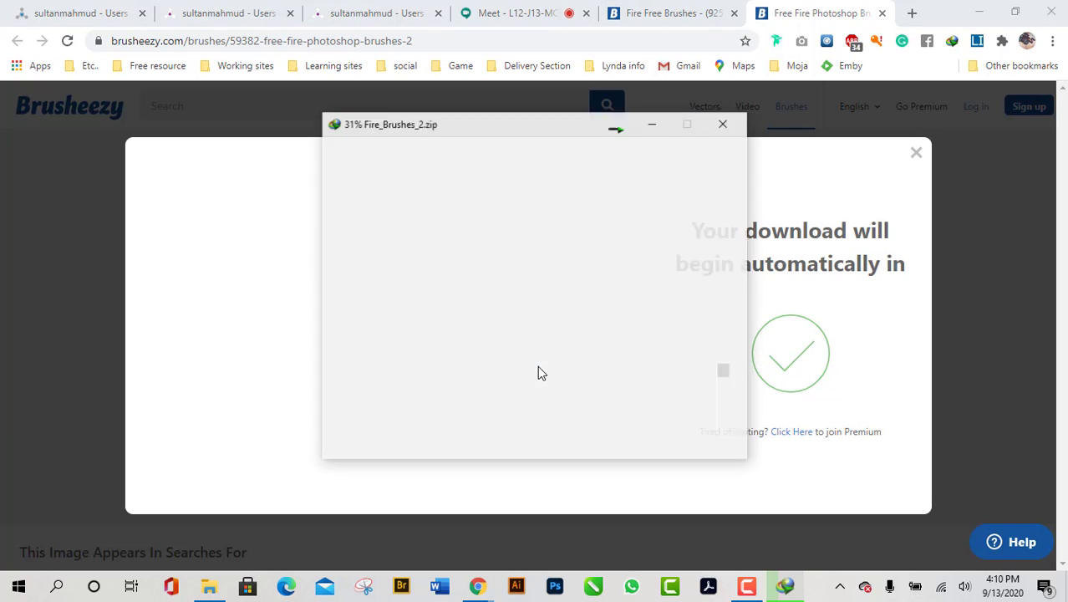
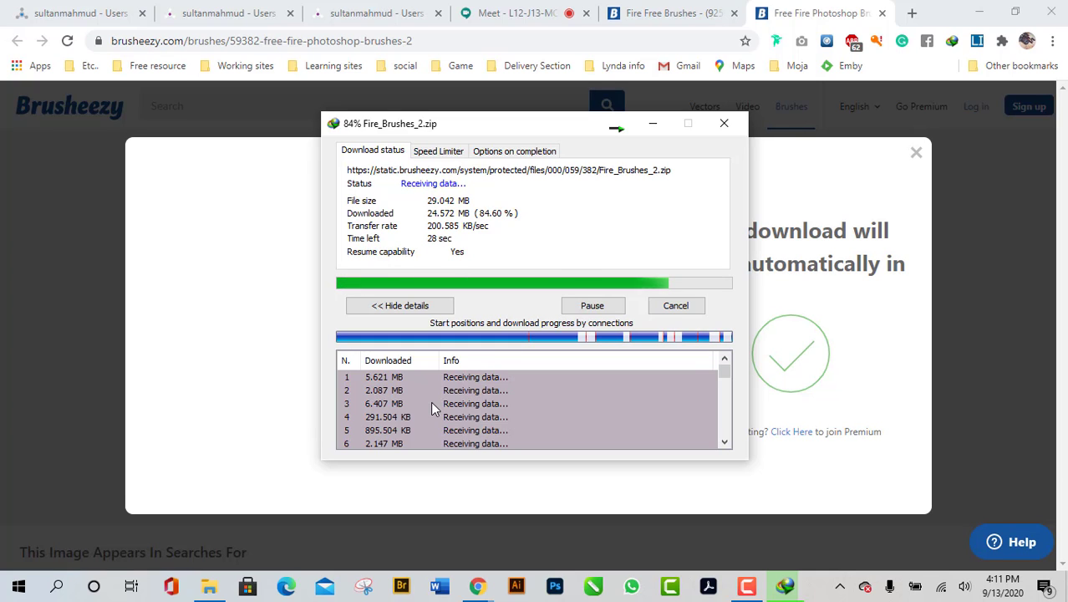
- Check the class chat in the Google Meet call, then return to the Free Fire Photoshop Brushes 2 download page
{"action": "left_click", "coordinate": [524, 7]}
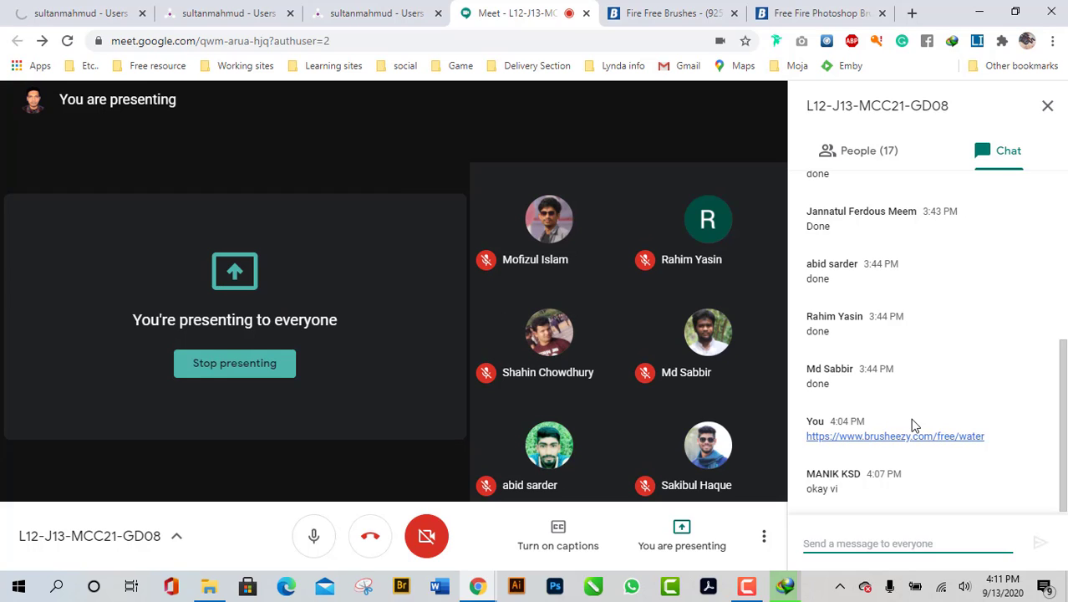
{"action": "scroll", "coordinate": [908, 489], "scroll_direction": "up", "scroll_amount": 5}
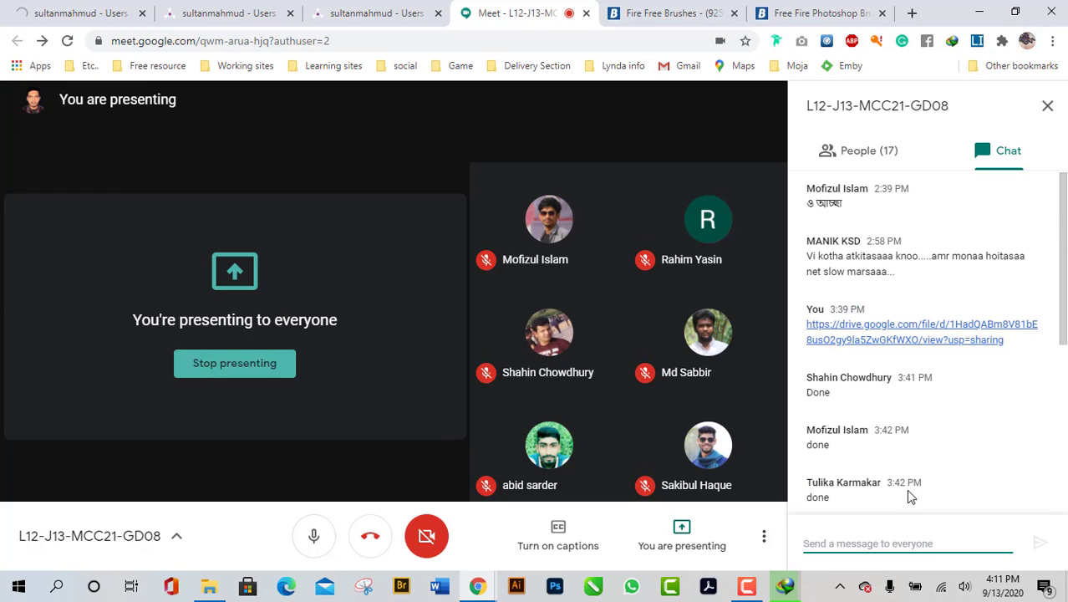
{"action": "scroll", "coordinate": [908, 493], "scroll_direction": "down", "scroll_amount": 5}
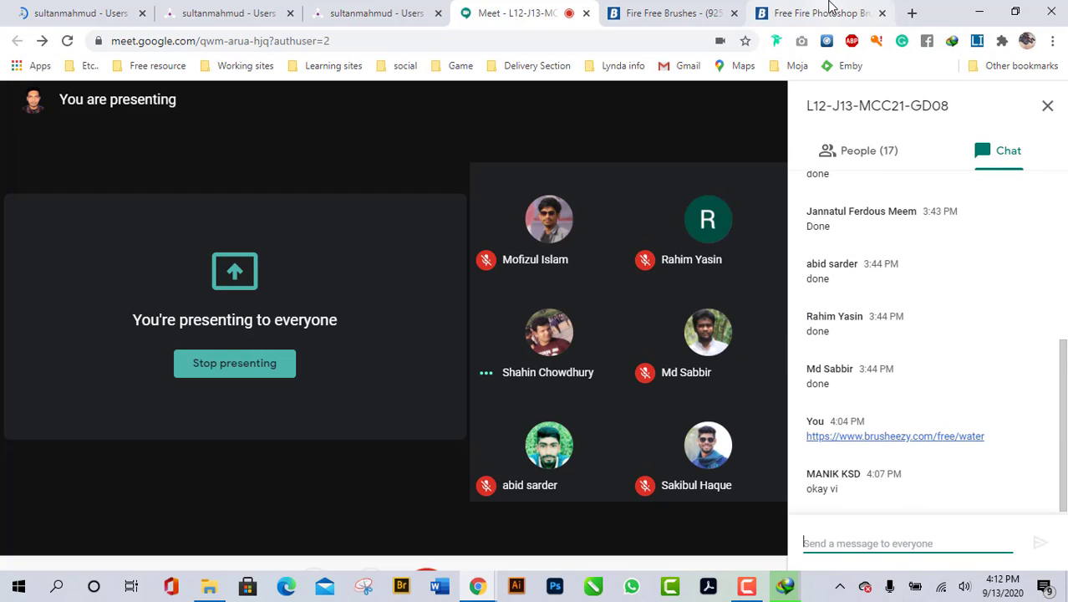
{"action": "mouse_move", "coordinate": [500, 382]}
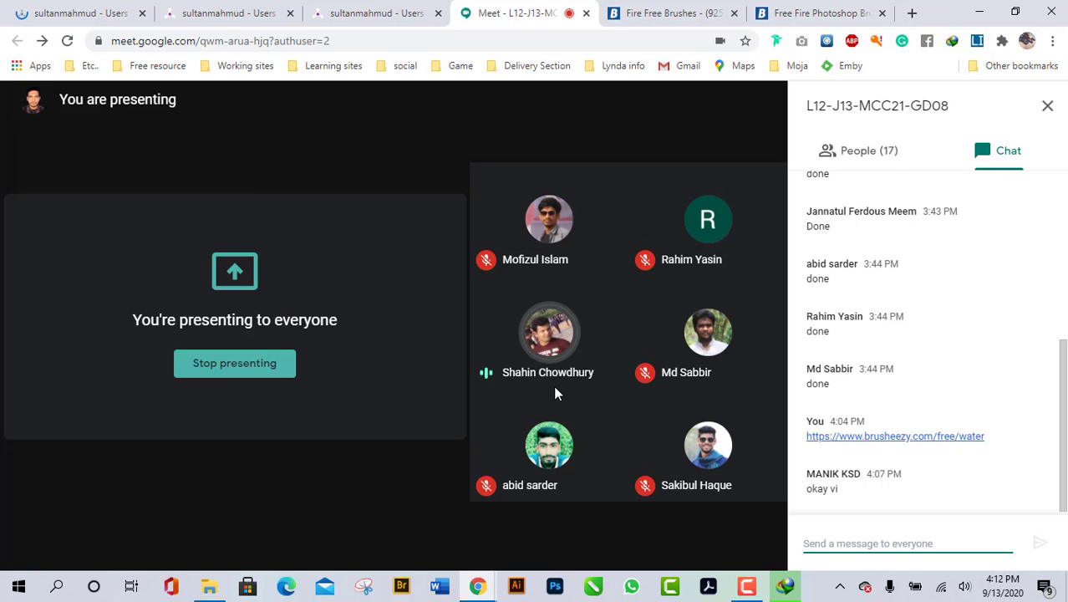
{"action": "left_click", "coordinate": [840, 7]}
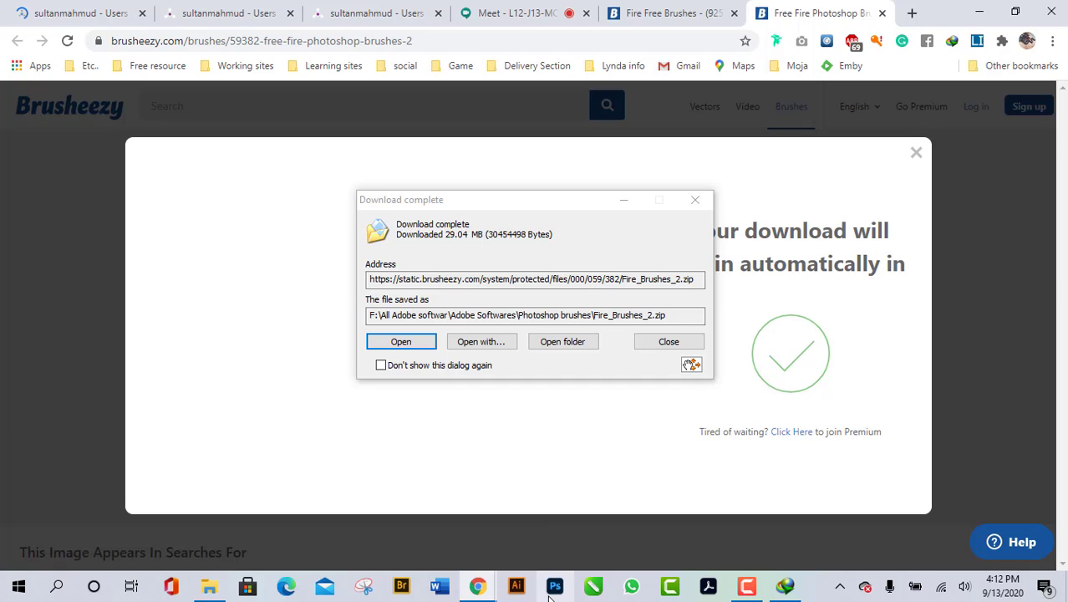
- Dismiss the download overlay, open the downloaded Fire_Brushes_2.zip in WinRAR and show the contents of its Fire Brushes 2 folder
{"action": "left_click", "coordinate": [916, 153]}
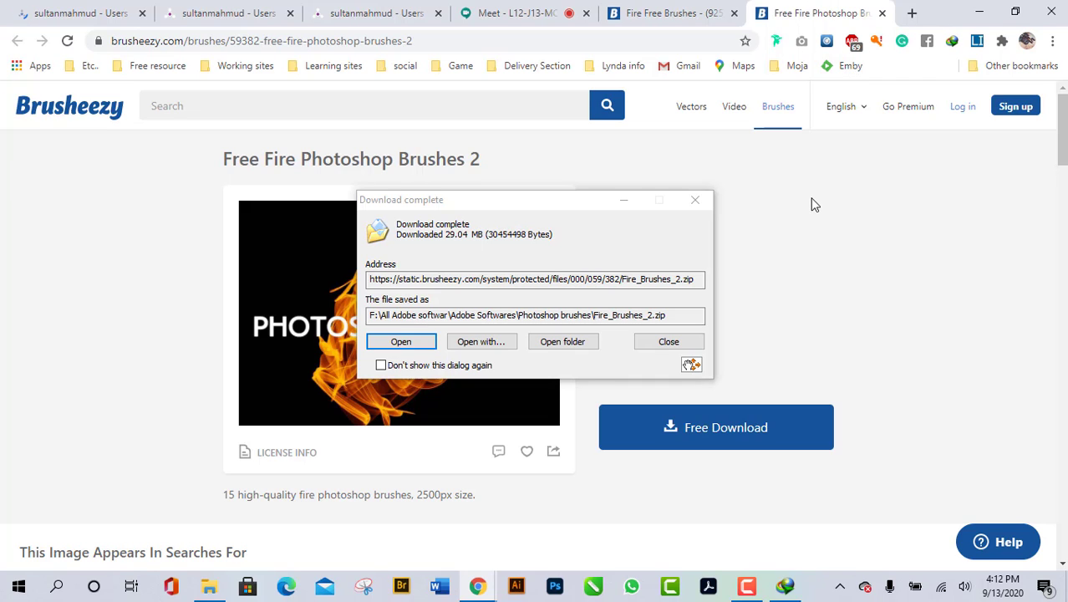
{"action": "left_click", "coordinate": [402, 342]}
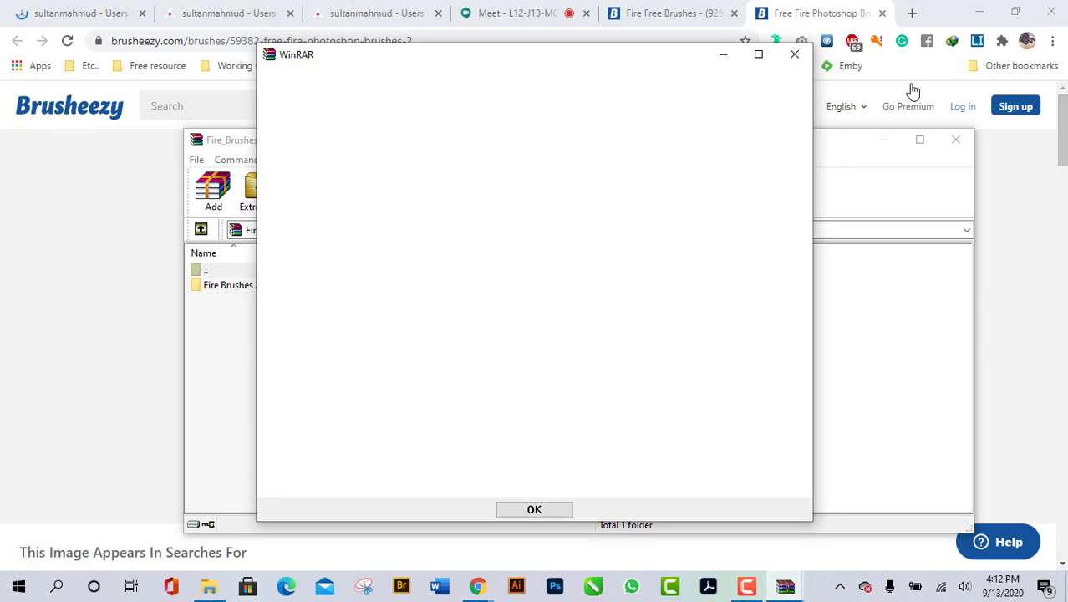
{"action": "left_click", "coordinate": [794, 54]}
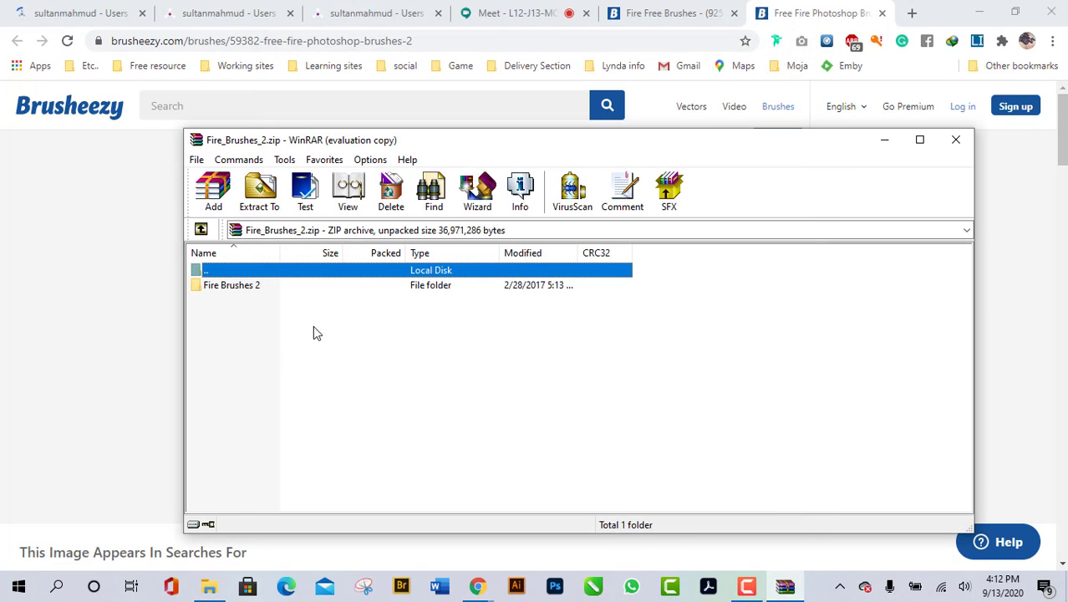
{"action": "double_click", "coordinate": [253, 289]}
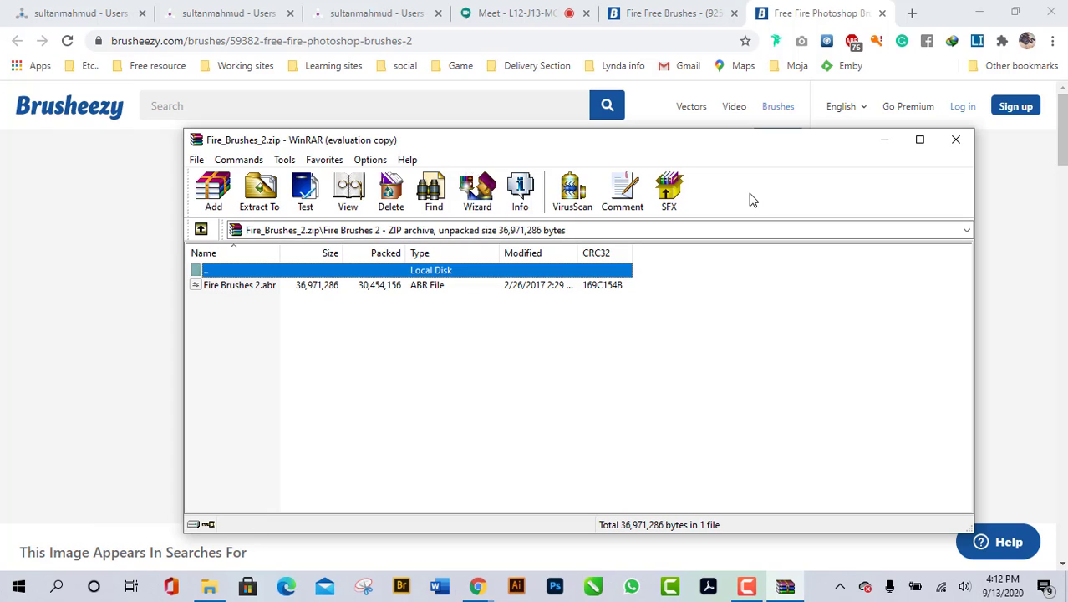
- Minimise the archive and browser windows and open Local Disk (C:) from This PC in File Explorer
{"action": "left_click", "coordinate": [887, 139]}
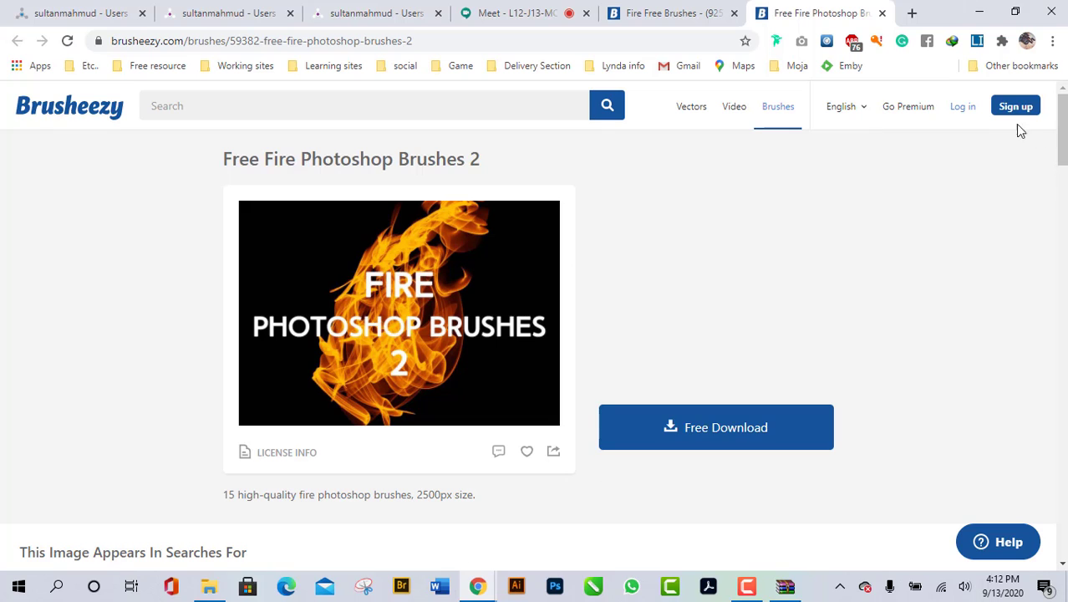
{"action": "left_click", "coordinate": [979, 12]}
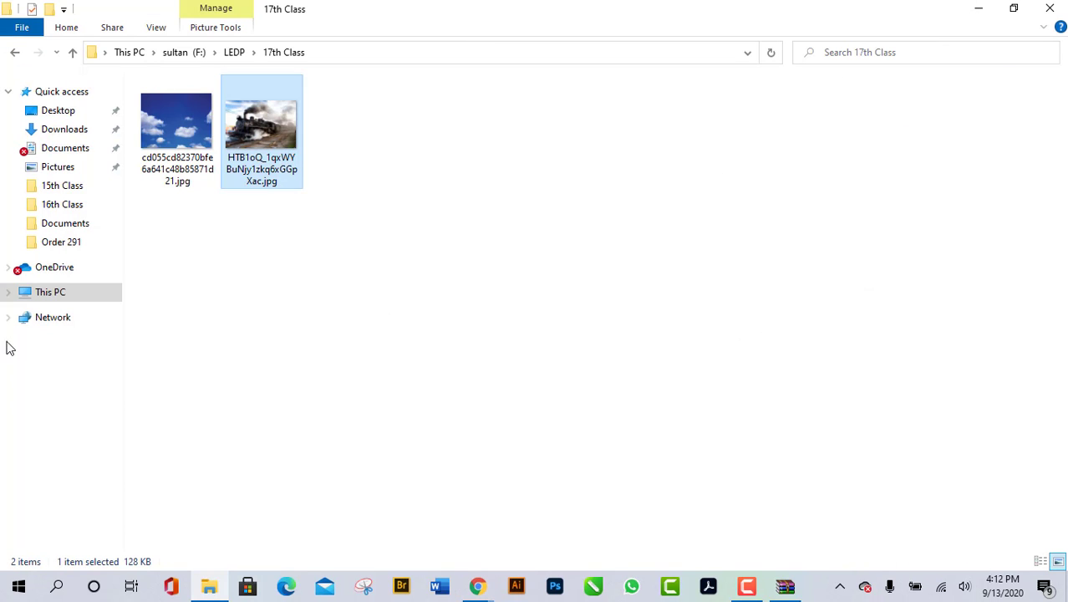
{"action": "left_click", "coordinate": [74, 291]}
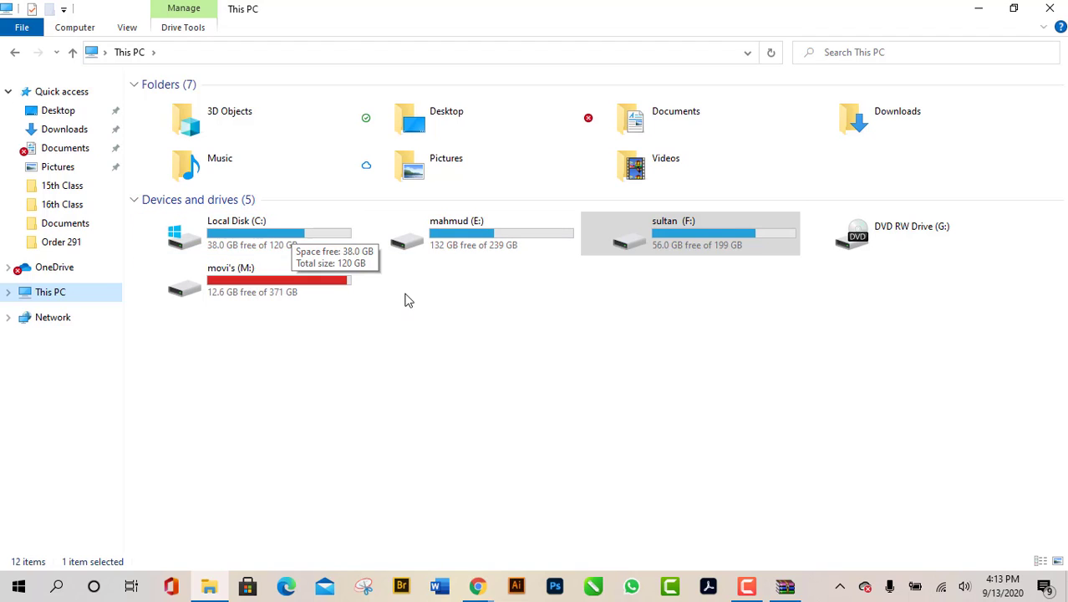
{"action": "left_click", "coordinate": [267, 242]}
{"action": "double_click", "coordinate": [267, 242]}
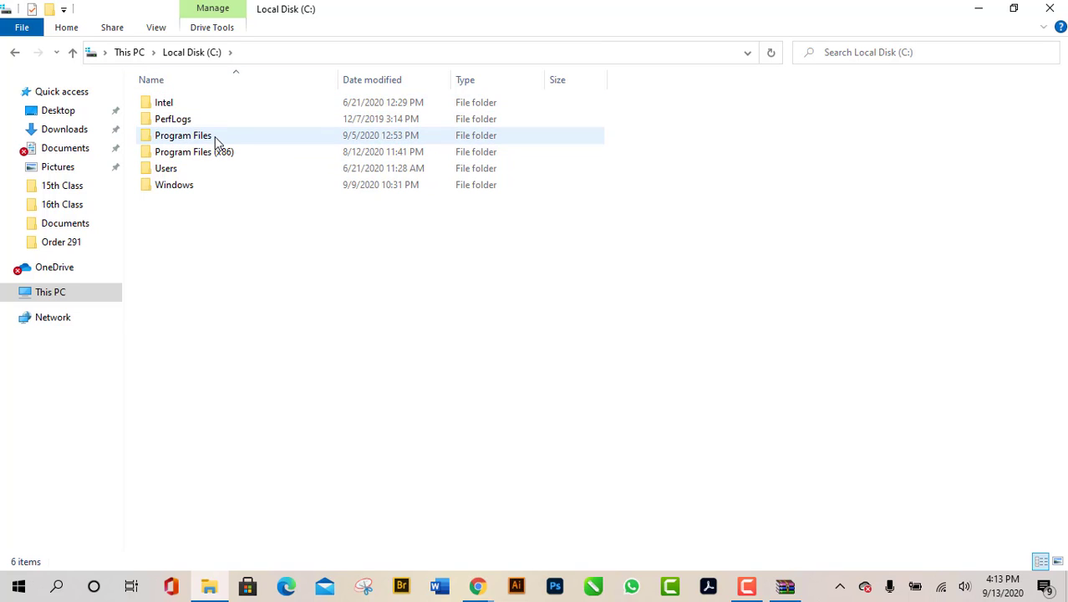
- Open Photoshop's brush folder under Program Files > Adobe > Adobe Photoshop 2020 > Presets > Brushes
{"action": "double_click", "coordinate": [238, 137]}
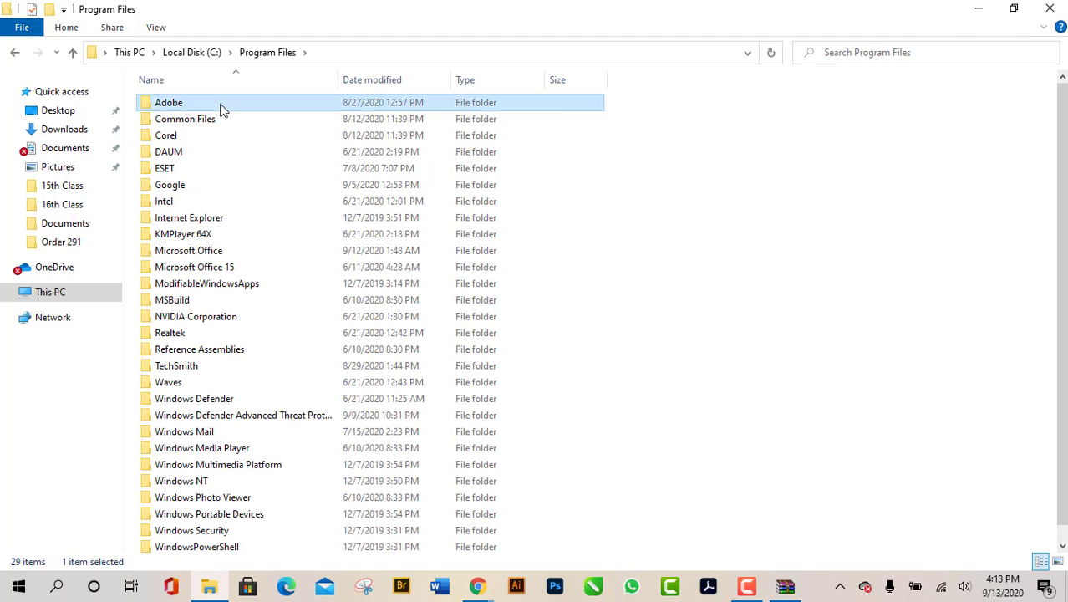
{"action": "double_click", "coordinate": [221, 106]}
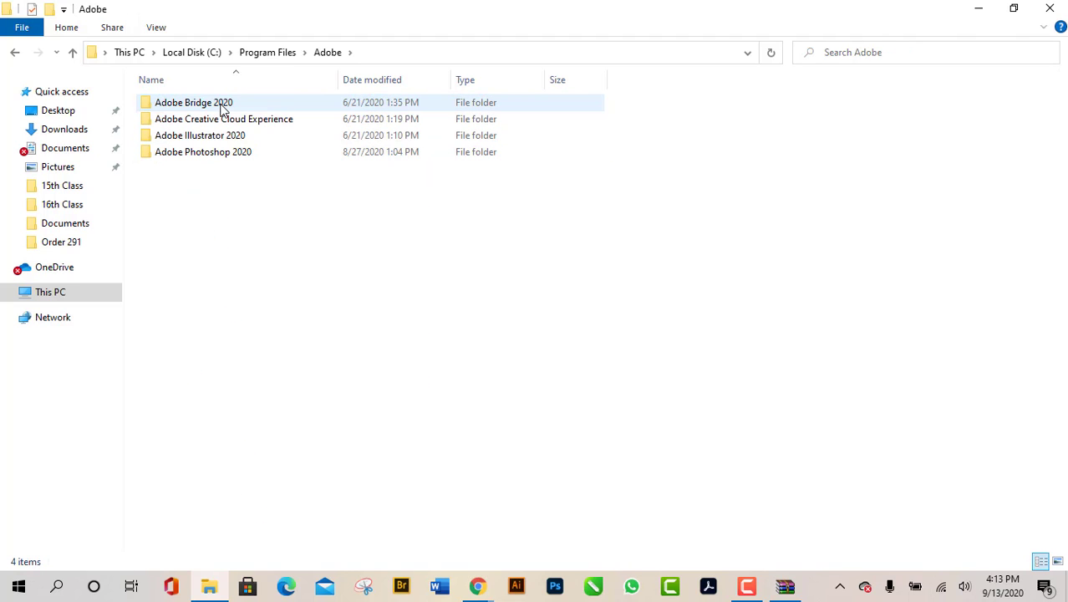
{"action": "double_click", "coordinate": [231, 158]}
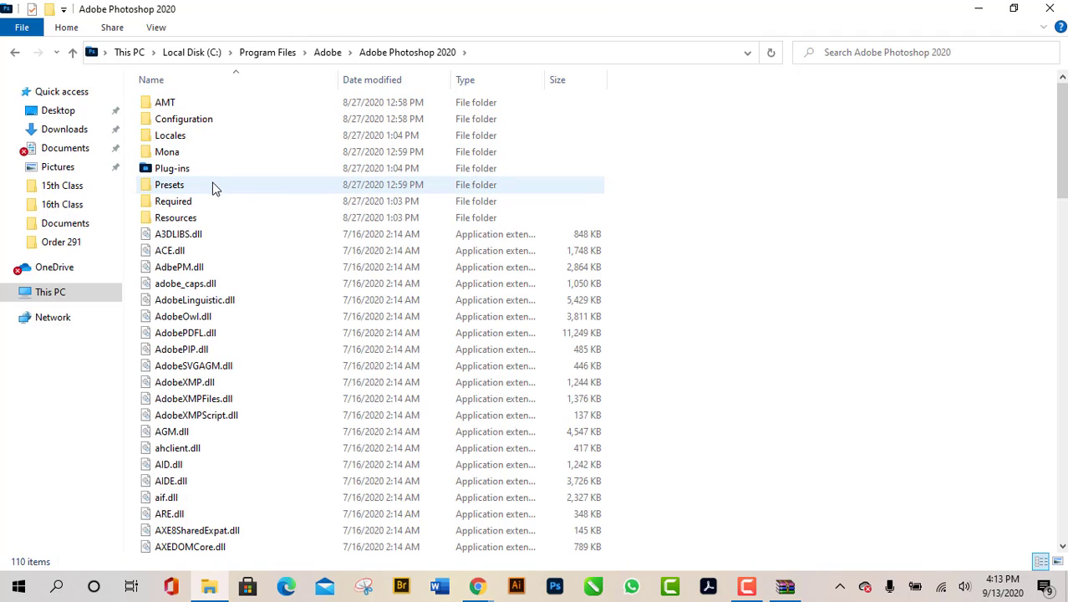
{"action": "mouse_move", "coordinate": [167, 194]}
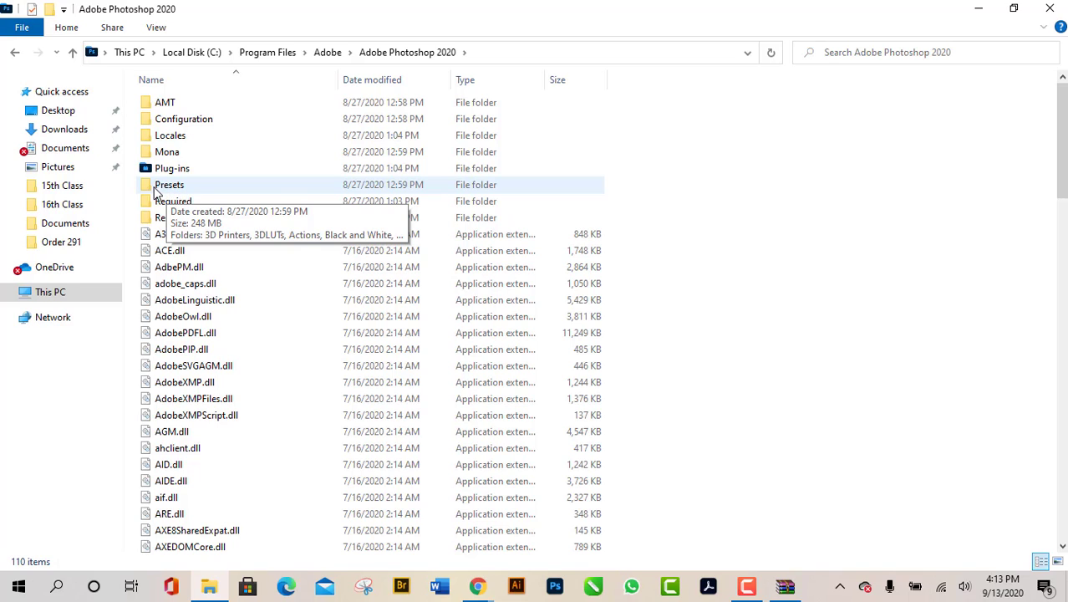
{"action": "double_click", "coordinate": [188, 187]}
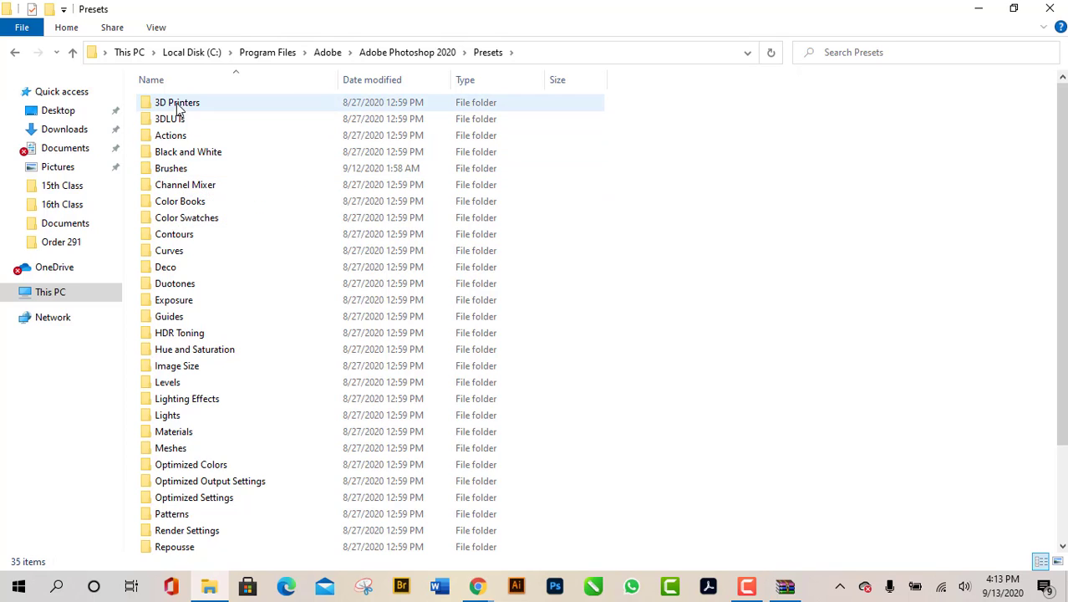
{"action": "double_click", "coordinate": [191, 169]}
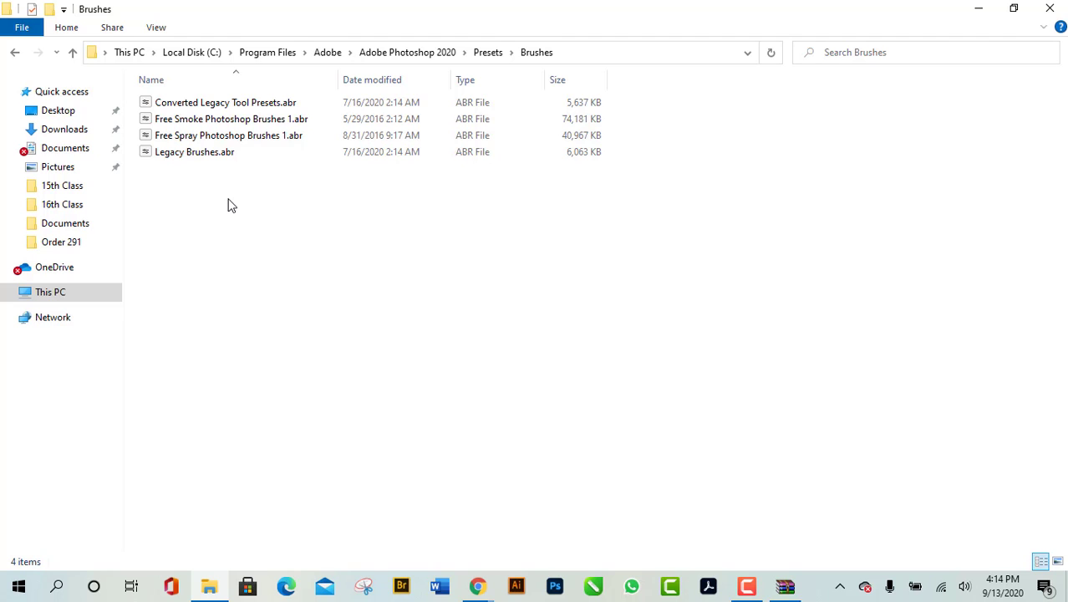
- Go back from the Brushes folder to the root of Local Disk (C:)
{"action": "left_click", "coordinate": [14, 53]}
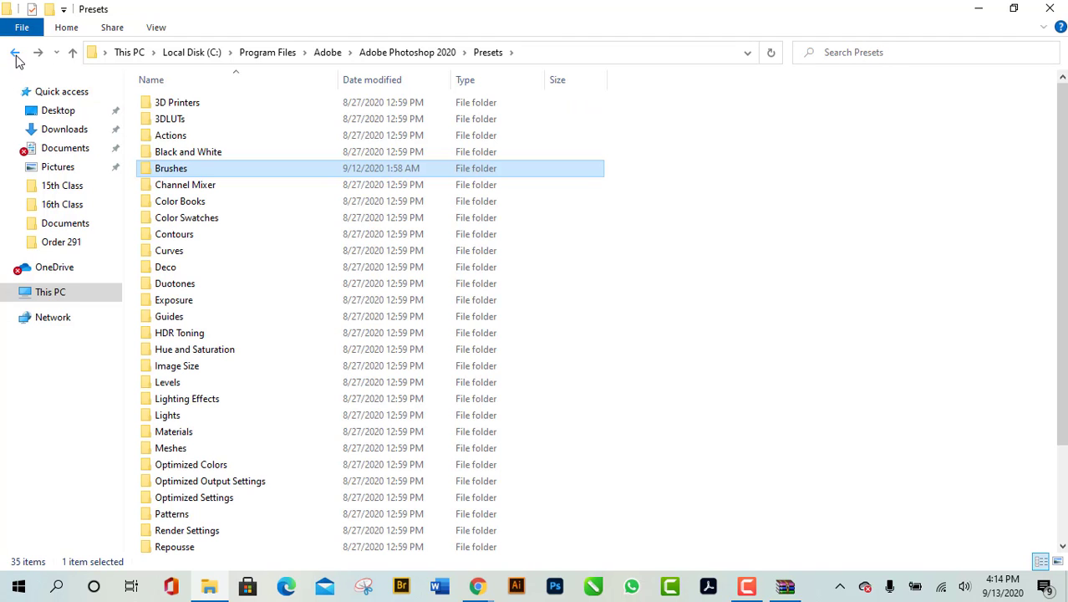
{"action": "left_click", "coordinate": [16, 54]}
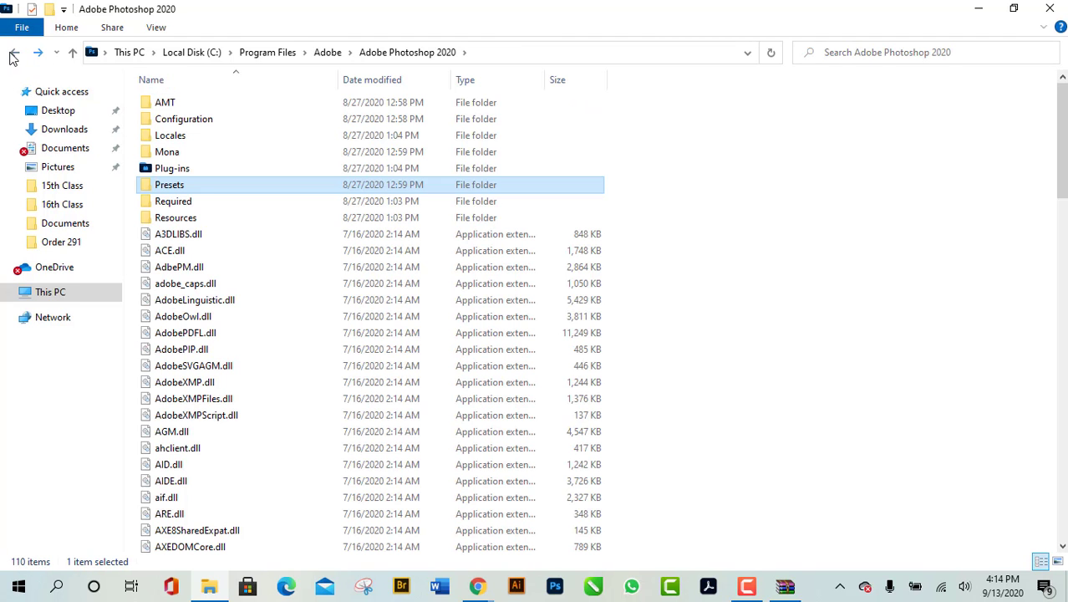
{"action": "left_click", "coordinate": [14, 56]}
{"action": "left_click", "coordinate": [13, 56]}
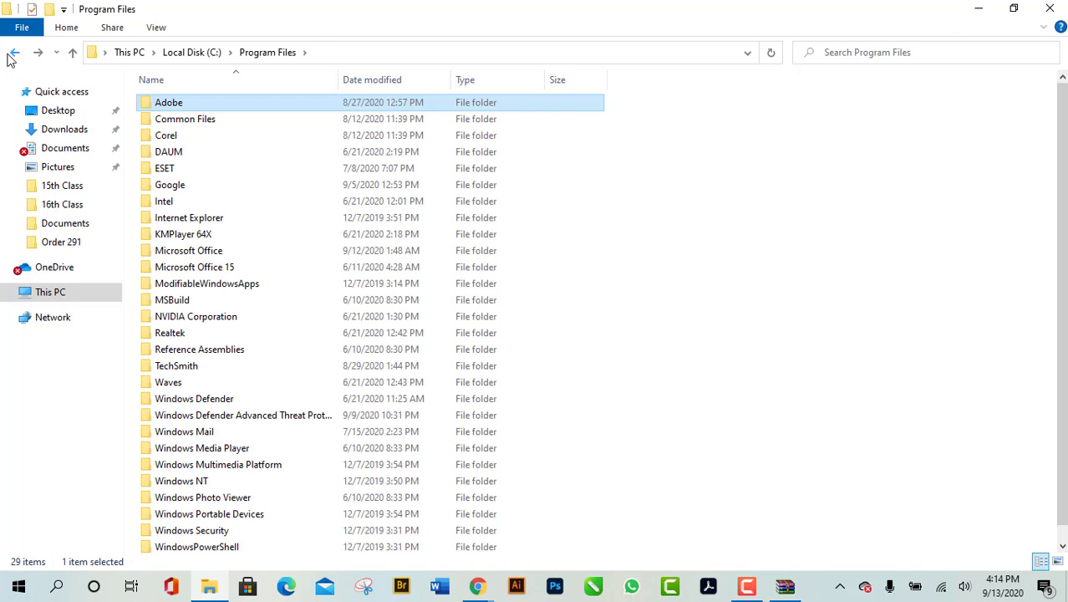
{"action": "left_click", "coordinate": [12, 55]}
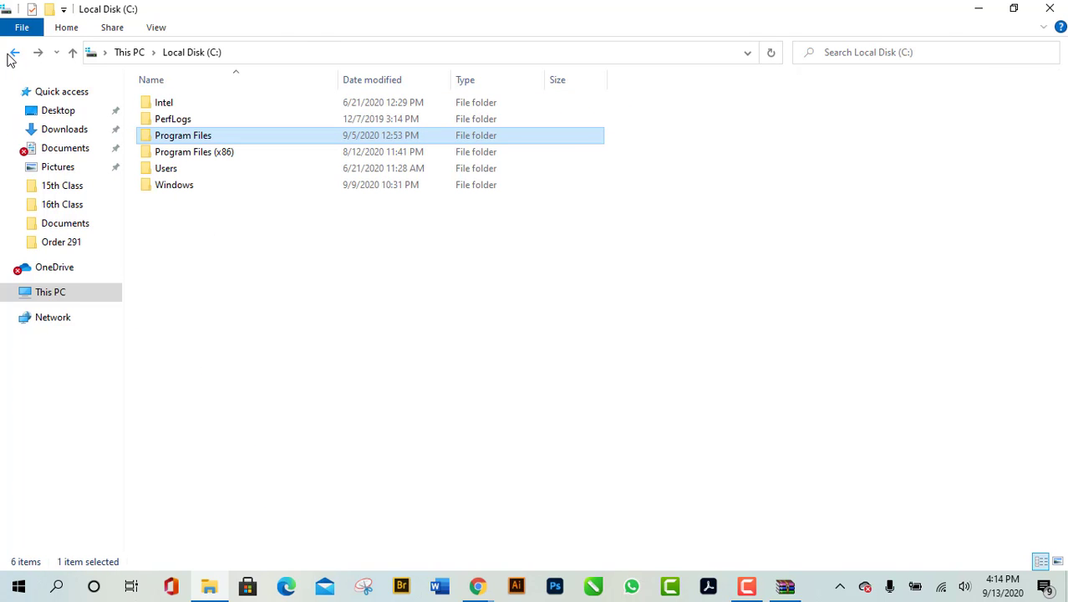
- Look into the Program Files (x86) and Program Files folders on the C: drive and return to the drive's root
{"action": "double_click", "coordinate": [236, 153]}
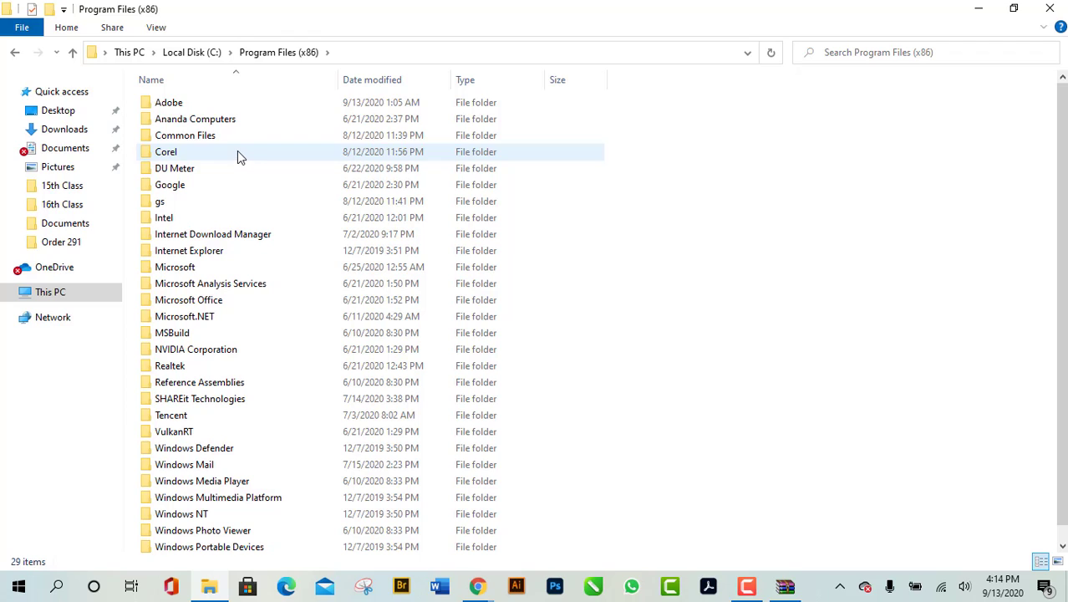
{"action": "left_click", "coordinate": [14, 52]}
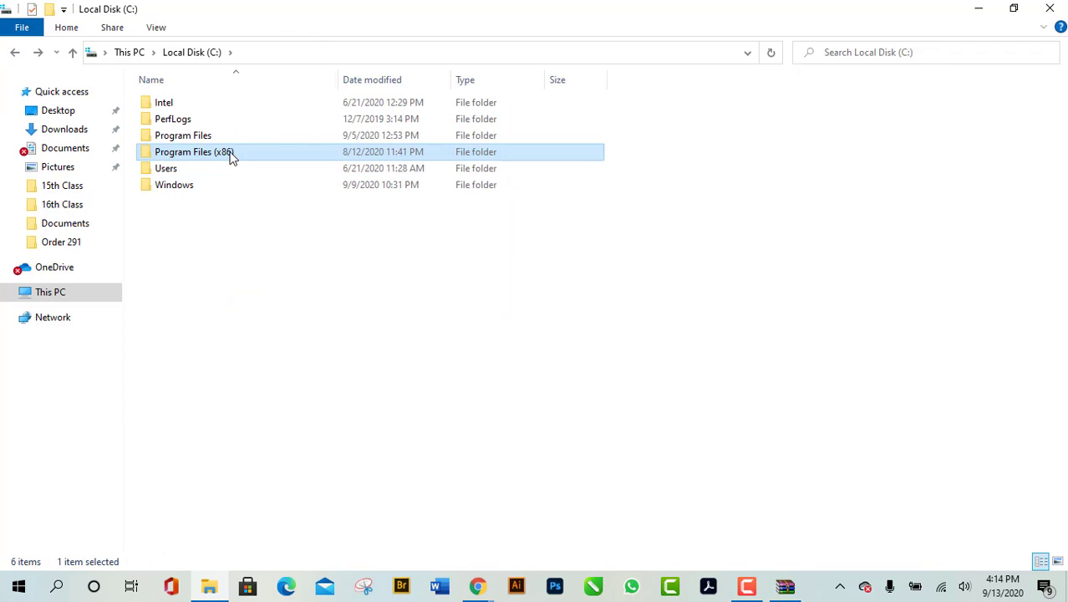
{"action": "double_click", "coordinate": [194, 139]}
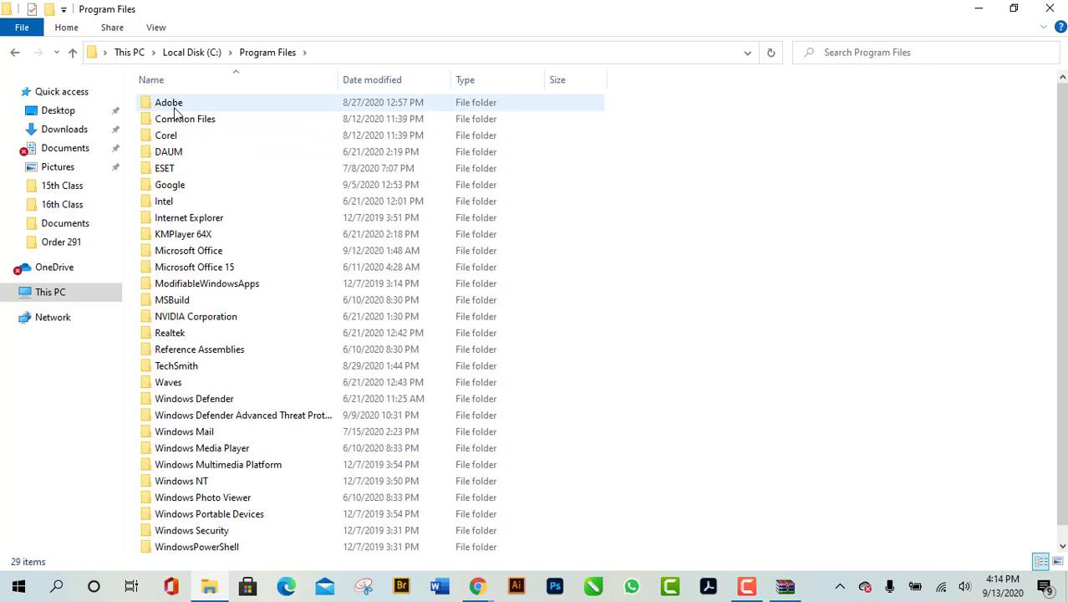
{"action": "left_click", "coordinate": [18, 53]}
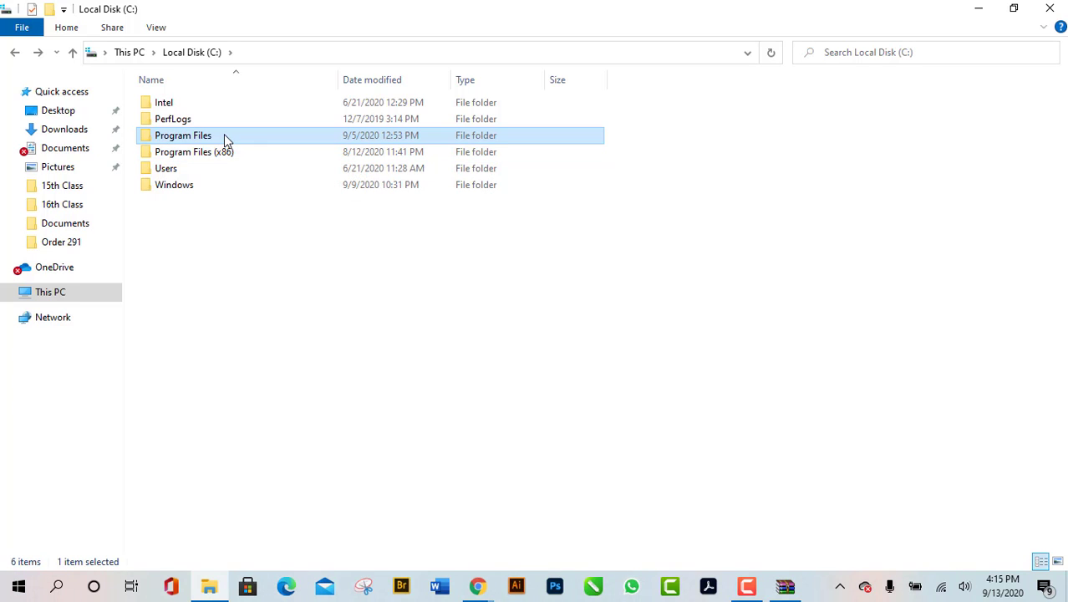
{"action": "double_click", "coordinate": [224, 135]}
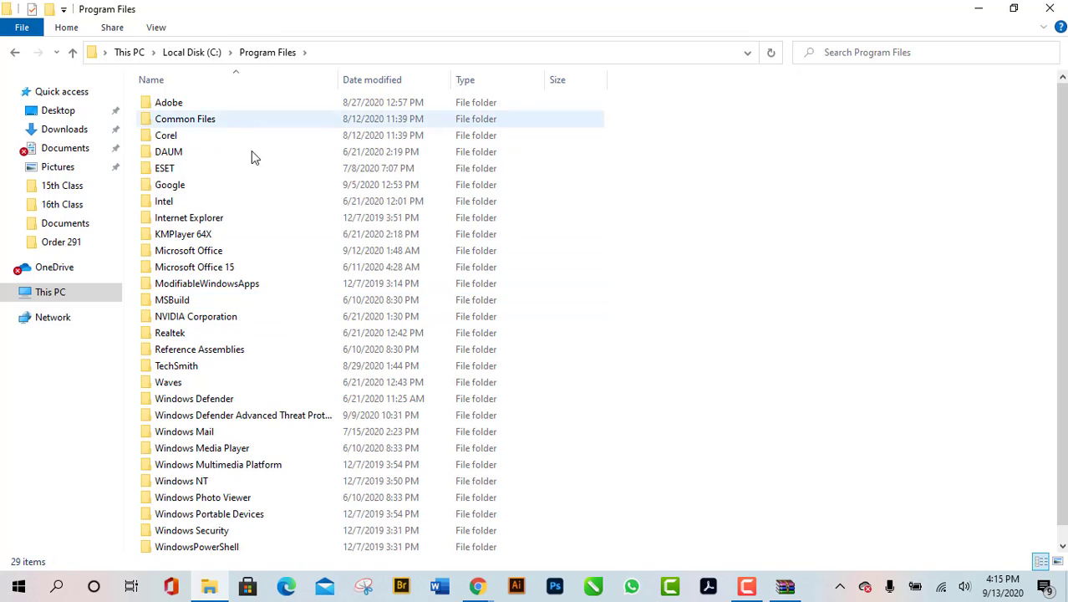
{"action": "scroll", "coordinate": [272, 280], "scroll_direction": "down", "scroll_amount": 1}
{"action": "scroll", "coordinate": [272, 280], "scroll_direction": "up", "scroll_amount": 1}
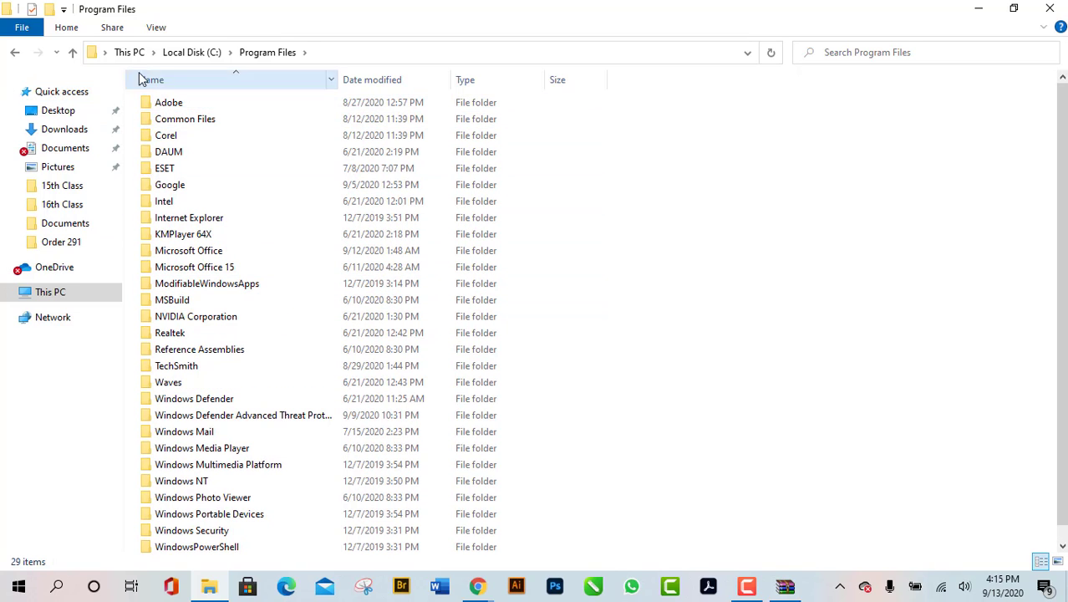
{"action": "left_click", "coordinate": [73, 53]}
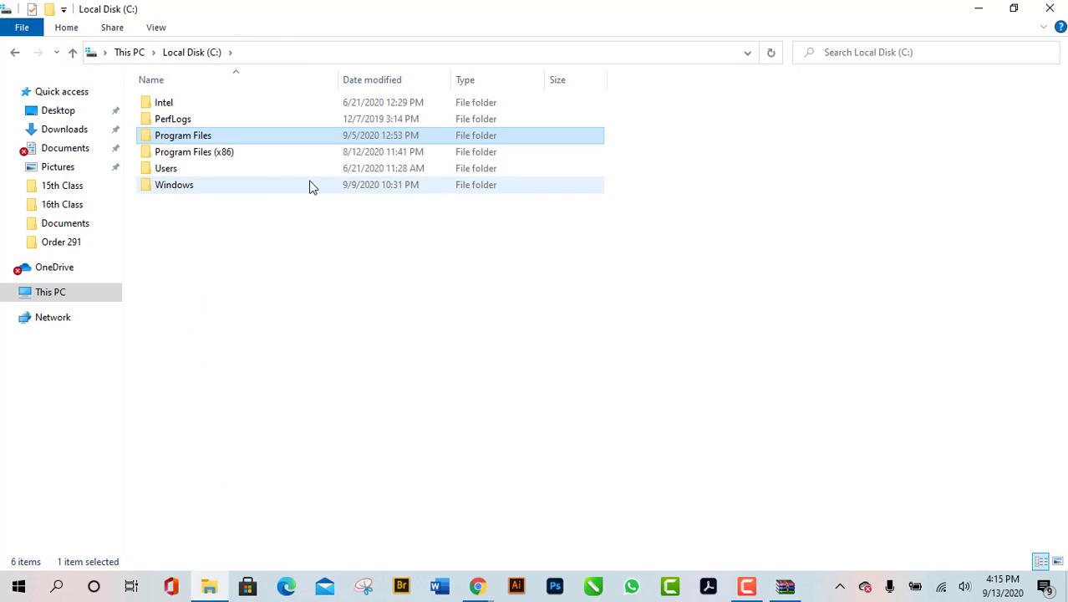
- Check the Adobe folder inside Program Files (x86), return to the root of the C: drive and minimise File Explorer
{"action": "double_click", "coordinate": [262, 156]}
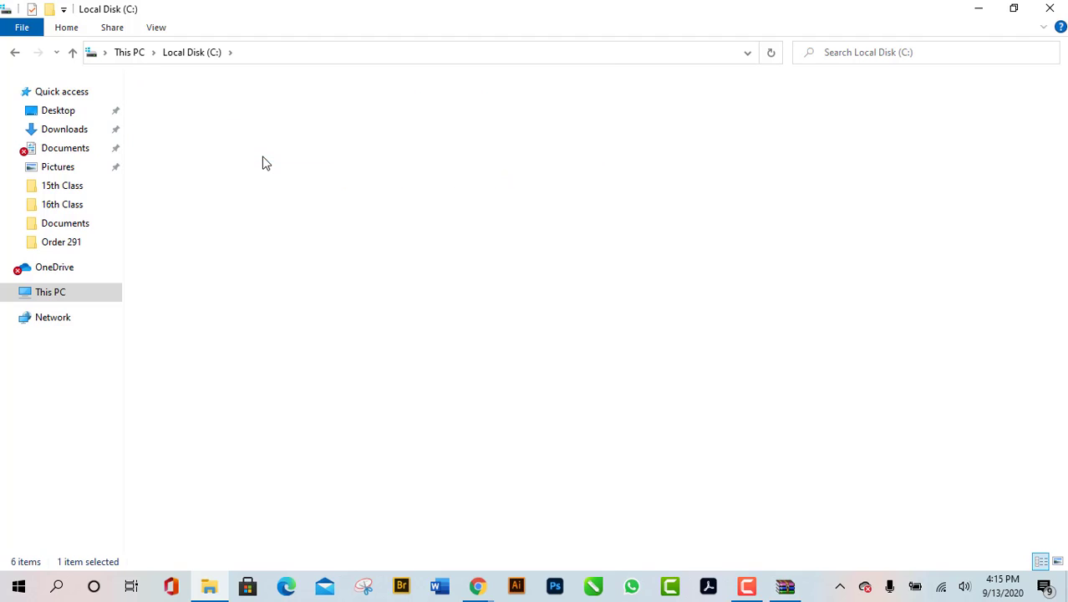
{"action": "left_click", "coordinate": [219, 106]}
{"action": "double_click", "coordinate": [220, 109]}
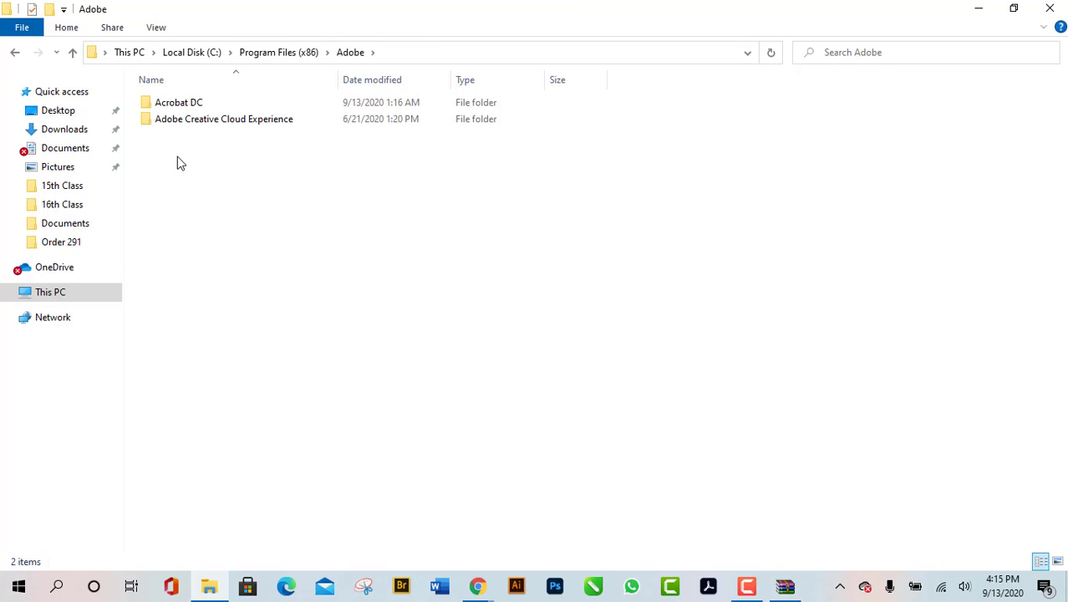
{"action": "left_click", "coordinate": [74, 53]}
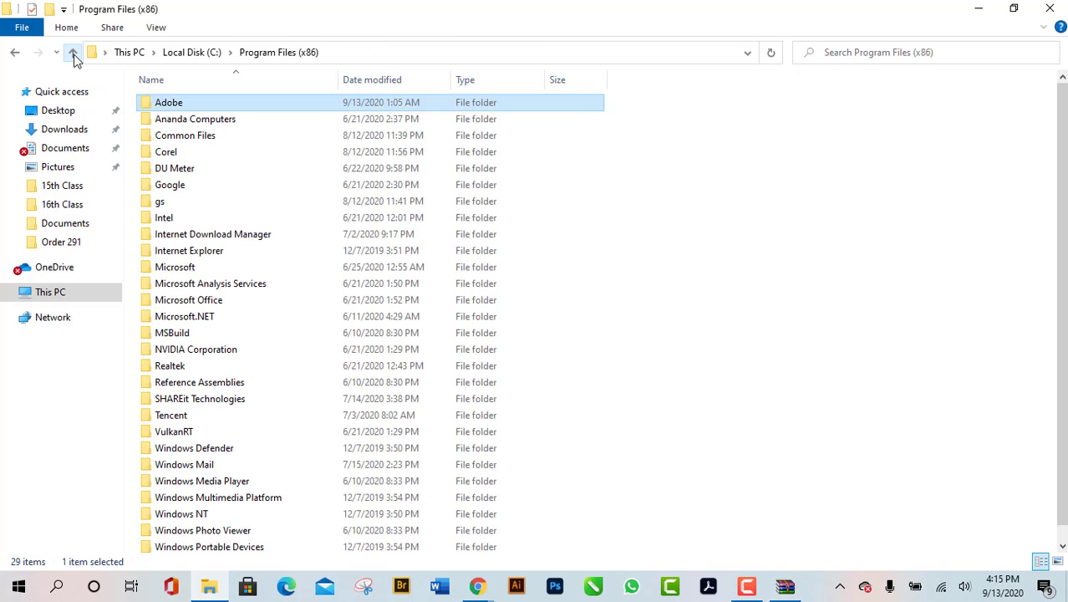
{"action": "left_click", "coordinate": [73, 52]}
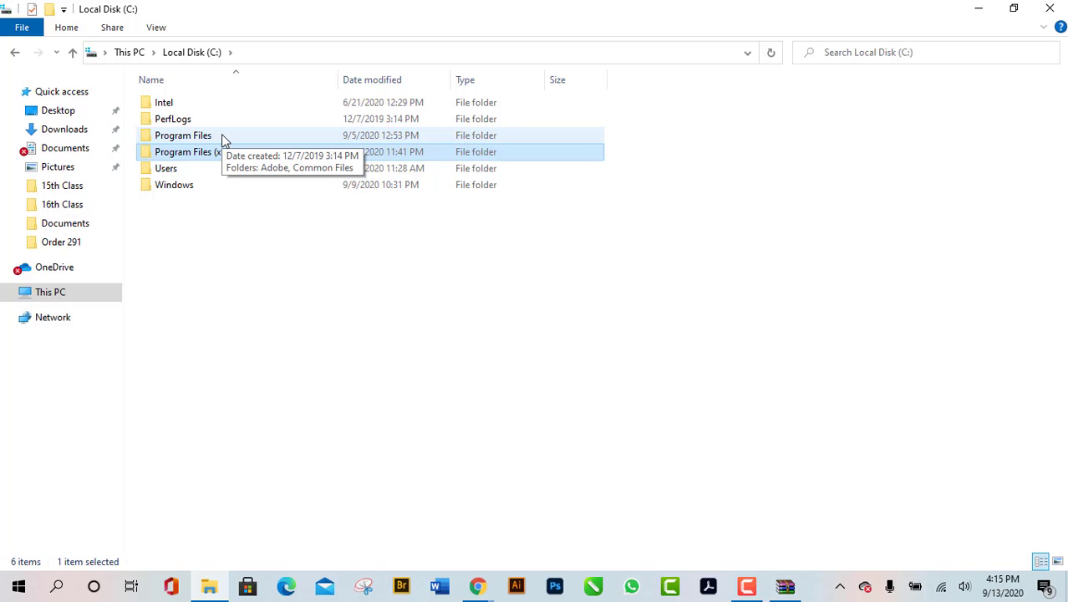
{"action": "left_click", "coordinate": [989, 7]}
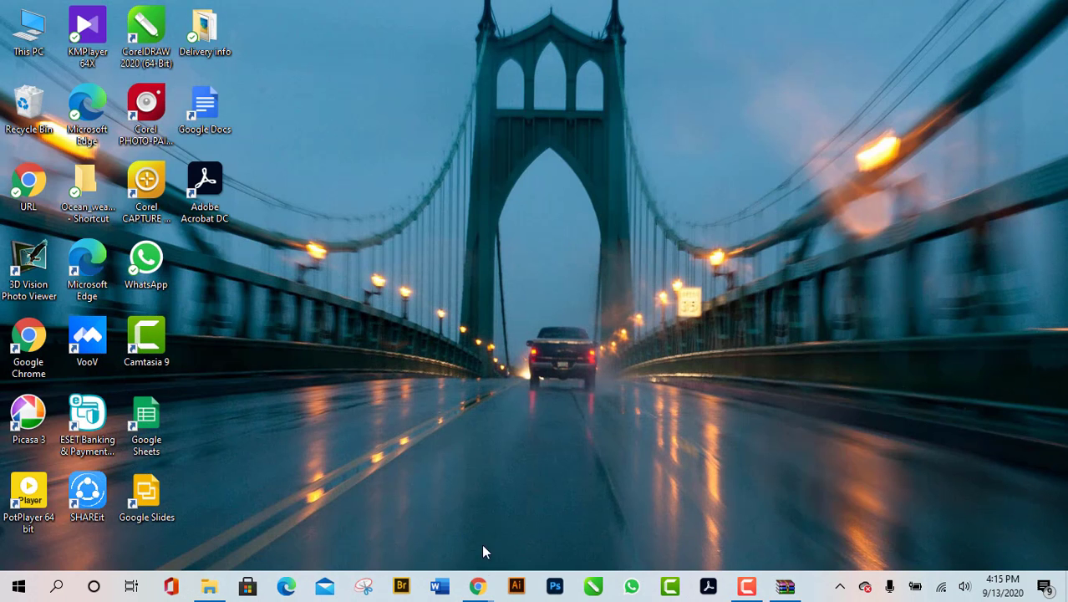
- Switch to the Google Meet call in Chrome, turn off the microphone and pause the Camtasia recording
{"action": "mouse_move", "coordinate": [477, 586]}
{"action": "left_click", "coordinate": [410, 467]}
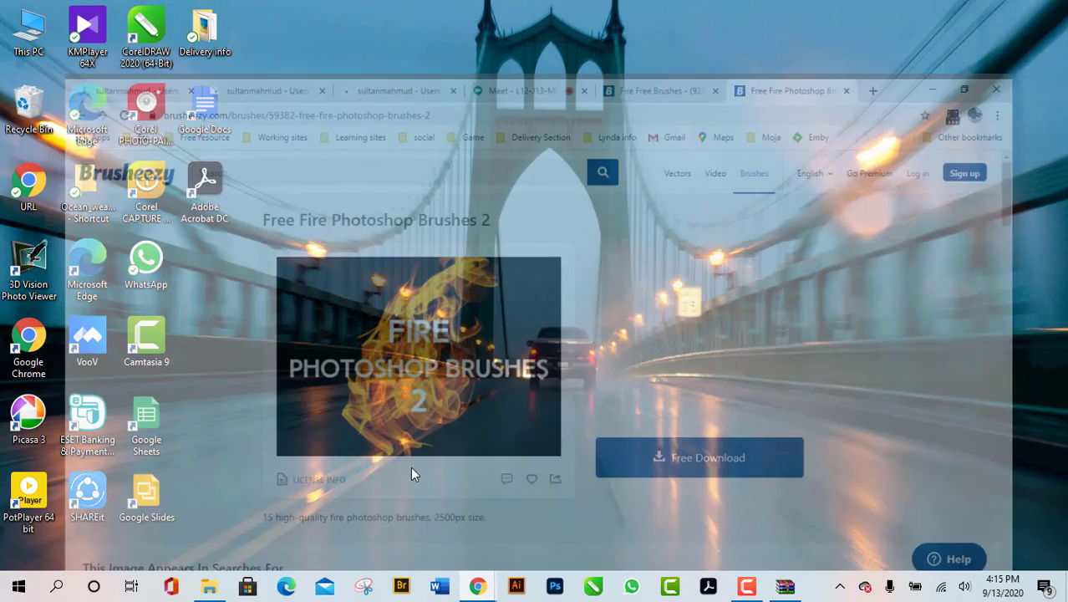
{"action": "left_click", "coordinate": [501, 10]}
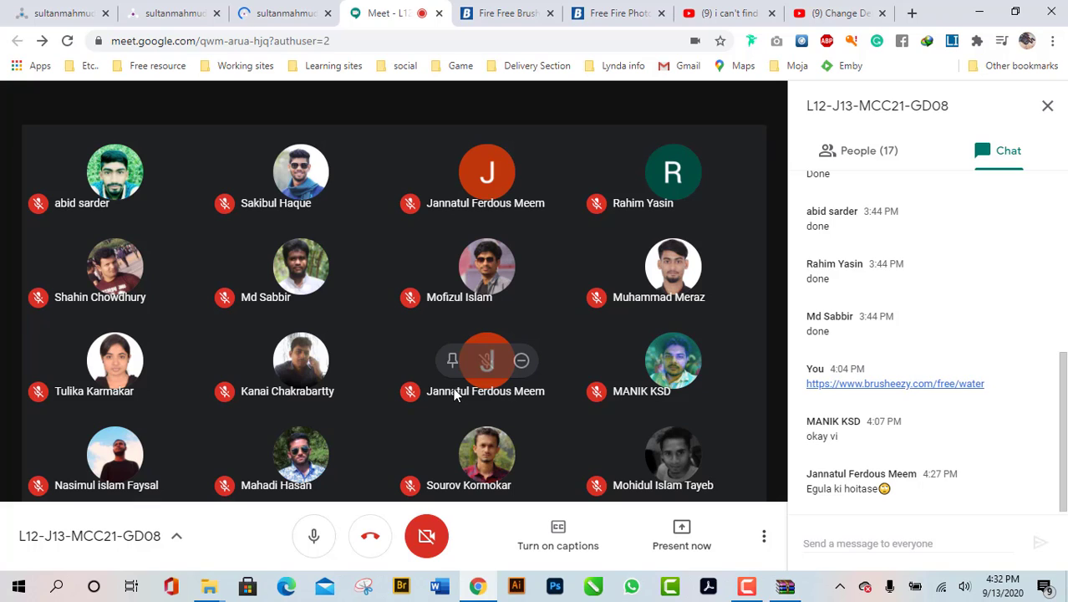
{"action": "left_click", "coordinate": [314, 539]}
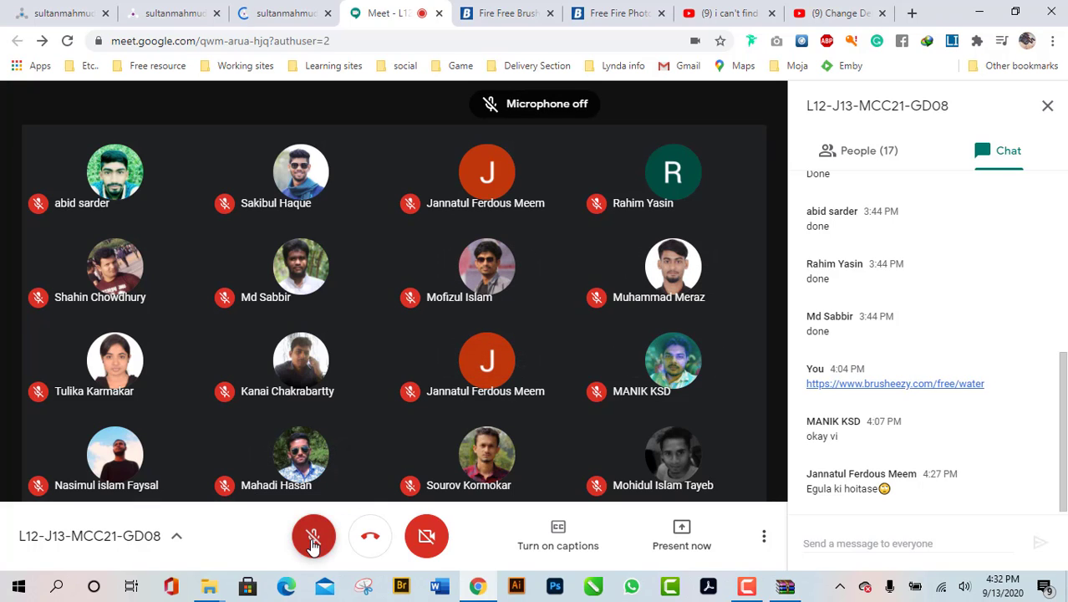
{"action": "left_click", "coordinate": [746, 586]}
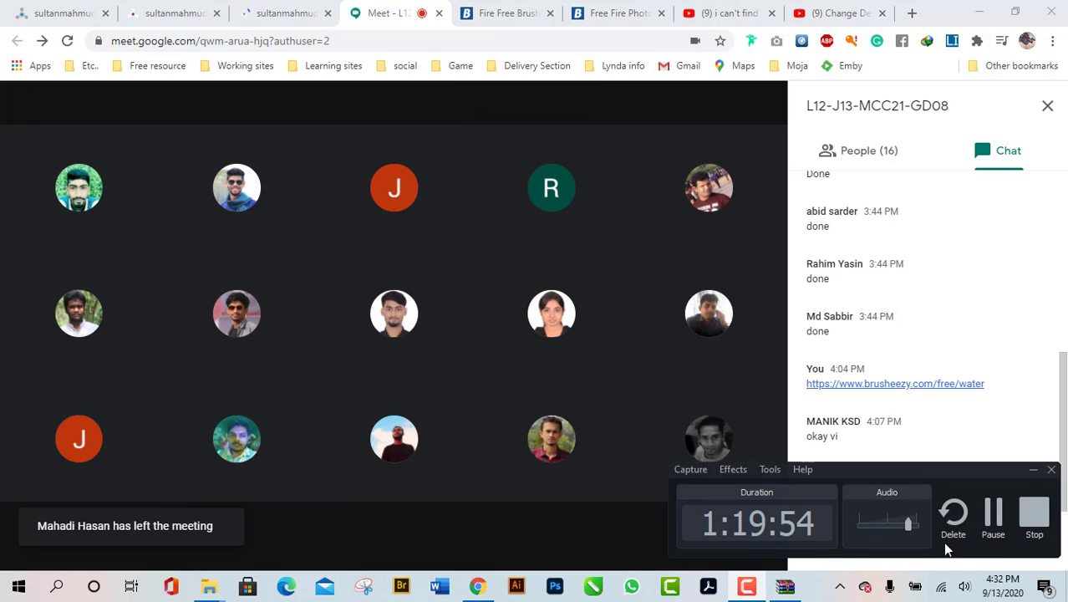
{"action": "left_click", "coordinate": [1007, 532]}
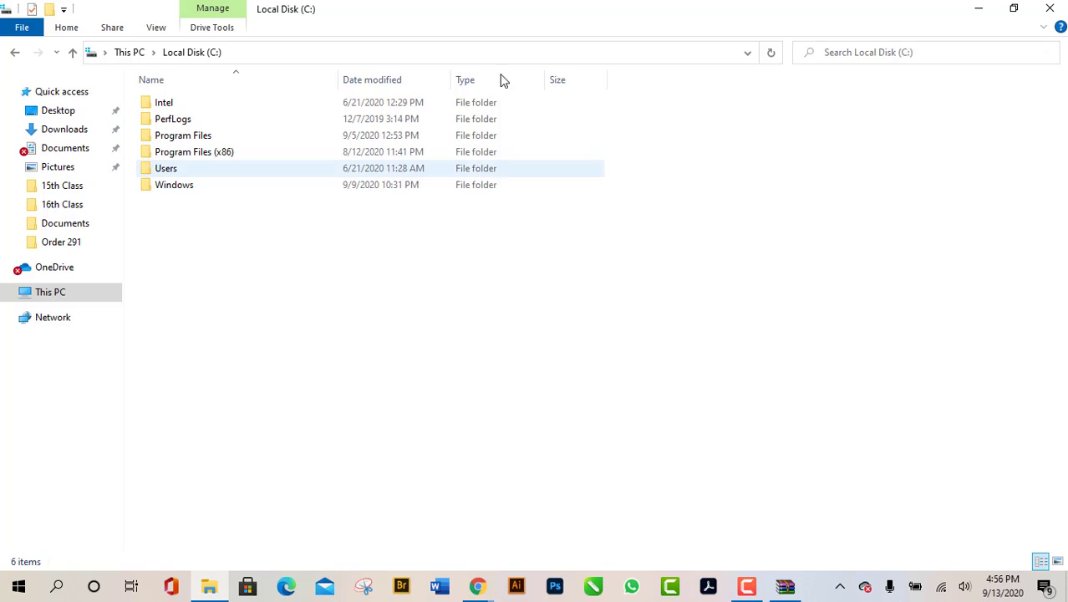
- Minimise the open windows and open the F: drive's All Adobe softwar > Adobe Softwares > Photoshop brushes folder from This PC
{"action": "left_click", "coordinate": [978, 9]}
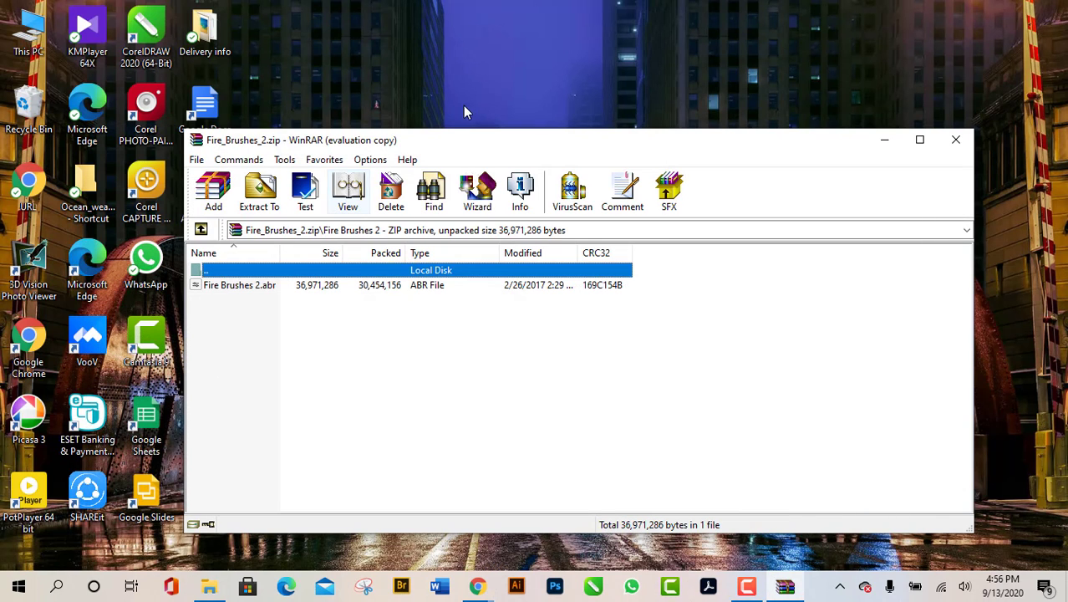
{"action": "left_click", "coordinate": [884, 140]}
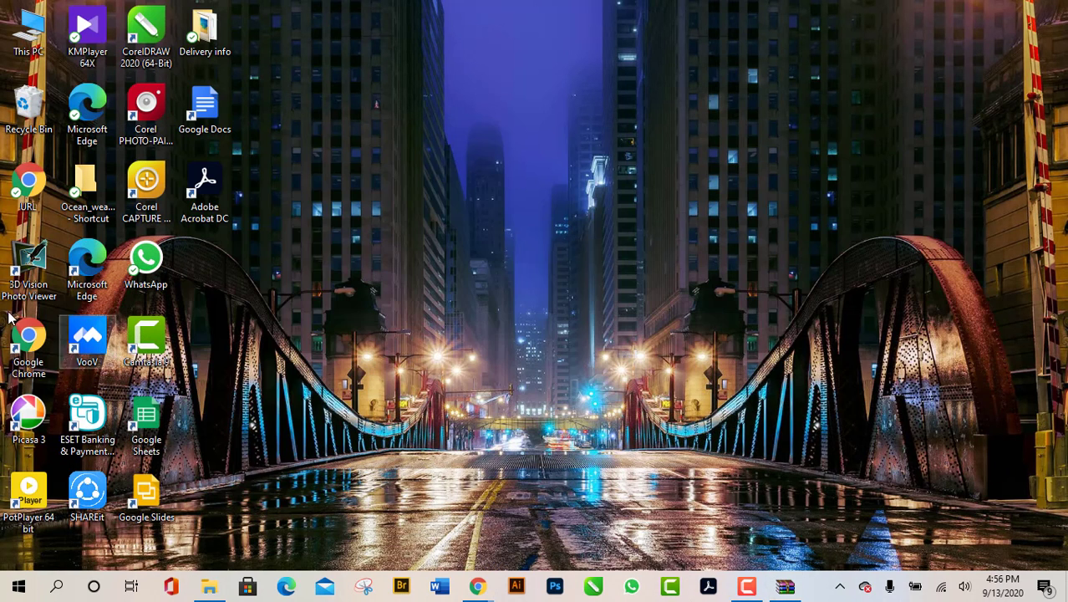
{"action": "double_click", "coordinate": [46, 33]}
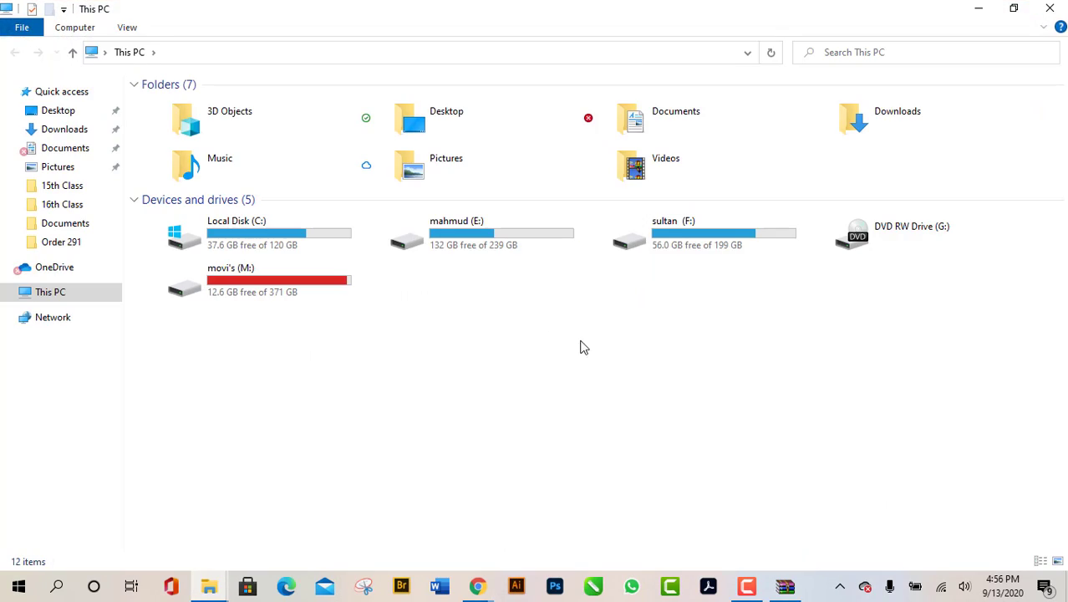
{"action": "double_click", "coordinate": [704, 252]}
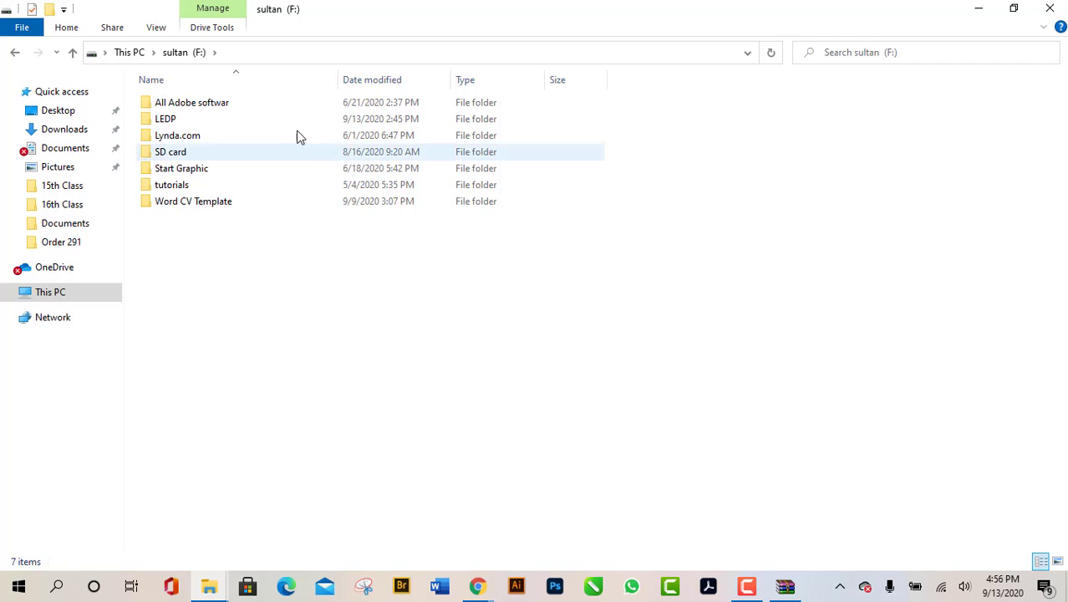
{"action": "left_click", "coordinate": [225, 103]}
{"action": "double_click", "coordinate": [225, 103]}
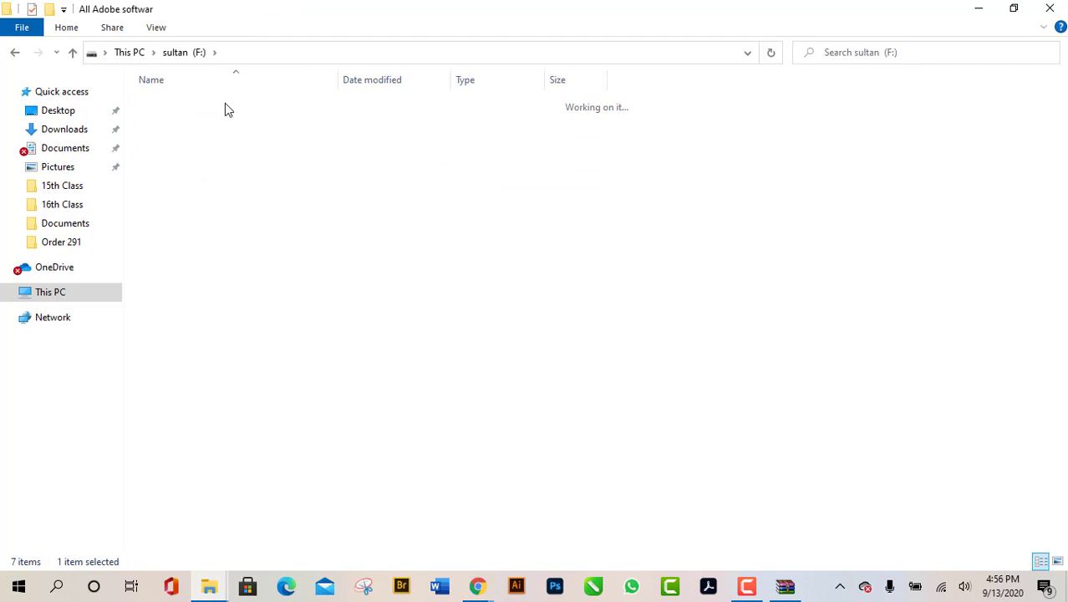
{"action": "double_click", "coordinate": [325, 101]}
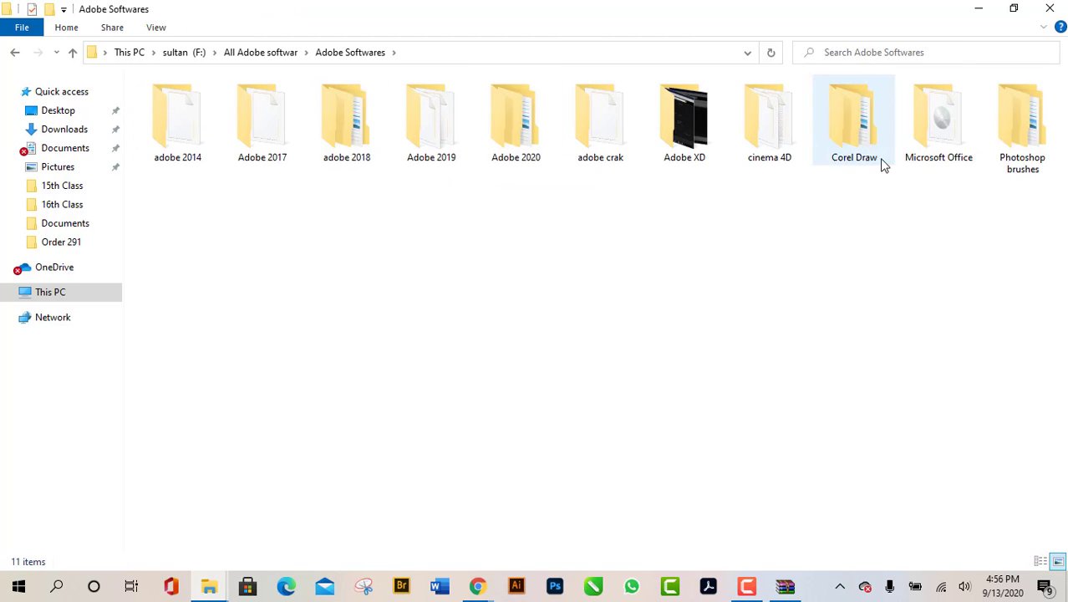
{"action": "left_click", "coordinate": [1034, 159]}
{"action": "double_click", "coordinate": [1034, 158]}
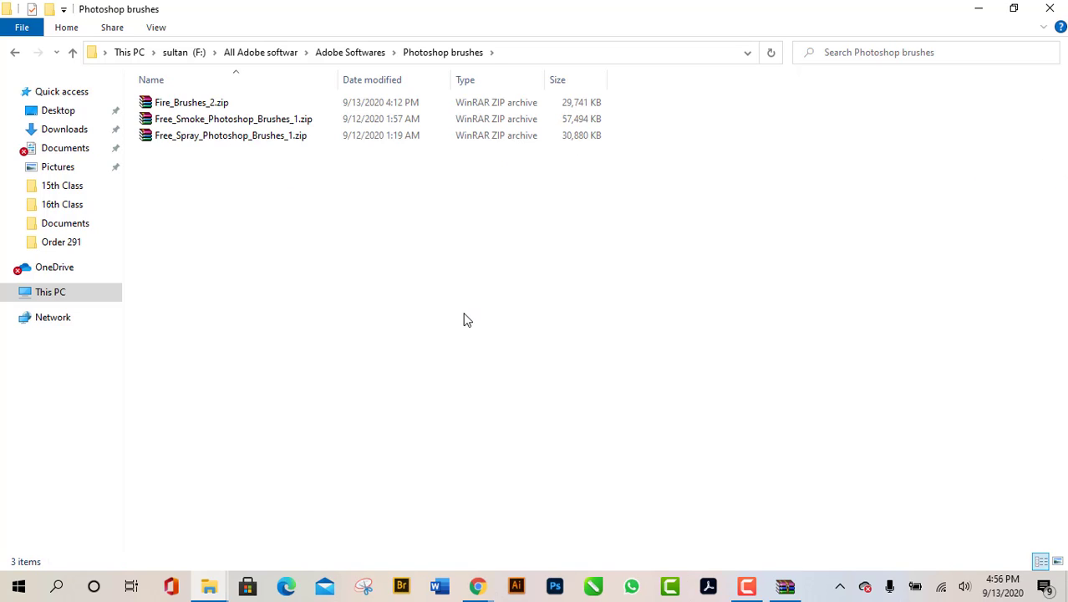
- Close the old WinRAR window, reopen Fire_Brushes_2.zip, dismiss the licence reminder and enter its Fire Brushes 2 folder
{"action": "left_click", "coordinate": [784, 587]}
{"action": "left_click", "coordinate": [956, 141]}
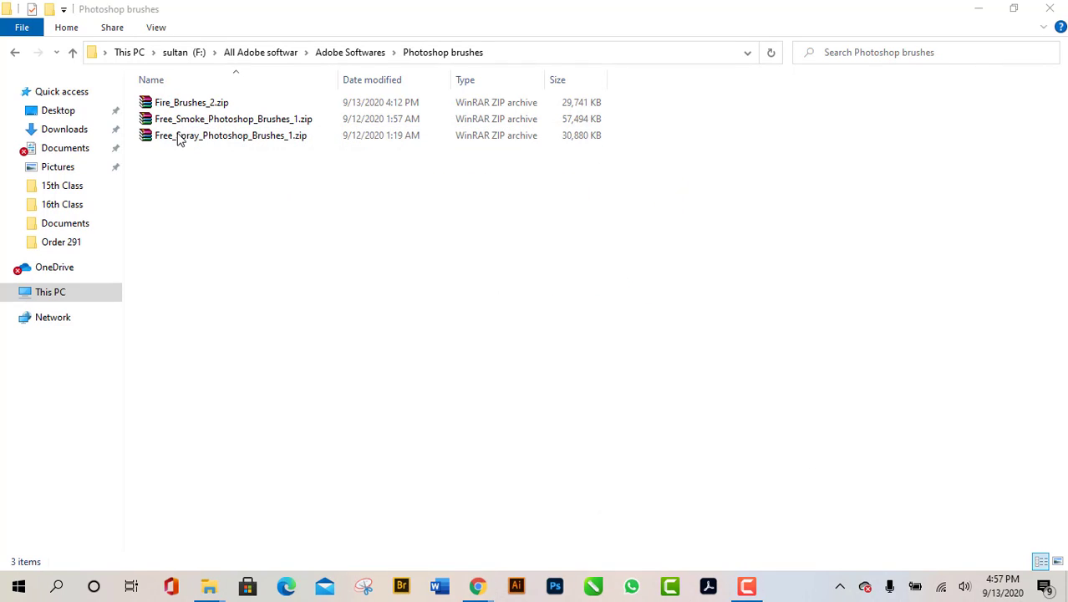
{"action": "left_click", "coordinate": [263, 112]}
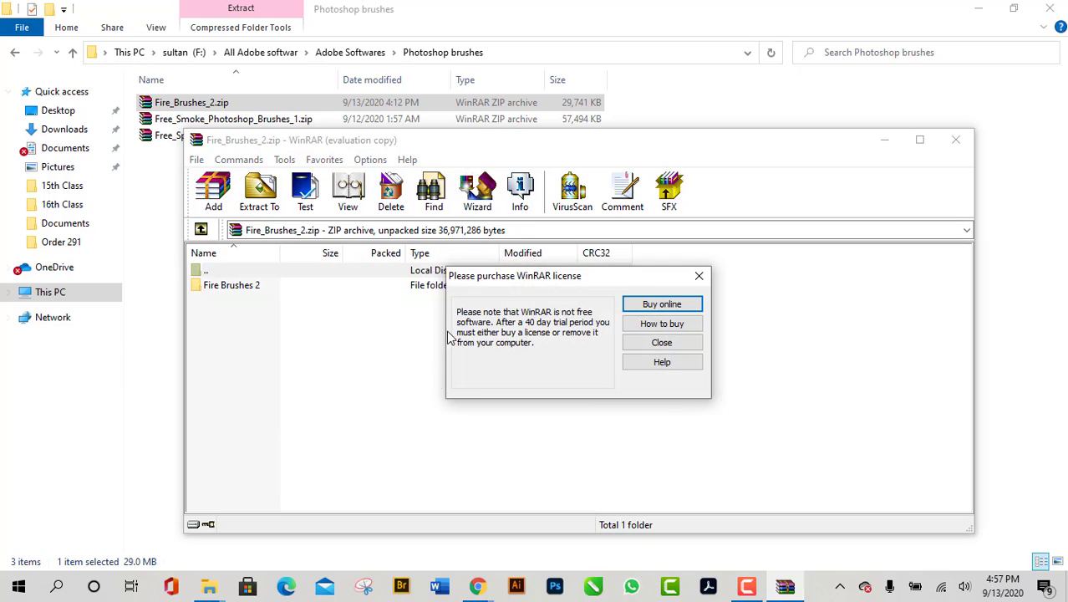
{"action": "left_click", "coordinate": [679, 349]}
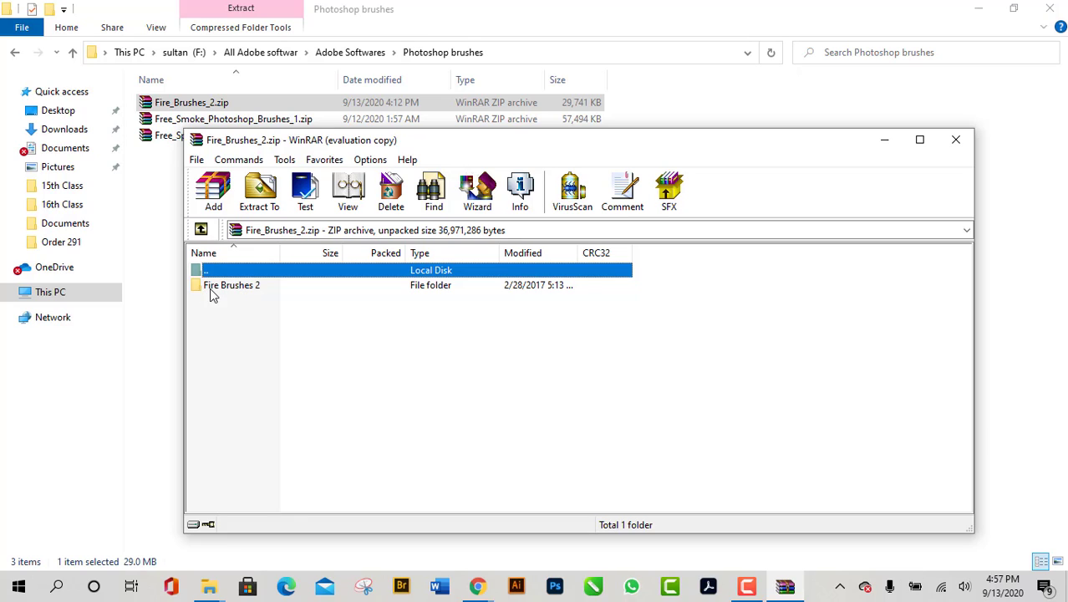
{"action": "double_click", "coordinate": [246, 285]}
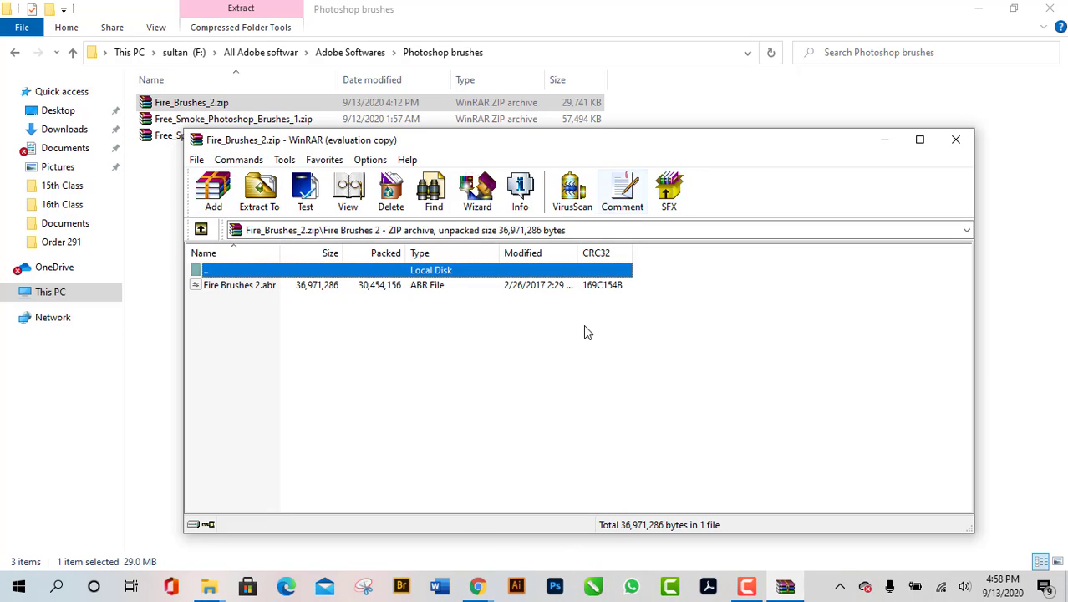
- Open the Adobe folder inside Program Files on Local Disk (C:) in File Explorer
{"action": "left_click", "coordinate": [69, 301]}
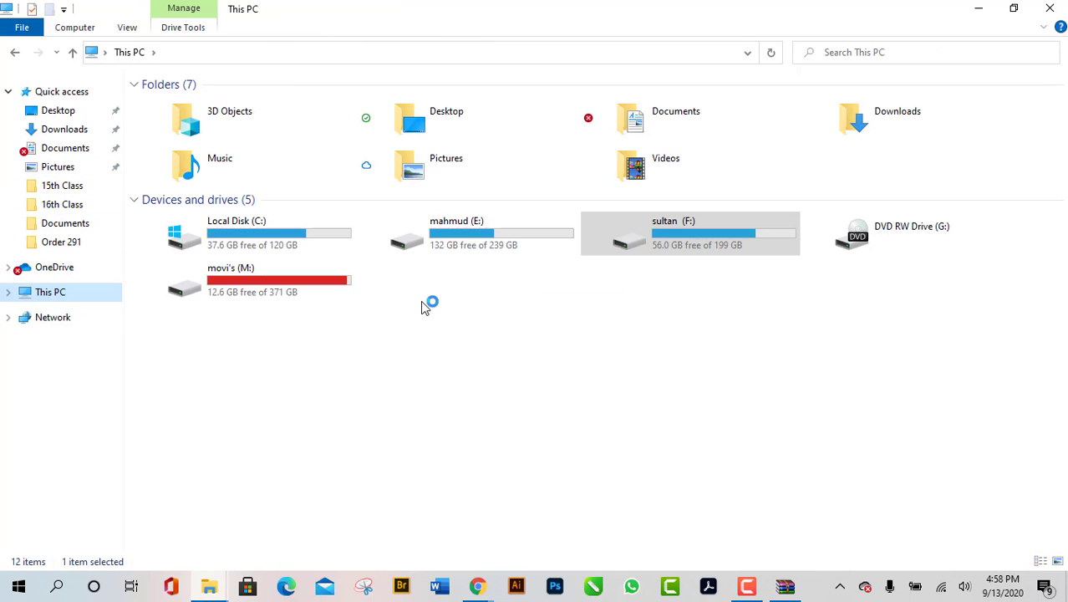
{"action": "double_click", "coordinate": [305, 240]}
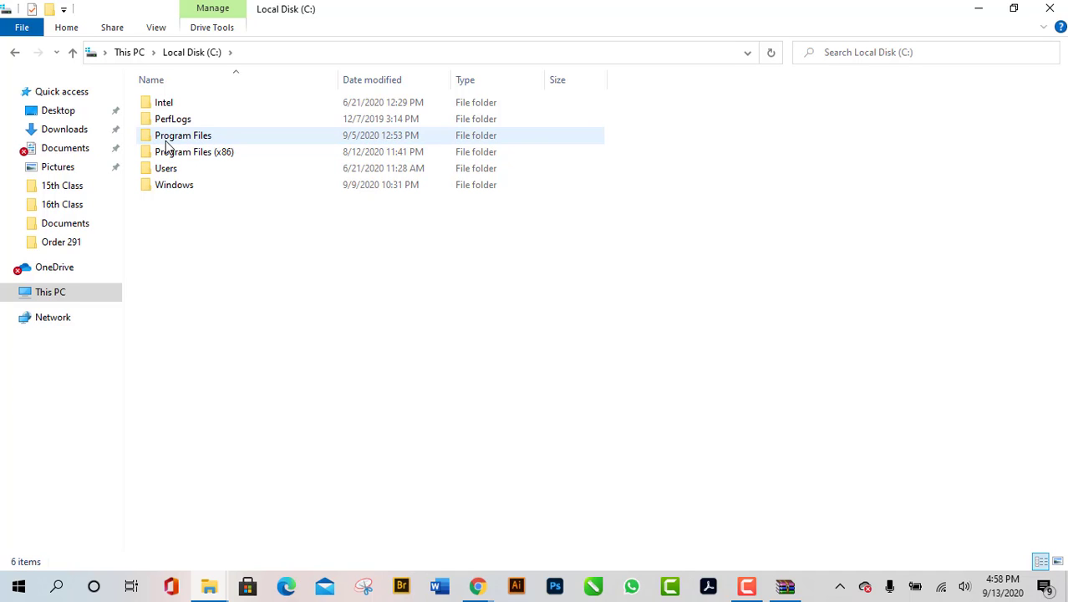
{"action": "double_click", "coordinate": [222, 140]}
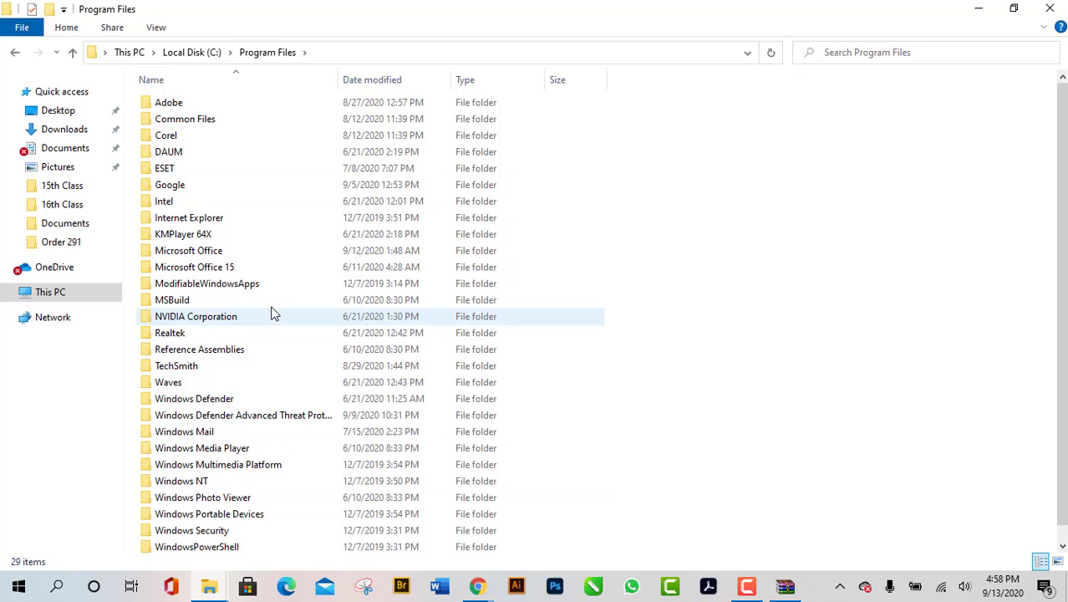
{"action": "scroll", "coordinate": [274, 311], "scroll_direction": "down", "scroll_amount": 1}
{"action": "scroll", "coordinate": [274, 311], "scroll_direction": "up", "scroll_amount": 1}
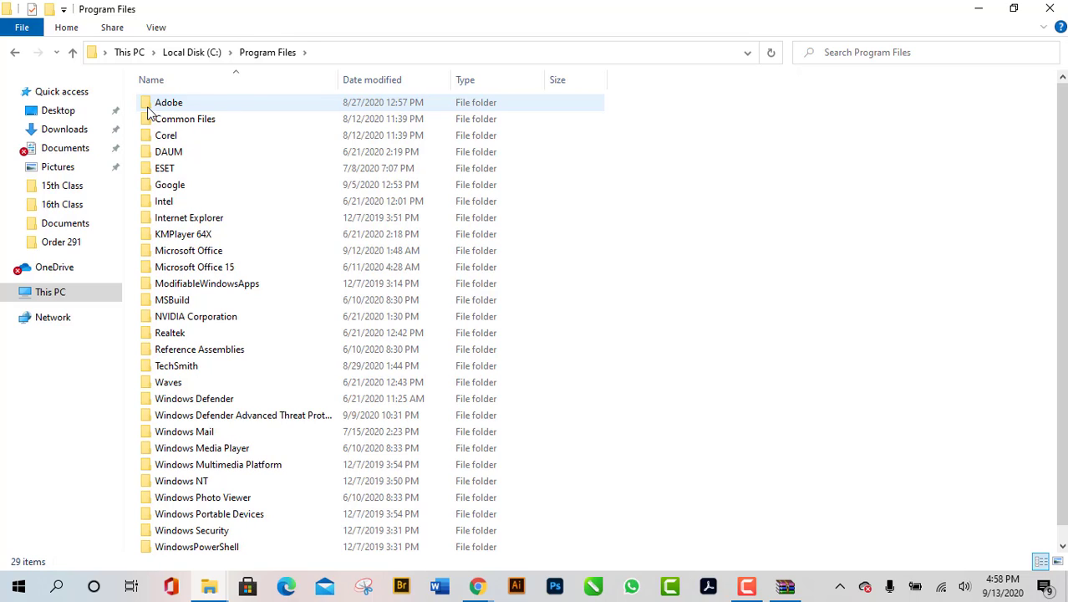
{"action": "mouse_move", "coordinate": [153, 109]}
{"action": "double_click", "coordinate": [194, 105]}
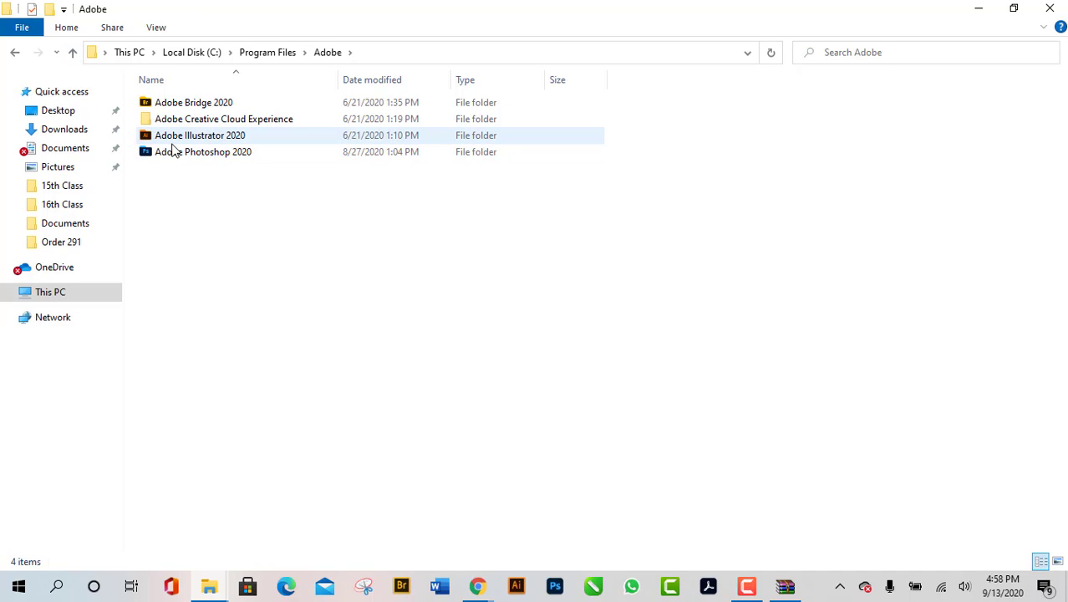
- Retrace the path from the C: drive's root through Program Files to the Adobe folder and return to the root
{"action": "left_click", "coordinate": [74, 52]}
{"action": "left_click", "coordinate": [74, 53]}
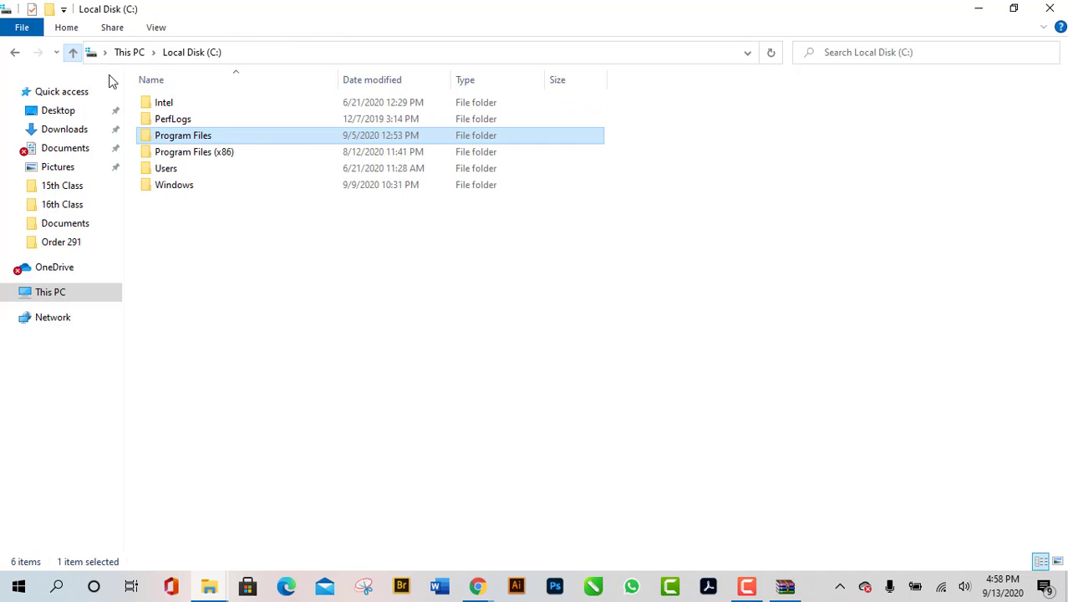
{"action": "double_click", "coordinate": [185, 139]}
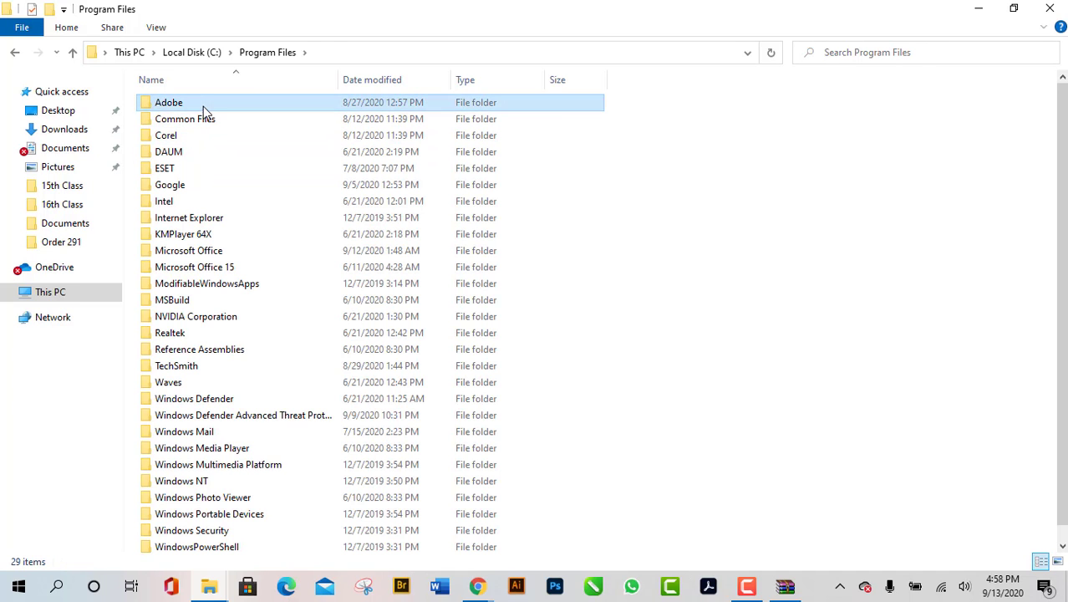
{"action": "double_click", "coordinate": [203, 106]}
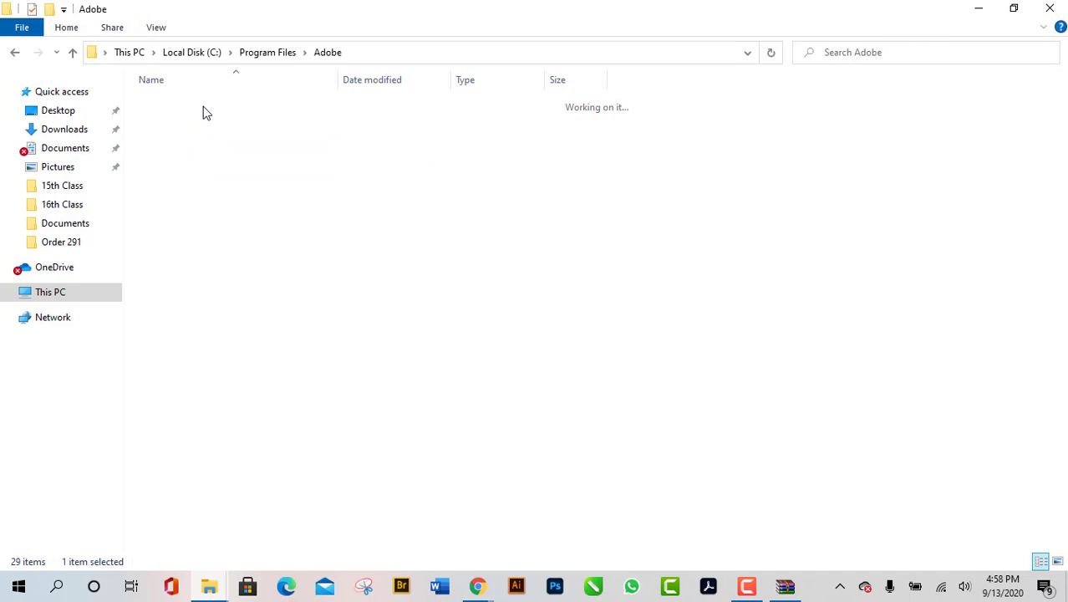
{"action": "left_click", "coordinate": [74, 55]}
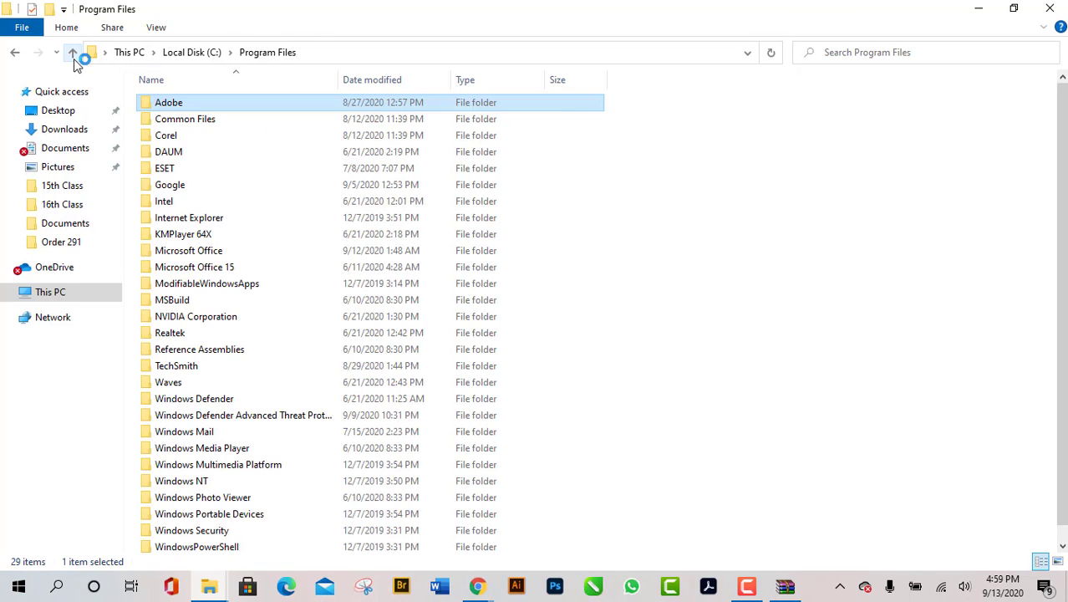
{"action": "left_click", "coordinate": [73, 55]}
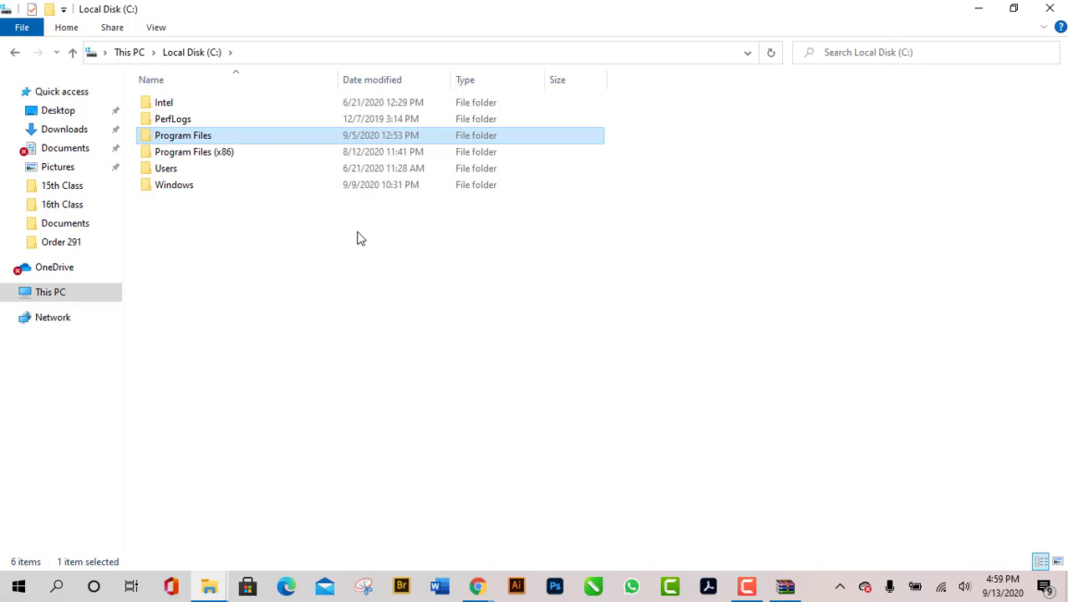
- Check the Adobe and Acrobat DC folders inside Program Files (x86) and return to the root of the C: drive
{"action": "double_click", "coordinate": [274, 151]}
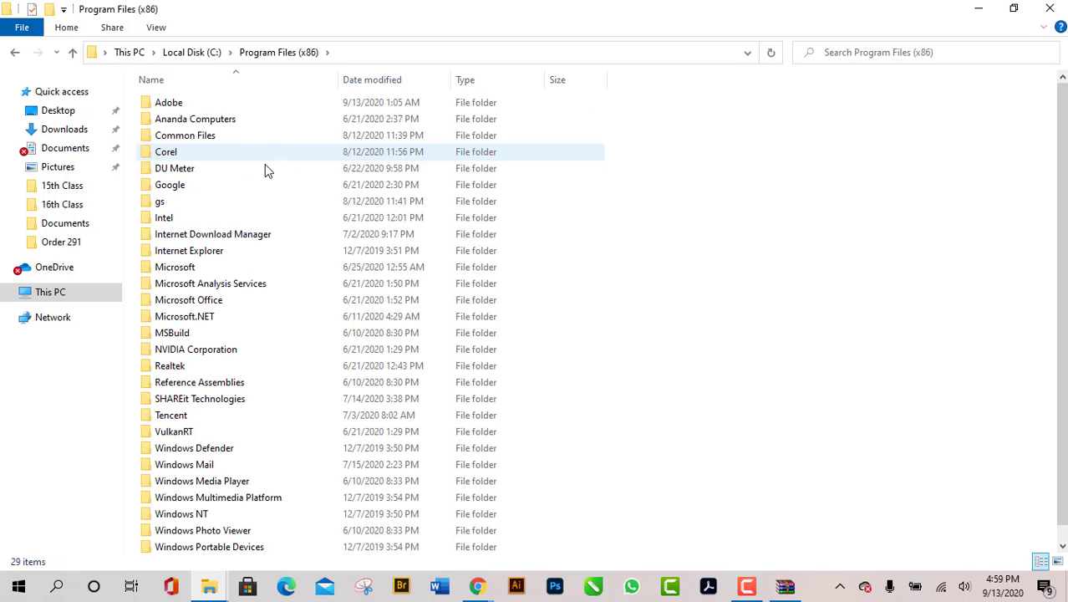
{"action": "double_click", "coordinate": [234, 103]}
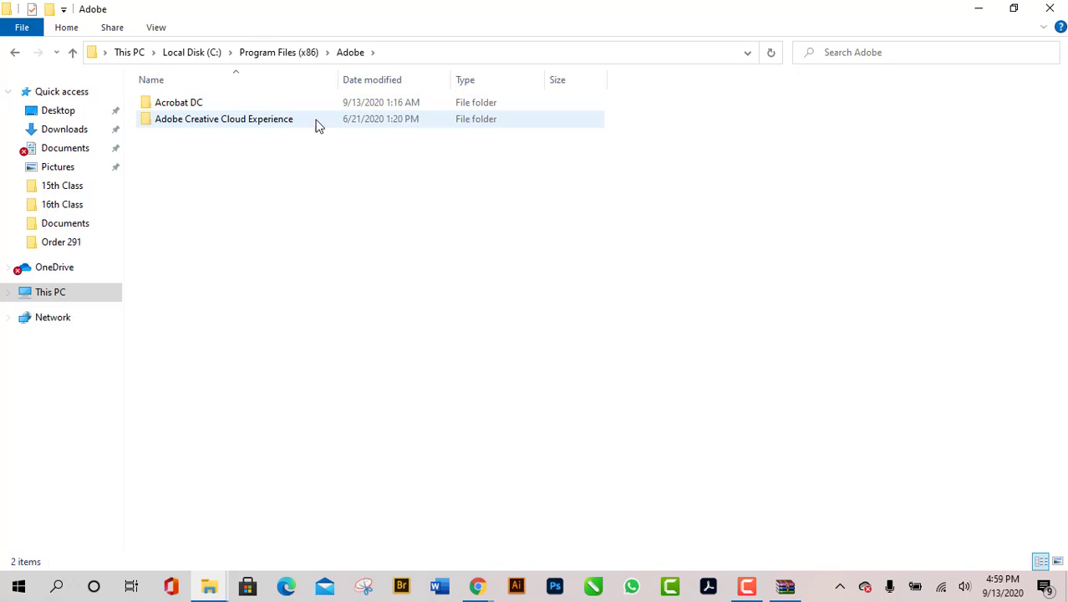
{"action": "double_click", "coordinate": [280, 107]}
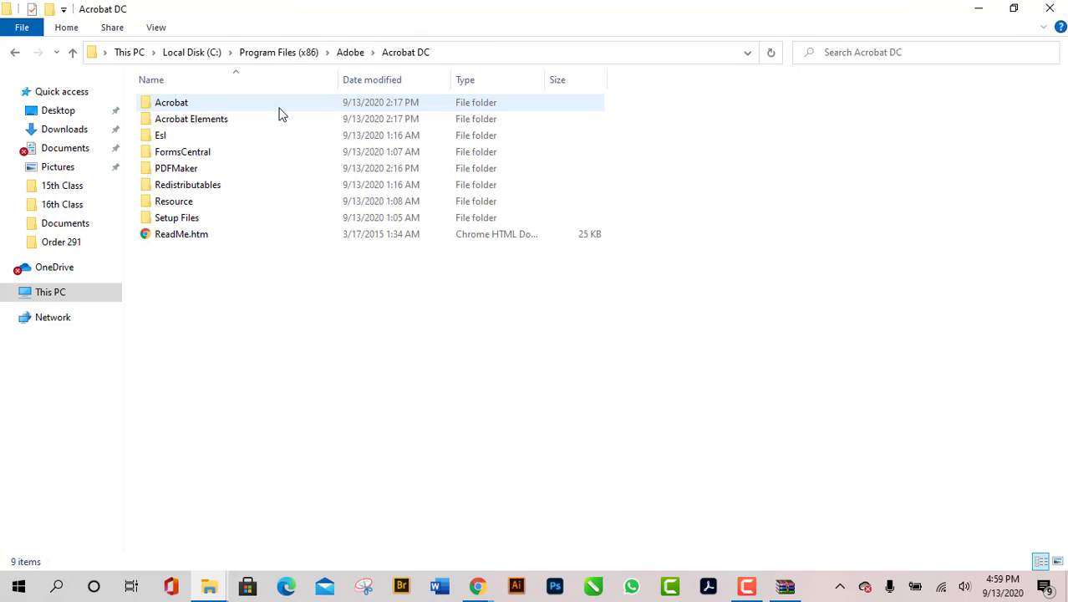
{"action": "left_click", "coordinate": [13, 53]}
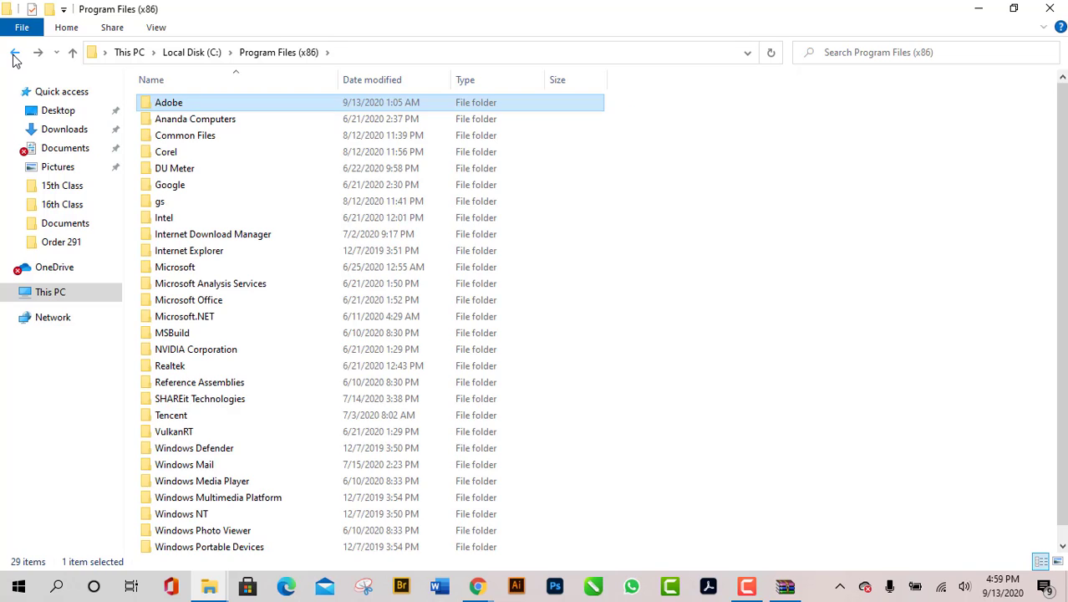
{"action": "left_click", "coordinate": [14, 55]}
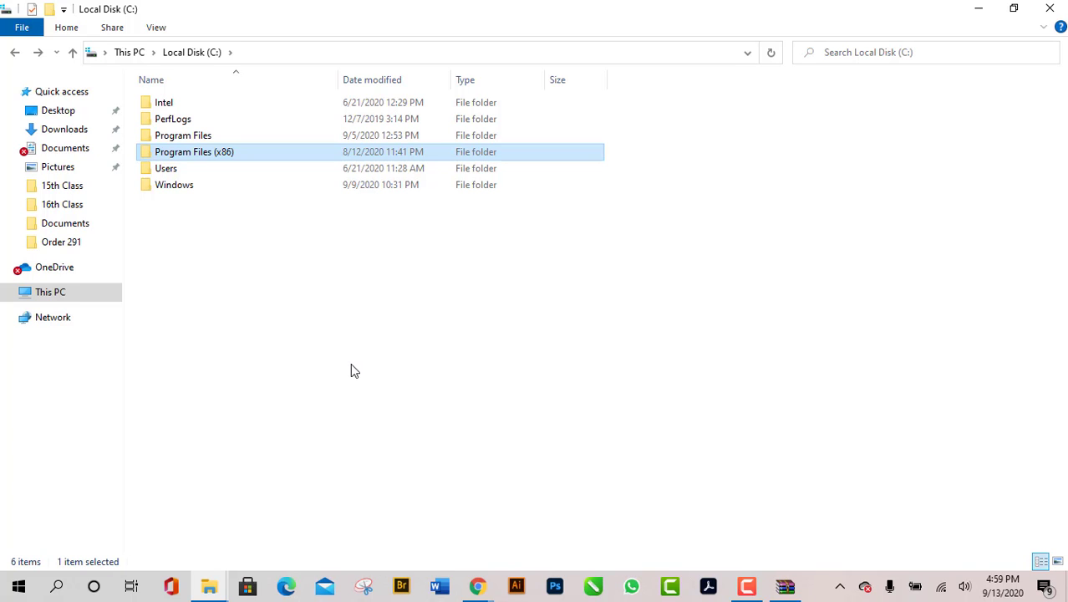
- Reopen Program Files on the C: drive and enter its Adobe folder to locate Adobe Photoshop 2020
{"action": "double_click", "coordinate": [233, 136]}
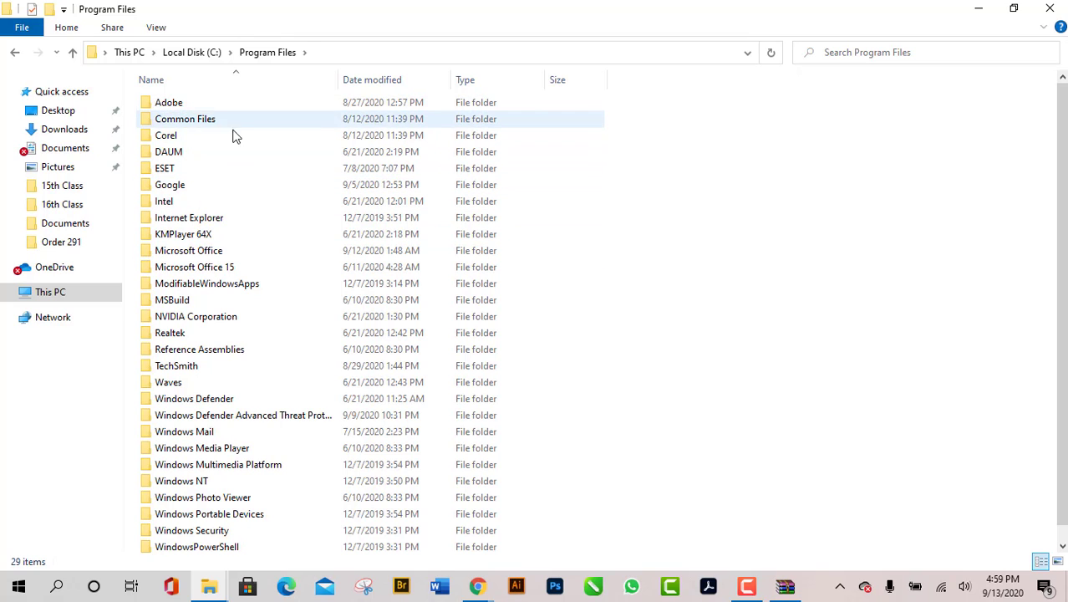
{"action": "scroll", "coordinate": [388, 418], "scroll_direction": "down", "scroll_amount": 1}
{"action": "scroll", "coordinate": [388, 418], "scroll_direction": "up", "scroll_amount": 1}
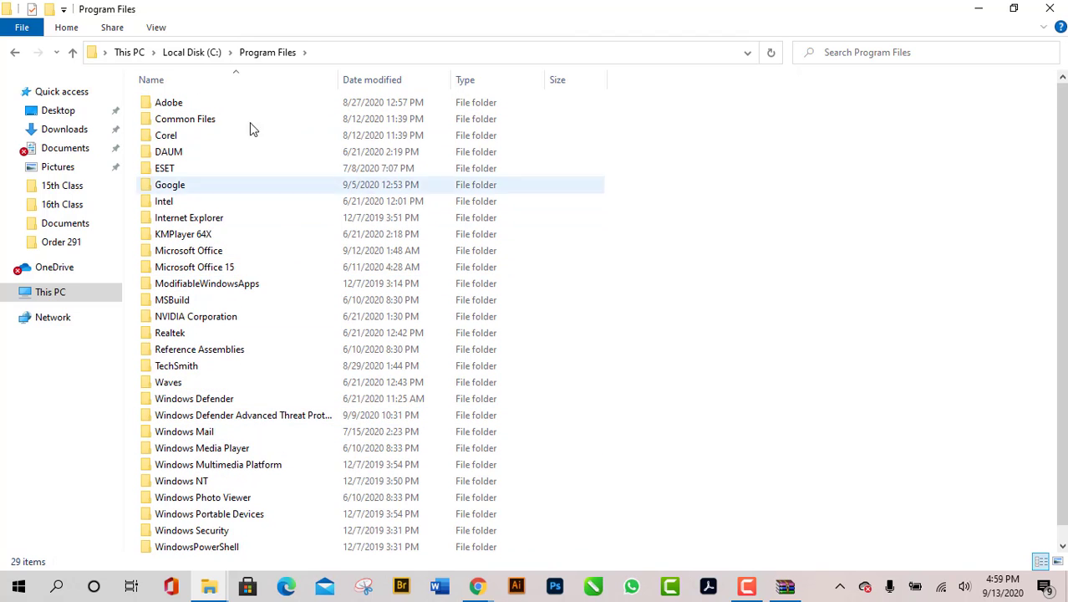
{"action": "double_click", "coordinate": [212, 101]}
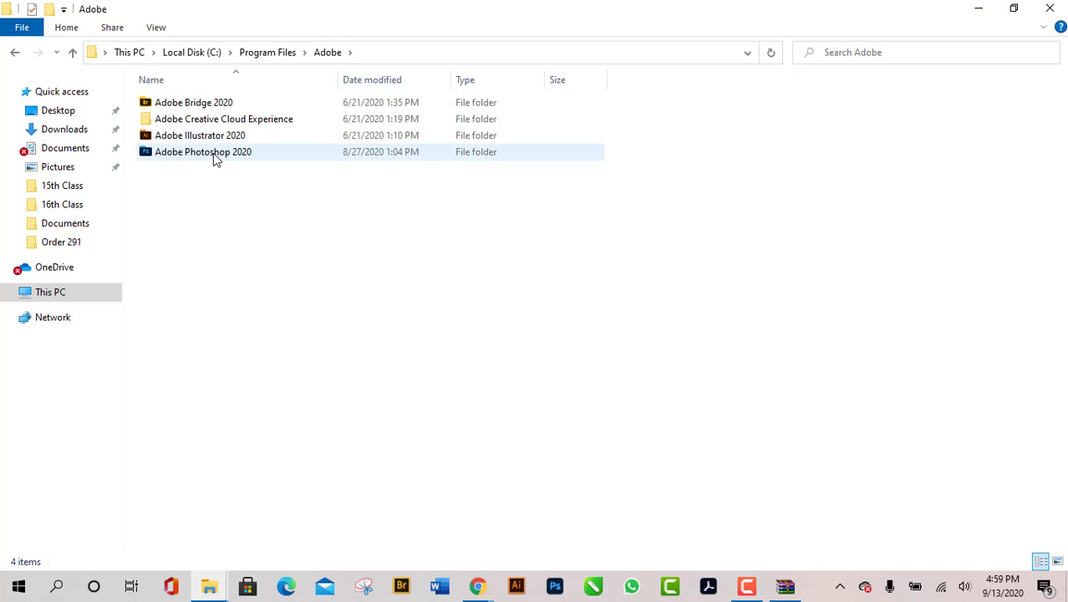
{"action": "mouse_move", "coordinate": [214, 159]}
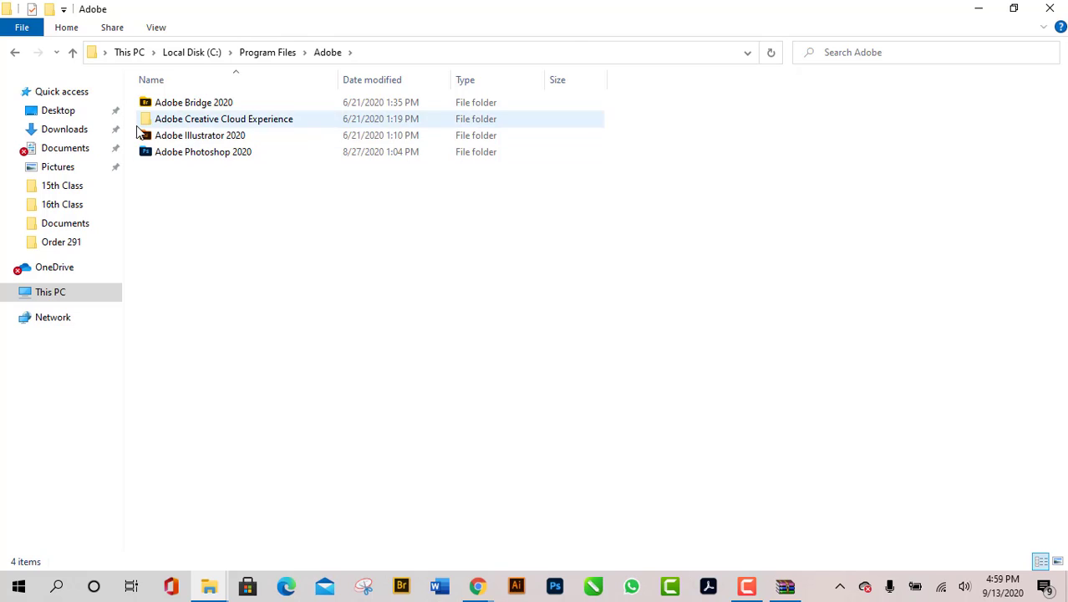
- Open the Adobe Photoshop 2020 folder and look through its subfolders and files
{"action": "mouse_move", "coordinate": [286, 137]}
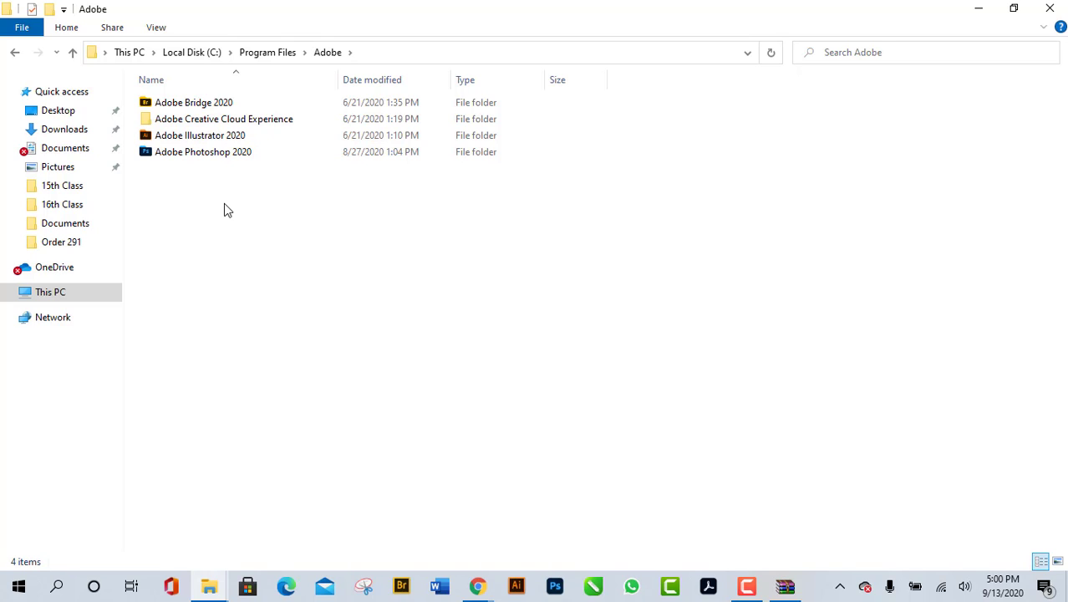
{"action": "left_click", "coordinate": [227, 157]}
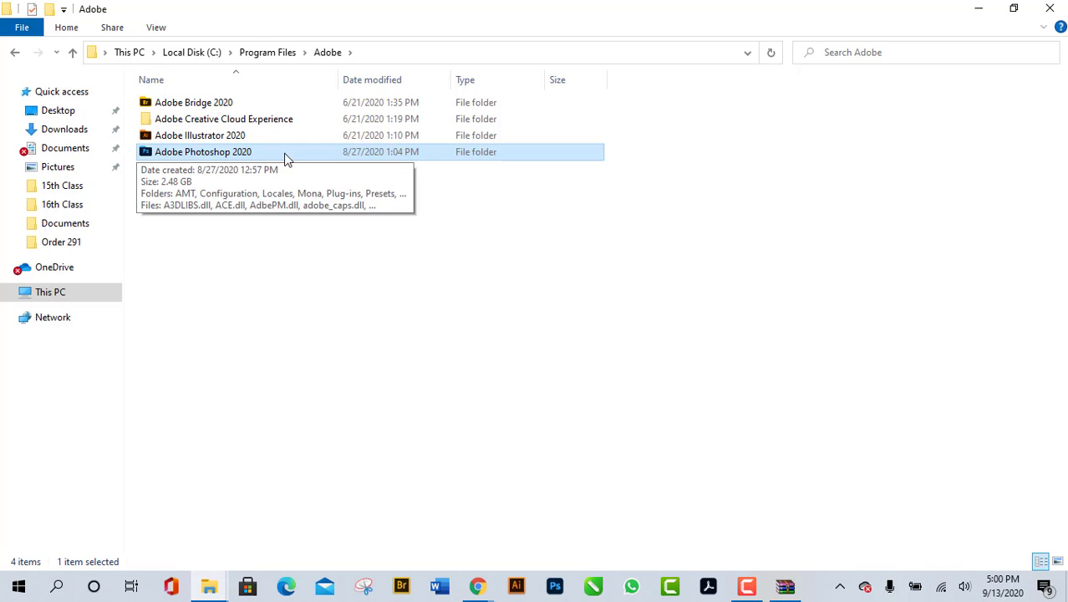
{"action": "double_click", "coordinate": [233, 159]}
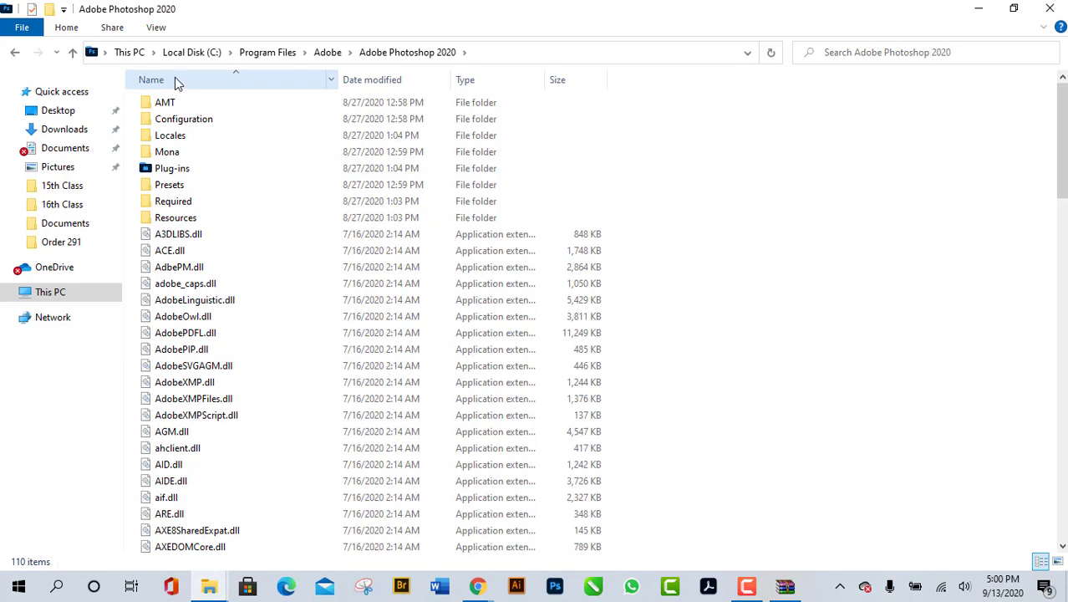
{"action": "scroll", "coordinate": [656, 315], "scroll_direction": "down", "scroll_amount": 6}
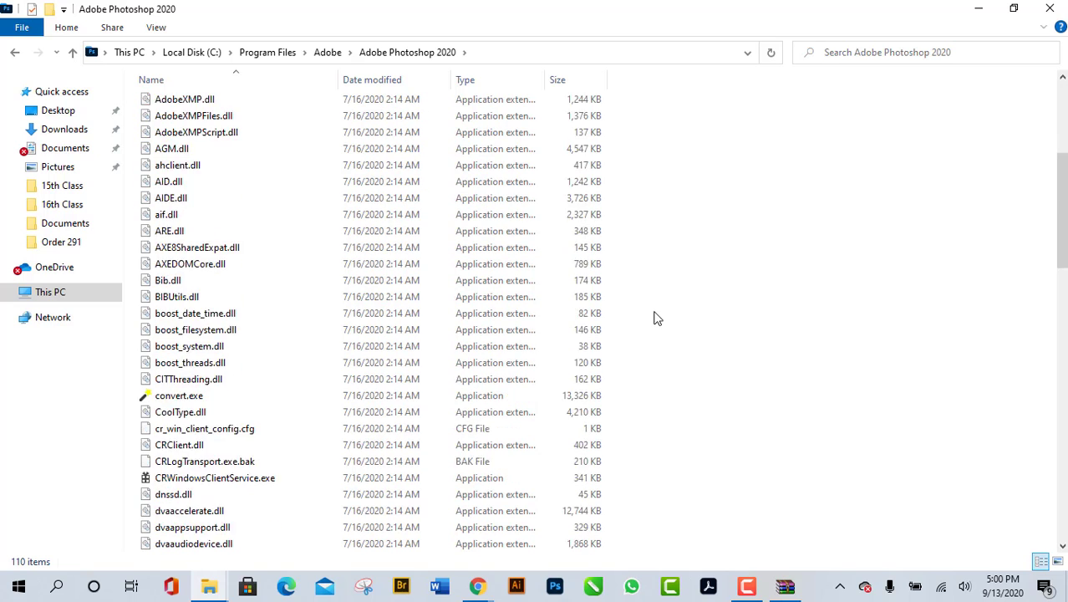
{"action": "scroll", "coordinate": [656, 315], "scroll_direction": "down", "scroll_amount": 10}
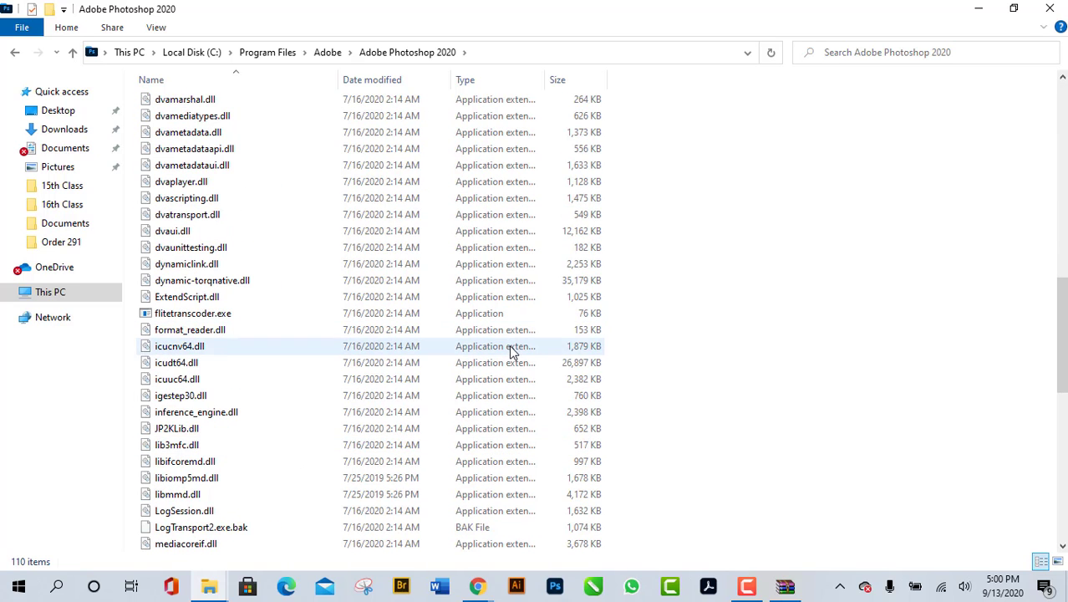
{"action": "scroll", "coordinate": [512, 352], "scroll_direction": "up", "scroll_amount": 16}
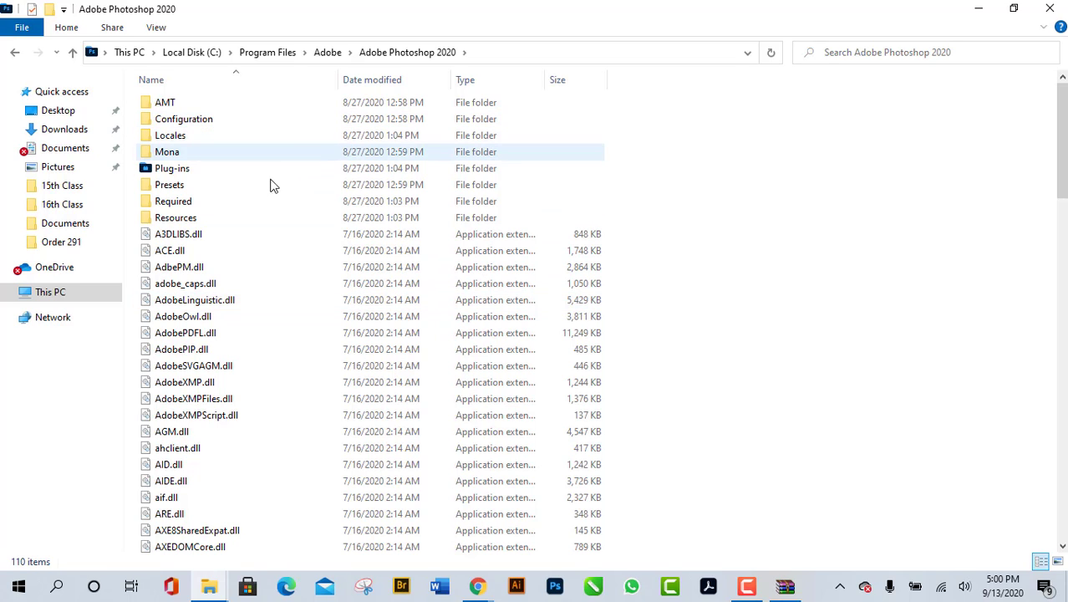
- Open the Presets folder of Adobe Photoshop 2020 and enter its Brushes subfolder
{"action": "mouse_move", "coordinate": [166, 190]}
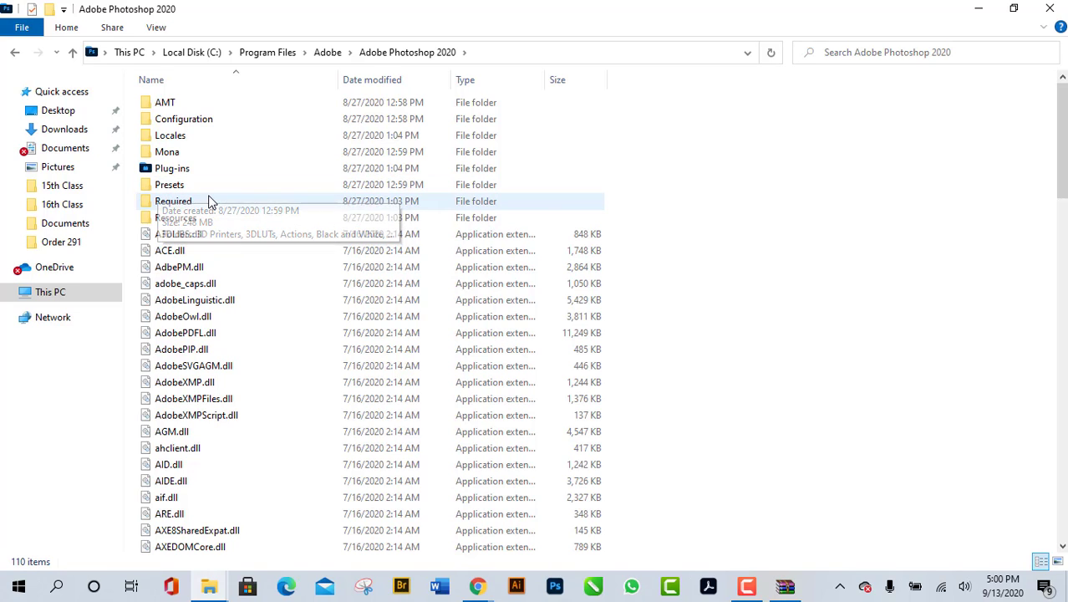
{"action": "left_click", "coordinate": [200, 188]}
{"action": "double_click", "coordinate": [201, 189]}
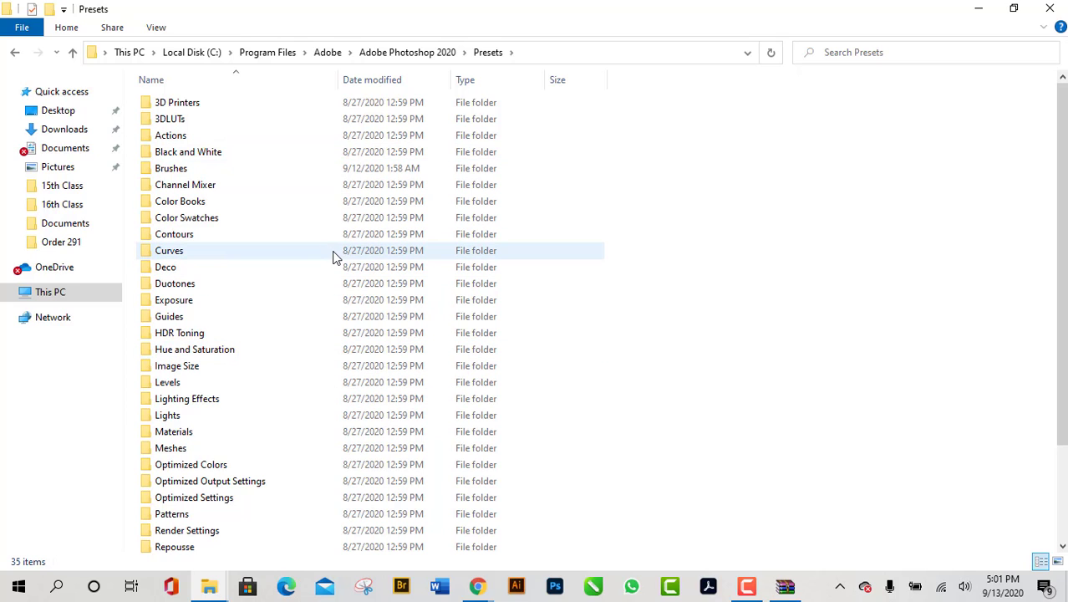
{"action": "mouse_move", "coordinate": [333, 256]}
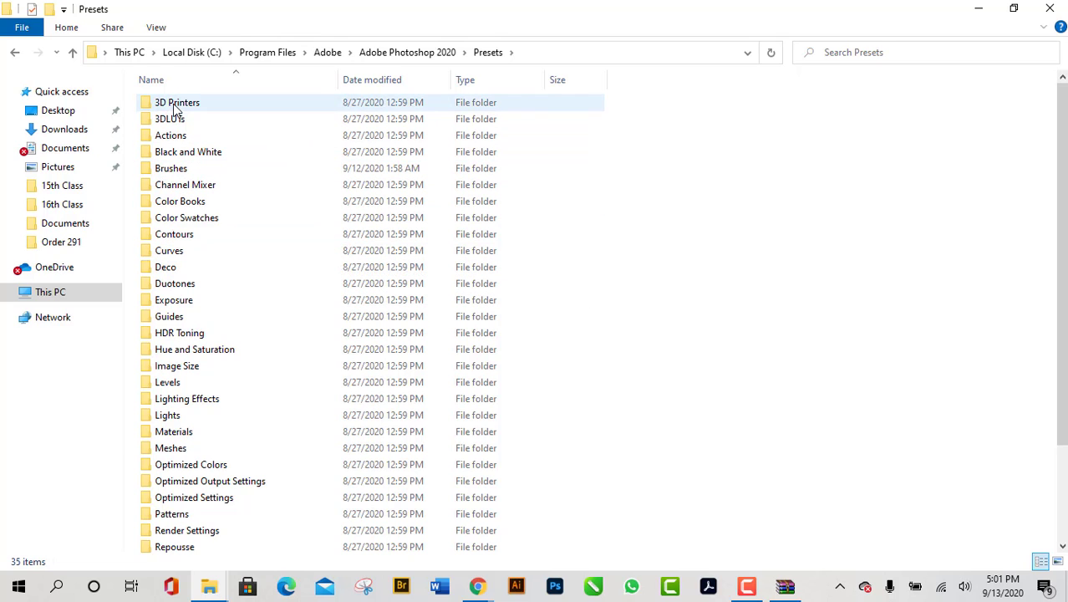
{"action": "double_click", "coordinate": [193, 170]}
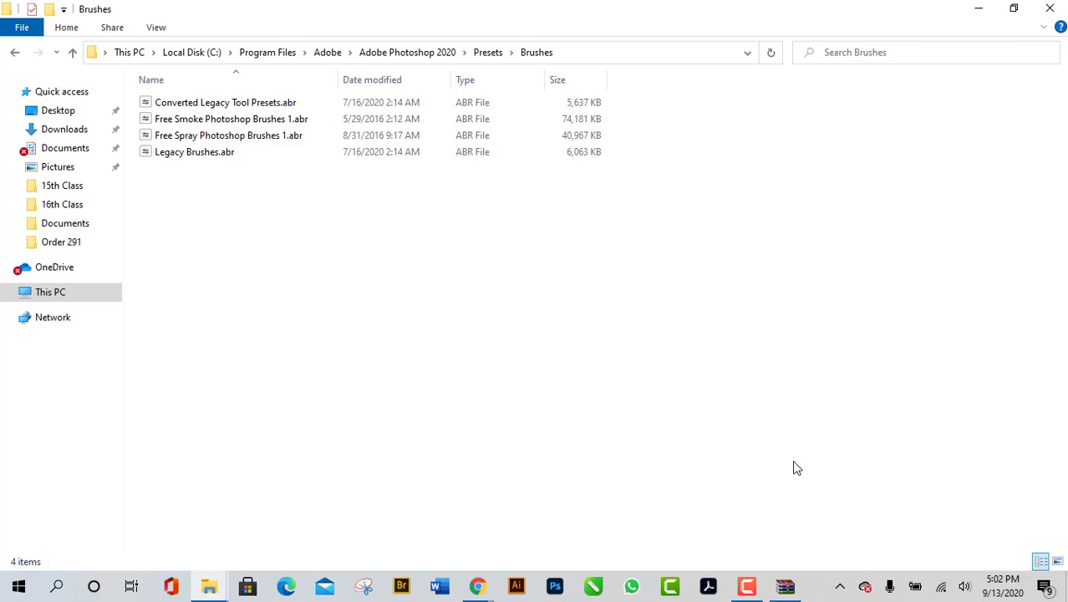
- Extract Fire Brushes 2.abr from the open Fire_Brushes_2.zip archive in WinRAR into the Brushes folder, granting administrator permission
{"action": "left_click", "coordinate": [786, 586]}
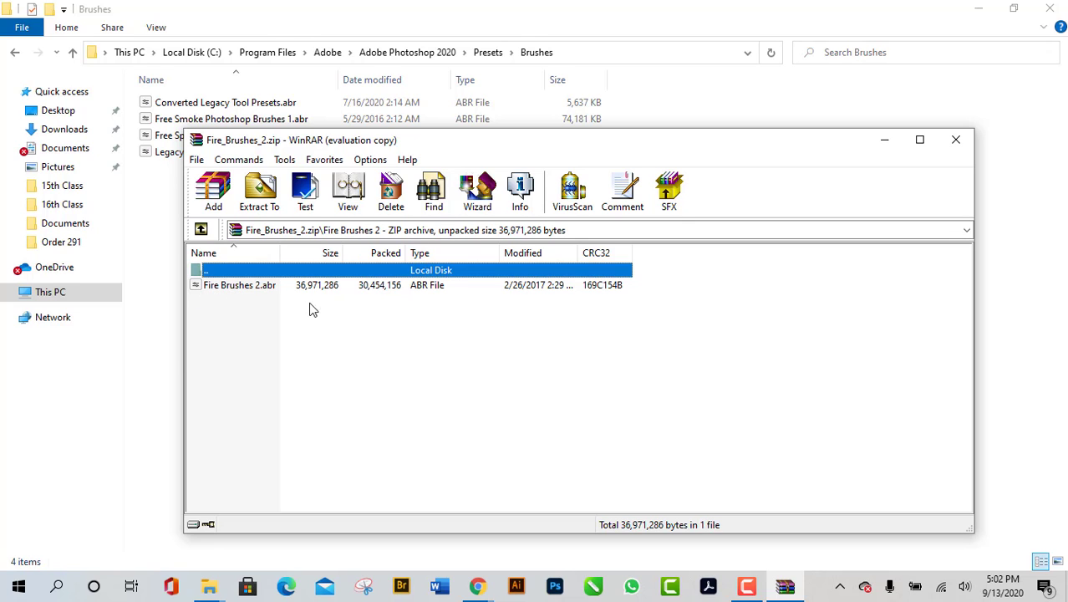
{"action": "left_click_drag", "start_coordinate": [644, 143], "coordinate": [902, 156]}
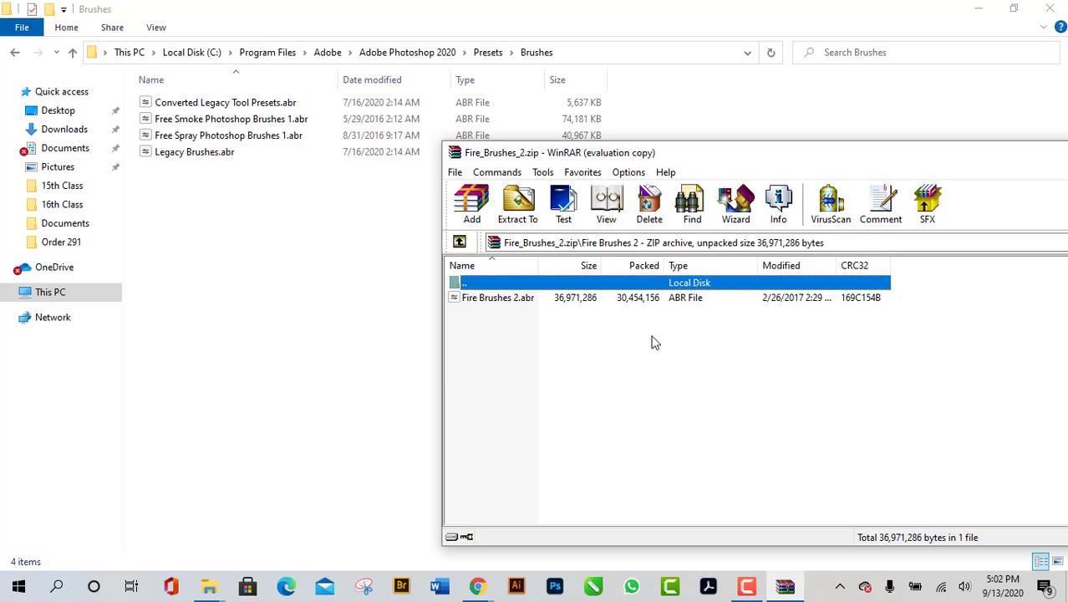
{"action": "left_click", "coordinate": [549, 300]}
{"action": "mouse_move", "coordinate": [549, 301]}
{"action": "left_mouse_down"}
{"action": "mouse_move", "coordinate": [240, 235]}
{"action": "mouse_move", "coordinate": [229, 219]}
{"action": "left_mouse_up"}
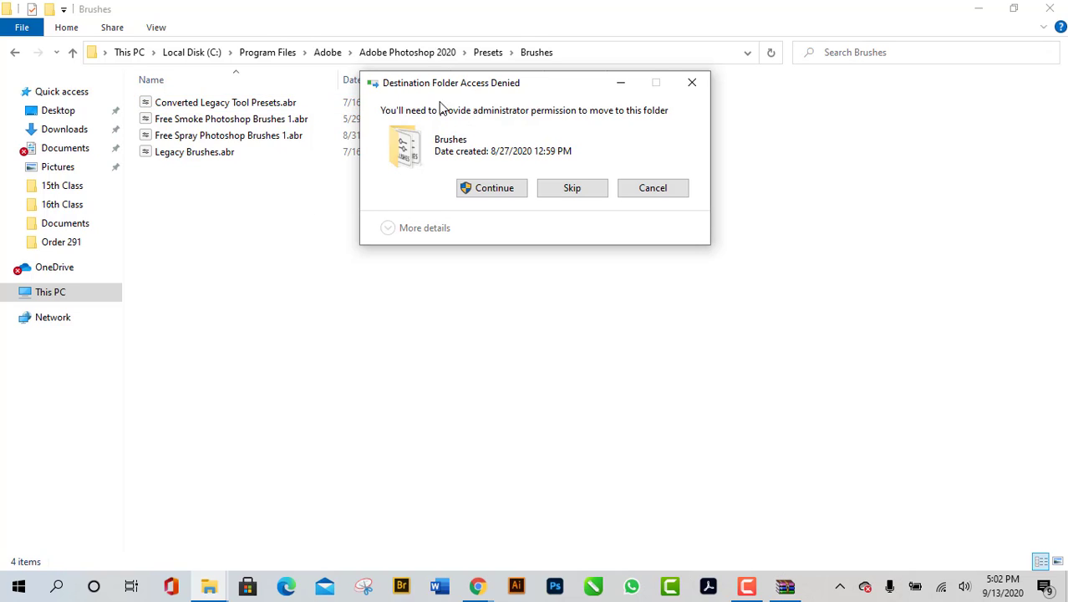
{"action": "left_click", "coordinate": [502, 189]}
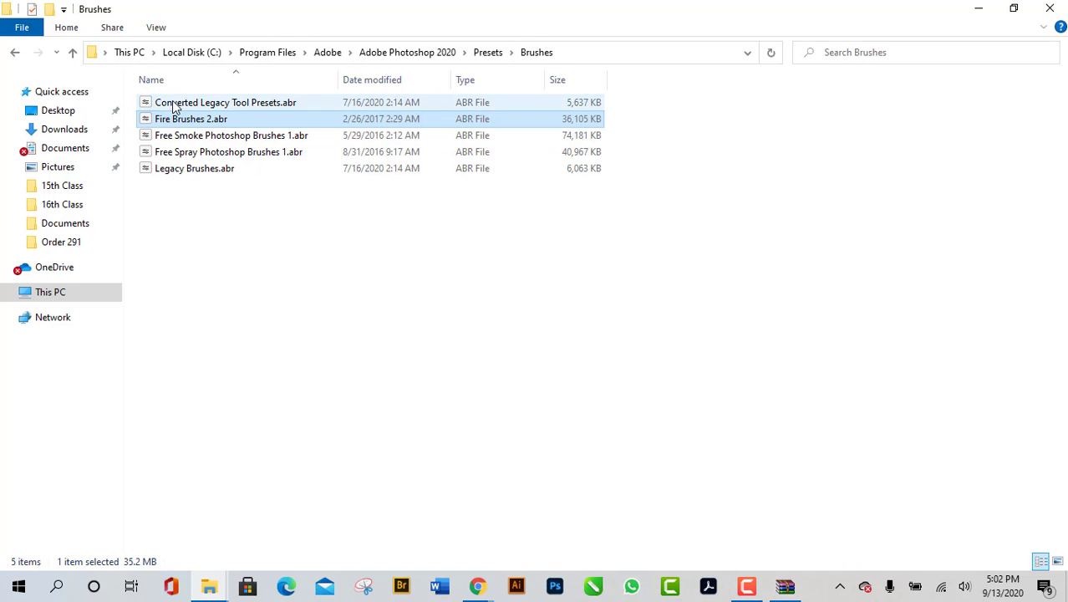
{"action": "left_click", "coordinate": [276, 313]}
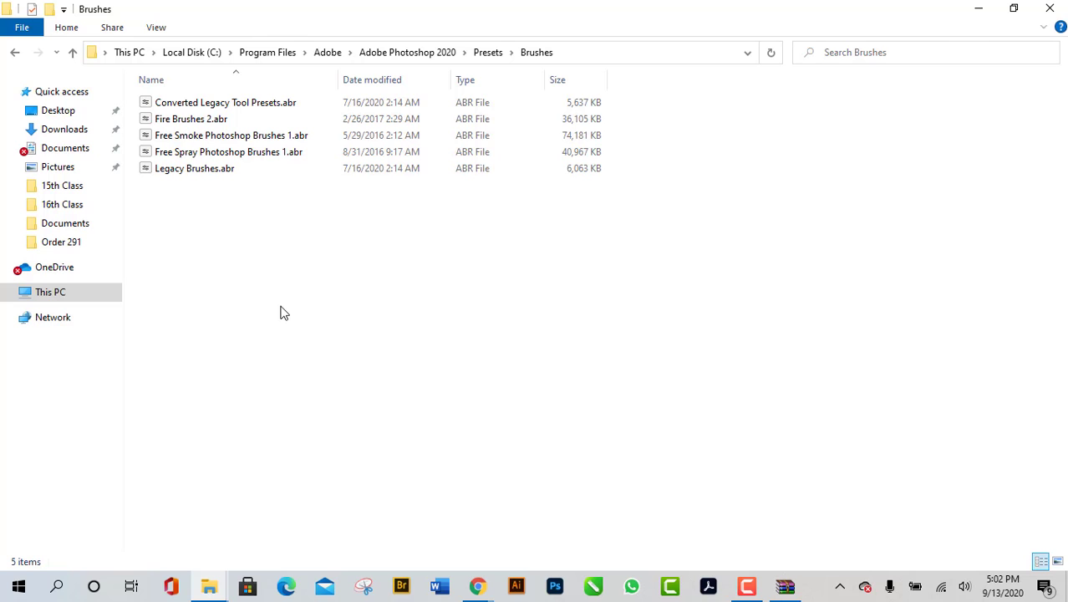
- Bring the Fire_Brushes_2.zip archive window back up, close it, and close the File Explorer window
{"action": "left_click", "coordinate": [784, 585]}
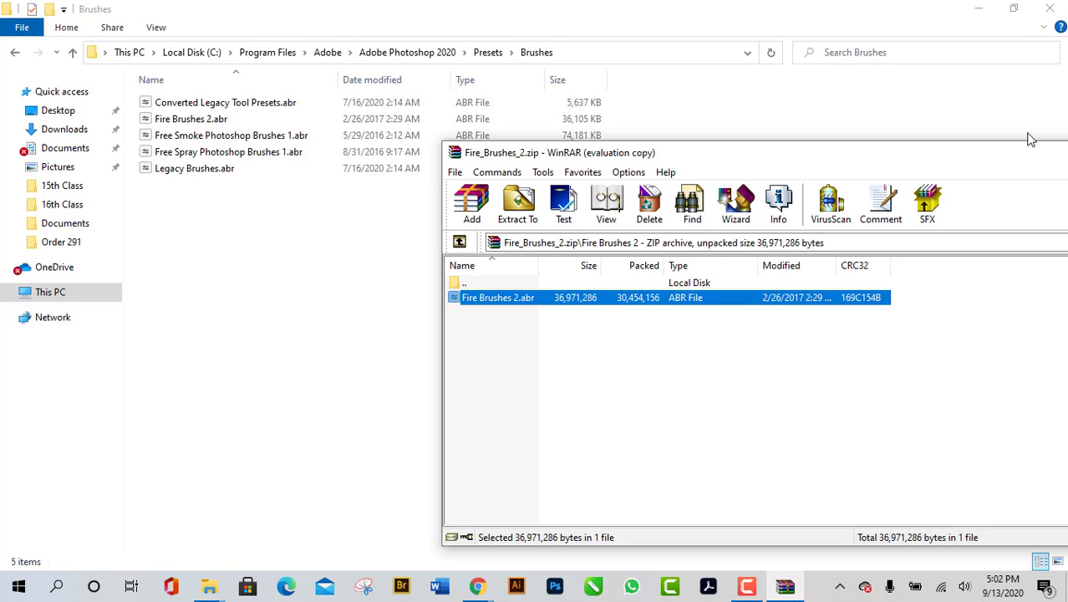
{"action": "left_click_drag", "start_coordinate": [1020, 158], "coordinate": [731, 154]}
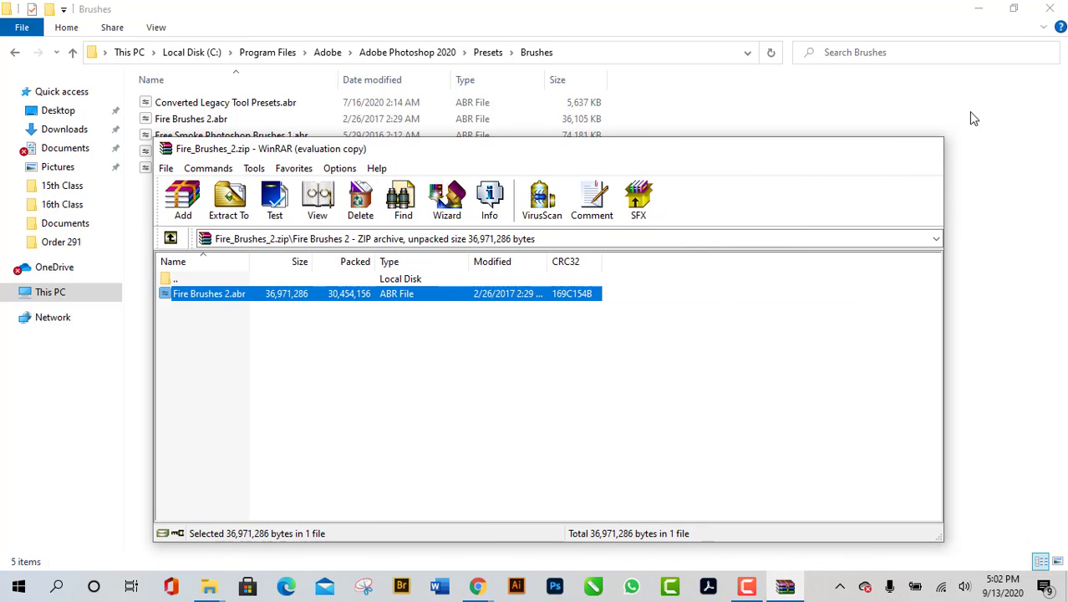
{"action": "key", "text": "Escape"}
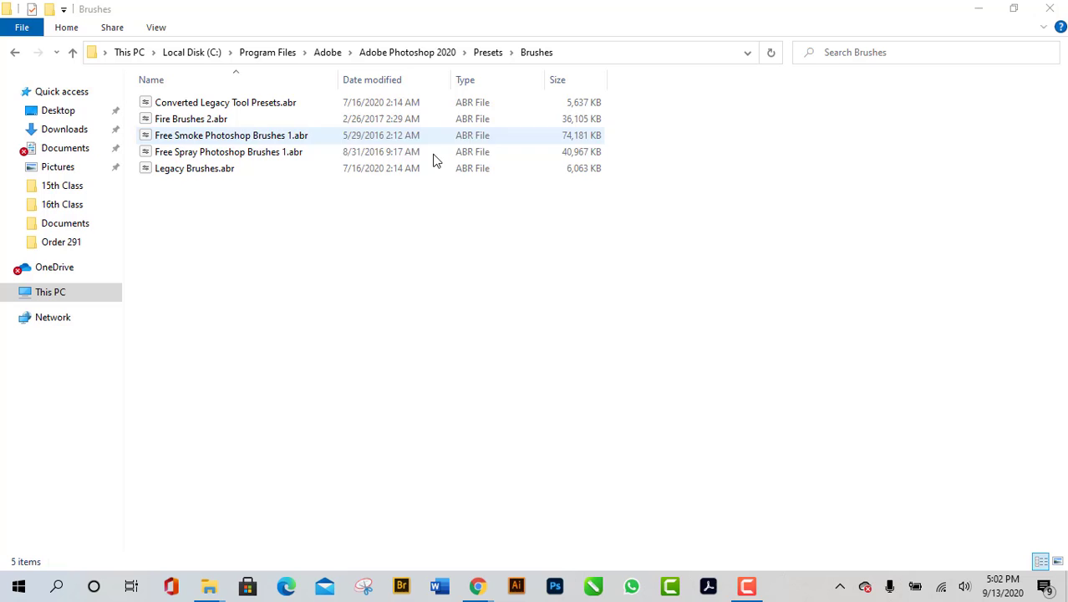
{"action": "left_click", "coordinate": [1049, 8]}
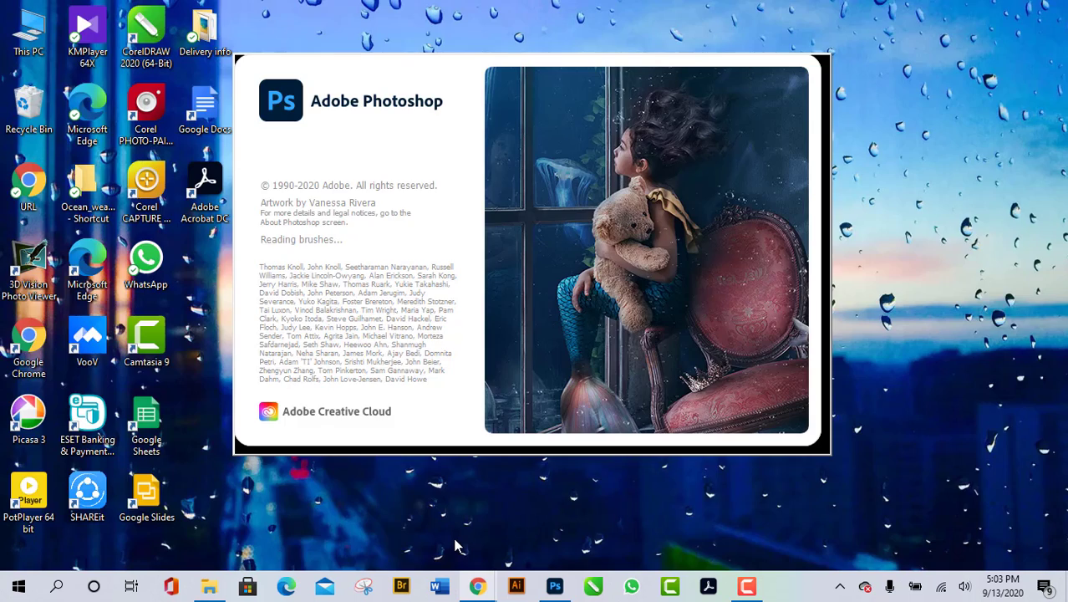
- Switch to Google Meet in Chrome and check the class chat while Photoshop loads
{"action": "left_click", "coordinate": [455, 546]}
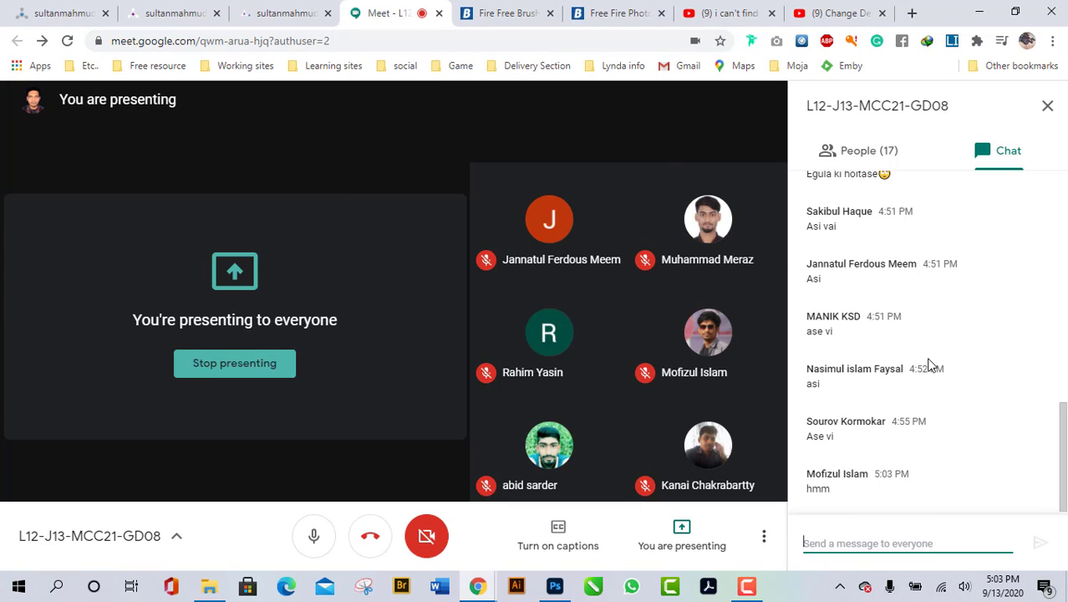
{"action": "mouse_move", "coordinate": [685, 469]}
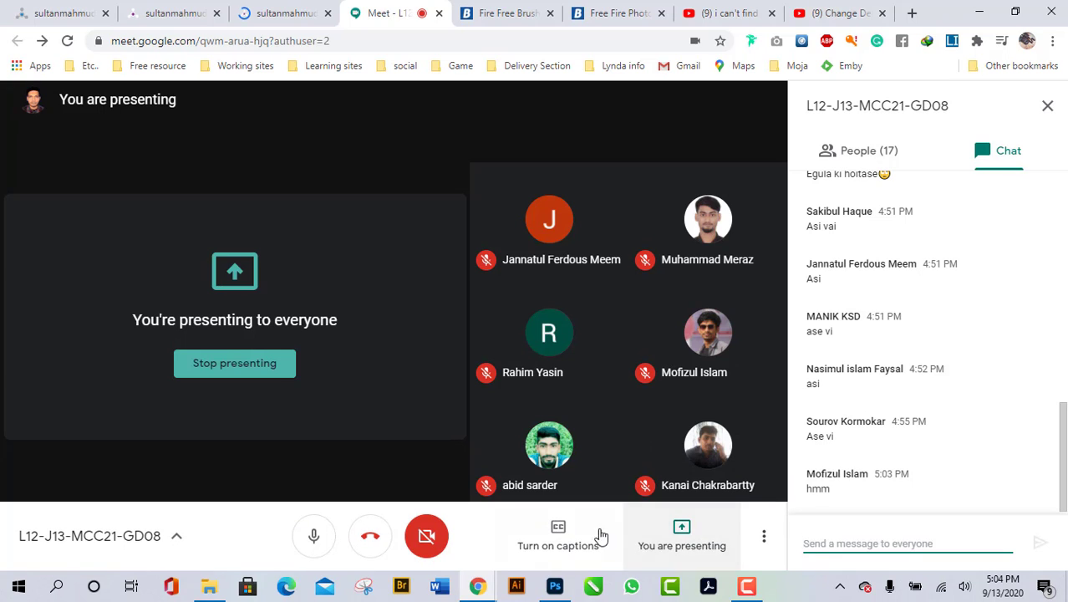
{"action": "mouse_move", "coordinate": [557, 591]}
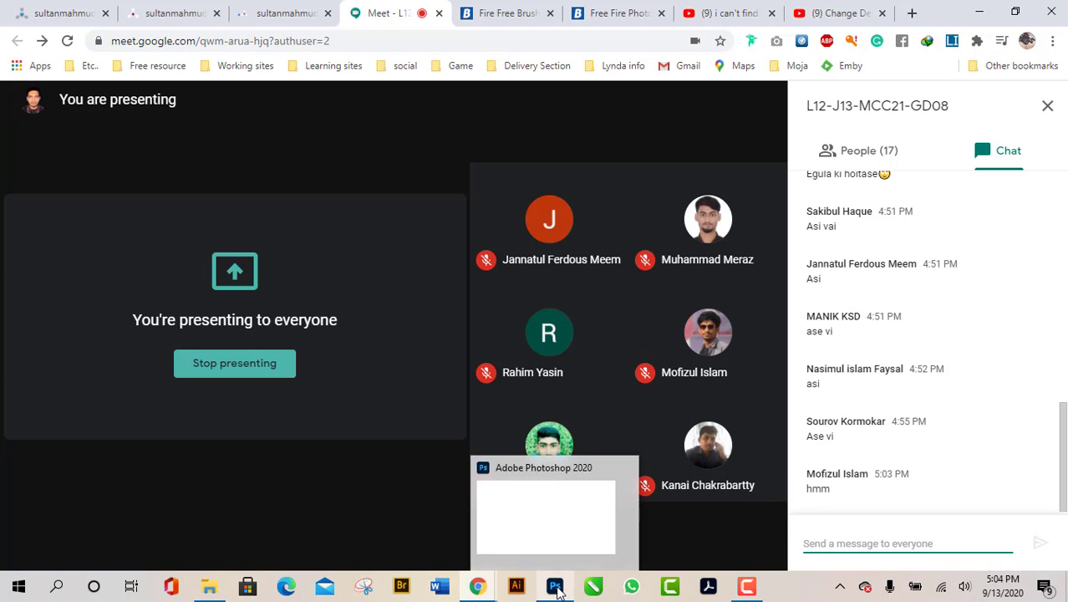
- Switch to Photoshop and create a new 297 x 210 mm landscape document at 300 ppi with a white background
{"action": "left_click", "coordinate": [564, 520]}
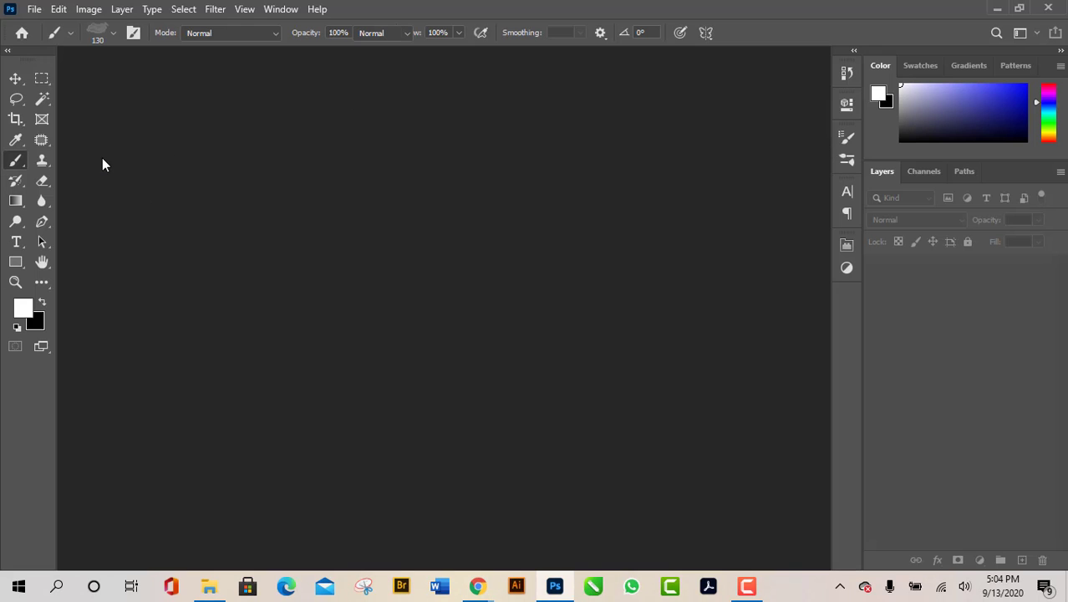
{"action": "left_click", "coordinate": [36, 11]}
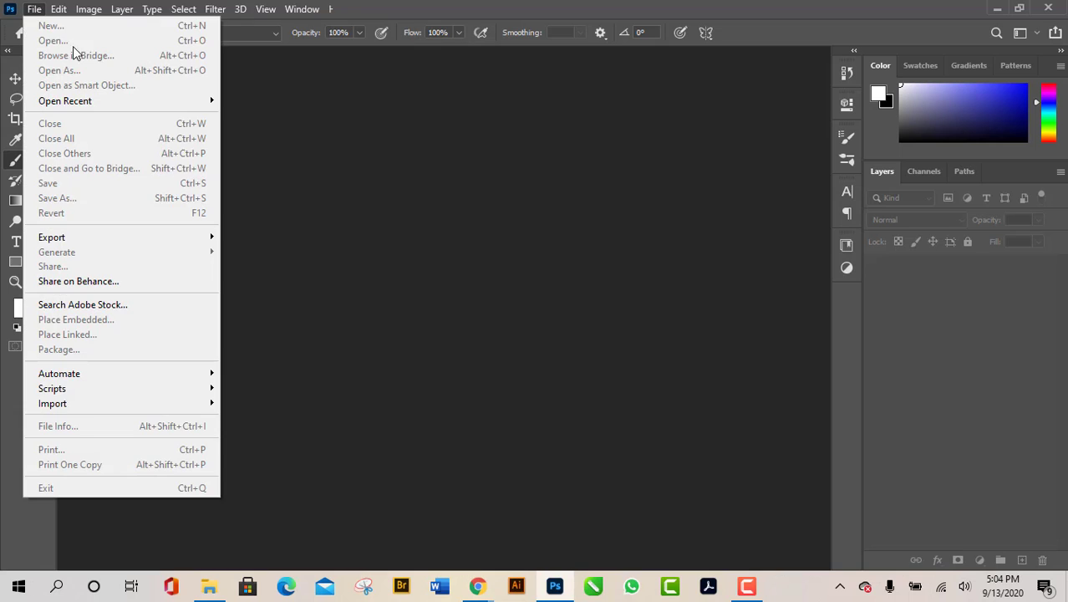
{"action": "left_click", "coordinate": [32, 13]}
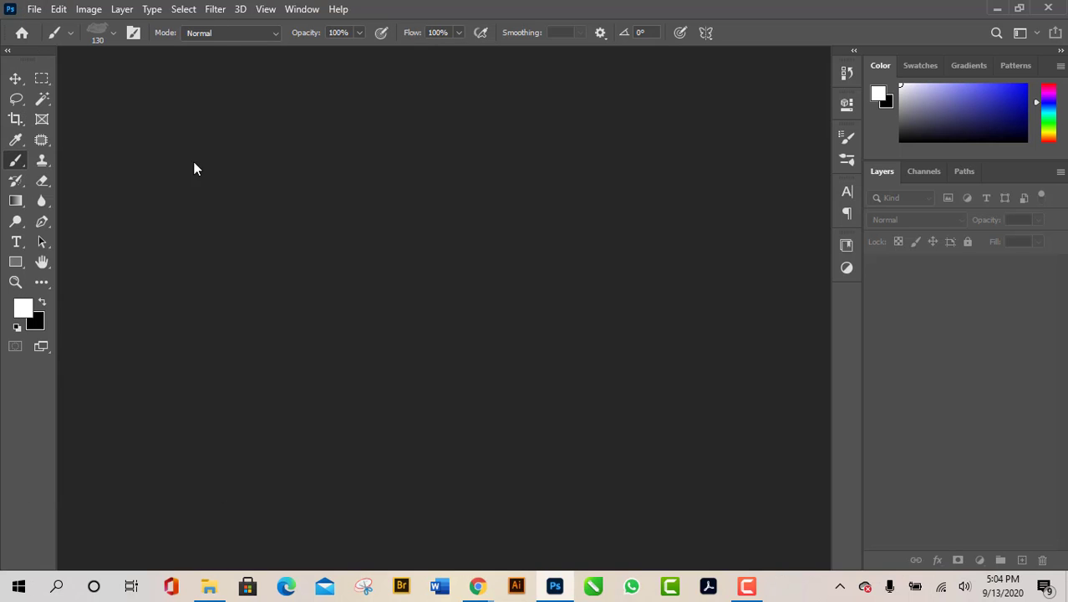
{"action": "left_click", "coordinate": [15, 78]}
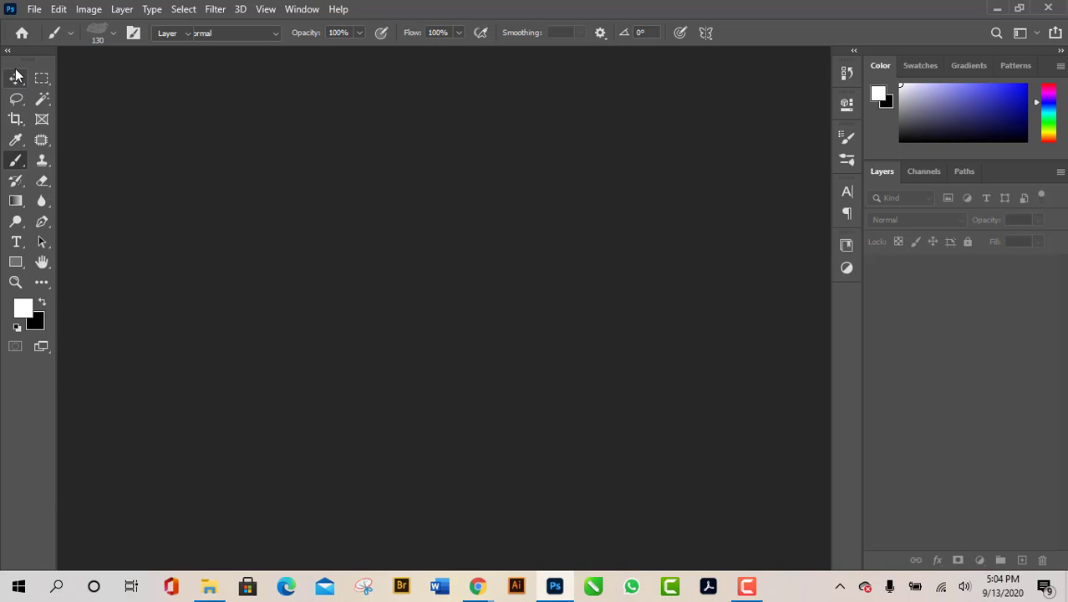
{"action": "left_click", "coordinate": [32, 10]}
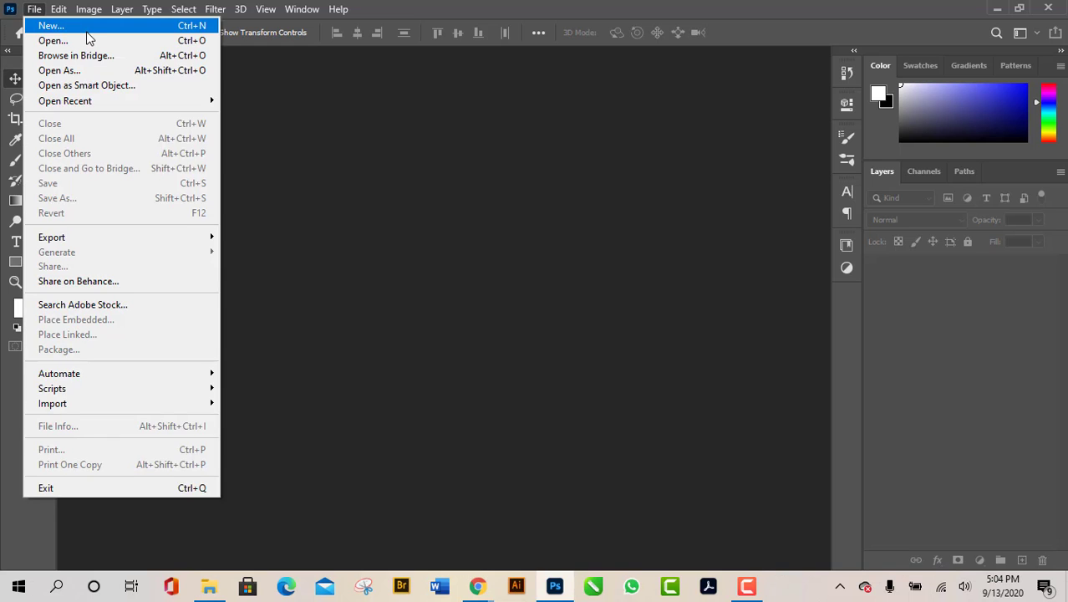
{"action": "left_click", "coordinate": [87, 36]}
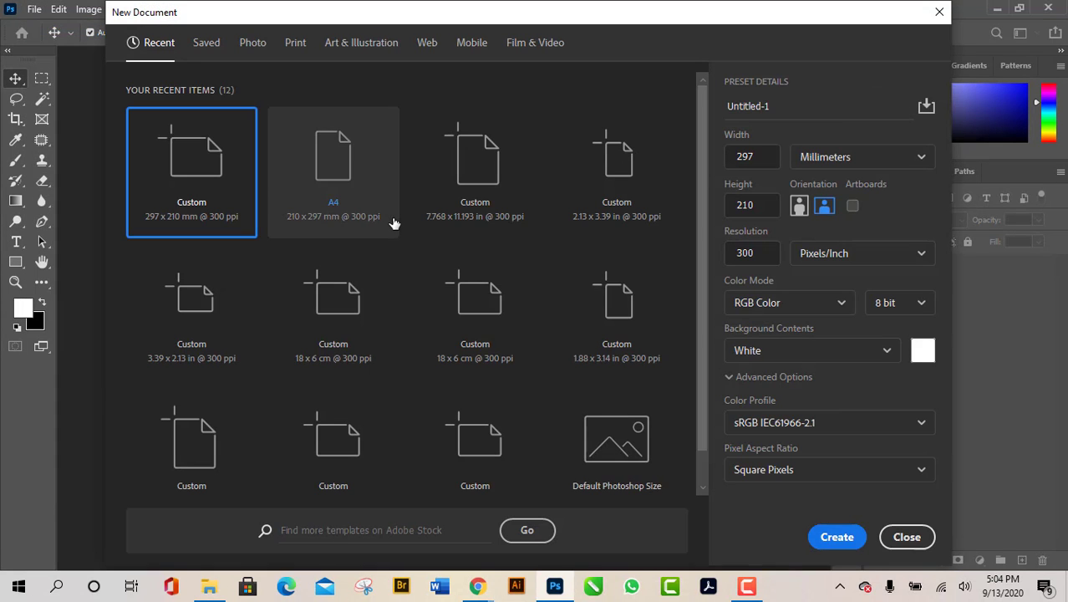
{"action": "left_click", "coordinate": [838, 536]}
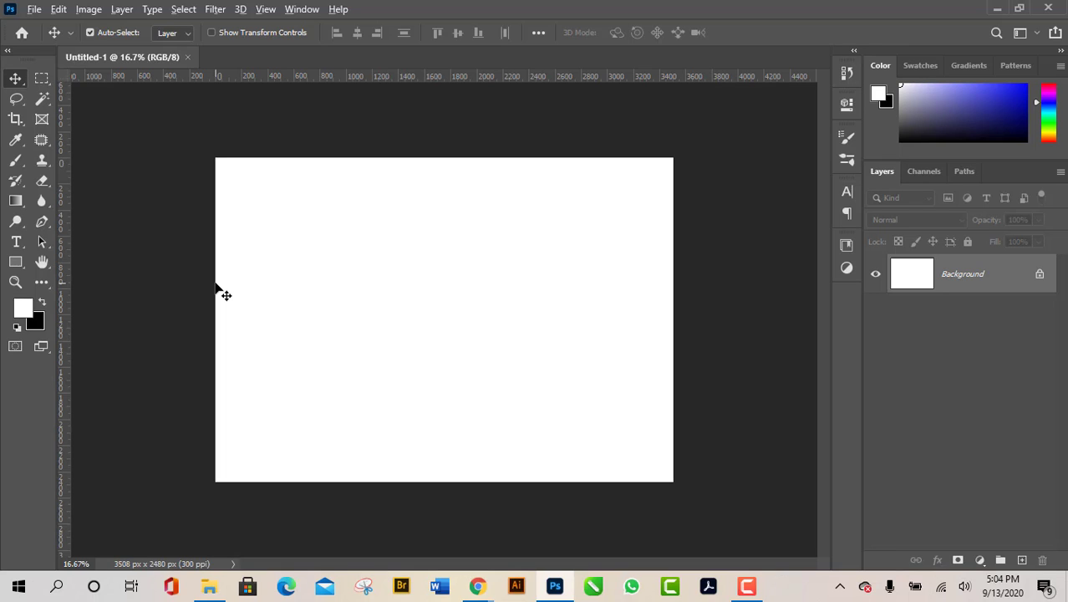
- Unlock the Background layer and fill it with the black background color
{"action": "key", "text": "ctrl+bracketright"}
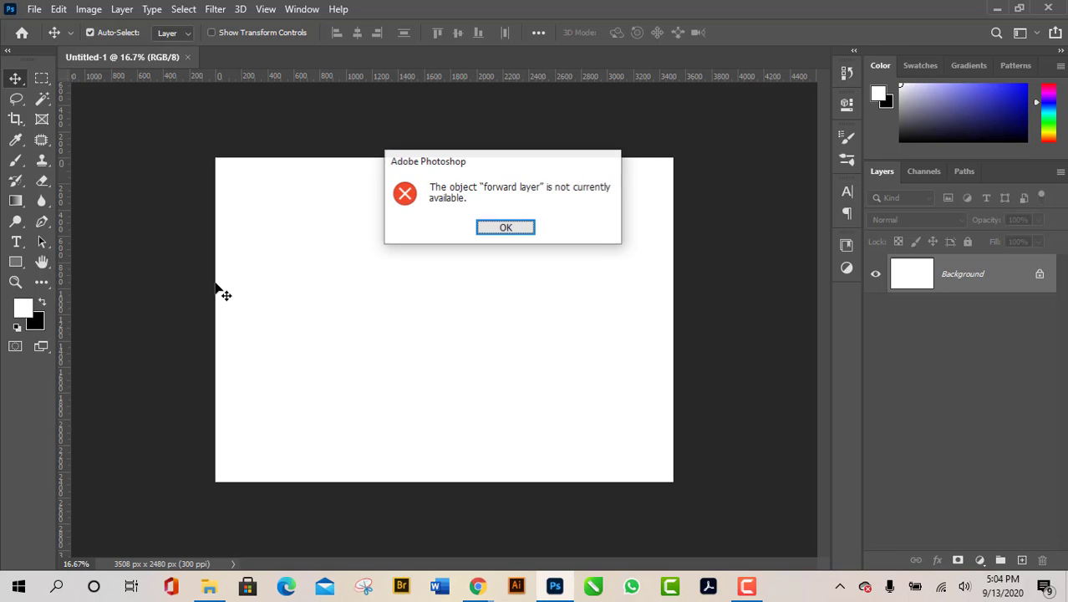
{"action": "left_click", "coordinate": [518, 228]}
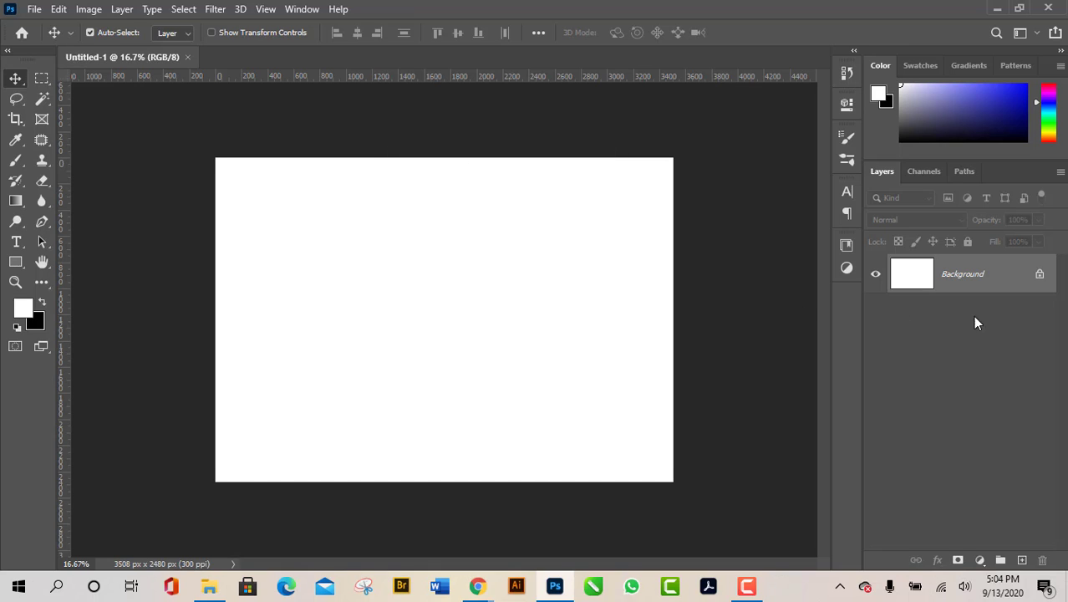
{"action": "left_click", "coordinate": [1040, 274]}
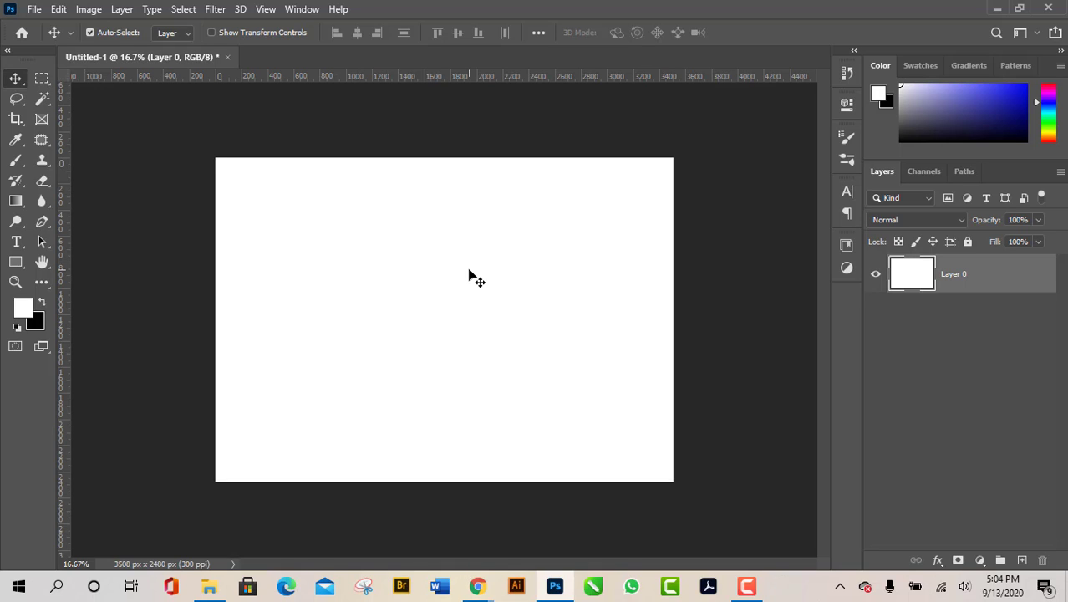
{"action": "key", "text": "ctrl"}
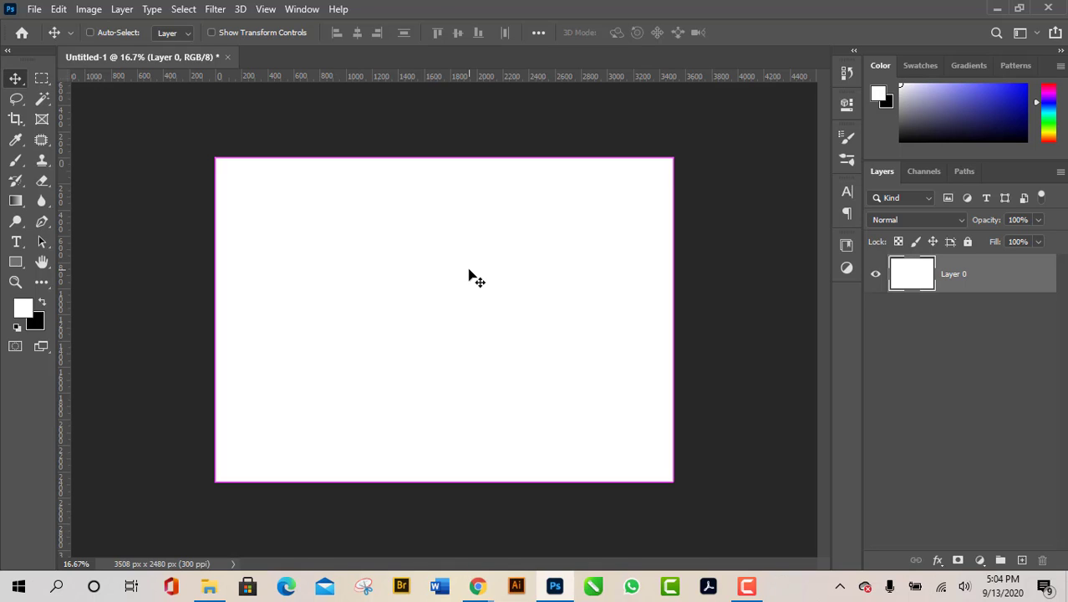
{"action": "key", "text": "ctrl+BackSpace"}
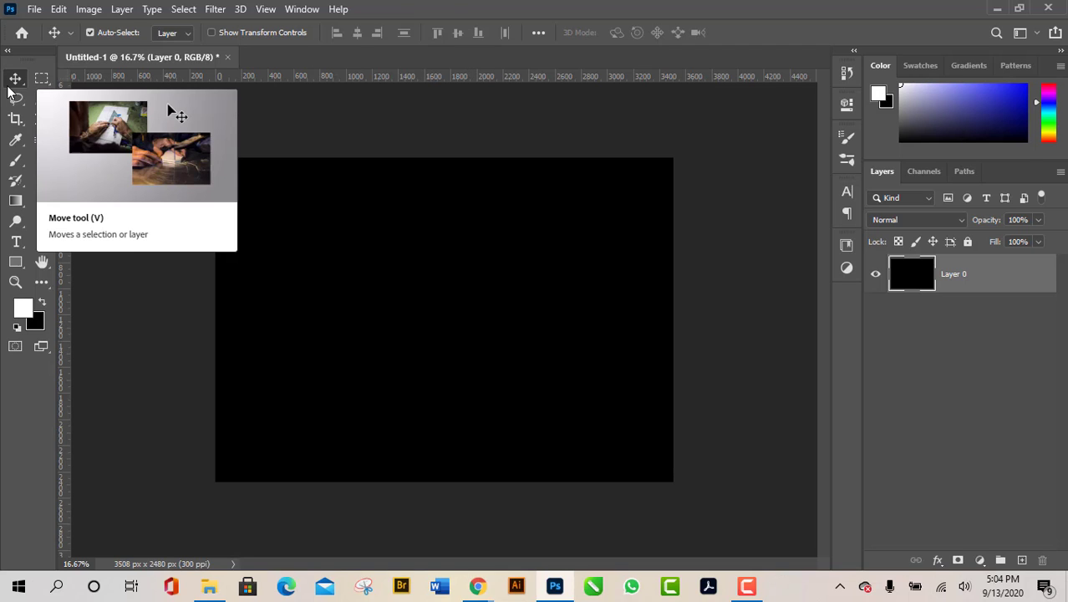
- Activate the Brush tool, open the brush presets and collapse the General Brushes group
{"action": "left_click", "coordinate": [17, 163]}
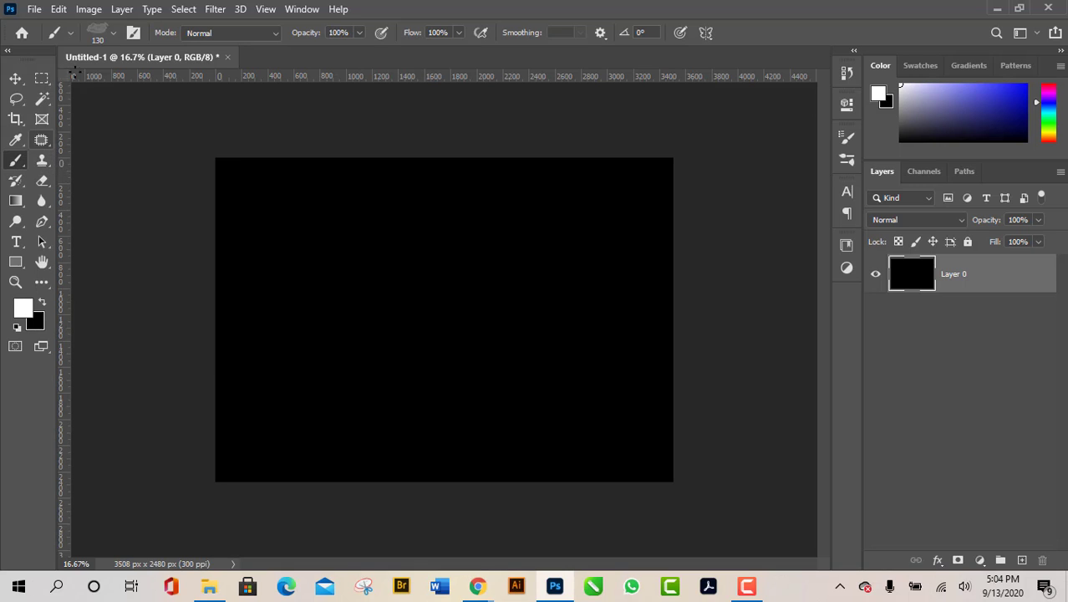
{"action": "left_click", "coordinate": [71, 32]}
{"action": "left_click", "coordinate": [71, 32]}
{"action": "left_click", "coordinate": [114, 34]}
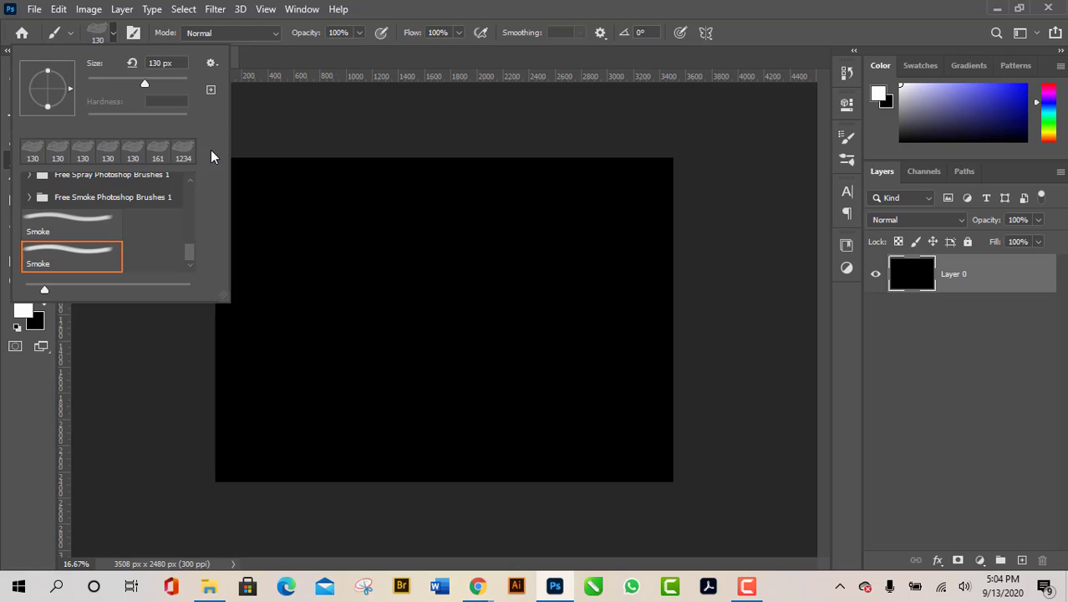
{"action": "scroll", "coordinate": [116, 224], "scroll_direction": "up", "scroll_amount": 2}
{"action": "scroll", "coordinate": [117, 226], "scroll_direction": "down", "scroll_amount": 1}
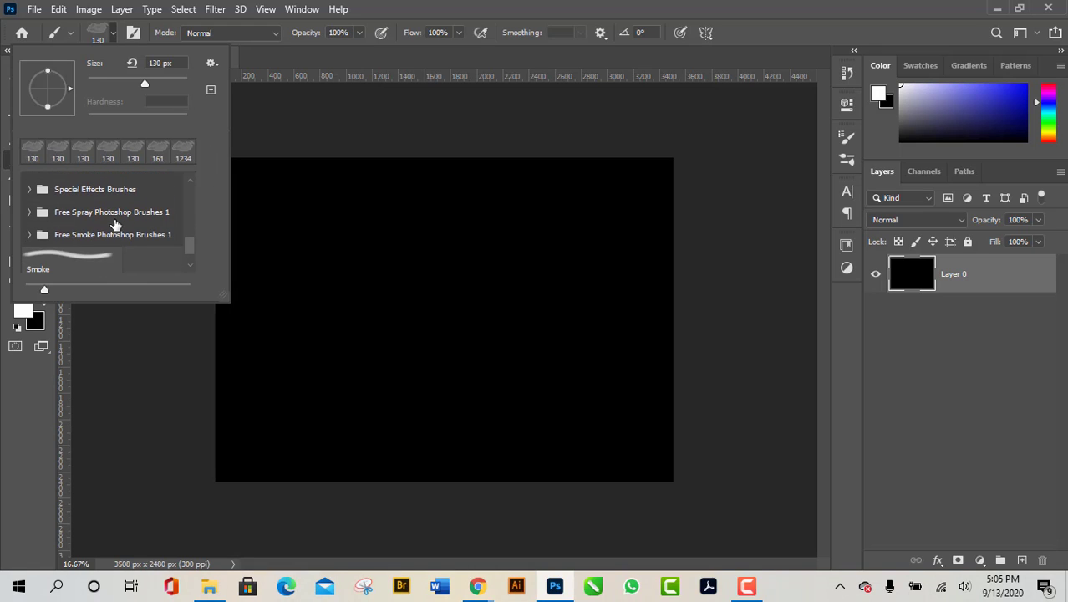
{"action": "scroll", "coordinate": [111, 246], "scroll_direction": "up", "scroll_amount": 3}
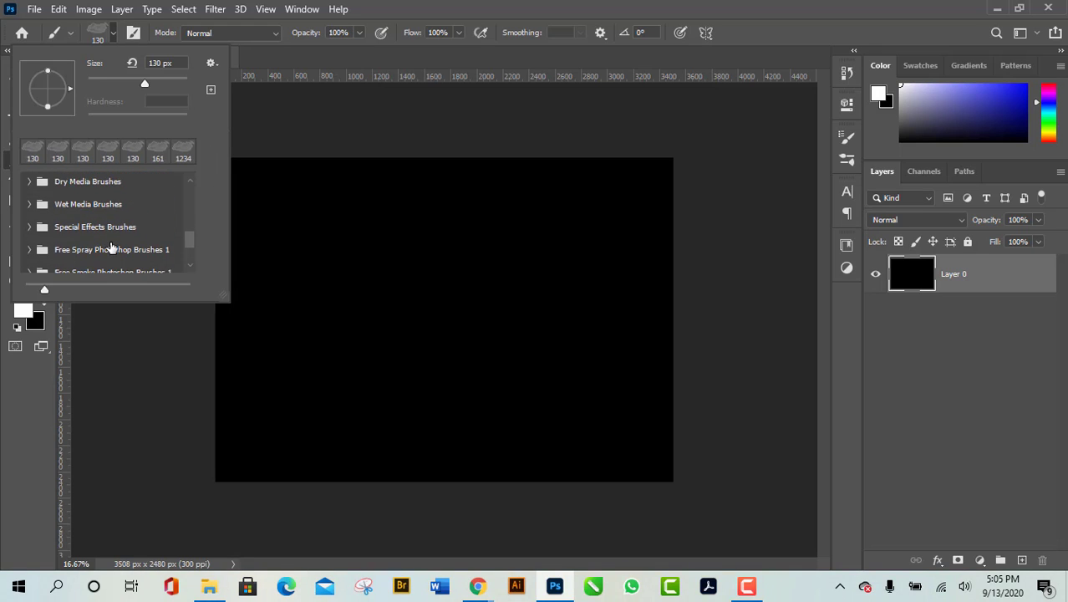
{"action": "scroll", "coordinate": [111, 244], "scroll_direction": "up", "scroll_amount": 6}
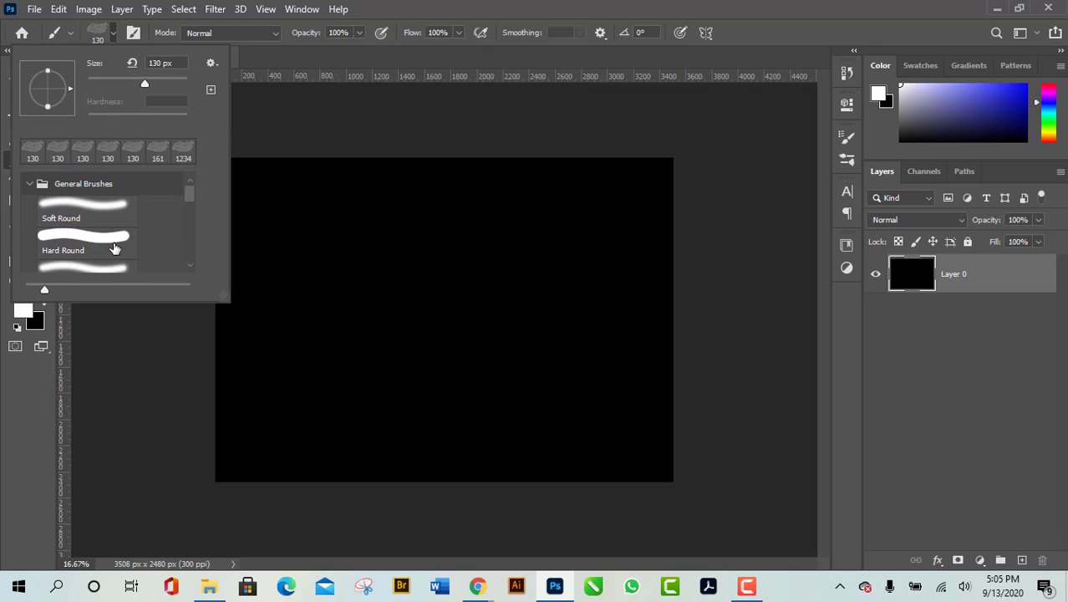
{"action": "left_click", "coordinate": [31, 184]}
{"action": "scroll", "coordinate": [115, 231], "scroll_direction": "down", "scroll_amount": 3}
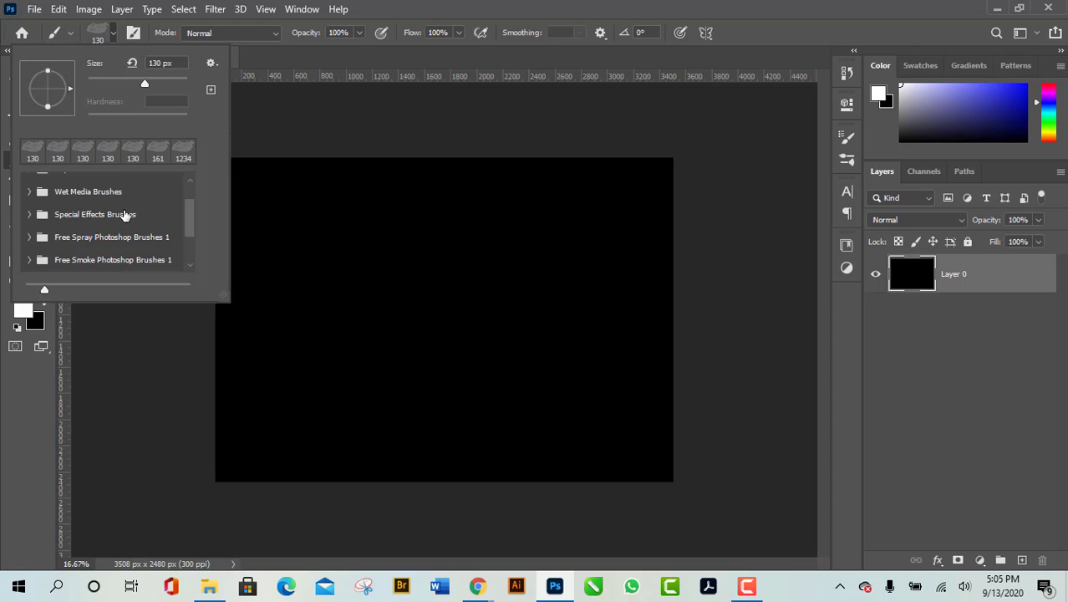
{"action": "scroll", "coordinate": [126, 216], "scroll_direction": "up", "scroll_amount": 1}
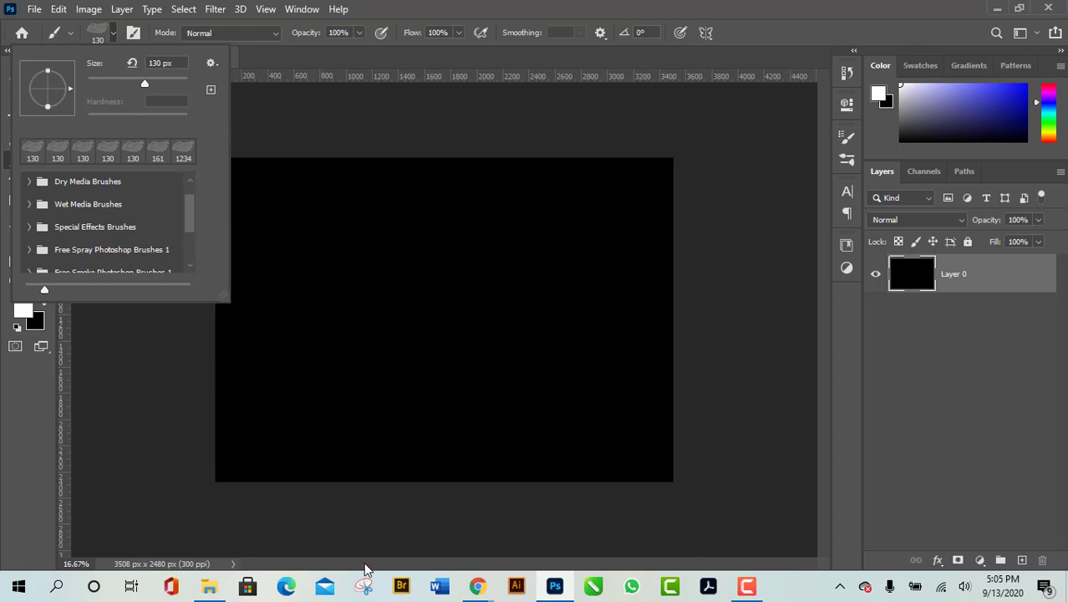
- Glance at the C: drive in File Explorer, return to Photoshop and look through the brush preset groups and preset options
{"action": "left_click", "coordinate": [212, 590]}
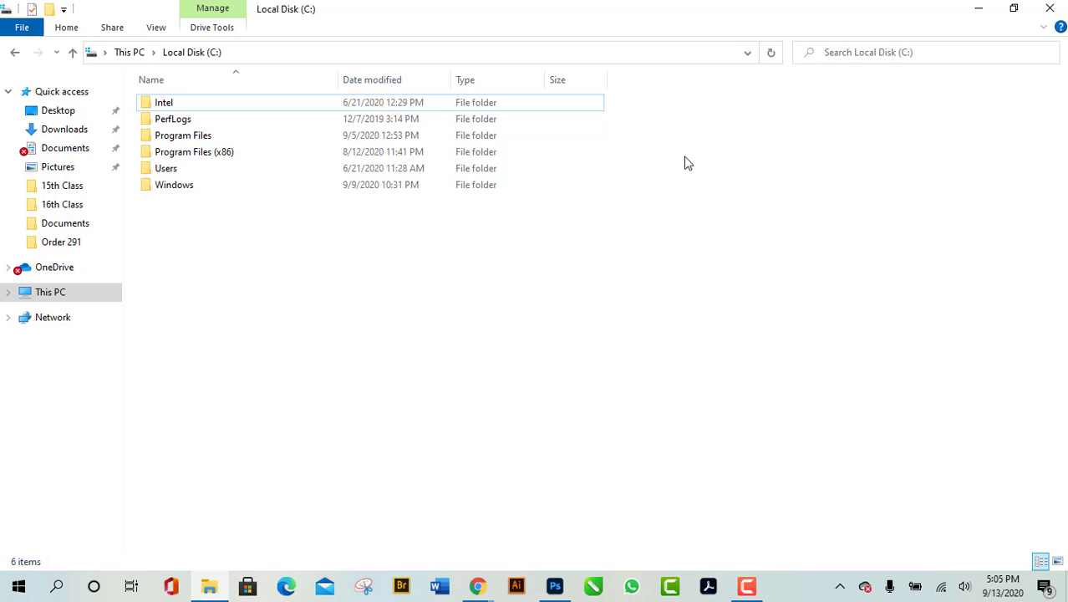
{"action": "left_click", "coordinate": [981, 10]}
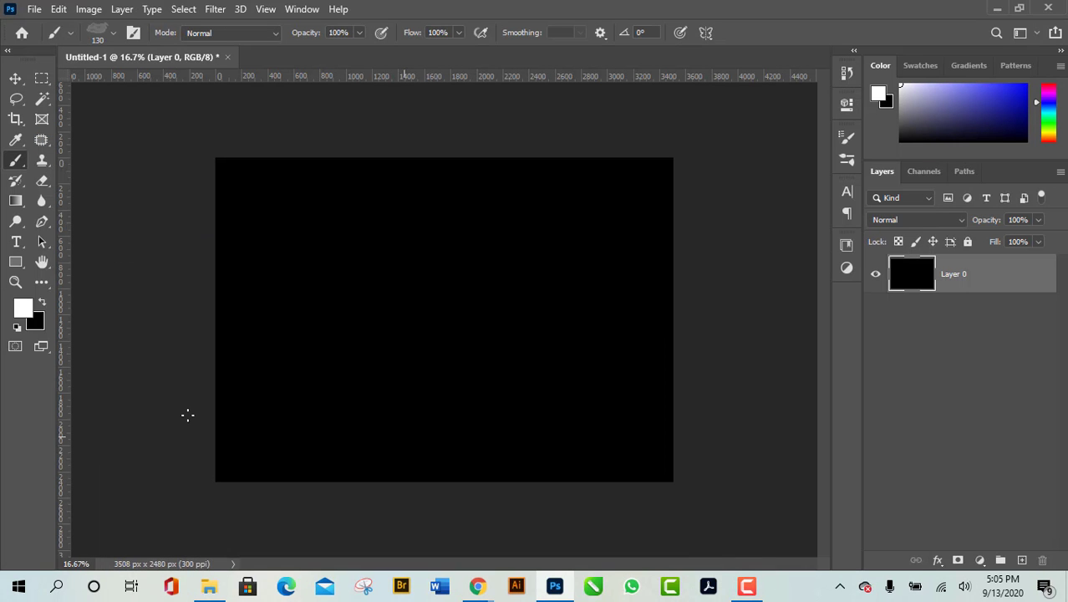
{"action": "left_click", "coordinate": [105, 33]}
{"action": "scroll", "coordinate": [110, 235], "scroll_direction": "up", "scroll_amount": 3}
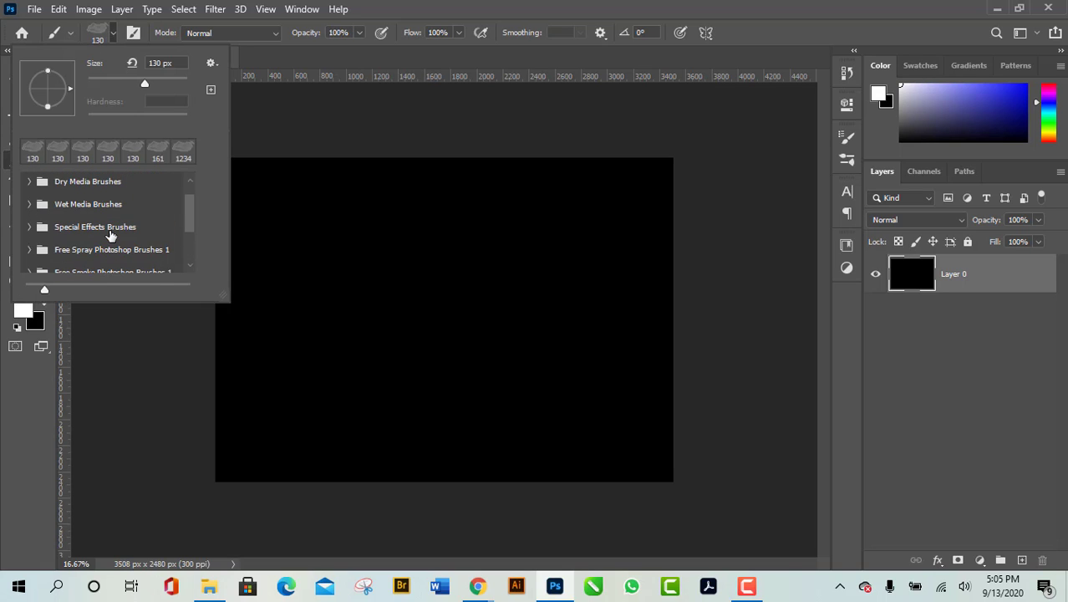
{"action": "scroll", "coordinate": [99, 246], "scroll_direction": "down", "scroll_amount": 1}
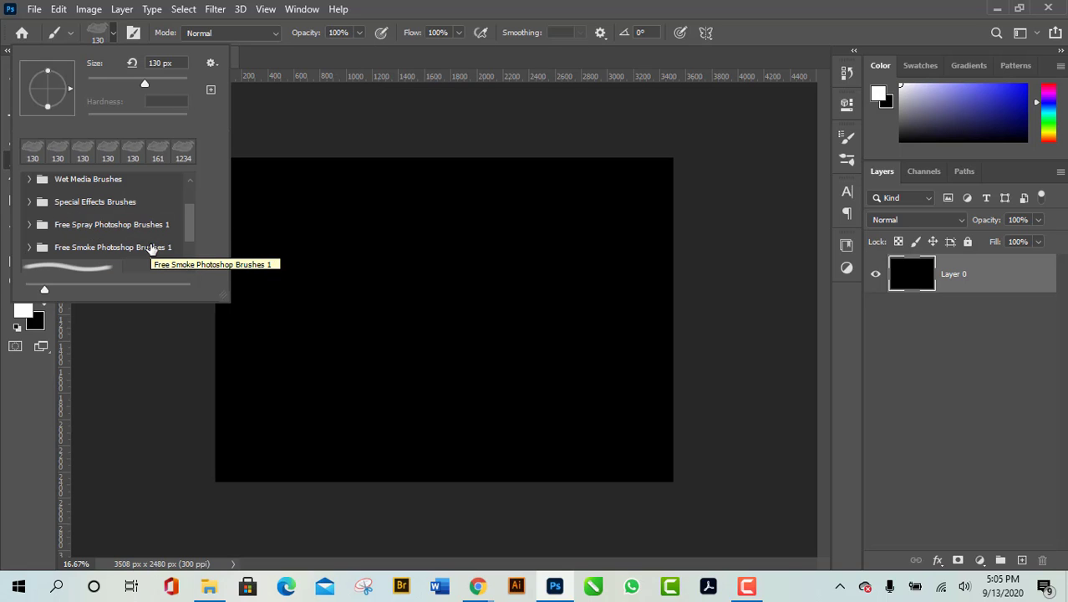
{"action": "scroll", "coordinate": [146, 248], "scroll_direction": "up", "scroll_amount": 1}
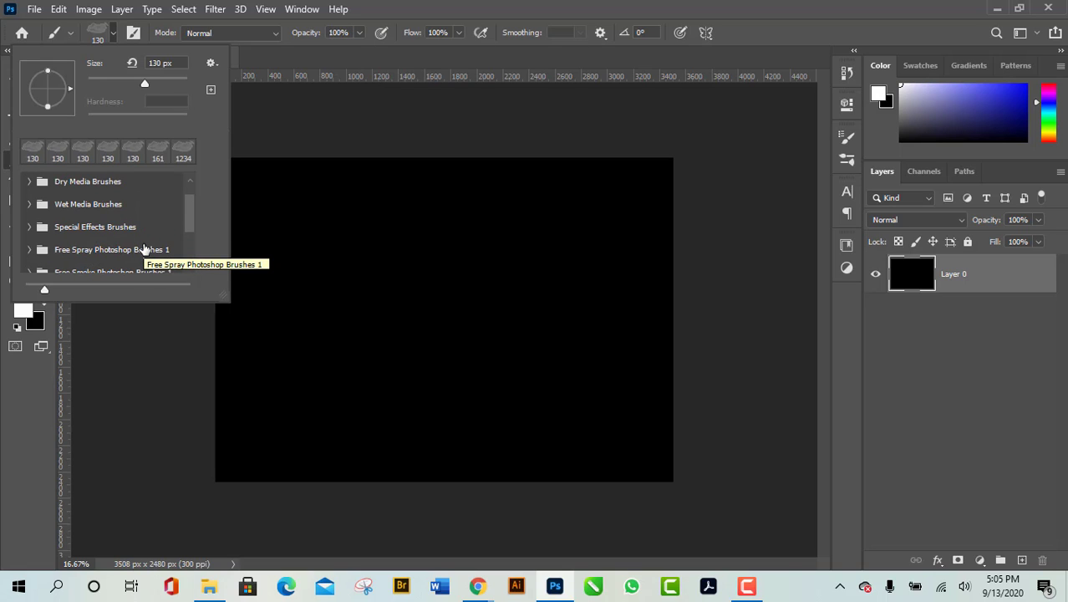
{"action": "scroll", "coordinate": [144, 249], "scroll_direction": "up", "scroll_amount": 1}
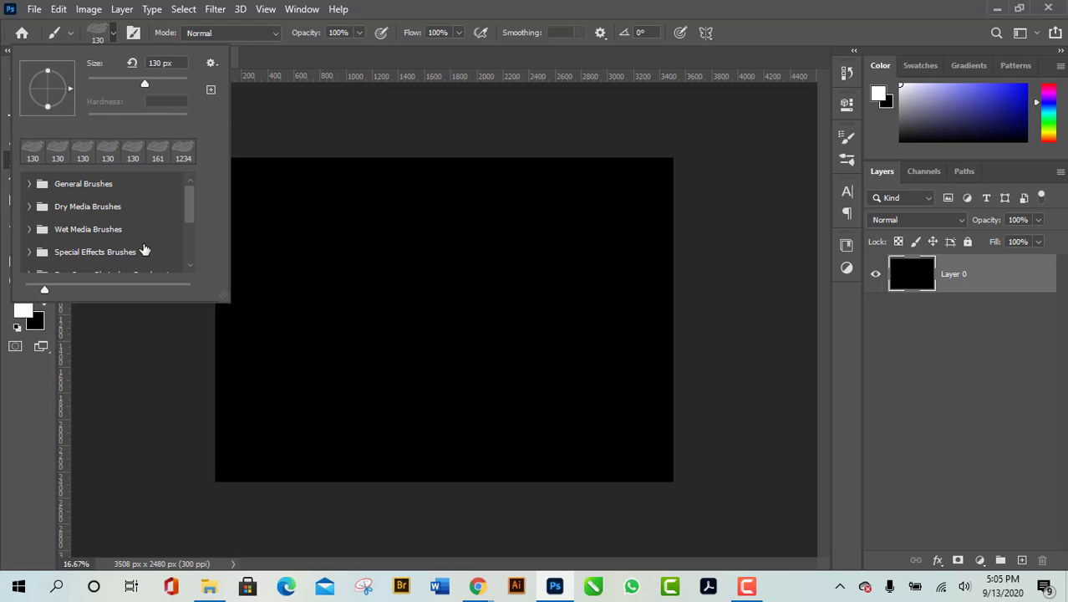
{"action": "left_click", "coordinate": [211, 65]}
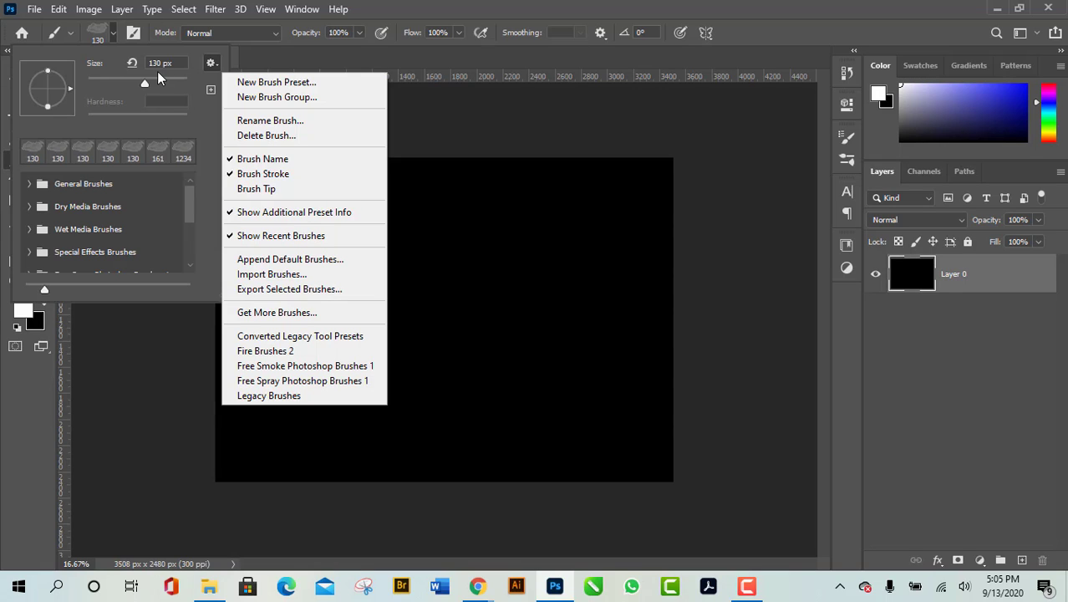
{"action": "left_click", "coordinate": [216, 63]}
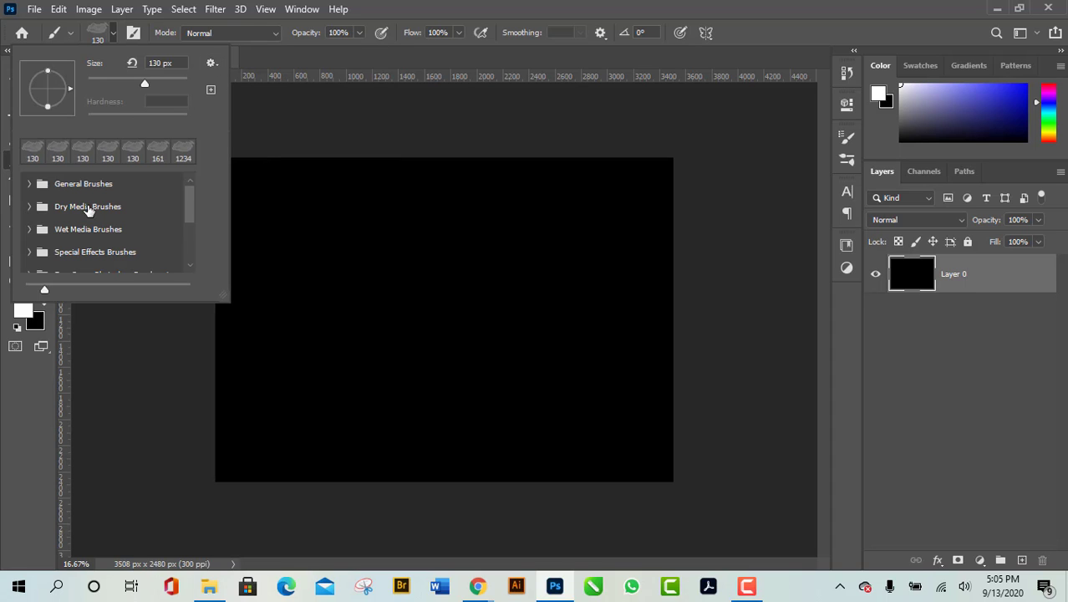
{"action": "scroll", "coordinate": [88, 209], "scroll_direction": "down", "scroll_amount": 3}
{"action": "scroll", "coordinate": [88, 209], "scroll_direction": "up", "scroll_amount": 3}
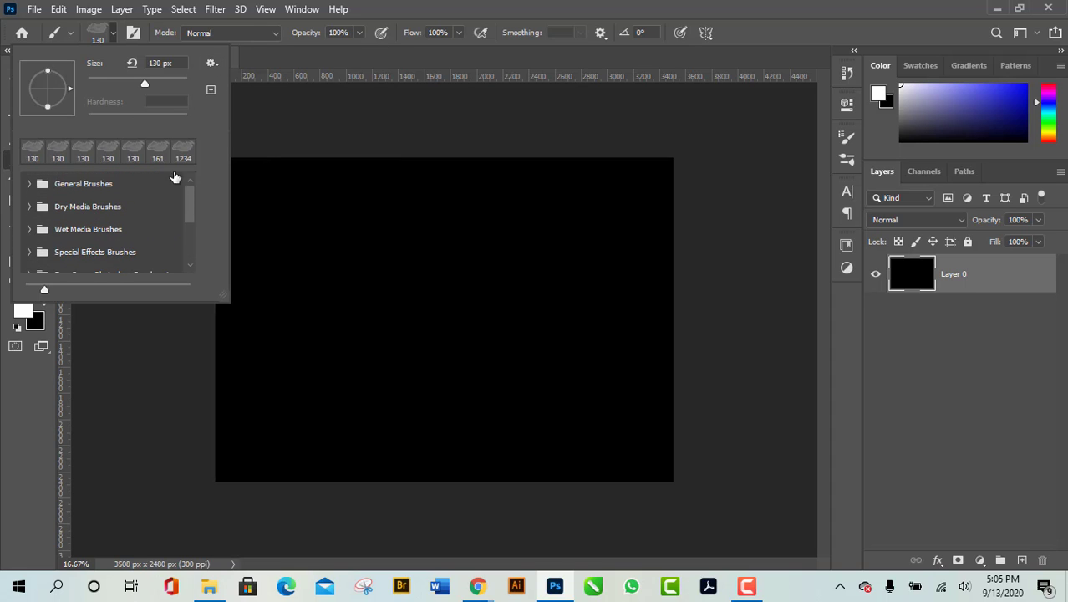
- Restore the Fire Brushes 2 set to the brush presets and locate its group in the preset list
{"action": "left_click", "coordinate": [212, 63]}
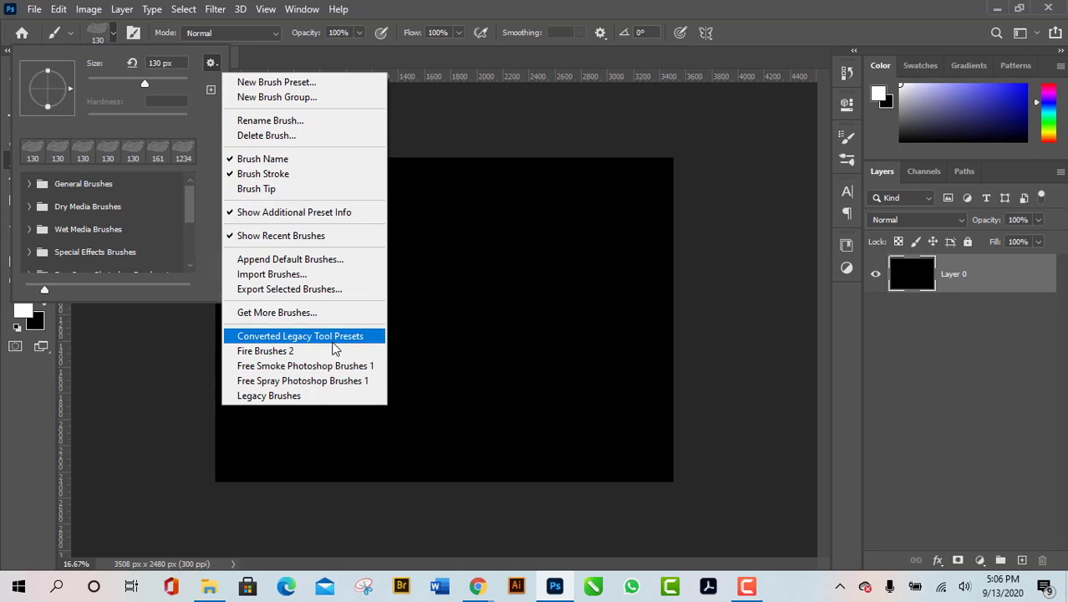
{"action": "left_click", "coordinate": [284, 357]}
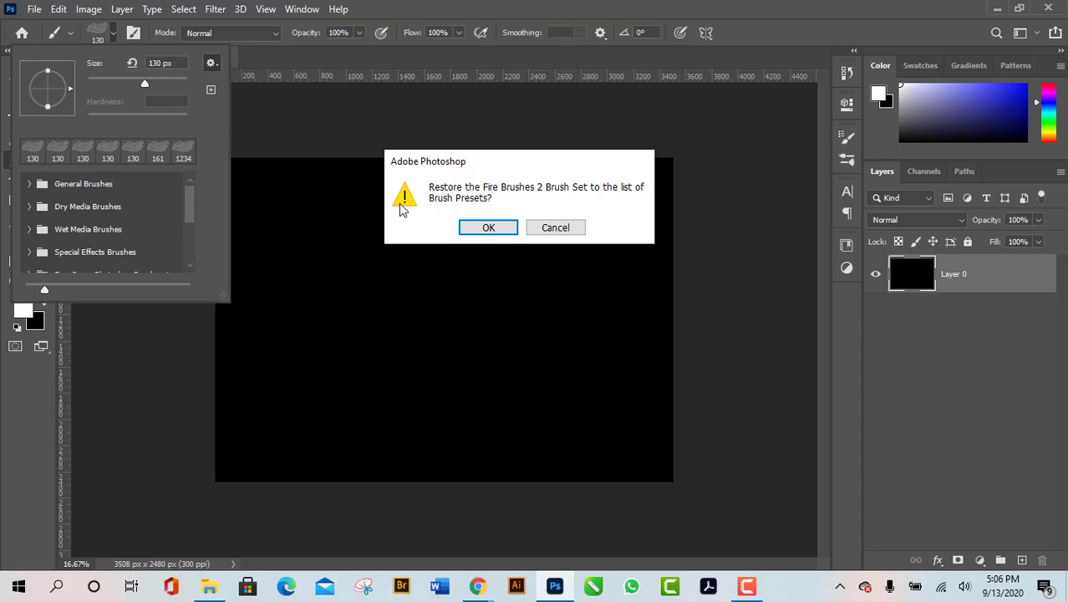
{"action": "left_click", "coordinate": [482, 230]}
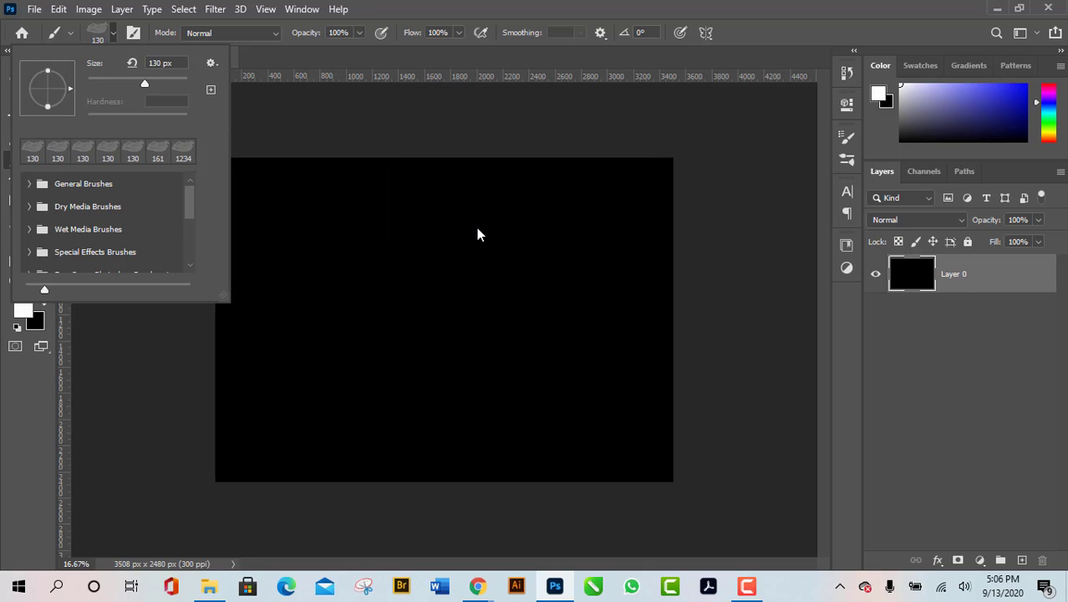
{"action": "scroll", "coordinate": [99, 244], "scroll_direction": "down", "scroll_amount": 3}
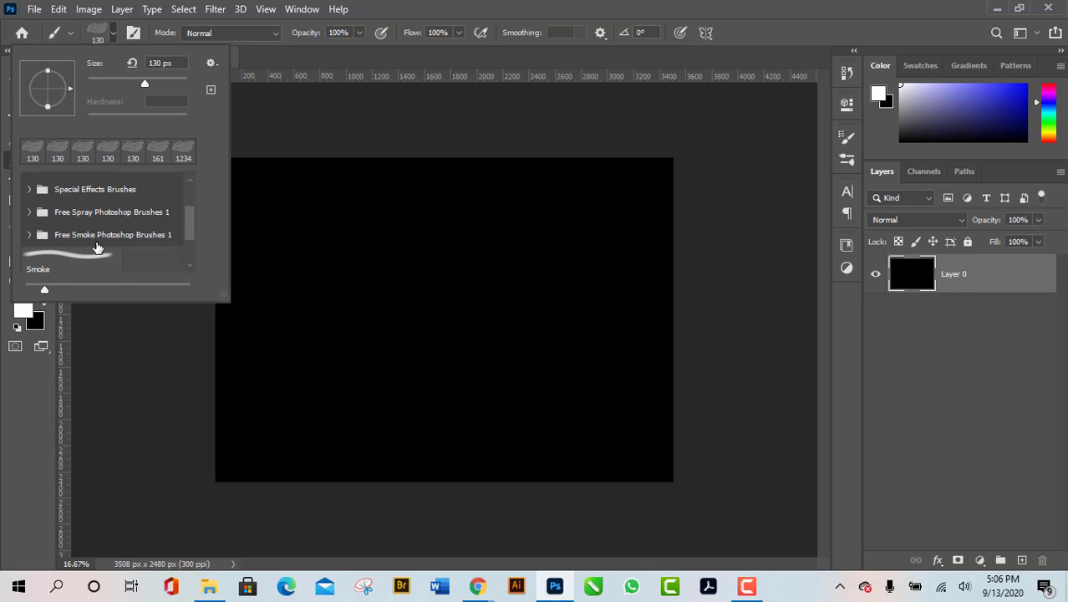
{"action": "scroll", "coordinate": [121, 240], "scroll_direction": "up", "scroll_amount": 3}
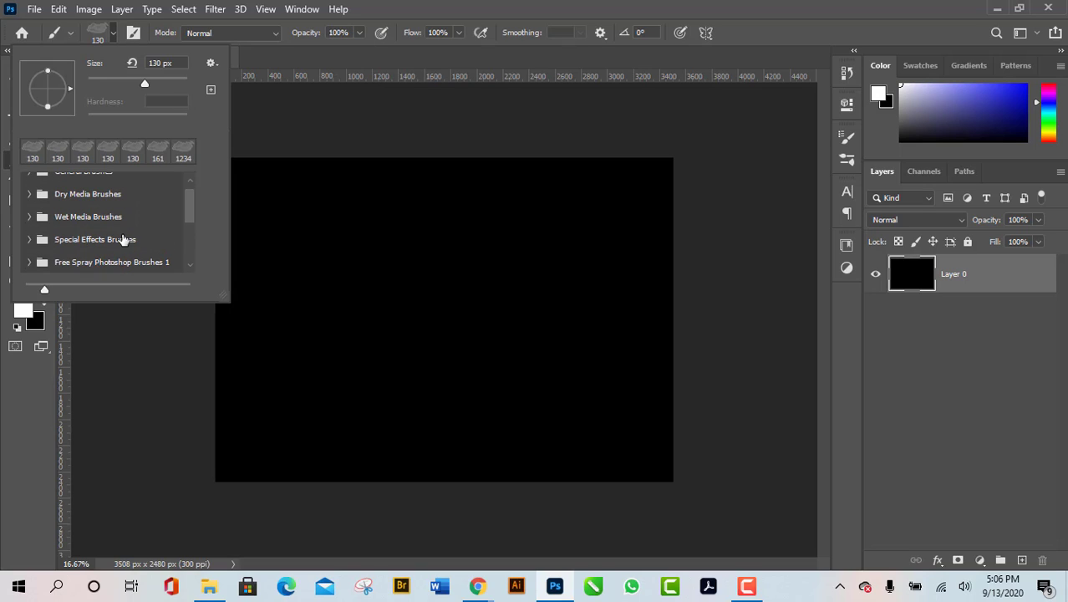
{"action": "scroll", "coordinate": [123, 240], "scroll_direction": "up", "scroll_amount": 1}
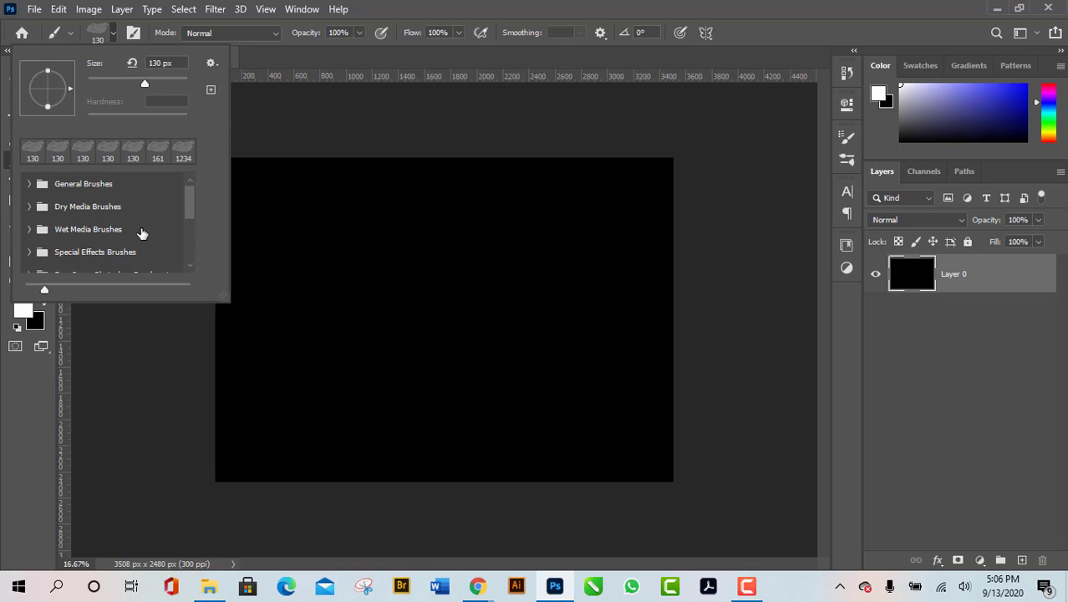
{"action": "scroll", "coordinate": [141, 232], "scroll_direction": "down", "scroll_amount": 1}
{"action": "left_click", "coordinate": [288, 174]}
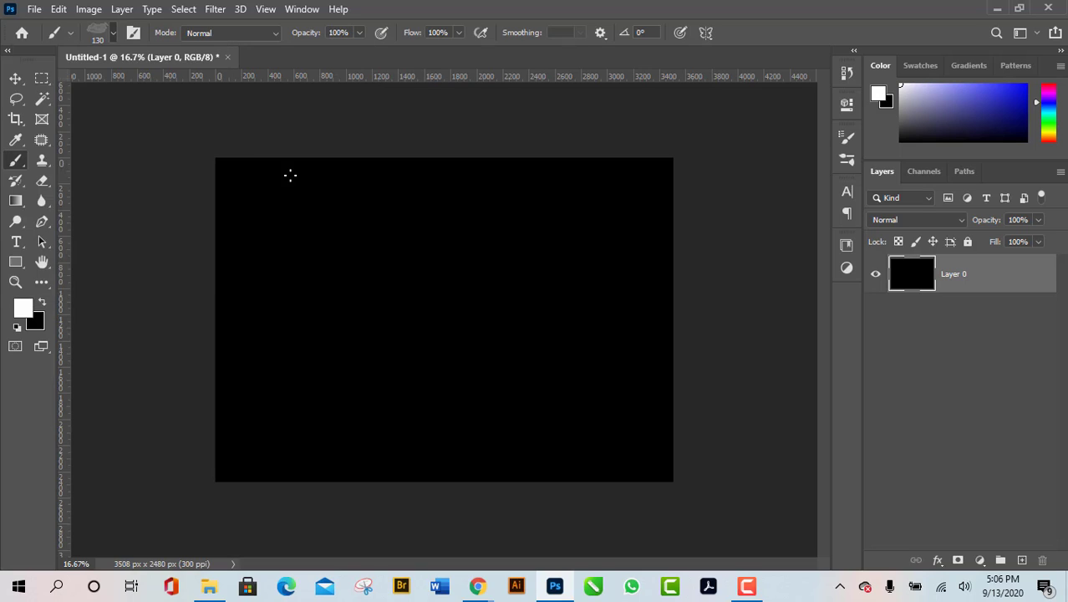
{"action": "left_click", "coordinate": [114, 32]}
{"action": "scroll", "coordinate": [130, 223], "scroll_direction": "up", "scroll_amount": 1}
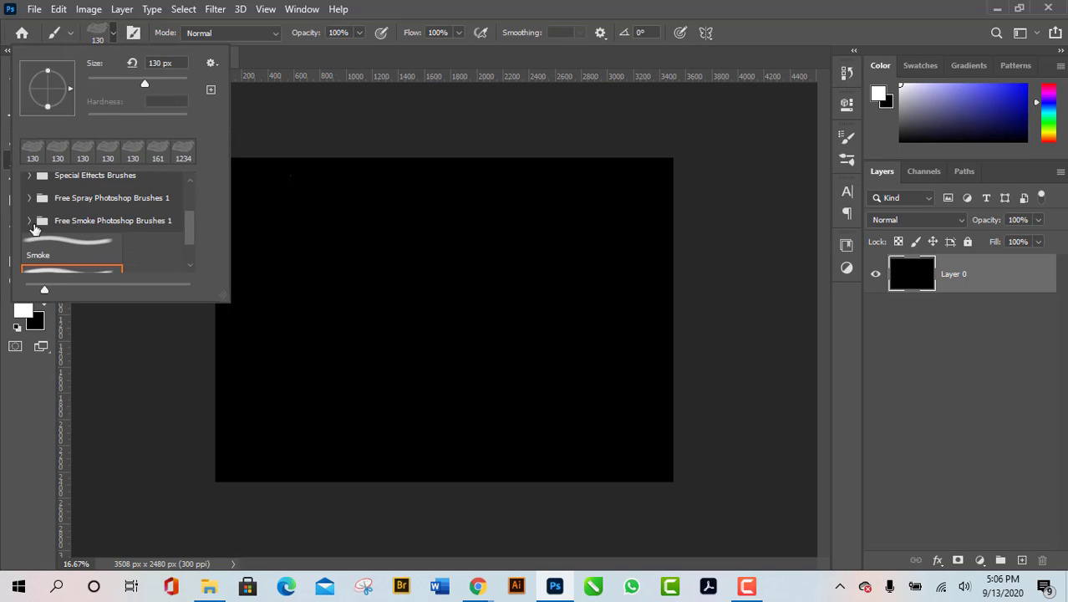
{"action": "scroll", "coordinate": [129, 242], "scroll_direction": "down", "scroll_amount": 2}
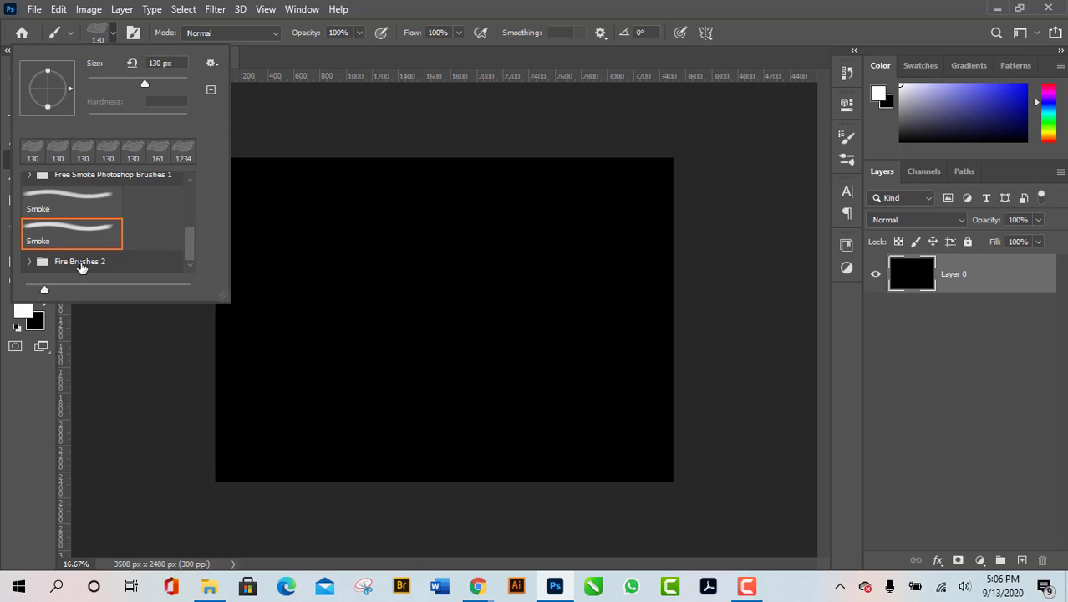
- Delete the first of the two loose Smoke brushes below the Free Smoke Photoshop Brushes 1 group
{"action": "left_click", "coordinate": [80, 199]}
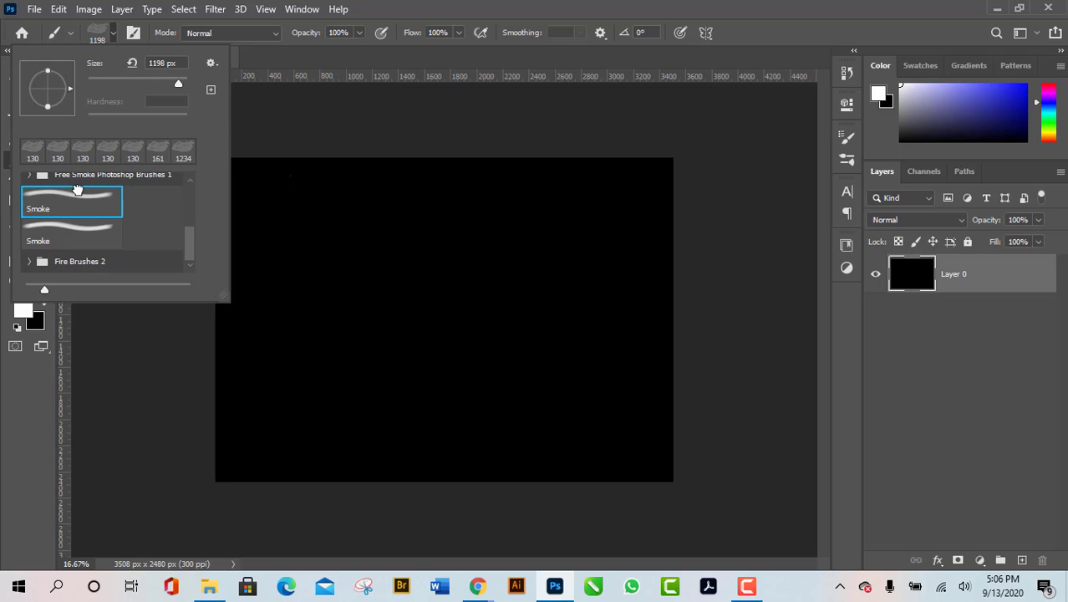
{"action": "scroll", "coordinate": [107, 234], "scroll_direction": "up", "scroll_amount": 1}
{"action": "scroll", "coordinate": [107, 234], "scroll_direction": "down", "scroll_amount": 1}
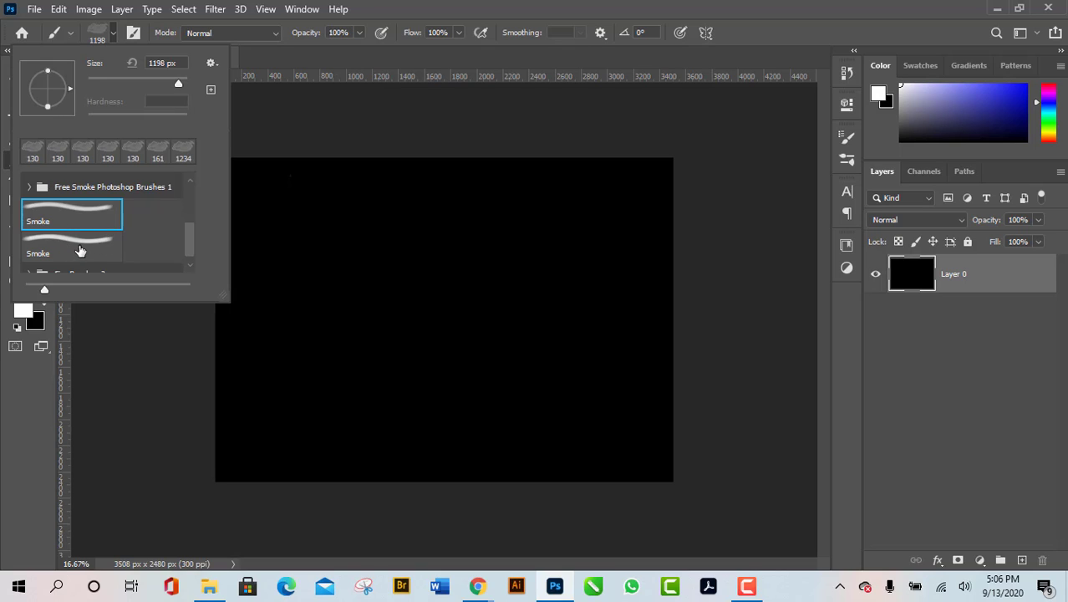
{"action": "left_click", "coordinate": [77, 247]}
{"action": "left_click", "coordinate": [79, 217]}
{"action": "left_click", "coordinate": [80, 244]}
{"action": "left_click", "coordinate": [76, 210]}
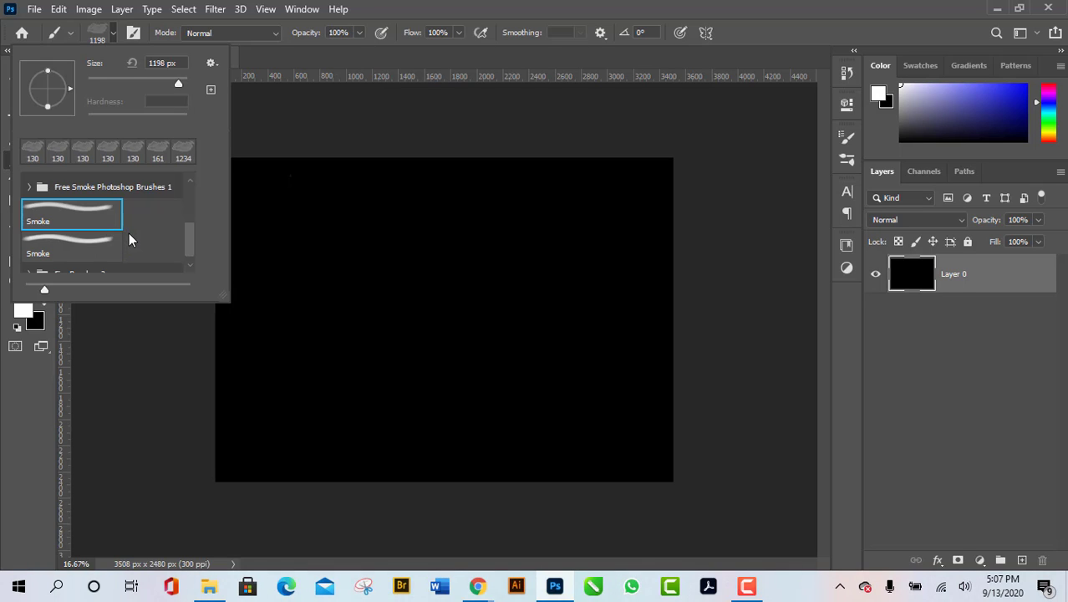
{"action": "scroll", "coordinate": [129, 236], "scroll_direction": "up", "scroll_amount": 1}
{"action": "scroll", "coordinate": [129, 236], "scroll_direction": "down", "scroll_amount": 1}
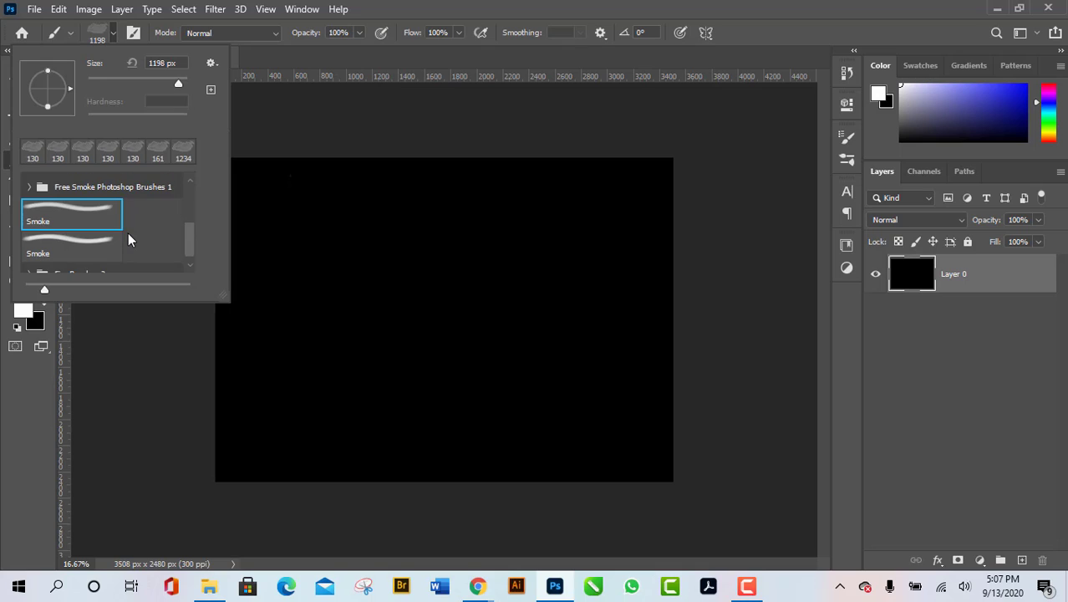
{"action": "right_click", "coordinate": [75, 221]}
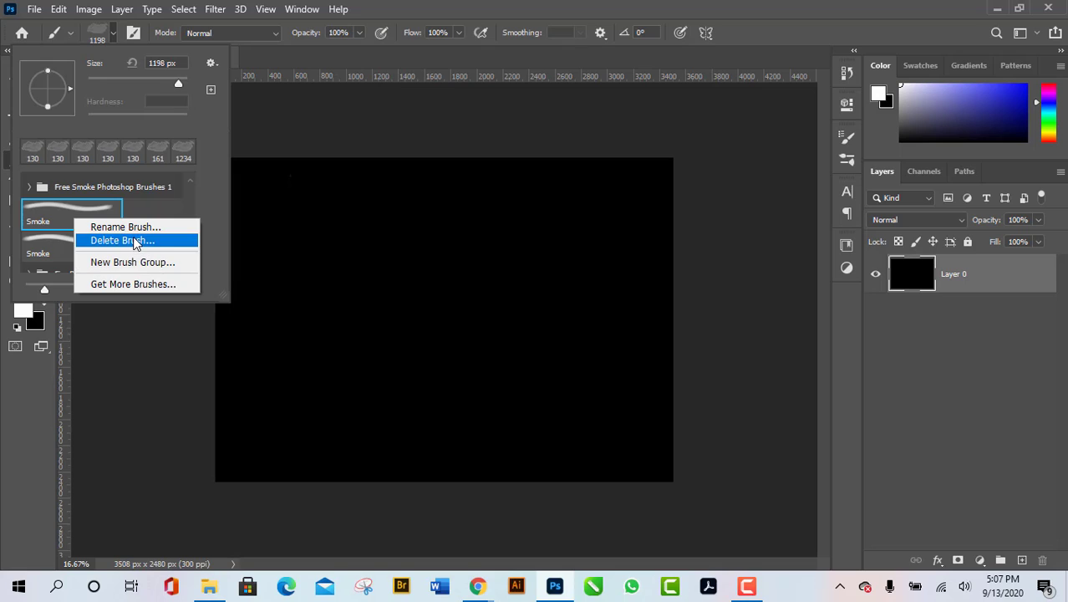
{"action": "left_click", "coordinate": [127, 242]}
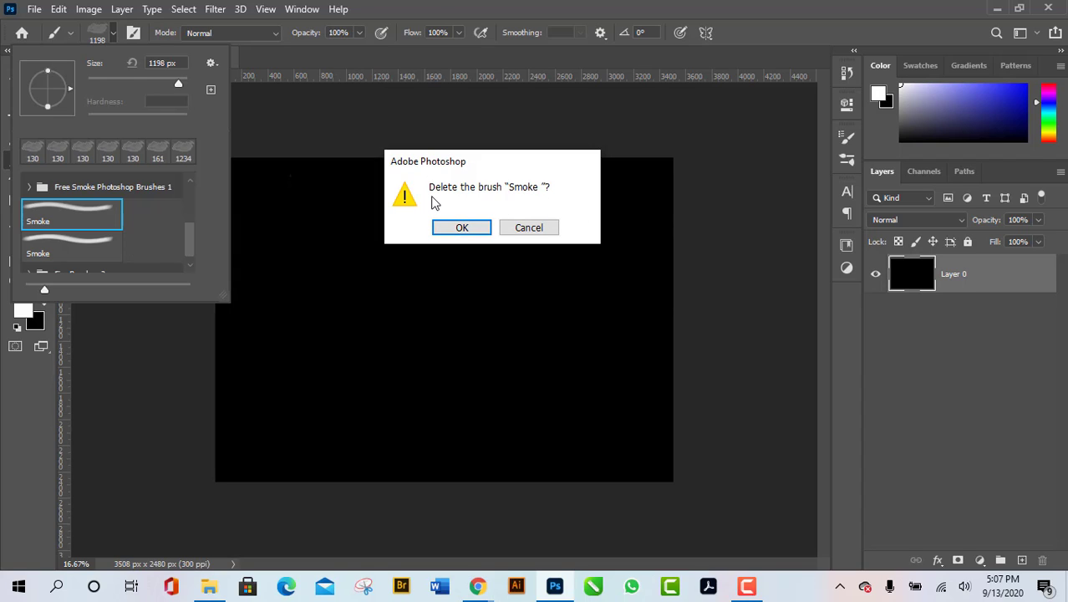
{"action": "left_click", "coordinate": [461, 228]}
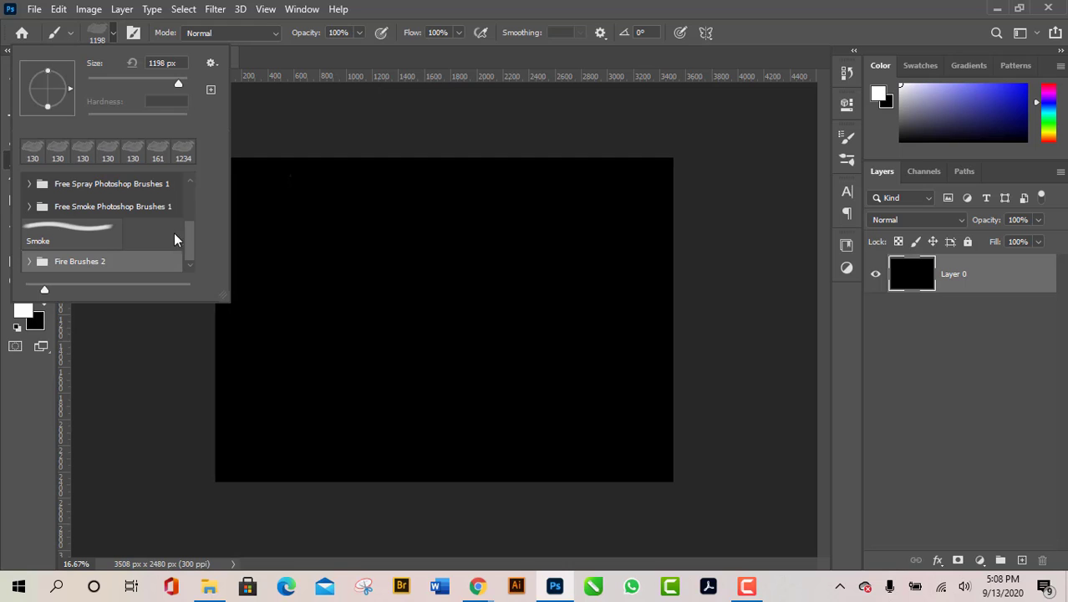
- Review the brush preset options and the brush sets available for loading, such as Fire Brushes 2
{"action": "left_click", "coordinate": [211, 63]}
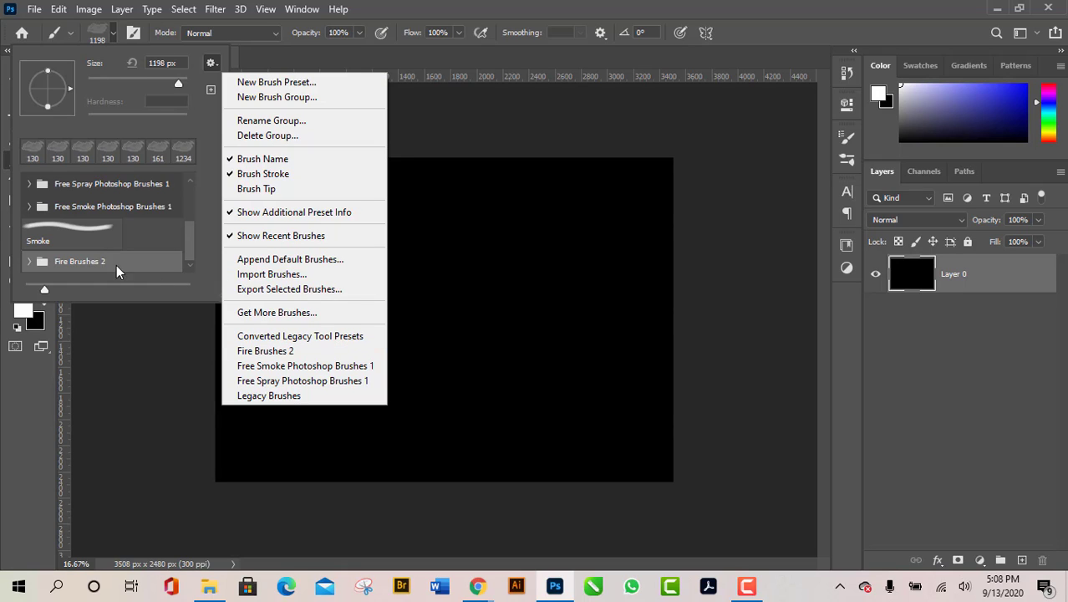
{"action": "left_click", "coordinate": [160, 268]}
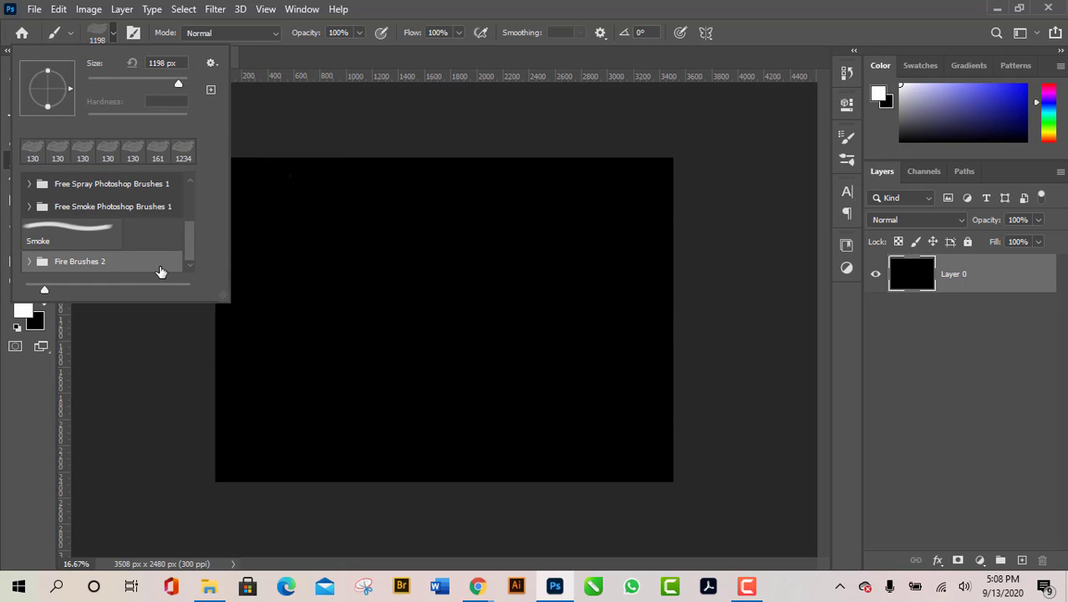
{"action": "left_click", "coordinate": [214, 63]}
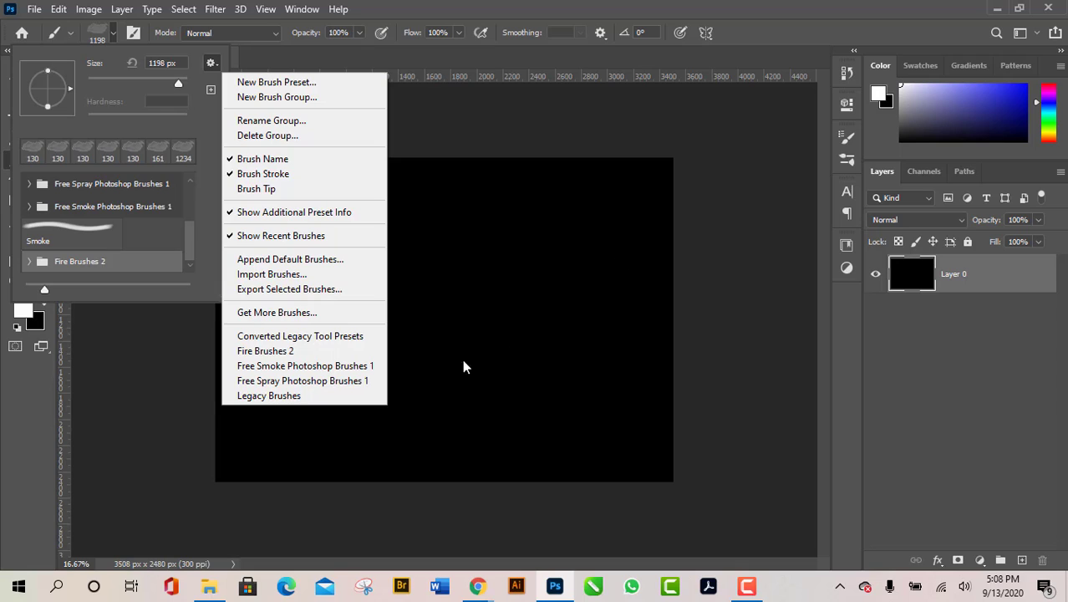
- Expand the Fire Brushes 2 group in the brush presets and choose the Flame 1 brush
{"action": "left_click", "coordinate": [211, 62]}
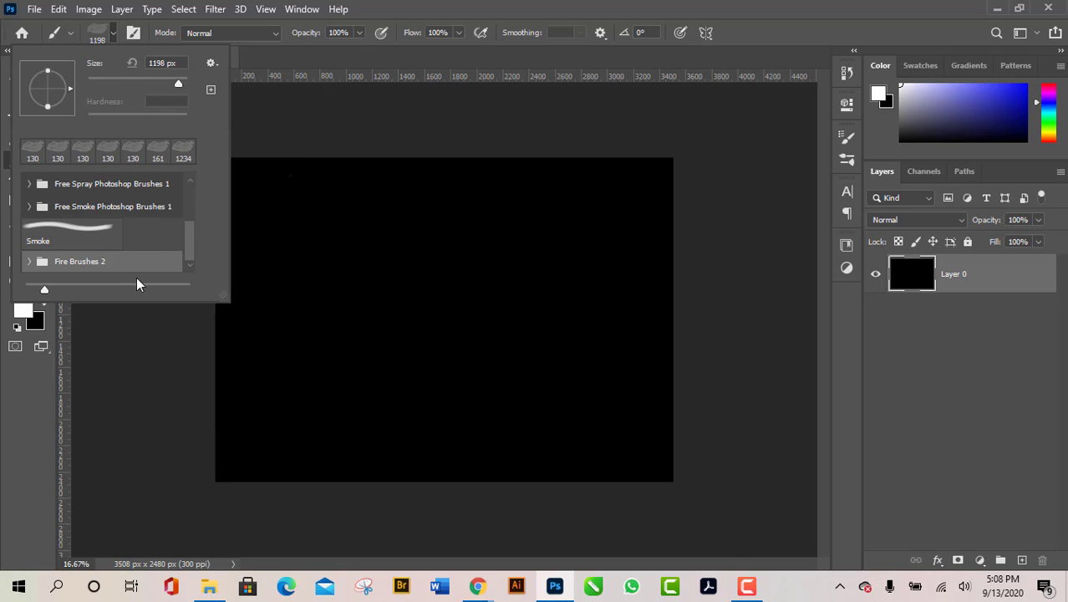
{"action": "left_click", "coordinate": [29, 260]}
{"action": "scroll", "coordinate": [153, 238], "scroll_direction": "down", "scroll_amount": 1}
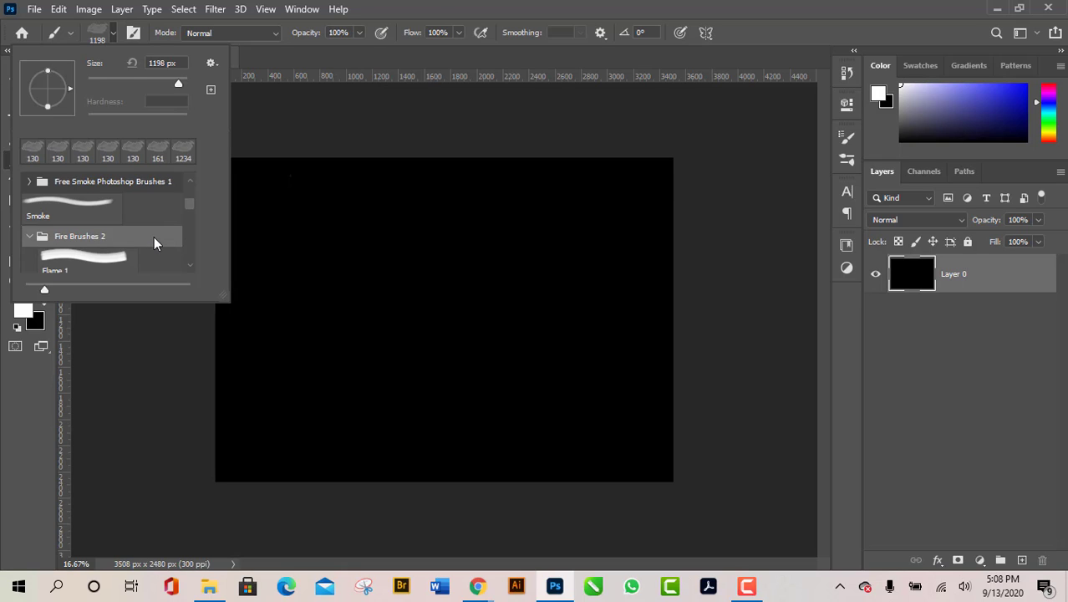
{"action": "scroll", "coordinate": [153, 238], "scroll_direction": "down", "scroll_amount": 1}
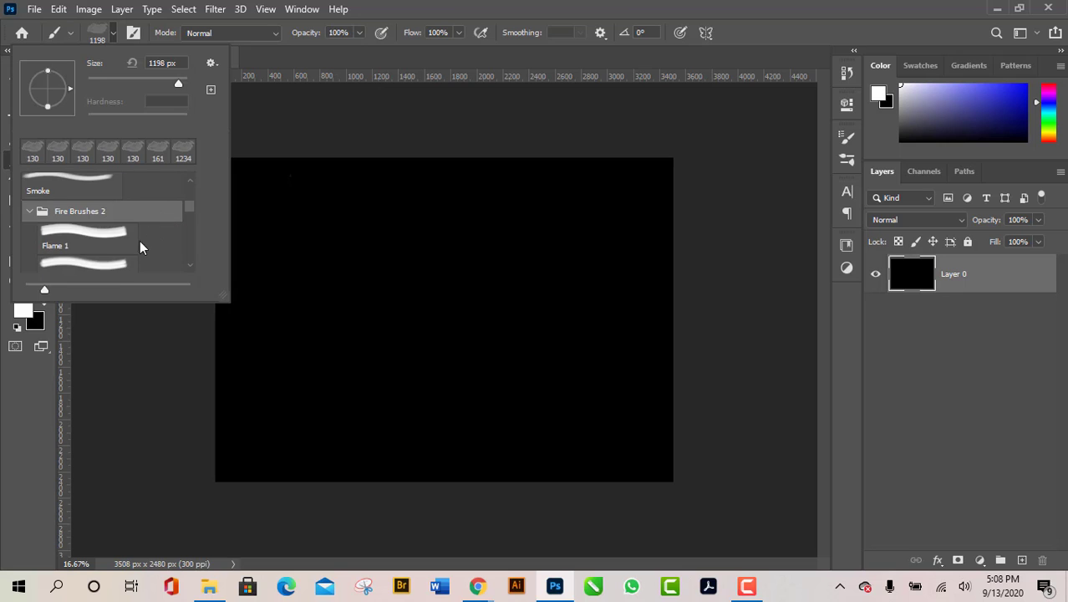
{"action": "left_click", "coordinate": [93, 244]}
{"action": "scroll", "coordinate": [131, 247], "scroll_direction": "down", "scroll_amount": 1}
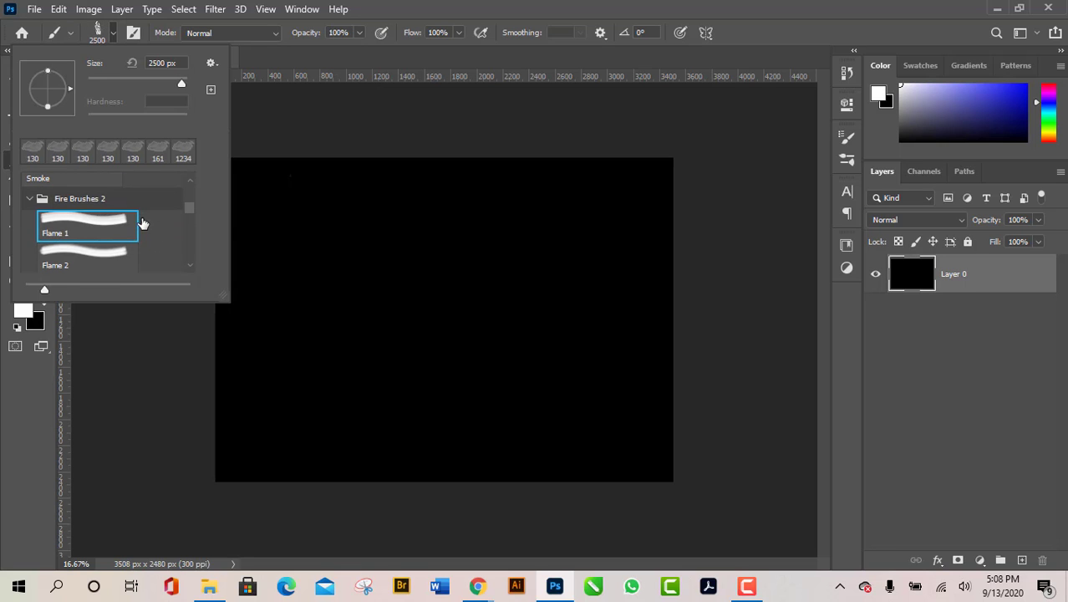
- Stamp three white flames side by side across the black canvas with the Flame 1 brush
{"action": "left_click", "coordinate": [428, 319]}
{"action": "left_click", "coordinate": [428, 319]}
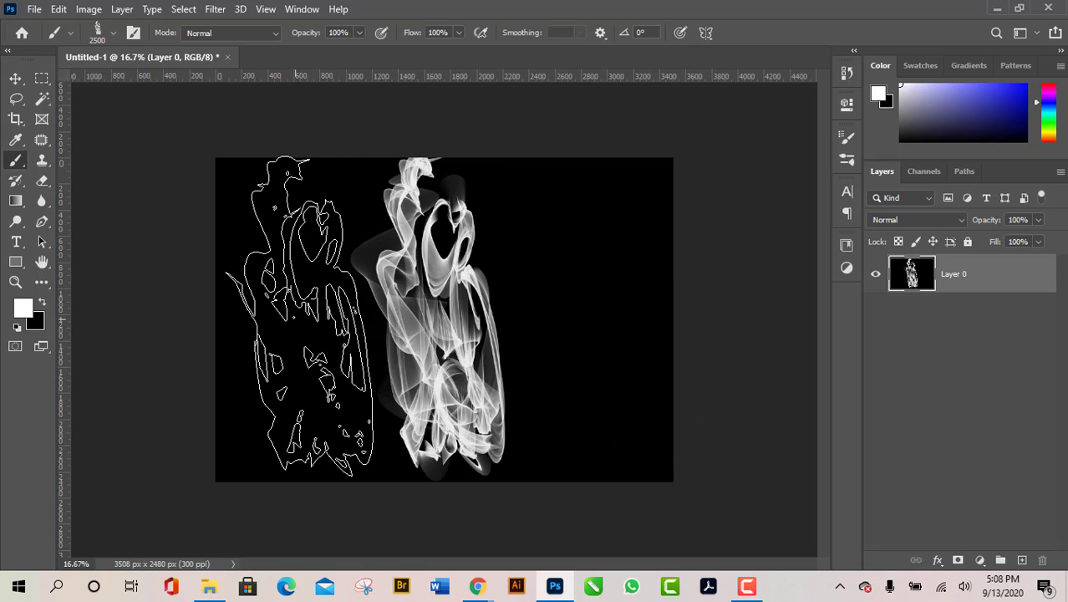
{"action": "left_click", "coordinate": [302, 317]}
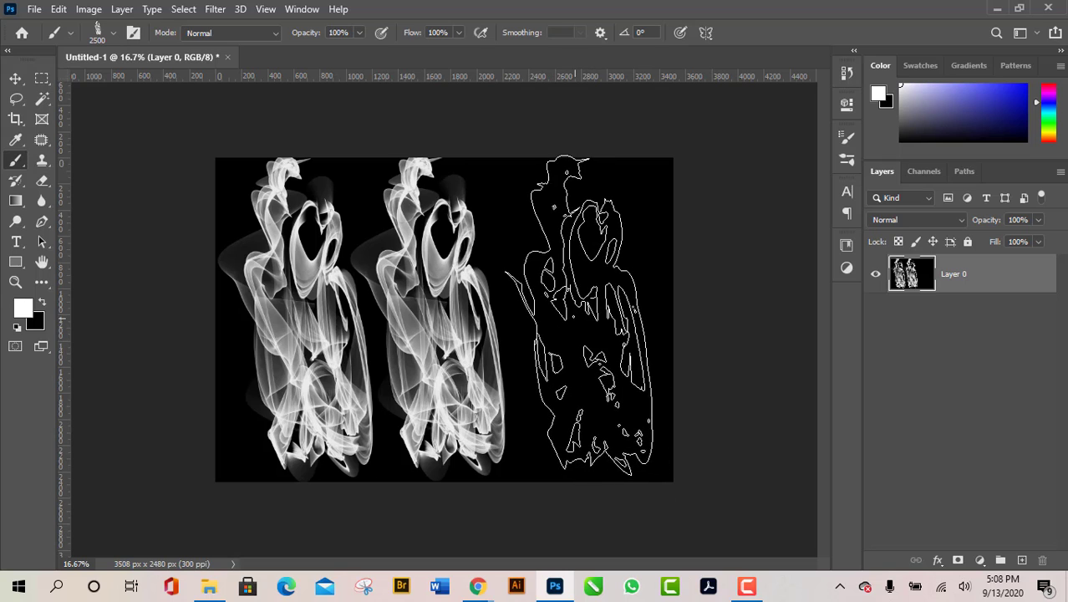
{"action": "left_click", "coordinate": [564, 318]}
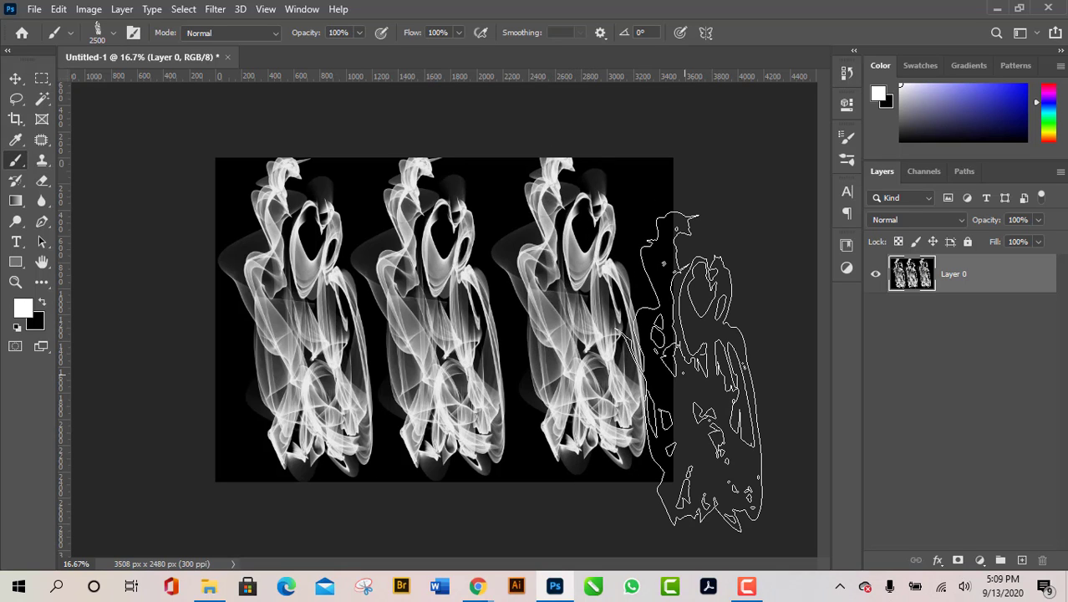
- Undo the three white flame stamps
{"action": "key", "text": "ctrl+z"}
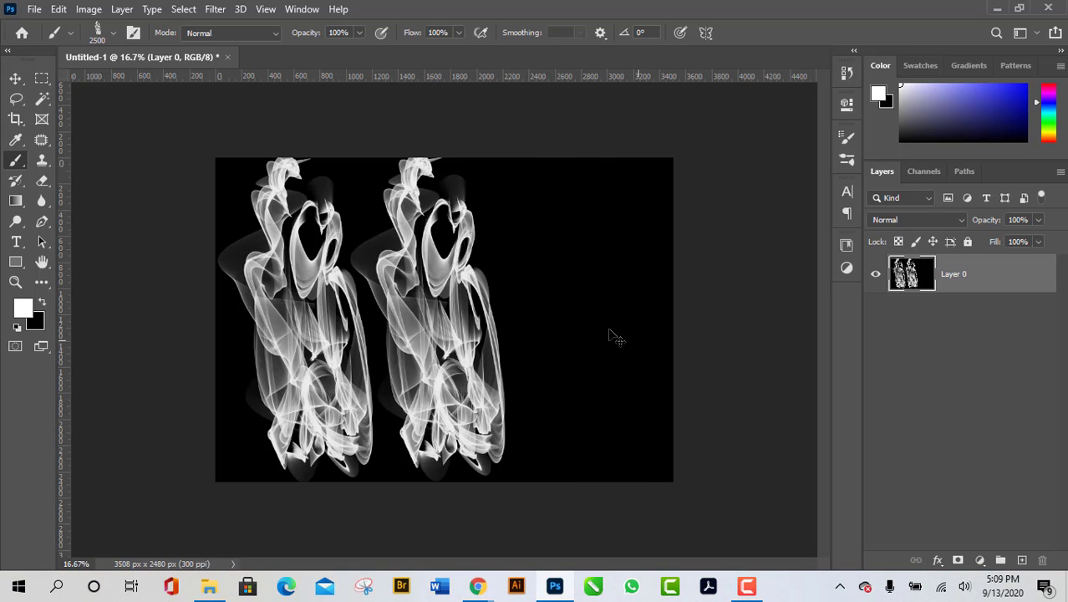
{"action": "key", "text": "ctrl+z"}
{"action": "key", "text": "ctrl+z"}
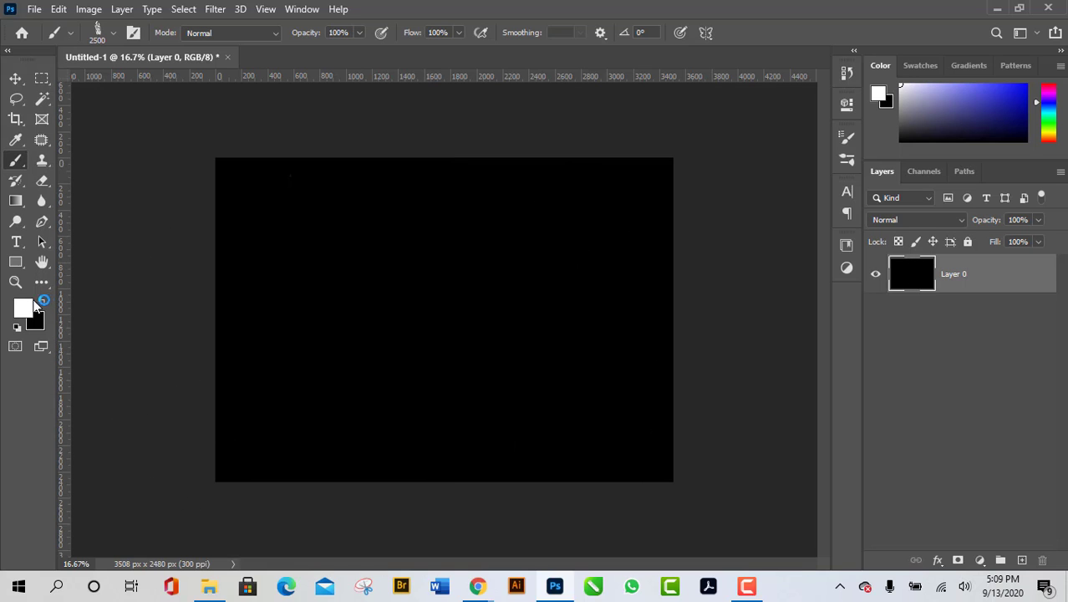
- Set the foreground color to red-orange fc3a06 and stamp one flame in the middle of the canvas
{"action": "left_click", "coordinate": [23, 309]}
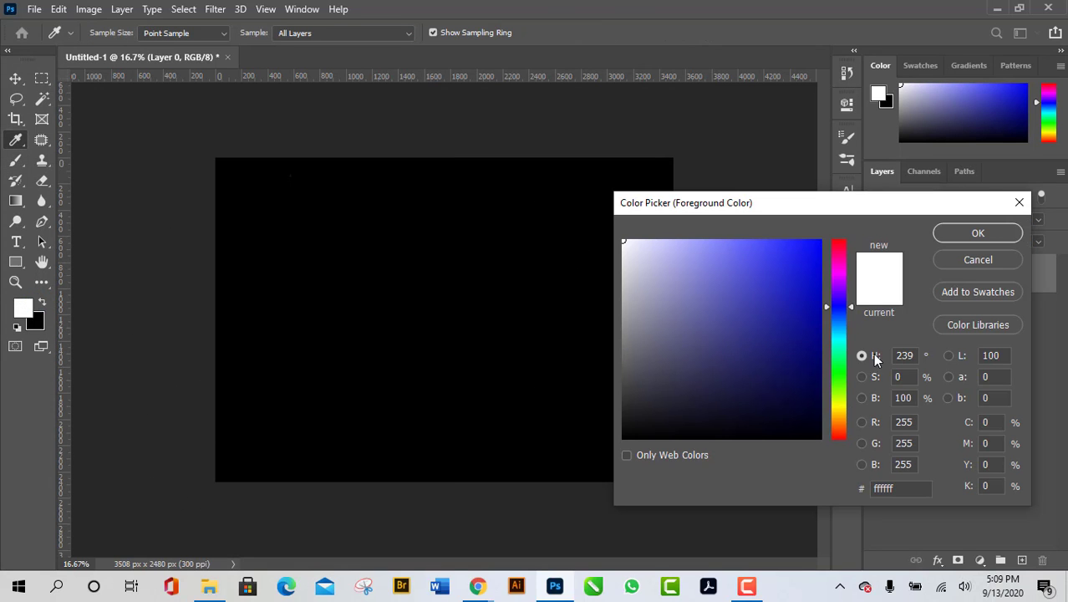
{"action": "left_click_drag", "start_coordinate": [851, 328], "coordinate": [857, 430]}
{"action": "left_click_drag", "start_coordinate": [806, 294], "coordinate": [800, 370]}
{"action": "left_click_drag", "start_coordinate": [850, 427], "coordinate": [854, 439]}
{"action": "left_click_drag", "start_coordinate": [846, 359], "coordinate": [846, 268]}
{"action": "left_click", "coordinate": [978, 232]}
{"action": "key", "text": "b"}
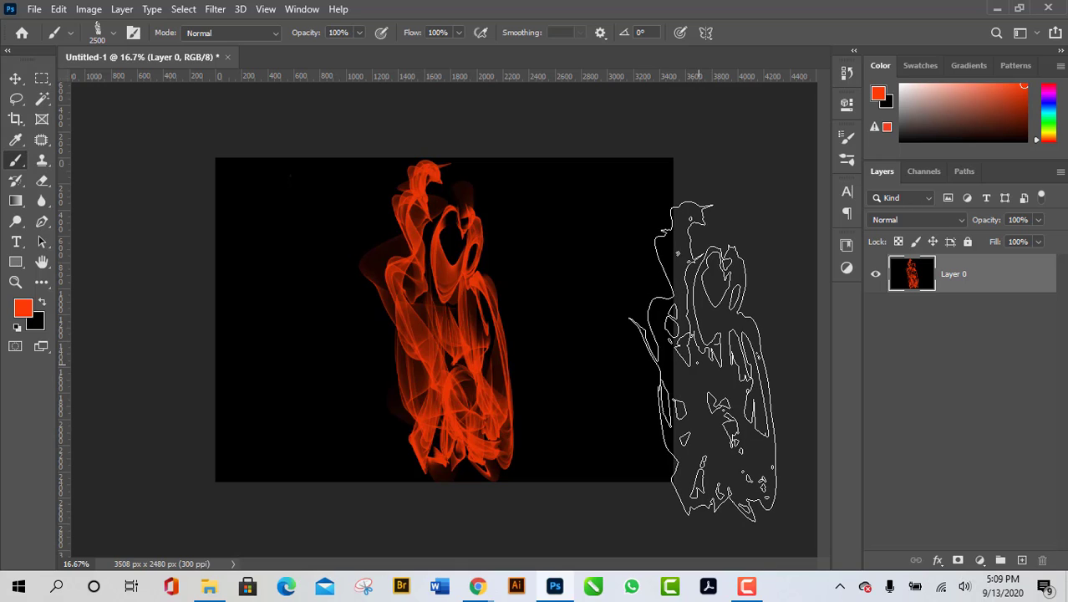
- Set the foreground color to orange fc8506, stamp a flame on each side of the red one, and switch to the Move tool
{"action": "left_click", "coordinate": [26, 311]}
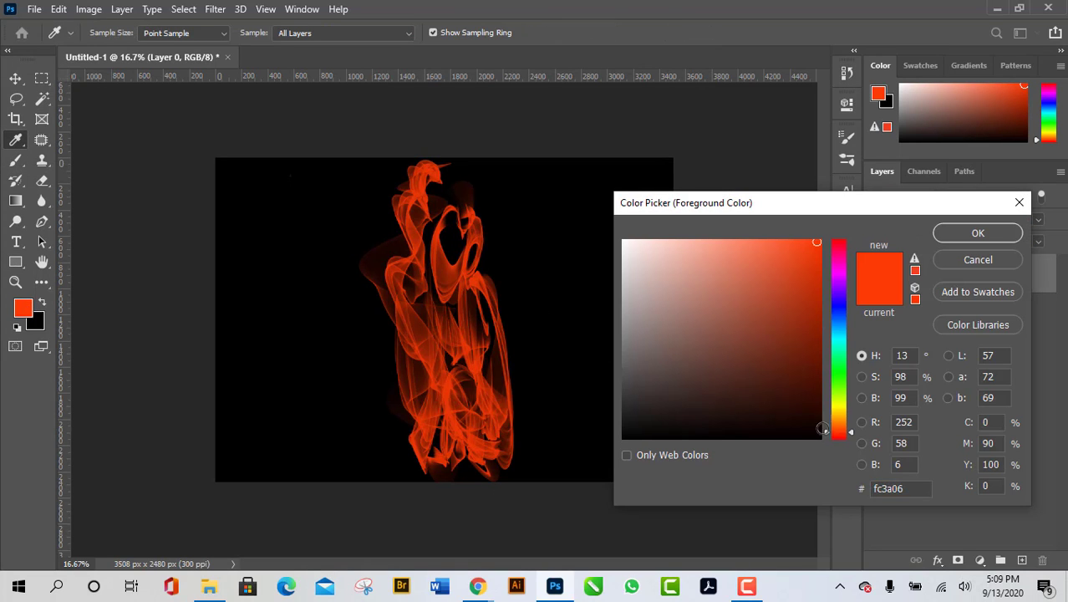
{"action": "left_click_drag", "start_coordinate": [852, 437], "coordinate": [855, 424]}
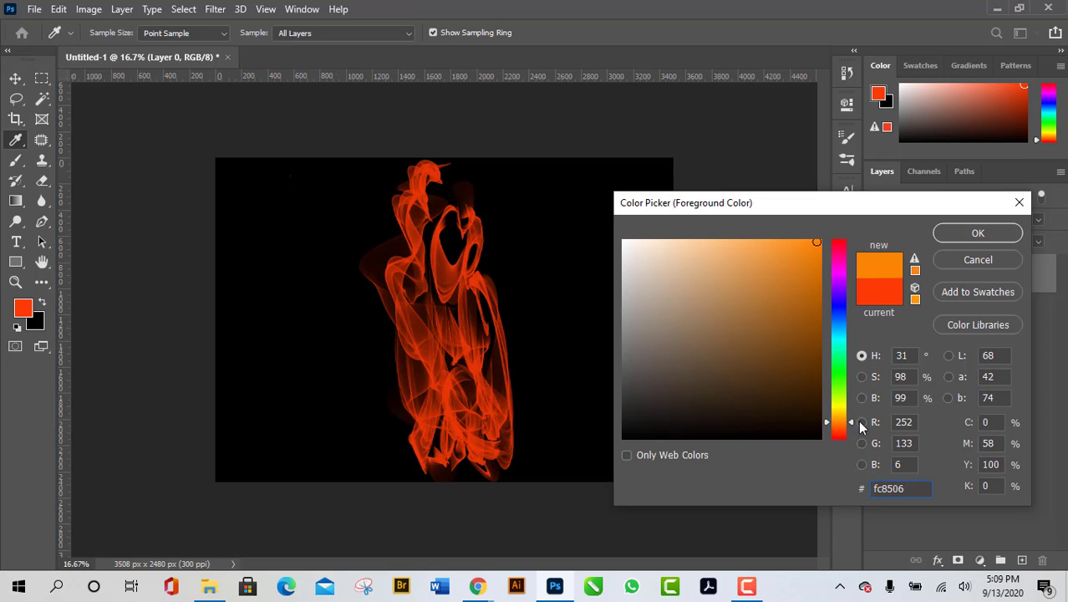
{"action": "left_click", "coordinate": [999, 240]}
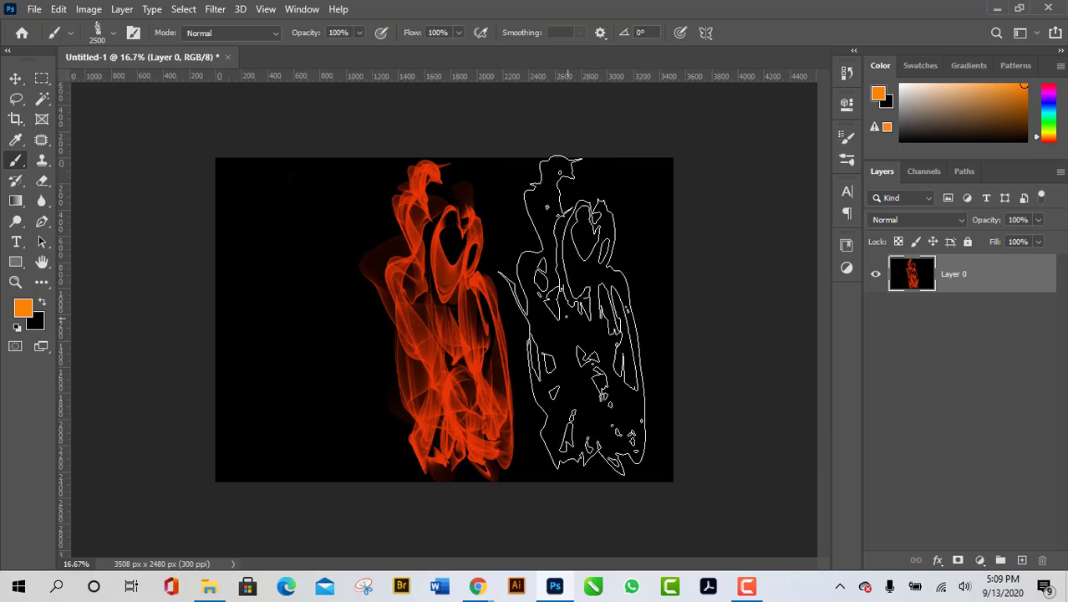
{"action": "left_click", "coordinate": [570, 316]}
{"action": "left_click", "coordinate": [287, 313]}
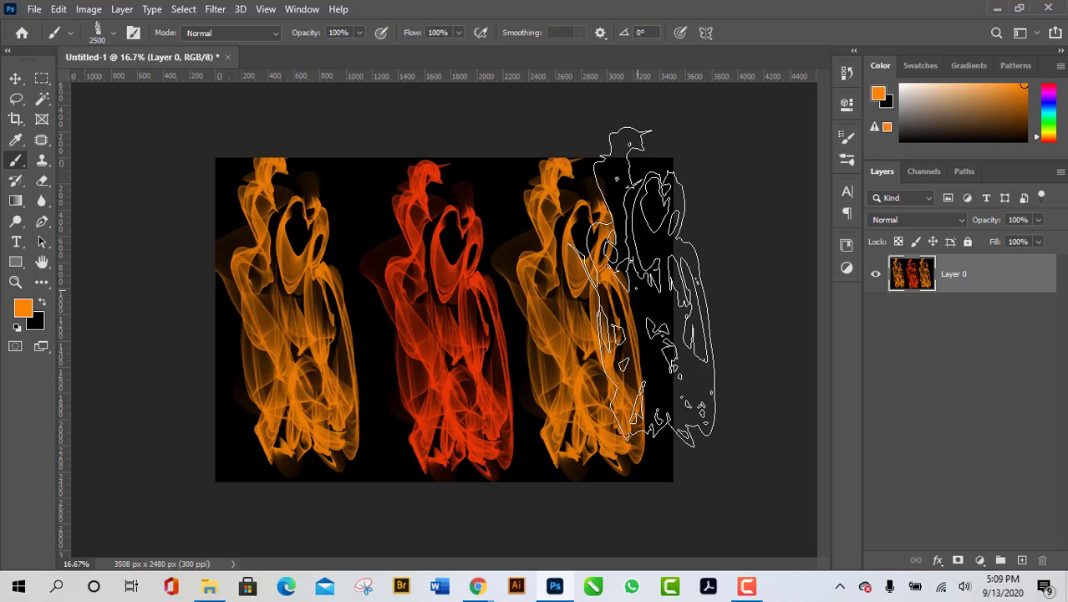
{"action": "left_click", "coordinate": [15, 77]}
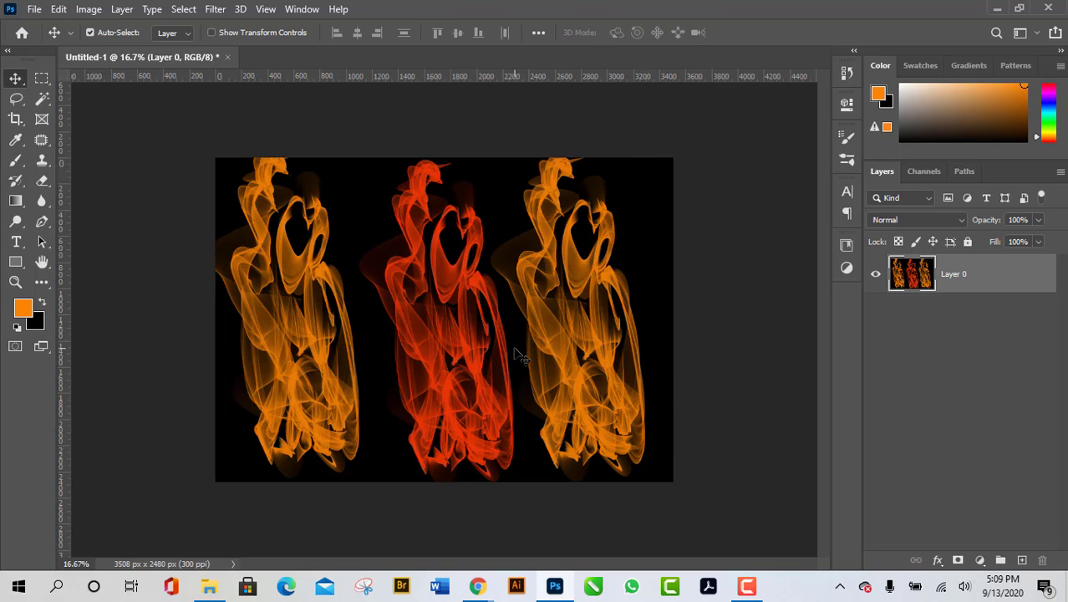
- Switch to the Google Meet call in Chrome, stop presenting, and pin the presenting student's shared screen
{"action": "left_click", "coordinate": [998, 9]}
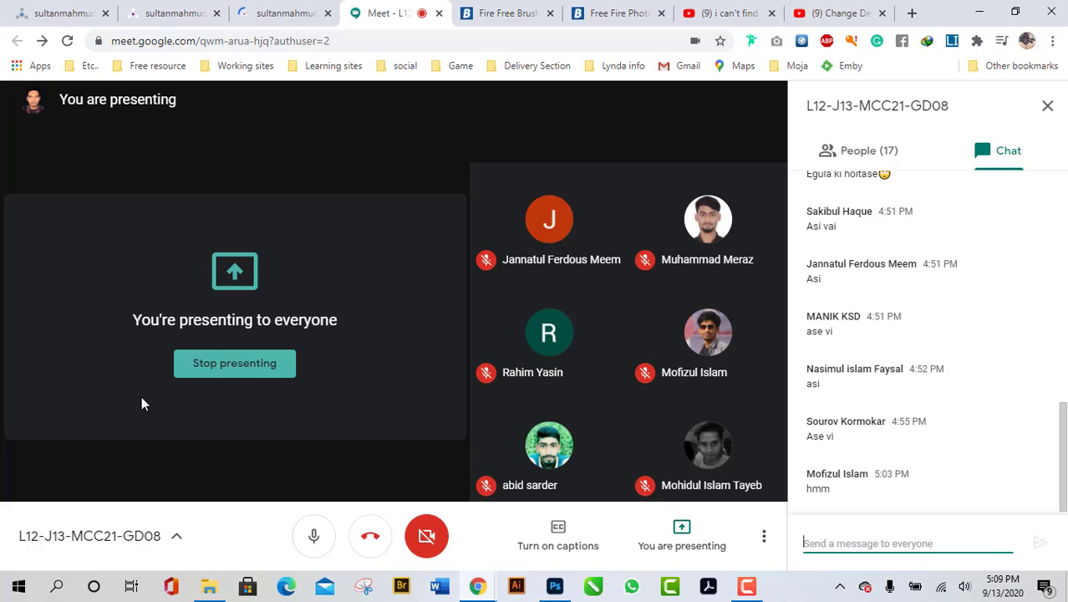
{"action": "left_click", "coordinate": [262, 372]}
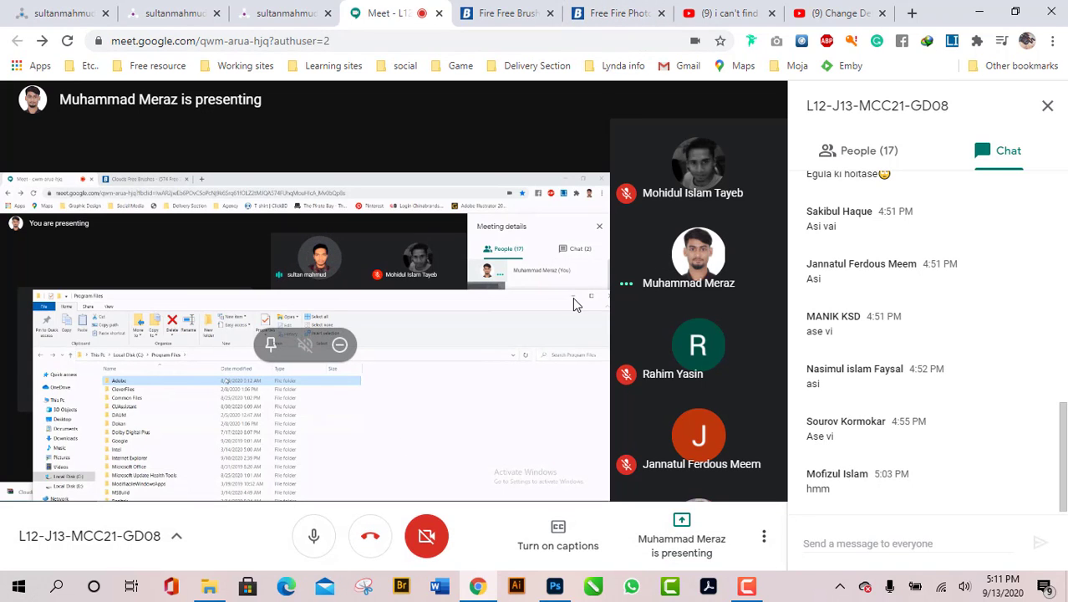
{"action": "left_click", "coordinate": [619, 12]}
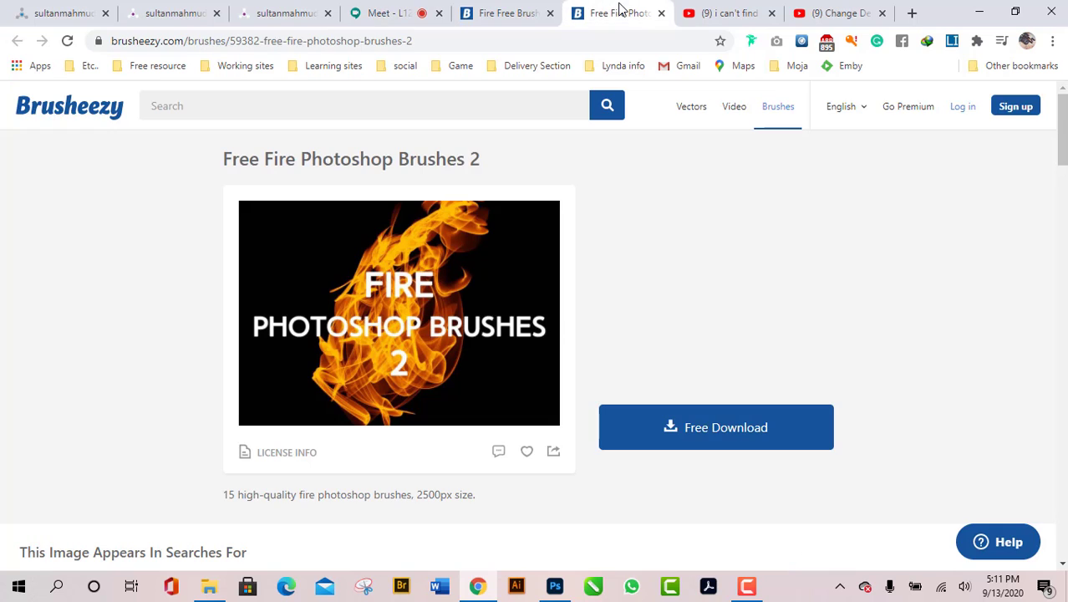
{"action": "left_click", "coordinate": [389, 17]}
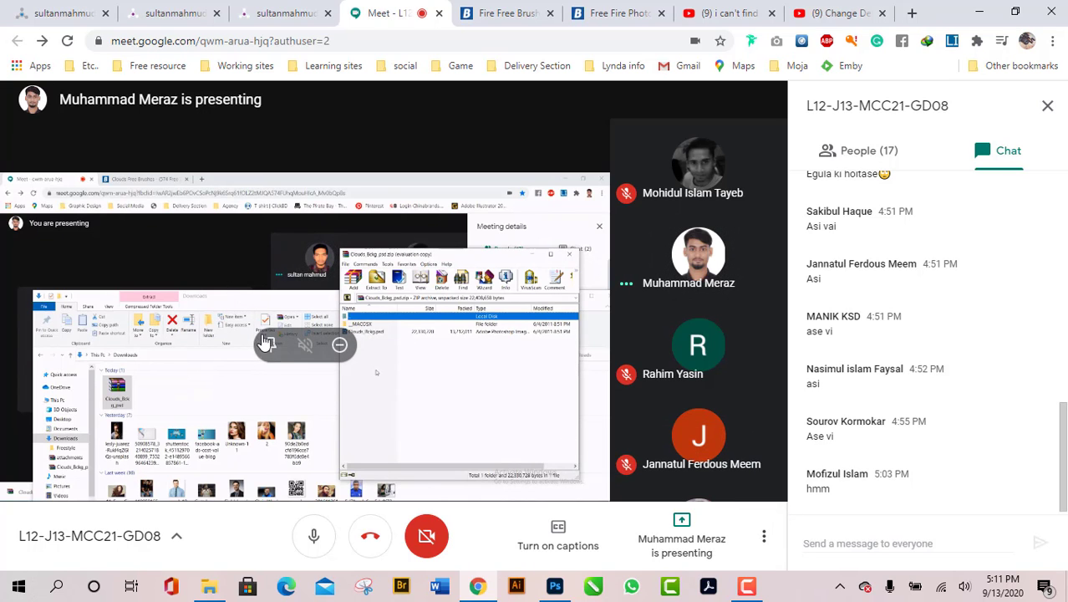
{"action": "left_click", "coordinate": [272, 347]}
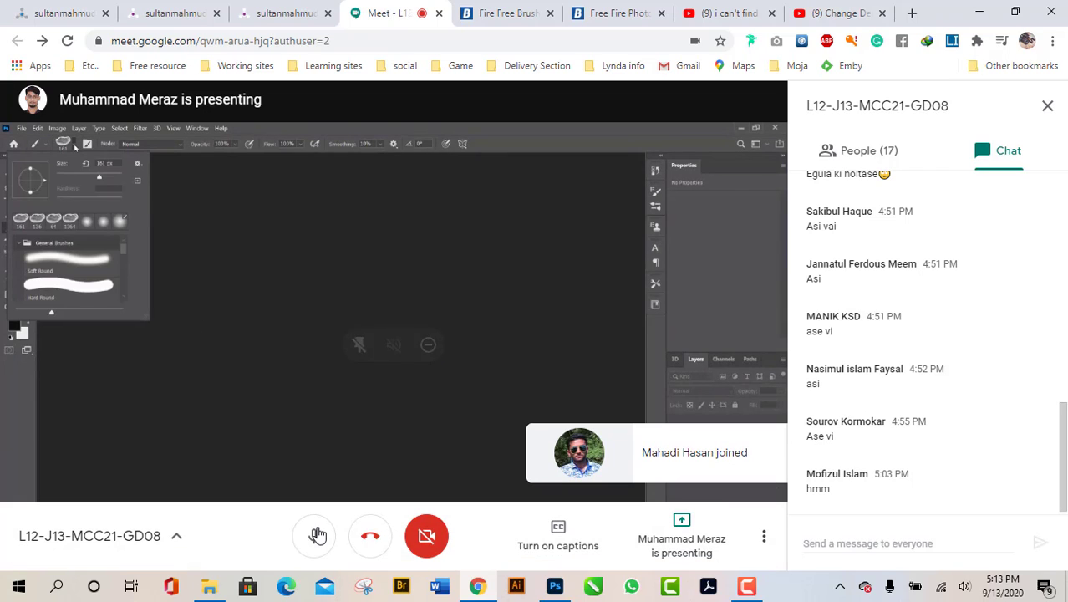
- Mute and unmute the microphone during the student's presentation and glance at the C: drive in File Explorer
{"action": "left_click", "coordinate": [317, 536]}
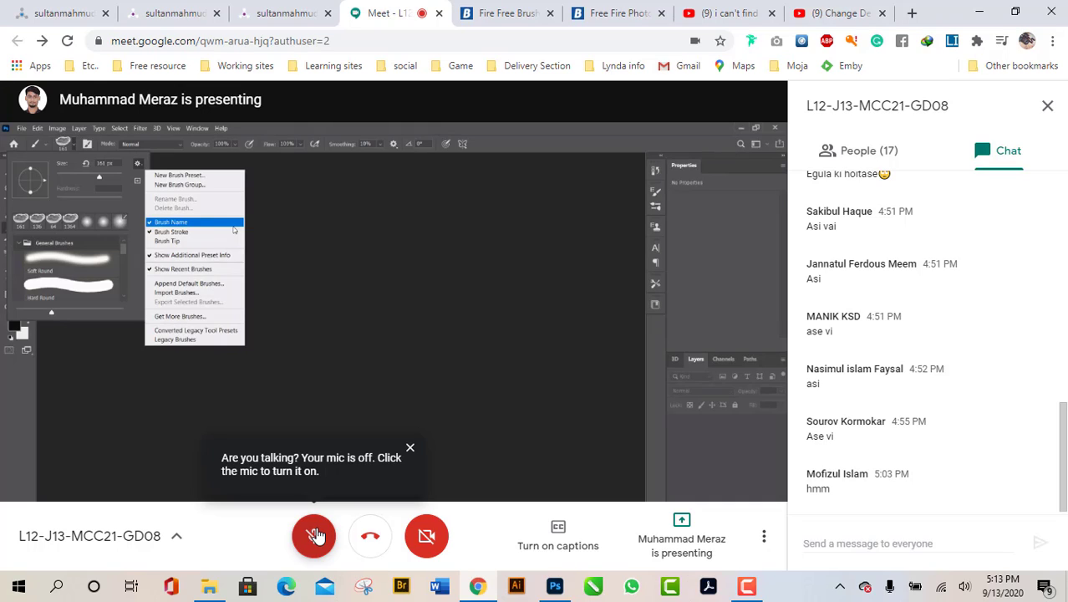
{"action": "left_click", "coordinate": [316, 535]}
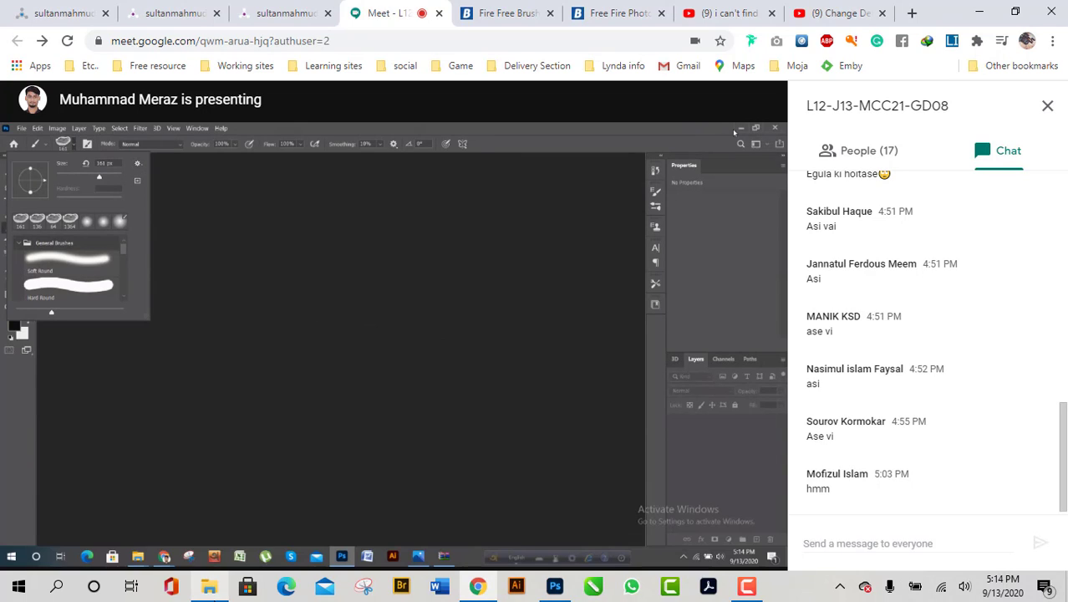
{"action": "left_click", "coordinate": [211, 587]}
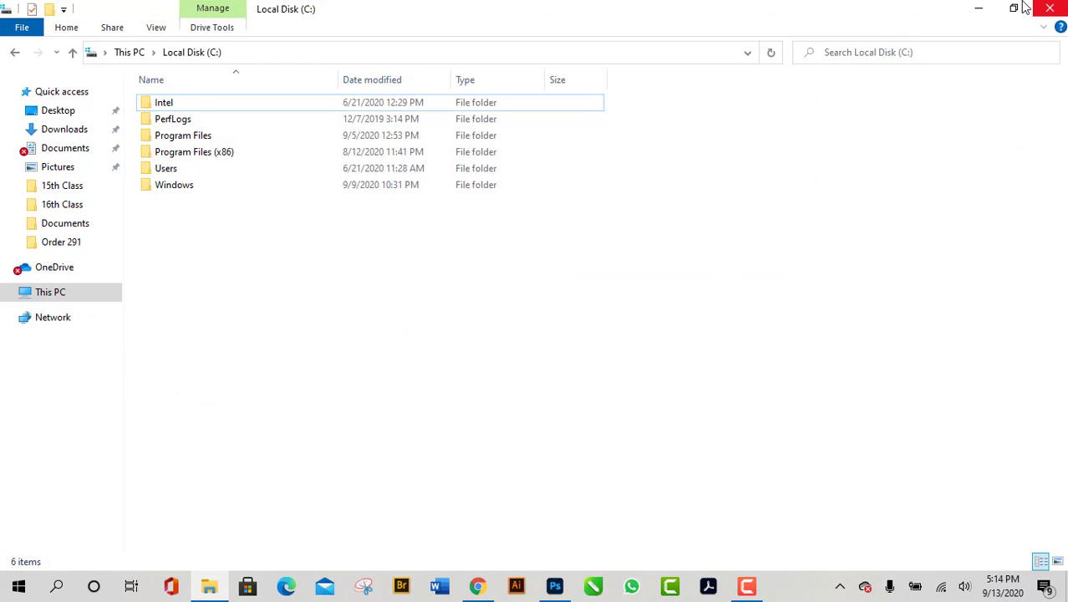
{"action": "left_click", "coordinate": [978, 8]}
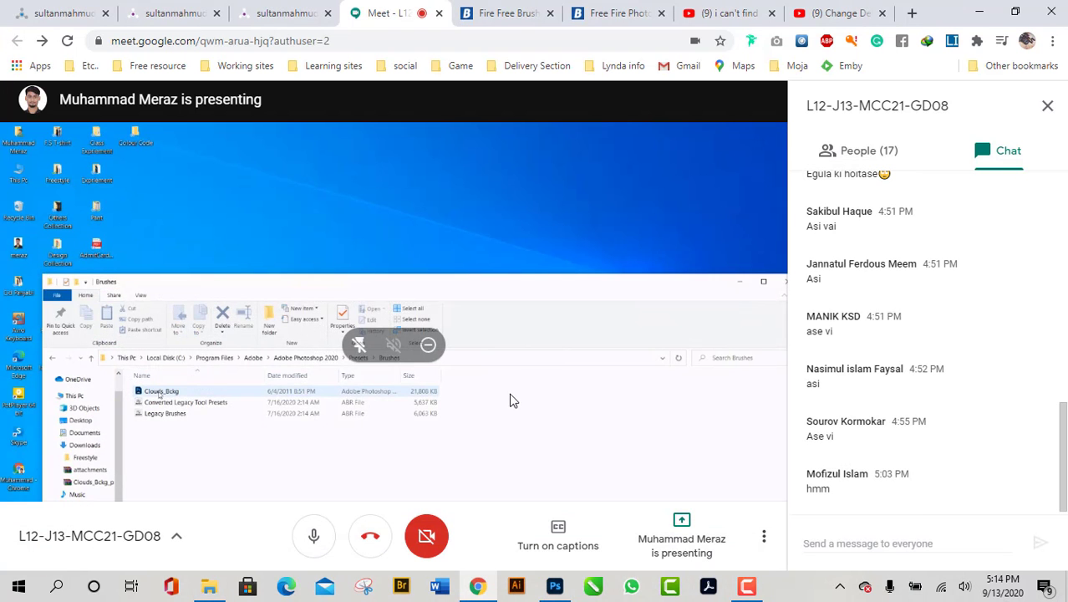
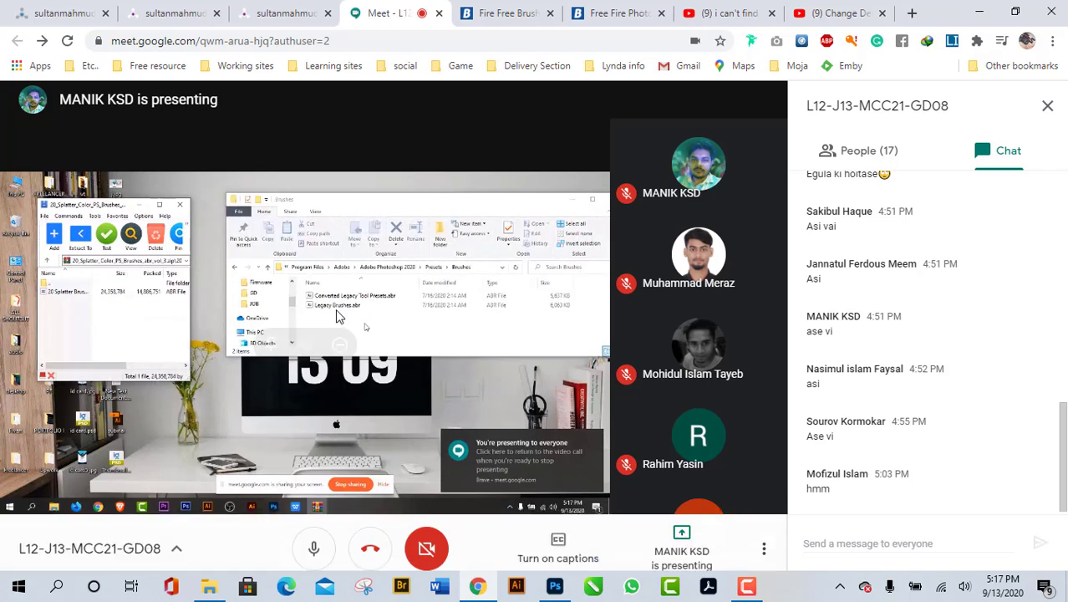
- Watch the next student's shared screen with the microphone muted, and turn the microphone back on
{"action": "mouse_move", "coordinate": [336, 313]}
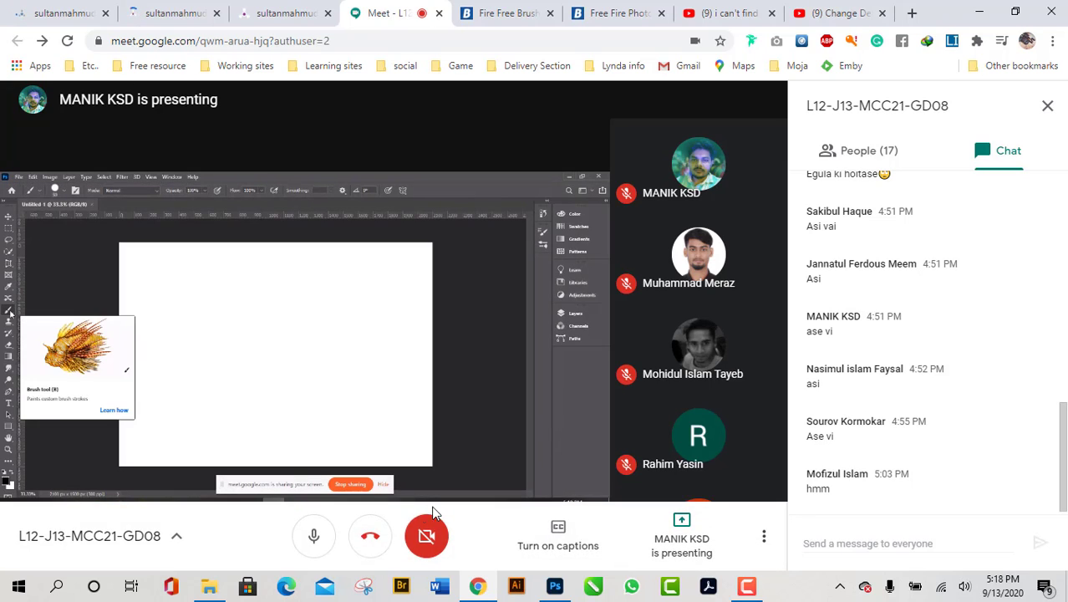
{"action": "left_click", "coordinate": [310, 539]}
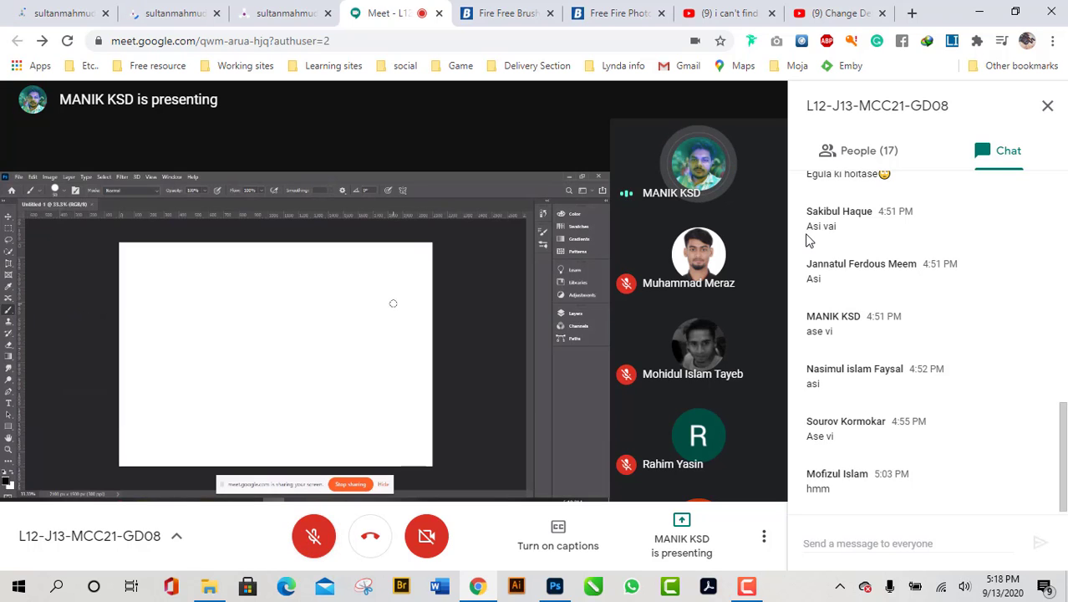
{"action": "left_click", "coordinate": [307, 521]}
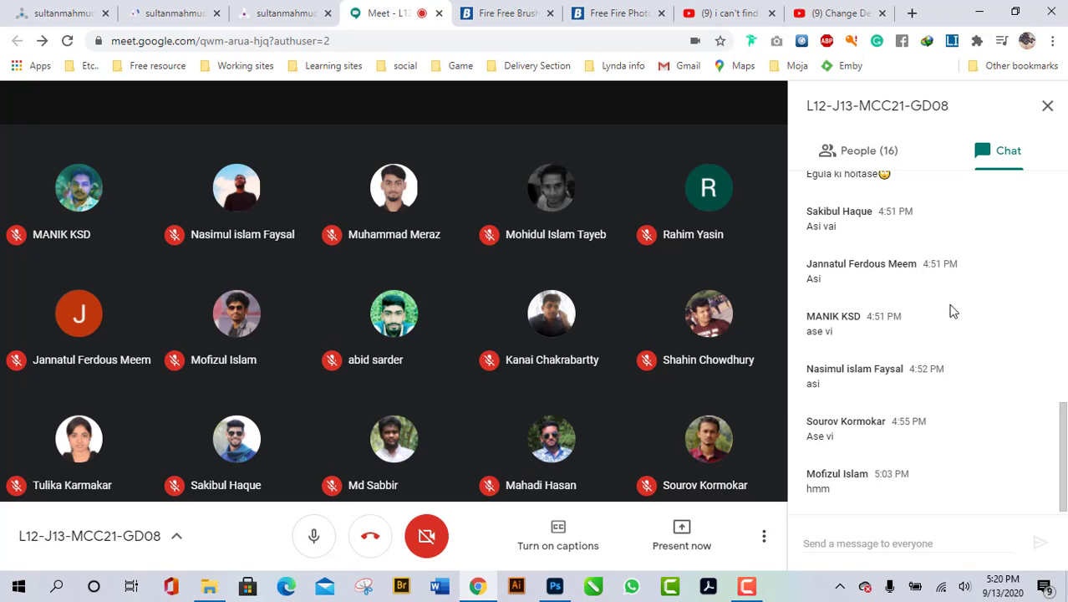
- Check the meeting's chat and participant list, and glance at the Brusheezy fire brush pages
{"action": "scroll", "coordinate": [944, 372], "scroll_direction": "up", "scroll_amount": 1}
{"action": "scroll", "coordinate": [947, 377], "scroll_direction": "down", "scroll_amount": 1}
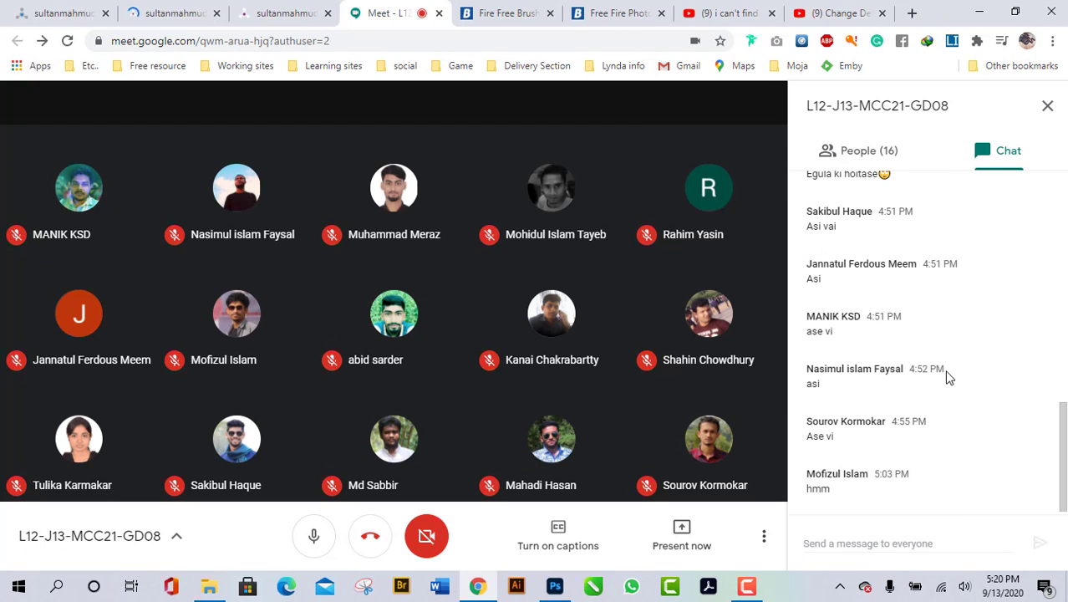
{"action": "left_click", "coordinate": [882, 159]}
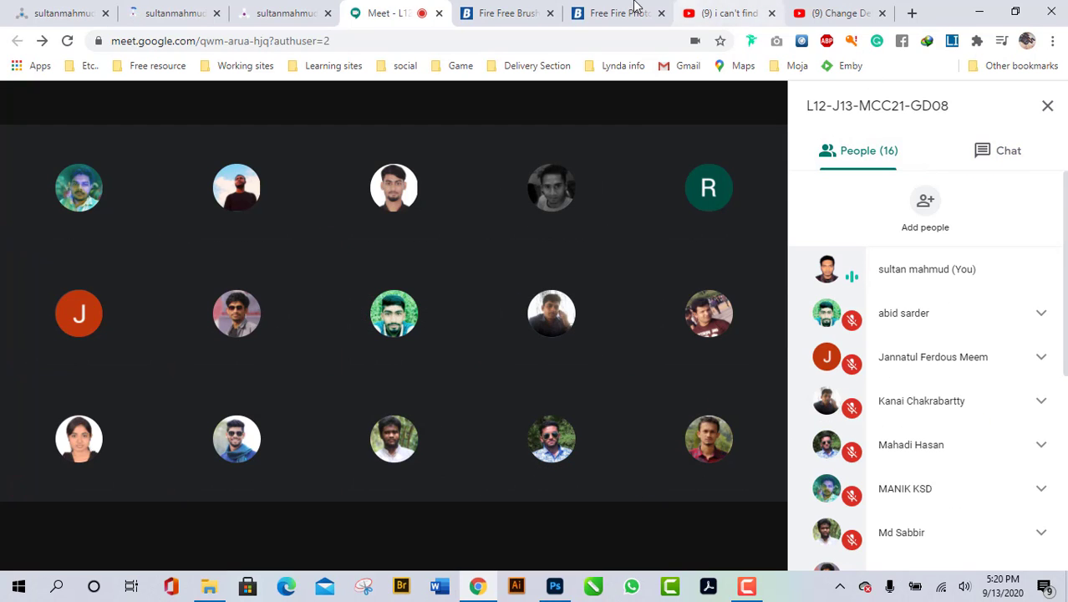
{"action": "left_click", "coordinate": [617, 14]}
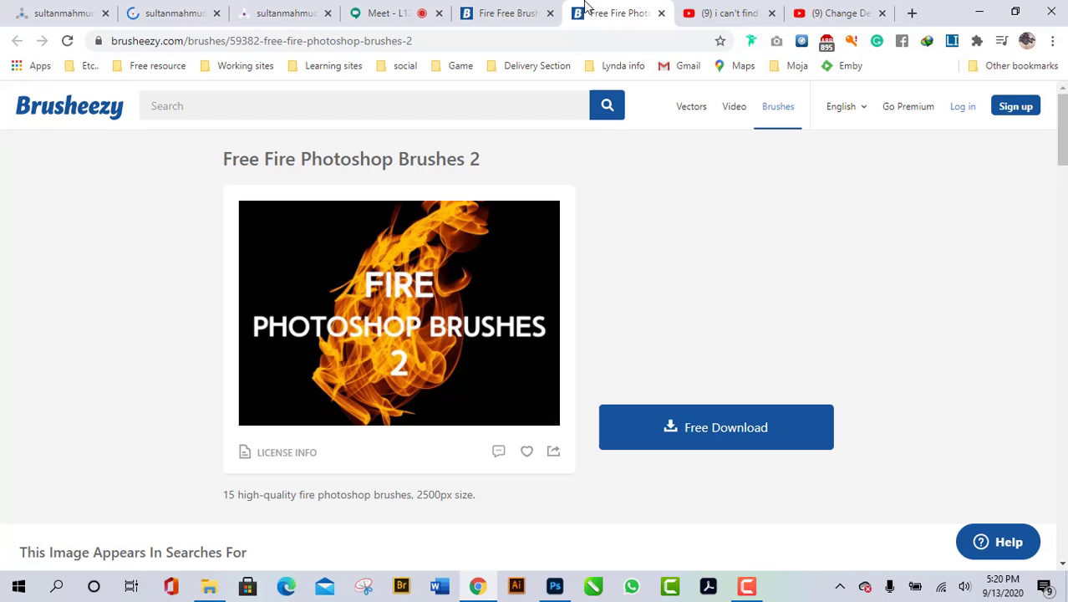
{"action": "left_click", "coordinate": [505, 13]}
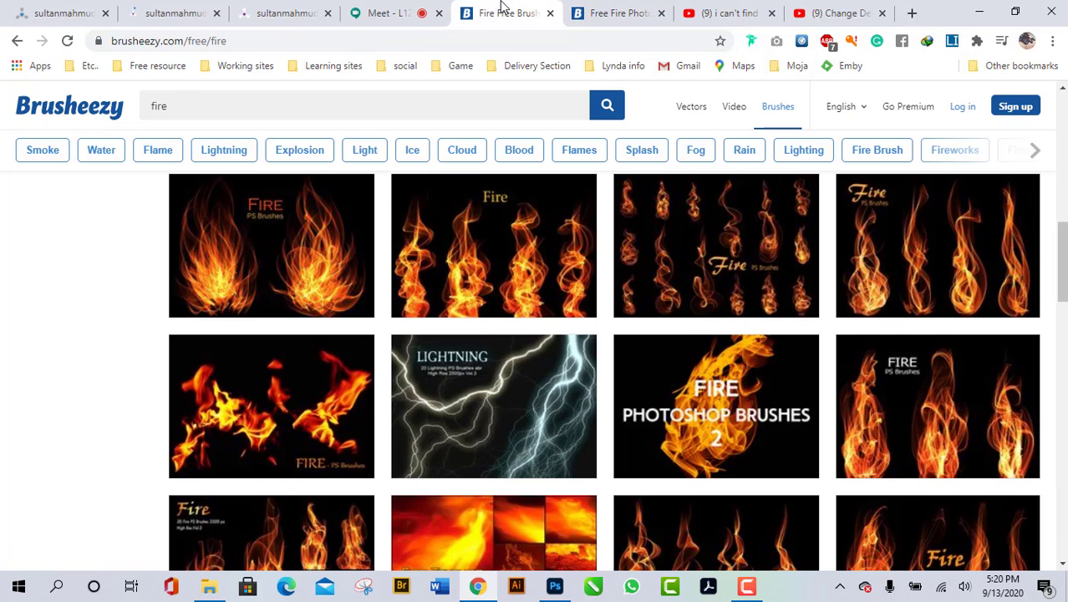
- Switch to Photoshop and undo the orange and red flame stamps to clear the black canvas
{"action": "left_click", "coordinate": [554, 587]}
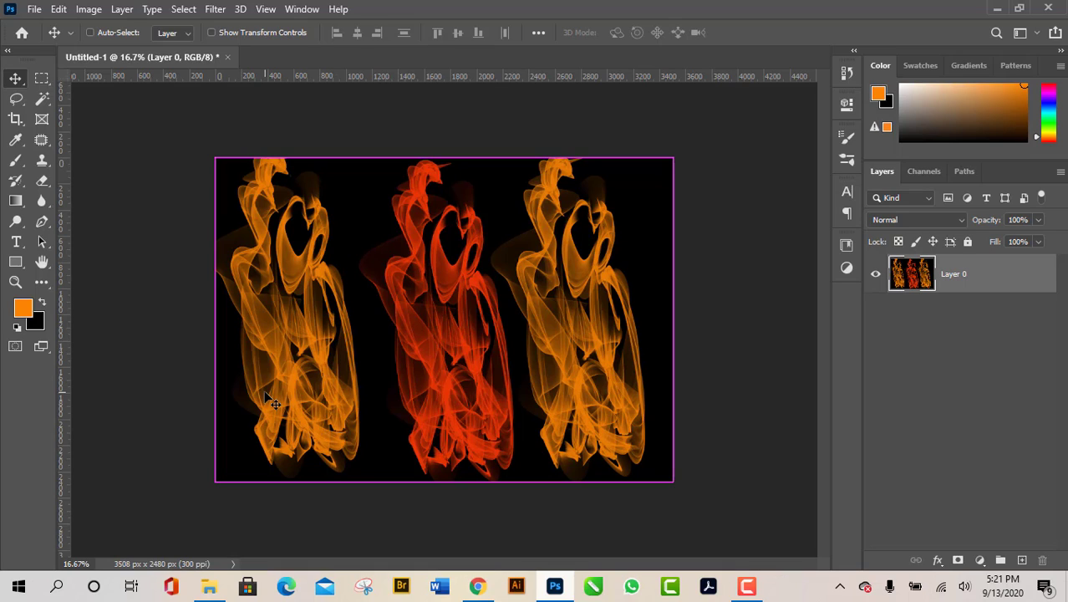
{"action": "key", "text": "ctrl+alt+z"}
{"action": "key", "text": "ctrl+alt+z"}
{"action": "key", "text": "ctrl+alt+z"}
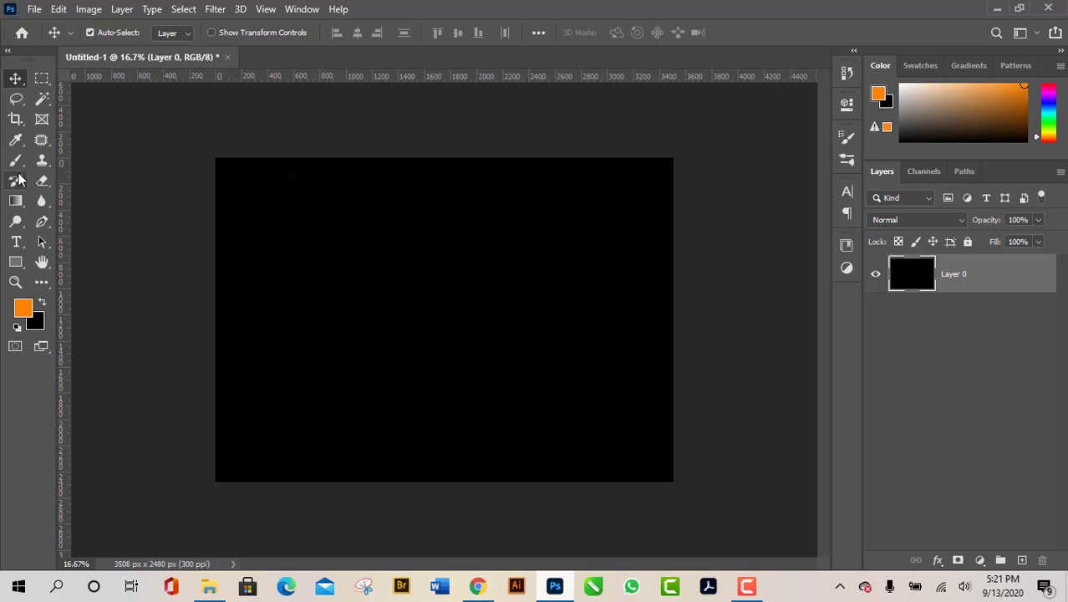
- Switch to the Google Meet call in Chrome and start presenting the entire screen to the class
{"action": "left_click", "coordinate": [478, 587]}
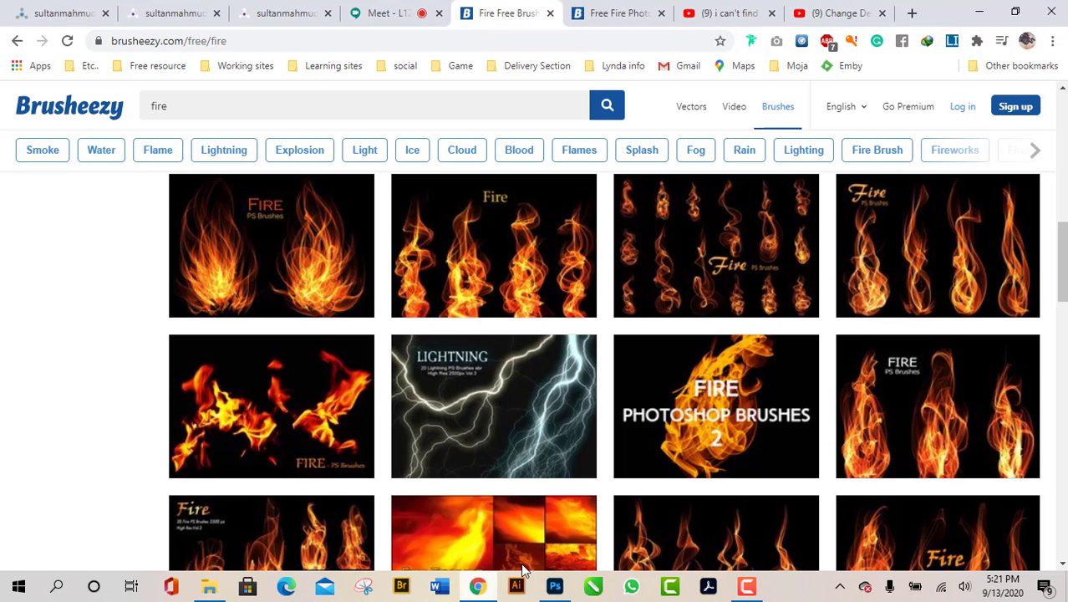
{"action": "left_click", "coordinate": [406, 12]}
{"action": "left_click", "coordinate": [687, 545]}
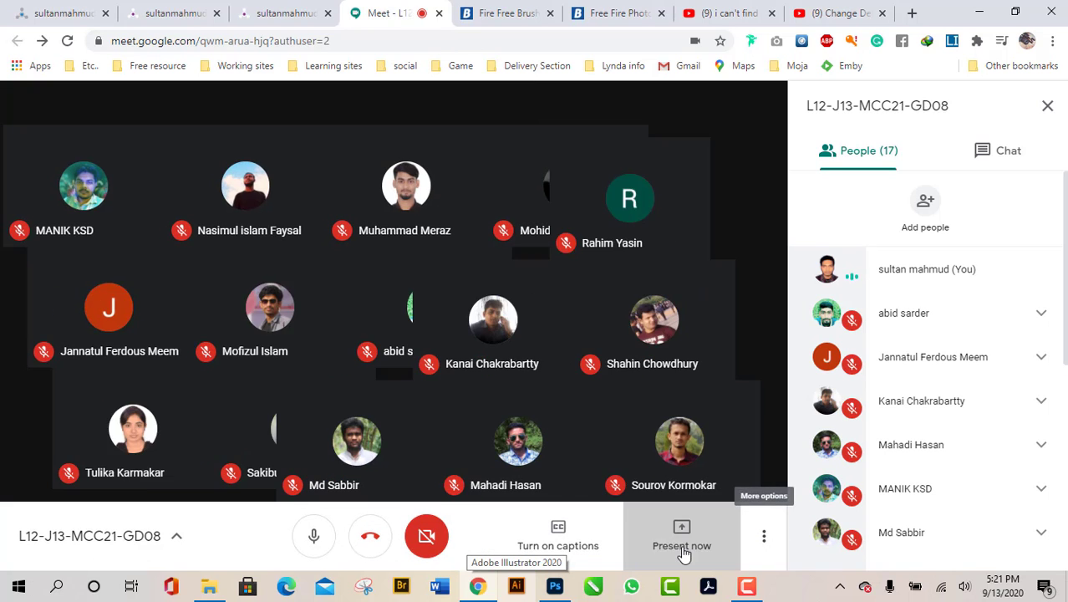
{"action": "left_click", "coordinate": [687, 401]}
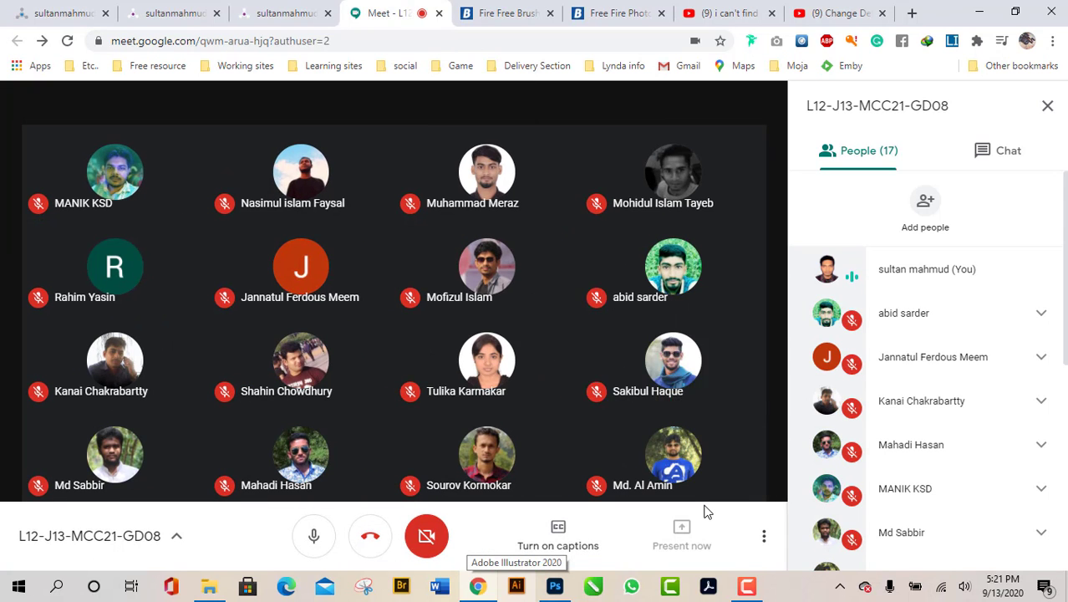
{"action": "left_click", "coordinate": [674, 376]}
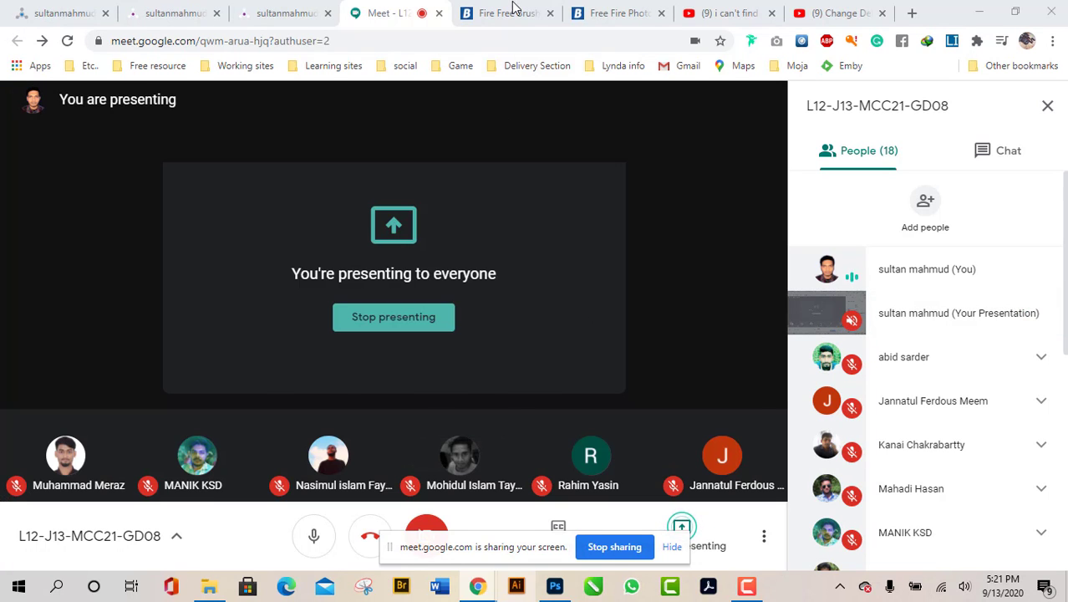
- Show the class the Brusheezy fire listing and the Free Fire Photoshop Brushes 2 page
{"action": "left_click", "coordinate": [514, 10]}
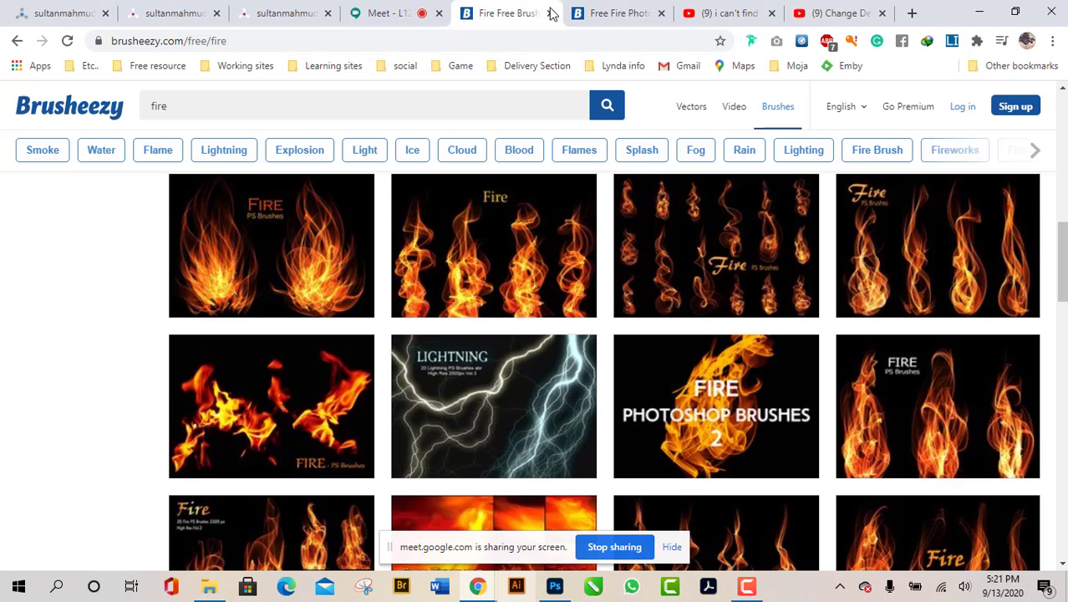
{"action": "left_click", "coordinate": [615, 13]}
{"action": "left_click", "coordinate": [527, 9]}
{"action": "left_click", "coordinate": [615, 14]}
{"action": "left_click", "coordinate": [506, 8]}
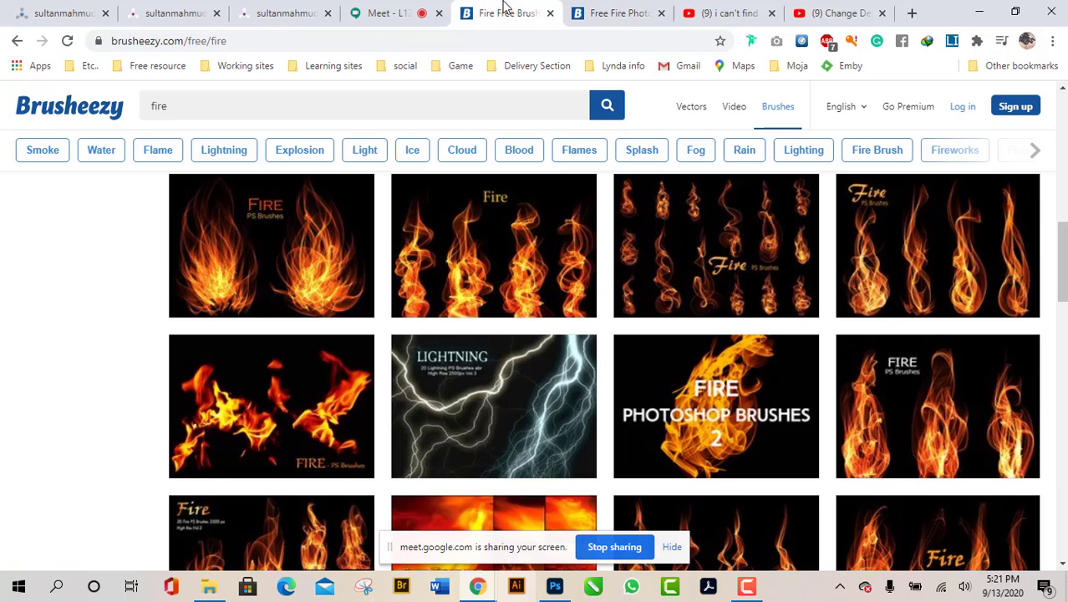
- Open the student's prnt.sc/uggrc5 link from the meeting chat, examine the splatter brush painting, and close the page
{"action": "left_click", "coordinate": [391, 13]}
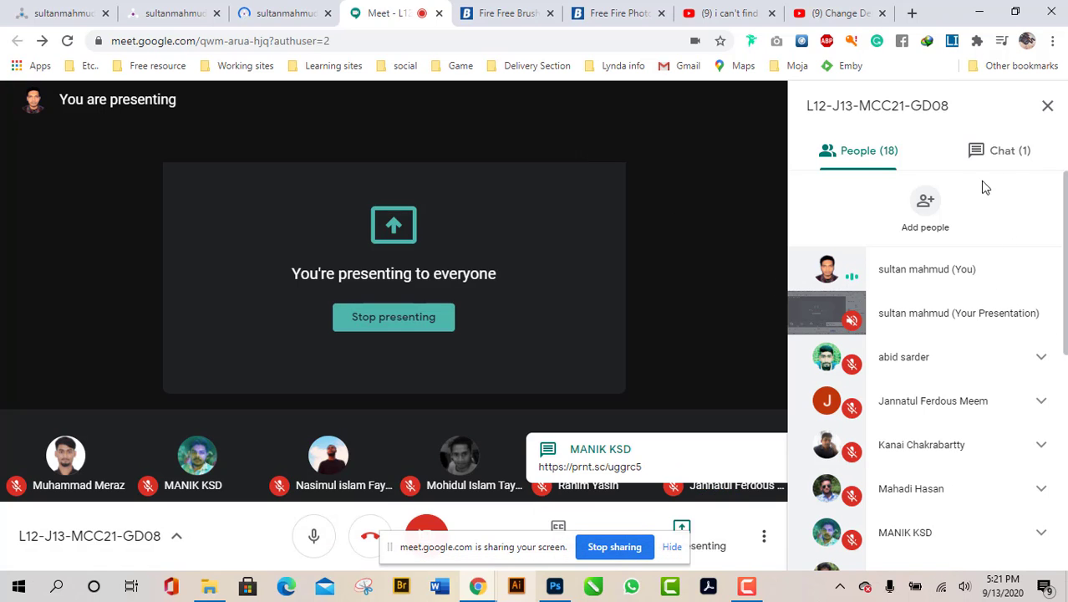
{"action": "left_click", "coordinate": [999, 154]}
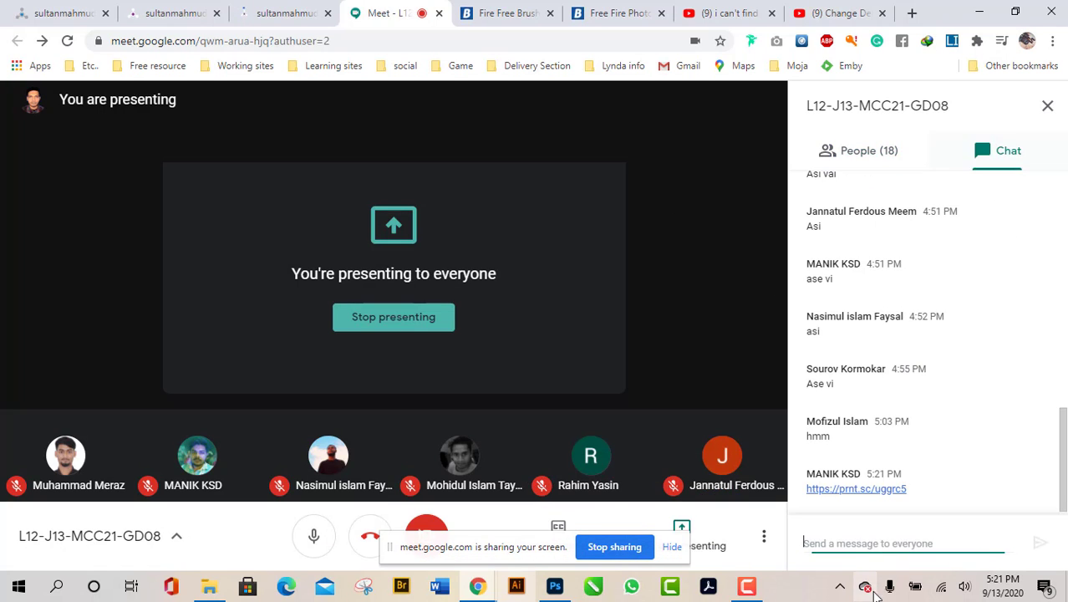
{"action": "left_click", "coordinate": [883, 496]}
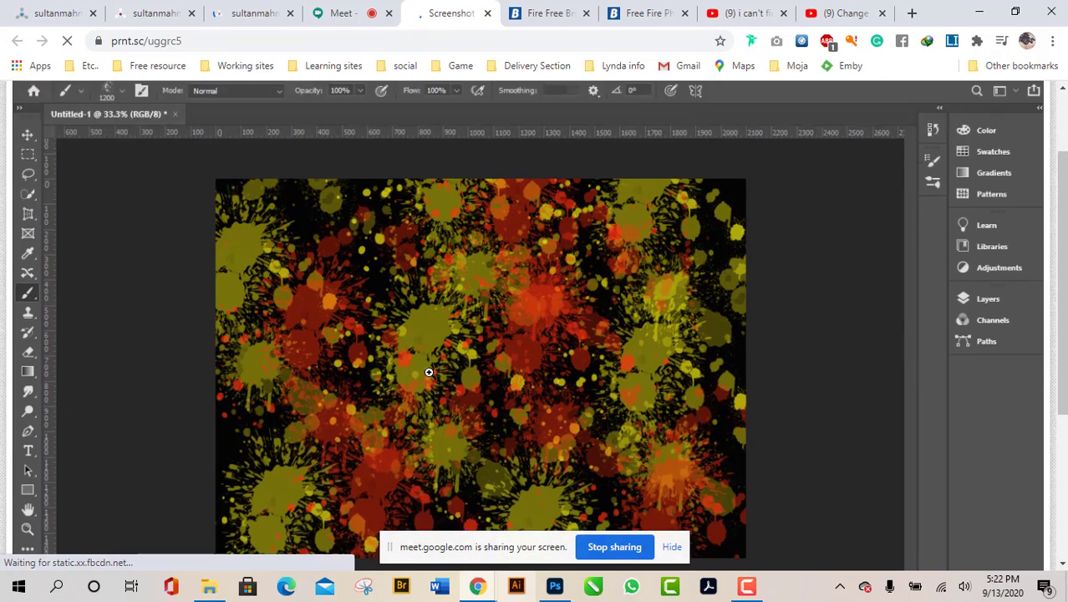
{"action": "scroll", "coordinate": [429, 372], "scroll_direction": "down", "scroll_amount": 2}
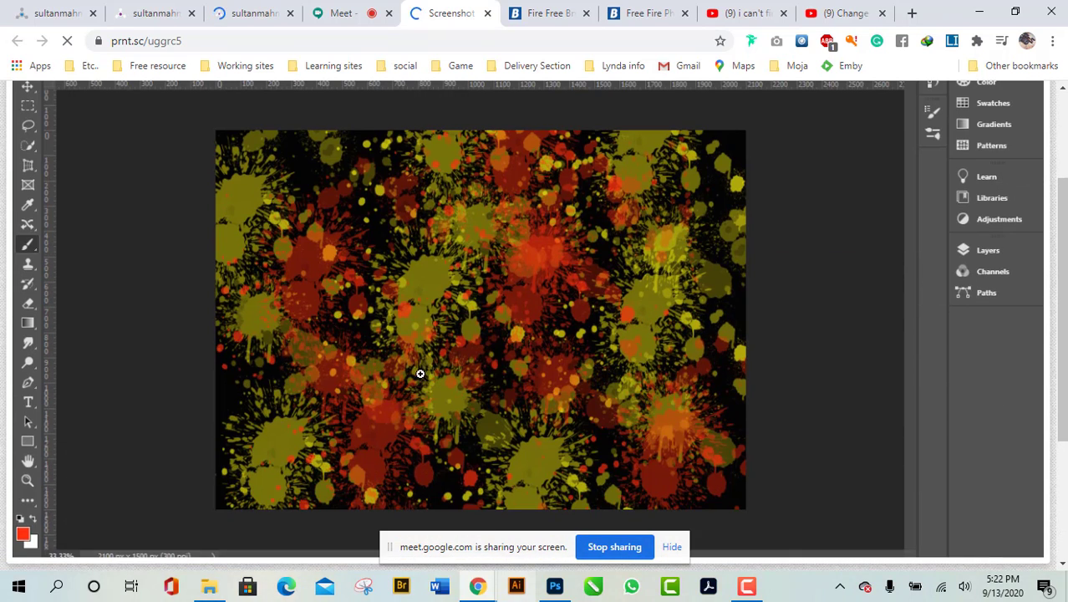
{"action": "scroll", "coordinate": [411, 377], "scroll_direction": "down", "scroll_amount": 4}
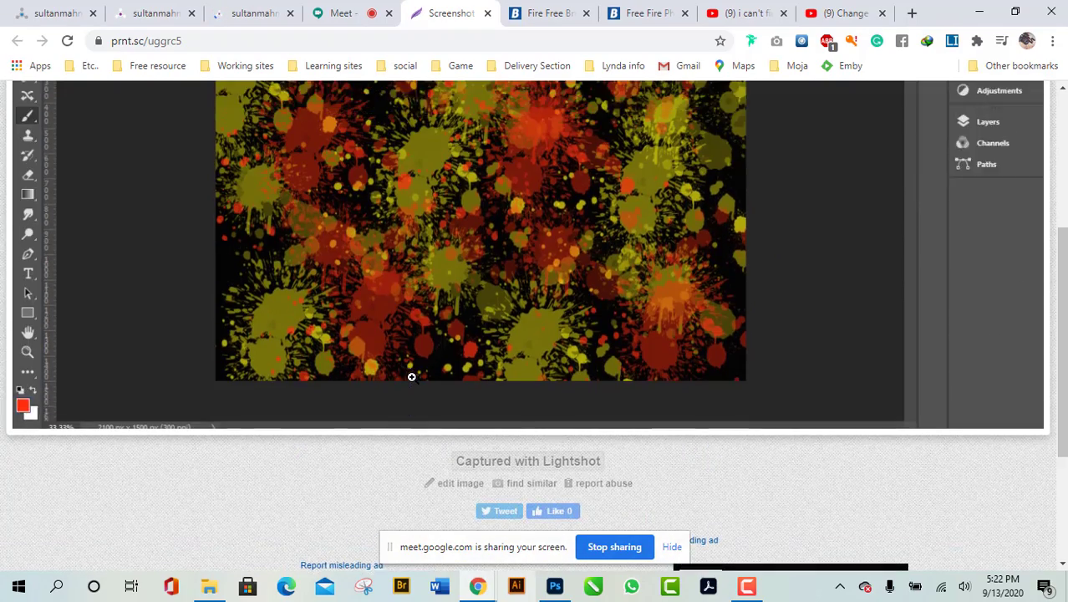
{"action": "scroll", "coordinate": [411, 377], "scroll_direction": "down", "scroll_amount": 2}
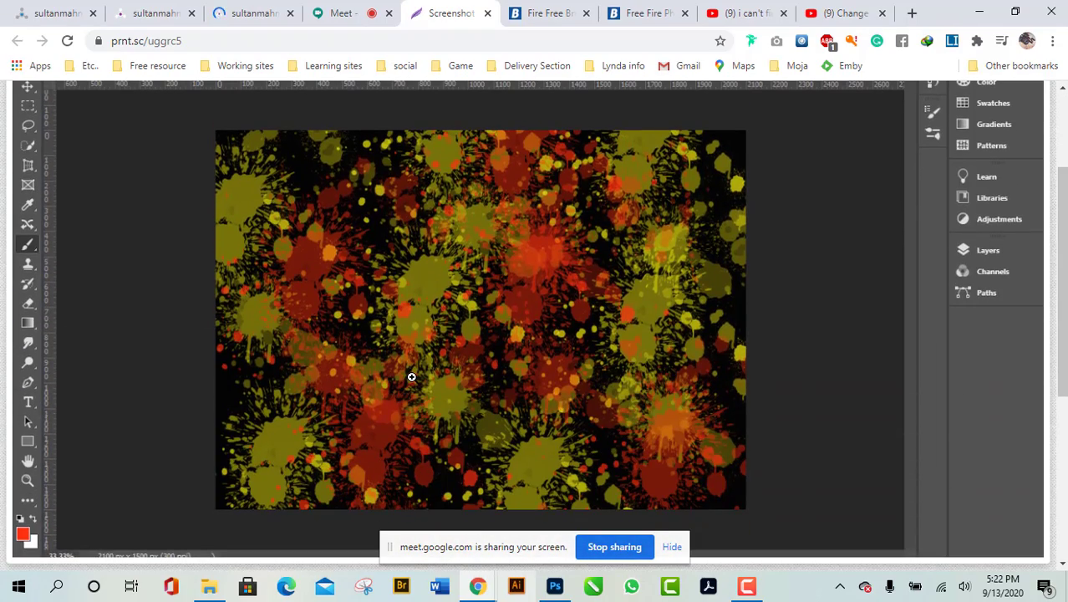
{"action": "scroll", "coordinate": [411, 377], "scroll_direction": "down", "scroll_amount": 2}
{"action": "scroll", "coordinate": [411, 377], "scroll_direction": "down", "scroll_amount": 3}
{"action": "scroll", "coordinate": [499, 363], "scroll_direction": "down", "scroll_amount": 3}
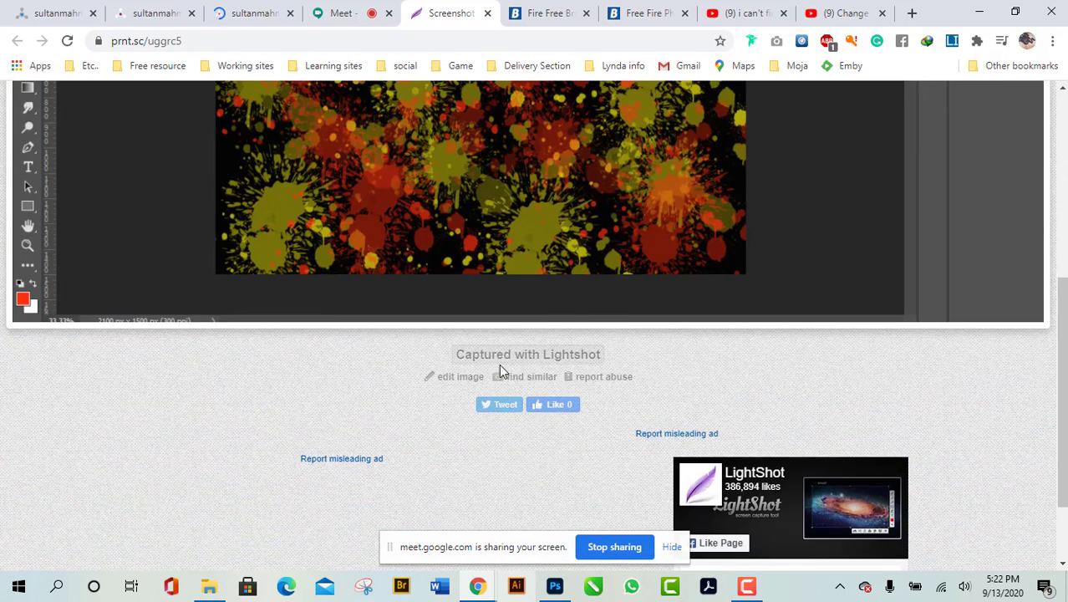
{"action": "scroll", "coordinate": [321, 344], "scroll_direction": "up", "scroll_amount": 5}
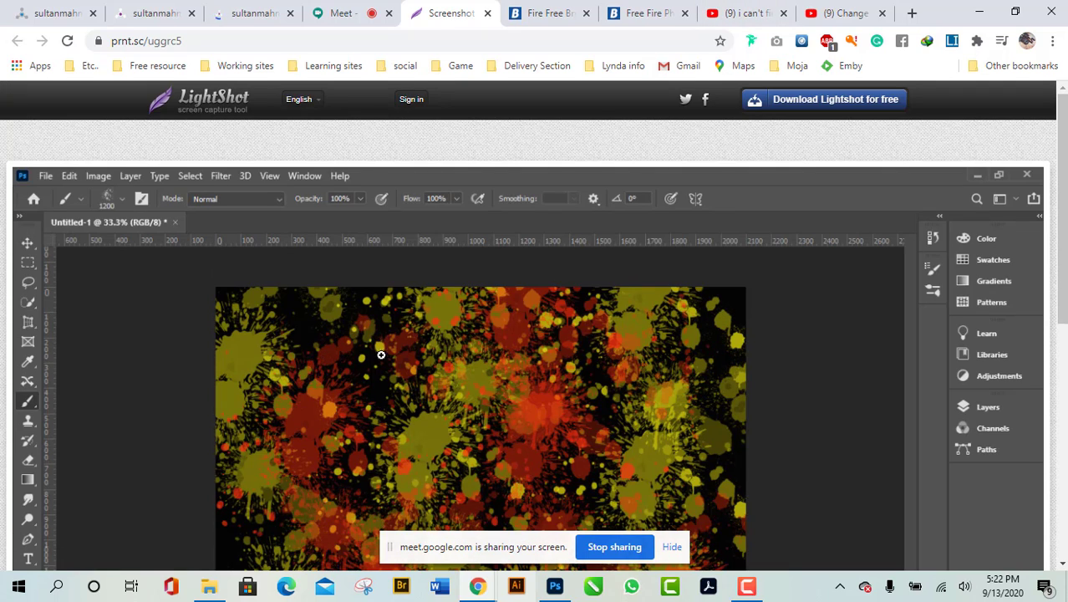
{"action": "left_click", "coordinate": [487, 13]}
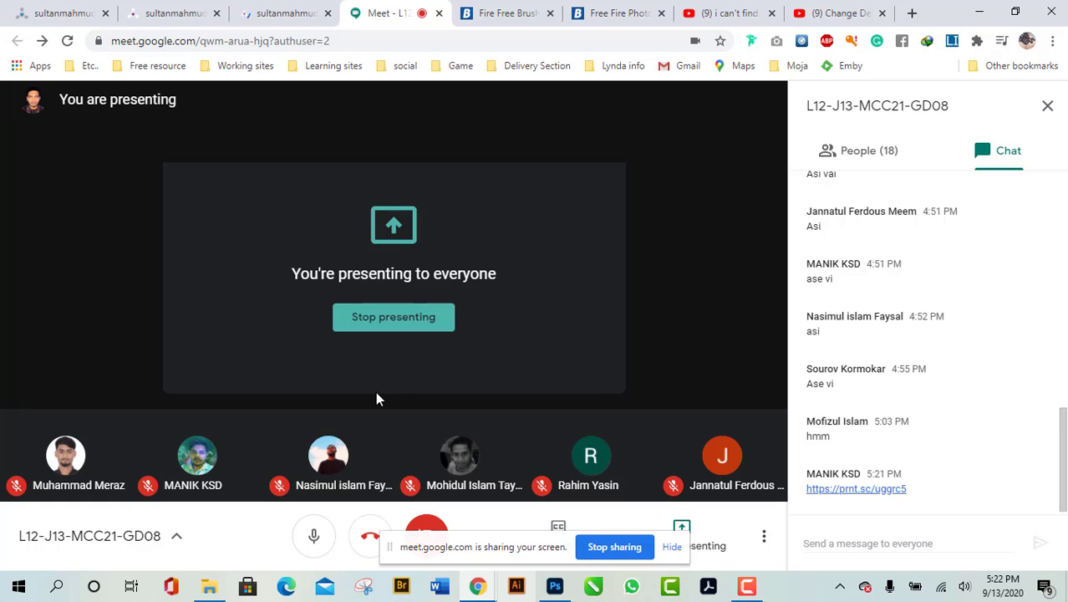
- Revisit the Free Fire Photoshop Brushes 2 page and browse the Brusheezy fire results down to the end of the page
{"action": "left_click", "coordinate": [506, 14]}
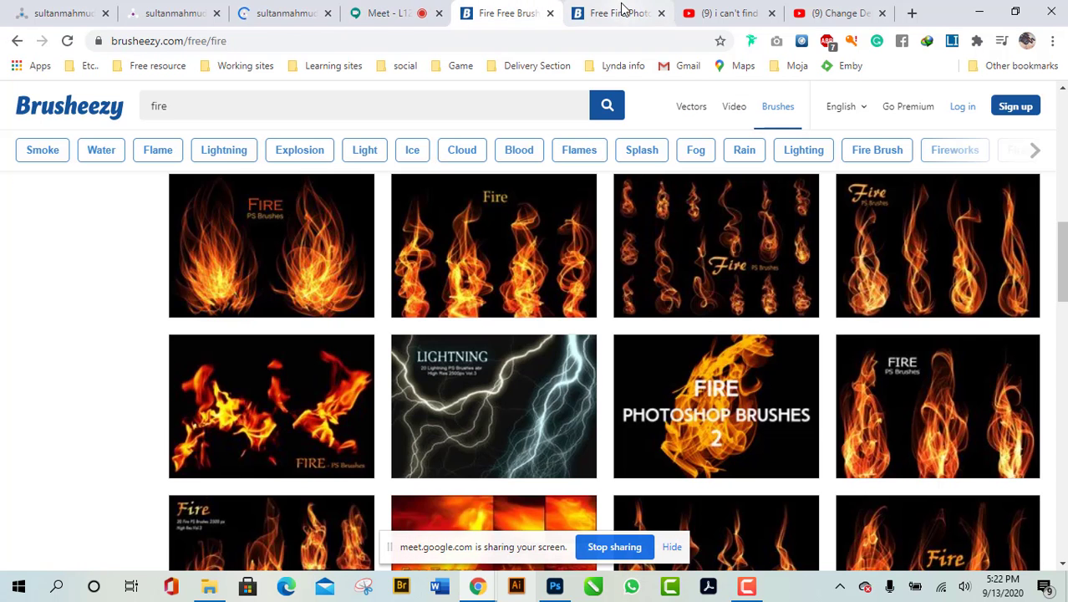
{"action": "left_click", "coordinate": [616, 12]}
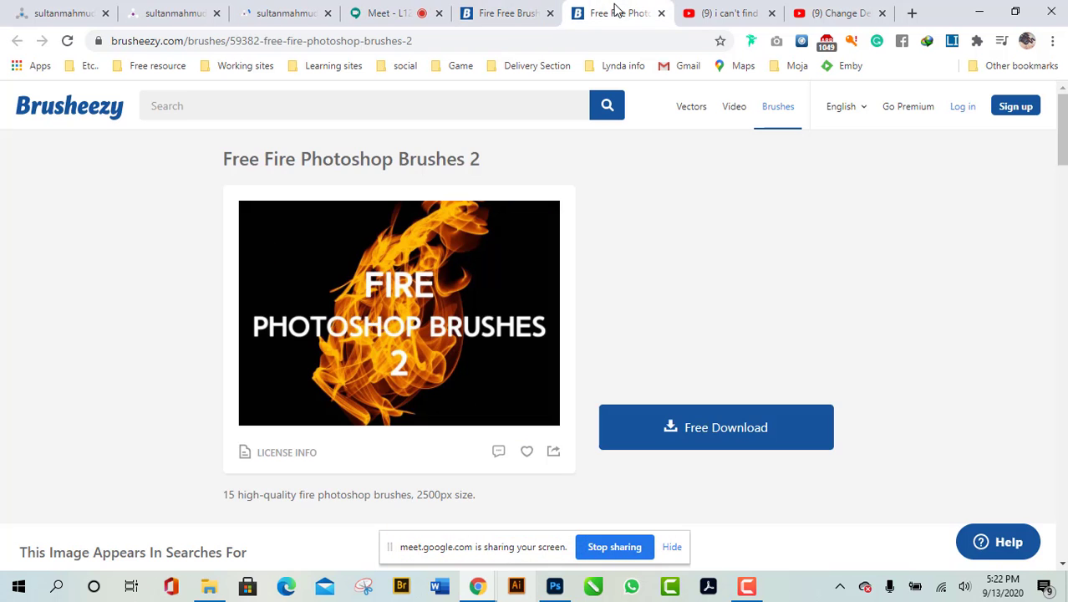
{"action": "left_click", "coordinate": [532, 9]}
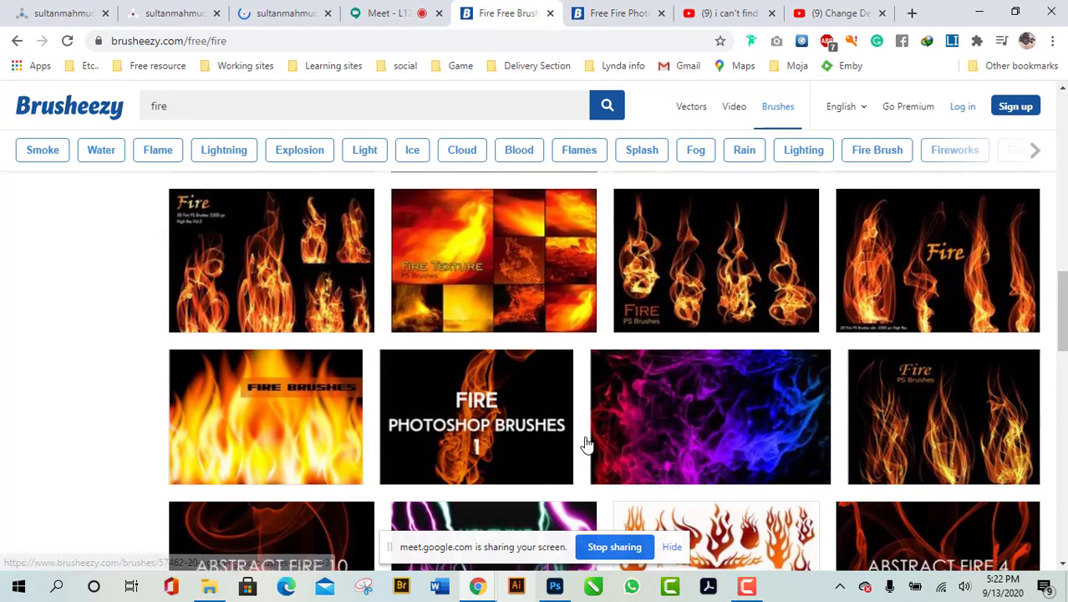
{"action": "scroll", "coordinate": [771, 449], "scroll_direction": "down", "scroll_amount": 7}
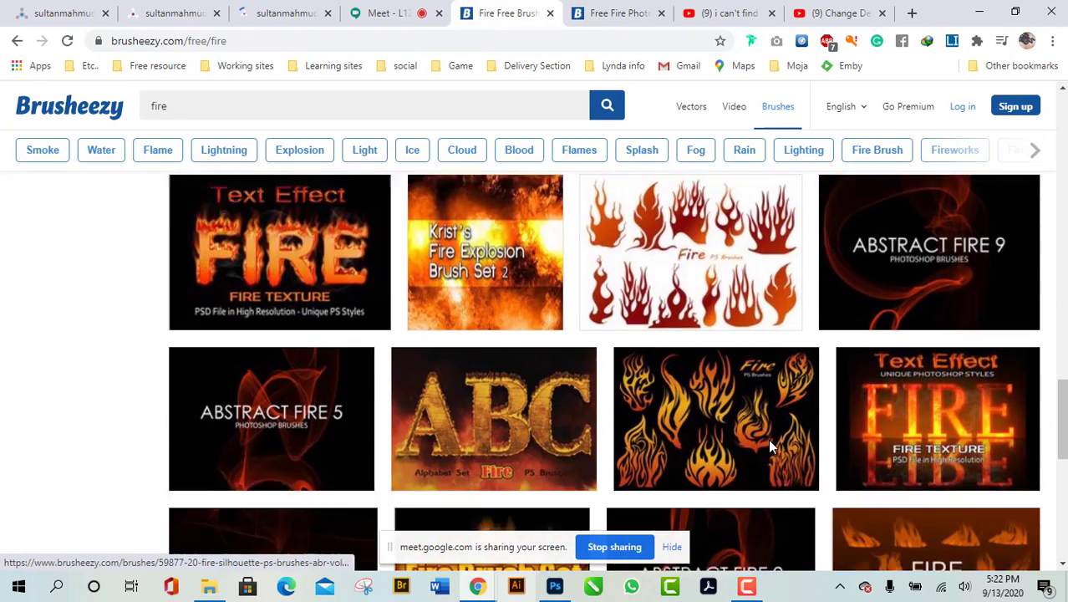
{"action": "scroll", "coordinate": [771, 447], "scroll_direction": "down", "scroll_amount": 2}
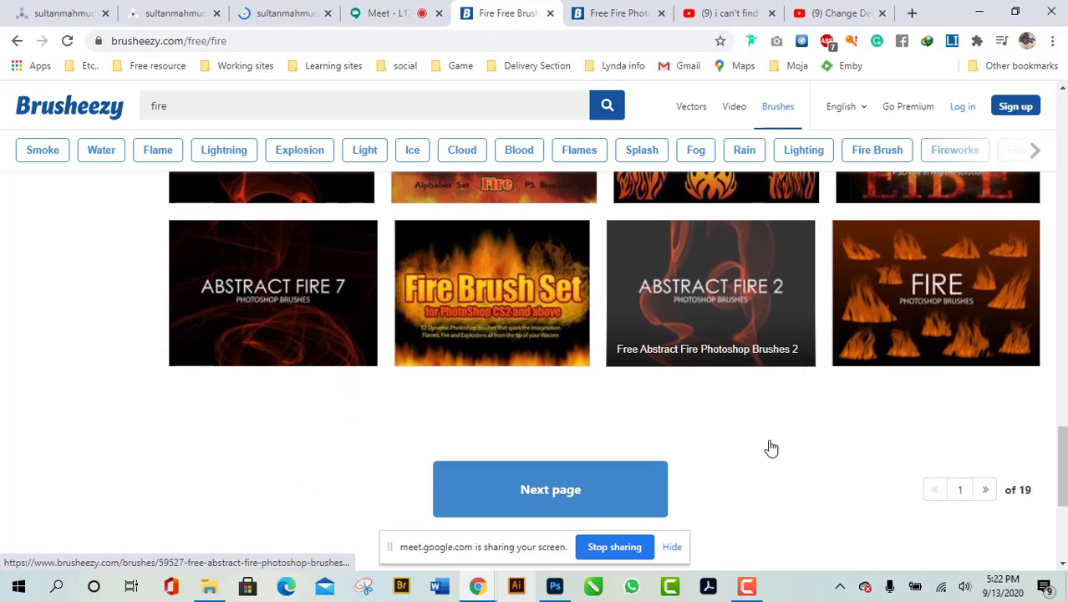
{"action": "scroll", "coordinate": [771, 447], "scroll_direction": "down", "scroll_amount": 1}
{"action": "scroll", "coordinate": [770, 447], "scroll_direction": "down", "scroll_amount": 2}
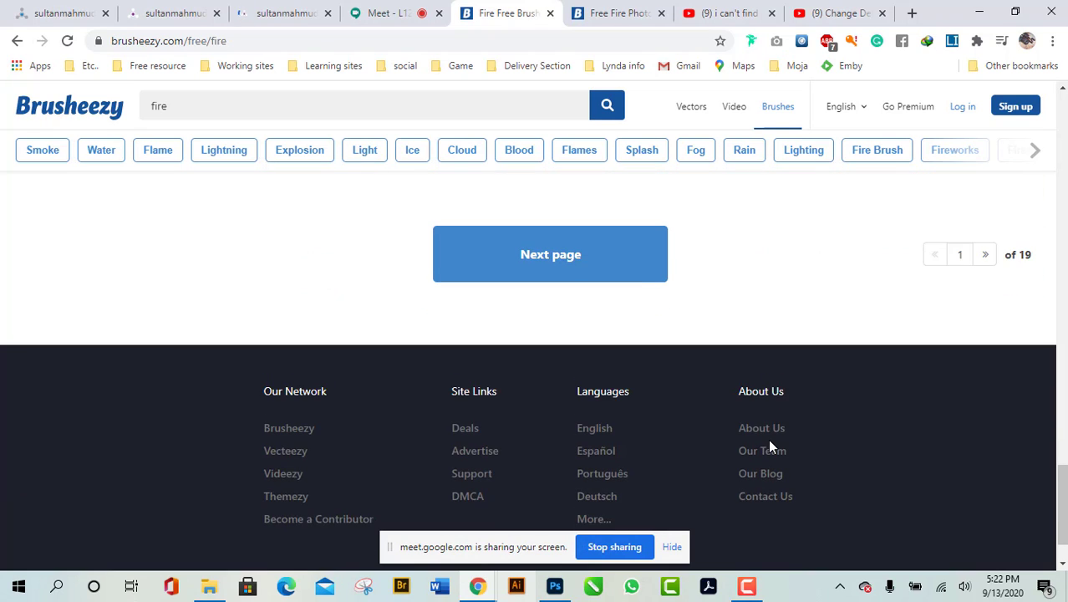